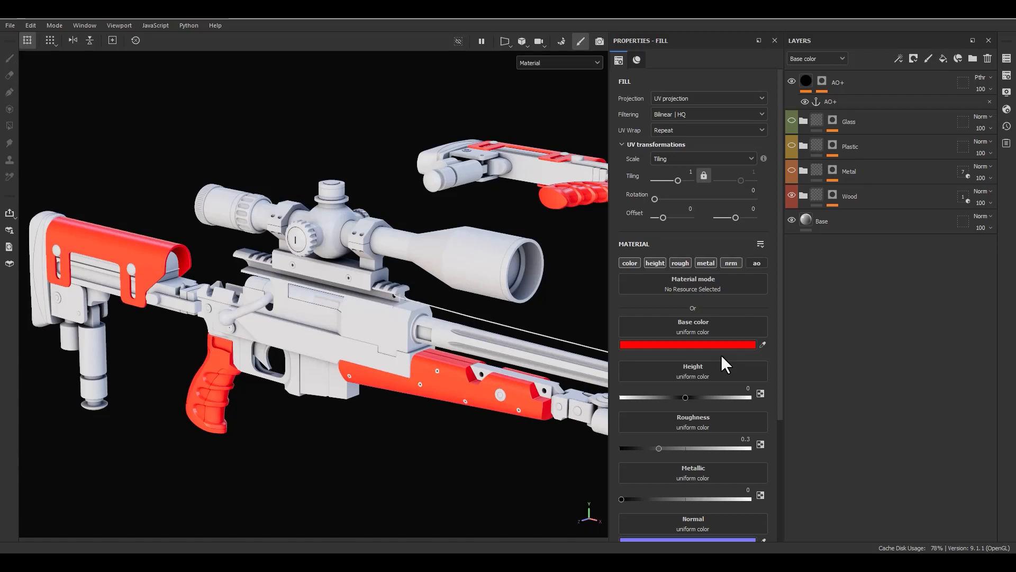
# Look over the imported vein and wood textures in the asset library
pyautogui.moveTo(1015, 125); pyautogui.dragTo(360, 117)
pyautogui.click(166, 176)
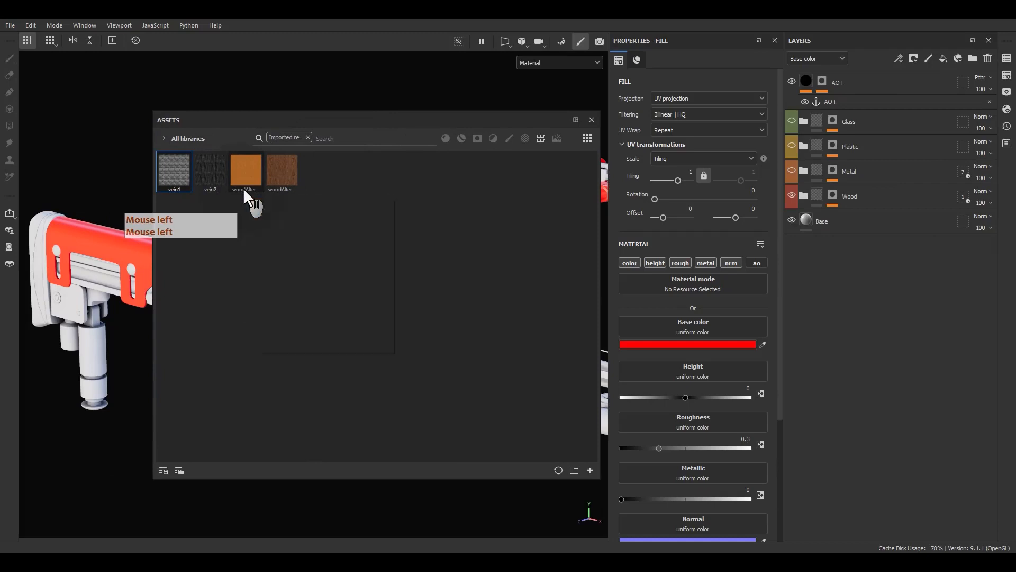
pyautogui.moveTo(264, 163)
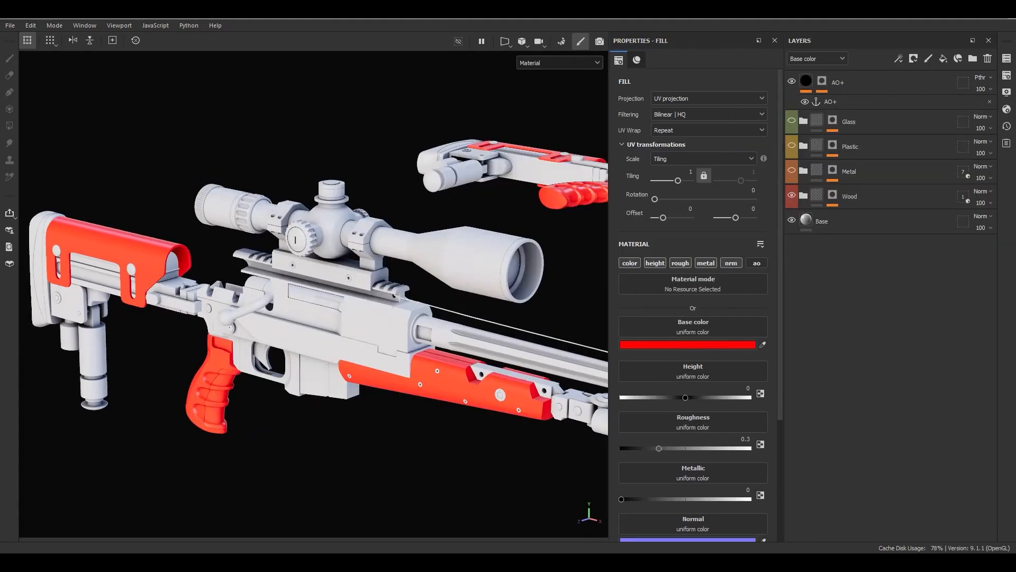
# Expand the Wood folder and change its Base fill layer's base color to yellow-orange FFBB13
pyautogui.click(896, 247)
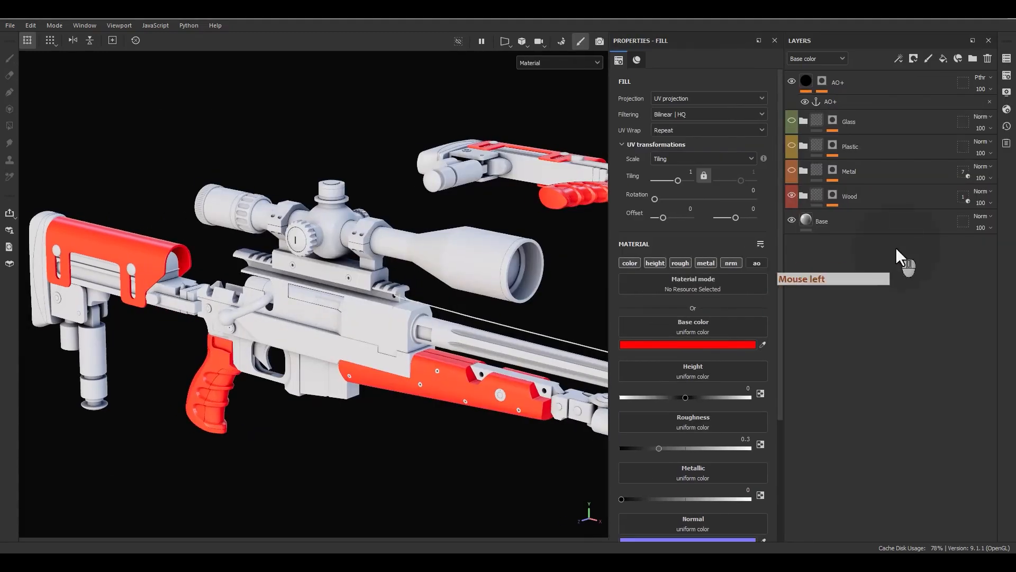
pyautogui.click(805, 196)
pyautogui.click(840, 227)
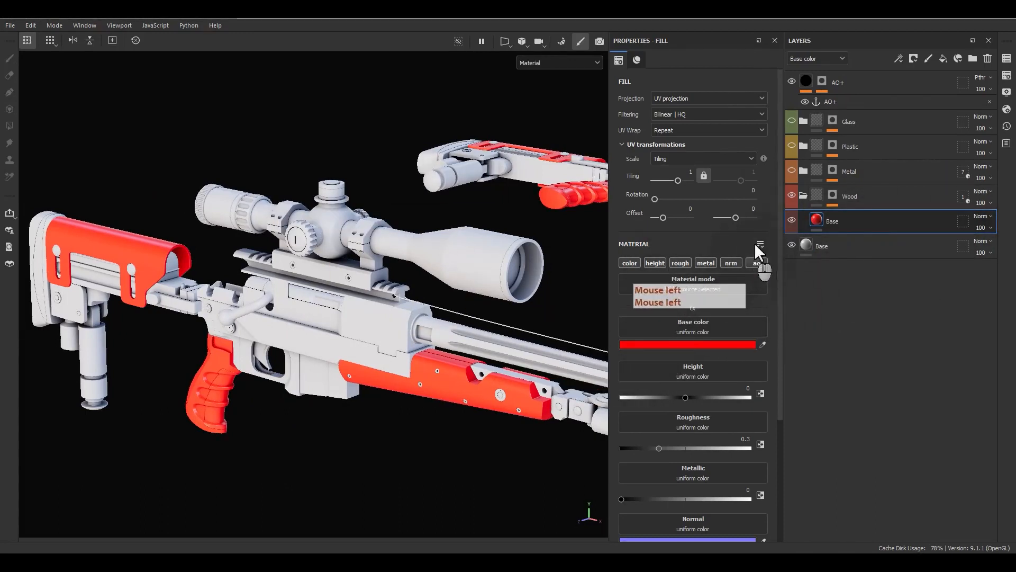
pyautogui.click(658, 342)
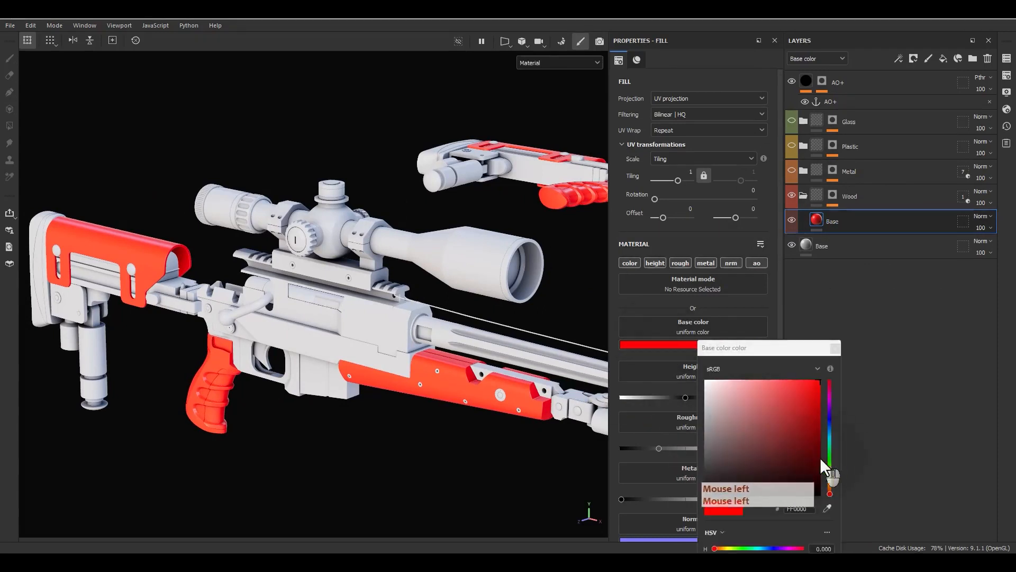
pyautogui.click(830, 482)
pyautogui.click(792, 432)
pyautogui.moveTo(801, 408); pyautogui.dragTo(812, 372)
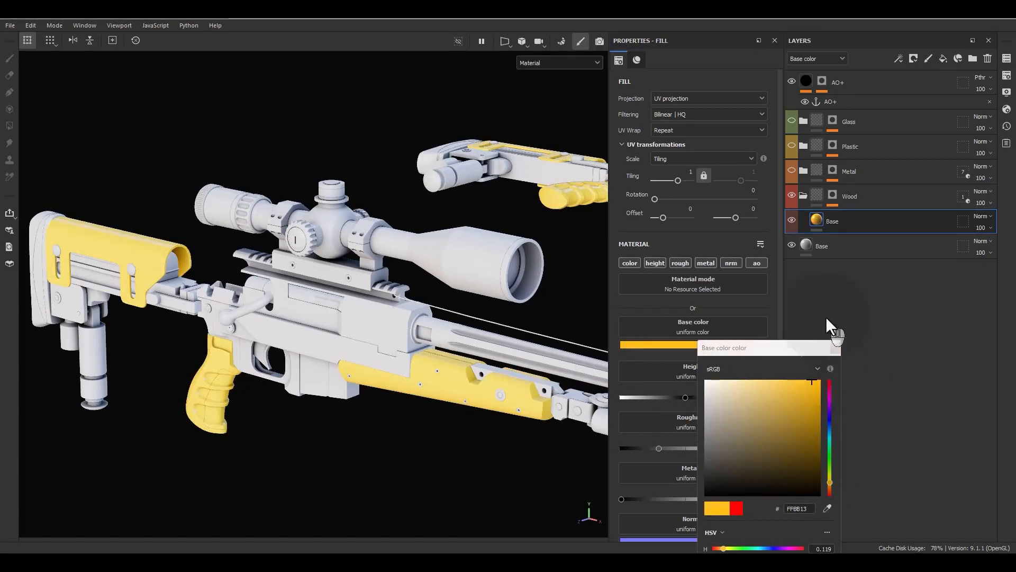
pyautogui.click(835, 348)
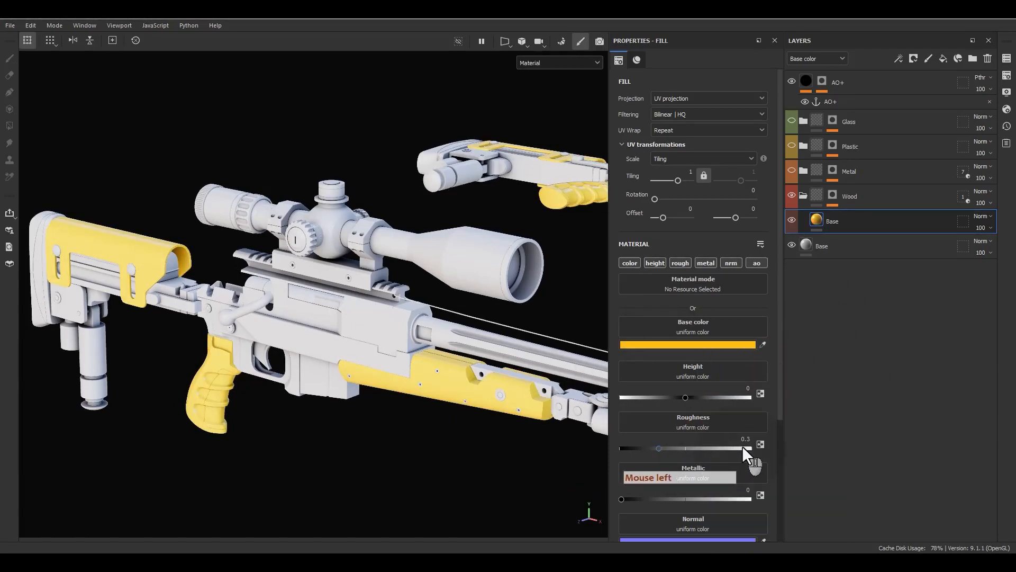
pyautogui.click(760, 444)
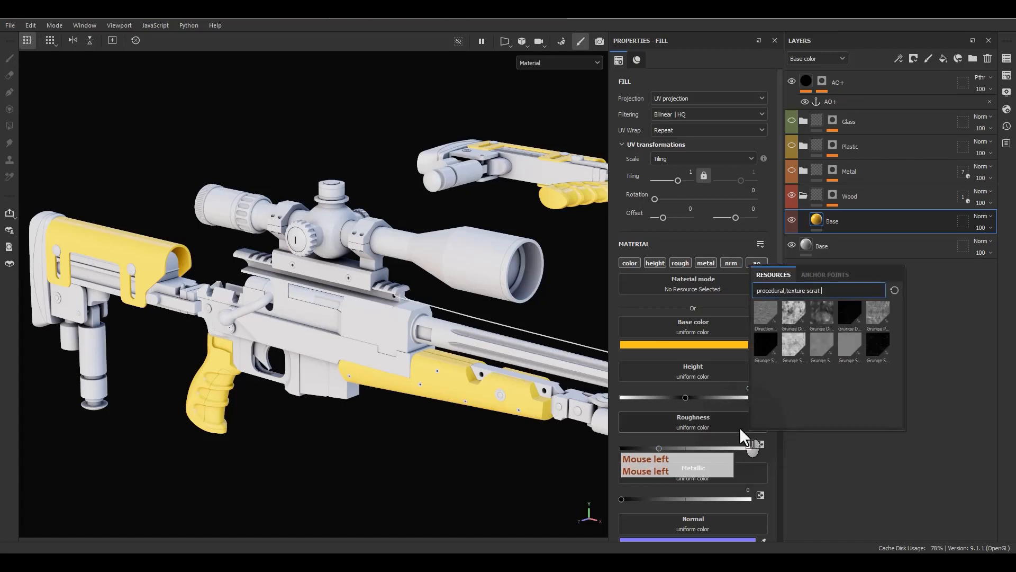
pyautogui.write('.')
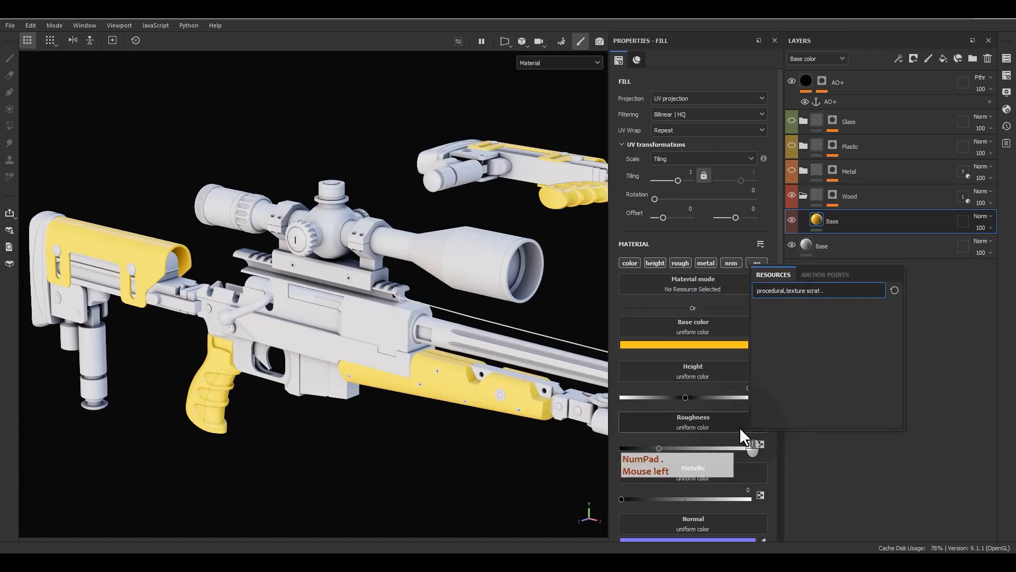
pyautogui.press('BackSpace')
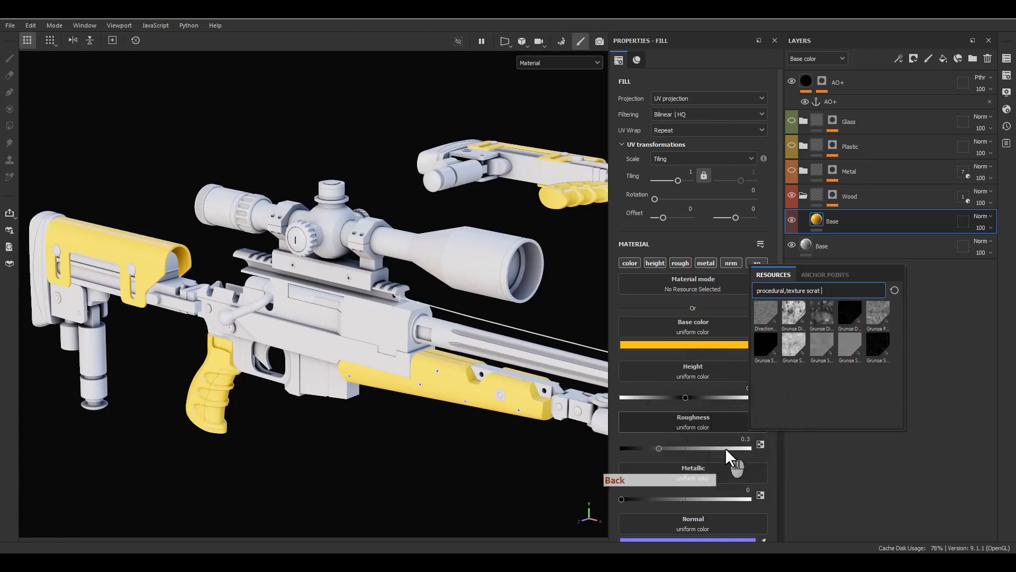
pyautogui.click(744, 439)
# Set the wood Base layer's roughness to 0.85
pyautogui.click(743, 440)
pyautogui.hotkey('ctrl', 'a')
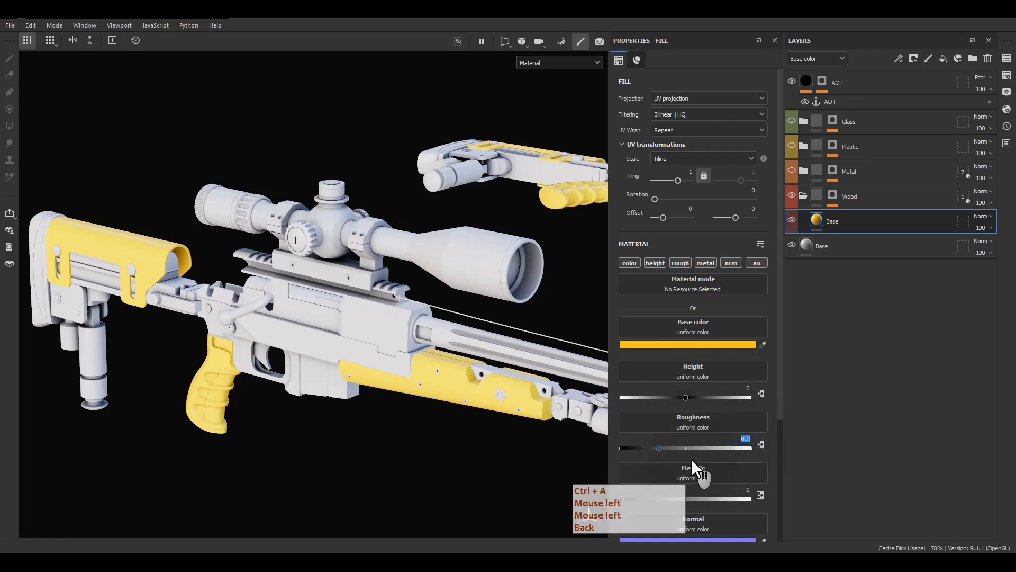
pyautogui.write('0.85')
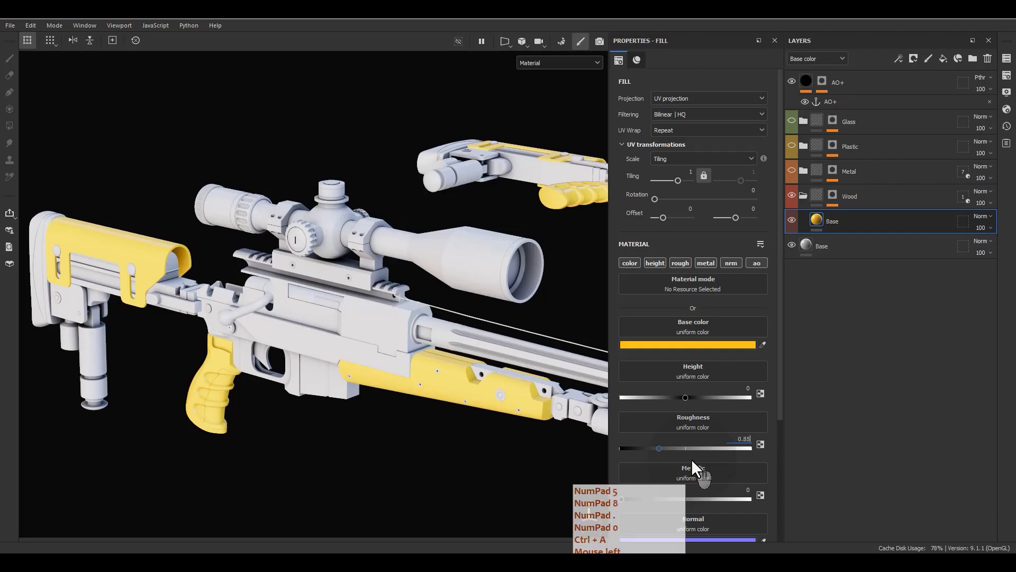
pyautogui.press('Return')
pyautogui.keyDown('alt'); pyautogui.moveTo(548, 383); pyautogui.dragTo(494, 291, button='middle'); pyautogui.keyUp('alt')
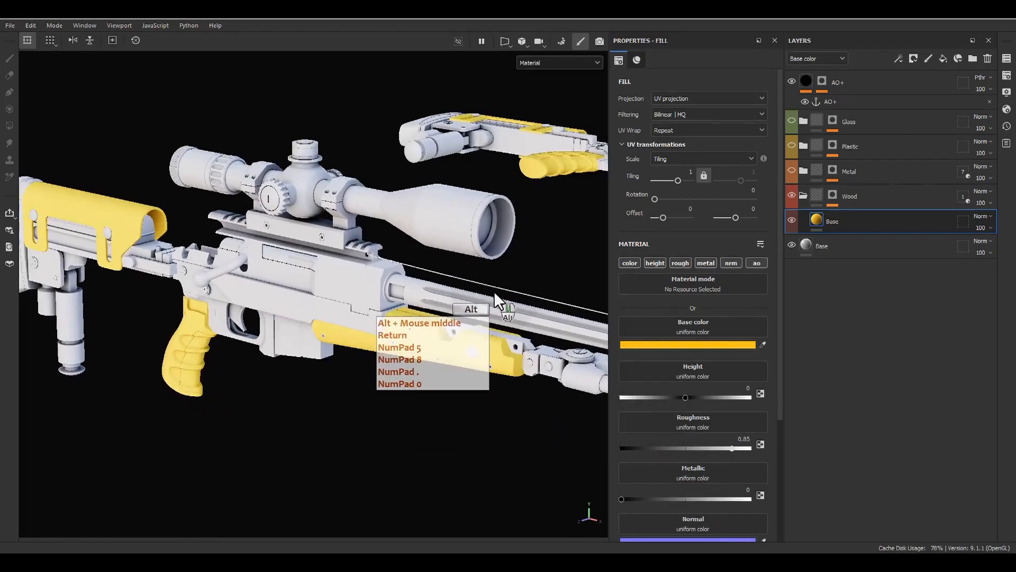
pyautogui.keyDown('alt'); pyautogui.moveTo(494, 291); pyautogui.dragTo(473, 308); pyautogui.keyUp('alt')
pyautogui.keyDown('alt'); pyautogui.moveTo(473, 308); pyautogui.dragTo(524, 461, button='right'); pyautogui.keyUp('alt')
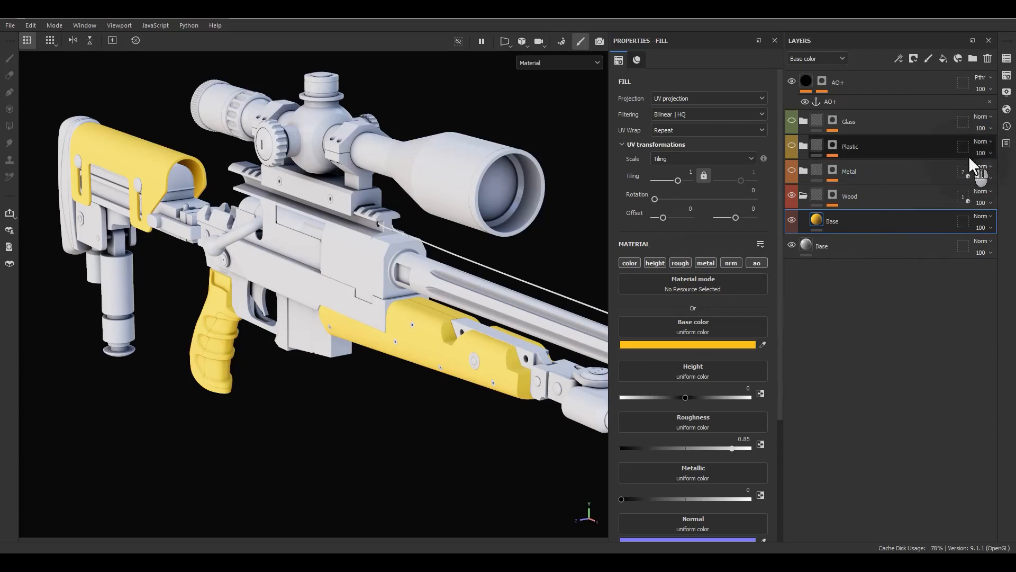
pyautogui.click(957, 145)
pyautogui.click(958, 122)
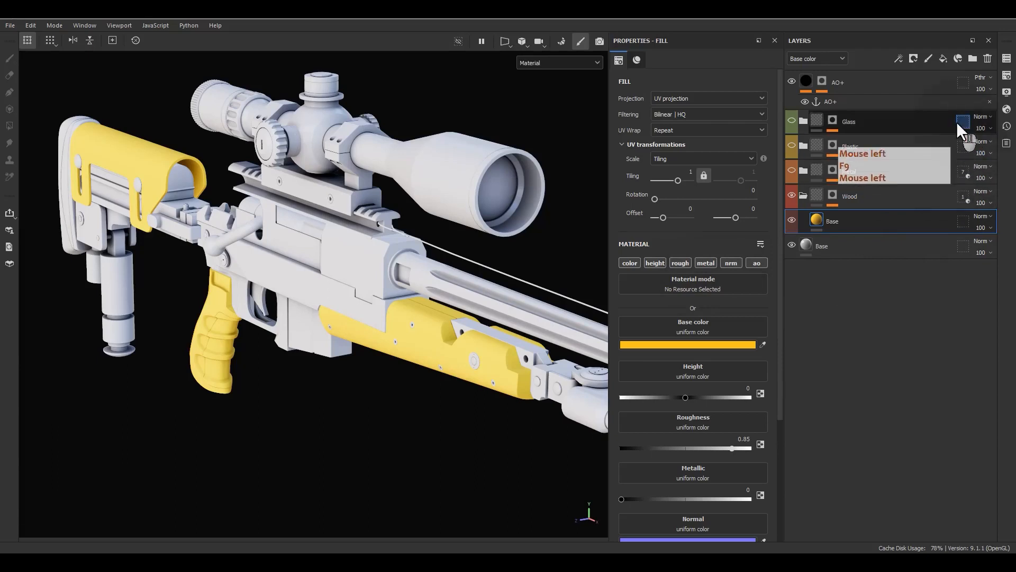
pyautogui.press('F9')
# Shift the wood Base layer's base color to a darker brownish orange, B47520
pyautogui.click(858, 219)
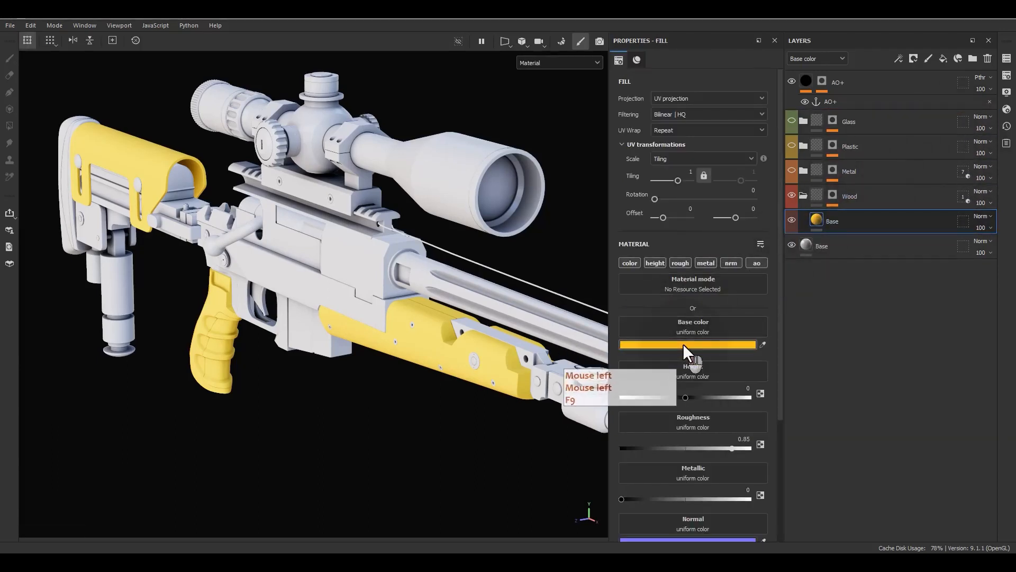
pyautogui.click(683, 344)
pyautogui.moveTo(831, 483); pyautogui.dragTo(831, 487)
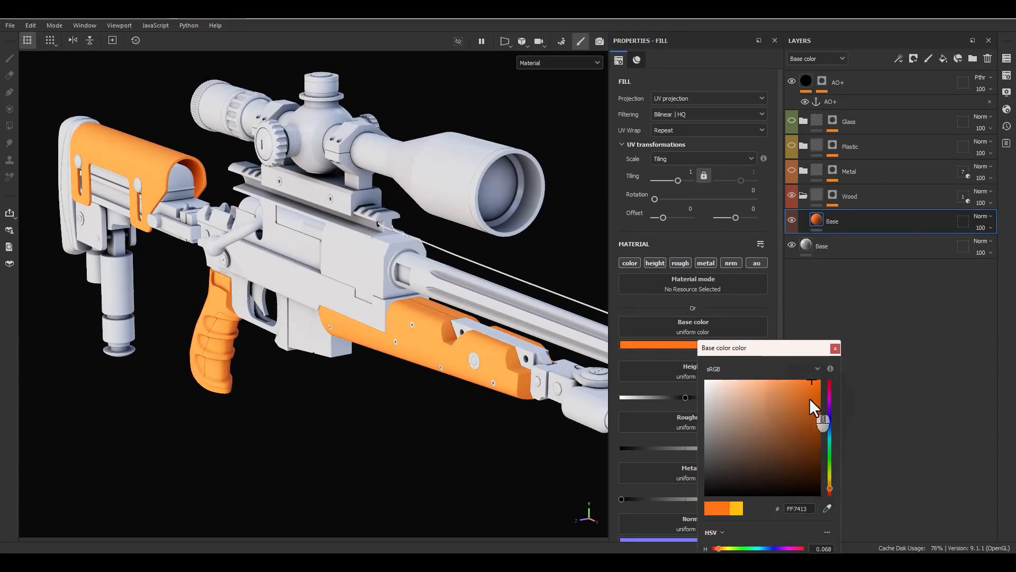
pyautogui.moveTo(809, 398); pyautogui.dragTo(799, 414)
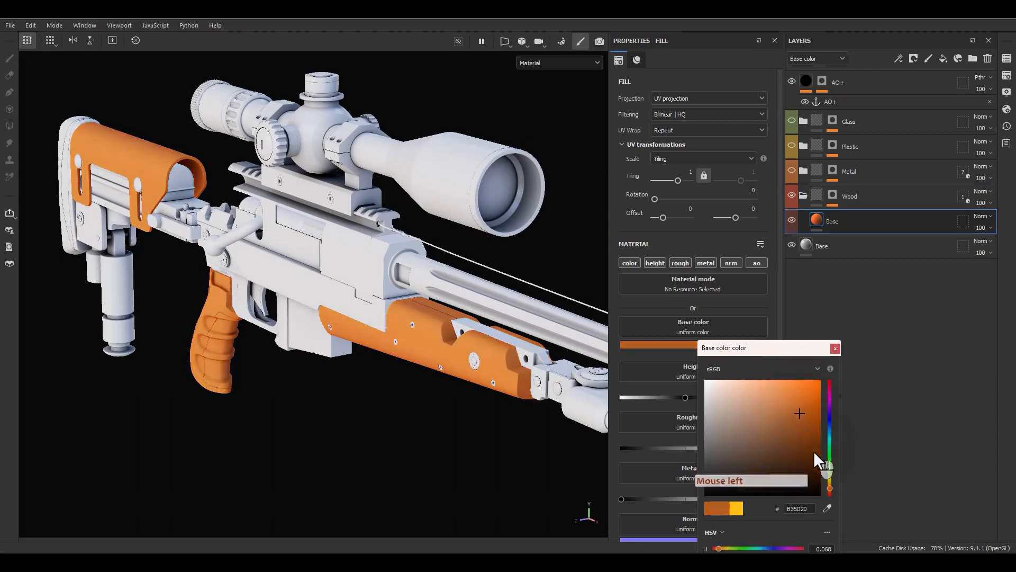
pyautogui.moveTo(831, 487); pyautogui.dragTo(834, 485)
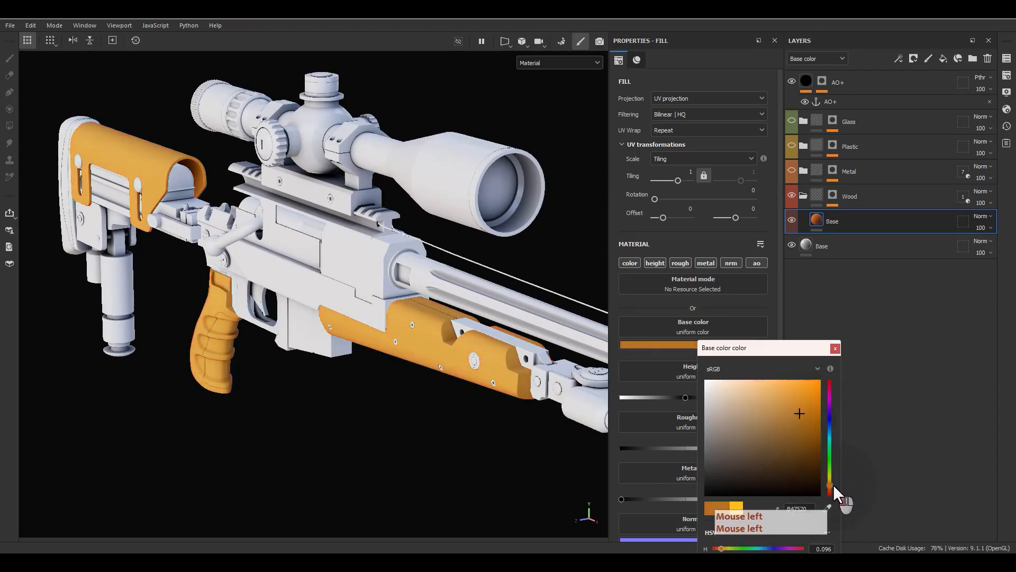
pyautogui.click(835, 348)
# Add a fill layer above the Base layer in the Wood folder and name it Grain_Noise_01
pyautogui.click(943, 58)
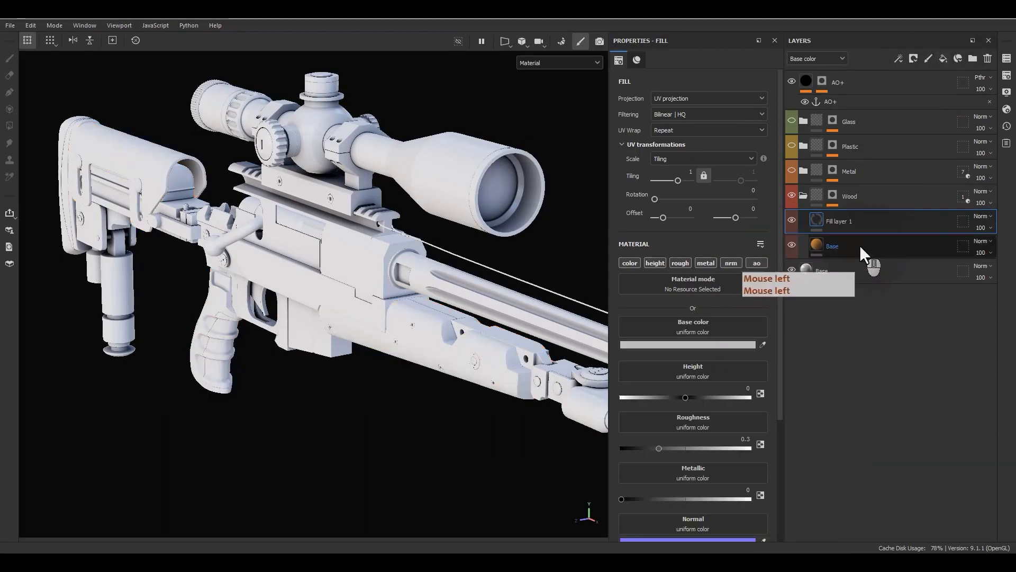
pyautogui.doubleClick(845, 221)
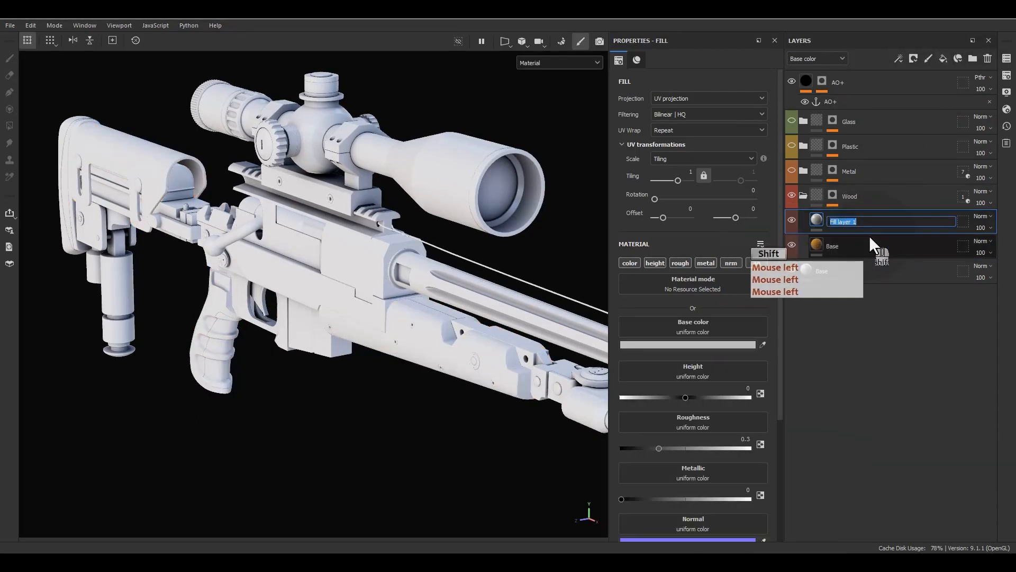
pyautogui.write('Grain')
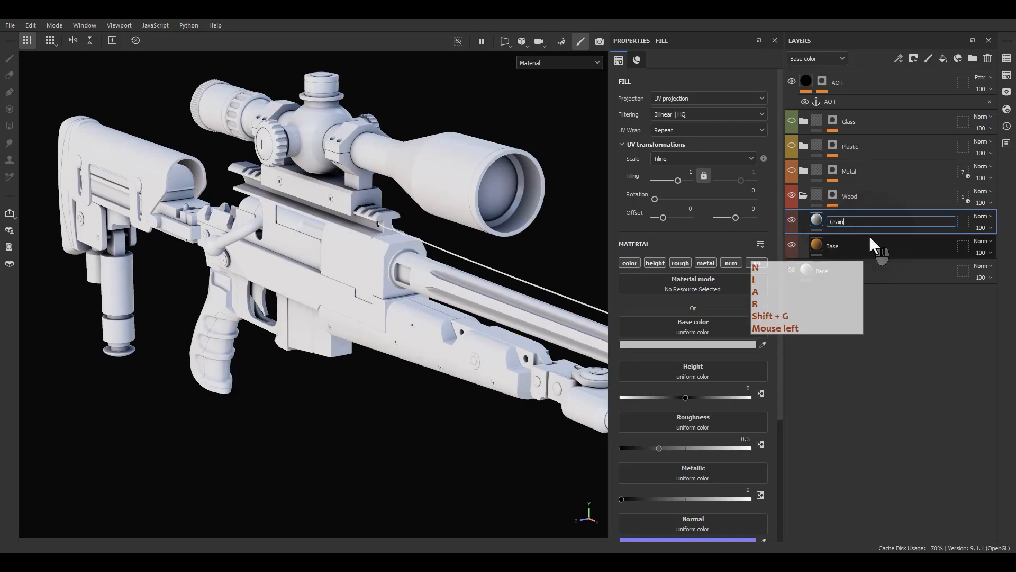
pyautogui.write('_Noise')
pyautogui.press('Return')
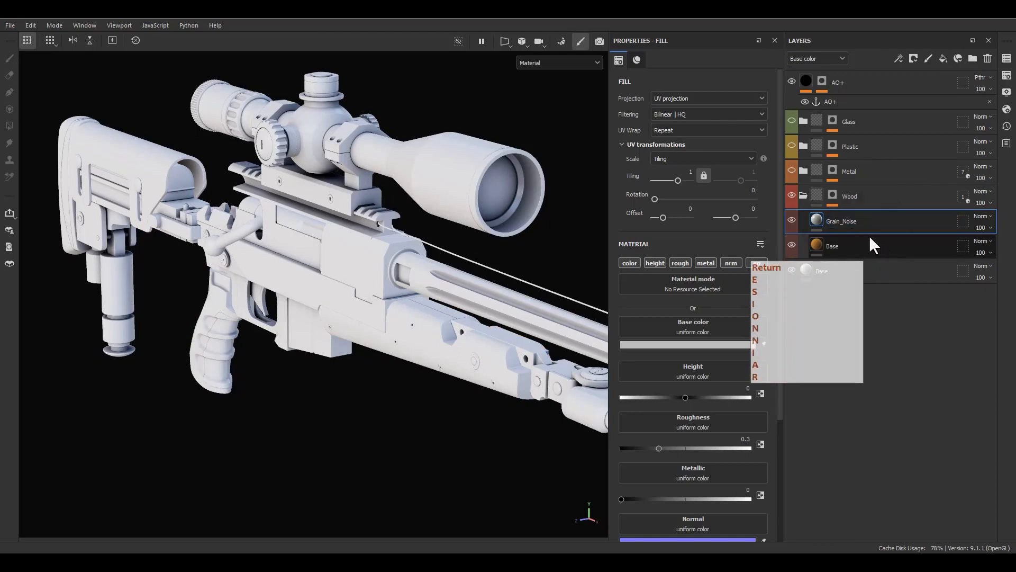
pyautogui.doubleClick(855, 228)
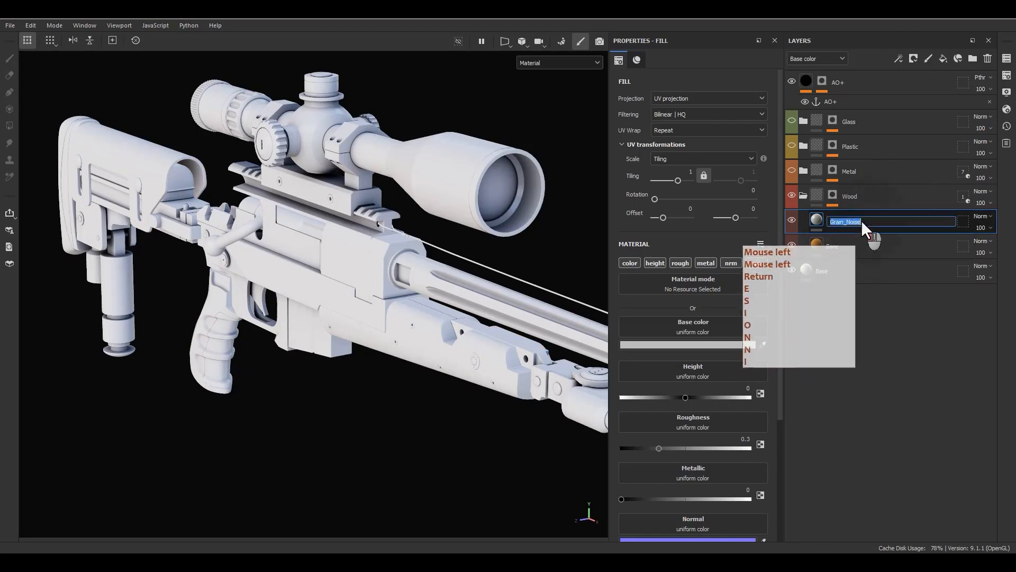
pyautogui.click(863, 222)
pyautogui.write('_01')
pyautogui.press('Return')
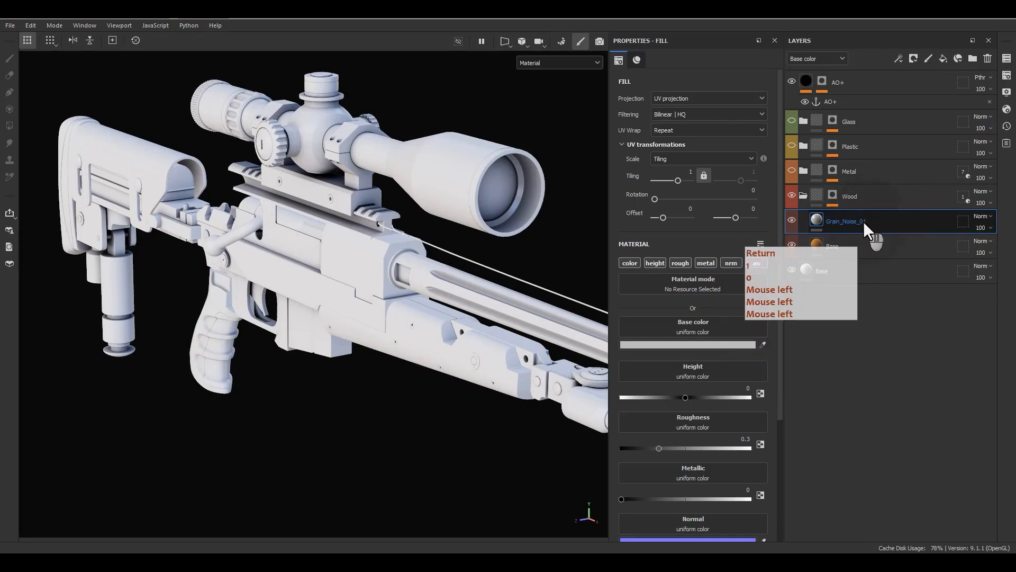
# Set the Grain_Noise_01 layer's height to 0.005 and its roughness to 0.7
pyautogui.click(863, 221)
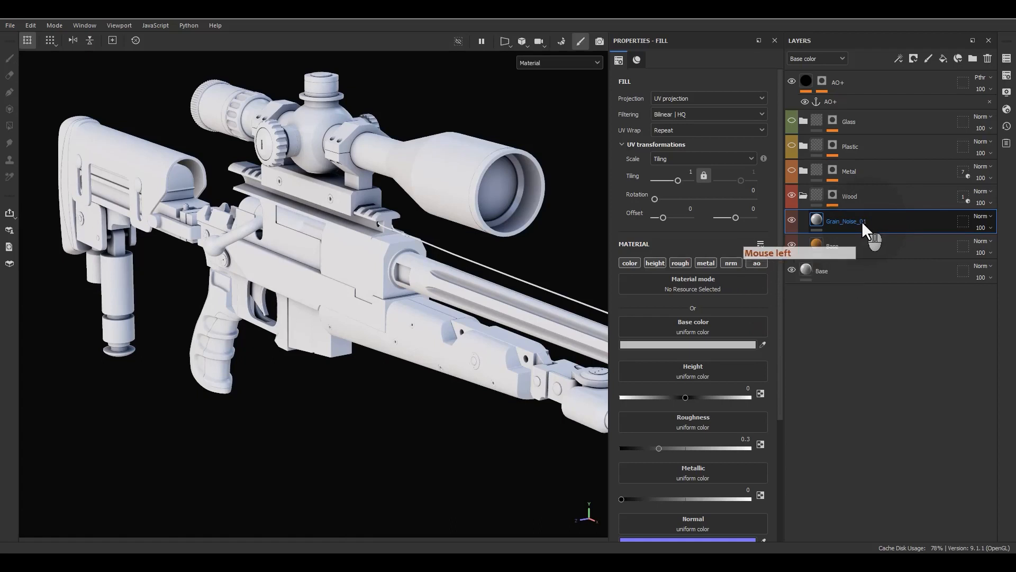
pyautogui.click(862, 221)
pyautogui.press('F9')
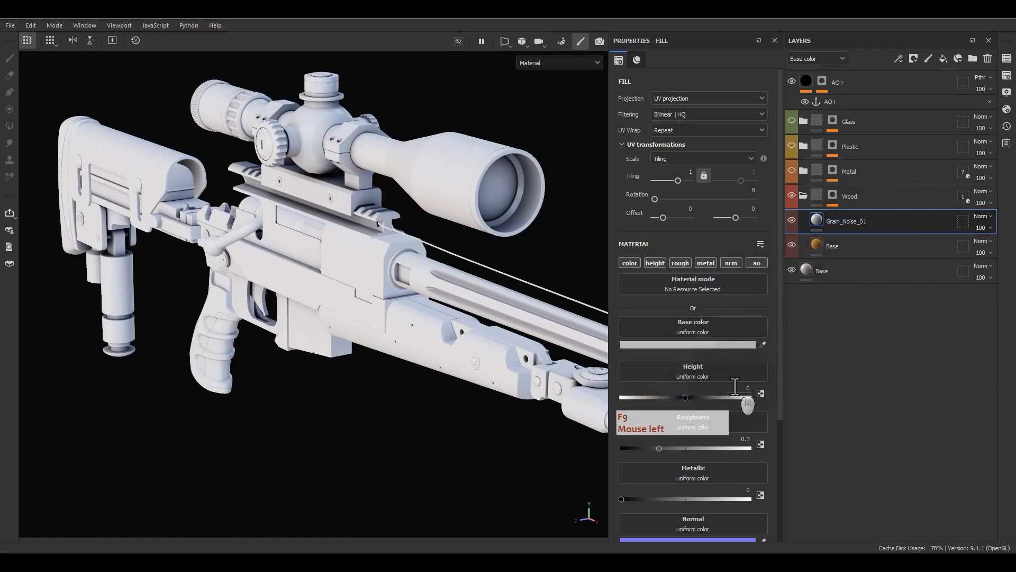
pyautogui.click(735, 386)
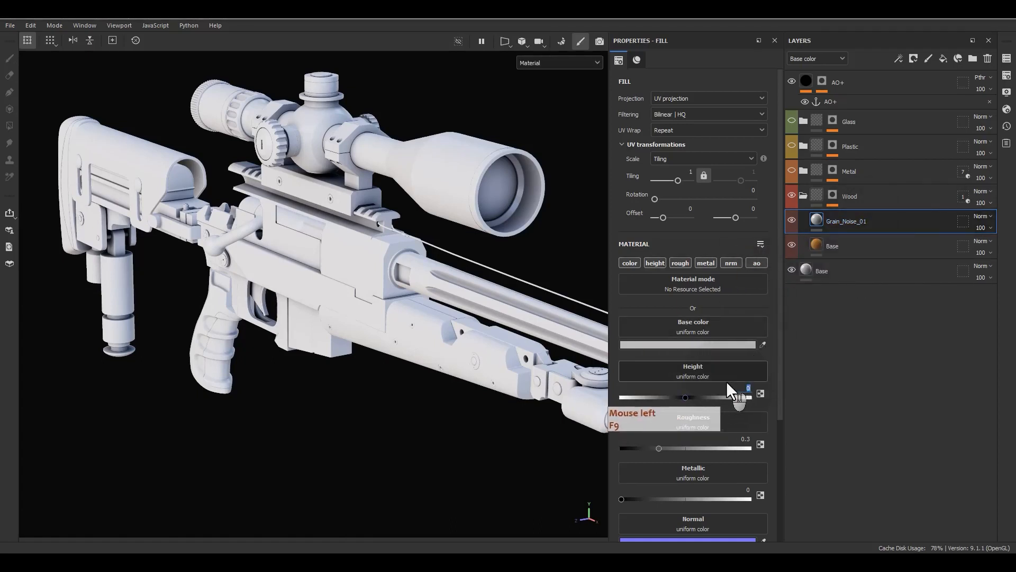
pyautogui.write('3')
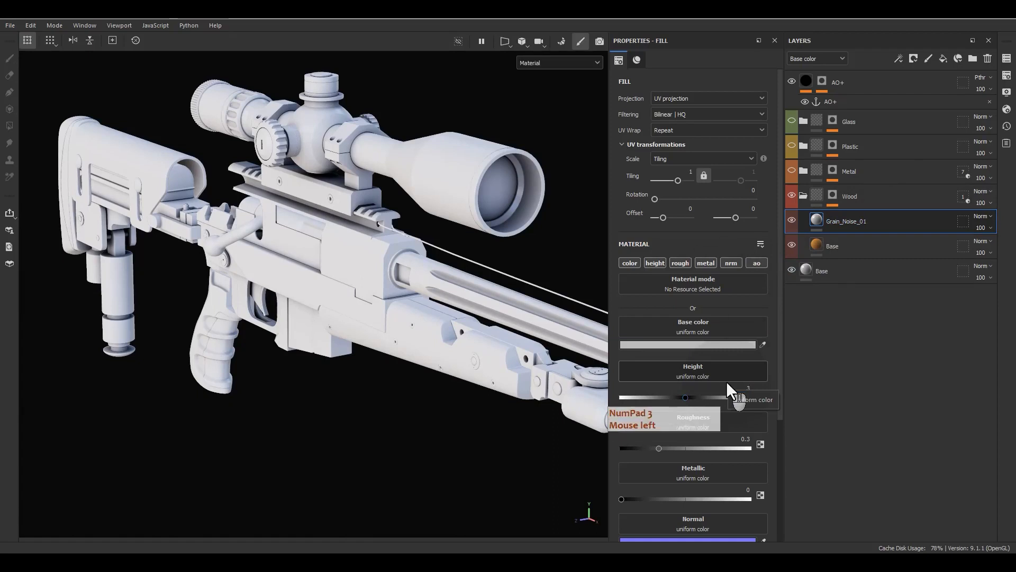
pyautogui.press('BackSpace')
pyautogui.write('.005')
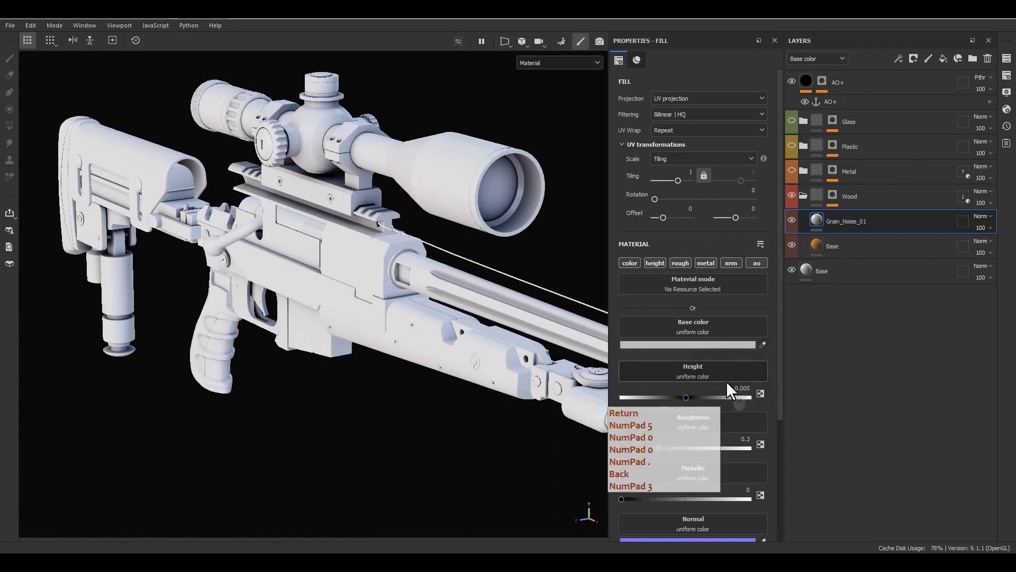
pyautogui.press('Return')
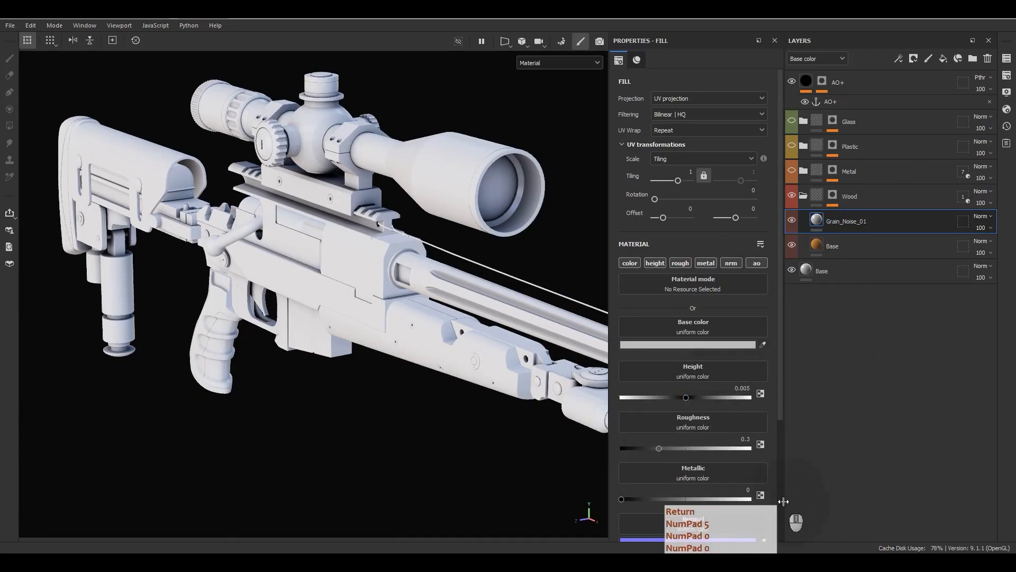
pyautogui.click(746, 443)
pyautogui.write('.7')
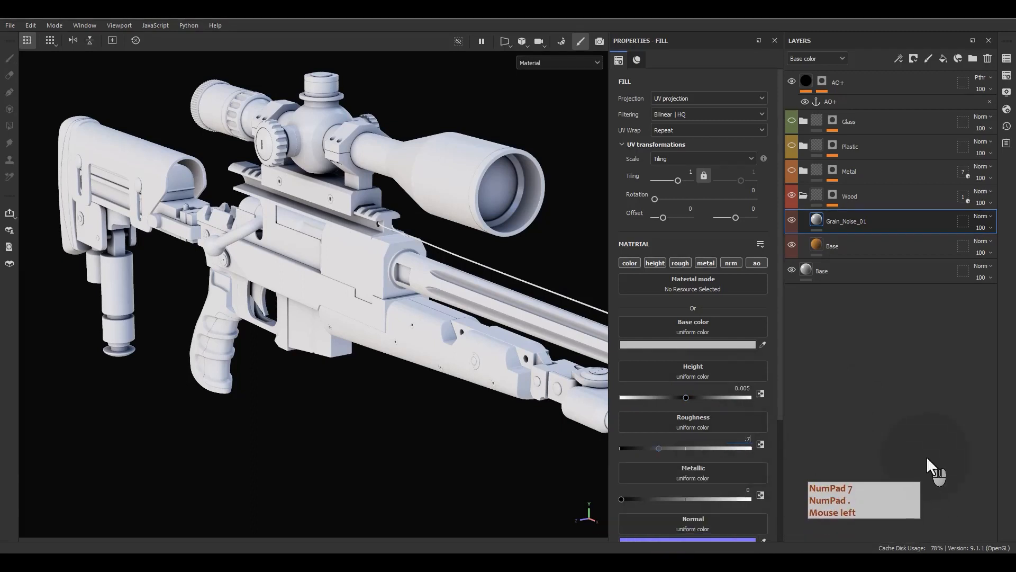
pyautogui.press('Return')
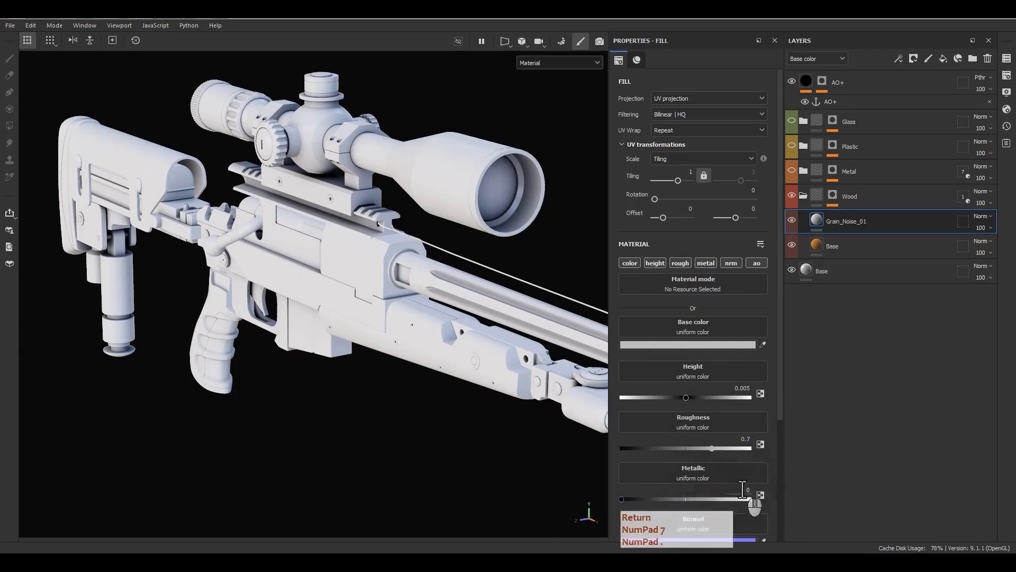
# Disable the metallic, normal and ambient occlusion channels on the Grain_Noise_01 layer, leaving only color, height and roughness
pyautogui.click(710, 261)
pyautogui.click(736, 263)
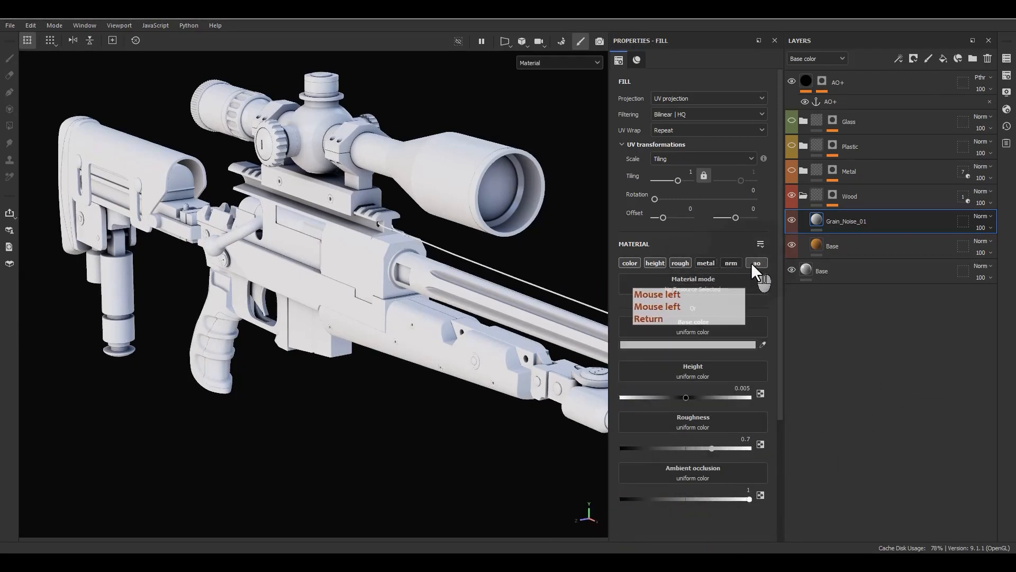
pyautogui.click(752, 263)
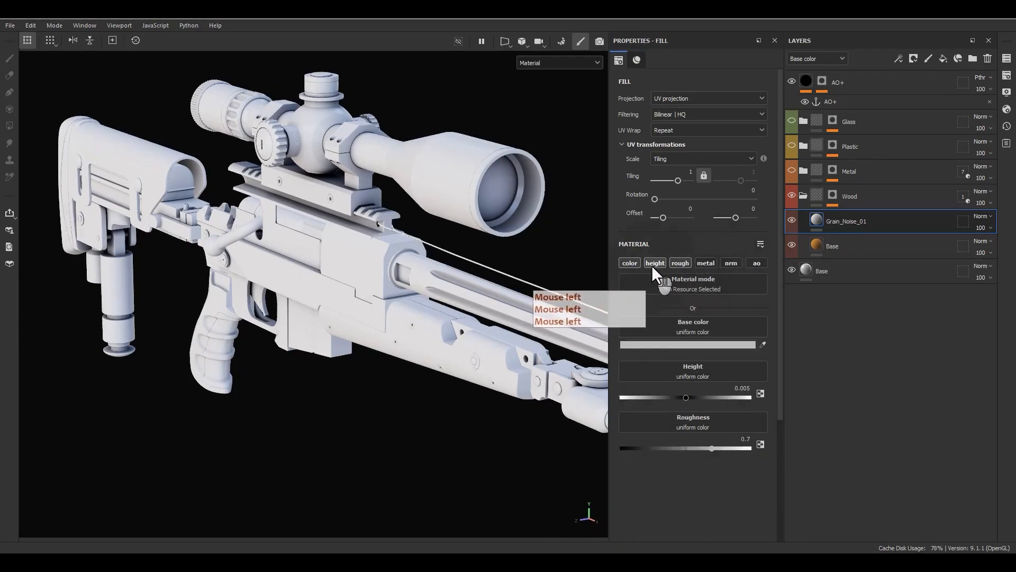
# Set the Grain_Noise_01 layer's base color to a golden yellow, DAA522
pyautogui.click(708, 345)
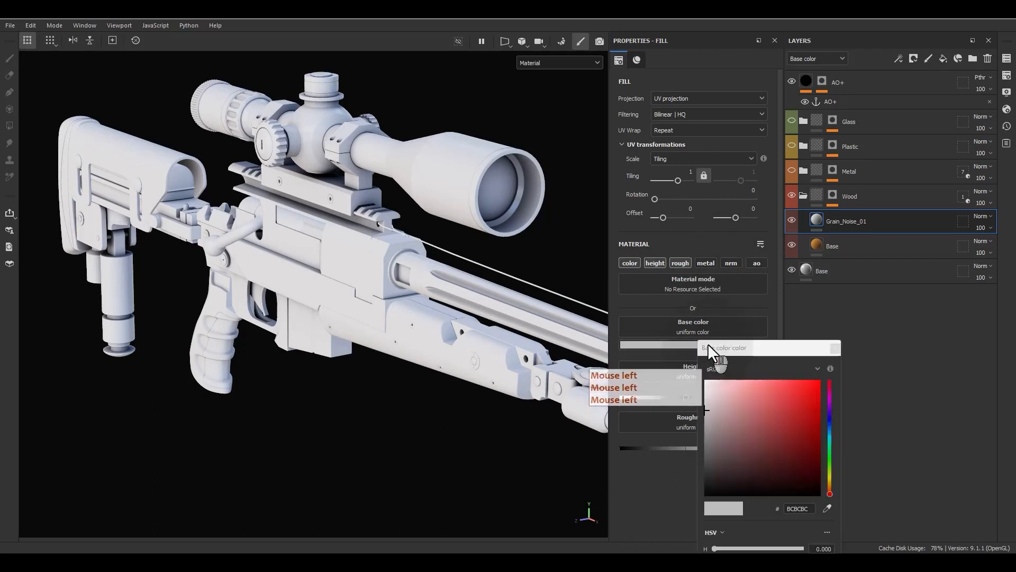
pyautogui.click(830, 483)
pyautogui.moveTo(762, 418); pyautogui.dragTo(802, 396)
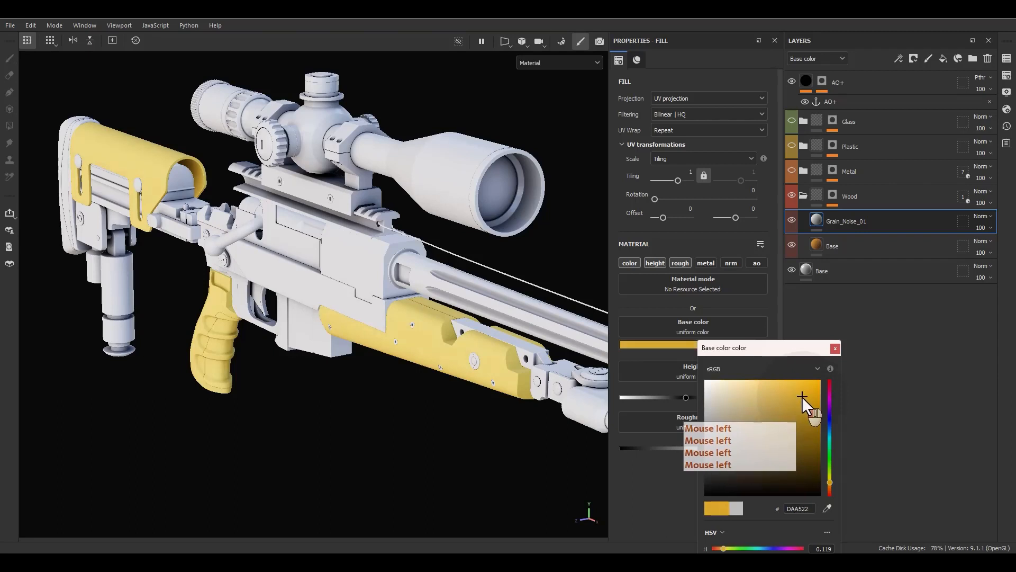
pyautogui.click(835, 348)
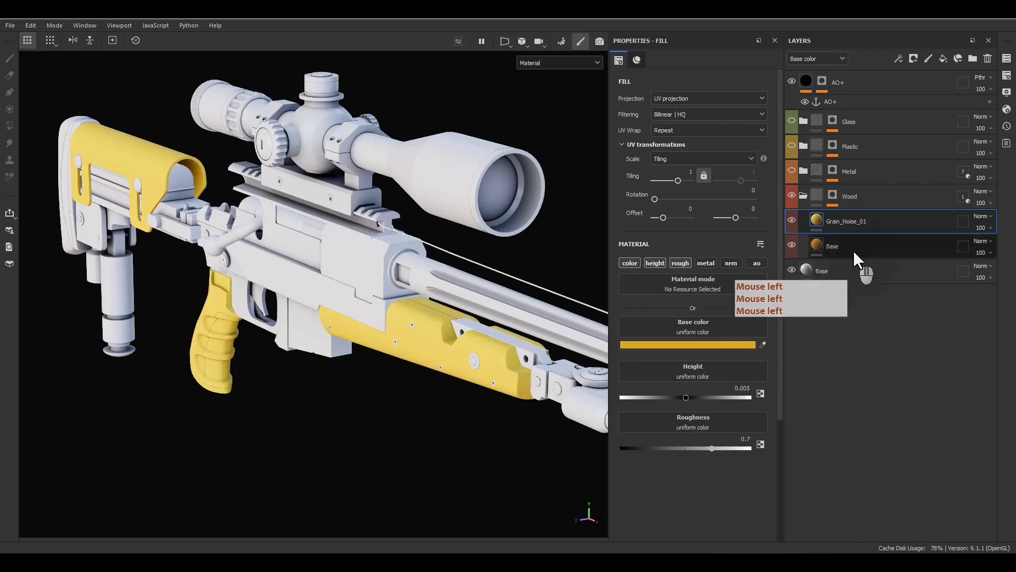
# Add a black mask to the Grain_Noise_01 layer and give the mask a fill using the vein1 grayscale texture
pyautogui.rightClick(846, 219)
pyautogui.click(894, 27)
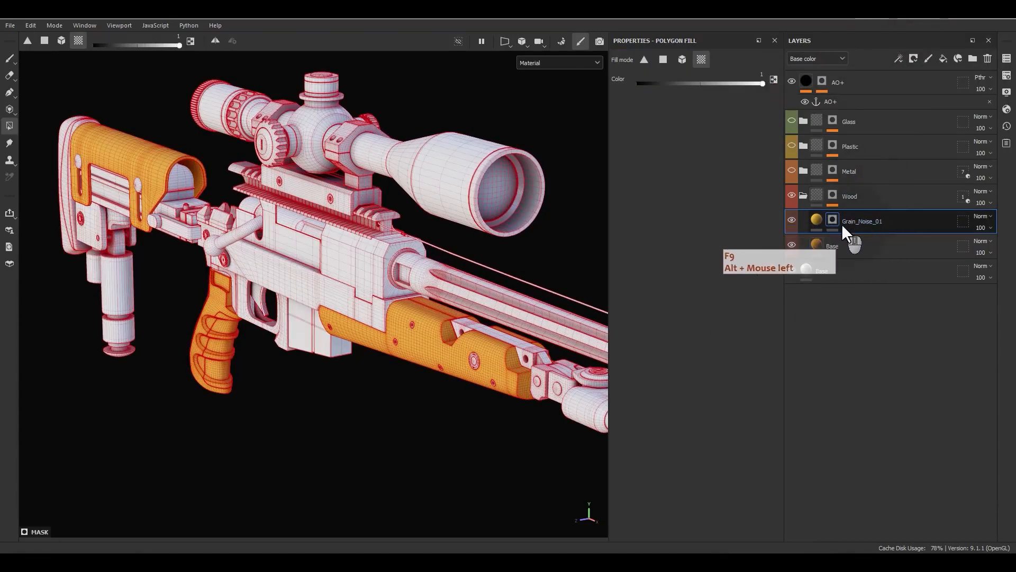
pyautogui.click(841, 225)
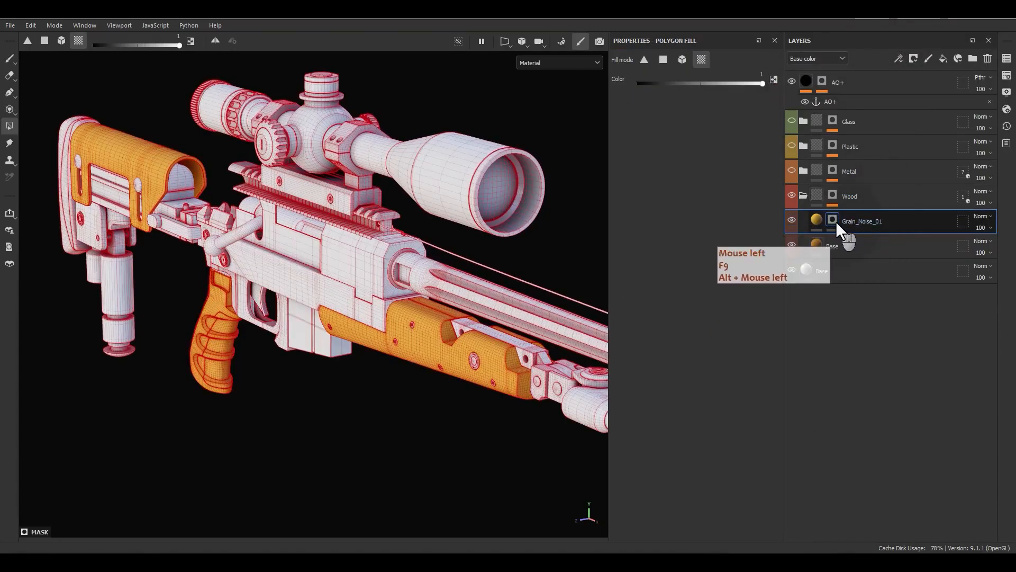
pyautogui.rightClick(838, 224)
pyautogui.click(874, 390)
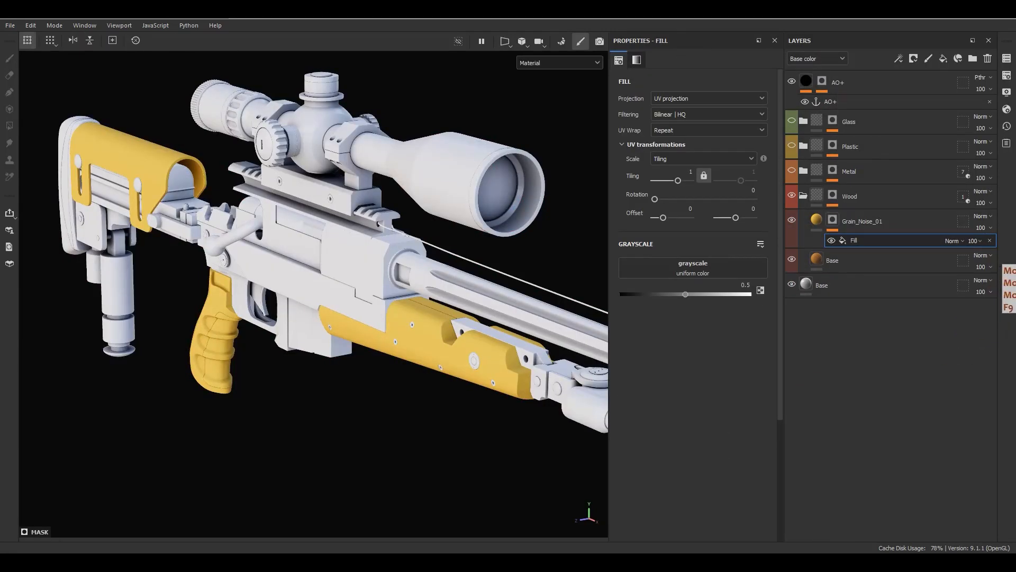
pyautogui.click(731, 267)
pyautogui.moveTo(729, 265); pyautogui.dragTo(720, 268)
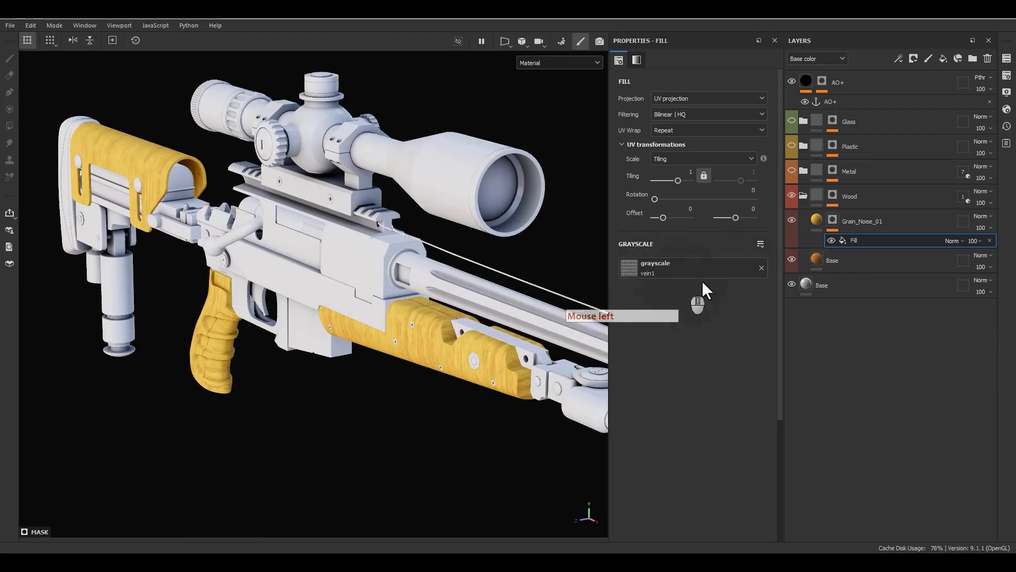
# Preview the Grain_Noise_01 mask on the rifle and rotate its vein1 fill by 90 degrees
pyautogui.keyDown('alt'); pyautogui.click(832, 222); pyautogui.keyUp('alt')
pyautogui.keyDown('alt'); pyautogui.moveTo(286, 352); pyautogui.dragTo(476, 296); pyautogui.keyUp('alt')
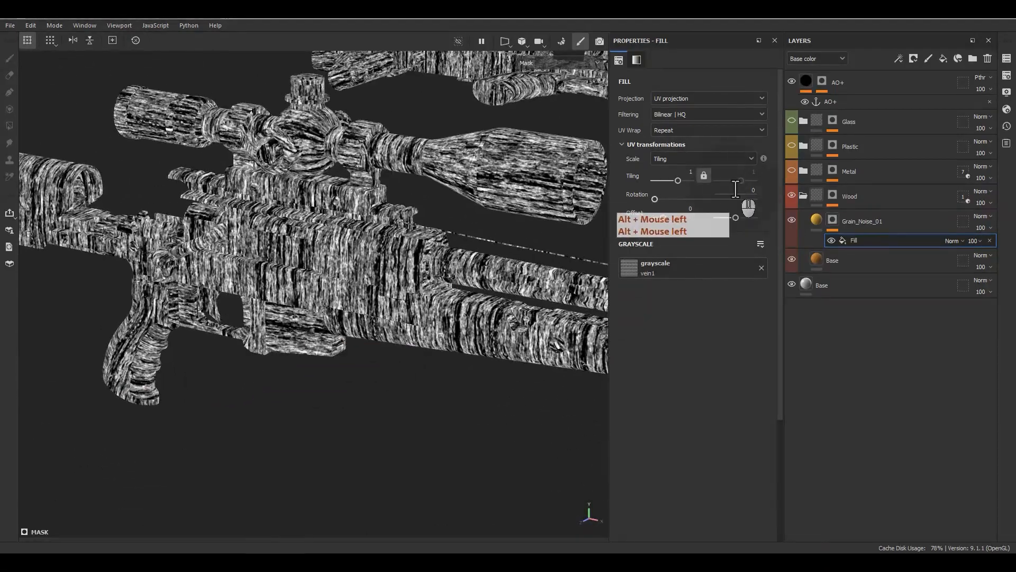
pyautogui.click(720, 189)
pyautogui.write('90')
pyautogui.press('Return')
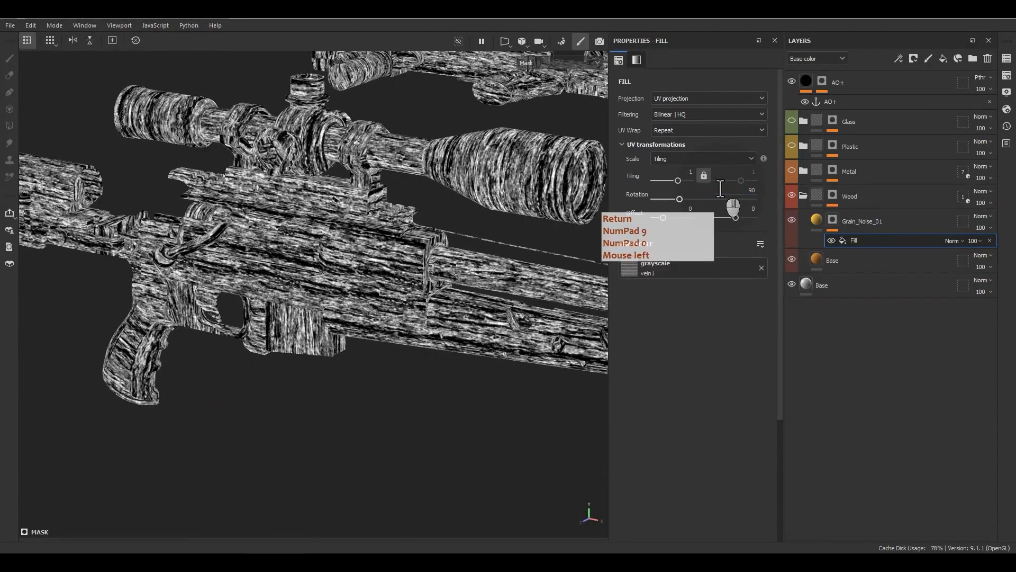
pyautogui.keyDown('alt'); pyautogui.moveTo(477, 231); pyautogui.dragTo(329, 234, button='right'); pyautogui.keyUp('alt')
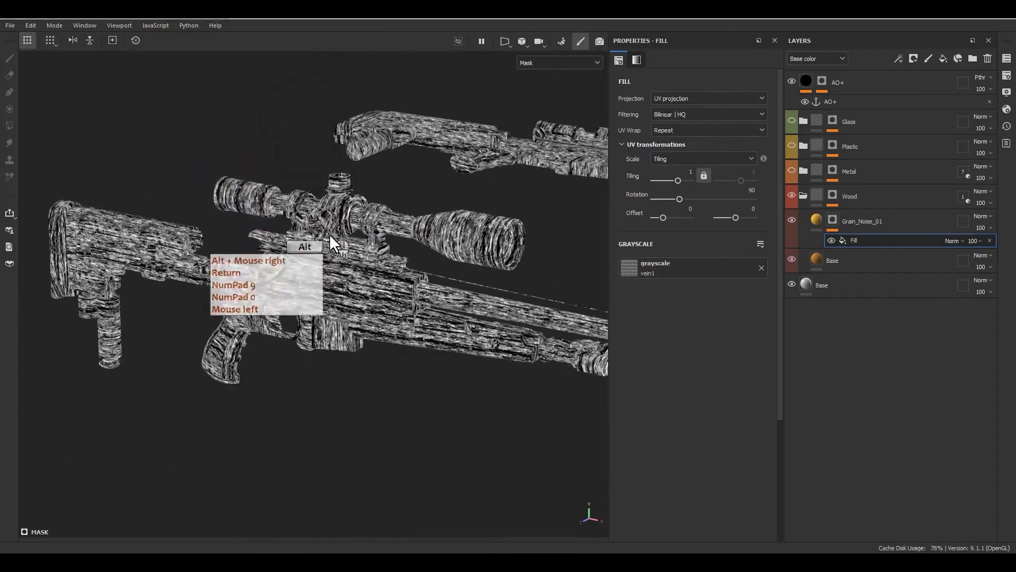
pyautogui.keyDown('alt'); pyautogui.moveTo(330, 234); pyautogui.dragTo(239, 256); pyautogui.keyUp('alt')
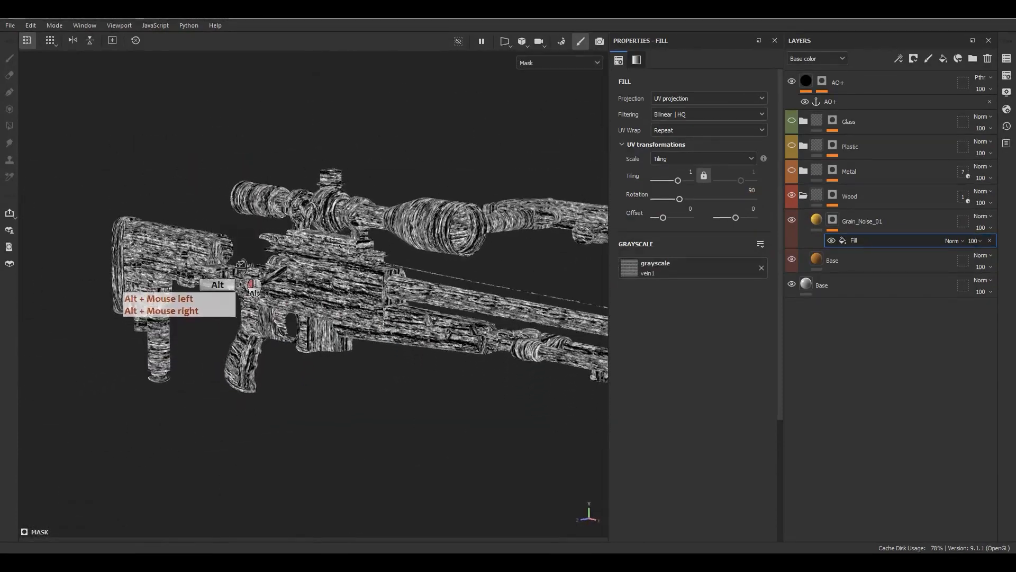
# Return to the material view of the Grain_Noise_01 layer and set the layer's own UV tiling to 2
pyautogui.click(812, 220)
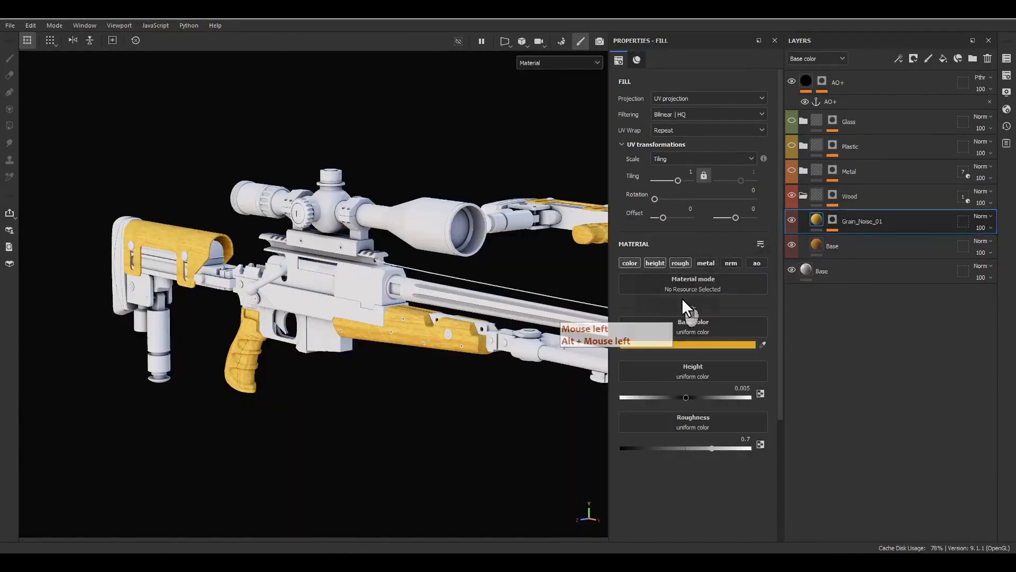
pyautogui.scroll(5, 354, 313)
pyautogui.keyDown('alt'); pyautogui.moveTo(490, 342); pyautogui.dragTo(357, 337, button='middle'); pyautogui.keyUp('alt')
pyautogui.keyDown('alt'); pyautogui.moveTo(357, 337); pyautogui.dragTo(392, 326); pyautogui.keyUp('alt')
pyautogui.click(673, 176)
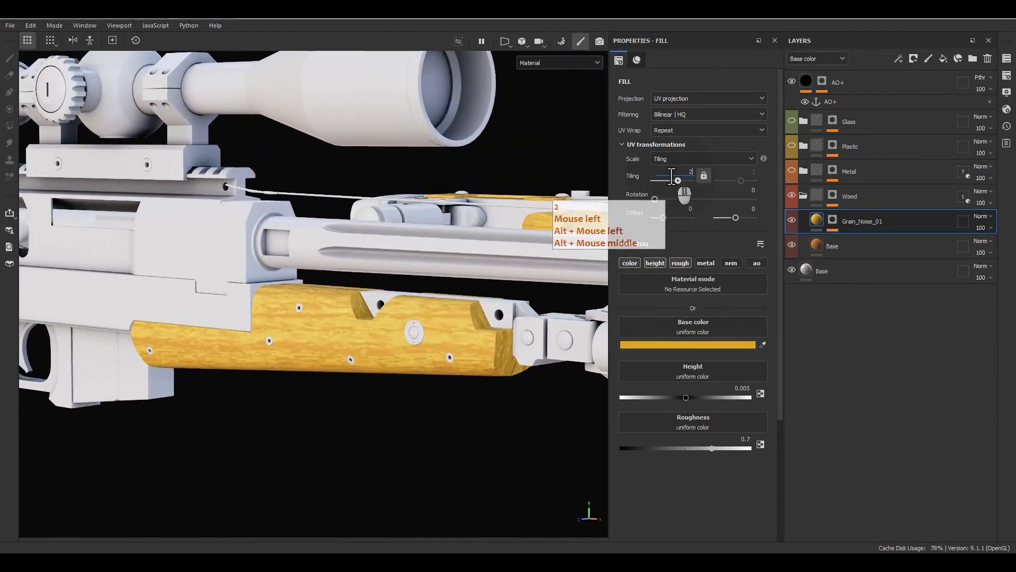
pyautogui.write('2')
pyautogui.press('Return')
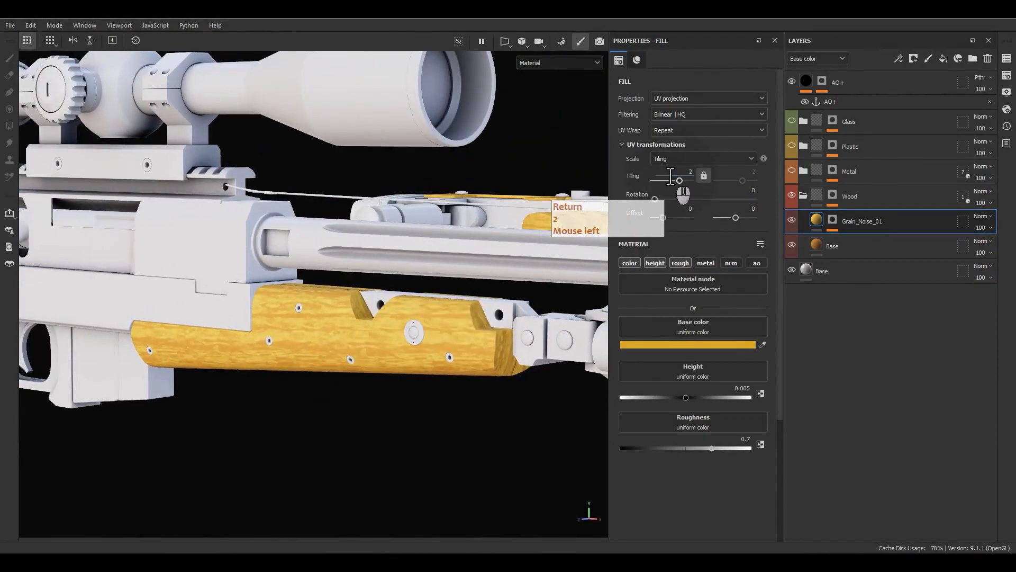
# Try tri-planar projection on the Grain_Noise_01 layer and switch back to UV projection
pyautogui.click(714, 98)
pyautogui.click(672, 128)
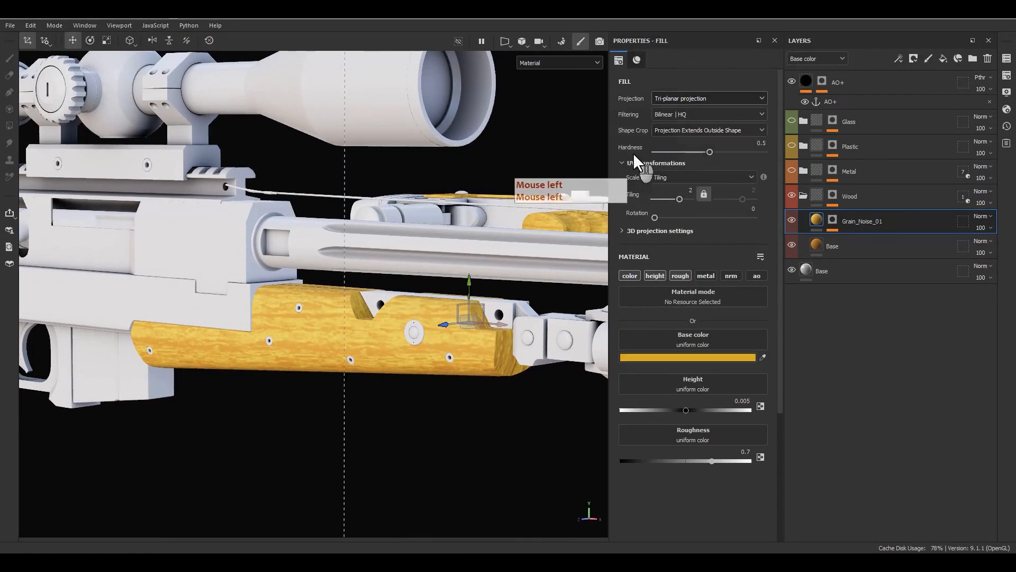
pyautogui.click(694, 101)
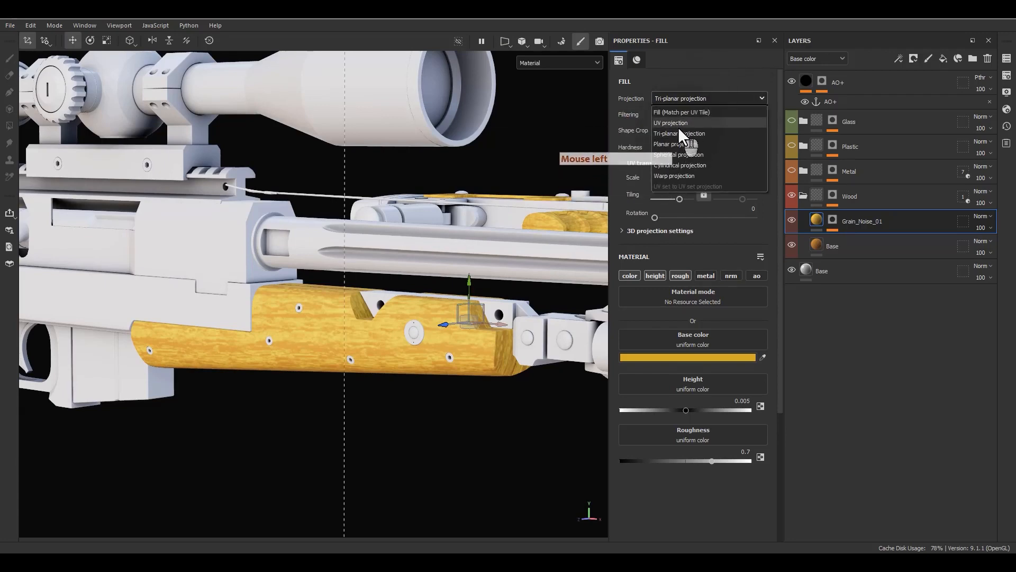
pyautogui.click(675, 123)
pyautogui.click(691, 172)
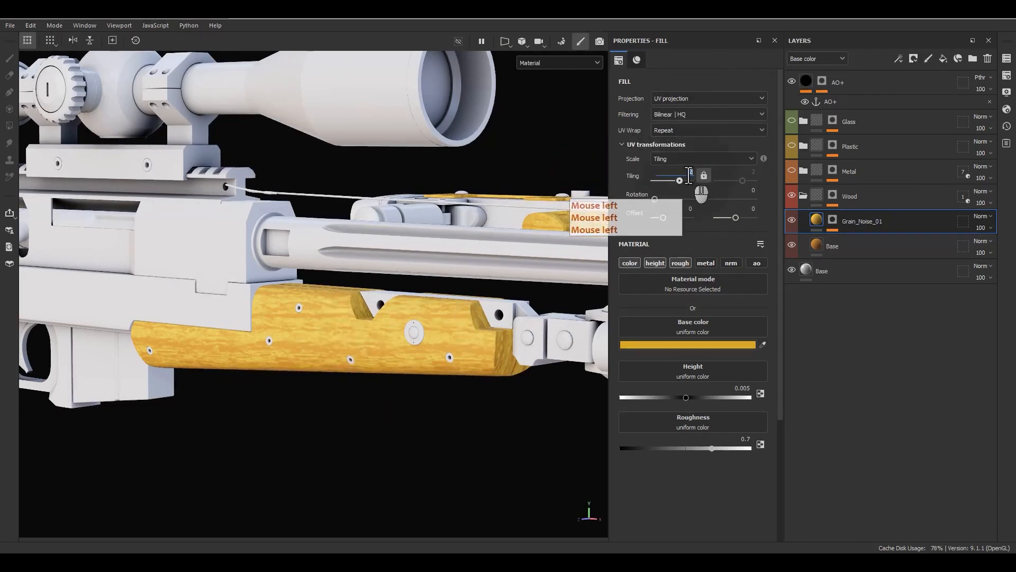
# Set the tiling of the vein1 fill in the Grain_Noise_01 mask to 2
pyautogui.click(834, 222)
pyautogui.click(834, 221)
pyautogui.click(851, 240)
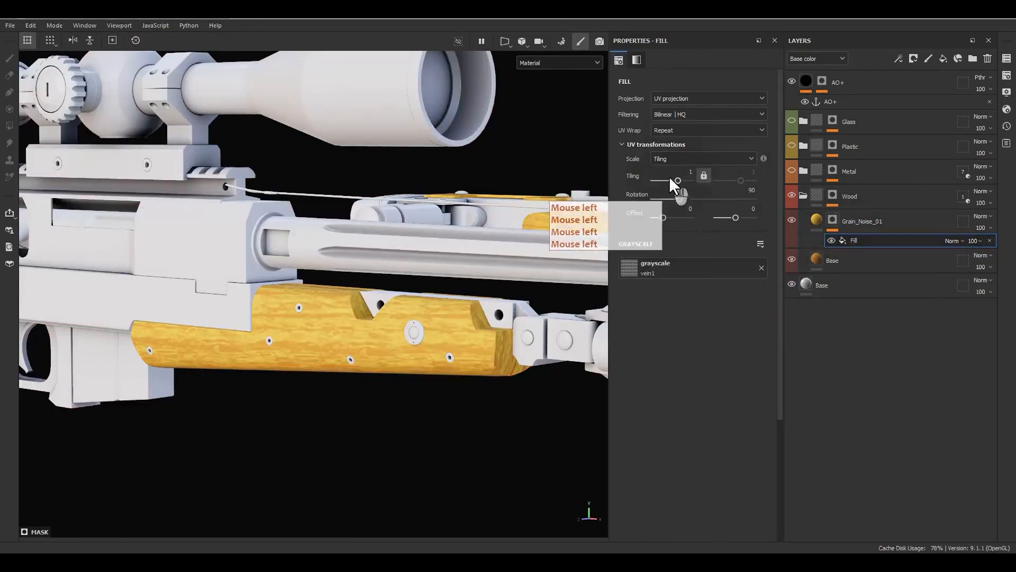
pyautogui.write('2')
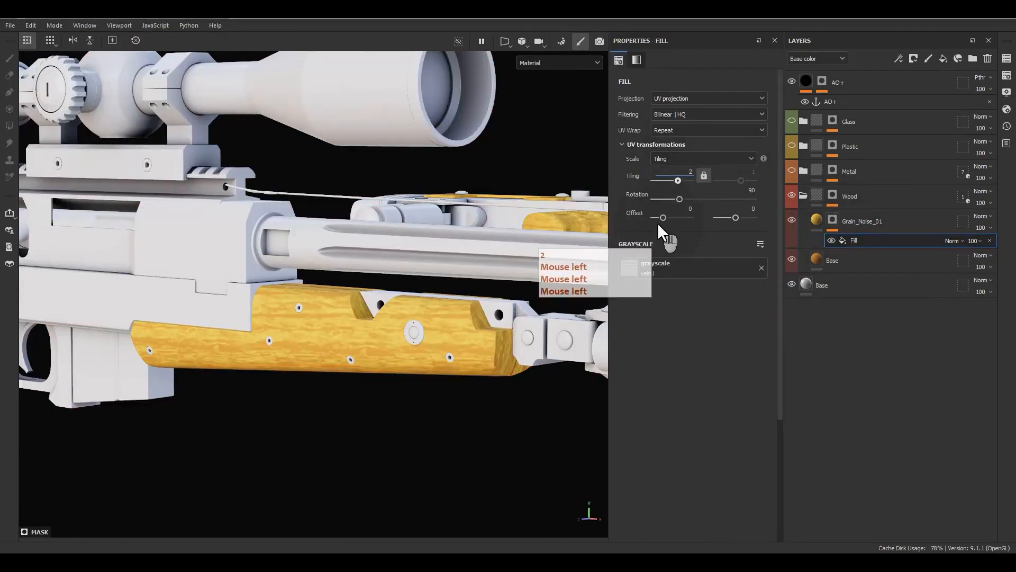
pyautogui.press('Return')
# Check the grain on the handguard and set the vein1 mask fill's tiling to 1.4
pyautogui.keyDown('alt'); pyautogui.moveTo(237, 345); pyautogui.dragTo(302, 386); pyautogui.keyUp('alt')
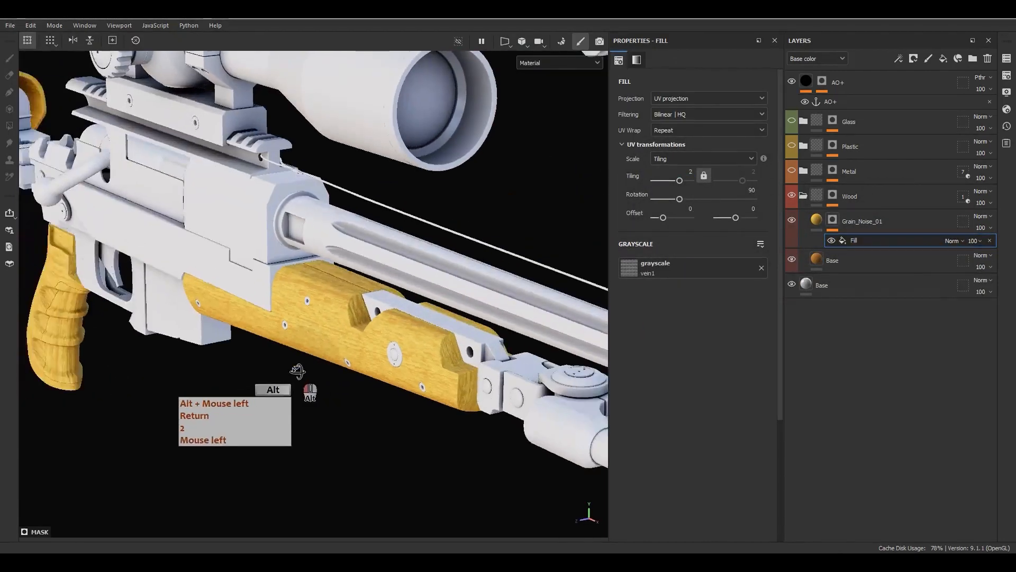
pyautogui.keyDown('alt'); pyautogui.moveTo(302, 385); pyautogui.dragTo(272, 330, button='middle'); pyautogui.keyUp('alt')
pyautogui.scroll(4, 325, 337)
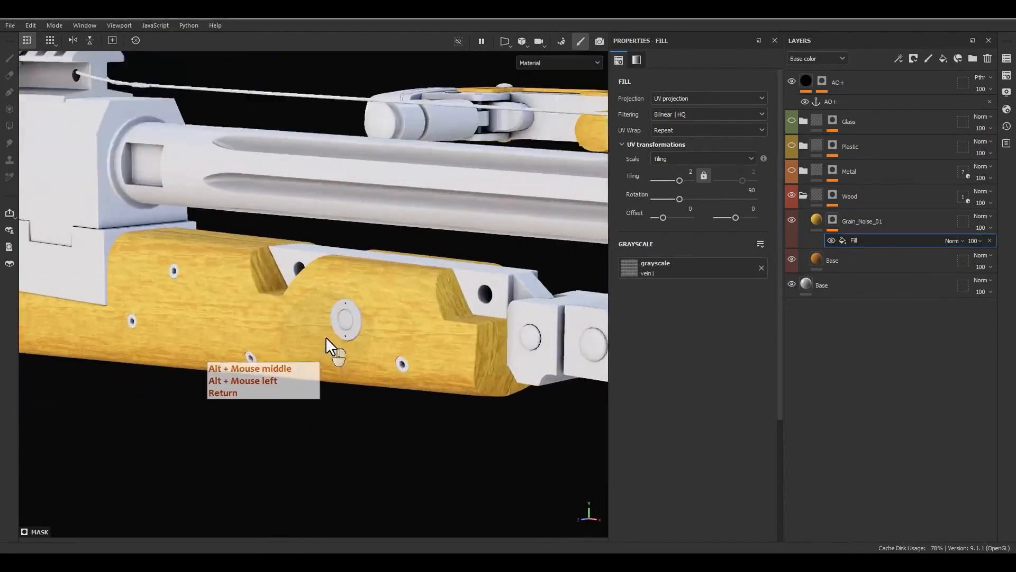
pyautogui.moveTo(326, 337)
pyautogui.keyDown('alt'); pyautogui.mouseDown()
pyautogui.moveTo(245, 346)
pyautogui.moveTo(339, 340)
pyautogui.mouseUp(); pyautogui.keyUp('alt')
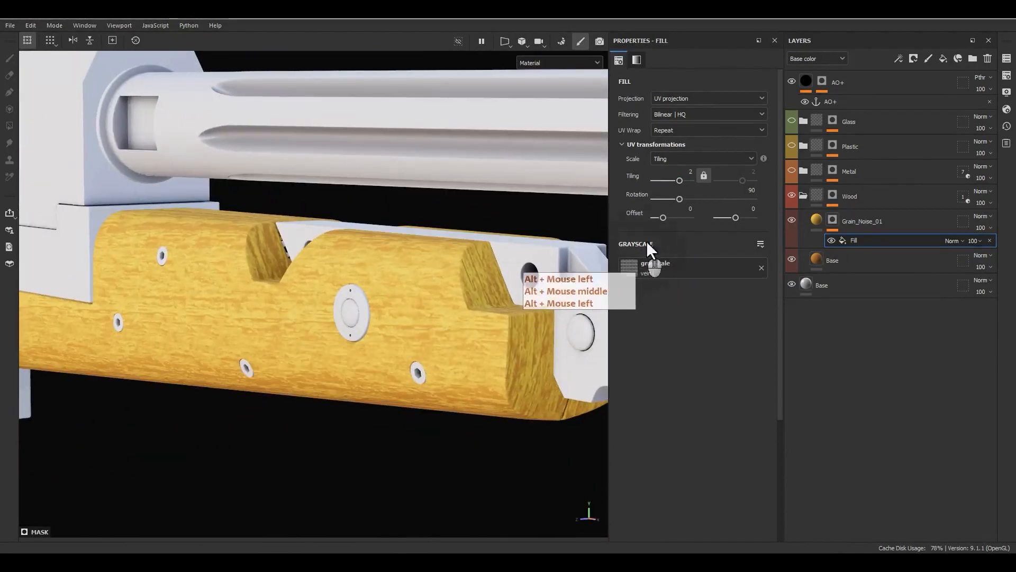
pyautogui.click(685, 172)
pyautogui.write('1.4')
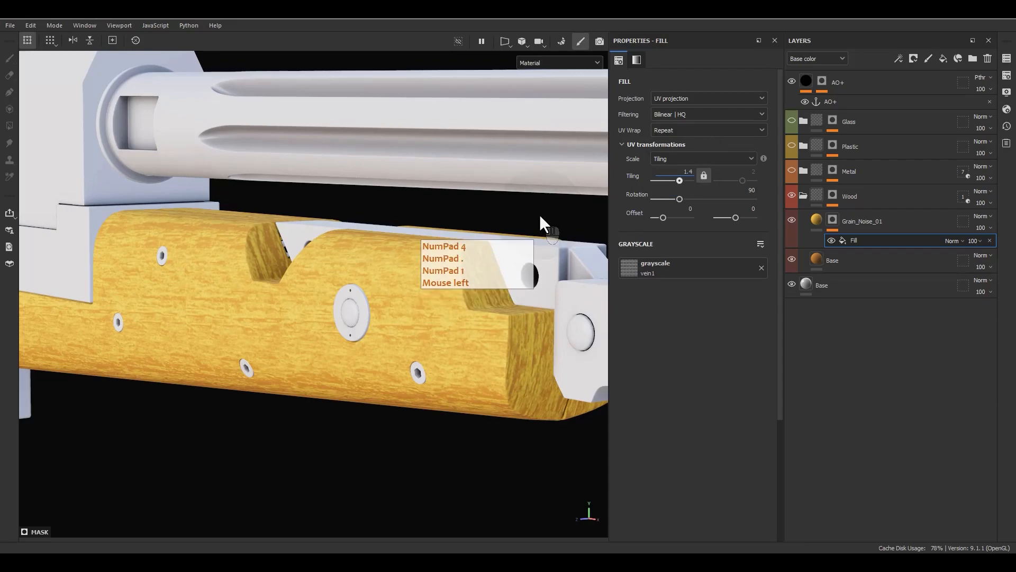
pyautogui.press('Return')
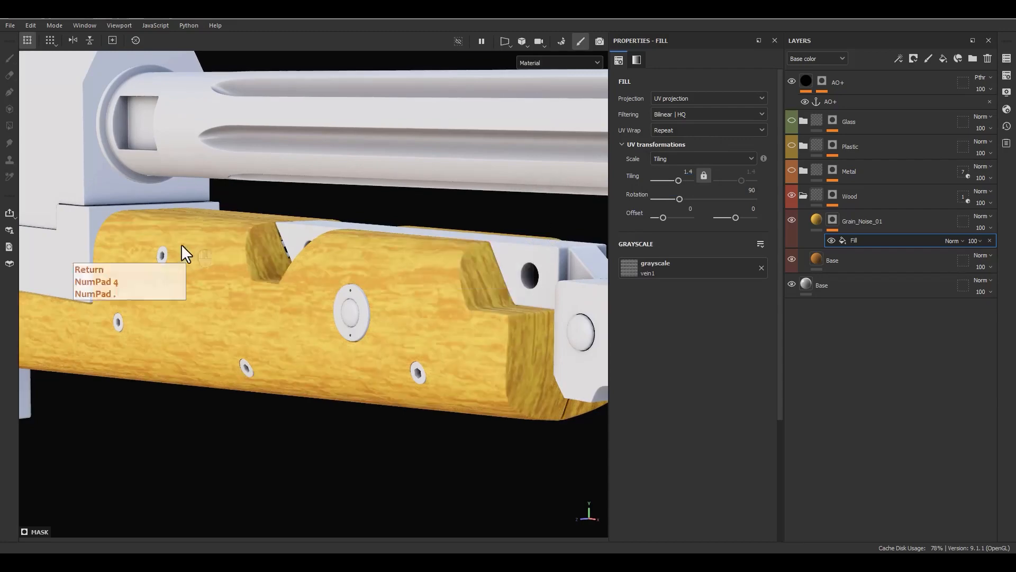
# Examine the grain's scale and direction on the wooden handguard from several angles and distances
pyautogui.keyDown('alt'); pyautogui.moveTo(181, 254); pyautogui.dragTo(479, 300); pyautogui.keyUp('alt')
pyautogui.keyDown('alt'); pyautogui.moveTo(293, 339); pyautogui.dragTo(294, 345); pyautogui.keyUp('alt')
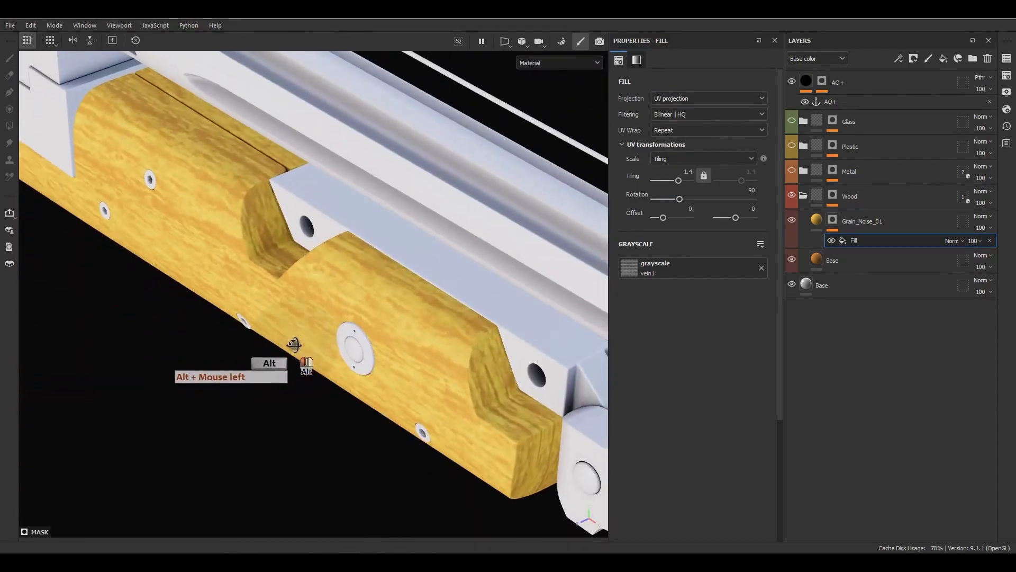
pyautogui.keyDown('alt'); pyautogui.moveTo(319, 309); pyautogui.dragTo(415, 84, button='right'); pyautogui.keyUp('alt')
pyautogui.keyDown('alt'); pyautogui.moveTo(365, 354); pyautogui.dragTo(592, 415, button='middle'); pyautogui.keyUp('alt')
pyautogui.keyDown('alt'); pyautogui.moveTo(206, 342); pyautogui.dragTo(233, 299); pyautogui.keyUp('alt')
pyautogui.keyDown('alt'); pyautogui.moveTo(233, 300); pyautogui.dragTo(259, 312, button='middle'); pyautogui.keyUp('alt')
pyautogui.keyDown('alt'); pyautogui.moveTo(259, 313); pyautogui.dragTo(285, 320); pyautogui.keyUp('alt')
pyautogui.keyDown('alt'); pyautogui.moveTo(285, 320); pyautogui.dragTo(321, 280, button='right'); pyautogui.keyUp('alt')
pyautogui.keyDown('alt'); pyautogui.moveTo(321, 280); pyautogui.dragTo(251, 250, button='middle'); pyautogui.keyUp('alt')
pyautogui.keyDown('alt'); pyautogui.moveTo(251, 249); pyautogui.dragTo(387, 256, button='right'); pyautogui.keyUp('alt')
pyautogui.keyDown('alt'); pyautogui.moveTo(387, 256); pyautogui.dragTo(422, 274); pyautogui.keyUp('alt')
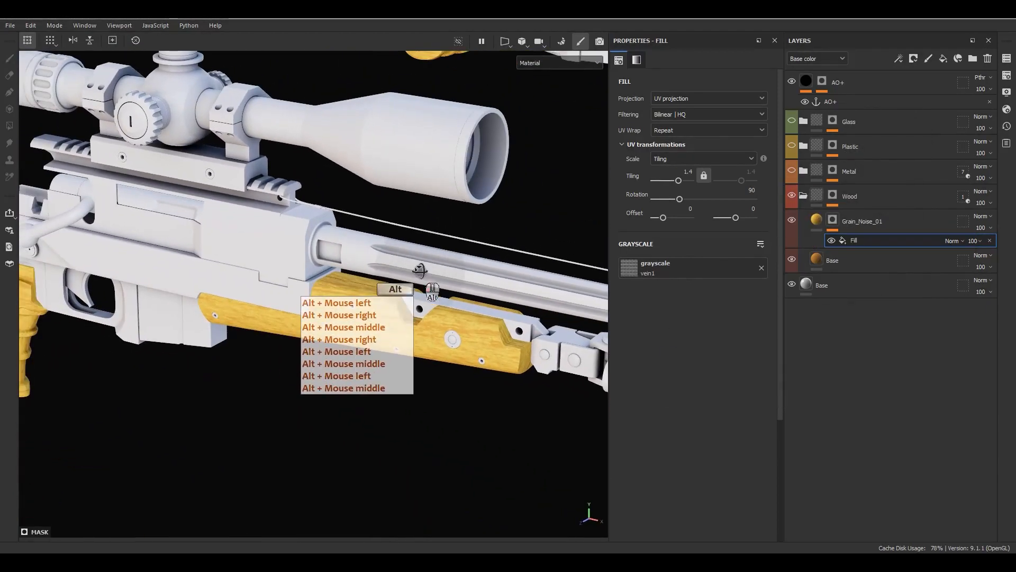
# Add an anchor point above the fill in the Grain_Noise_01 layer's mask
pyautogui.click(827, 218)
pyautogui.click(833, 219)
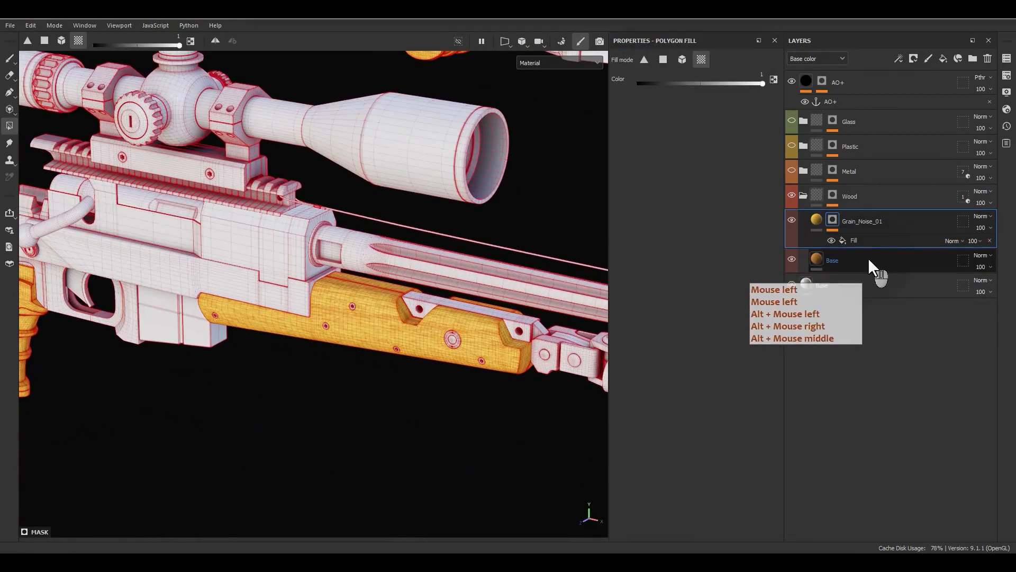
pyautogui.rightClick(868, 240)
pyautogui.click(923, 476)
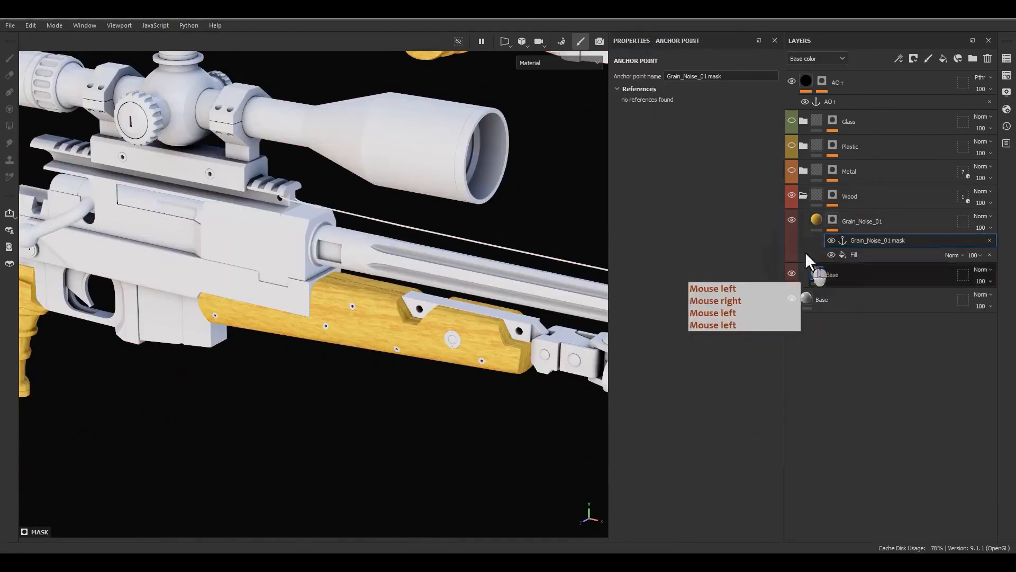
# Add a fill layer above Grain_Noise_01 in the Wood folder and name it Grain_Noise_02
pyautogui.click(818, 218)
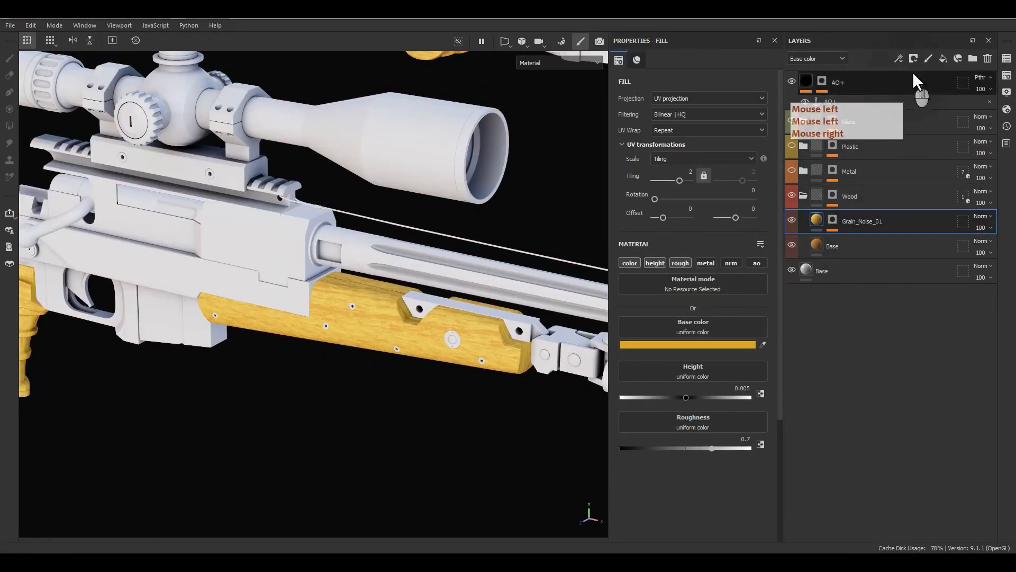
pyautogui.click(942, 59)
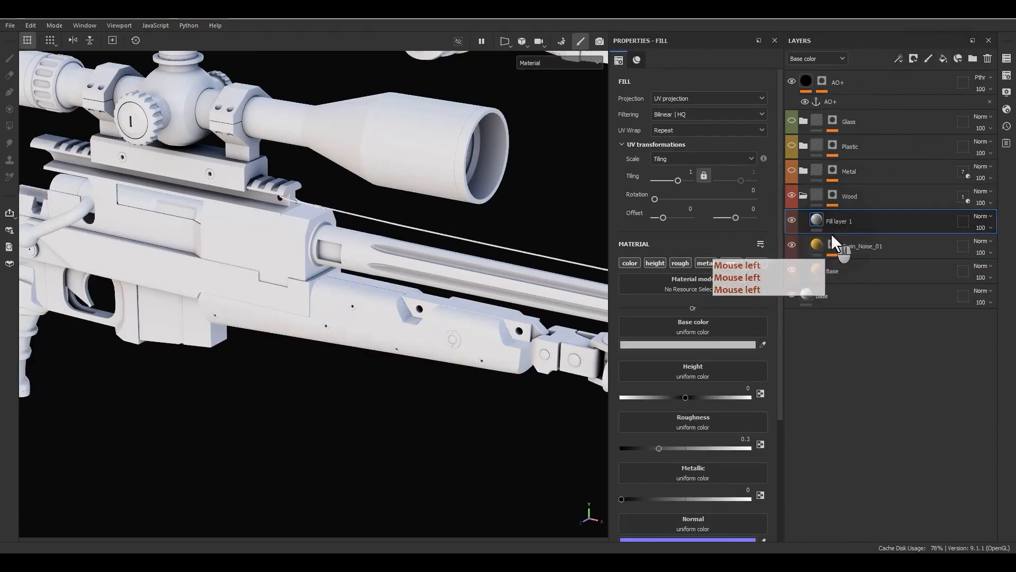
pyautogui.doubleClick(840, 222)
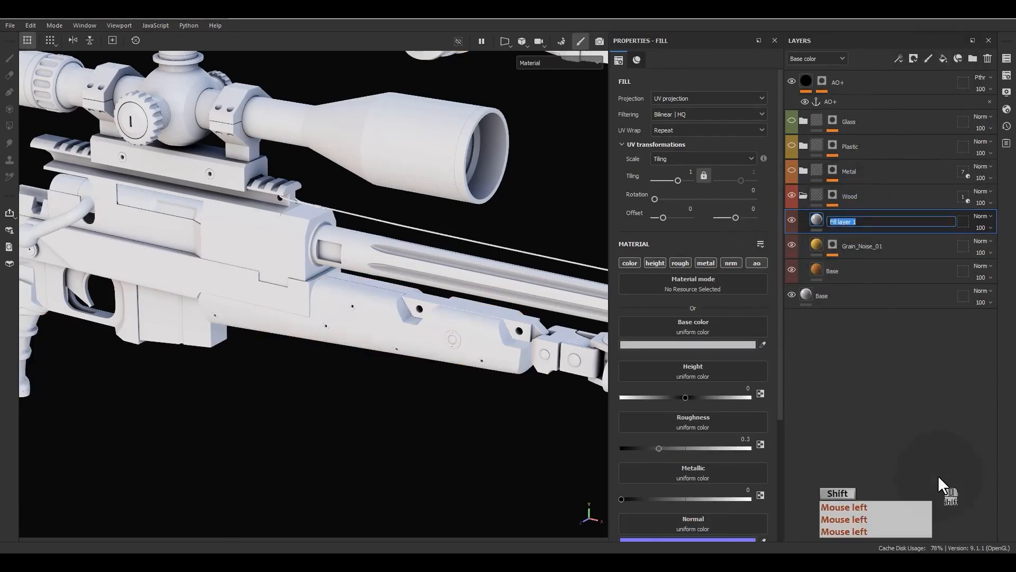
pyautogui.write('Grain_')
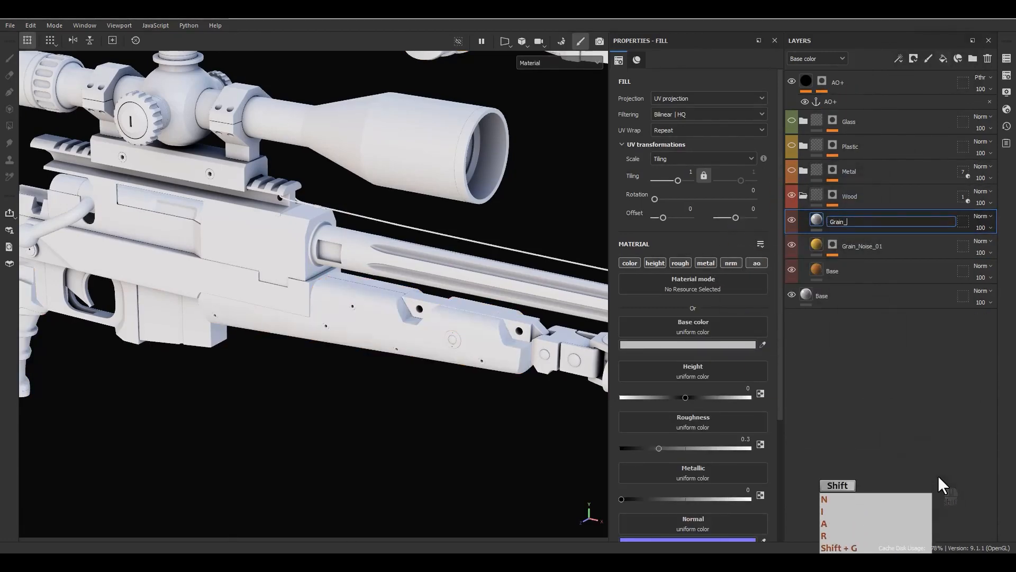
pyautogui.write('Noise_02')
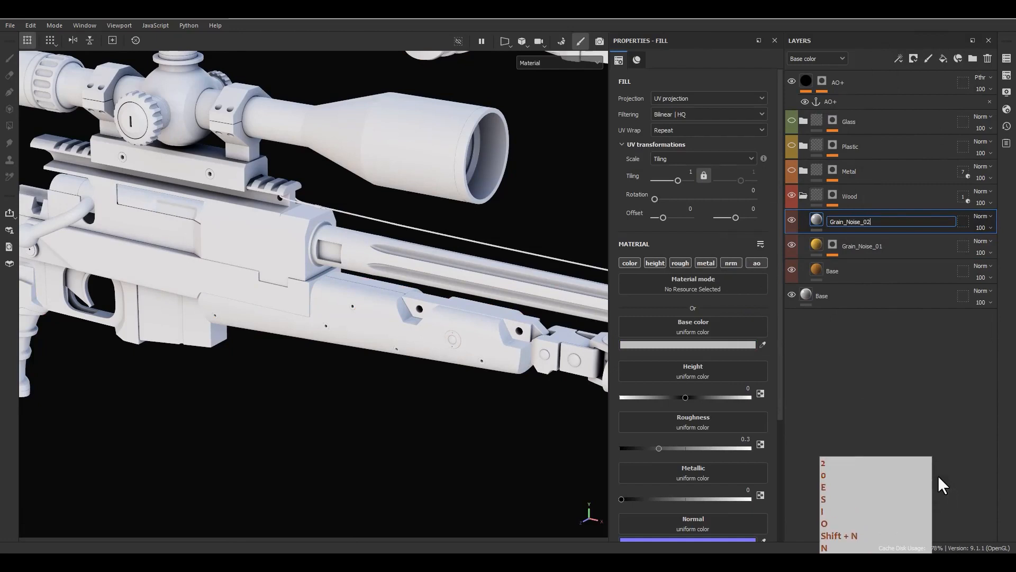
pyautogui.press('Return')
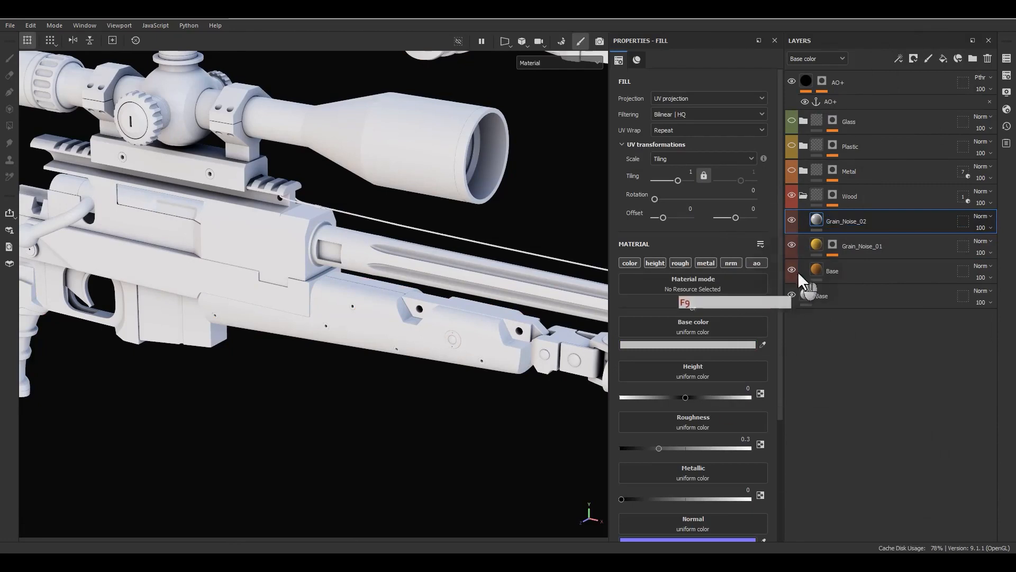
# Limit the Grain_Noise_02 fill layer's channels to color, height and roughness
pyautogui.press('F9')
pyautogui.click(656, 264)
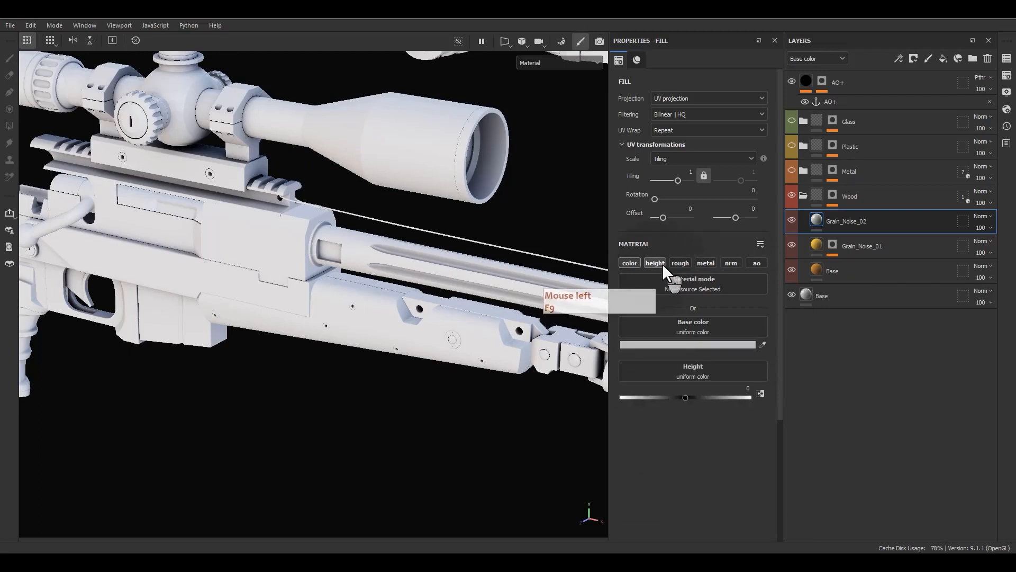
pyautogui.click(679, 263)
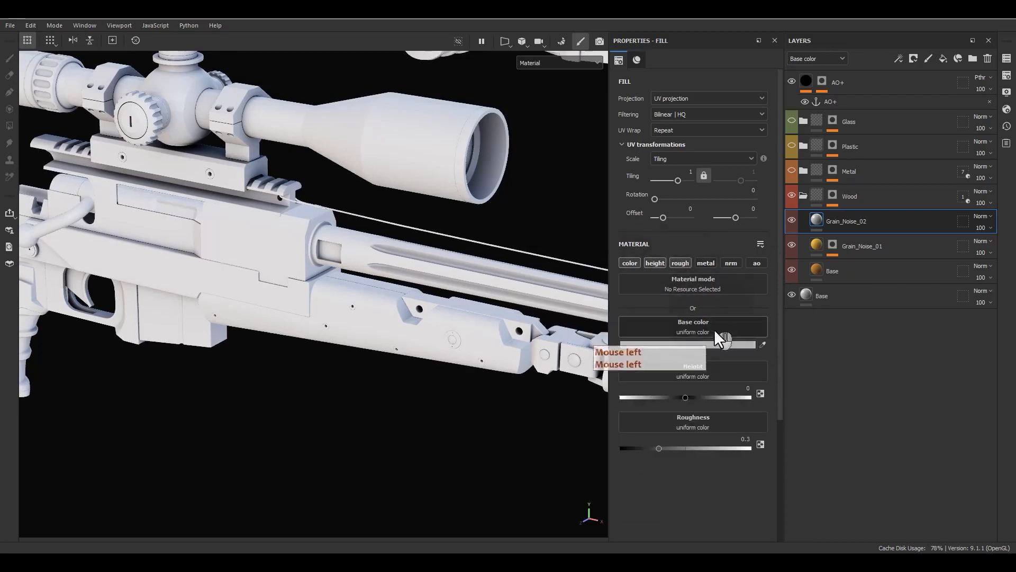
# Set the Grain_Noise_02 layer's height to -0.005 and its roughness to 0.9
pyautogui.click(738, 392)
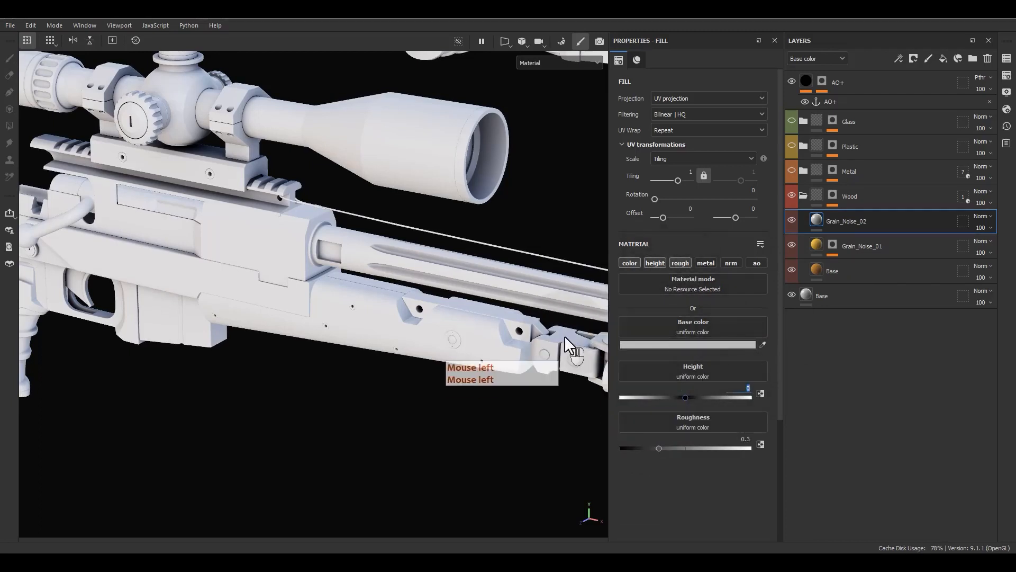
pyautogui.write('-0.005')
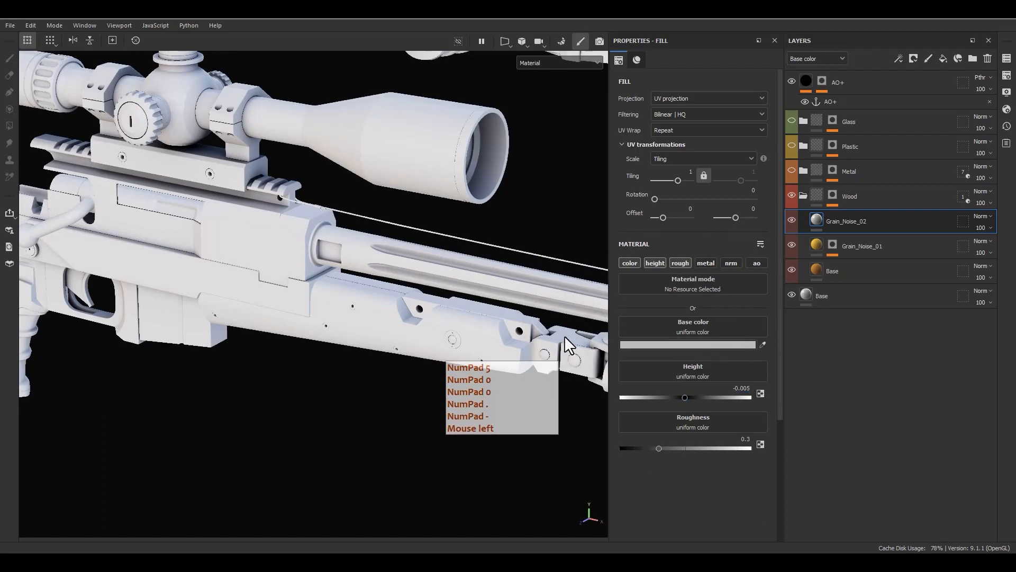
pyautogui.press('Return')
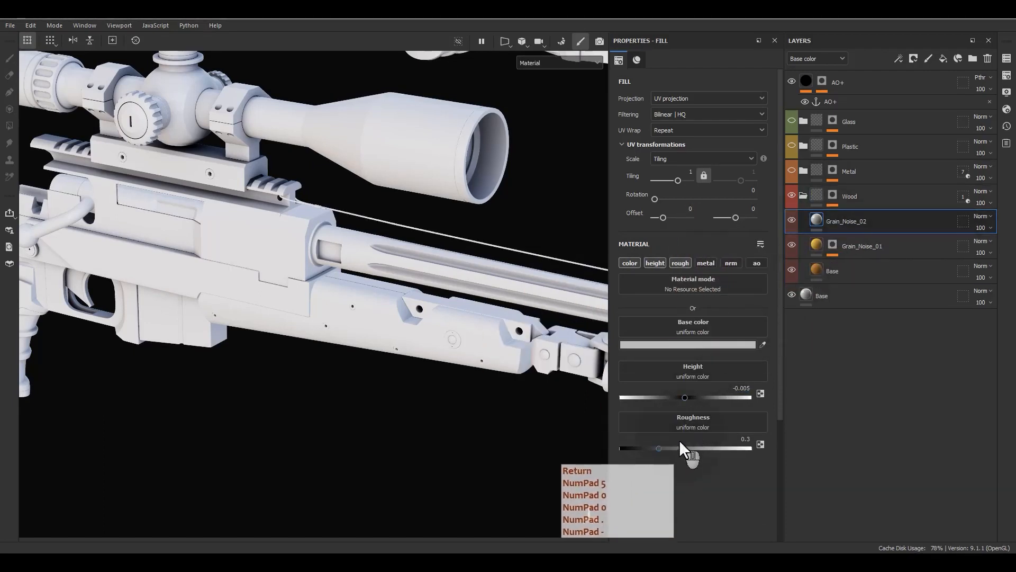
pyautogui.click(739, 440)
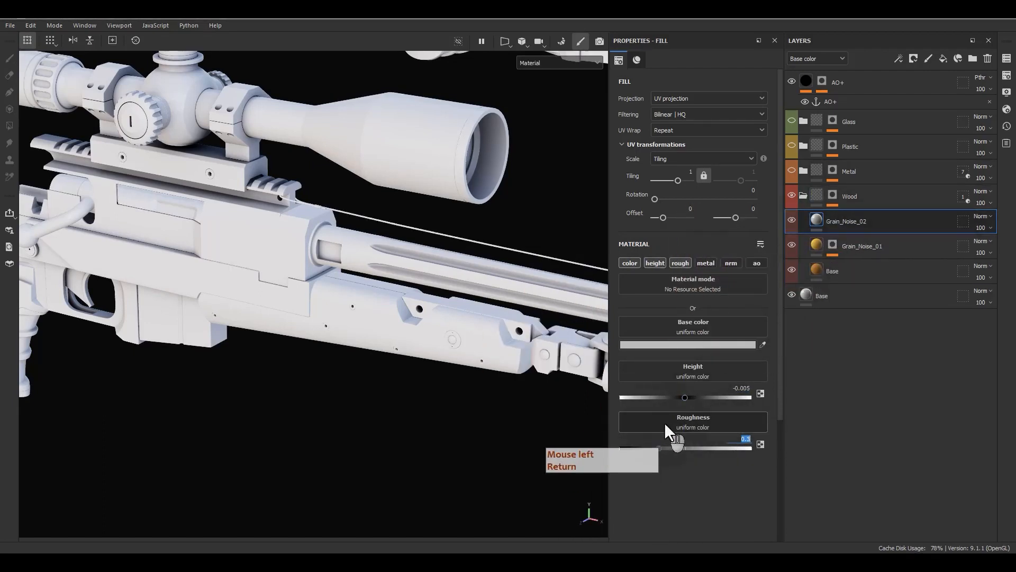
pyautogui.write('.9')
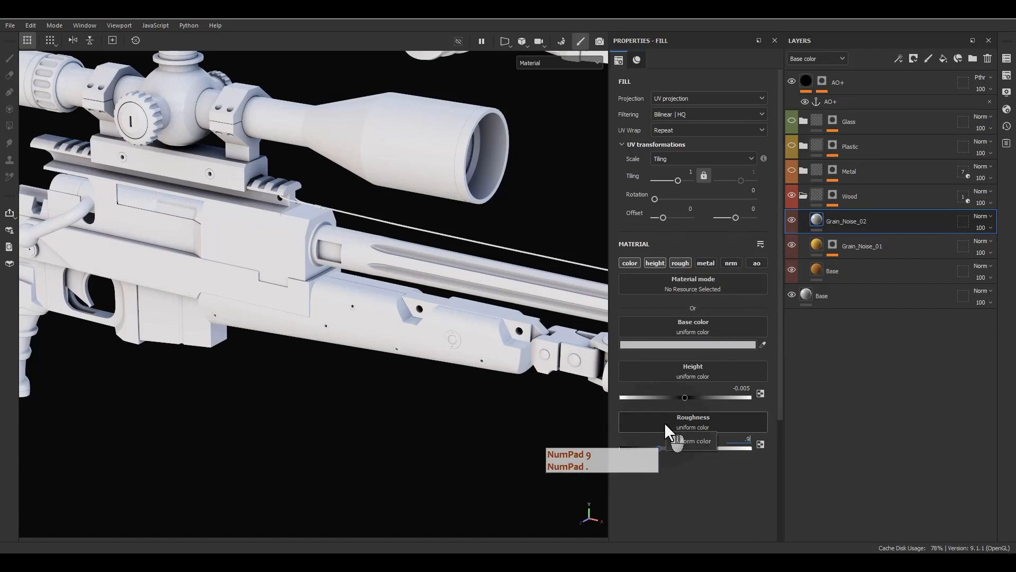
pyautogui.press('Return')
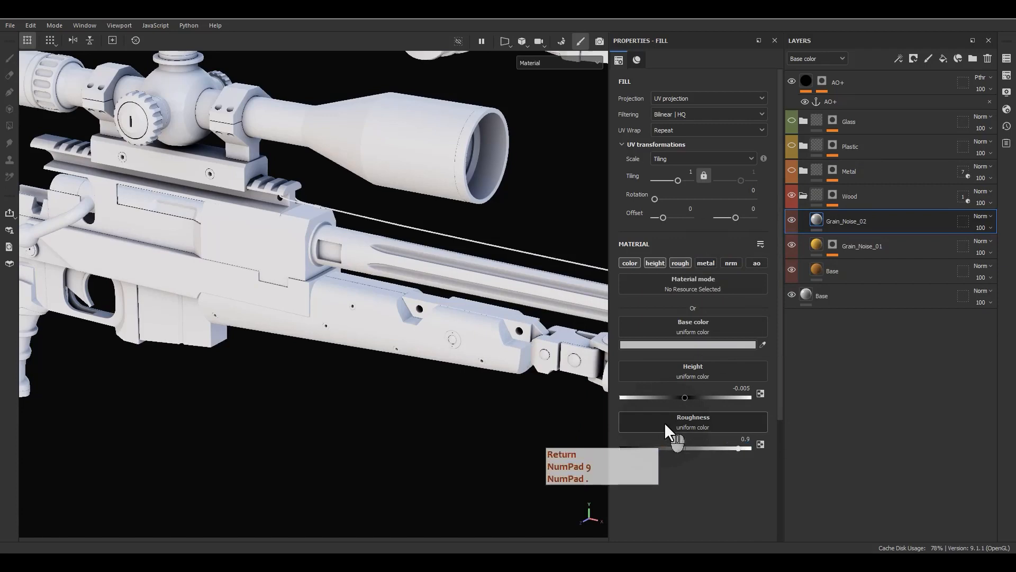
# Sample the wood Base layer's brown as Grain_Noise_02's base color and darken it to 6D4C25
pyautogui.click(644, 344)
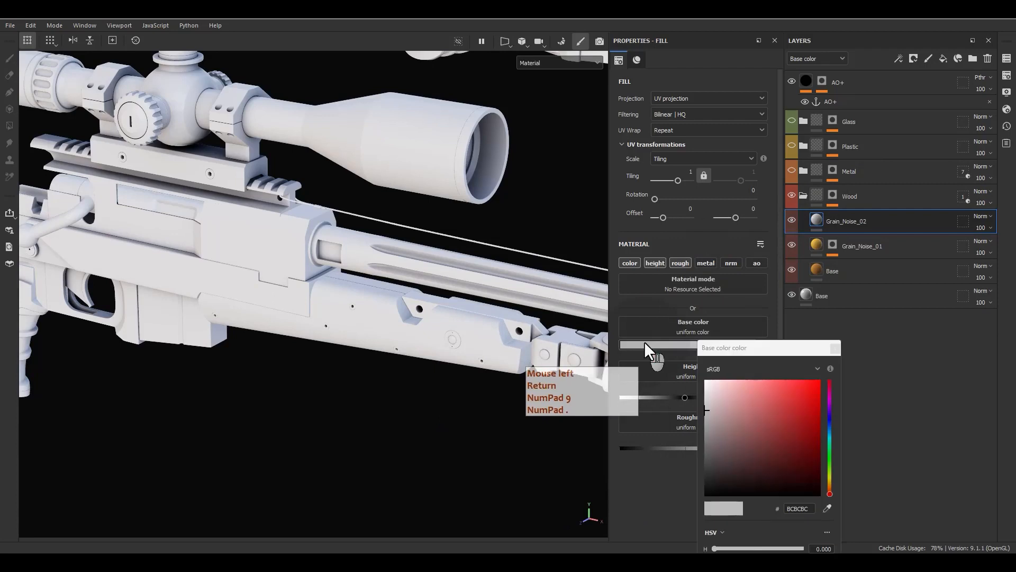
pyautogui.click(828, 509)
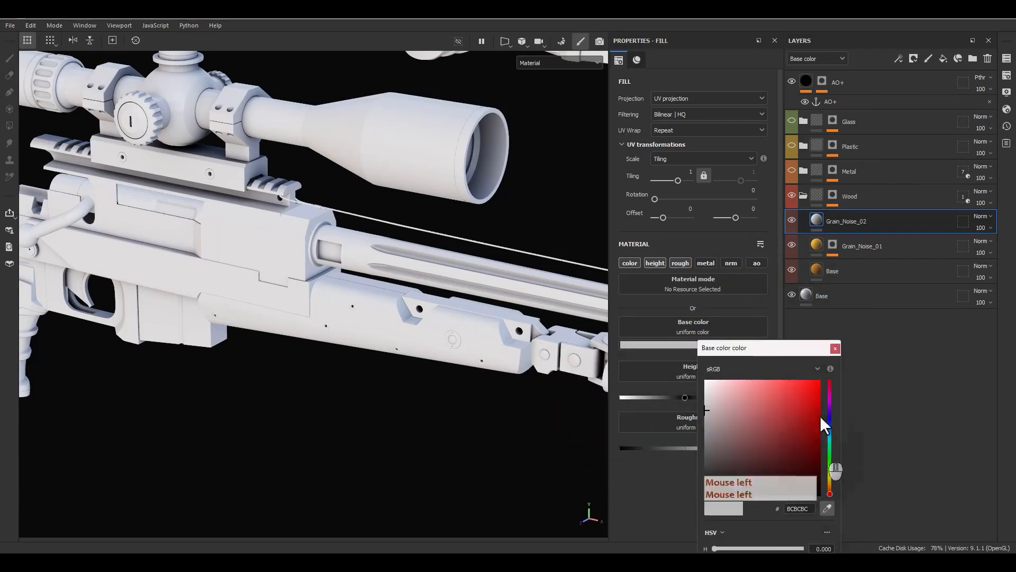
pyautogui.click(817, 267)
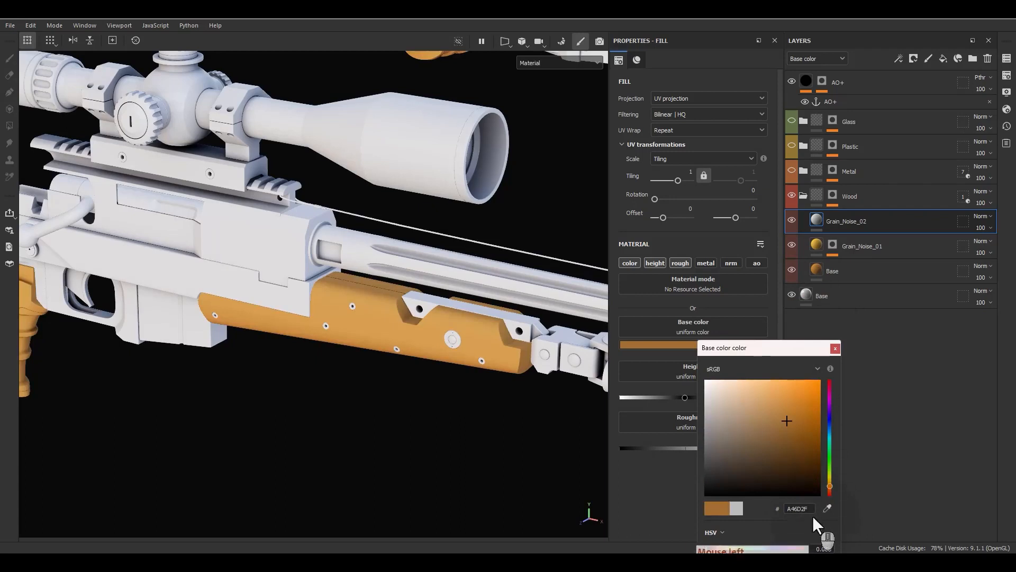
pyautogui.click(781, 424)
pyautogui.click(780, 446)
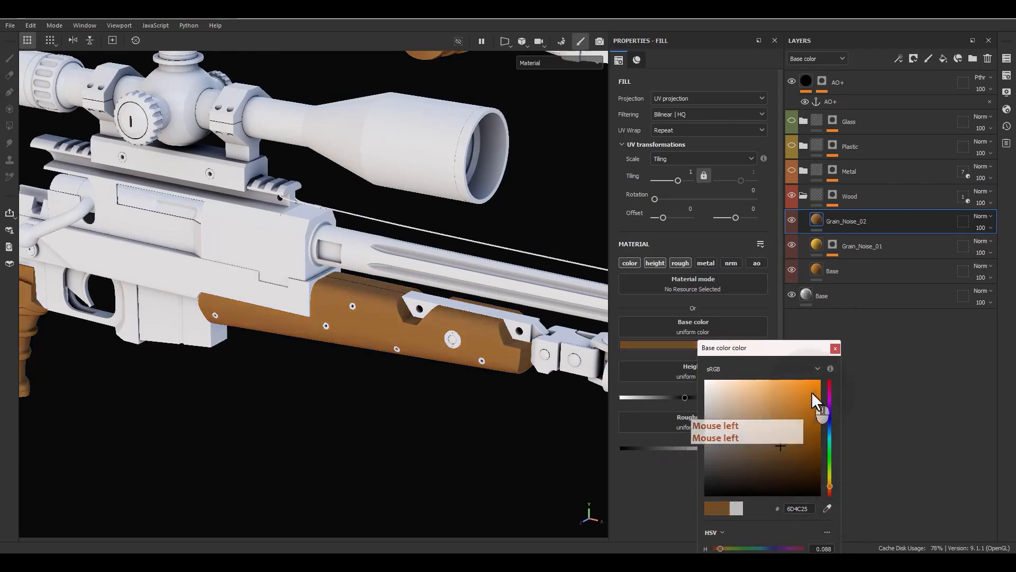
pyautogui.click(836, 348)
pyautogui.press('F9')
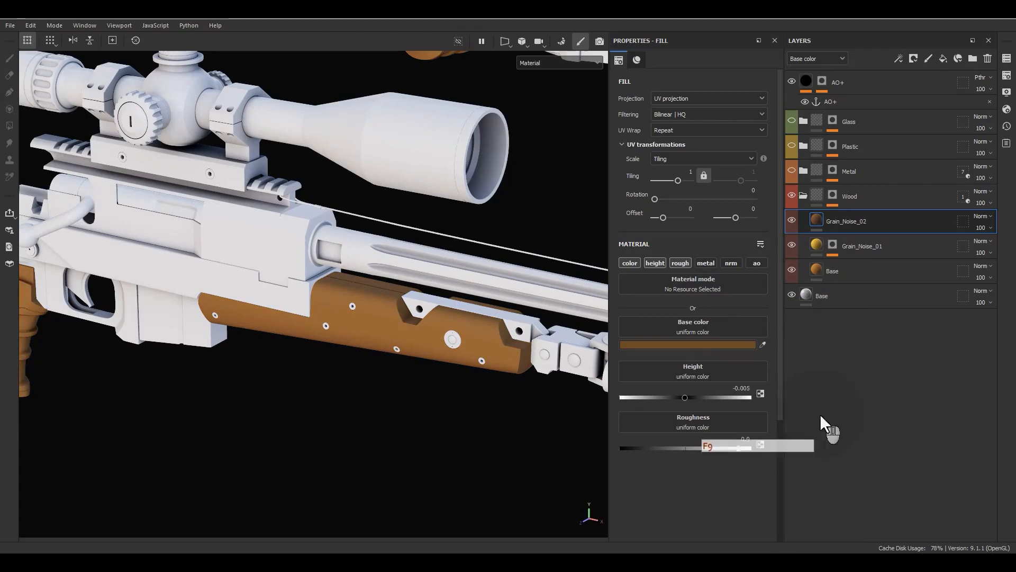
# Add a black mask to the Grain_Noise_02 layer
pyautogui.rightClick(831, 215)
pyautogui.click(881, 27)
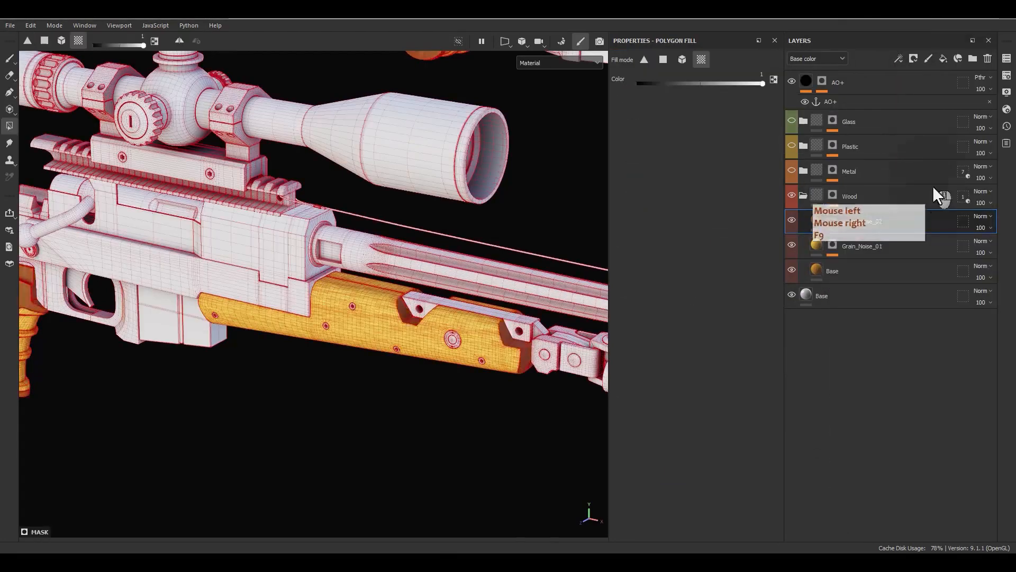
pyautogui.rightClick(832, 220)
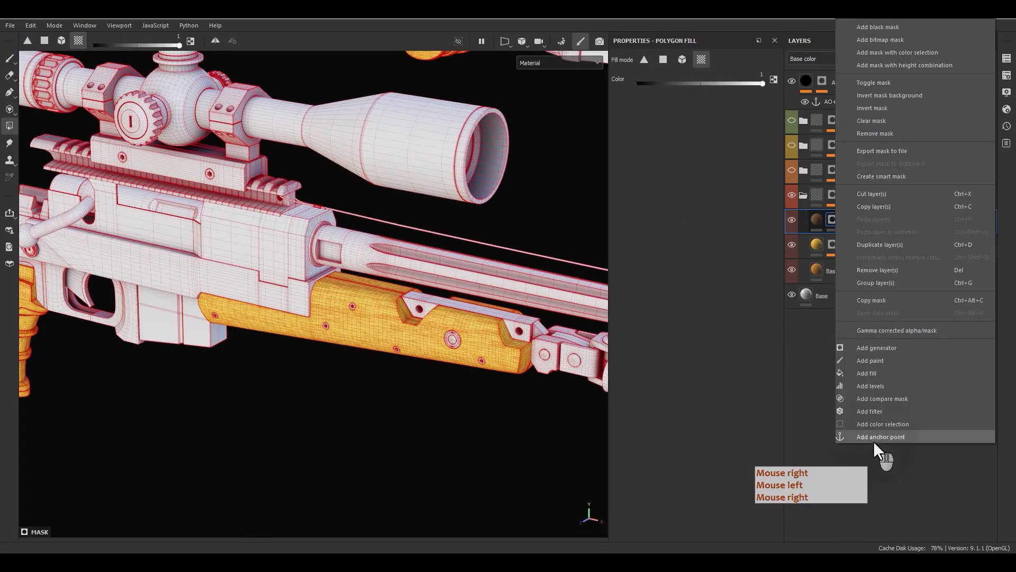
pyautogui.click(868, 384)
pyautogui.hotkey('ctrl', 'z')
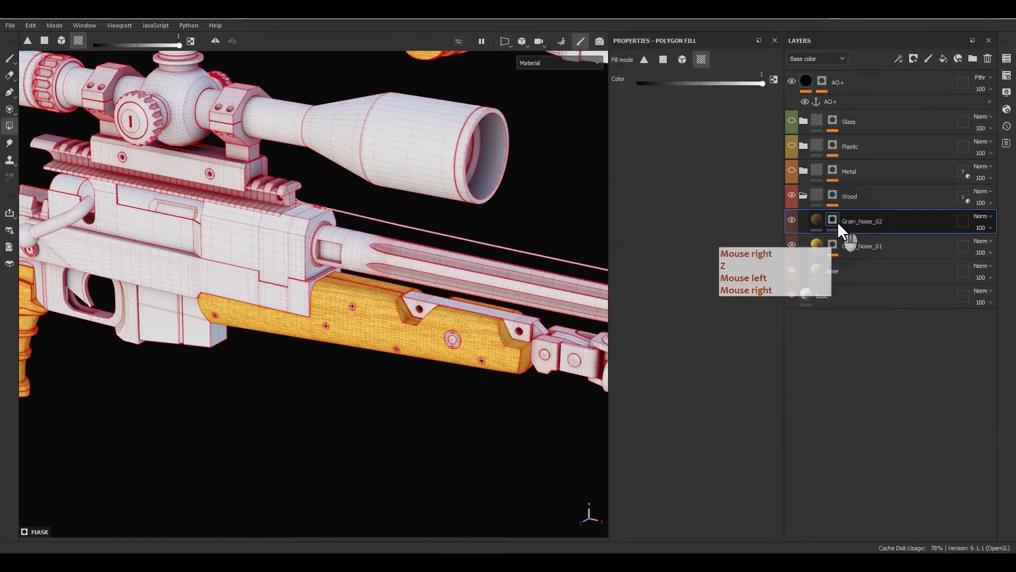
# Add a fill to the Grain_Noise_02 mask and assign the vein2 texture as its grayscale
pyautogui.rightClick(838, 221)
pyautogui.click(882, 366)
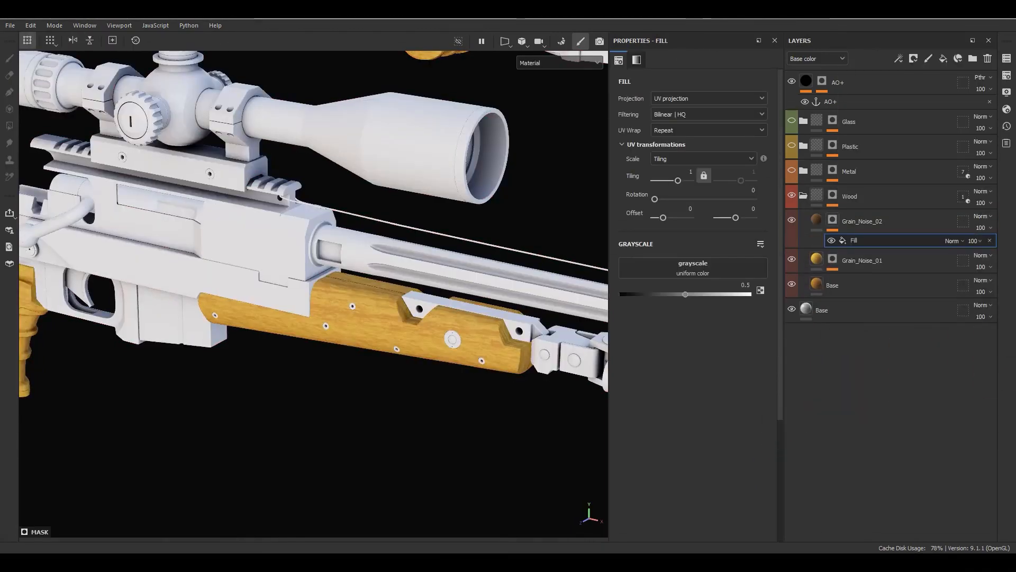
pyautogui.moveTo(1015, 313); pyautogui.dragTo(662, 266)
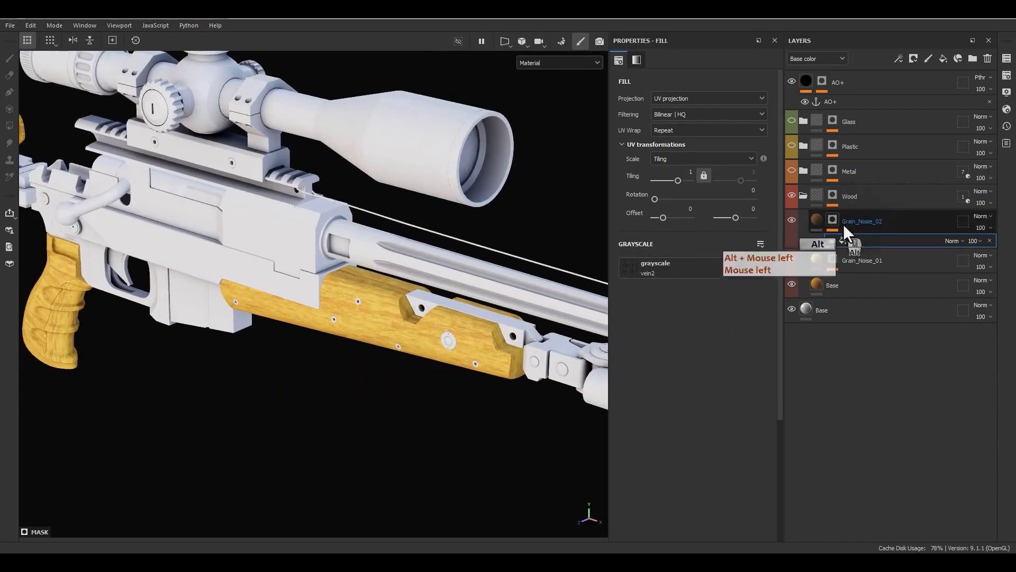
# Isolate the Grain_Noise_02 mask, set the vein2 fill's tiling to 2, and compare the wood with the layer hidden and shown
pyautogui.keyDown('alt'); pyautogui.click(840, 221); pyautogui.keyUp('alt')
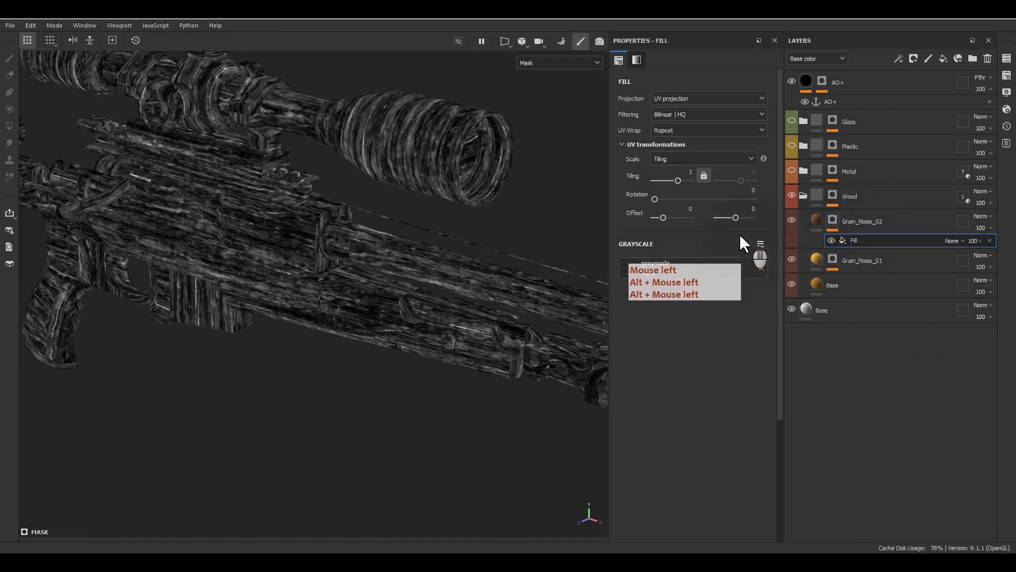
pyautogui.click(690, 173)
pyautogui.click(684, 173)
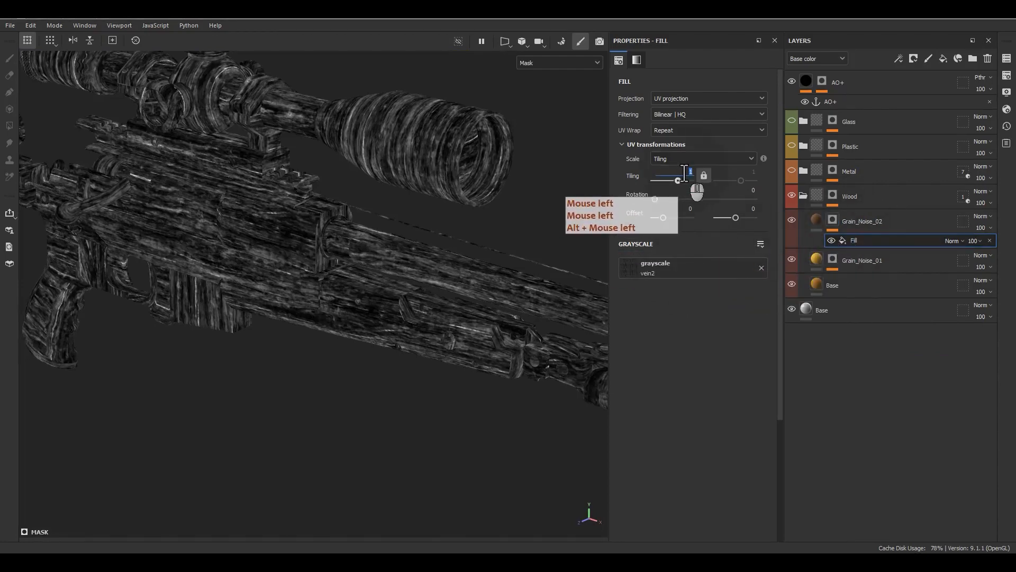
pyautogui.write('2')
pyautogui.press('Return')
pyautogui.scroll(6, 483, 357)
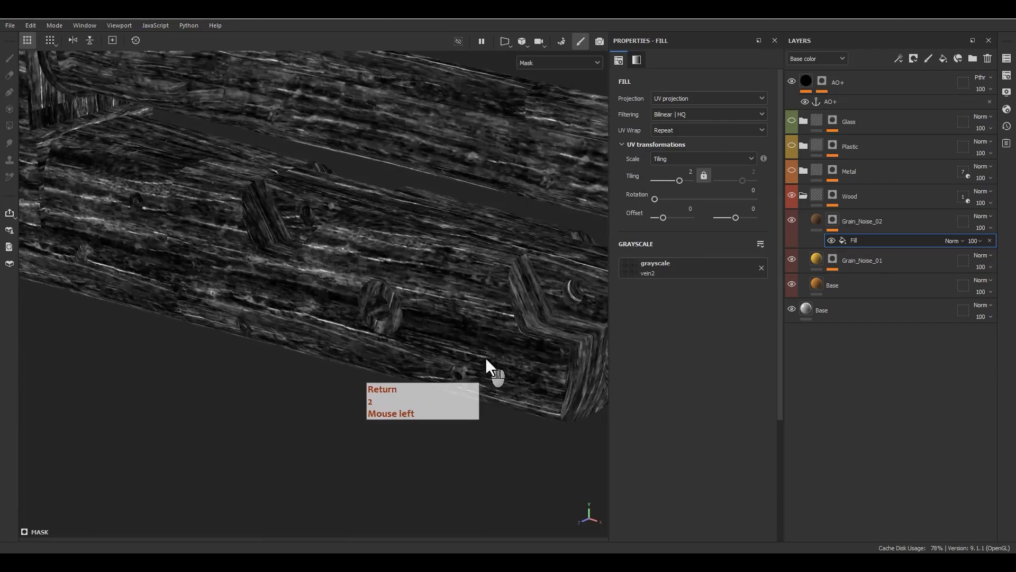
pyautogui.keyDown('alt'); pyautogui.moveTo(485, 356); pyautogui.dragTo(721, 297); pyautogui.keyUp('alt')
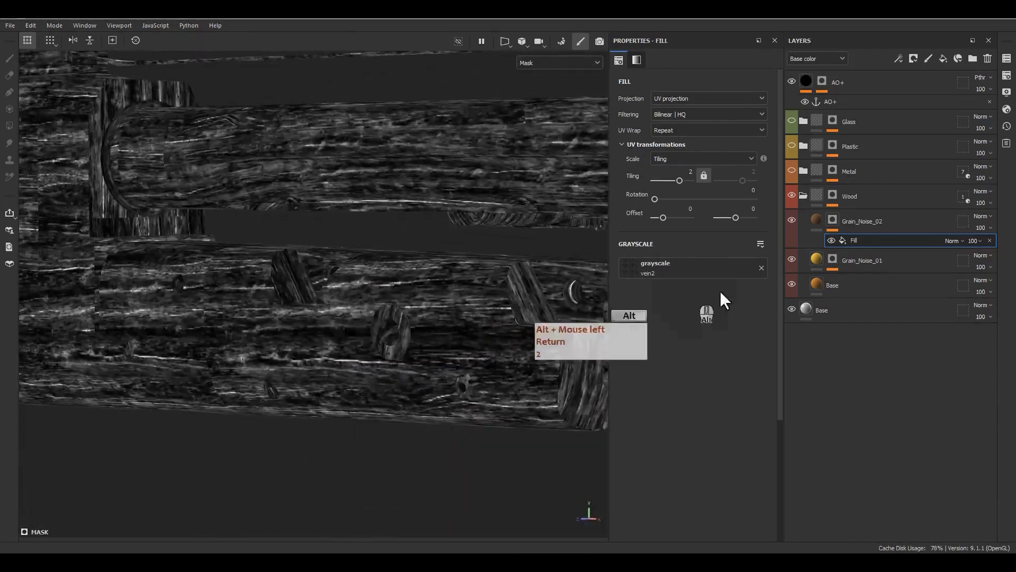
pyautogui.click(816, 222)
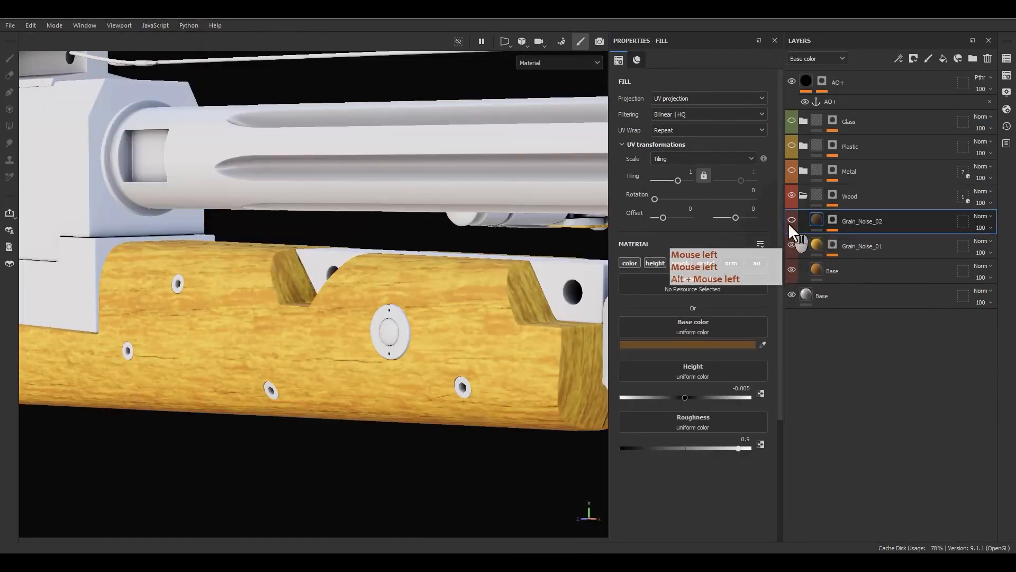
pyautogui.keyDown('alt'); pyautogui.moveTo(518, 335); pyautogui.dragTo(476, 333); pyautogui.keyUp('alt')
# Add a Levels effect above the fill in the Grain_Noise_02 mask and lower its input white point to 0.559
pyautogui.click(836, 223)
pyautogui.click(851, 241)
pyautogui.rightClick(852, 242)
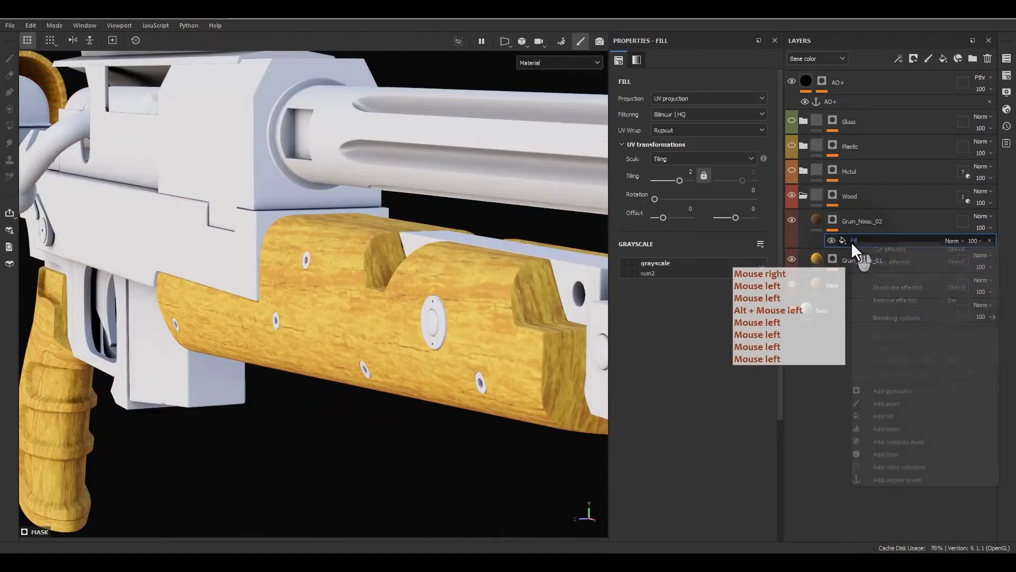
pyautogui.click(888, 428)
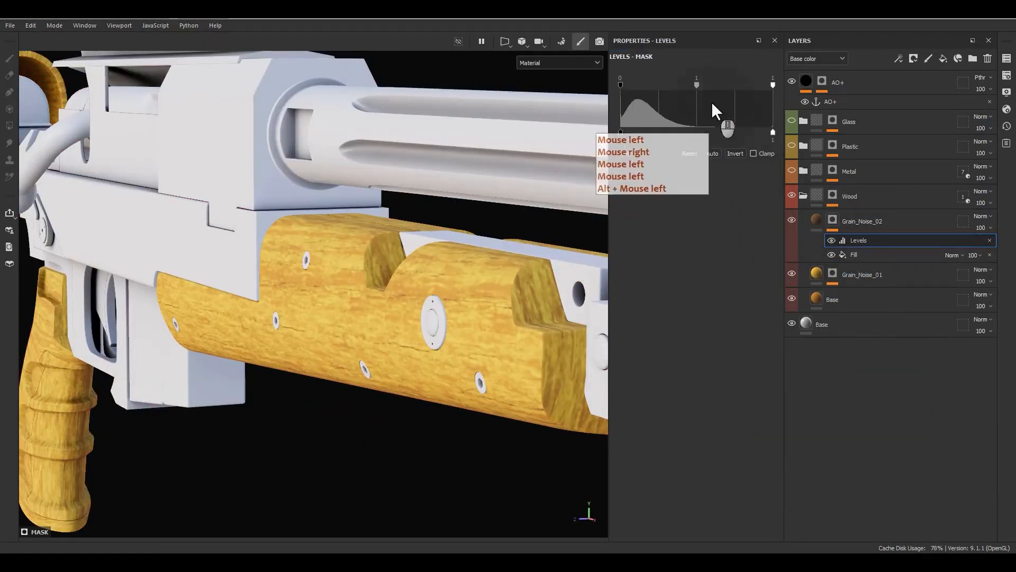
pyautogui.moveTo(697, 84); pyautogui.dragTo(649, 101)
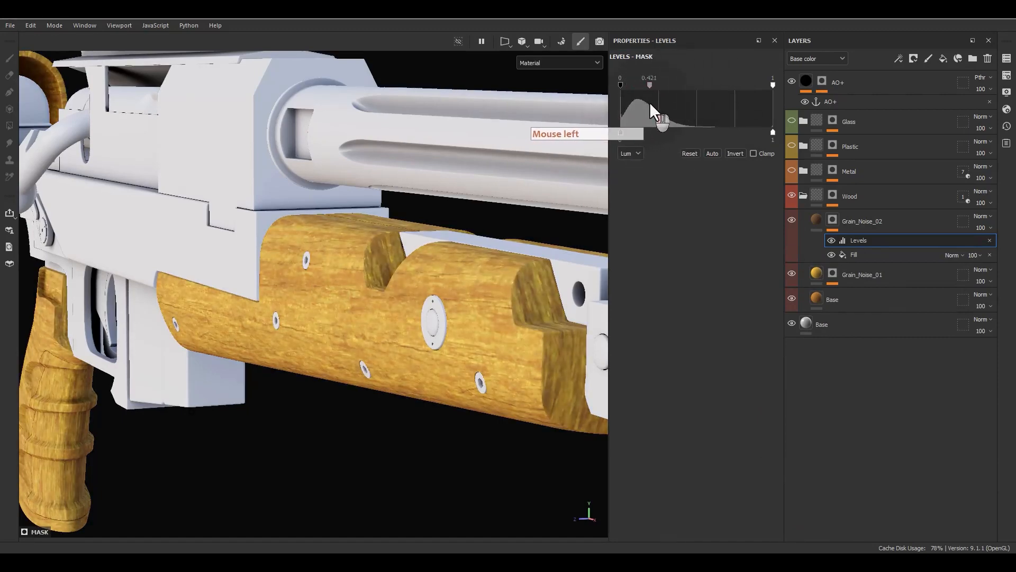
pyautogui.hotkey('ctrl', 'z')
pyautogui.click(773, 85)
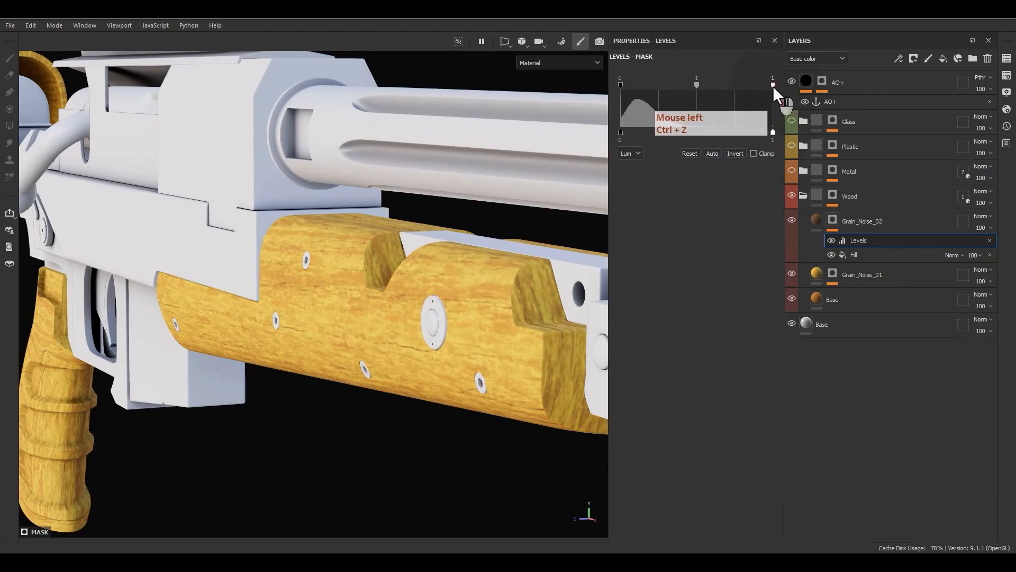
pyautogui.moveTo(773, 85)
pyautogui.mouseDown()
pyautogui.moveTo(688, 94)
pyautogui.moveTo(706, 93)
pyautogui.mouseUp()
# Check the grain on the stock's cheek rest and add an anchor point above the Levels effect in the Grain_Noise_02 mask
pyautogui.scroll(-3, 371, 347)
pyautogui.keyDown('alt'); pyautogui.moveTo(318, 412); pyautogui.dragTo(521, 405, button='middle'); pyautogui.keyUp('alt')
pyautogui.keyDown('alt'); pyautogui.moveTo(249, 355); pyautogui.dragTo(342, 349); pyautogui.keyUp('alt')
pyautogui.keyDown('alt'); pyautogui.moveTo(344, 408); pyautogui.dragTo(393, 490, button='middle'); pyautogui.keyUp('alt')
pyautogui.keyDown('alt'); pyautogui.moveTo(365, 386); pyautogui.dragTo(391, 354); pyautogui.keyUp('alt')
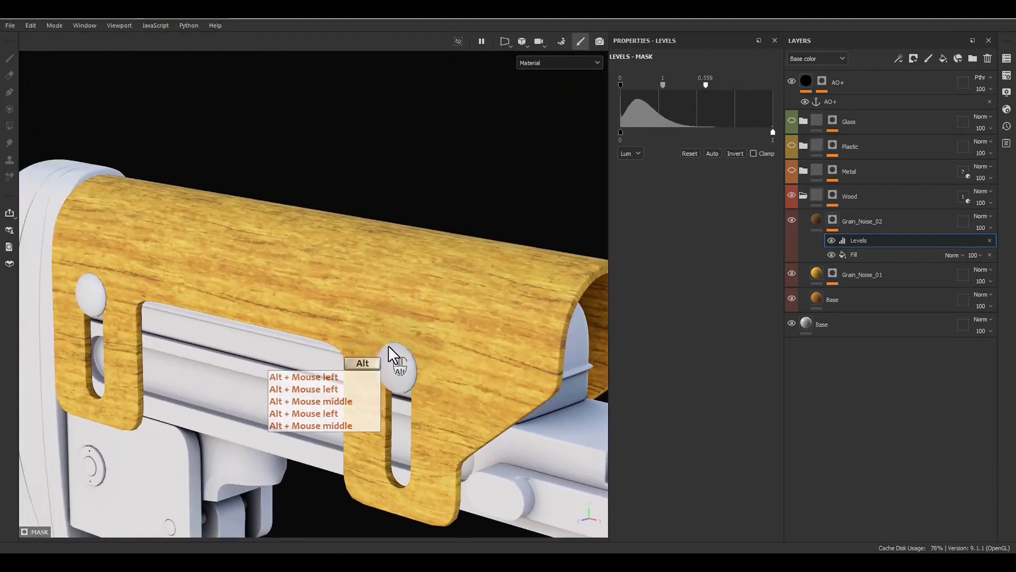
pyautogui.keyDown('alt'); pyautogui.moveTo(391, 353); pyautogui.dragTo(477, 358, button='right'); pyautogui.keyUp('alt')
pyautogui.rightClick(868, 245)
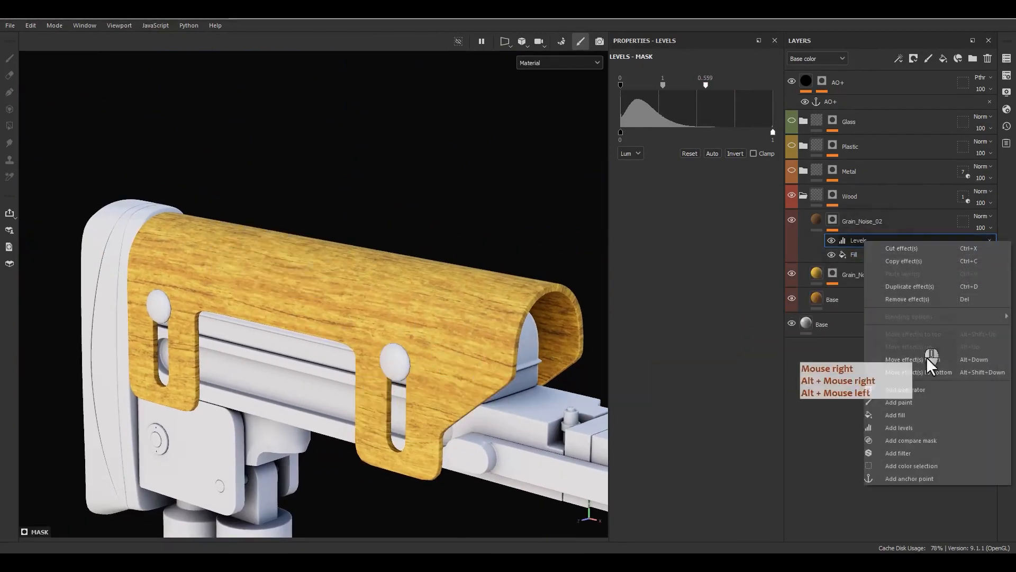
pyautogui.click(923, 474)
# Add a fill layer above Grain_Noise_02 in the Wood folder and name it SmallGrain_Noise
pyautogui.click(811, 211)
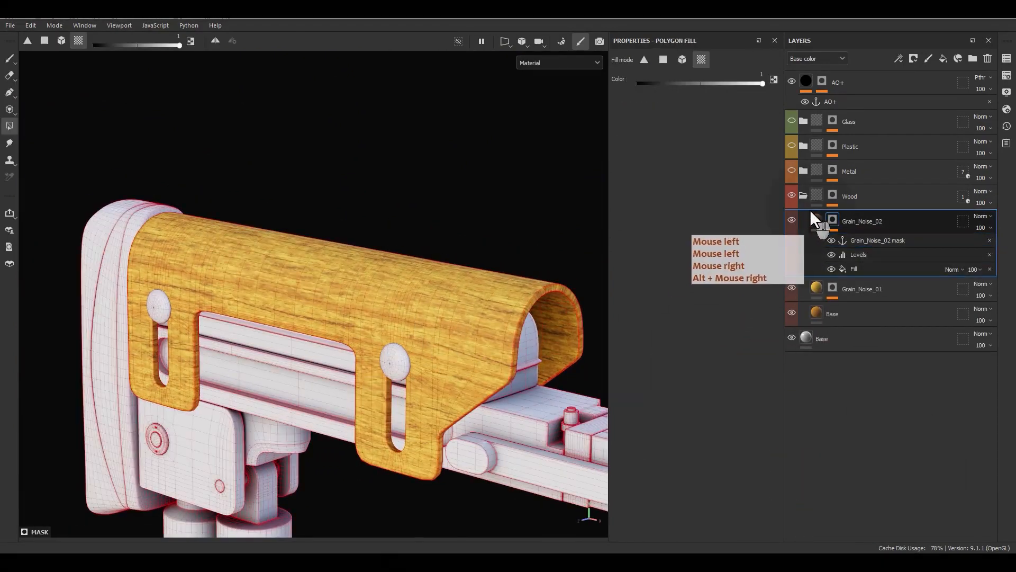
pyautogui.click(814, 217)
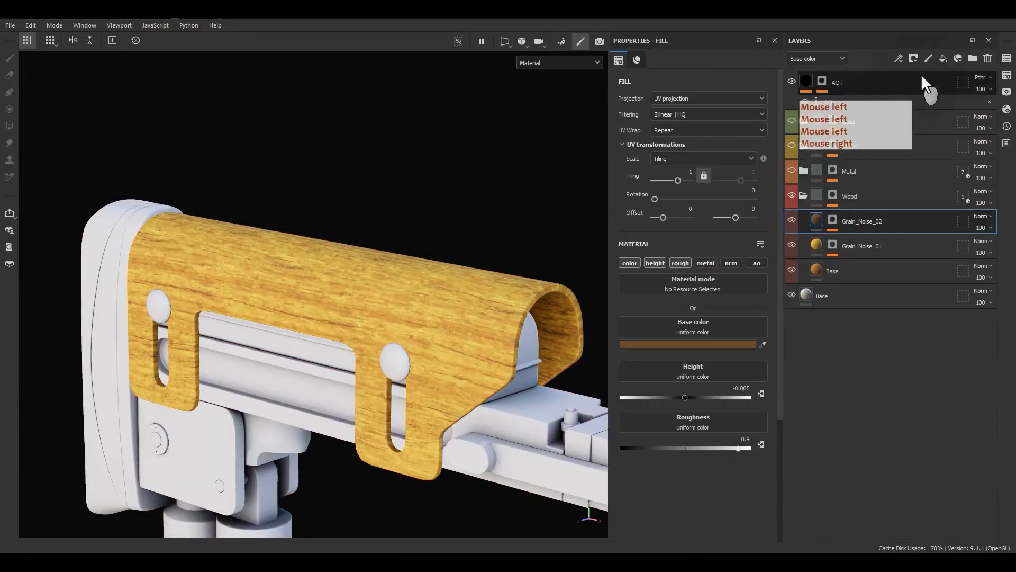
pyautogui.click(943, 55)
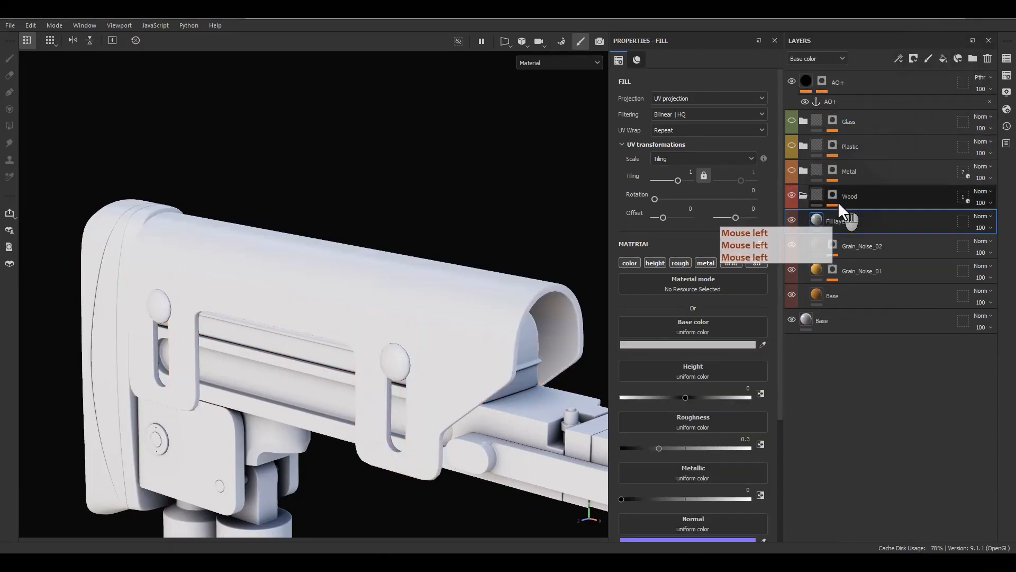
pyautogui.doubleClick(842, 221)
pyautogui.write('Sm')
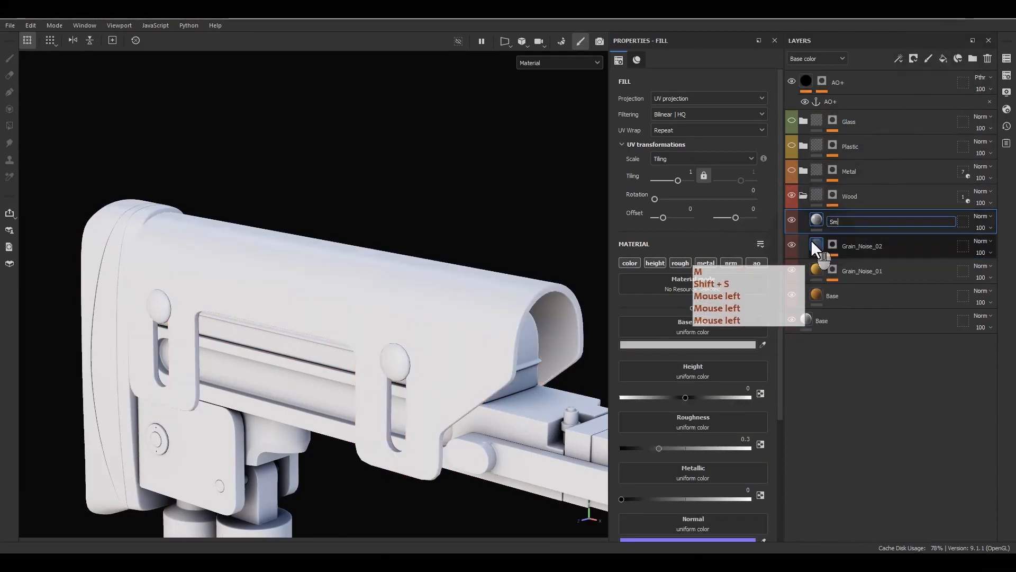
pyautogui.write('all')
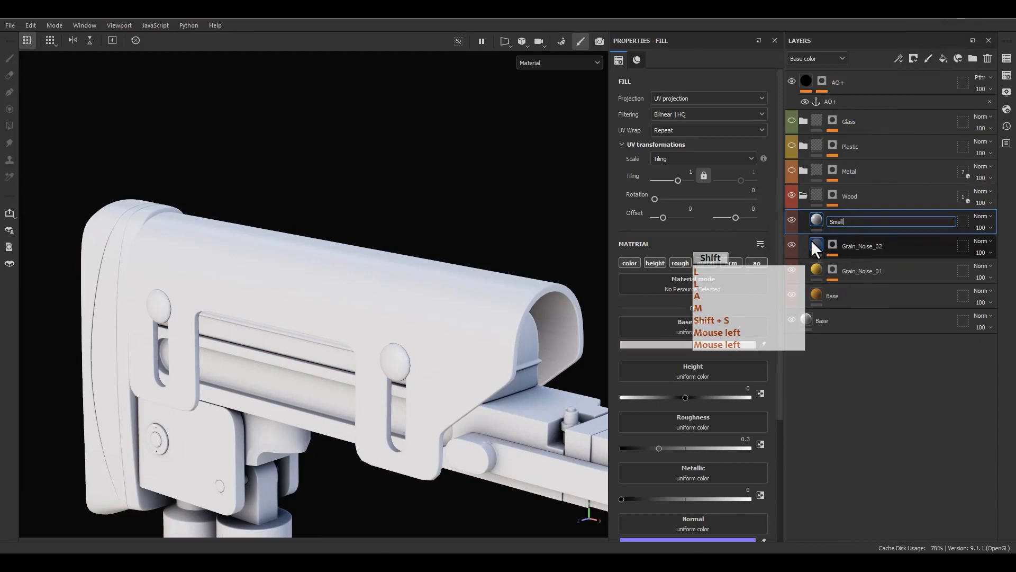
pyautogui.write('Grain_No')
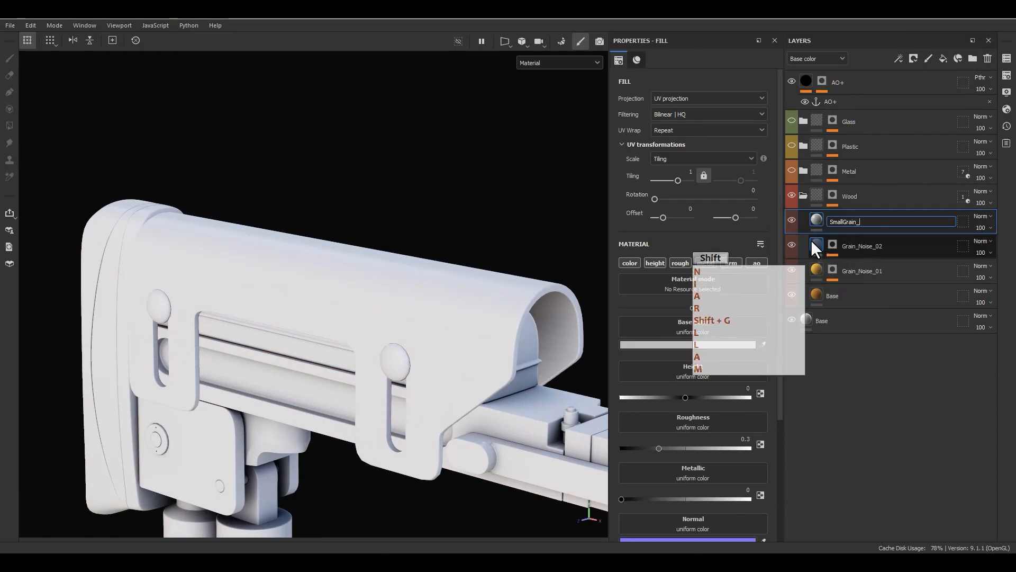
pyautogui.write('ise')
pyautogui.press('Return')
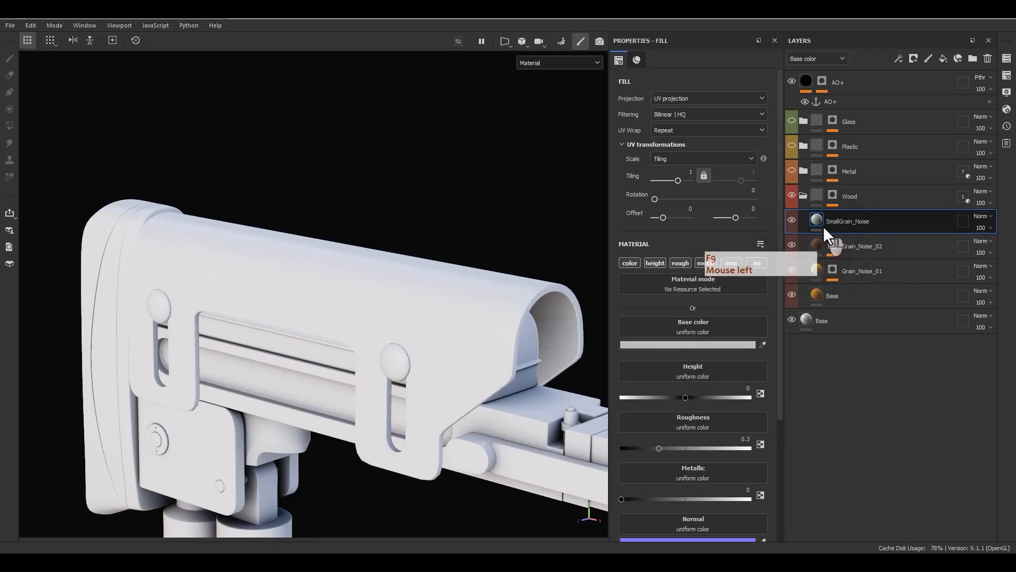
# Limit SmallGrain_Noise to the color channel and set its base color to a very dark gray
pyautogui.keyDown('alt'); pyautogui.click(630, 262); pyautogui.keyUp('alt')
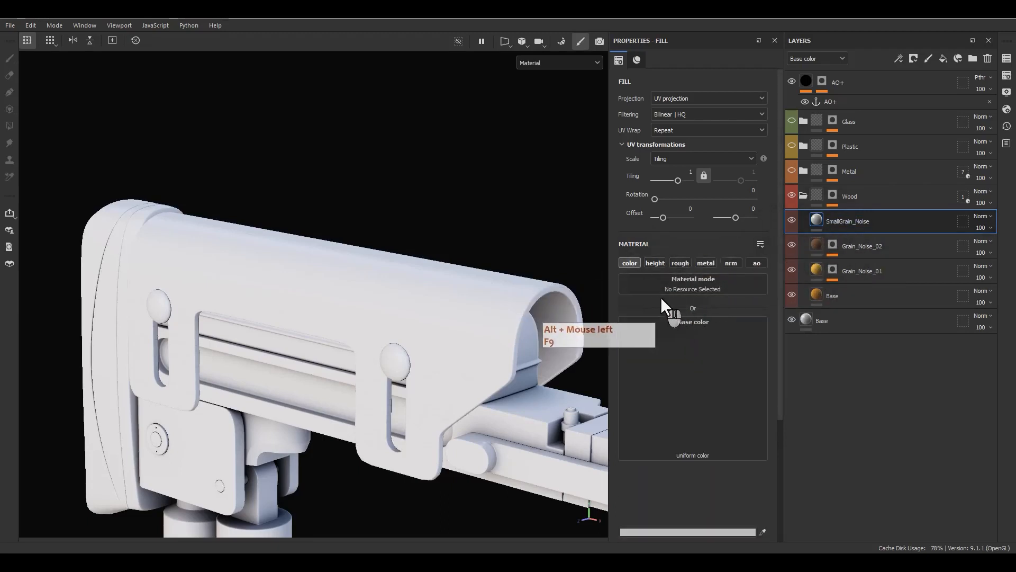
pyautogui.click(675, 346)
pyautogui.click(703, 468)
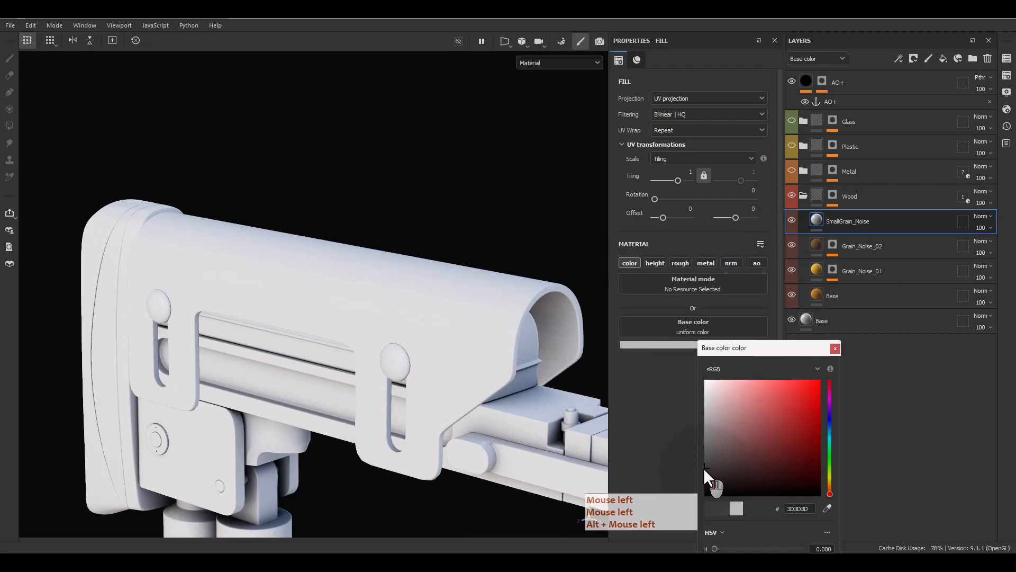
pyautogui.click(703, 477)
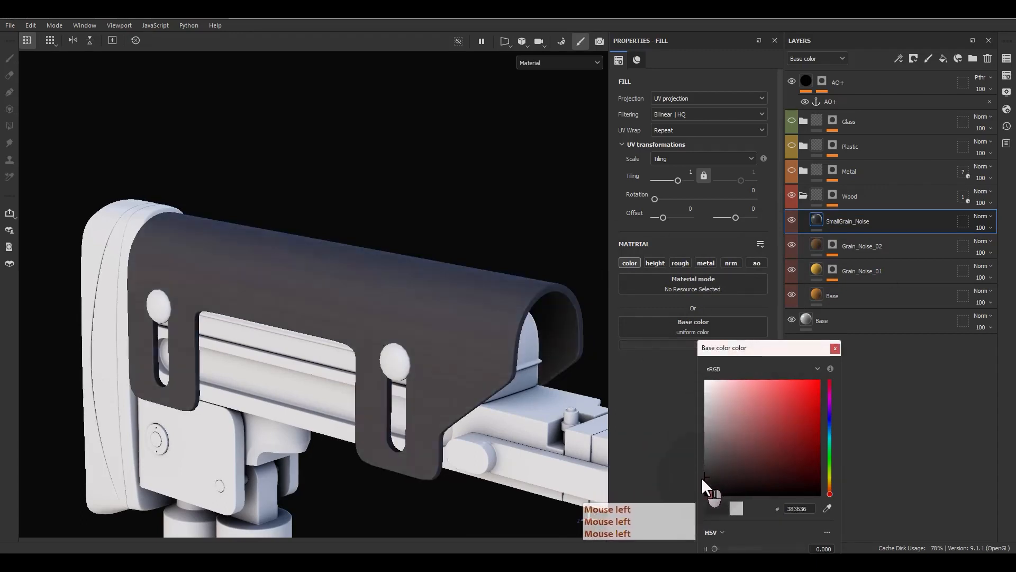
pyautogui.click(835, 348)
# Enable the height and roughness channels on SmallGrain_Noise, setting height to -0.006 and roughness to 1
pyautogui.click(652, 263)
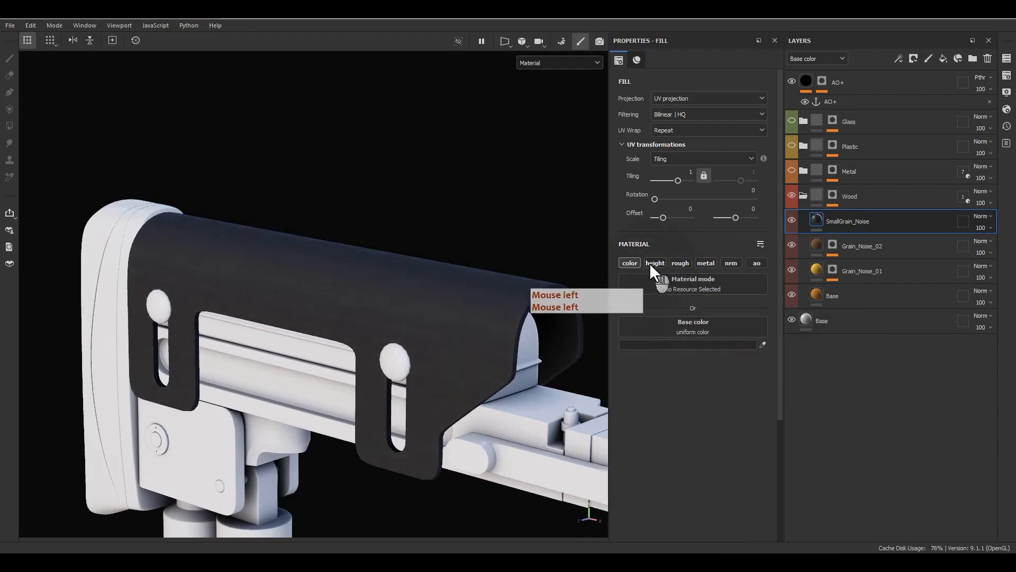
pyautogui.press('F9')
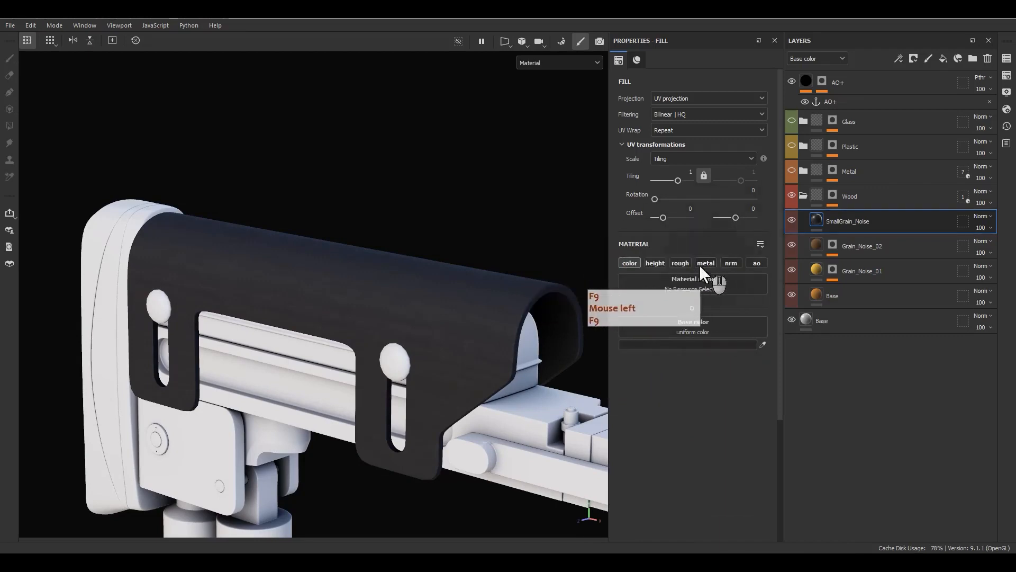
pyautogui.click(650, 265)
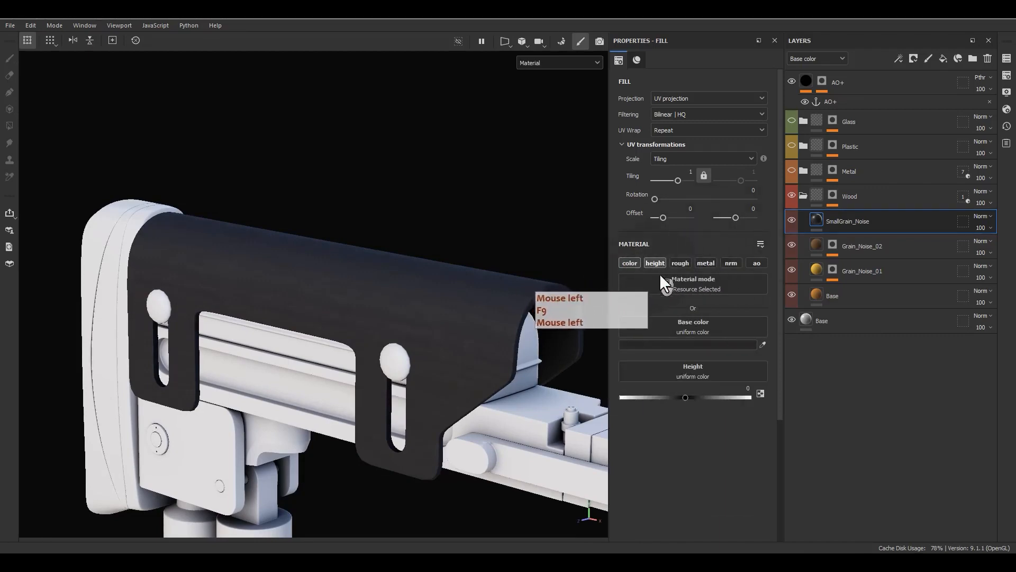
pyautogui.click(736, 389)
pyautogui.write('-0')
pyautogui.write('.0')
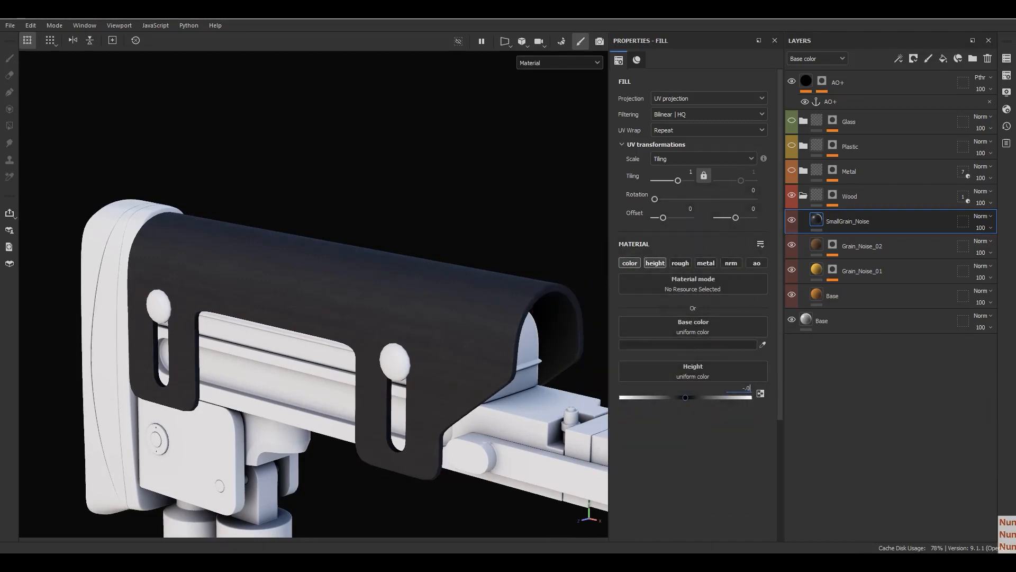
pyautogui.write('06')
pyautogui.press('Return')
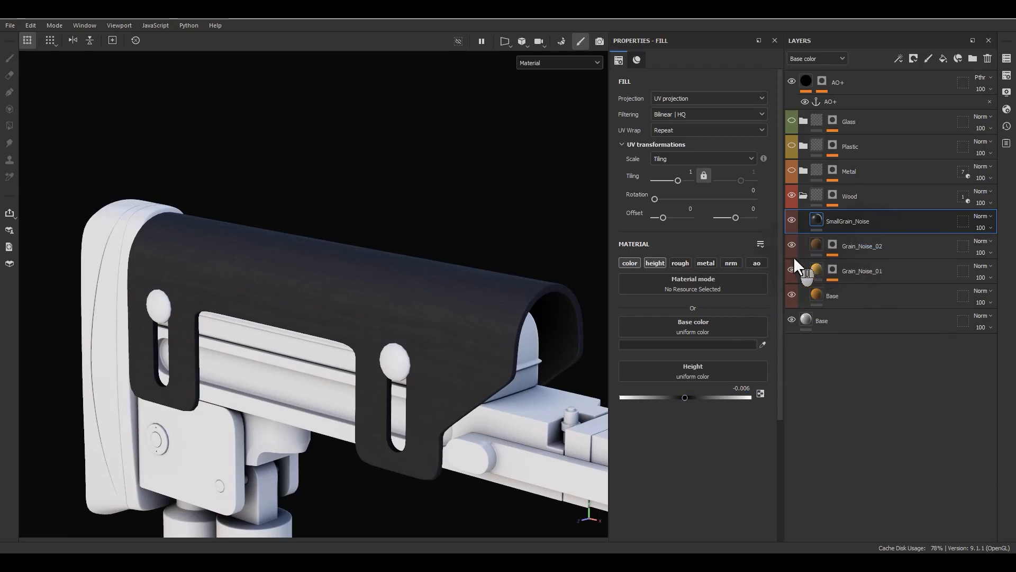
pyautogui.click(687, 264)
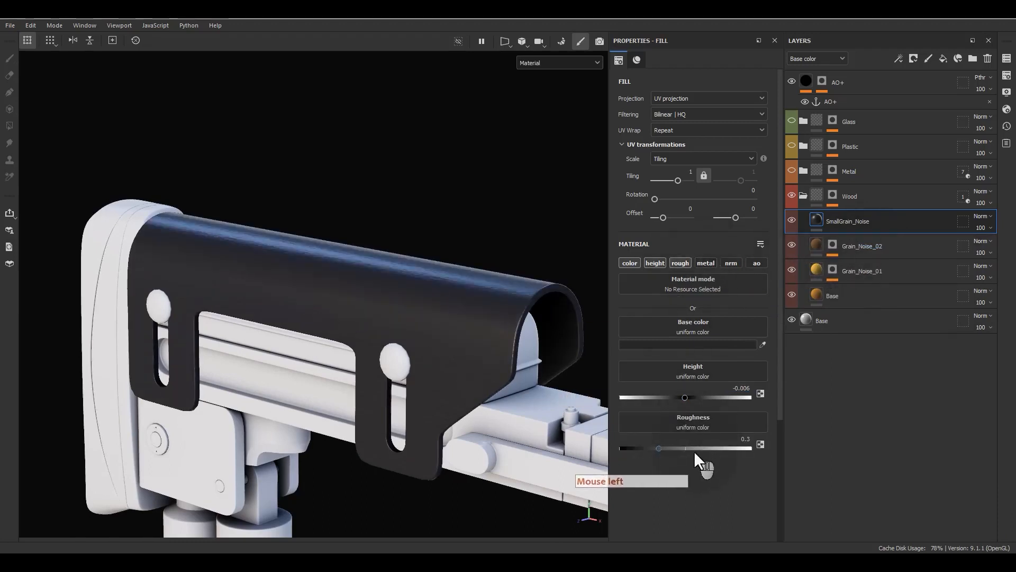
pyautogui.click(749, 448)
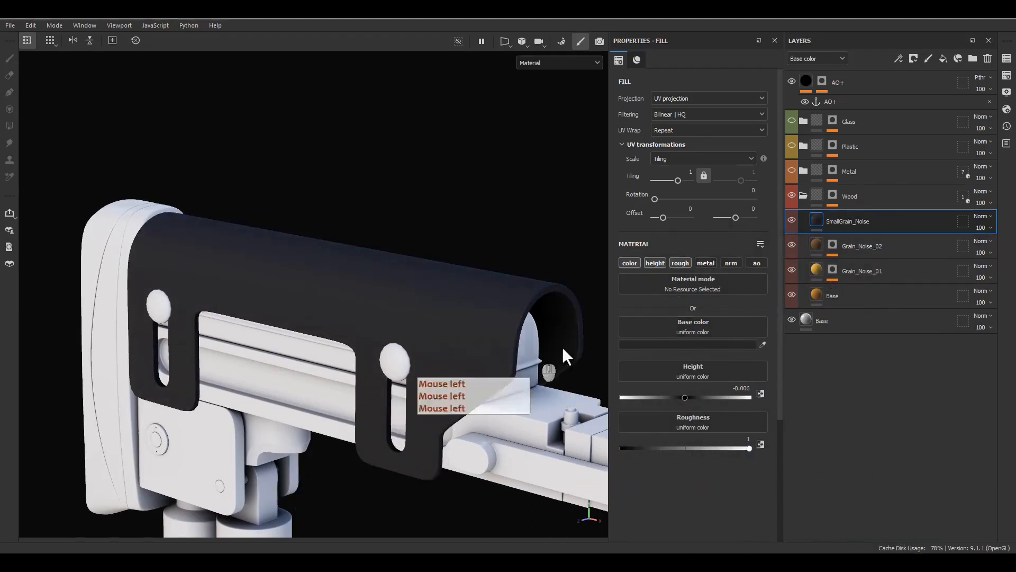
# Add a black mask to SmallGrain_Noise and add a fill effect to that mask
pyautogui.rightClick(835, 222)
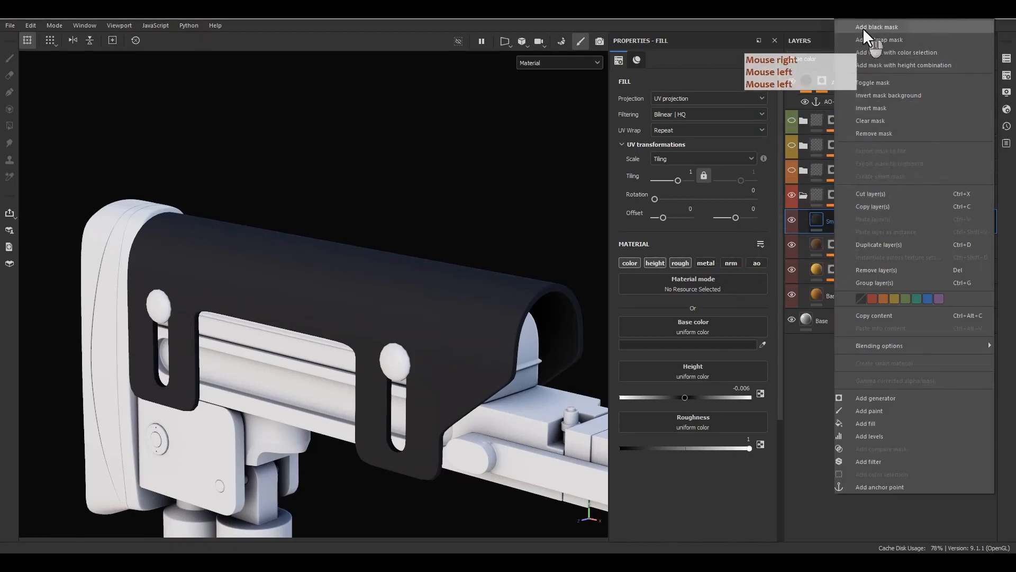
pyautogui.click(862, 29)
pyautogui.rightClick(829, 225)
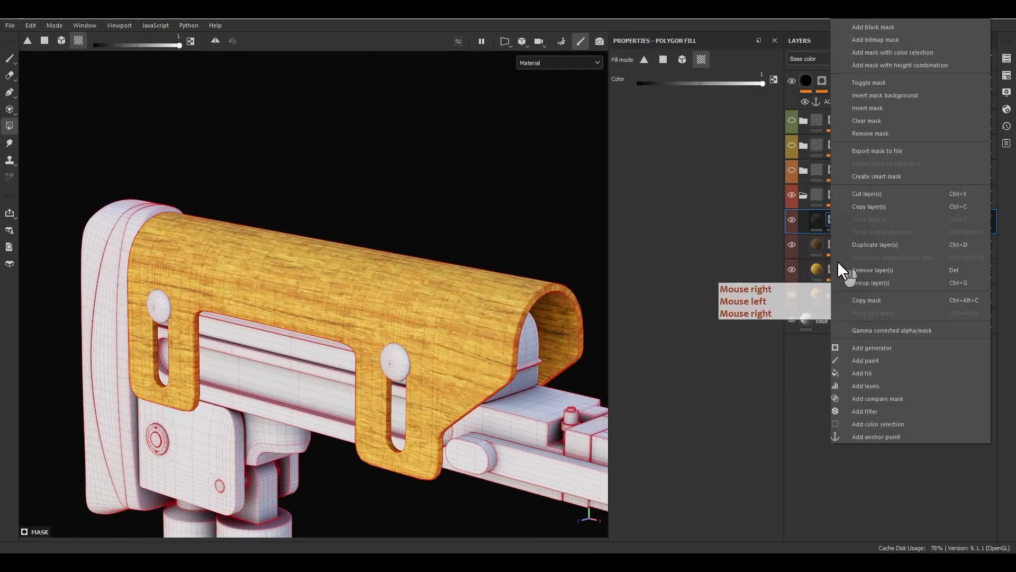
pyautogui.click(866, 372)
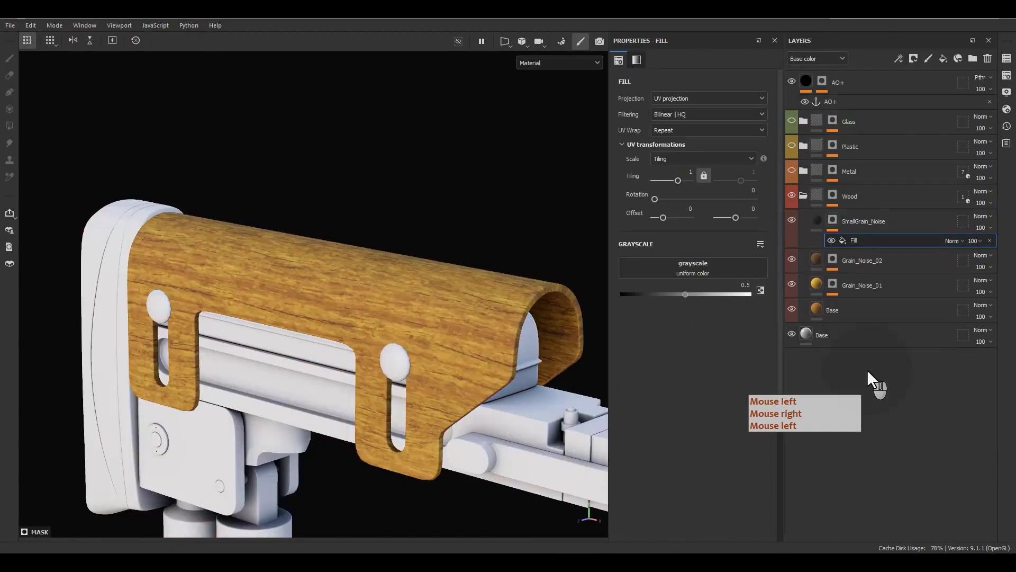
# Search the procedural textures for "direct" and assign Directional Scratches as the mask fill's grayscale
pyautogui.press('F9')
pyautogui.click(703, 268)
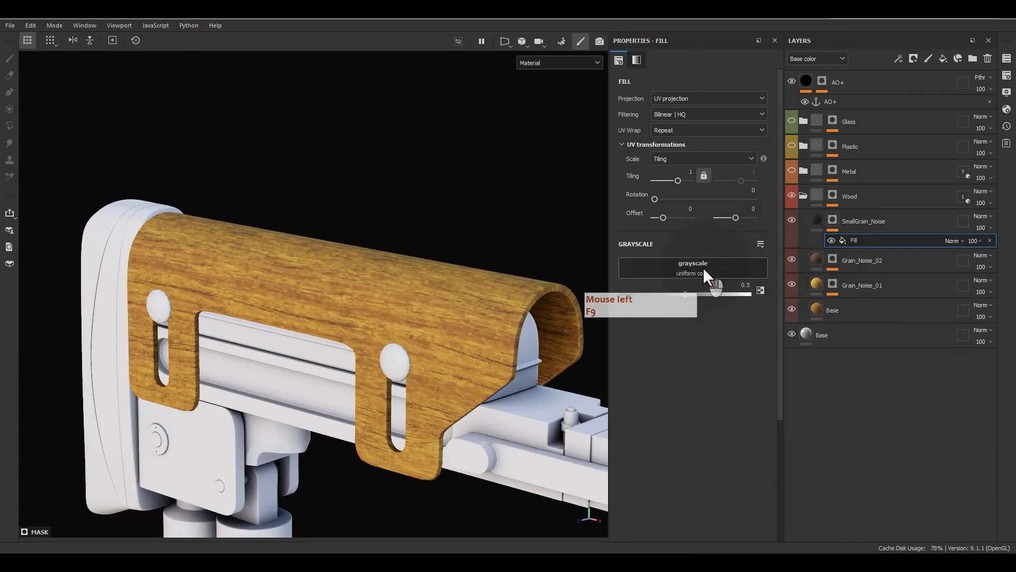
pyautogui.moveTo(788, 294); pyautogui.dragTo(764, 302)
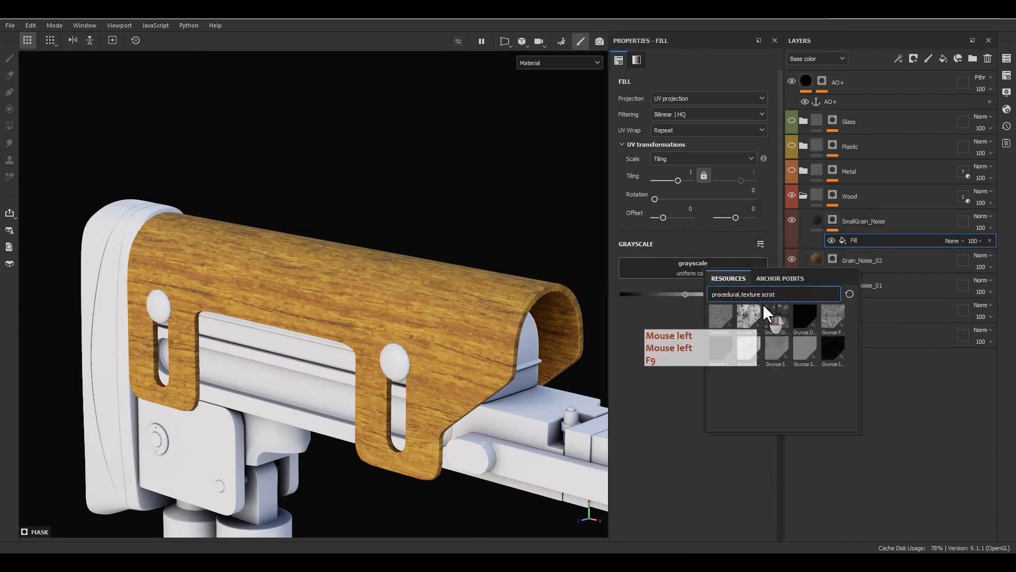
pyautogui.press('BackSpace')
pyautogui.press('BackSpace')
pyautogui.press('BackSpace')
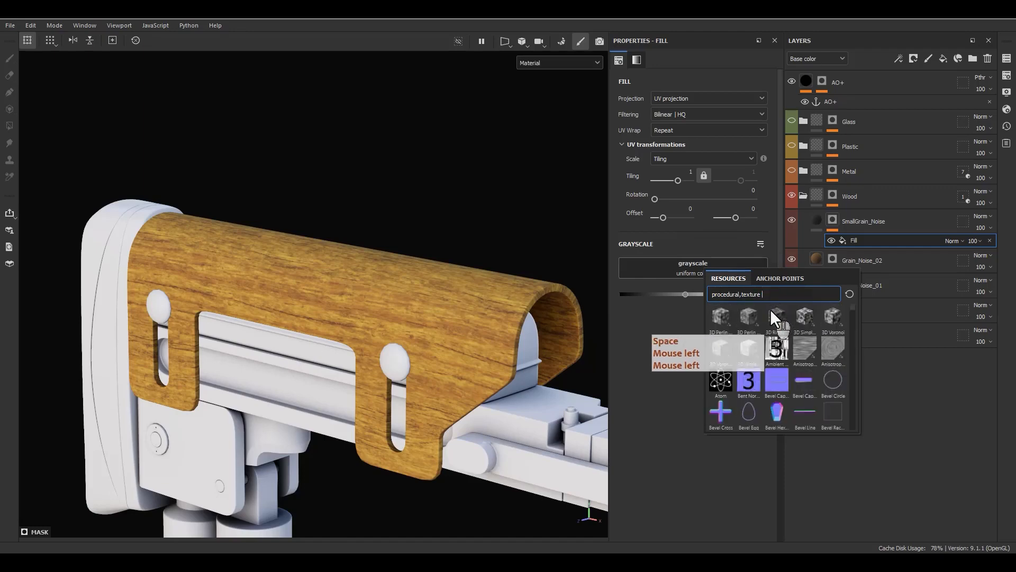
pyautogui.write('direct')
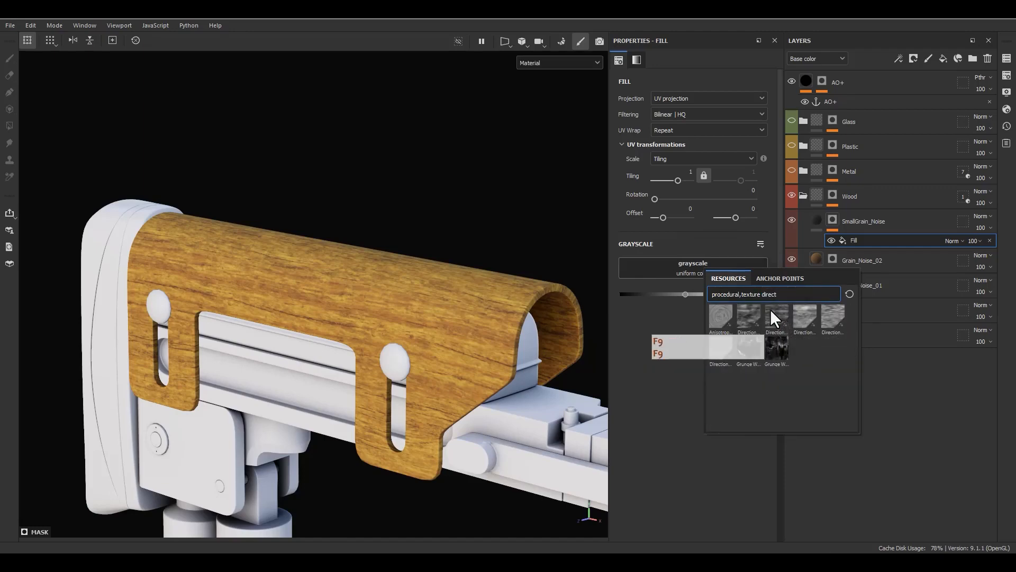
pyautogui.press('F9')
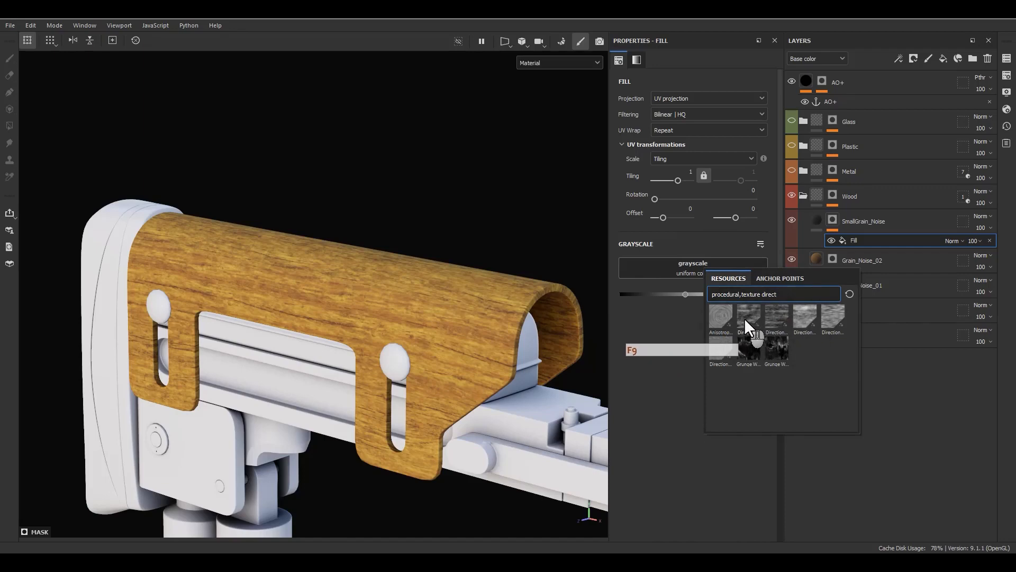
pyautogui.moveTo(757, 320)
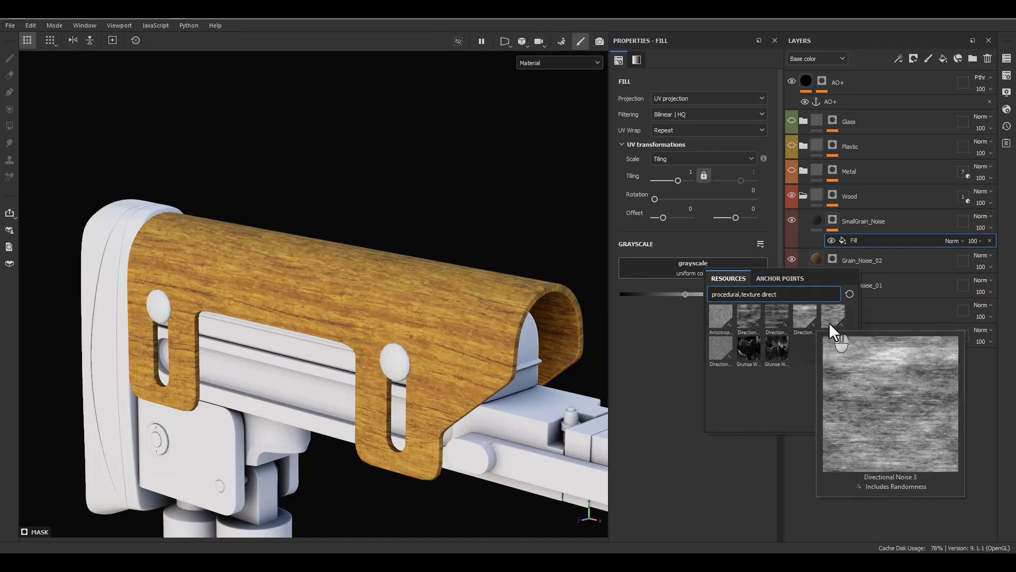
pyautogui.click(730, 345)
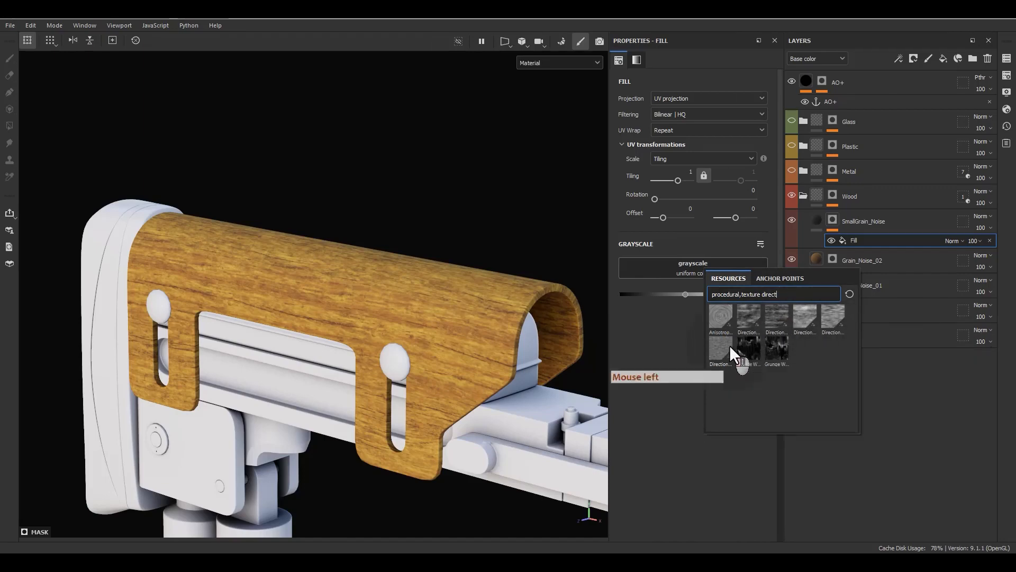
# Set the Directional Scratches fill's rotation to 90
pyautogui.click(752, 190)
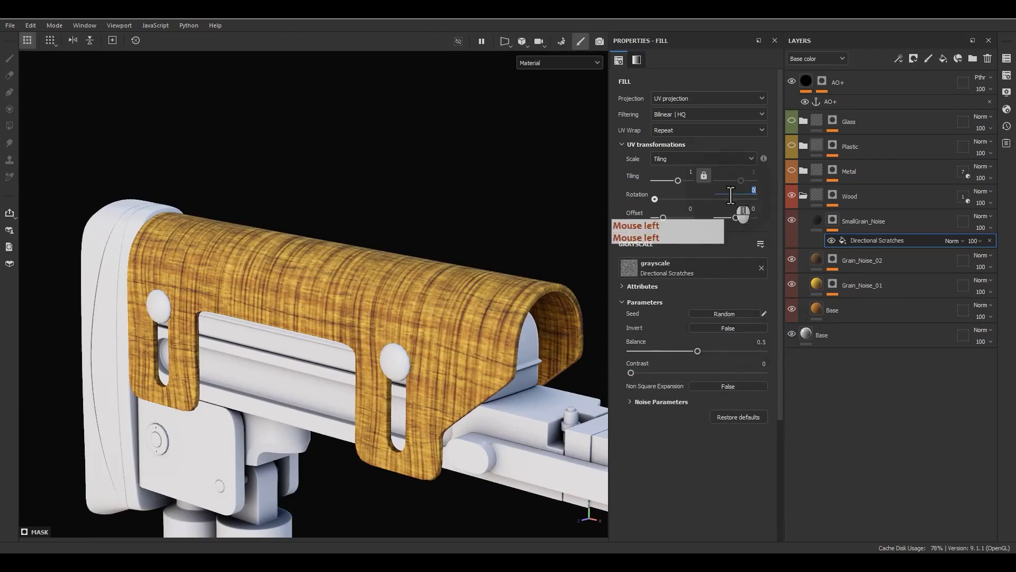
pyautogui.write('90')
pyautogui.press('Return')
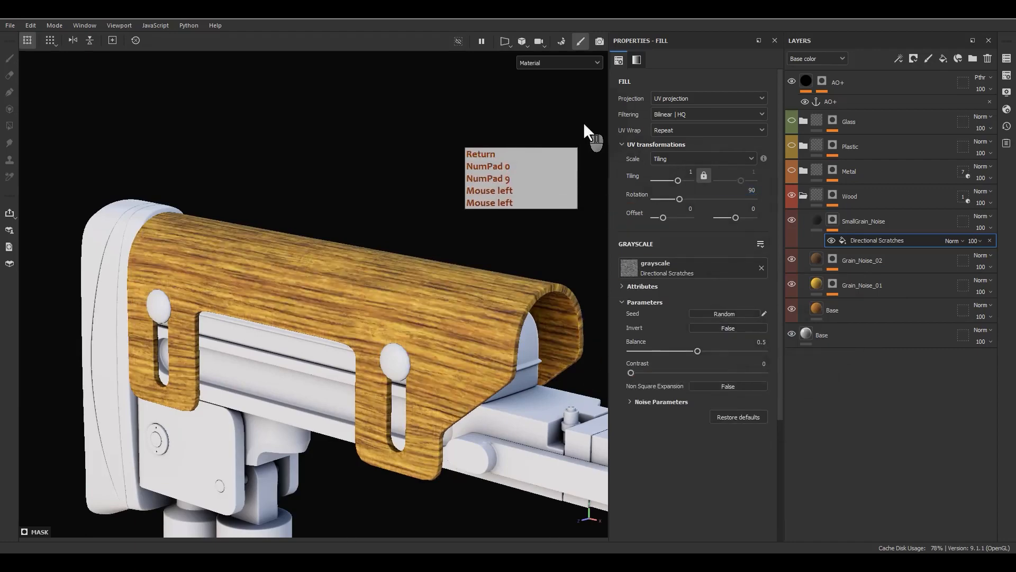
# Examine the direction and scale of the small grain on the rifle's stock, grip and handguard
pyautogui.scroll(-3, 341, 250)
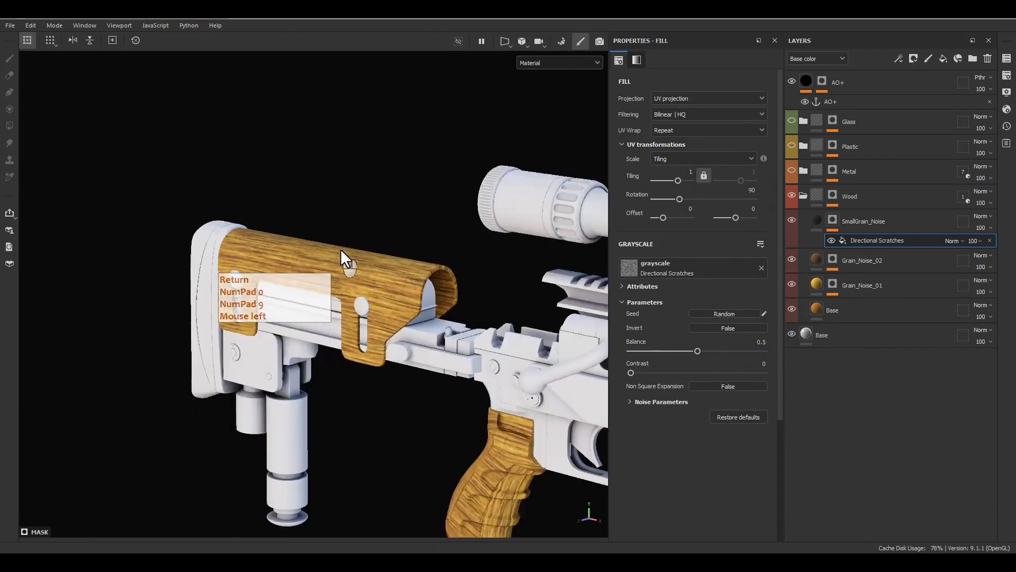
pyautogui.scroll(-2, 341, 249)
pyautogui.keyDown('alt'); pyautogui.moveTo(456, 385); pyautogui.dragTo(214, 325, button='middle'); pyautogui.keyUp('alt')
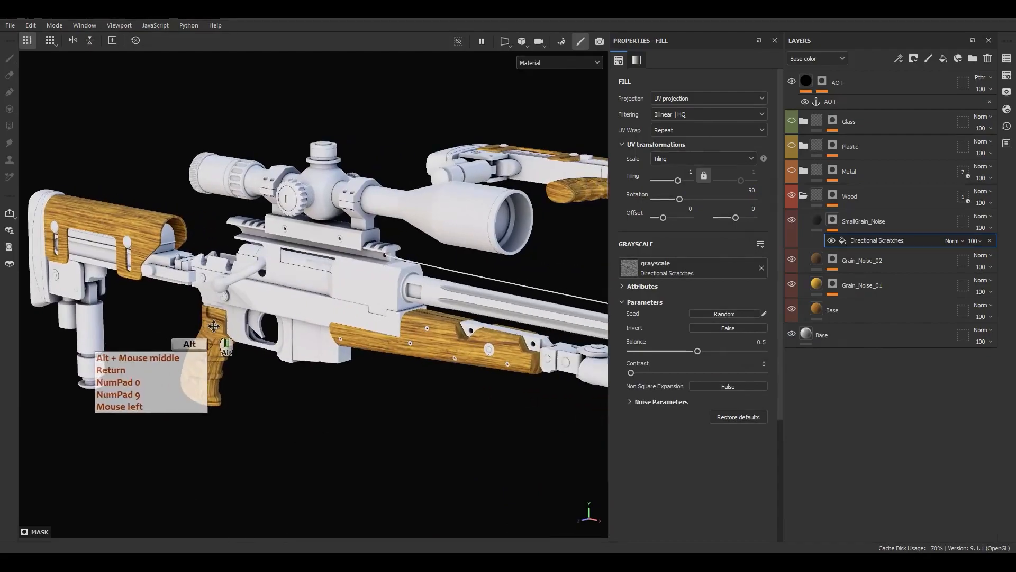
pyautogui.scroll(4, 468, 385)
pyautogui.keyDown('alt'); pyautogui.moveTo(468, 385); pyautogui.dragTo(305, 365, button='middle'); pyautogui.keyUp('alt')
pyautogui.keyDown('alt'); pyautogui.moveTo(305, 364); pyautogui.dragTo(421, 351); pyautogui.keyUp('alt')
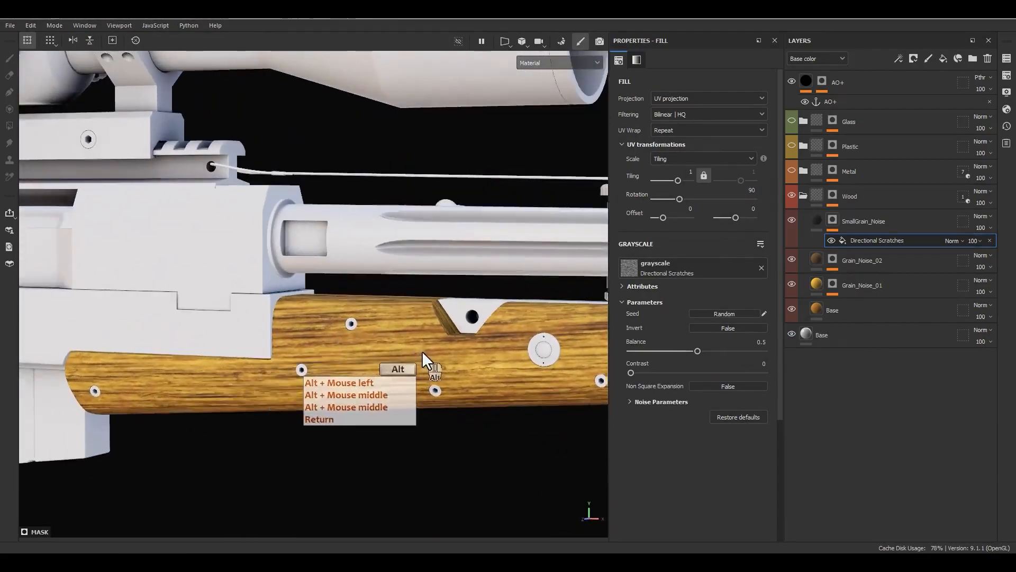
pyautogui.keyDown('alt'); pyautogui.moveTo(422, 351); pyautogui.dragTo(361, 350, button='middle'); pyautogui.keyUp('alt')
pyautogui.keyDown('alt'); pyautogui.moveTo(361, 350); pyautogui.dragTo(370, 378); pyautogui.keyUp('alt')
pyautogui.keyDown('alt'); pyautogui.moveTo(369, 376); pyautogui.dragTo(513, 383, button='middle'); pyautogui.keyUp('alt')
pyautogui.keyDown('alt'); pyautogui.moveTo(373, 324); pyautogui.dragTo(352, 279); pyautogui.keyUp('alt')
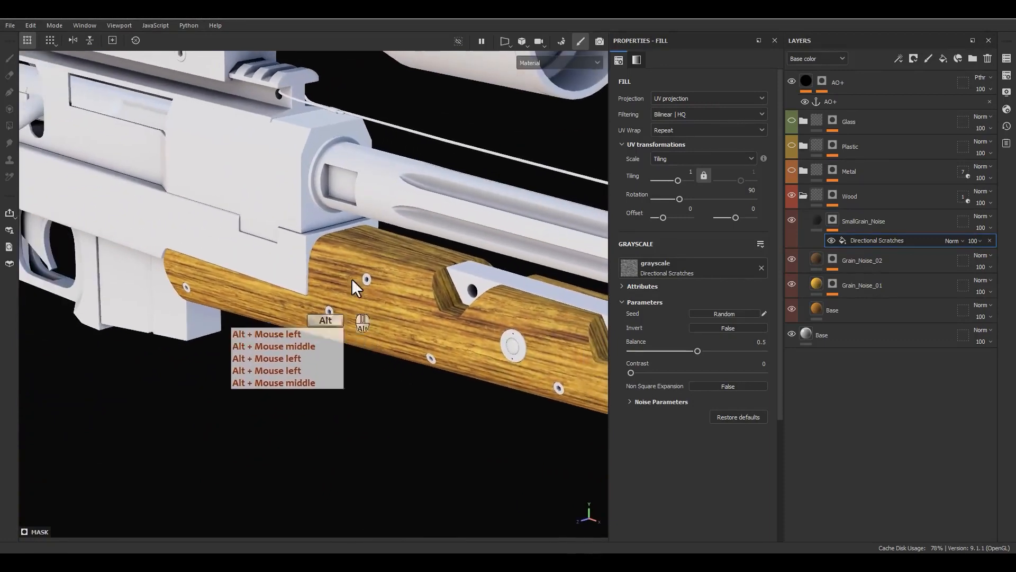
pyautogui.keyDown('alt'); pyautogui.moveTo(351, 278); pyautogui.dragTo(447, 457, button='right'); pyautogui.keyUp('alt')
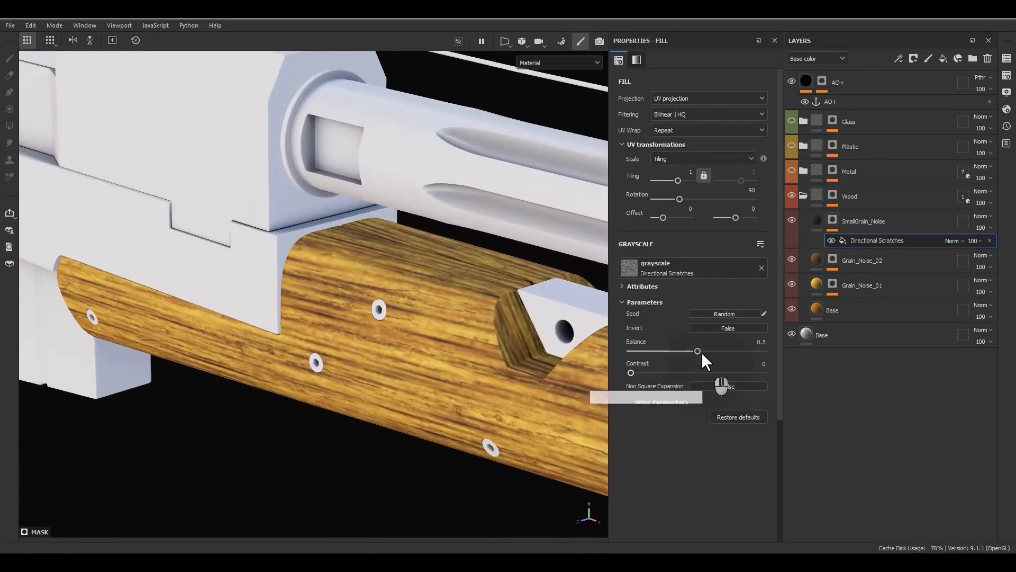
# Set the Directional Scratches fill's balance to 0.65 and its tiling to 3
pyautogui.press('F9')
pyautogui.moveTo(698, 351)
pyautogui.mouseDown()
pyautogui.moveTo(728, 348)
pyautogui.moveTo(718, 350)
pyautogui.mouseUp()
pyautogui.doubleClick(689, 174)
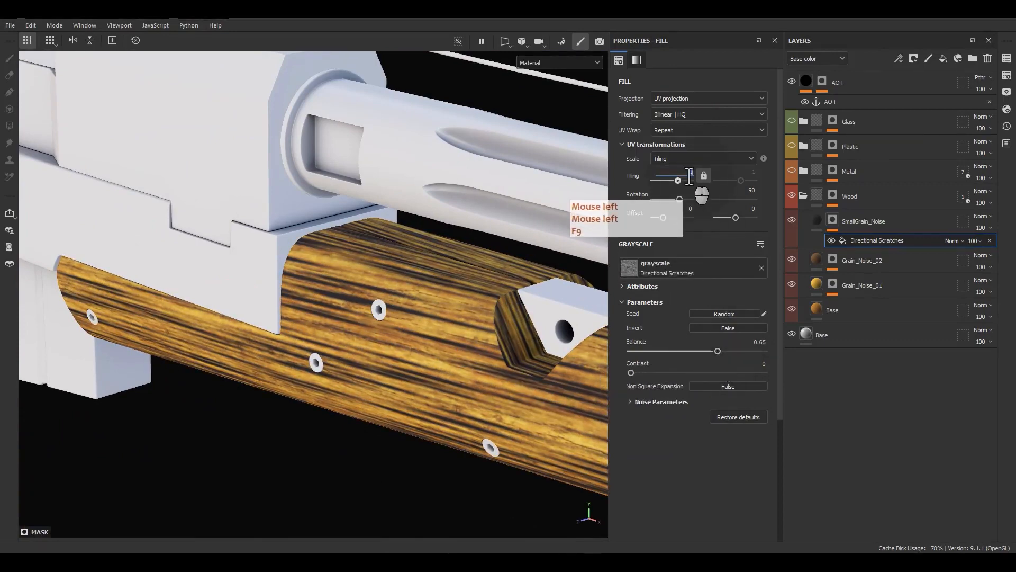
pyautogui.write('3')
pyautogui.press('Return')
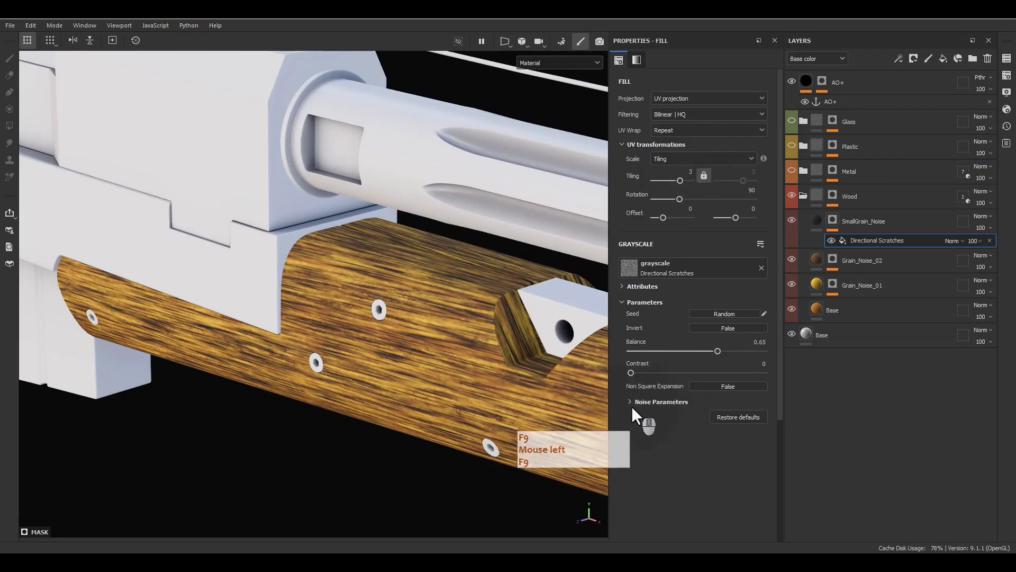
# In the Directional Scratches noise parameters, set the scale to 7 and Pattern Size Y to 34.41
pyautogui.click(640, 402)
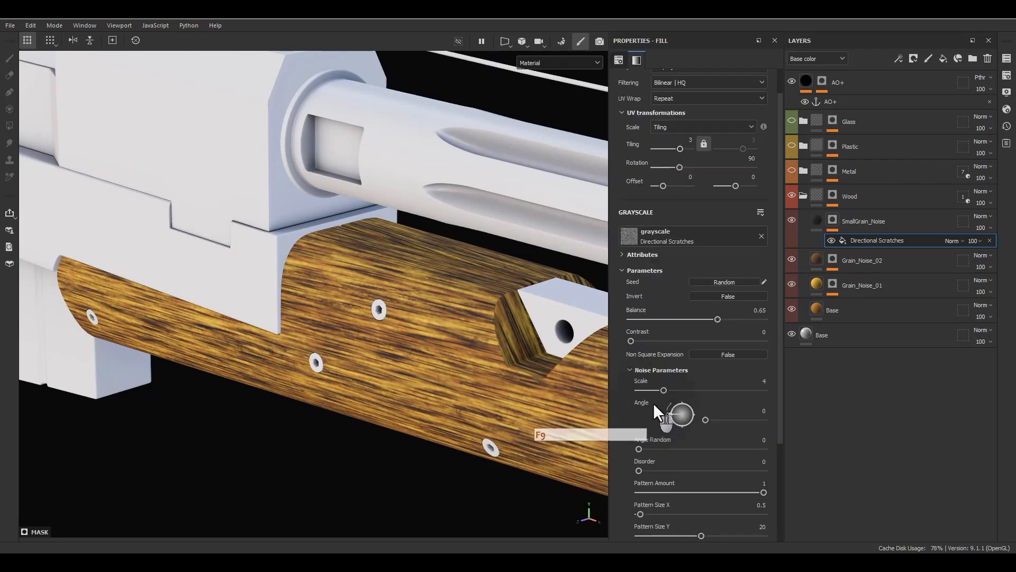
pyautogui.moveTo(664, 392); pyautogui.dragTo(688, 391)
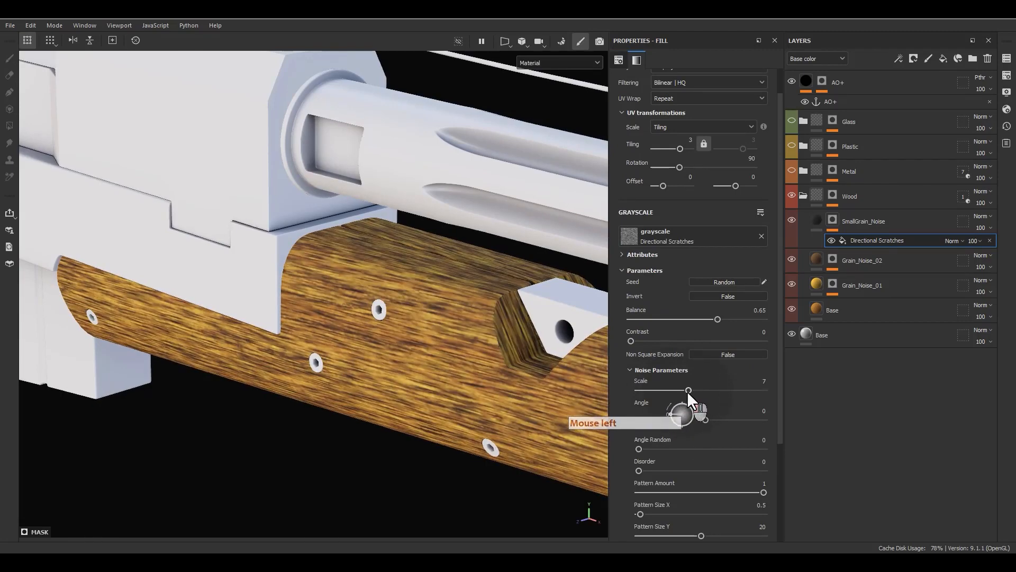
pyautogui.scroll(-1, 688, 392)
pyautogui.scroll(-1, 667, 443)
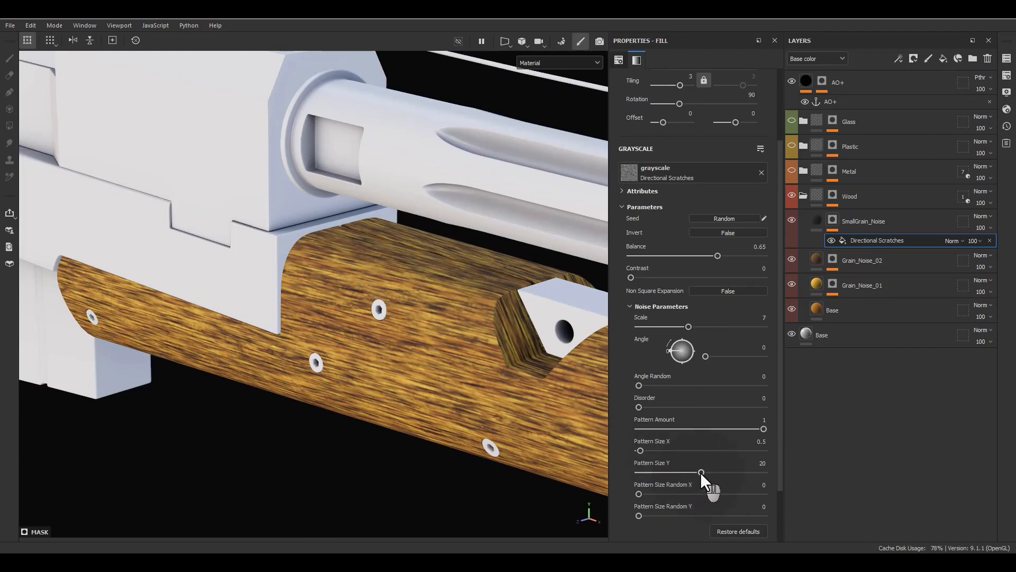
pyautogui.moveTo(699, 472); pyautogui.dragTo(713, 471)
pyautogui.moveTo(718, 472)
pyautogui.mouseDown()
pyautogui.moveTo(757, 471)
pyautogui.moveTo(733, 471)
pyautogui.mouseUp()
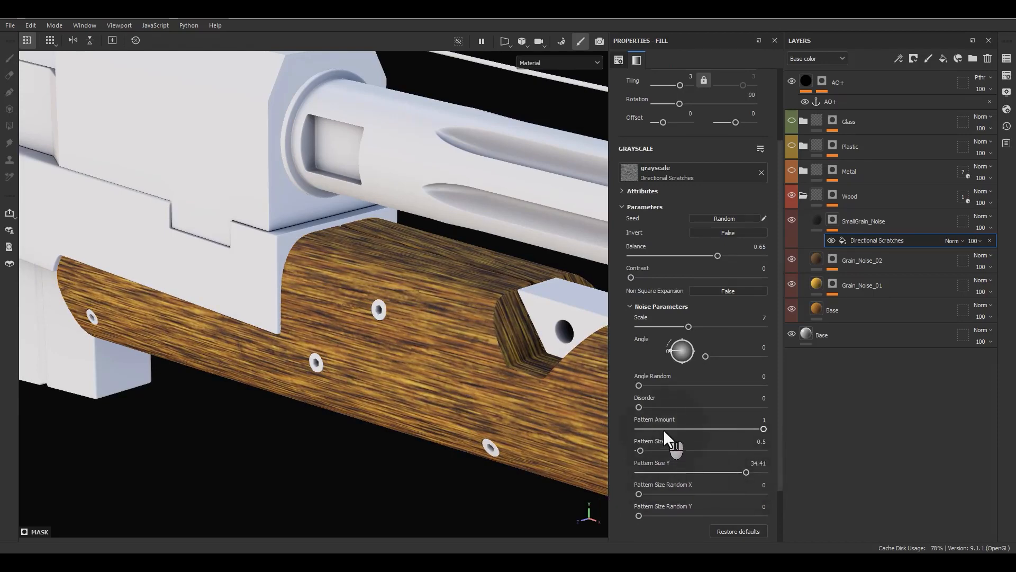
# Set the Directional Scratches balance to 0.37, unlink the tiling values and set the second one to 5
pyautogui.moveTo(700, 259); pyautogui.dragTo(680, 256)
pyautogui.scroll(3, 687, 159)
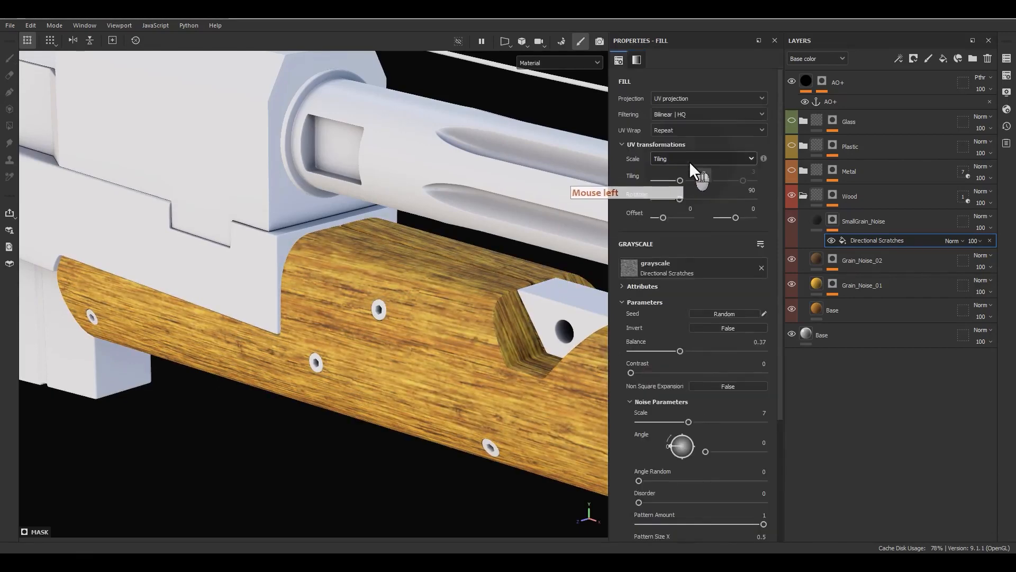
pyautogui.click(704, 176)
pyautogui.click(752, 172)
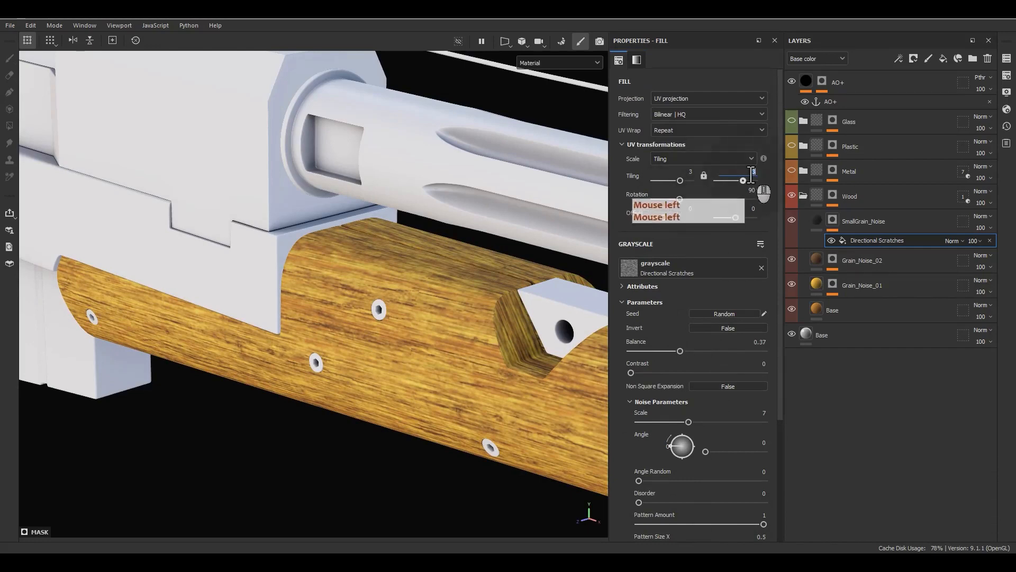
pyautogui.write('5')
pyautogui.press('Return')
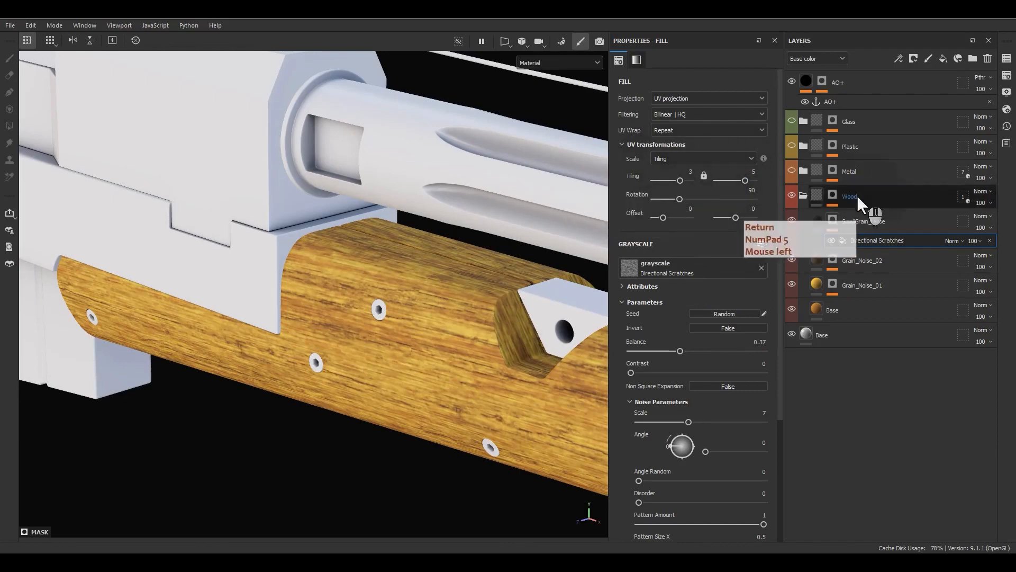
# Add a Warp filter above Directional Scratches in the SmallGrain_Noise mask
pyautogui.keyDown('alt'); pyautogui.moveTo(407, 363); pyautogui.dragTo(244, 318, button='middle'); pyautogui.keyUp('alt')
pyautogui.keyDown('alt'); pyautogui.moveTo(243, 317); pyautogui.dragTo(530, 238); pyautogui.keyUp('alt')
pyautogui.keyDown('alt'); pyautogui.moveTo(227, 392); pyautogui.dragTo(119, 371); pyautogui.keyUp('alt')
pyautogui.keyDown('alt'); pyautogui.moveTo(183, 238); pyautogui.dragTo(233, 63, button='right'); pyautogui.keyUp('alt')
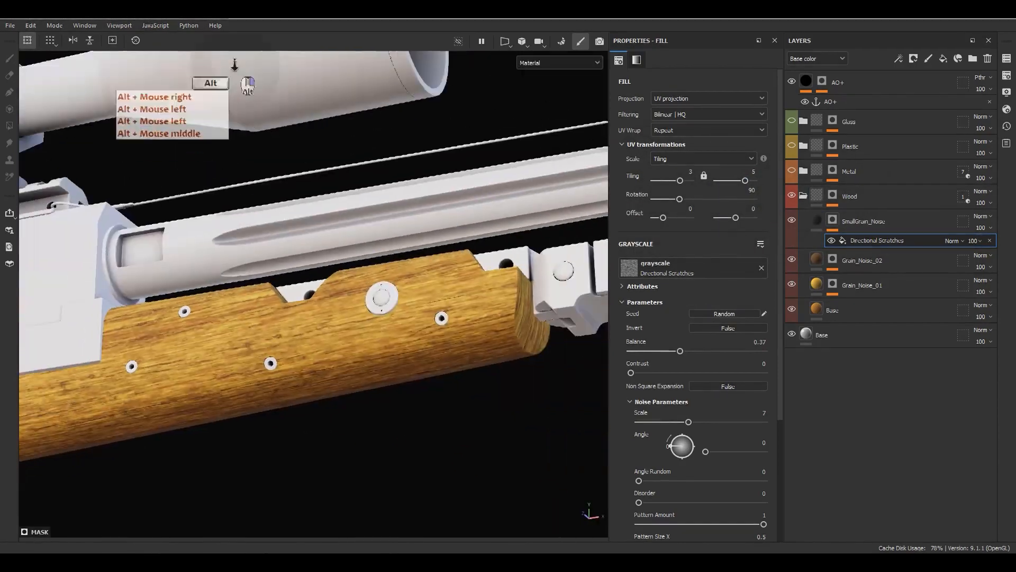
pyautogui.keyDown('alt'); pyautogui.moveTo(470, 306); pyautogui.dragTo(475, 305, button='middle'); pyautogui.keyUp('alt')
pyautogui.keyDown('alt'); pyautogui.moveTo(476, 306); pyautogui.dragTo(481, 370); pyautogui.keyUp('alt')
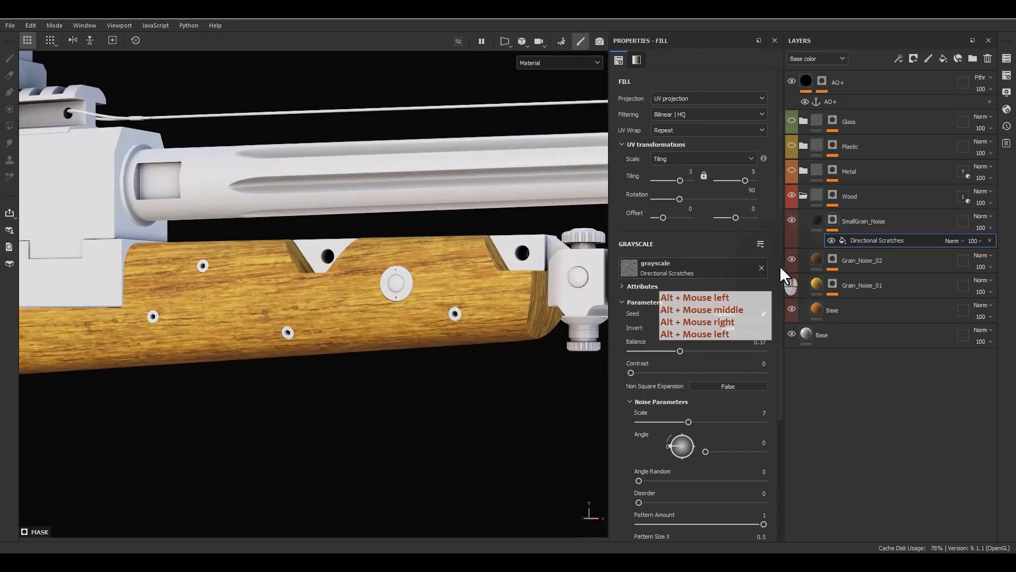
pyautogui.rightClick(876, 237)
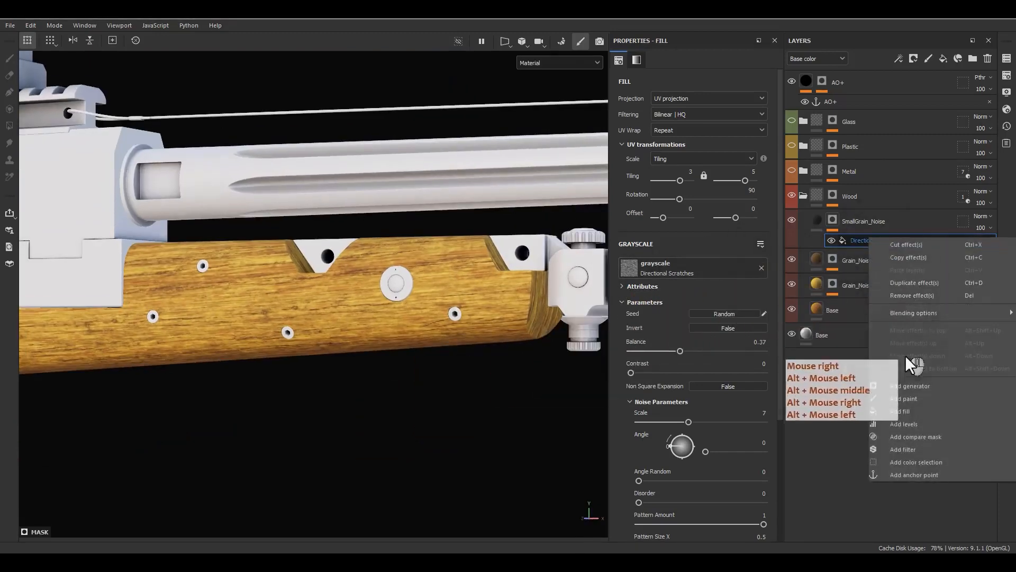
pyautogui.click(901, 447)
pyautogui.click(697, 94)
pyautogui.write('wa')
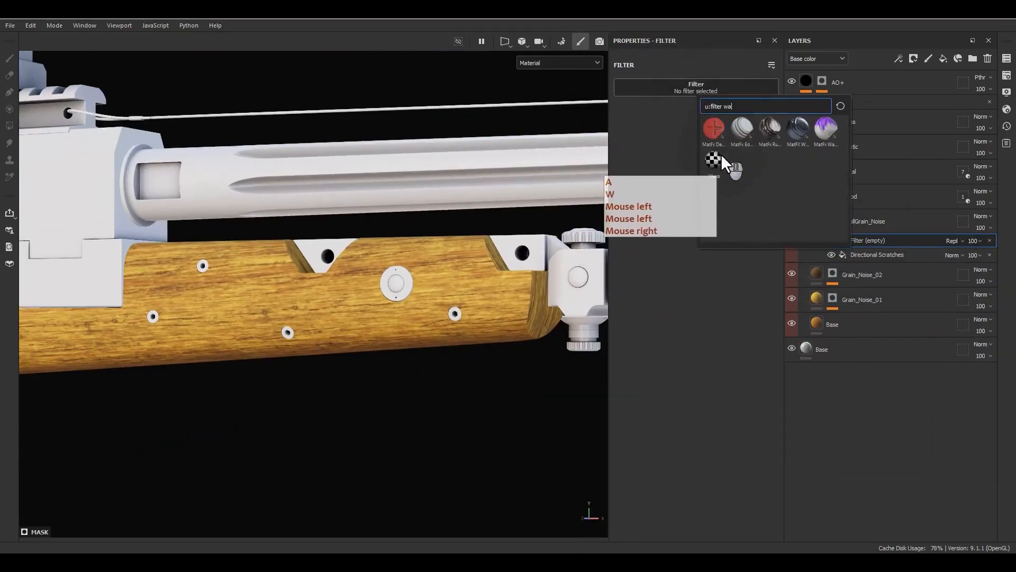
pyautogui.moveTo(717, 158); pyautogui.dragTo(675, 176)
# Set the Warp filter's intensity divider to 100 and its intensity to 0.263
pyautogui.scroll(4, 464, 277)
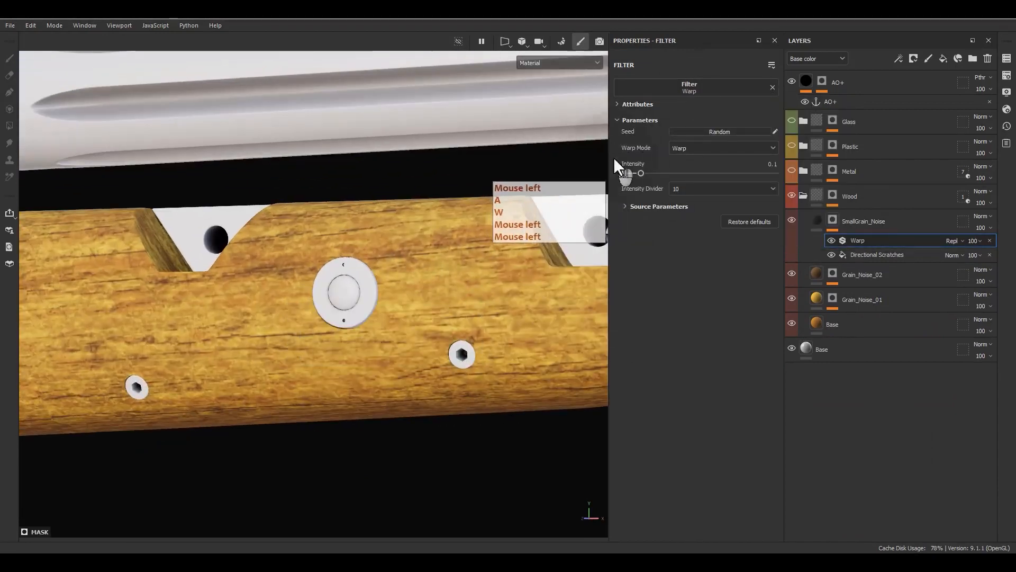
pyautogui.click(675, 193)
pyautogui.click(685, 223)
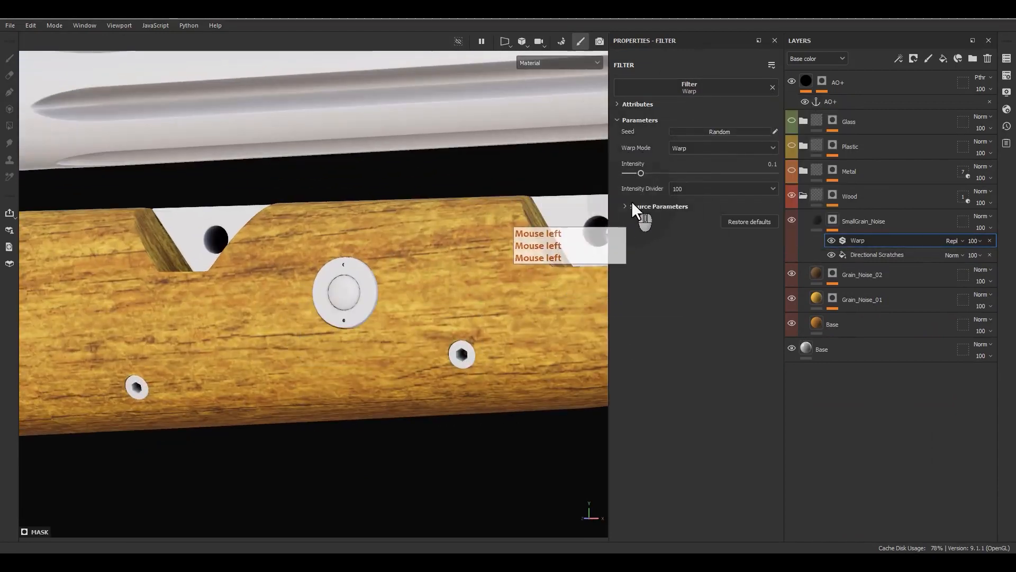
pyautogui.moveTo(640, 173); pyautogui.dragTo(666, 173)
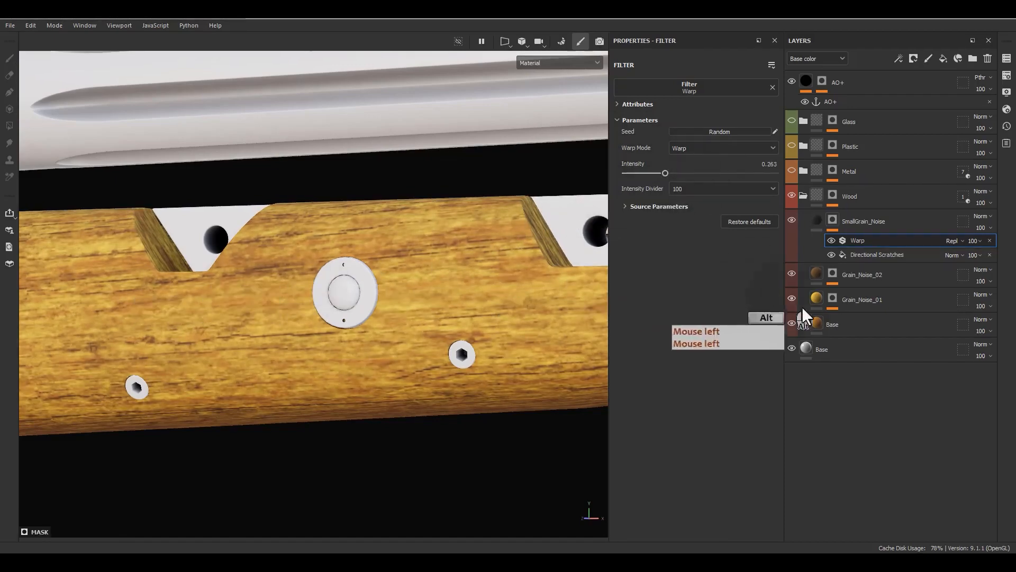
# Add a second Warp filter above the first one in the SmallGrain_Noise mask
pyautogui.click(853, 244)
pyautogui.rightClick(853, 241)
pyautogui.click(885, 456)
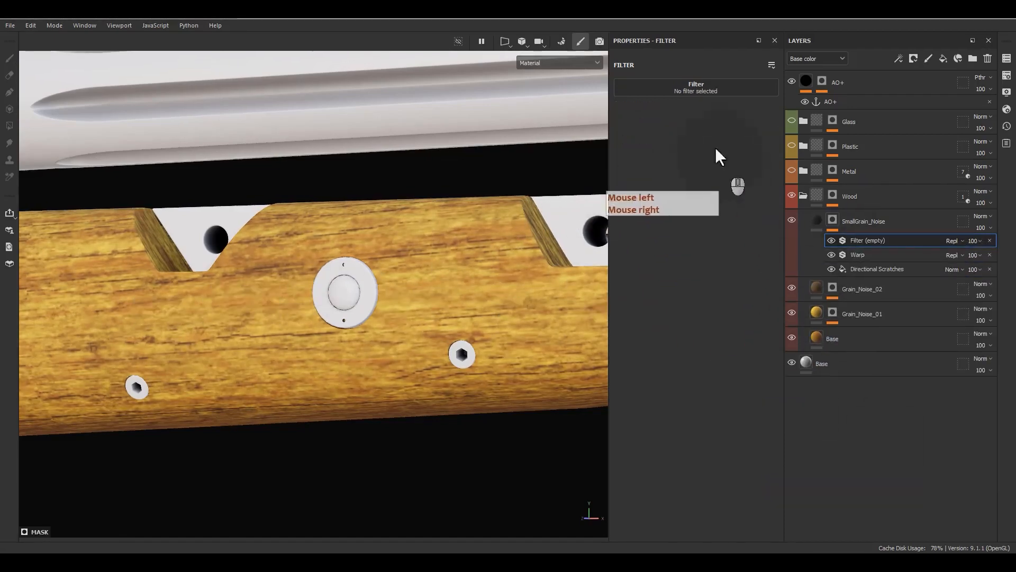
pyautogui.click(696, 86)
pyautogui.click(707, 146)
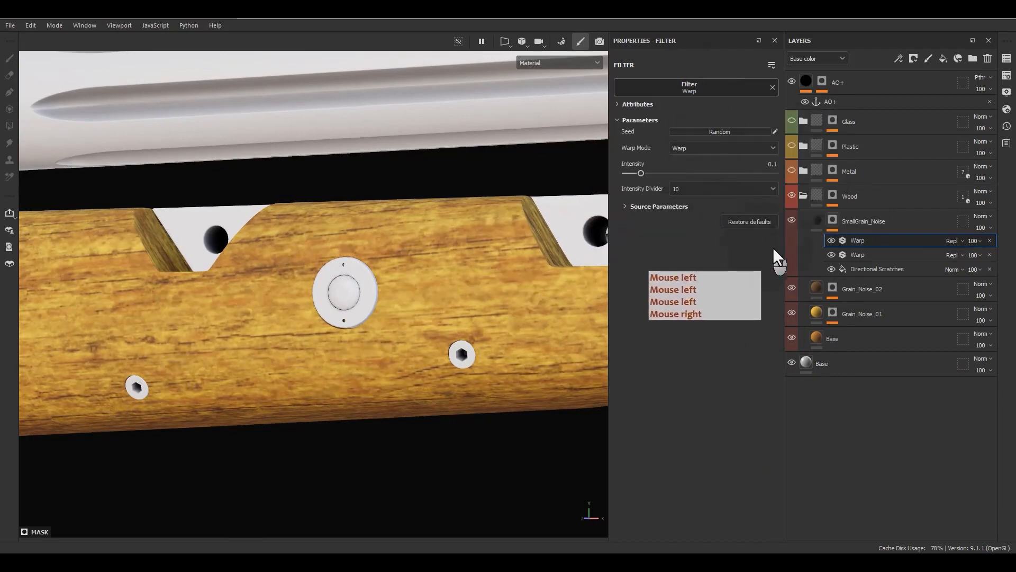
# Display only the SmallGrain_Noise mask in the viewport and hide both Warp filters
pyautogui.keyDown('alt'); pyautogui.click(830, 219); pyautogui.keyUp('alt')
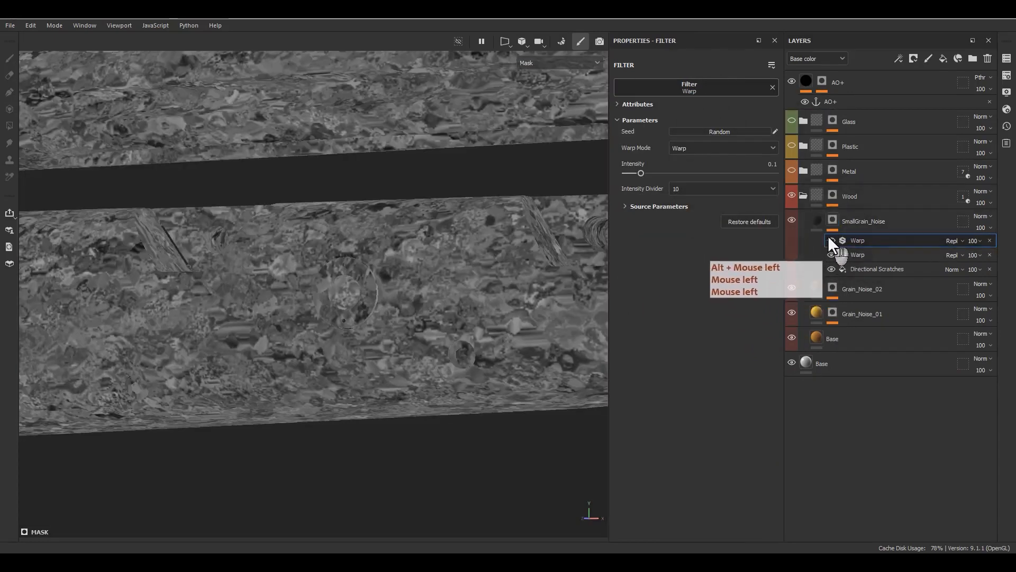
pyautogui.moveTo(832, 240); pyautogui.dragTo(831, 253)
pyautogui.keyDown('alt'); pyautogui.moveTo(545, 287); pyautogui.dragTo(465, 294); pyautogui.keyUp('alt')
# Raise the contrast of the Directional Scratches fill
pyautogui.click(861, 269)
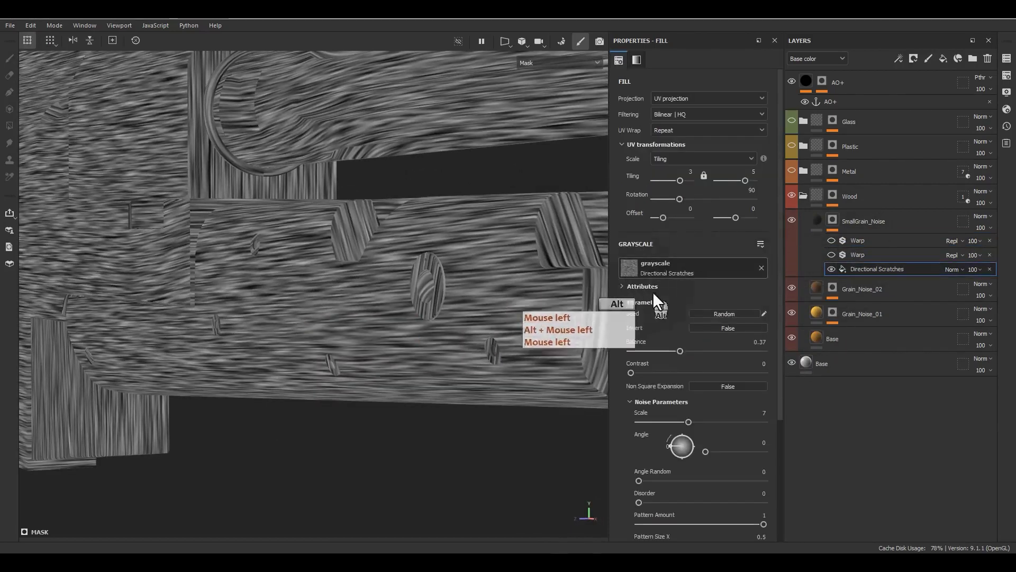
pyautogui.moveTo(638, 373); pyautogui.dragTo(670, 345)
pyautogui.keyDown('alt'); pyautogui.moveTo(374, 294); pyautogui.dragTo(476, 302); pyautogui.keyUp('alt')
# Show the lower Warp filter again and set its intensity to 0.093
pyautogui.click(830, 254)
pyautogui.click(858, 254)
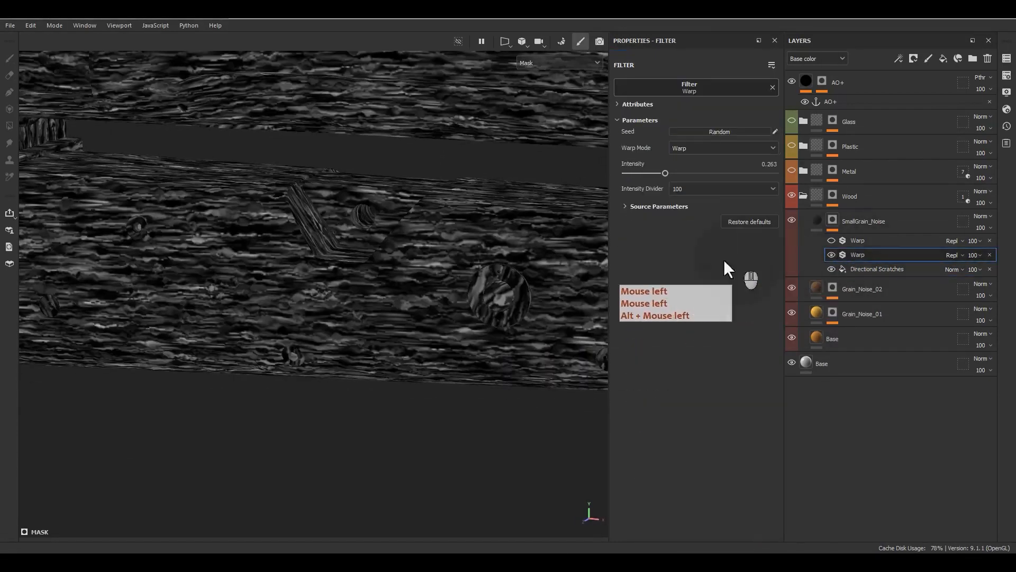
pyautogui.moveTo(659, 168); pyautogui.dragTo(640, 175)
# Show the upper Warp filter again, keeping its intensity divider at 10, and set source tiling to 7.4 and intensity to 0.007
pyautogui.click(831, 242)
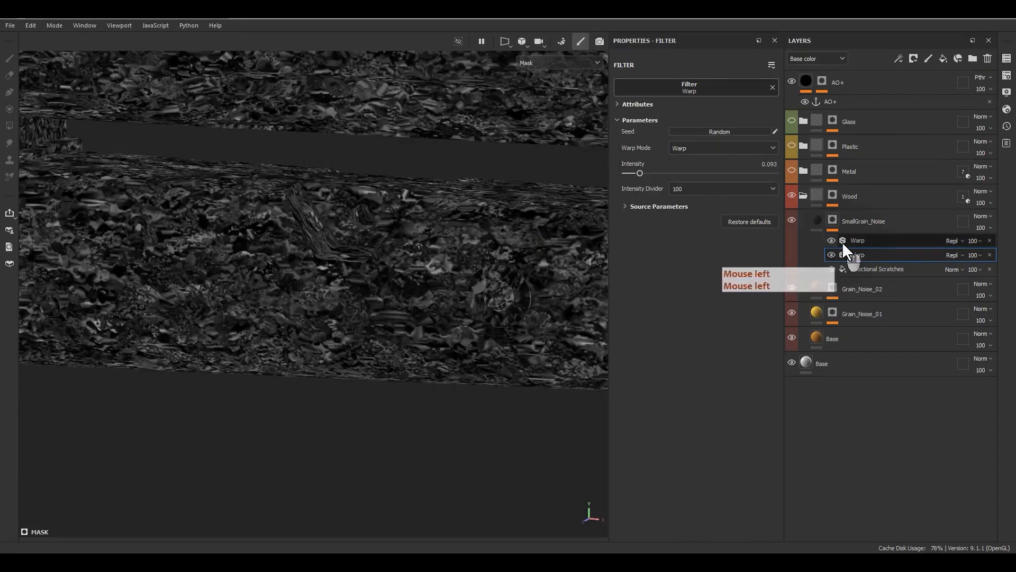
pyautogui.click(848, 240)
pyautogui.click(683, 189)
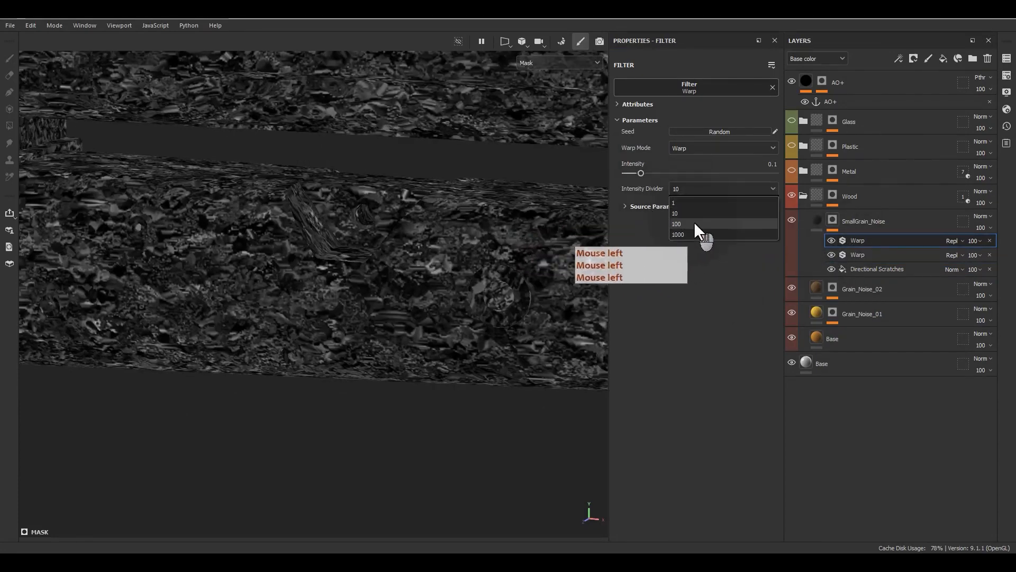
pyautogui.click(690, 217)
pyautogui.click(633, 206)
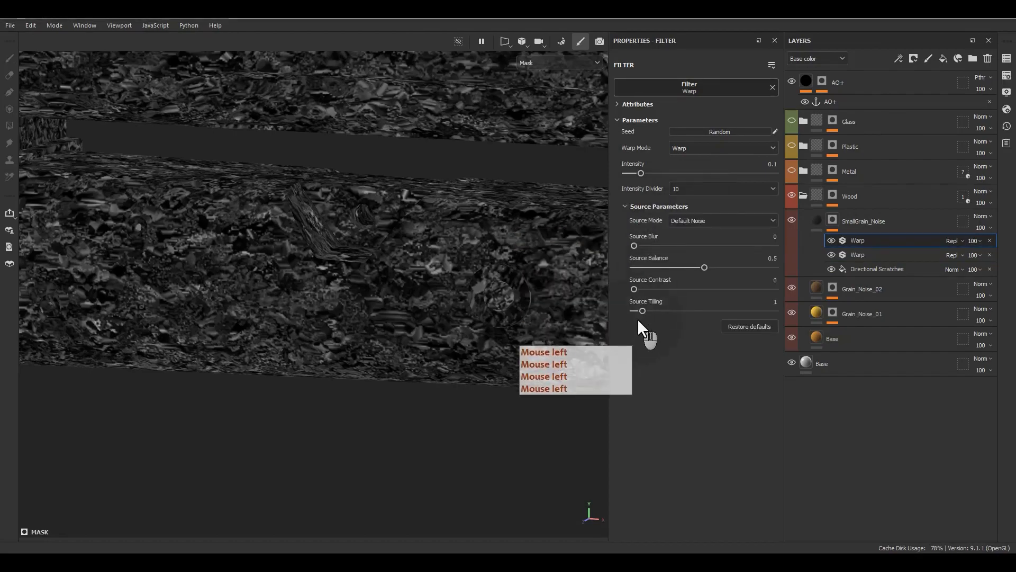
pyautogui.moveTo(638, 312); pyautogui.dragTo(699, 311)
pyautogui.moveTo(641, 173); pyautogui.dragTo(627, 173)
pyautogui.keyDown('alt'); pyautogui.moveTo(507, 274); pyautogui.dragTo(351, 306); pyautogui.keyUp('alt')
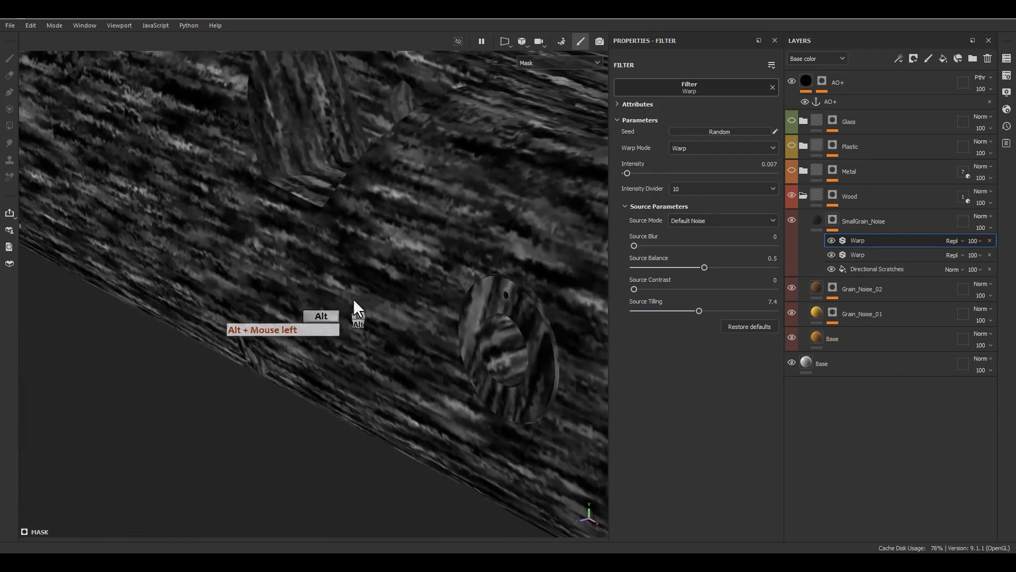
# Add a fill effect on top of the SmallGrain_Noise mask and assign Grunge Map 007 as its grayscale
pyautogui.rightClick(858, 240)
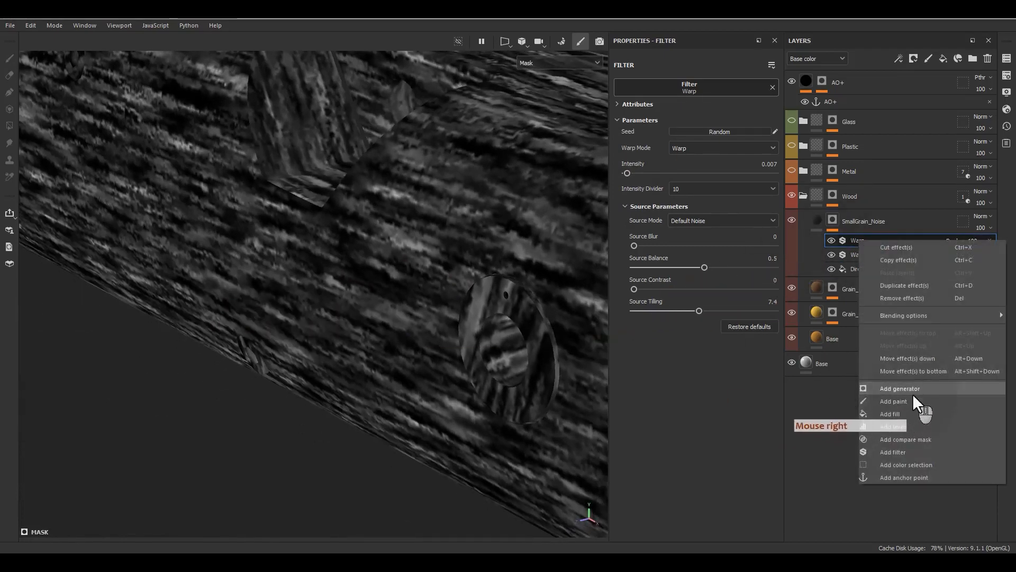
pyautogui.click(890, 414)
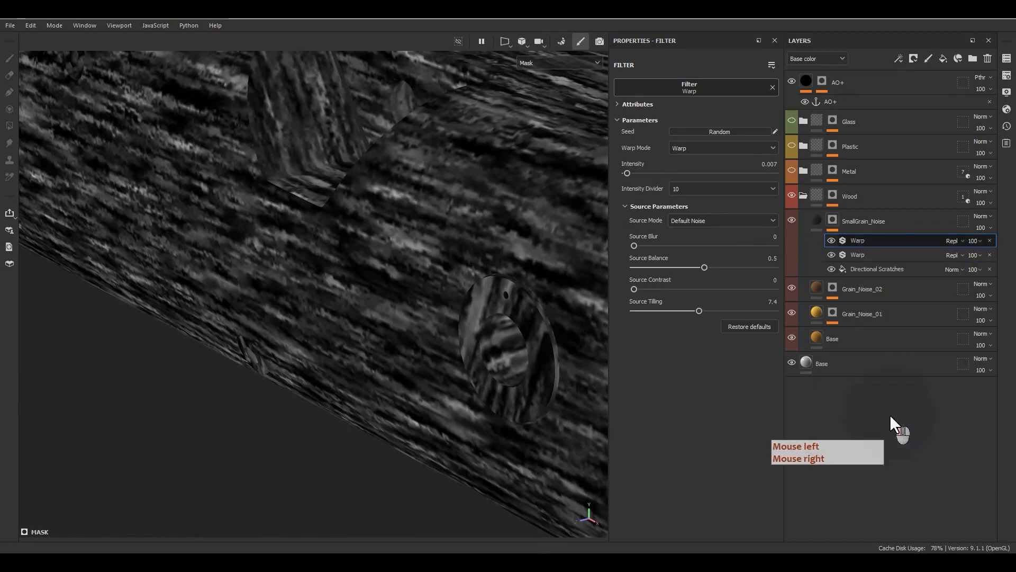
pyautogui.click(691, 262)
pyautogui.doubleClick(752, 288)
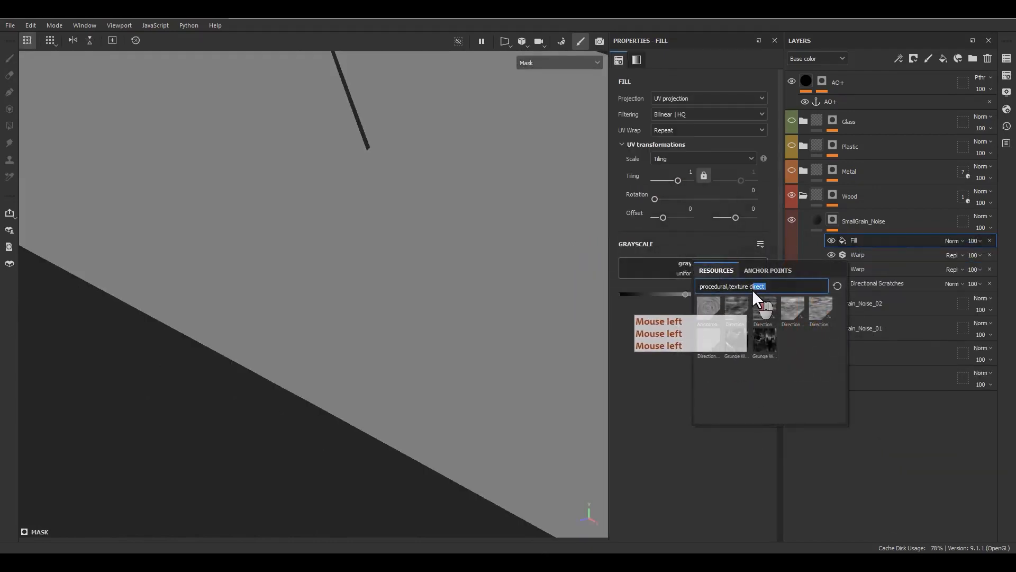
pyautogui.write('grunge 007')
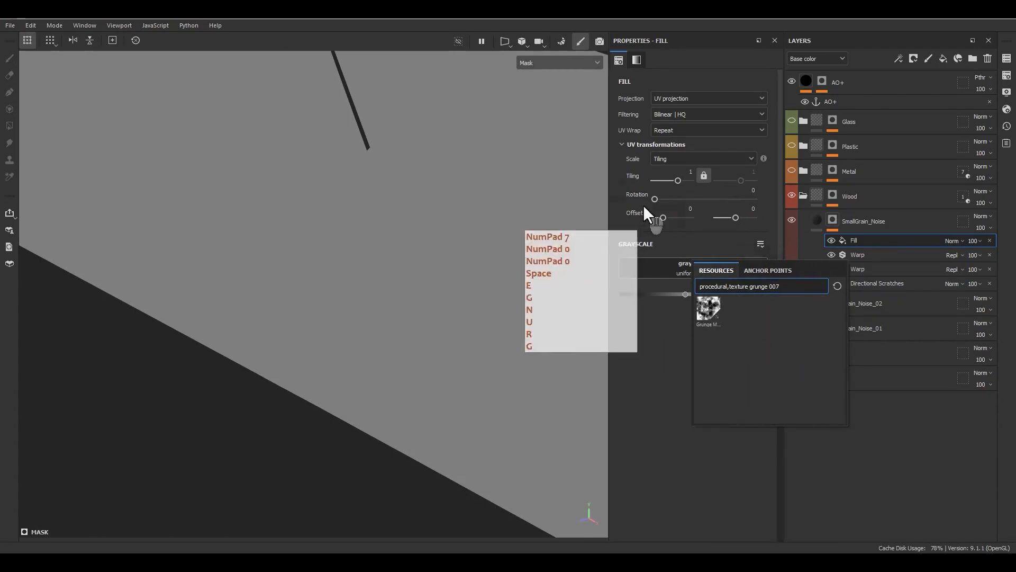
pyautogui.click(708, 305)
# Set the Grunge Map 007 fill's blending mode to Subtract and its tiling to 4
pyautogui.keyDown('alt'); pyautogui.moveTo(447, 288); pyautogui.dragTo(441, 337, button='middle'); pyautogui.keyUp('alt')
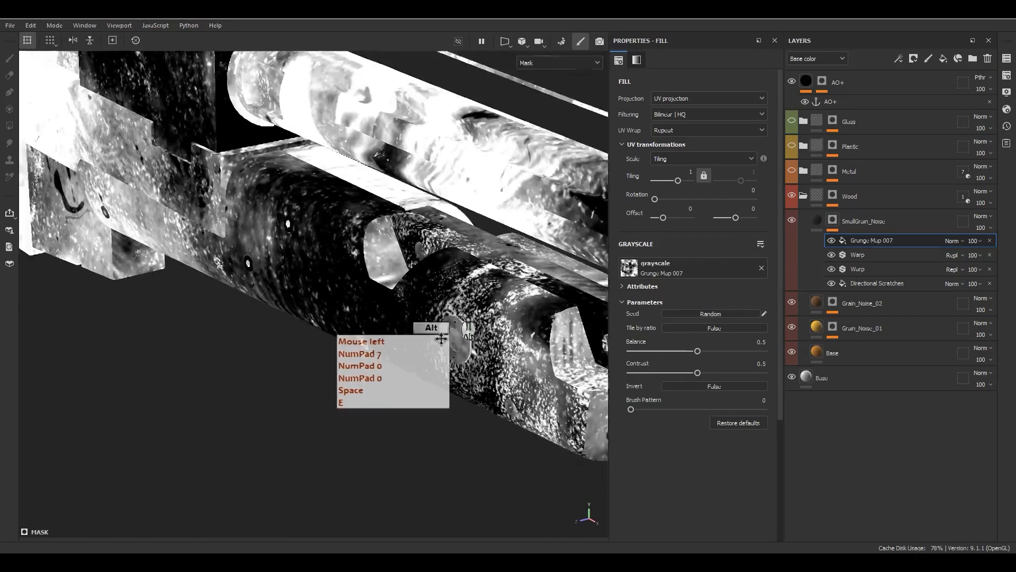
pyautogui.keyDown('alt'); pyautogui.moveTo(441, 337); pyautogui.dragTo(484, 455, button='right'); pyautogui.keyUp('alt')
pyautogui.keyDown('alt'); pyautogui.moveTo(484, 455); pyautogui.dragTo(522, 432); pyautogui.keyUp('alt')
pyautogui.click(953, 241)
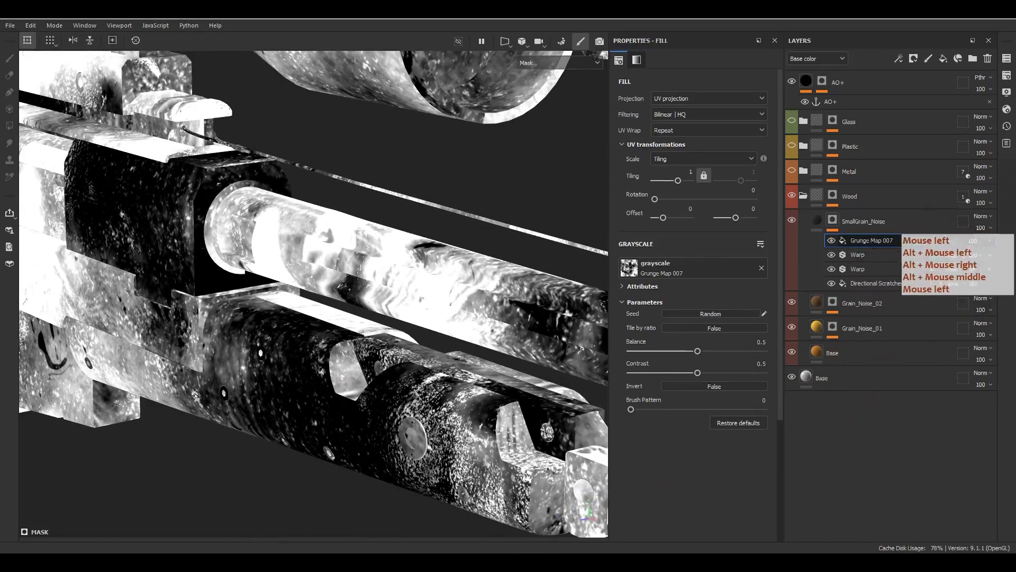
pyautogui.click(948, 180)
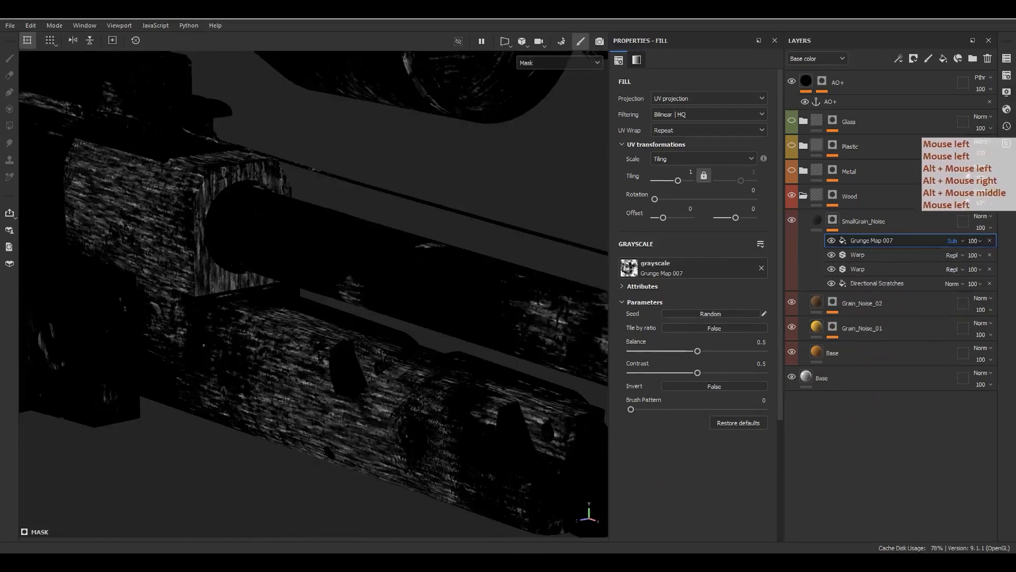
pyautogui.click(689, 171)
pyautogui.write('4')
pyautogui.press('Return')
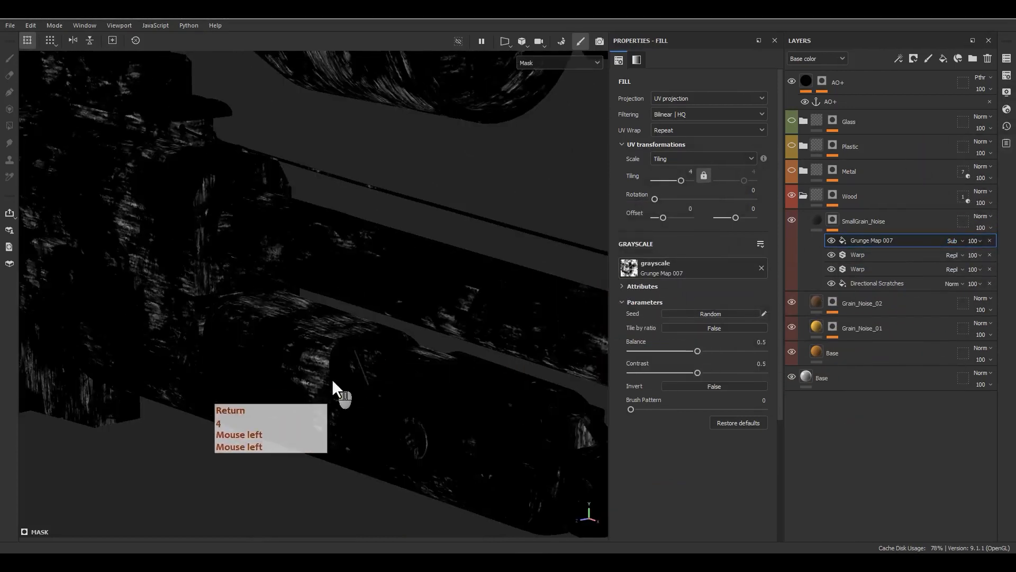
# Set Grunge Map 007's balance to 0.37 and contrast to 0.14, and turn on Tile by ratio
pyautogui.keyDown('alt'); pyautogui.moveTo(333, 381); pyautogui.dragTo(526, 307, button='middle'); pyautogui.keyUp('alt')
pyautogui.keyDown('alt'); pyautogui.moveTo(526, 307); pyautogui.dragTo(545, 307); pyautogui.keyUp('alt')
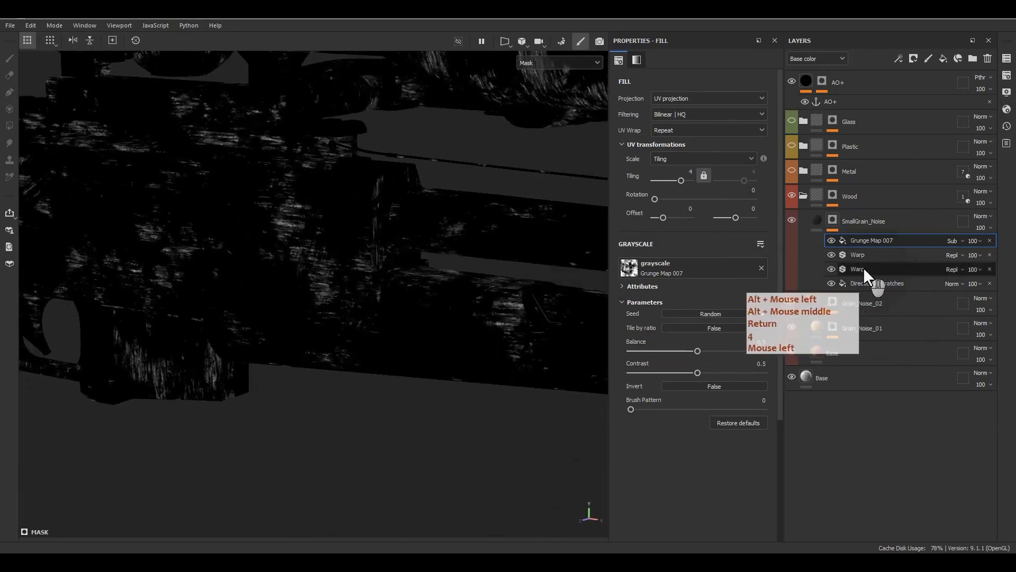
pyautogui.moveTo(696, 351); pyautogui.dragTo(650, 373)
pyautogui.moveTo(684, 351)
pyautogui.mouseDown()
pyautogui.moveTo(669, 350)
pyautogui.moveTo(678, 351)
pyautogui.mouseUp()
pyautogui.keyDown('alt'); pyautogui.moveTo(429, 345); pyautogui.dragTo(159, 289, button='middle'); pyautogui.keyUp('alt')
pyautogui.keyDown('alt'); pyautogui.moveTo(290, 304); pyautogui.dragTo(317, 308); pyautogui.keyUp('alt')
pyautogui.click(722, 332)
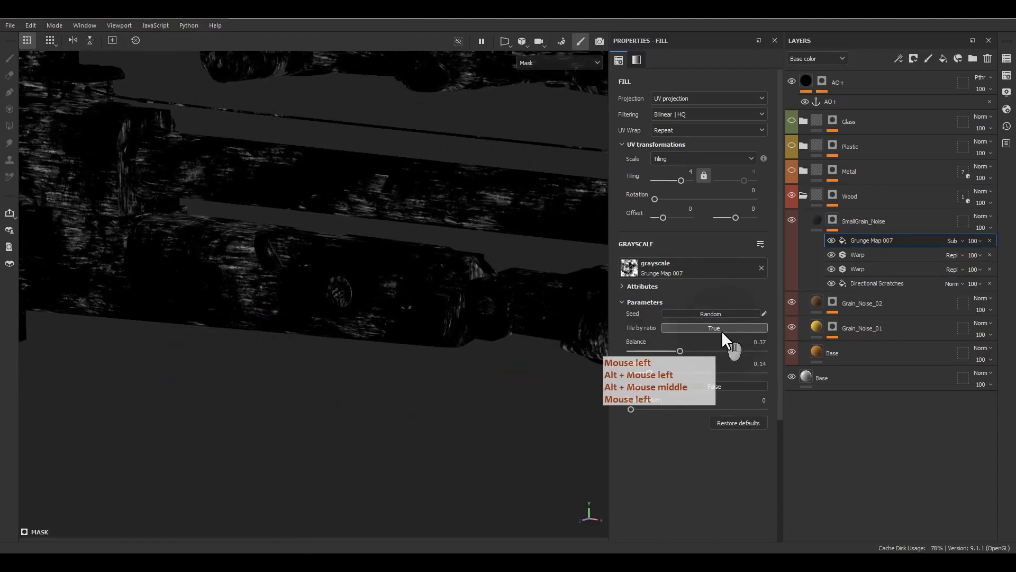
# Turn off Tile by ratio for the SmallGrain_Noise mask's Grunge Map 007 and set its balance to 0.31
pyautogui.click(722, 331)
pyautogui.click(713, 383)
pyautogui.click(713, 383)
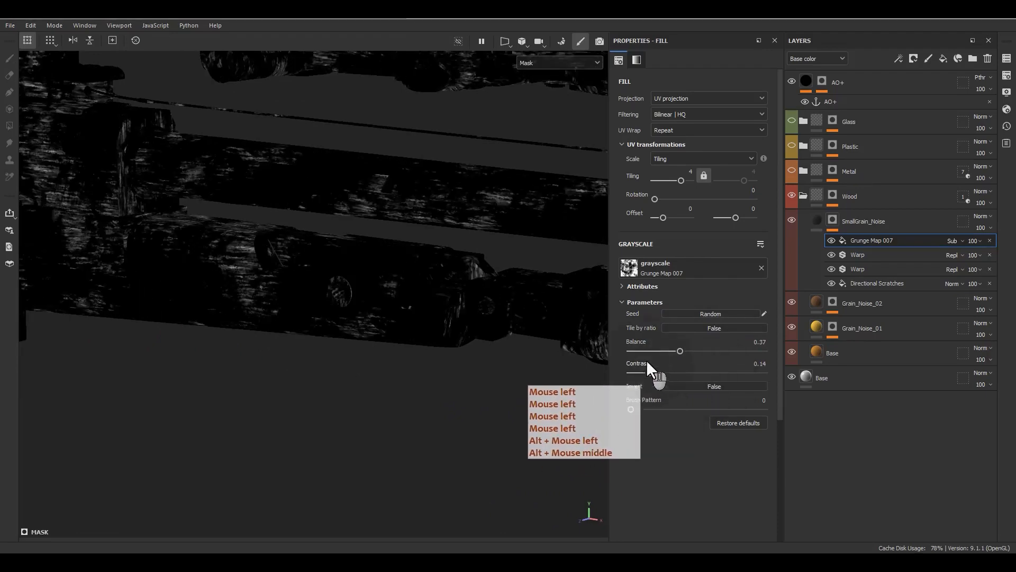
pyautogui.moveTo(664, 351); pyautogui.dragTo(672, 347)
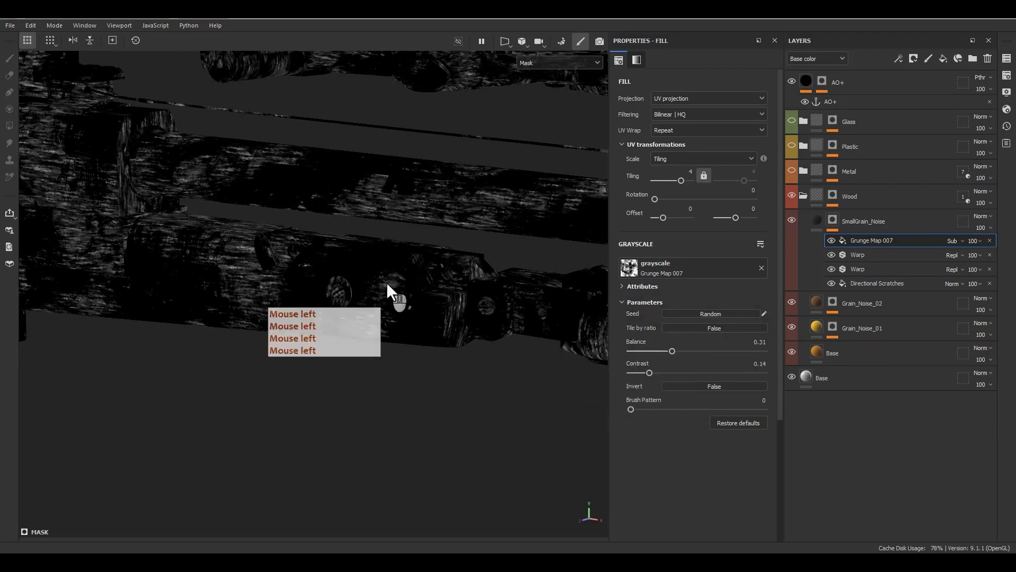
pyautogui.keyDown('alt'); pyautogui.moveTo(393, 295); pyautogui.dragTo(370, 300); pyautogui.keyUp('alt')
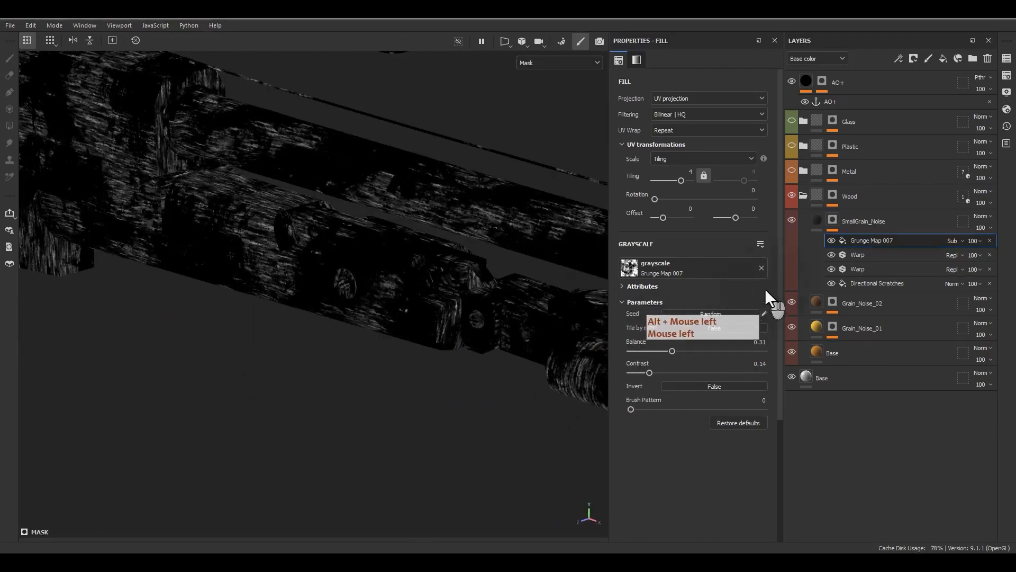
# Return to the material view and toggle the SmallGrain_Noise layer's visibility to compare the wood with and without it
pyautogui.click(817, 220)
pyautogui.keyDown('alt'); pyautogui.moveTo(417, 303); pyautogui.dragTo(511, 338, button='middle'); pyautogui.keyUp('alt')
pyautogui.click(791, 221)
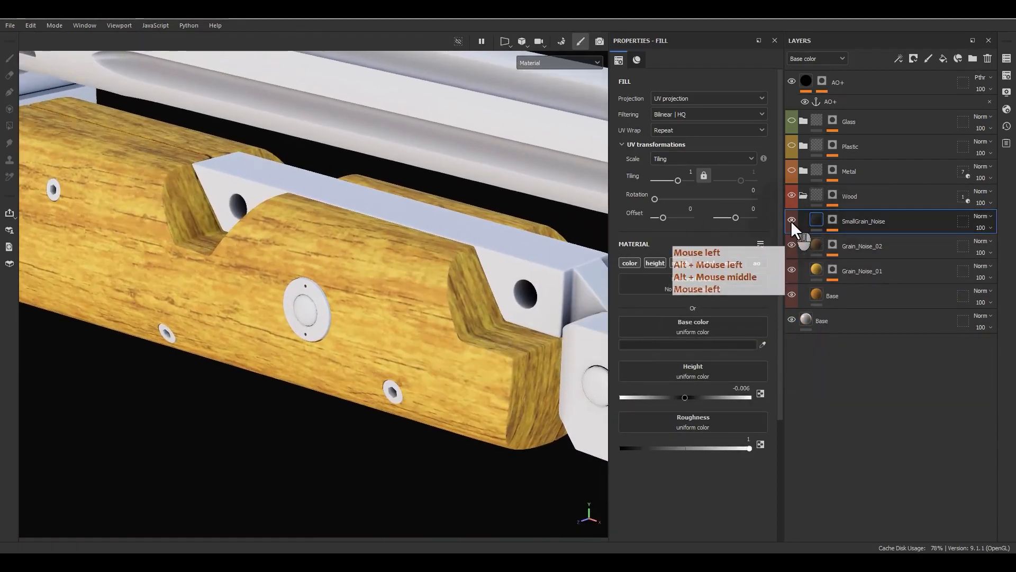
pyautogui.click(790, 220)
pyautogui.click(791, 221)
pyautogui.click(790, 221)
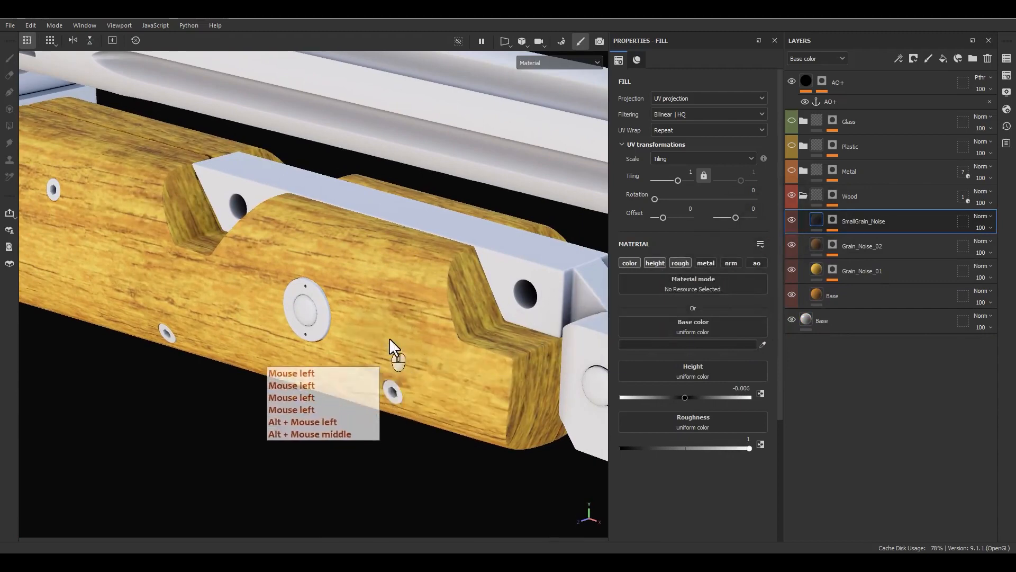
# Set the SmallGrain_Noise layer's base color to black, hex 000000
pyautogui.click(692, 345)
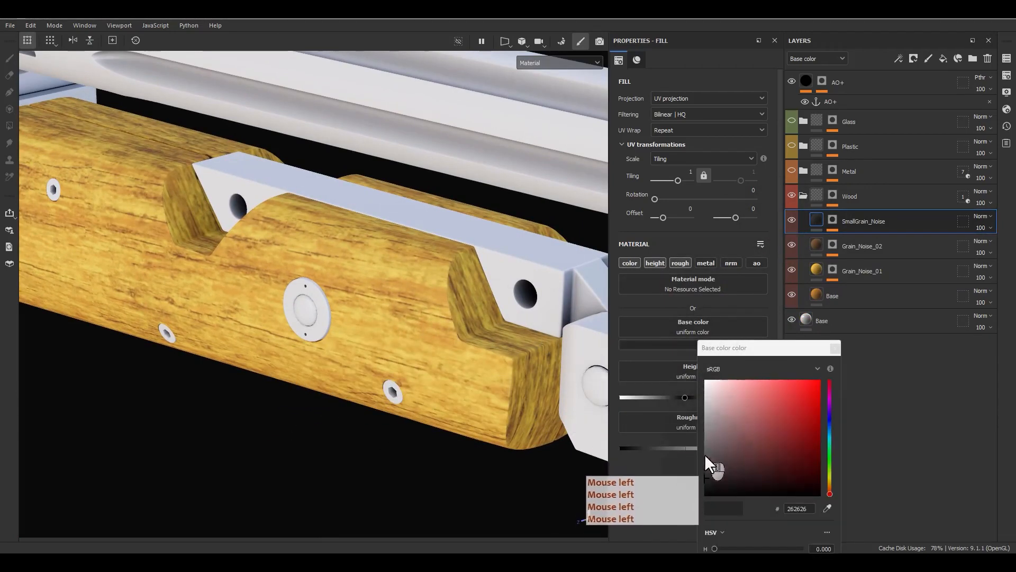
pyautogui.click(705, 485)
pyautogui.moveTo(684, 514)
pyautogui.mouseDown()
pyautogui.moveTo(582, 288)
pyautogui.moveTo(491, 151)
pyautogui.moveTo(473, 283)
pyautogui.moveTo(488, 473)
pyautogui.moveTo(472, 513)
pyautogui.mouseUp()
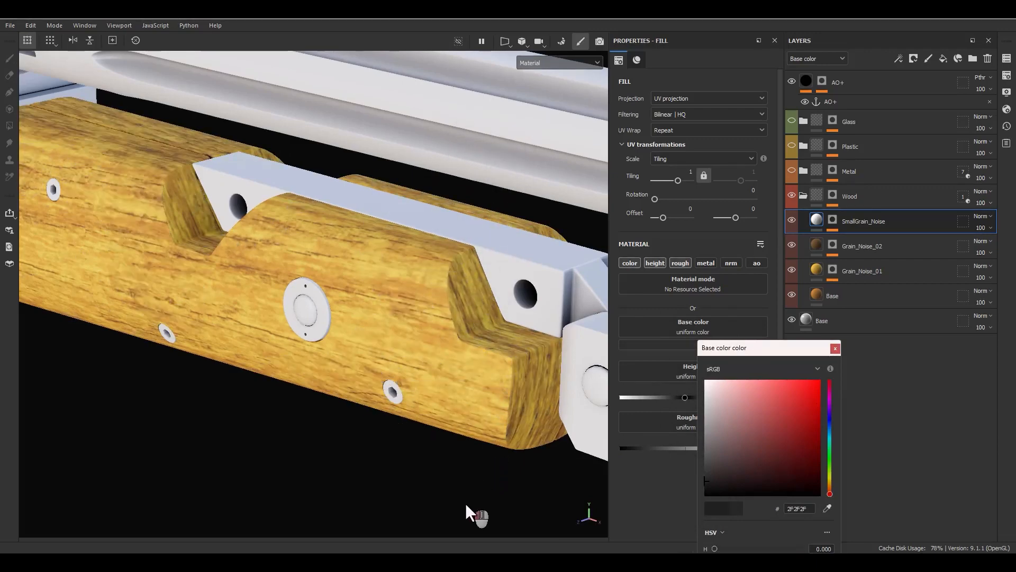
# Set the SmallGrain_Noise layer's blending mode to Soft light and close its base color picker
pyautogui.click(982, 217)
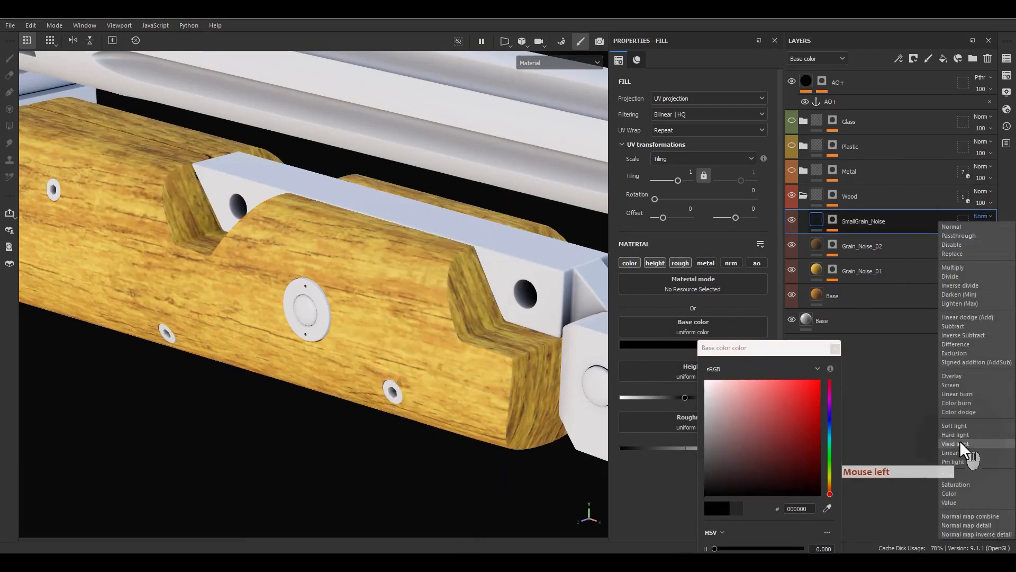
pyautogui.click(955, 425)
pyautogui.keyDown('alt'); pyautogui.moveTo(524, 378); pyautogui.dragTo(499, 369); pyautogui.keyUp('alt')
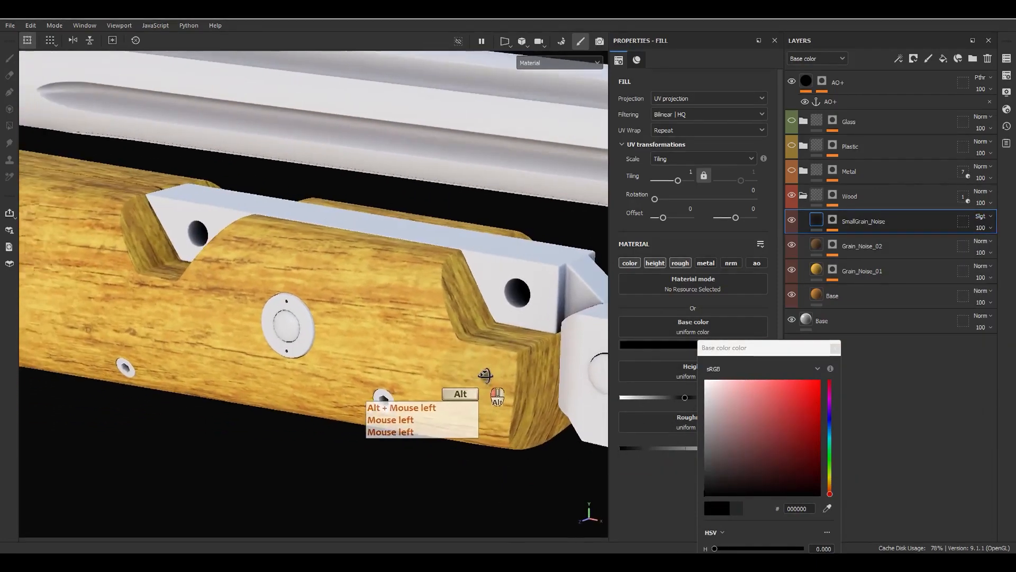
pyautogui.keyDown('alt'); pyautogui.moveTo(500, 371); pyautogui.dragTo(920, 396, button='right'); pyautogui.keyUp('alt')
pyautogui.click(836, 347)
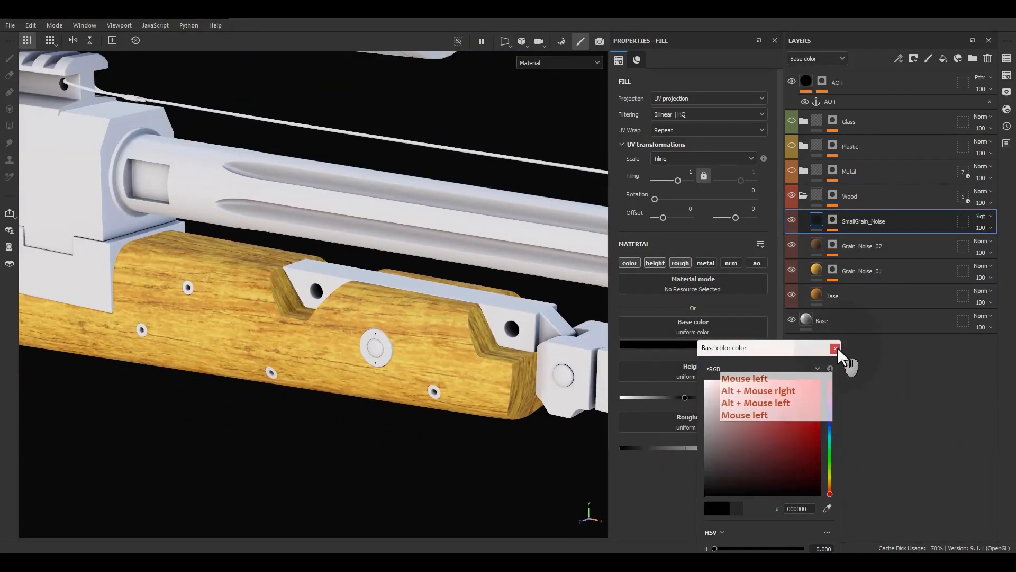
pyautogui.click(835, 348)
pyautogui.keyDown('alt'); pyautogui.moveTo(431, 372); pyautogui.dragTo(472, 348, button='middle'); pyautogui.keyUp('alt')
pyautogui.keyDown('alt'); pyautogui.moveTo(472, 347); pyautogui.dragTo(449, 284); pyautogui.keyUp('alt')
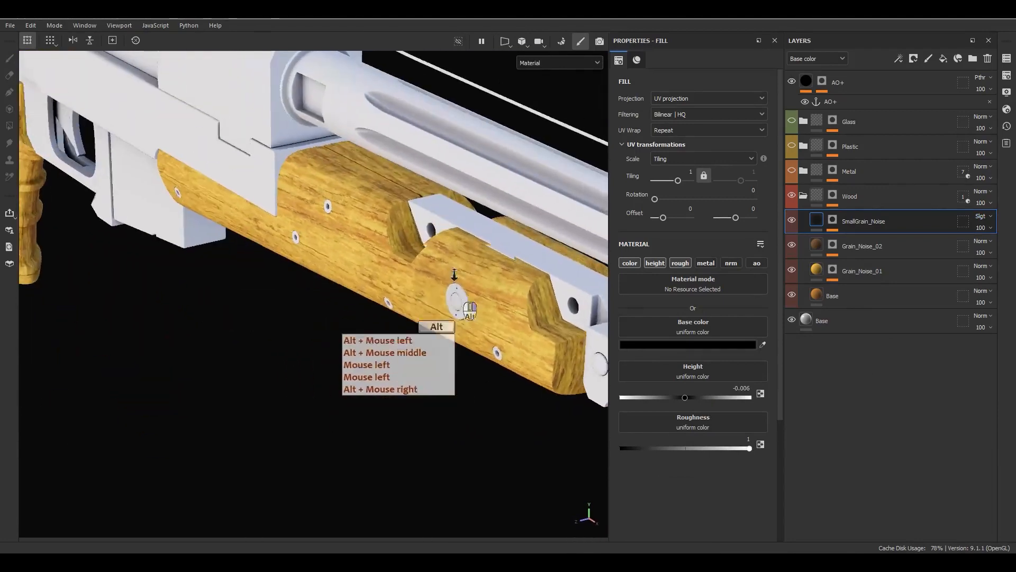
pyautogui.keyDown('alt'); pyautogui.moveTo(449, 284); pyautogui.dragTo(877, 301, button='right'); pyautogui.keyUp('alt')
# Add a fill layer directly above the Base layer in the Wood folder and name it ColorVar
pyautogui.click(822, 293)
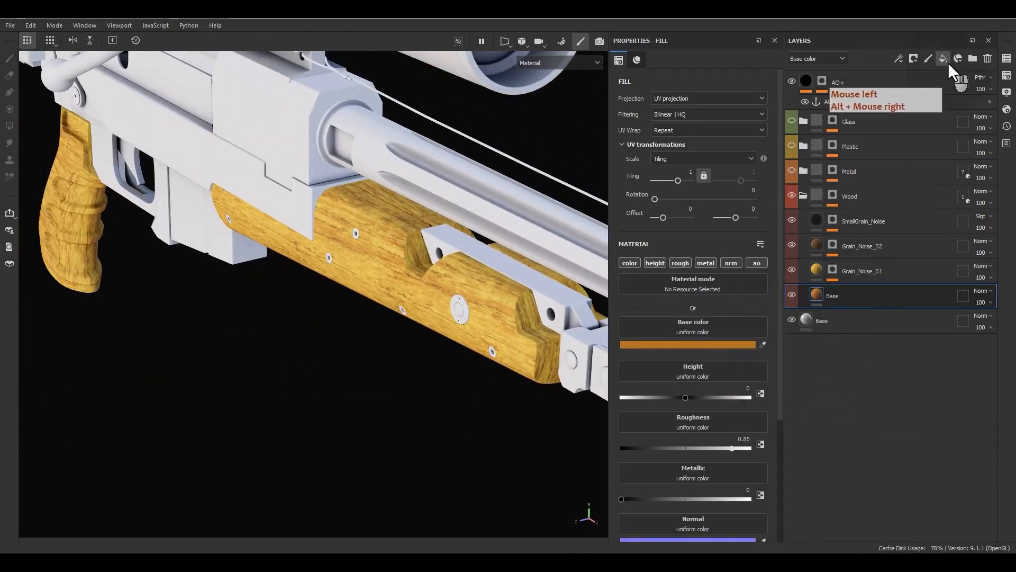
pyautogui.click(945, 59)
pyautogui.doubleClick(836, 295)
pyautogui.write('ColorVar')
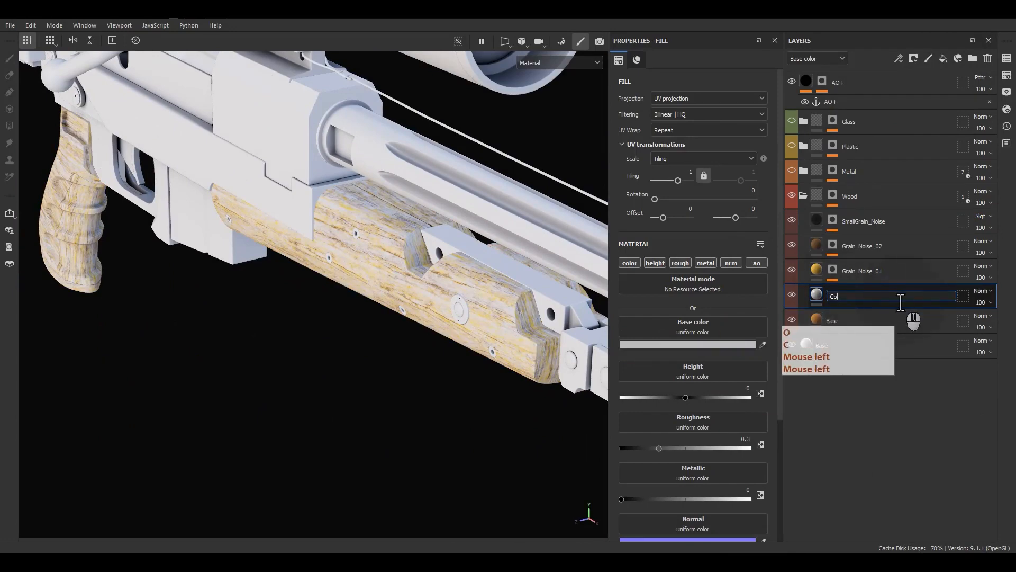
pyautogui.press('Return')
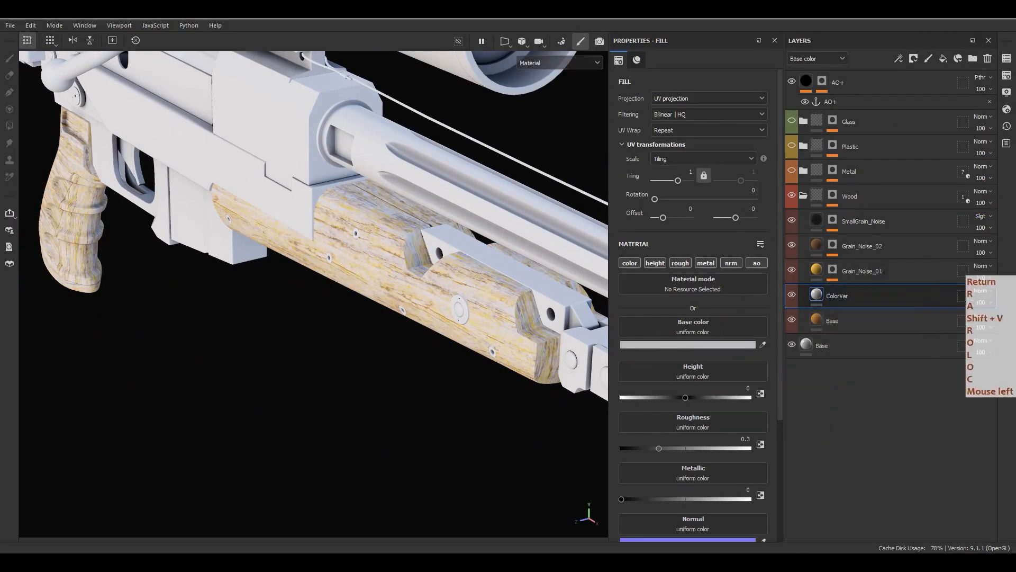
# Set the ColorVar layer's blending mode to Soft light and disable all of its material channels
pyautogui.click(963, 304)
pyautogui.click(991, 218)
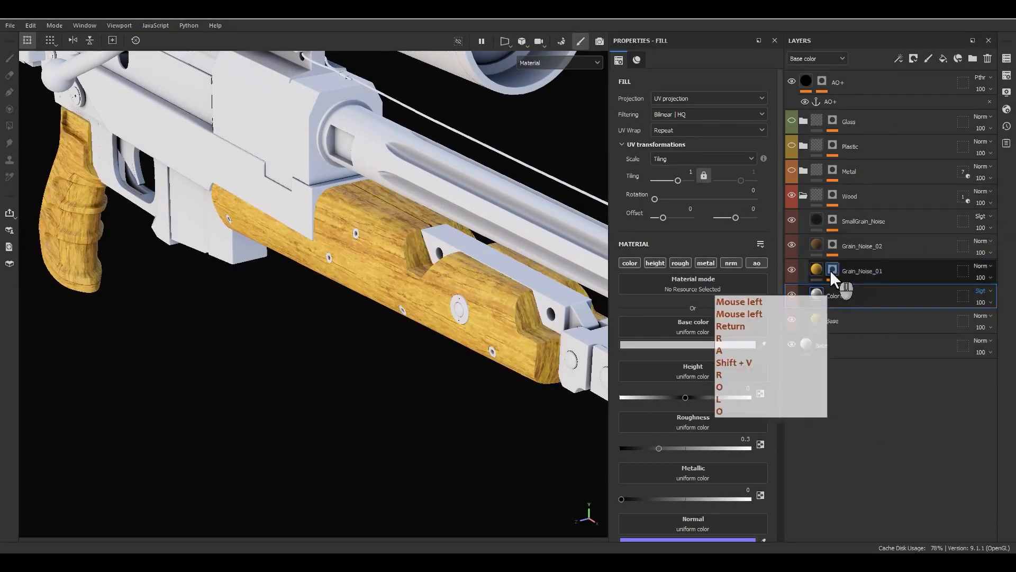
pyautogui.keyDown('alt'); pyautogui.click(629, 261); pyautogui.keyUp('alt')
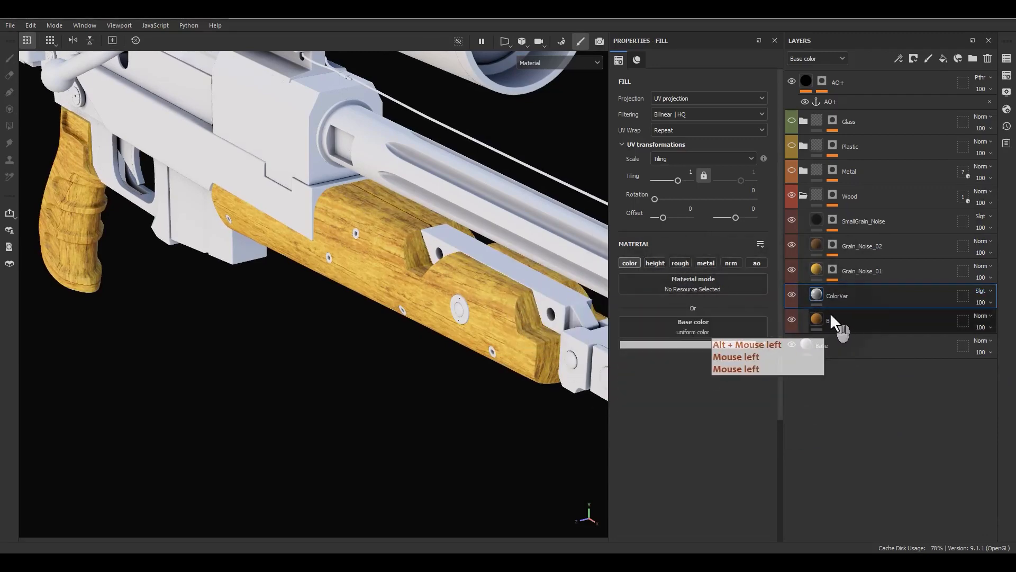
pyautogui.click(631, 263)
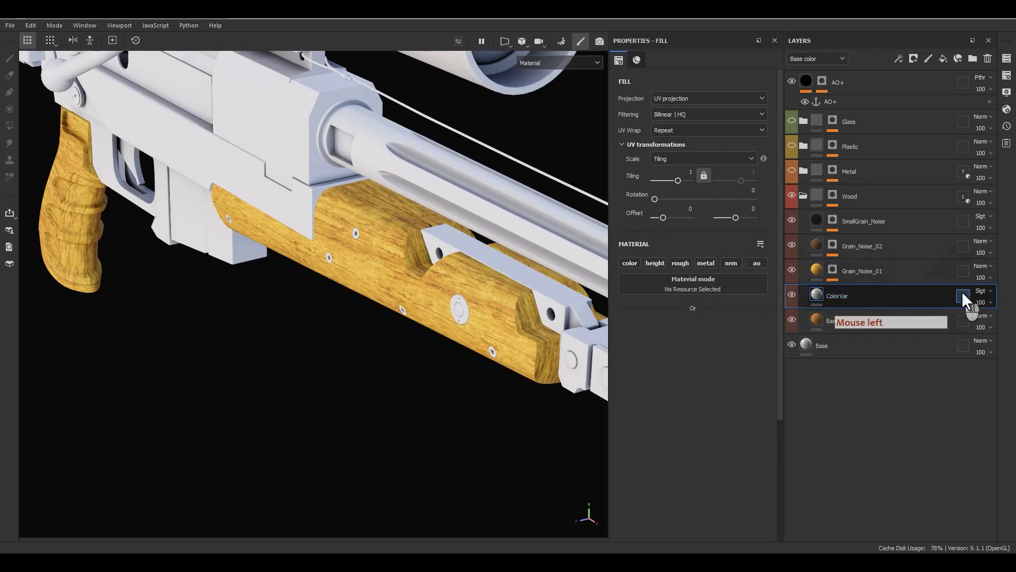
# Add a filter to the ColorVar layer and assign HSL Perceptive to it
pyautogui.rightClick(835, 294)
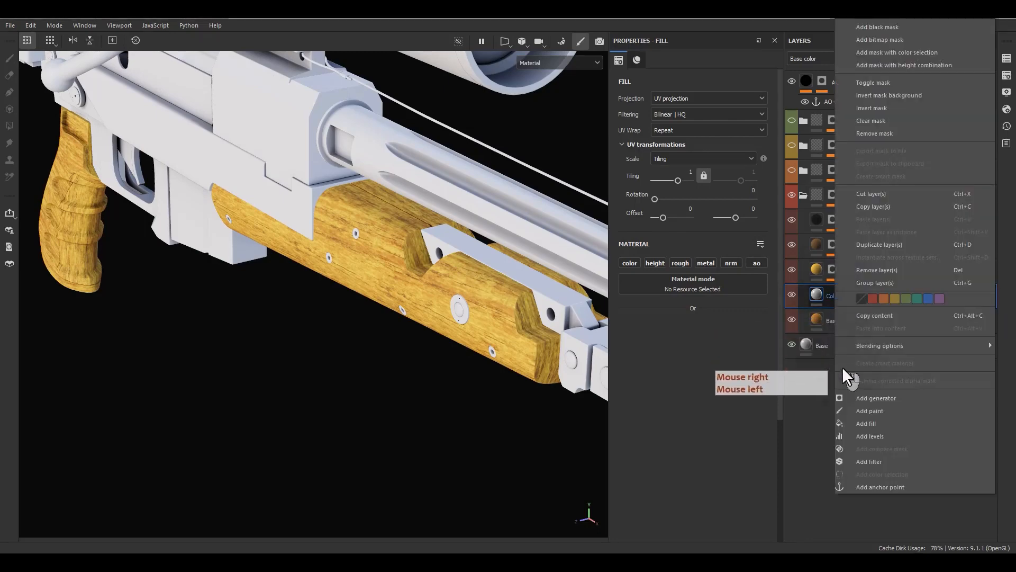
pyautogui.click(869, 459)
pyautogui.click(709, 98)
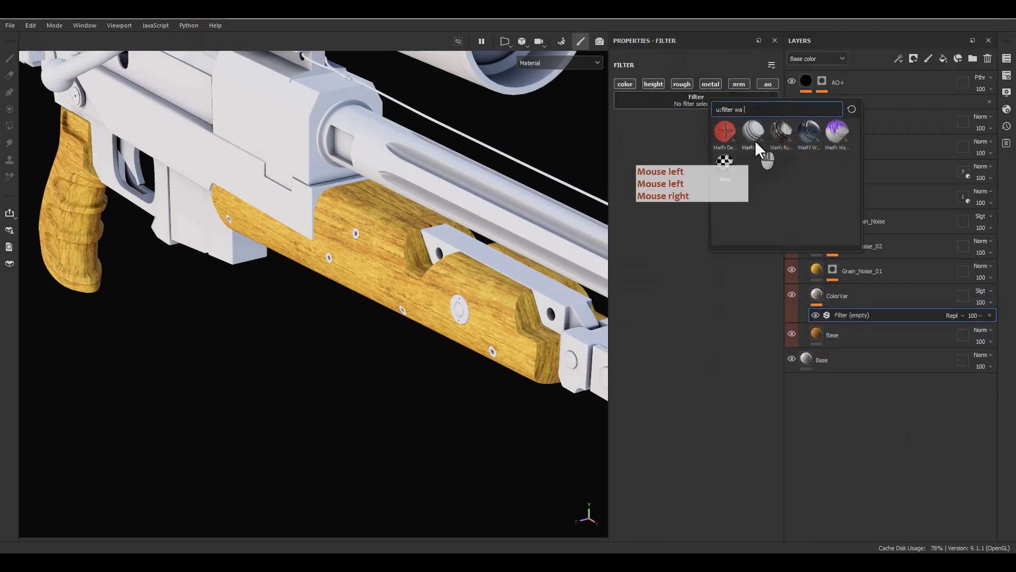
pyautogui.doubleClick(737, 110)
pyautogui.write('hsl')
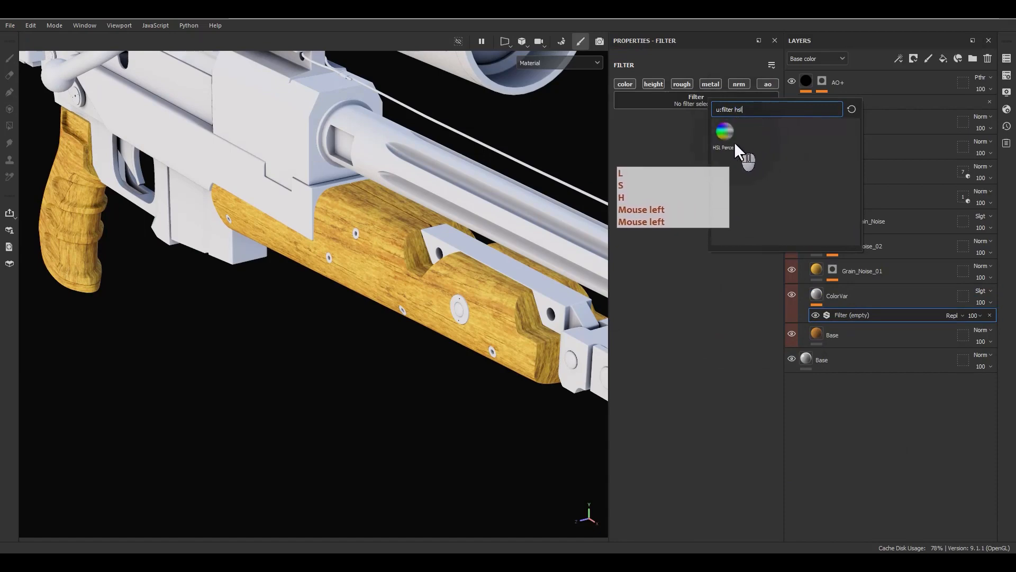
pyautogui.click(734, 141)
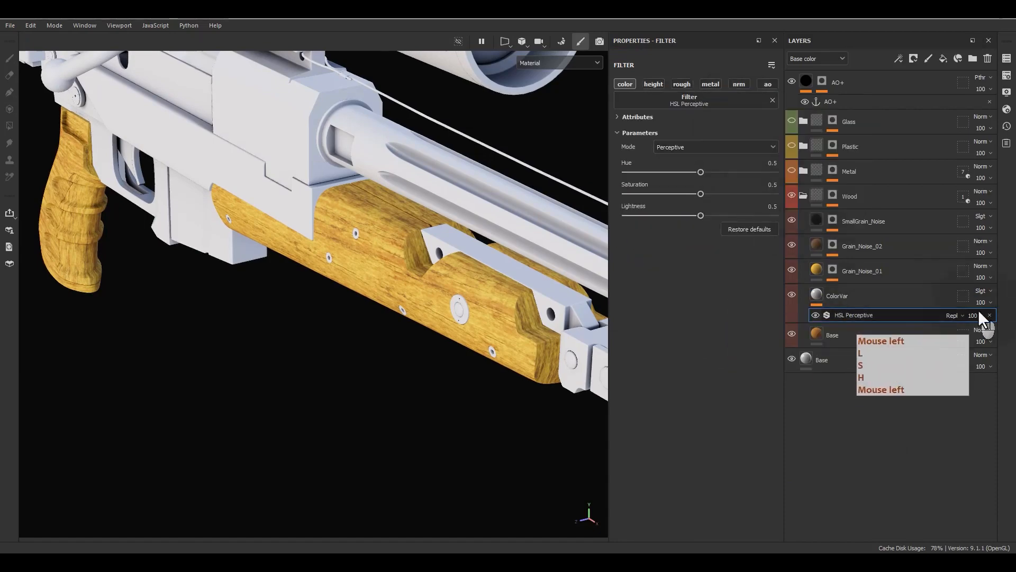
# Add a black mask to the ColorVar layer with a fill effect using Grunge Map 007 as its grayscale
pyautogui.rightClick(840, 295)
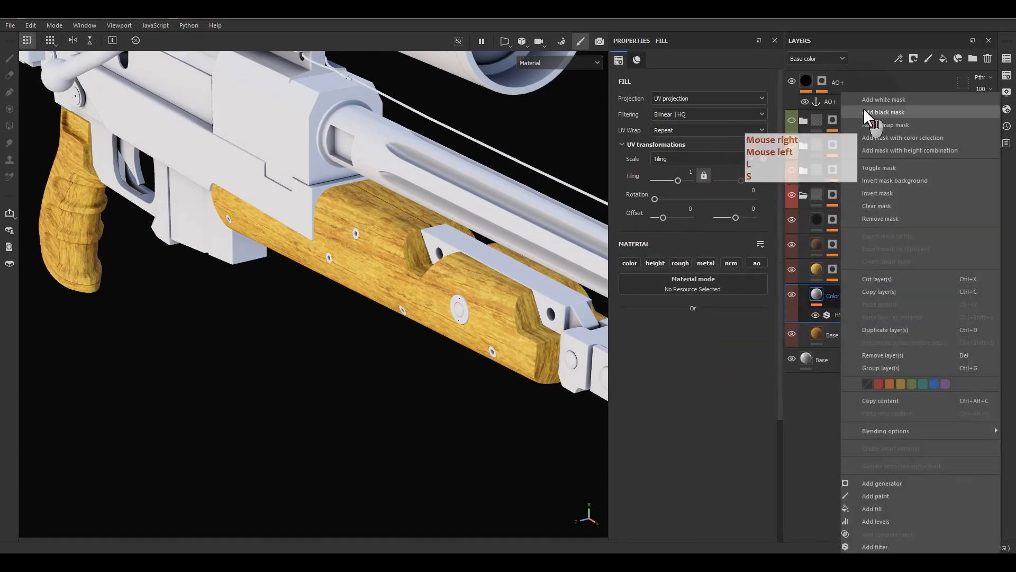
pyautogui.click(864, 111)
pyautogui.rightClick(831, 293)
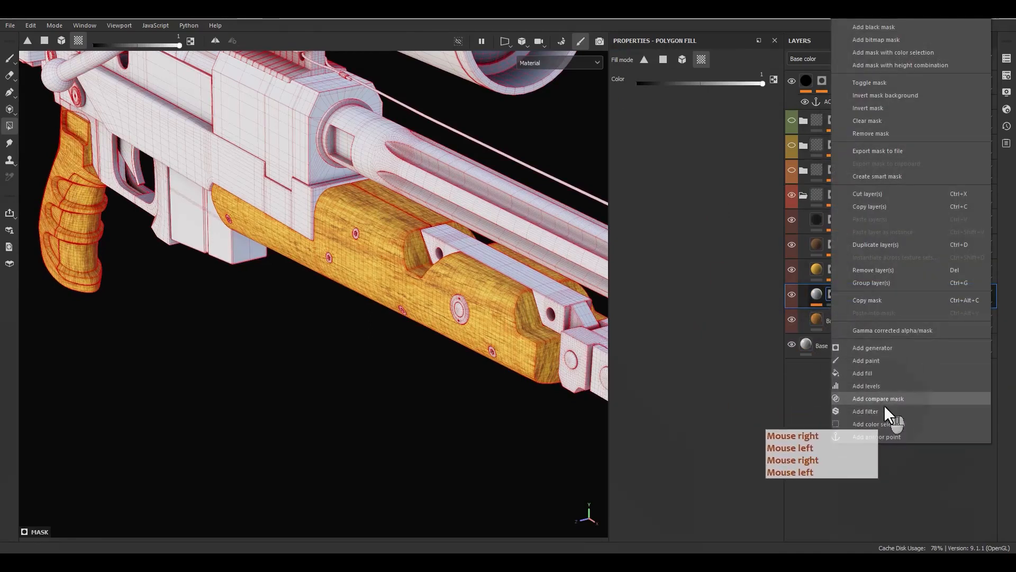
pyautogui.click(868, 374)
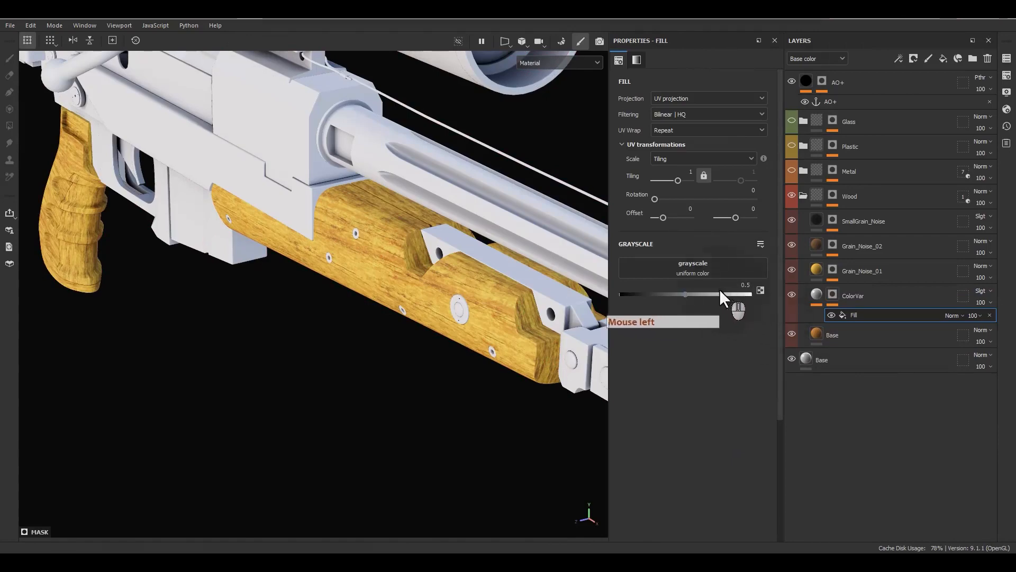
pyautogui.click(704, 270)
pyautogui.click(722, 315)
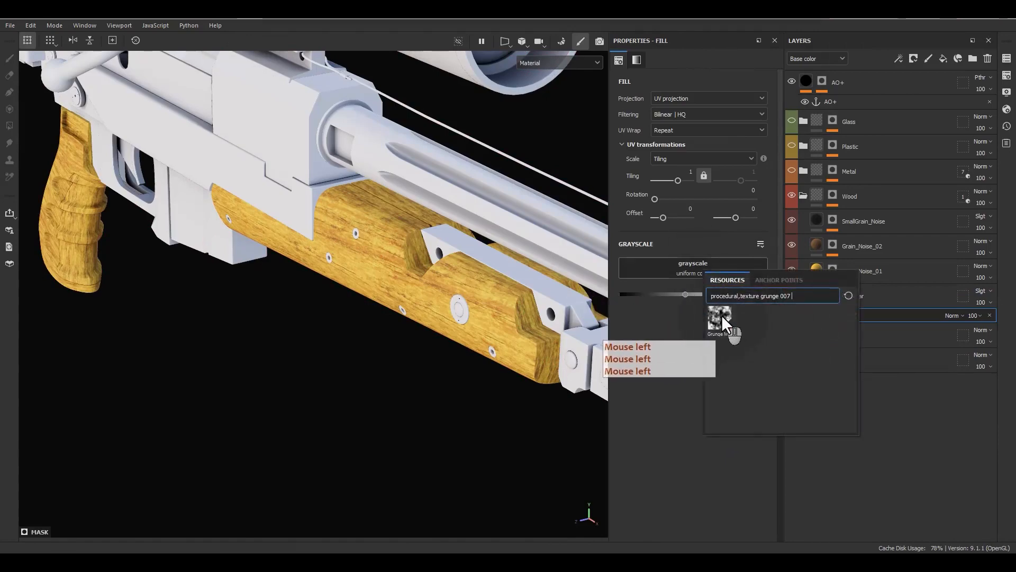
# Display the ColorVar mask on the model and set its Grunge Map 007 tiling to 5
pyautogui.keyDown('alt'); pyautogui.click(833, 295); pyautogui.keyUp('alt')
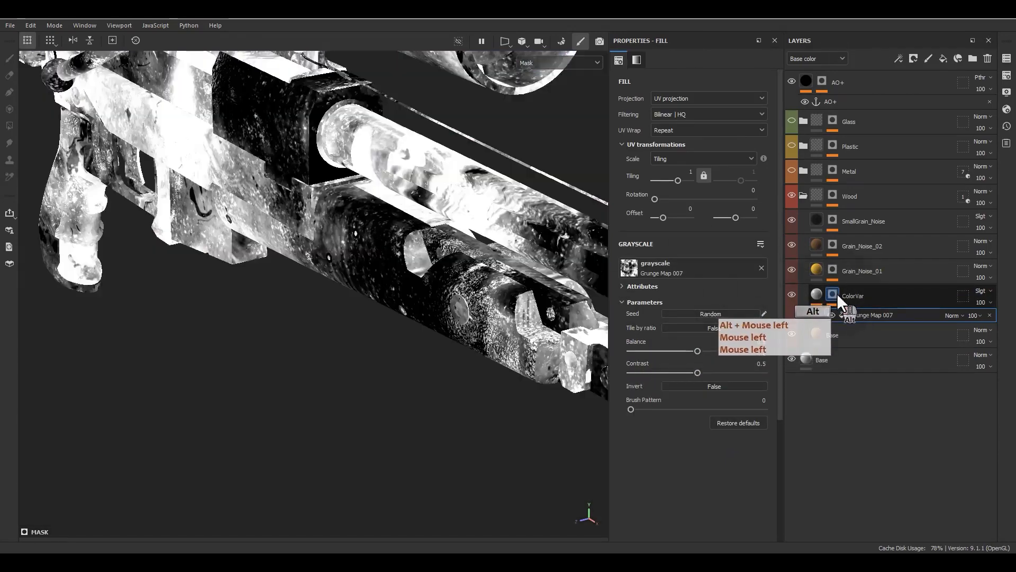
pyautogui.keyDown('alt'); pyautogui.moveTo(593, 297); pyautogui.dragTo(665, 272); pyautogui.keyUp('alt')
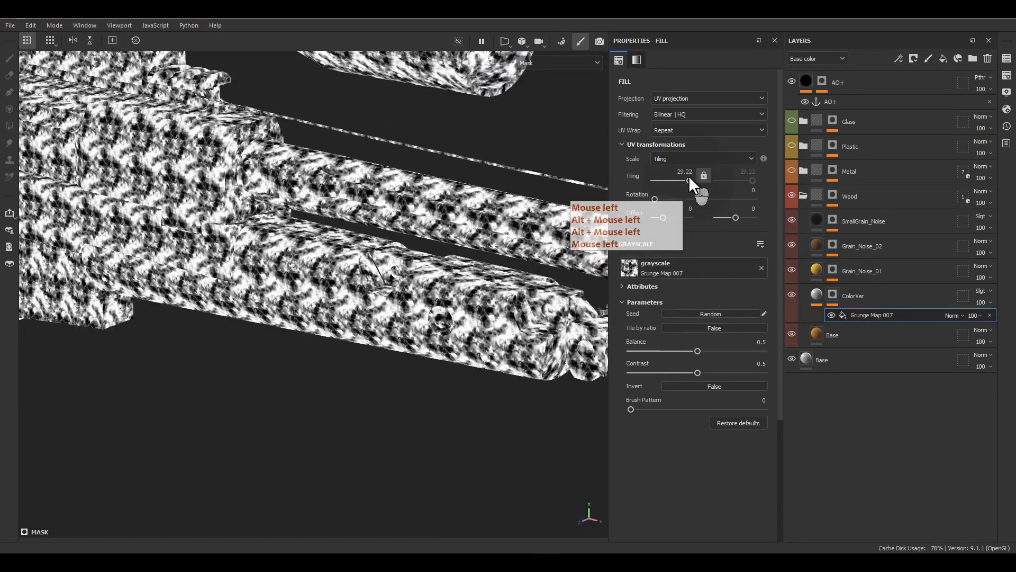
pyautogui.doubleClick(688, 177)
pyautogui.write('5')
pyautogui.press('Return')
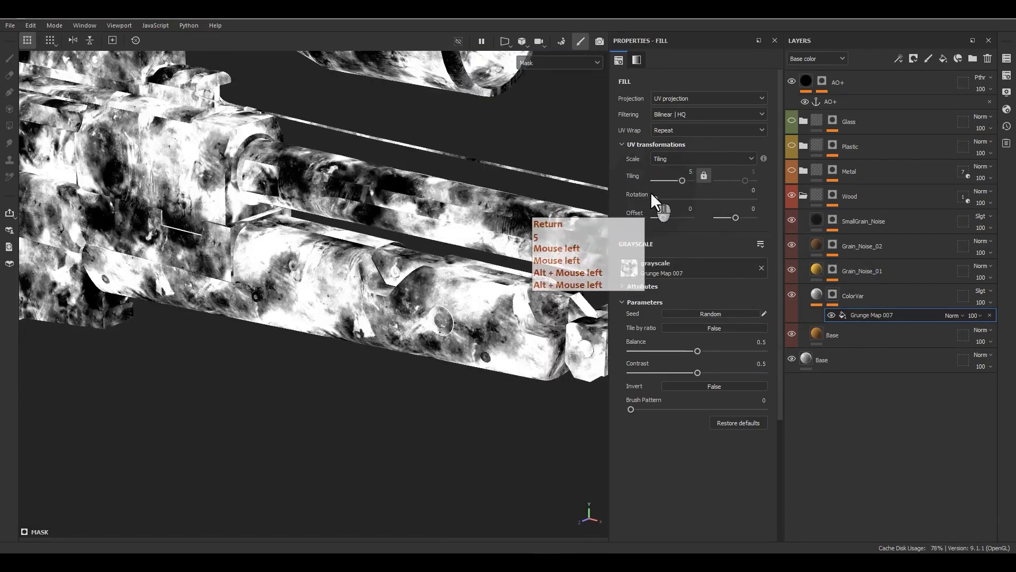
# Set the ColorVar grunge's contrast to 0.73 and balance to 0.33, and randomize its seed
pyautogui.moveTo(694, 372); pyautogui.dragTo(673, 345)
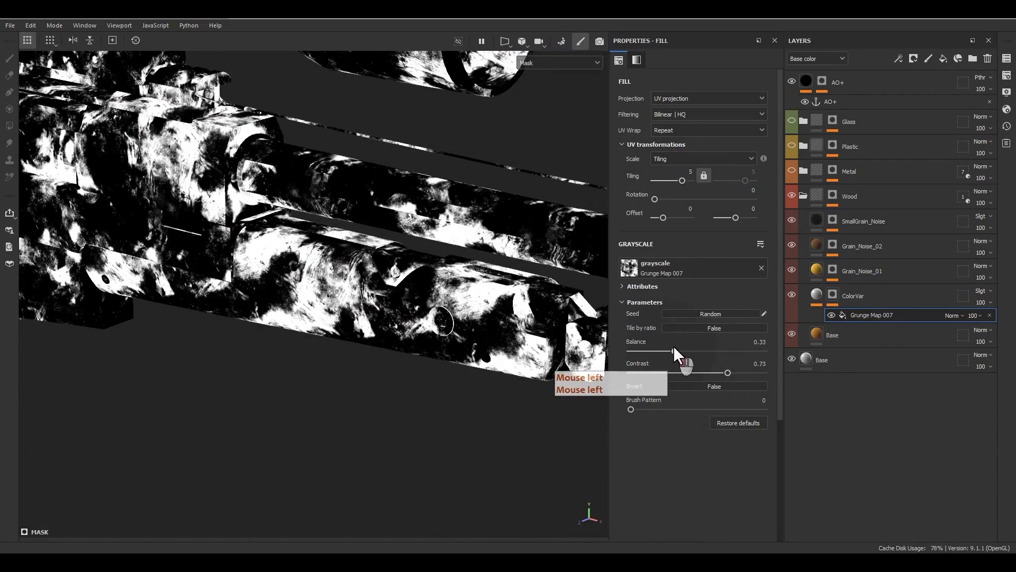
pyautogui.click(701, 313)
pyautogui.click(701, 313)
pyautogui.click(701, 313)
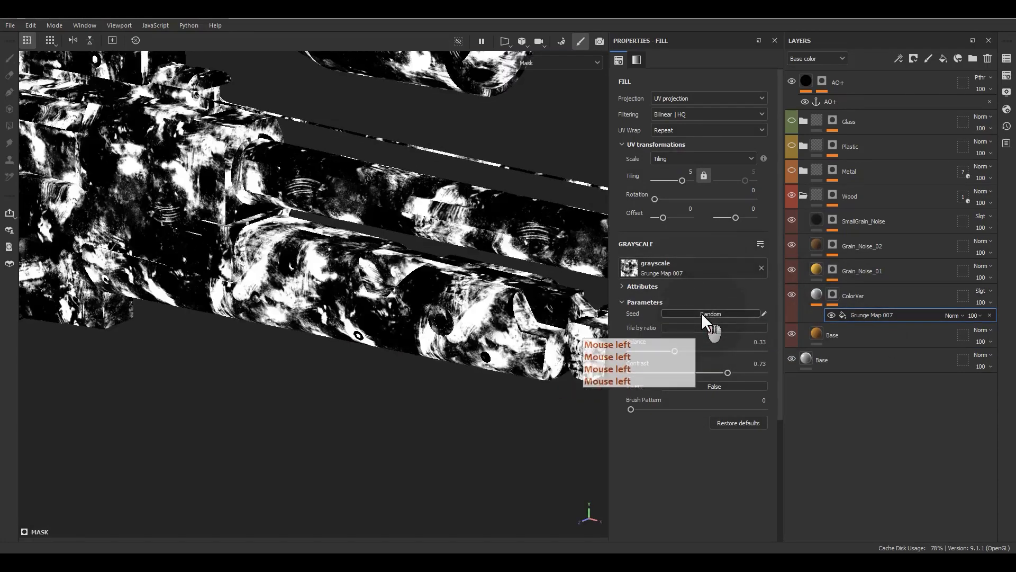
# Try a different lightness and a different hue on the ColorVar layer's HSL Perceptive filter, undoing each change
pyautogui.click(814, 297)
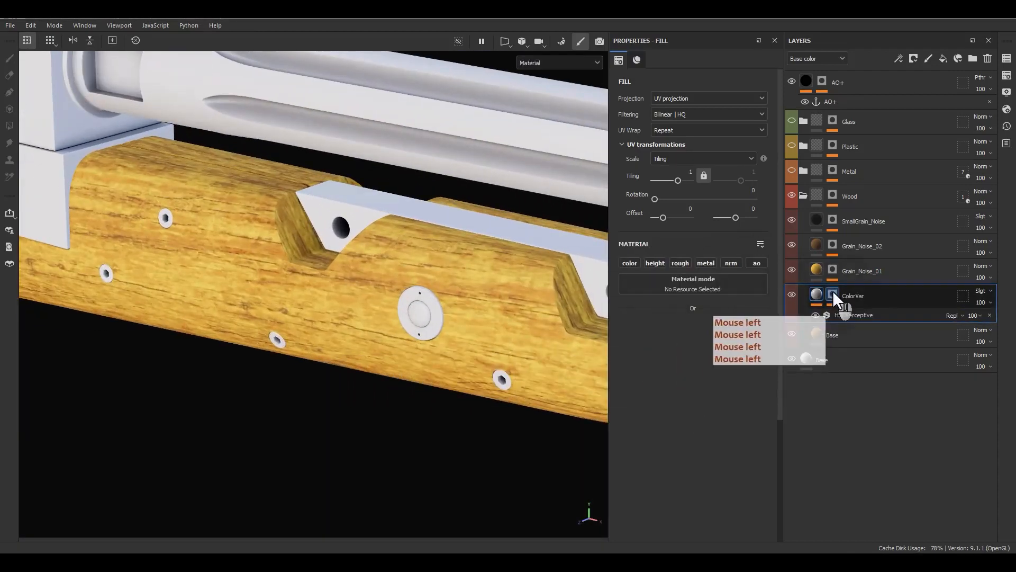
pyautogui.click(847, 315)
pyautogui.moveTo(699, 217); pyautogui.dragTo(733, 215)
pyautogui.hotkey('ctrl', 'z')
pyautogui.moveTo(700, 172); pyautogui.dragTo(654, 172)
pyautogui.hotkey('ctrl', 'z')
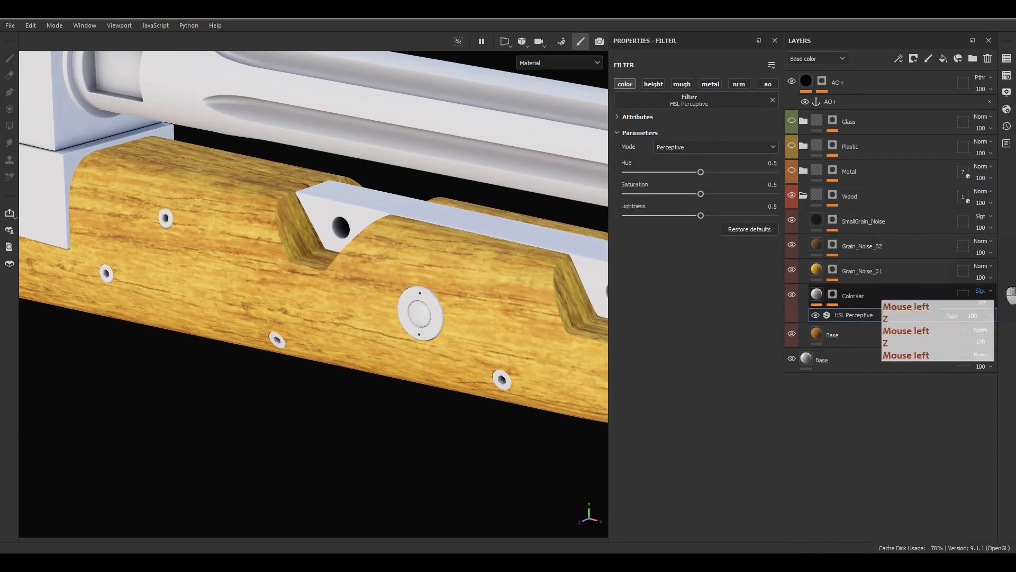
# Change the ColorVar layer's blending mode to Passthrough and its HSL Perceptive filter's blending mode to Soft light
pyautogui.click(1015, 21)
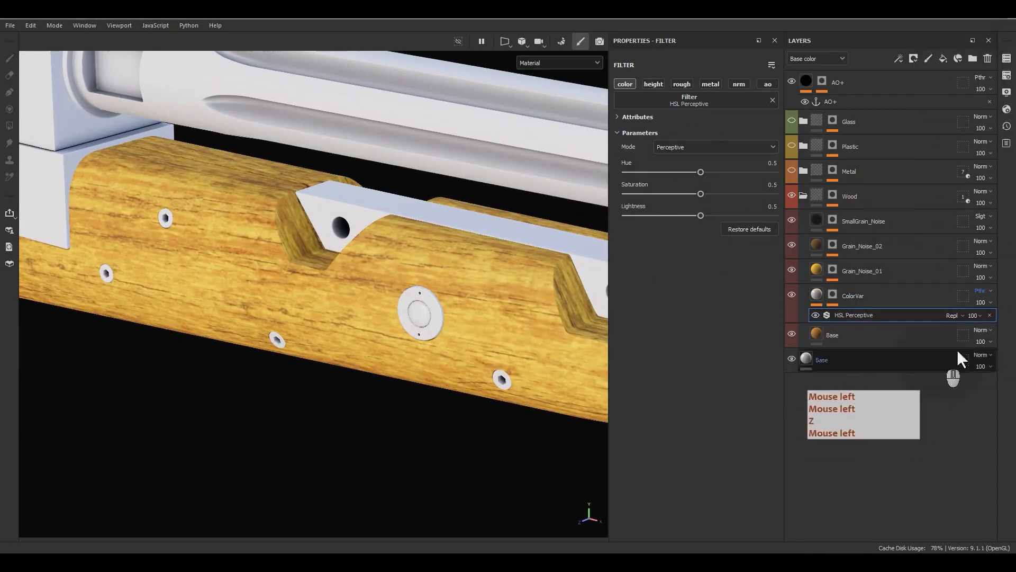
pyautogui.click(954, 315)
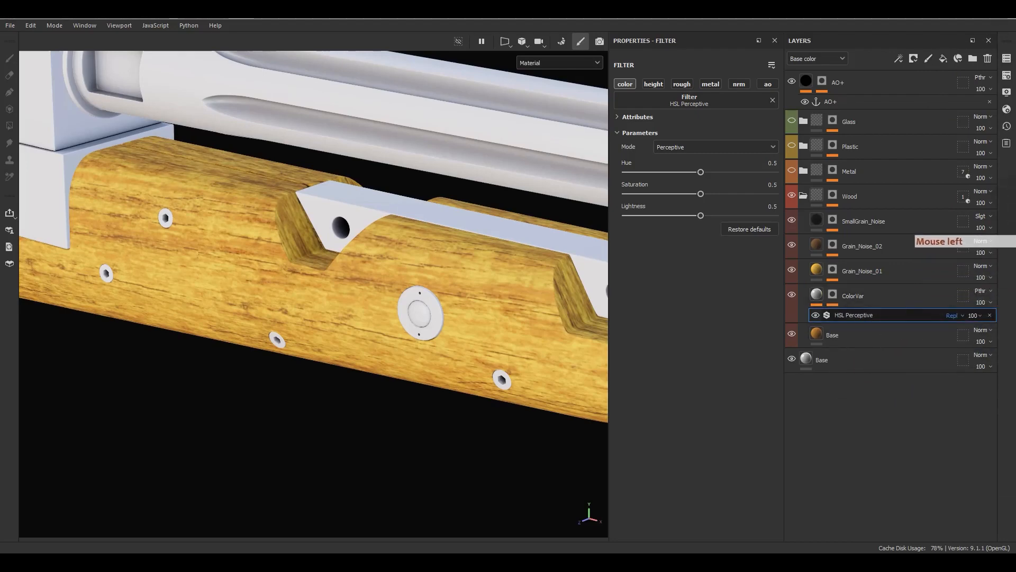
pyautogui.click(973, 275)
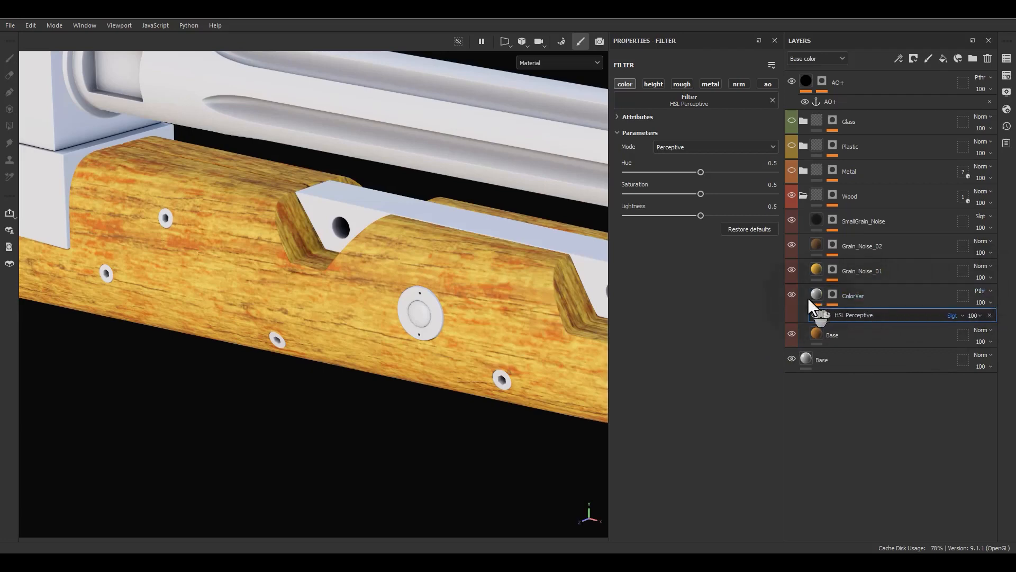
# Try a hue of 0.63 on the ColorVar layer's HSL Perceptive filter and undo it
pyautogui.moveTo(808, 298); pyautogui.dragTo(816, 298)
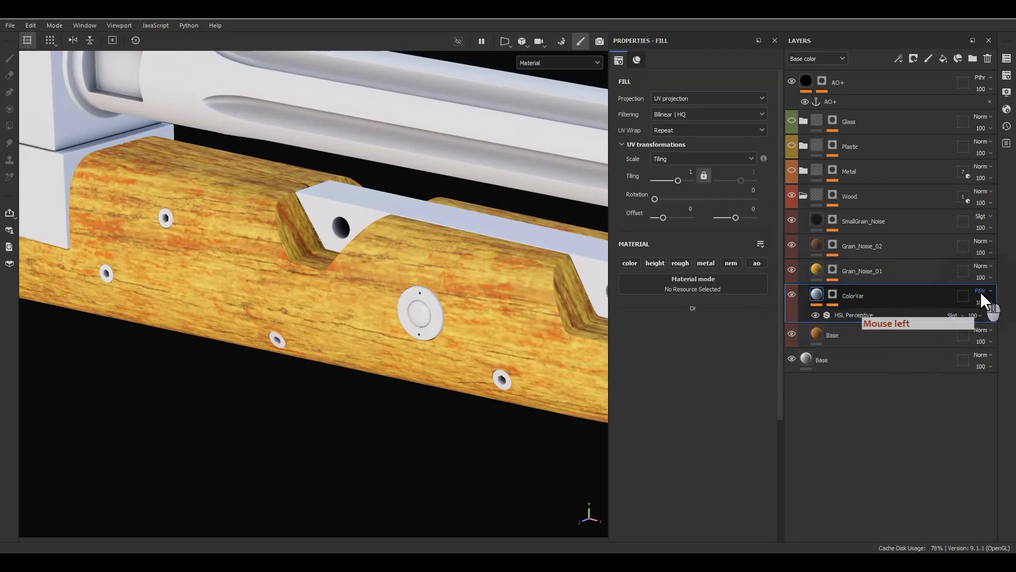
pyautogui.click(855, 316)
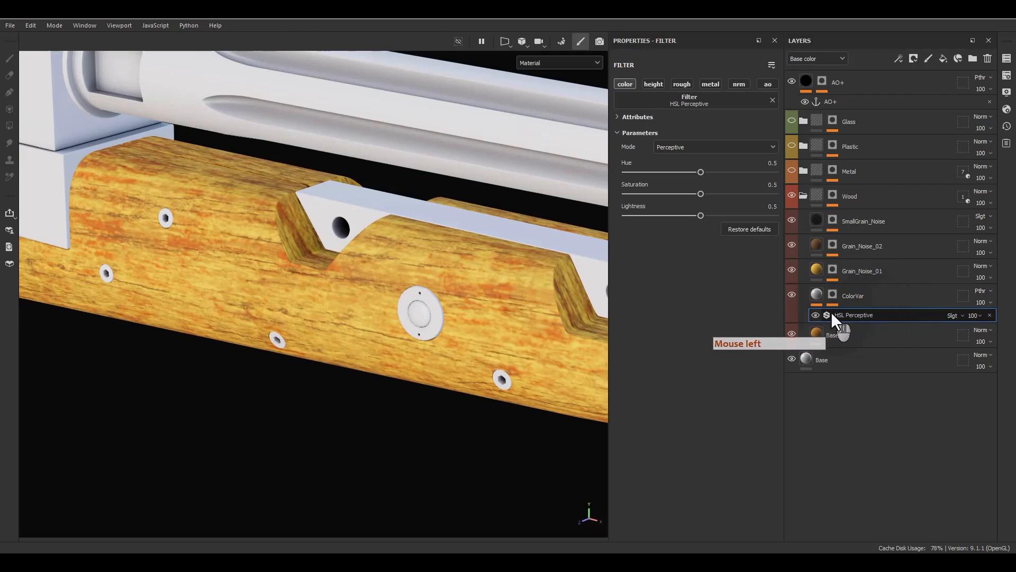
pyautogui.moveTo(701, 172); pyautogui.dragTo(718, 174)
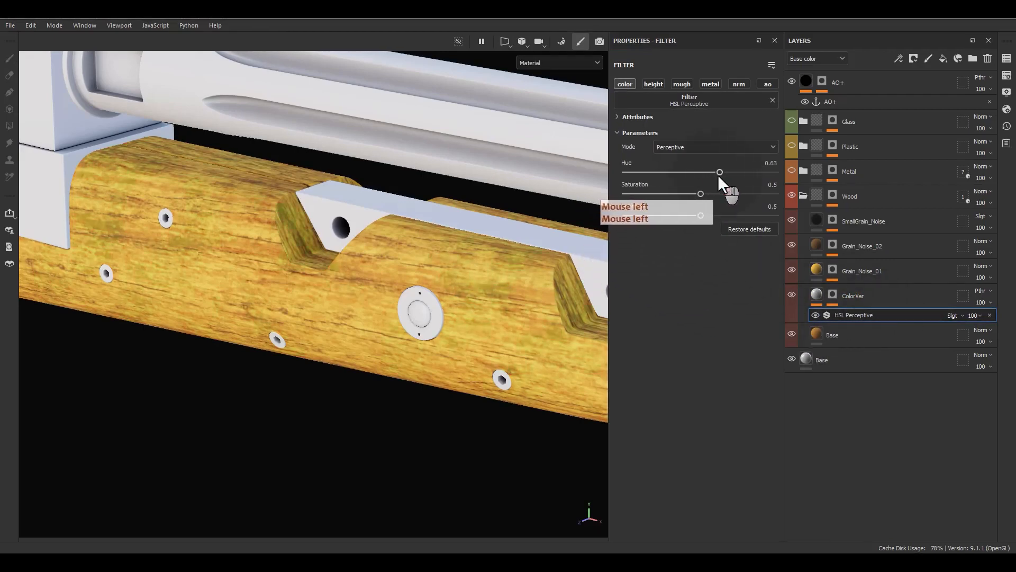
pyautogui.hotkey('ctrl', 'z')
# Set the HSL Perceptive filter's lightness to 0.929, and try a lower saturation but undo it
pyautogui.moveTo(700, 216); pyautogui.dragTo(770, 211)
pyautogui.moveTo(519, 346)
pyautogui.keyDown('alt'); pyautogui.mouseDown()
pyautogui.moveTo(509, 345)
pyautogui.moveTo(522, 348)
pyautogui.mouseUp(); pyautogui.keyUp('alt')
pyautogui.moveTo(688, 215); pyautogui.dragTo(766, 212)
pyautogui.moveTo(701, 194); pyautogui.dragTo(665, 169)
pyautogui.hotkey('ctrl', 'z')
pyautogui.hotkey('ctrl', 'z')
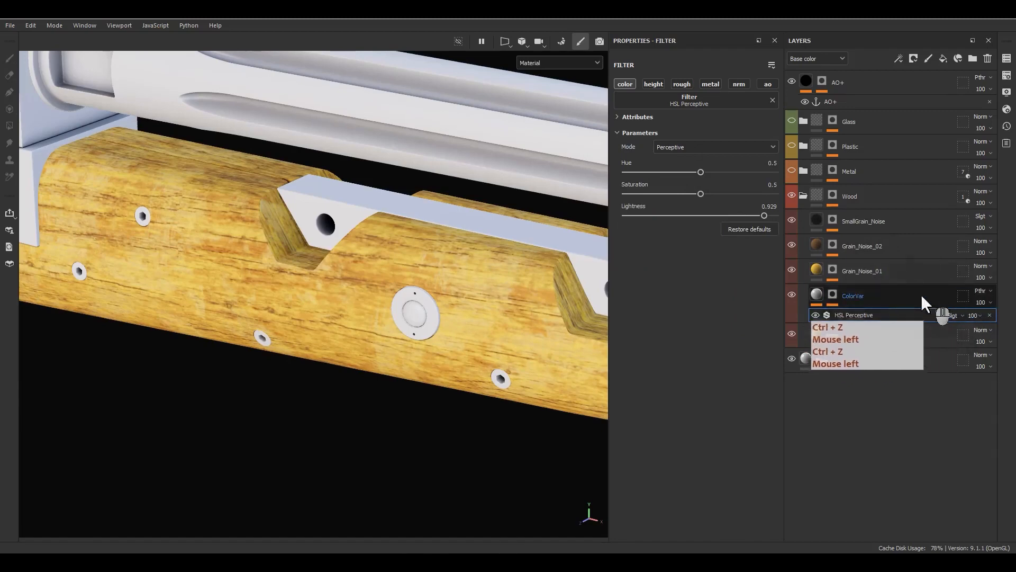
# Set the balance of the ColorVar mask's Grunge Map 007 to 0.49 and randomize its seed
pyautogui.click(833, 293)
pyautogui.click(845, 315)
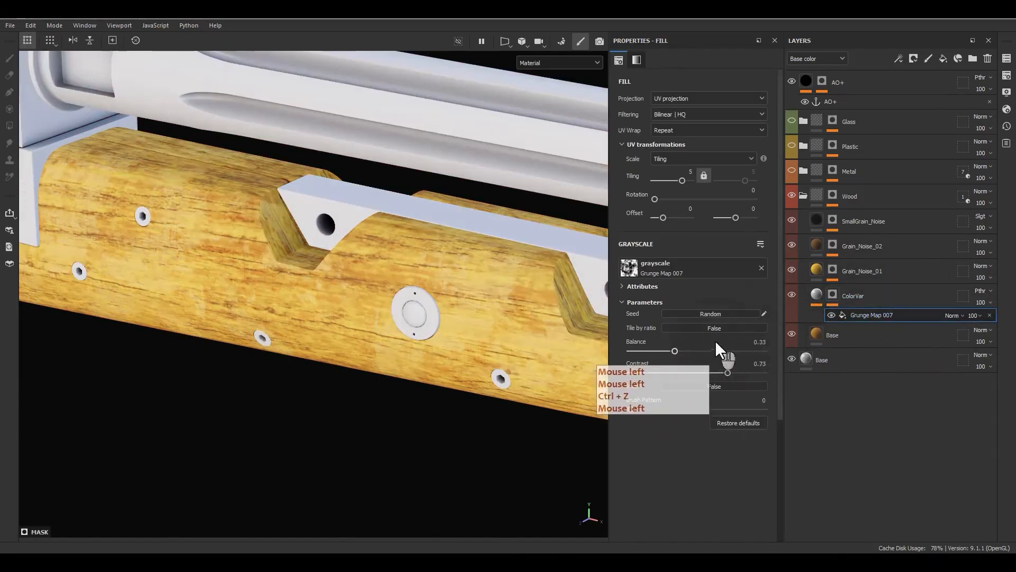
pyautogui.moveTo(678, 347)
pyautogui.mouseDown()
pyautogui.moveTo(723, 348)
pyautogui.moveTo(650, 343)
pyautogui.moveTo(696, 346)
pyautogui.mouseUp()
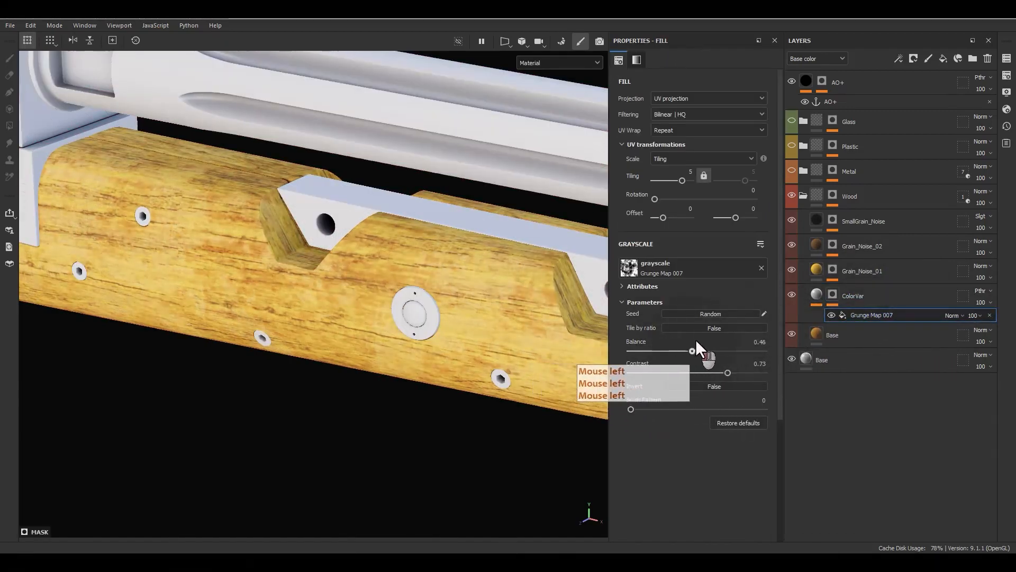
pyautogui.click(707, 316)
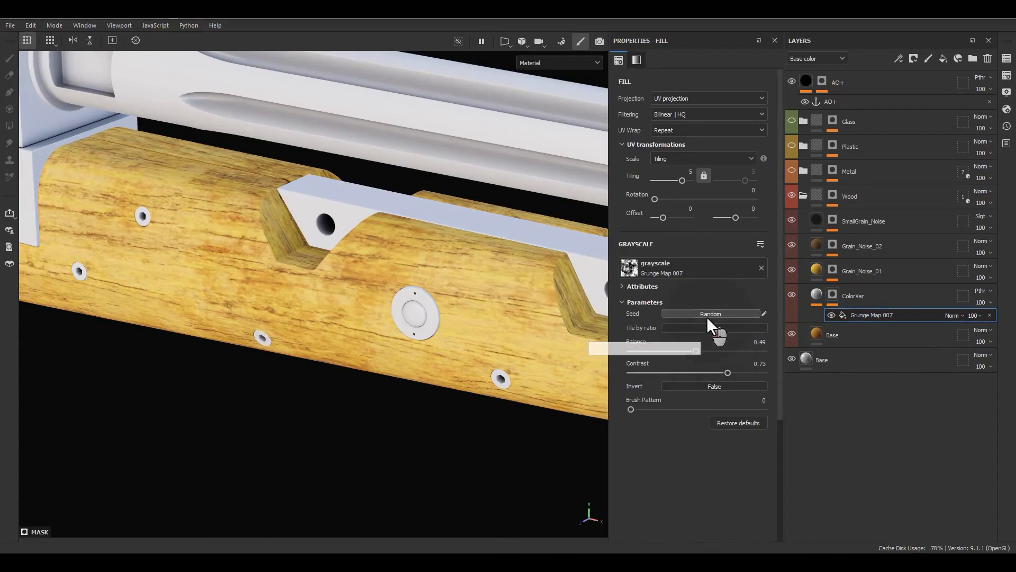
pyautogui.click(707, 316)
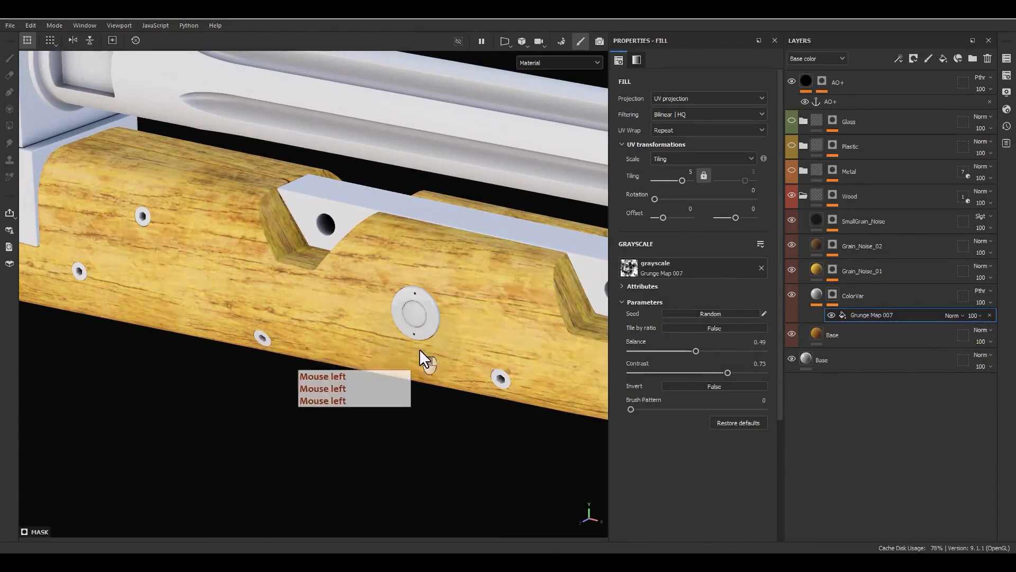
# Examine the wood's color variation on the rifle's stock and grip
pyautogui.keyDown('alt'); pyautogui.moveTo(419, 348); pyautogui.dragTo(443, 335); pyautogui.keyUp('alt')
pyautogui.keyDown('alt'); pyautogui.moveTo(443, 336); pyautogui.dragTo(295, 19, button='right'); pyautogui.keyUp('alt')
pyautogui.keyDown('alt'); pyautogui.moveTo(492, 338); pyautogui.dragTo(383, 240, button='right'); pyautogui.keyUp('alt')
pyautogui.keyDown('alt'); pyautogui.moveTo(164, 278); pyautogui.dragTo(372, 282, button='middle'); pyautogui.keyUp('alt')
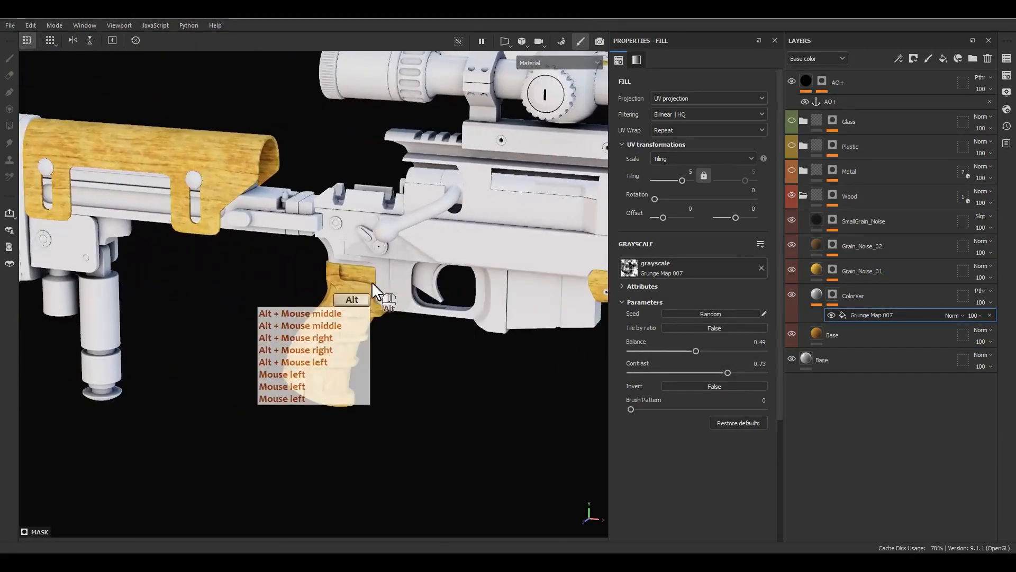
pyautogui.keyDown('alt'); pyautogui.moveTo(372, 281); pyautogui.dragTo(447, 289); pyautogui.keyUp('alt')
pyautogui.keyDown('alt'); pyautogui.moveTo(448, 289); pyautogui.dragTo(275, 477, button='middle'); pyautogui.keyUp('alt')
pyautogui.keyDown('alt'); pyautogui.moveTo(466, 344); pyautogui.dragTo(383, 287, button='right'); pyautogui.keyUp('alt')
pyautogui.keyDown('alt'); pyautogui.moveTo(159, 344); pyautogui.dragTo(294, 300, button='middle'); pyautogui.keyUp('alt')
pyautogui.keyDown('alt'); pyautogui.moveTo(218, 329); pyautogui.dragTo(356, 284, button='middle'); pyautogui.keyUp('alt')
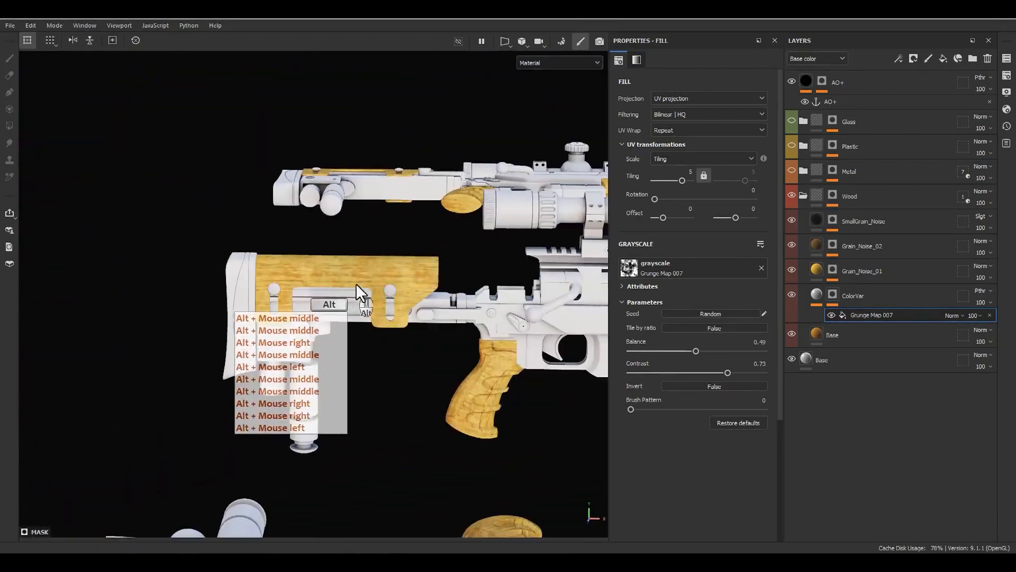
pyautogui.keyDown('alt'); pyautogui.moveTo(356, 284); pyautogui.dragTo(556, 312, button='right'); pyautogui.keyUp('alt')
# Lower the opacity of the Grunge Map 007 fill in the ColorVar mask to about 52
pyautogui.click(973, 315)
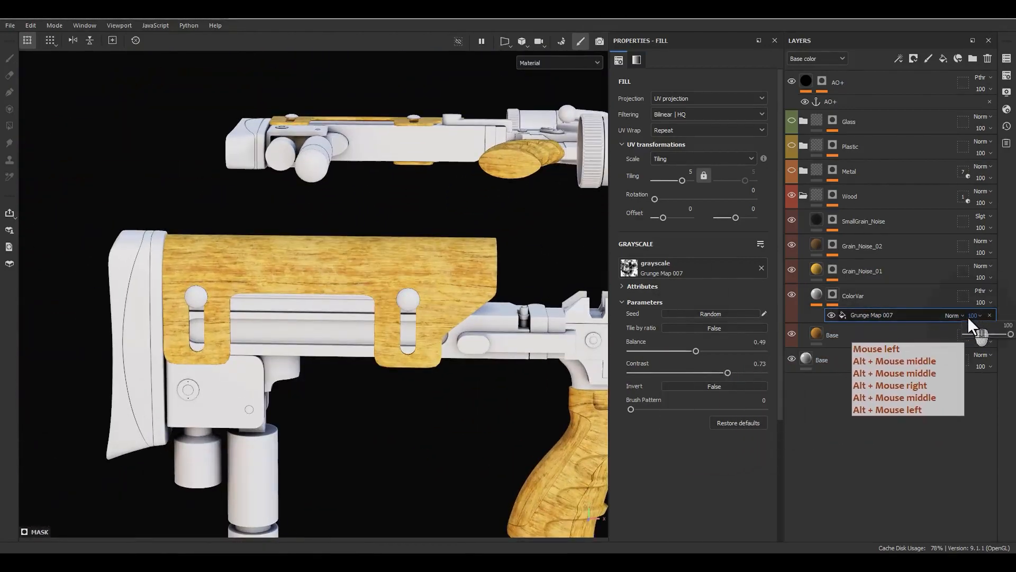
pyautogui.click(835, 299)
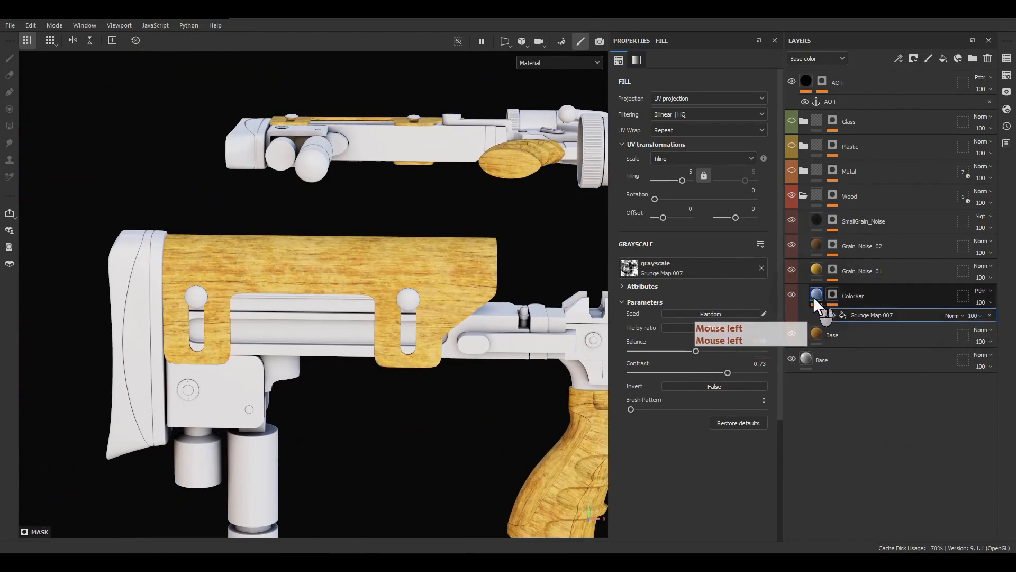
pyautogui.click(814, 295)
pyautogui.click(833, 300)
pyautogui.click(974, 316)
pyautogui.moveTo(993, 333); pyautogui.dragTo(989, 338)
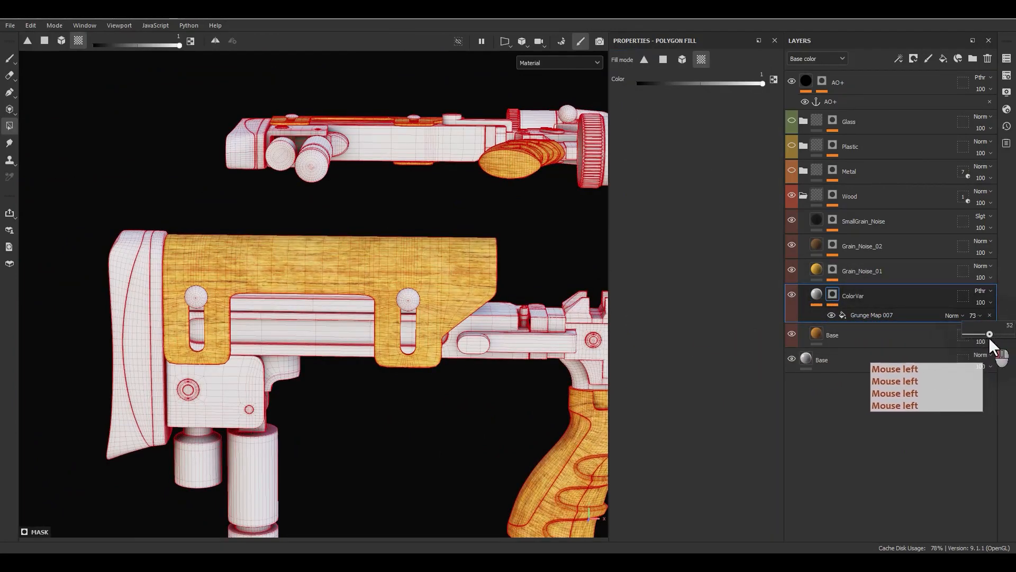
pyautogui.click(818, 296)
# Add a paint layer above SmallGrain_Noise in the Wood folder and name it Color_Control
pyautogui.keyDown('alt'); pyautogui.moveTo(407, 297); pyautogui.dragTo(441, 336); pyautogui.keyUp('alt')
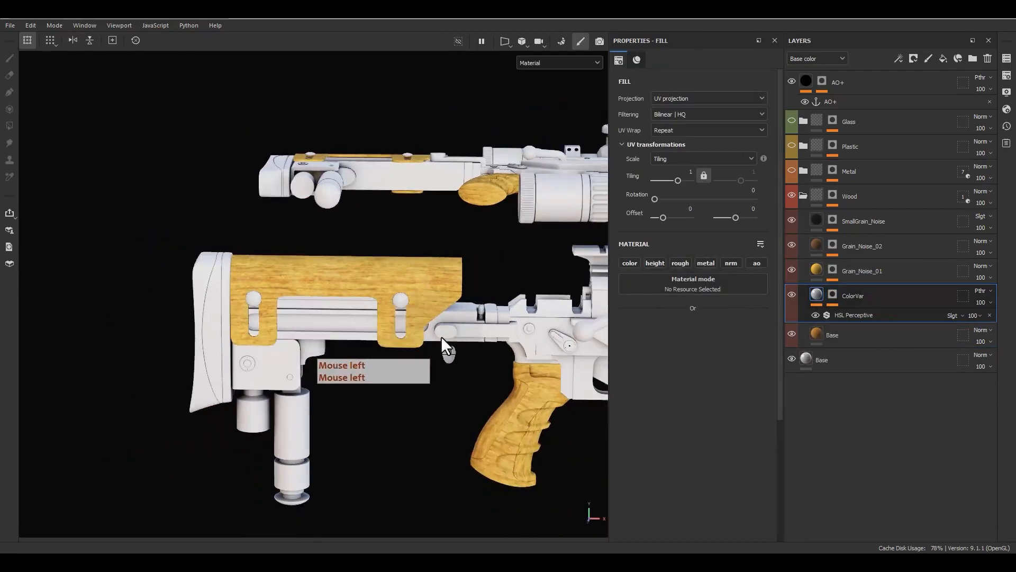
pyautogui.keyDown('alt'); pyautogui.moveTo(440, 335); pyautogui.dragTo(278, 341, button='middle'); pyautogui.keyUp('alt')
pyautogui.keyDown('alt'); pyautogui.moveTo(450, 314); pyautogui.dragTo(339, 318, button='middle'); pyautogui.keyUp('alt')
pyautogui.keyDown('alt'); pyautogui.moveTo(382, 317); pyautogui.dragTo(328, 339); pyautogui.keyUp('alt')
pyautogui.keyDown('alt'); pyautogui.moveTo(328, 339); pyautogui.dragTo(297, 339, button='right'); pyautogui.keyUp('alt')
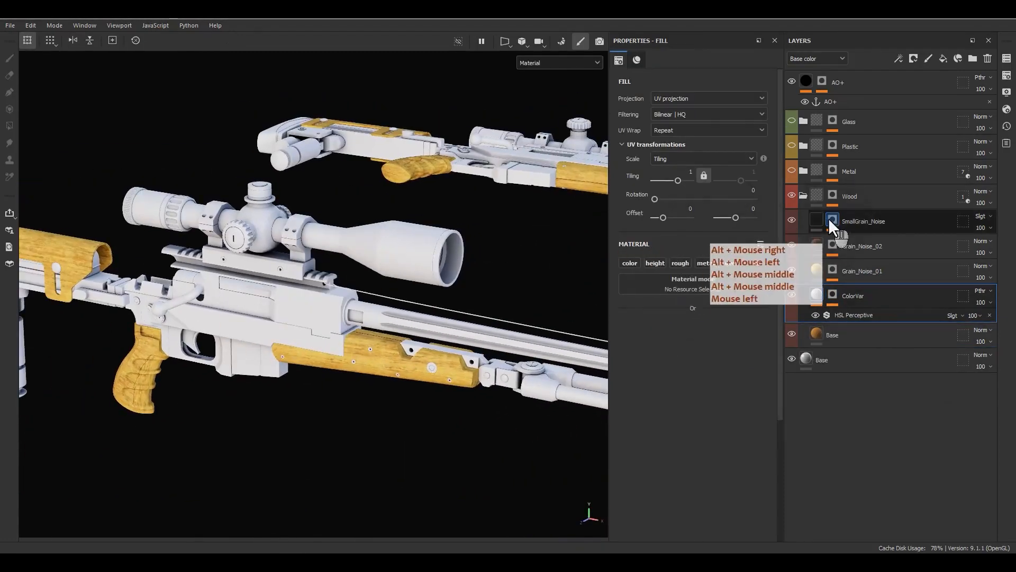
pyautogui.click(828, 218)
pyautogui.click(815, 219)
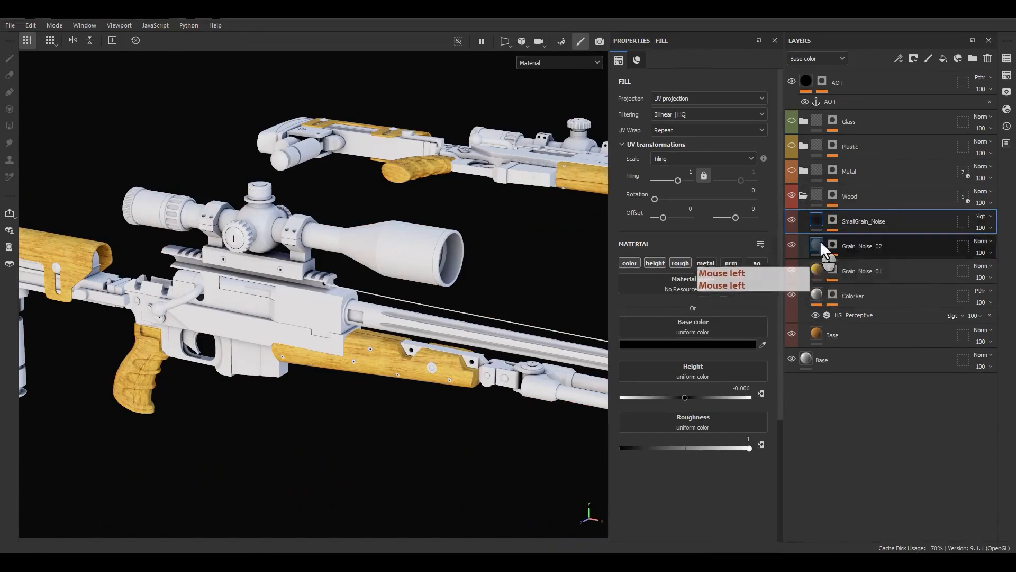
pyautogui.click(927, 58)
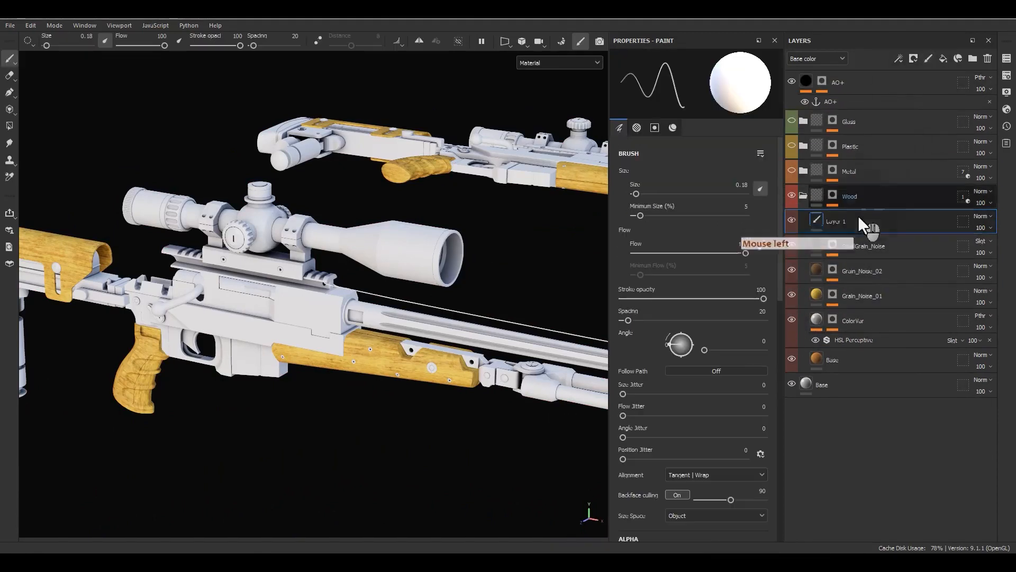
pyautogui.doubleClick(831, 221)
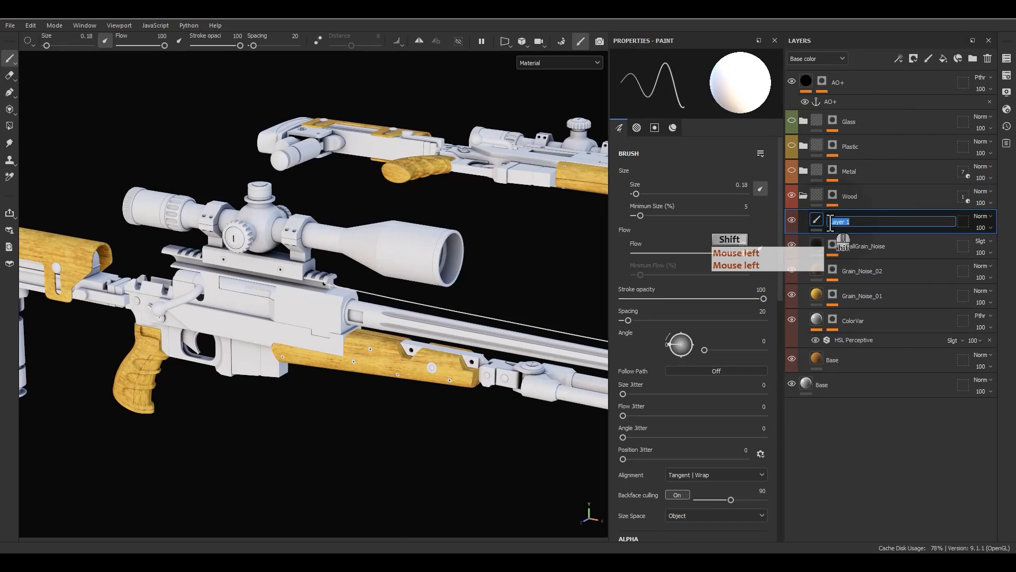
pyautogui.write('Col')
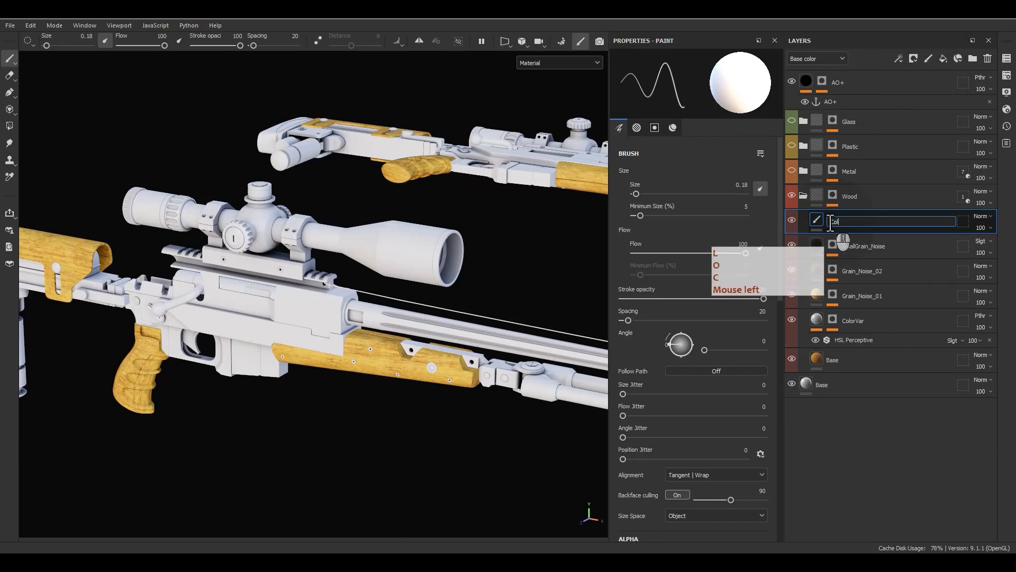
pyautogui.write('or_Control')
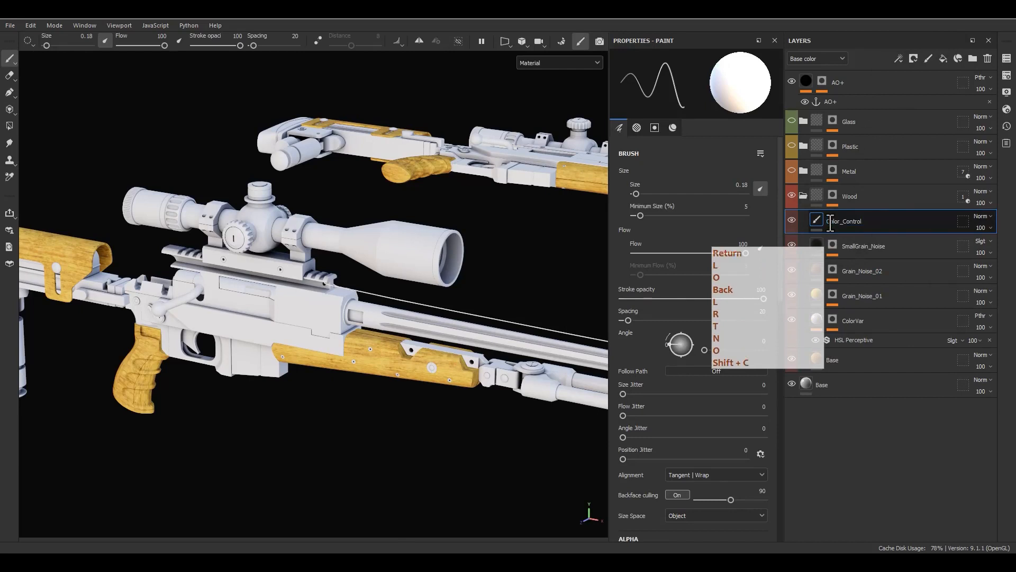
pyautogui.click(847, 220)
# Add a paint layer above the AO+ layer, at the top of the stack, and name it Sharpen
pyautogui.click(874, 91)
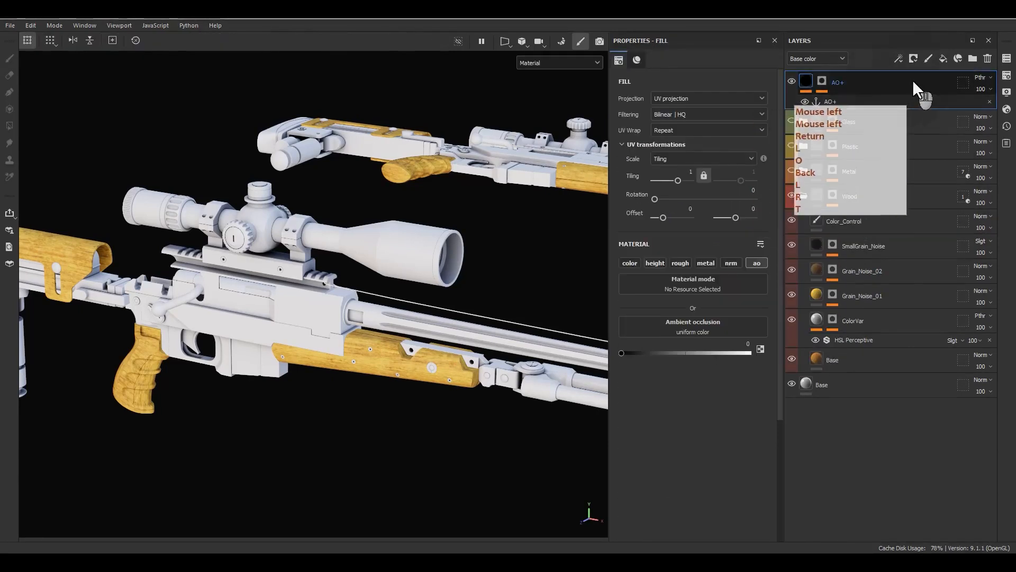
pyautogui.click(929, 58)
pyautogui.doubleClick(815, 82)
pyautogui.write('Sh')
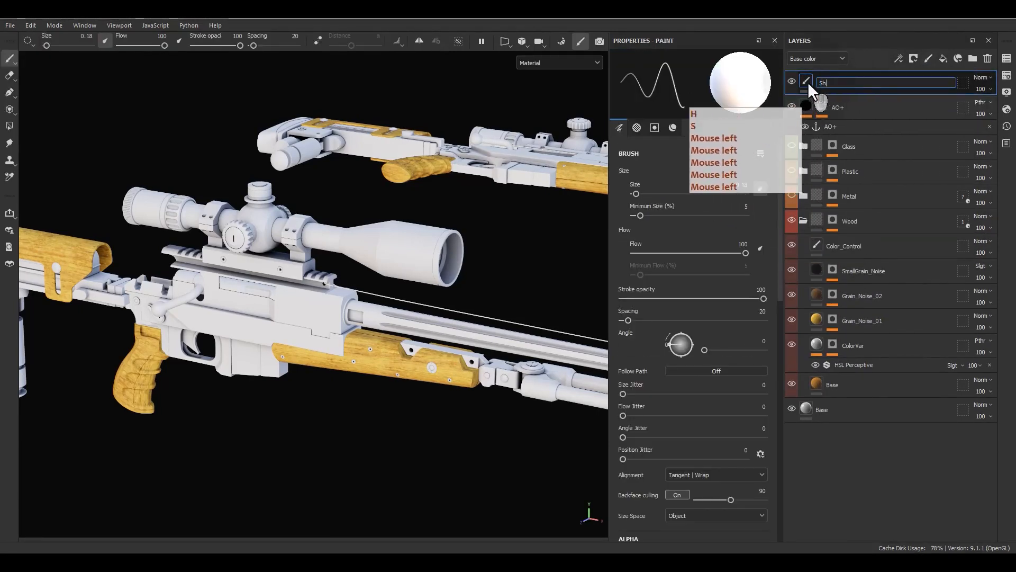
pyautogui.write('arpen')
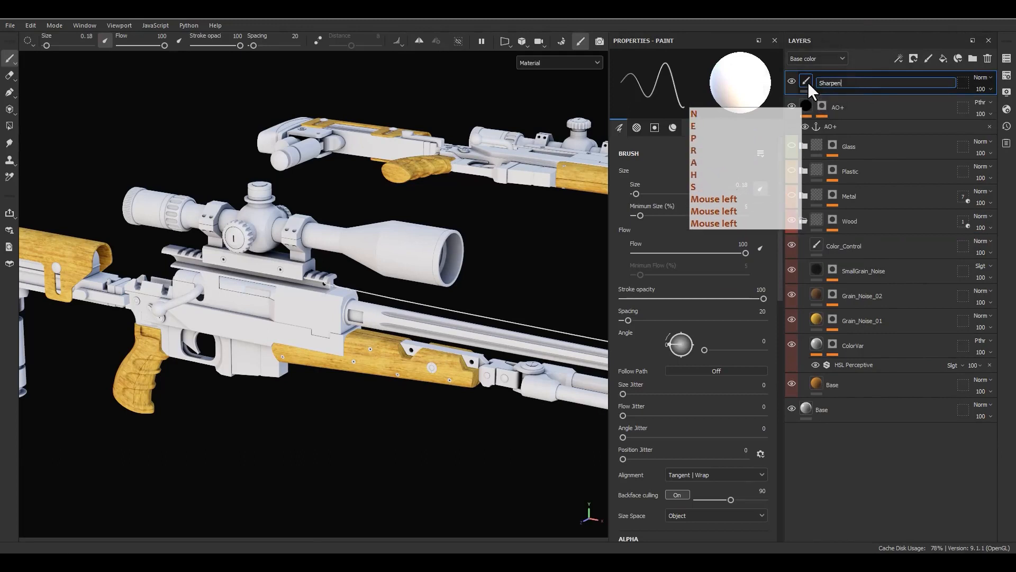
pyautogui.press('Return')
# Set the Sharpen layer's blending mode to Passthrough and apply it to all channels
pyautogui.click(982, 77)
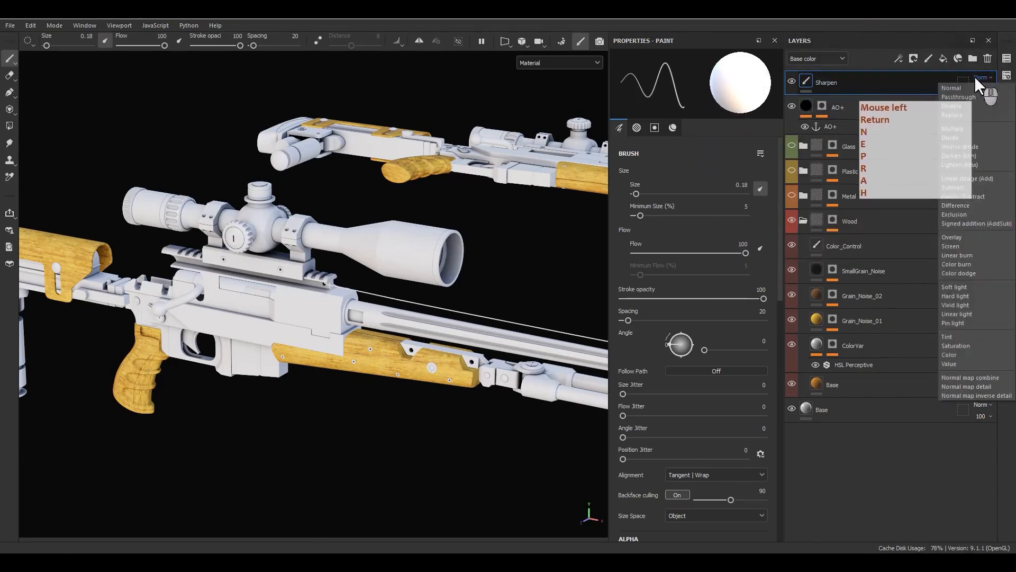
pyautogui.click(961, 96)
pyautogui.rightClick(980, 79)
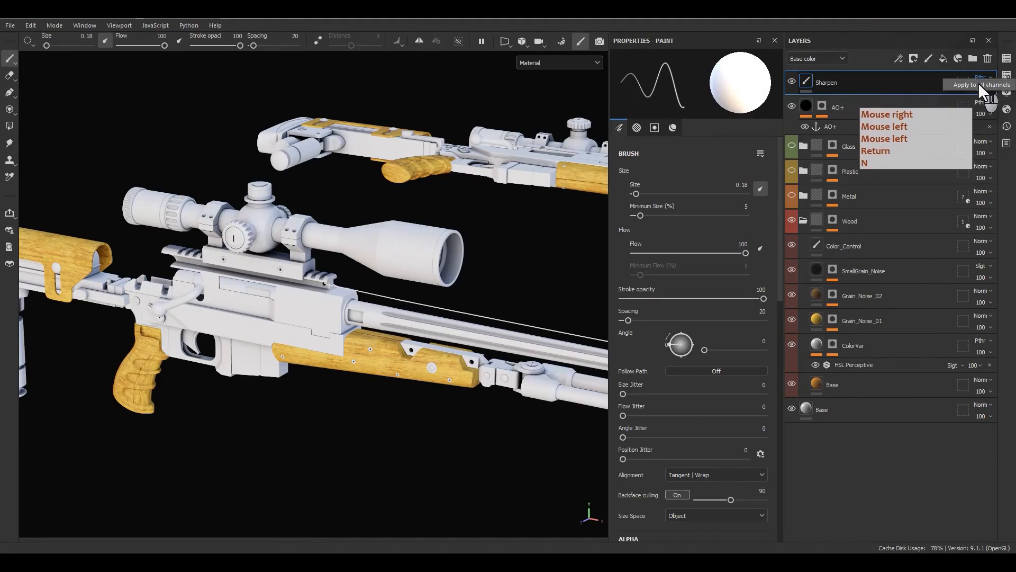
pyautogui.click(979, 84)
# Add an empty filter effect to the Sharpen layer and open its filter selection
pyautogui.rightClick(851, 74)
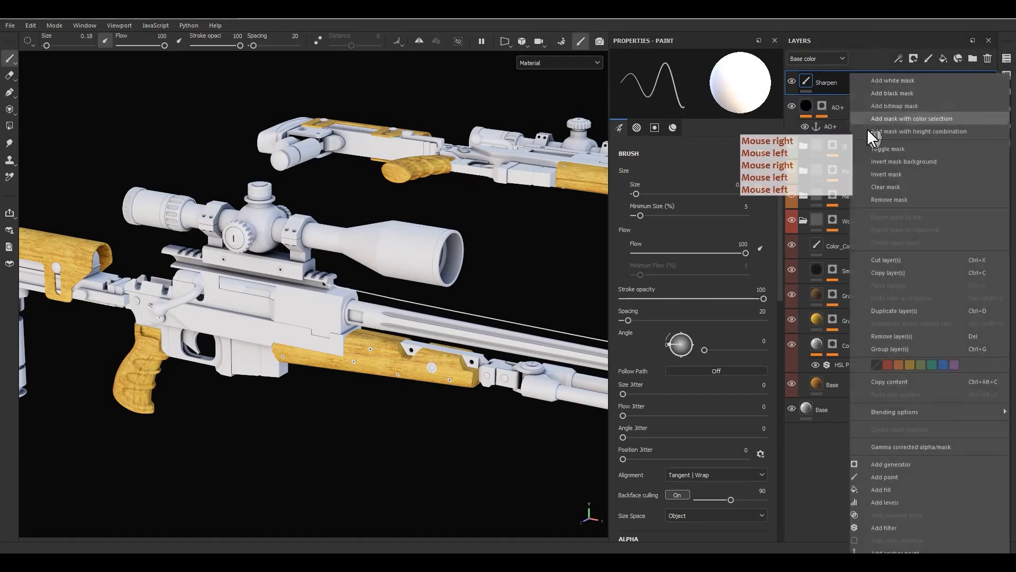
pyautogui.click(882, 524)
pyautogui.click(702, 96)
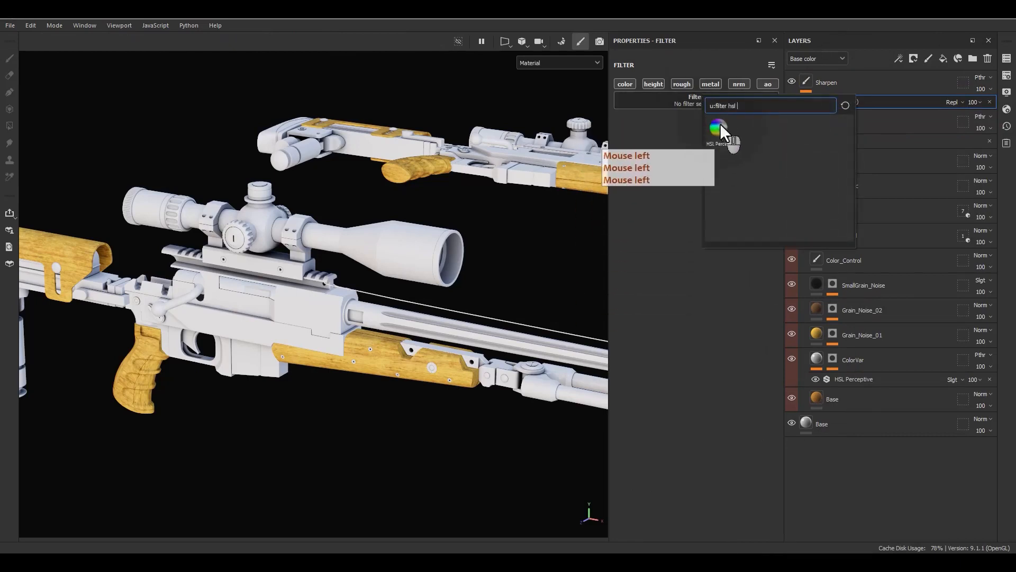
# Search the available filters for the sharpening filter and assign Sharpen to the Sharpen layer's filter effect
pyautogui.doubleClick(729, 105)
pyautogui.write('shar')
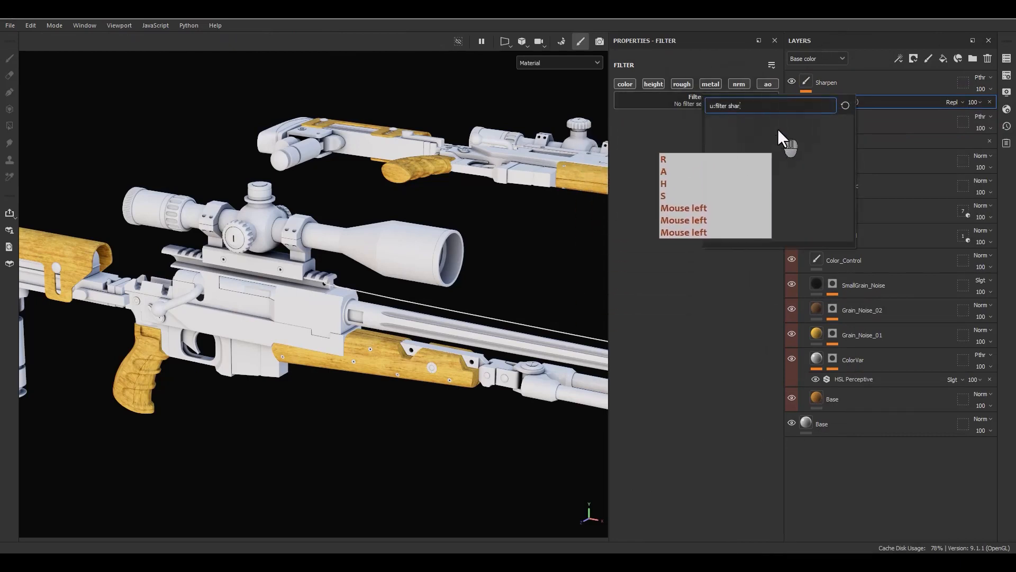
pyautogui.press('BackSpace')
pyautogui.write('p')
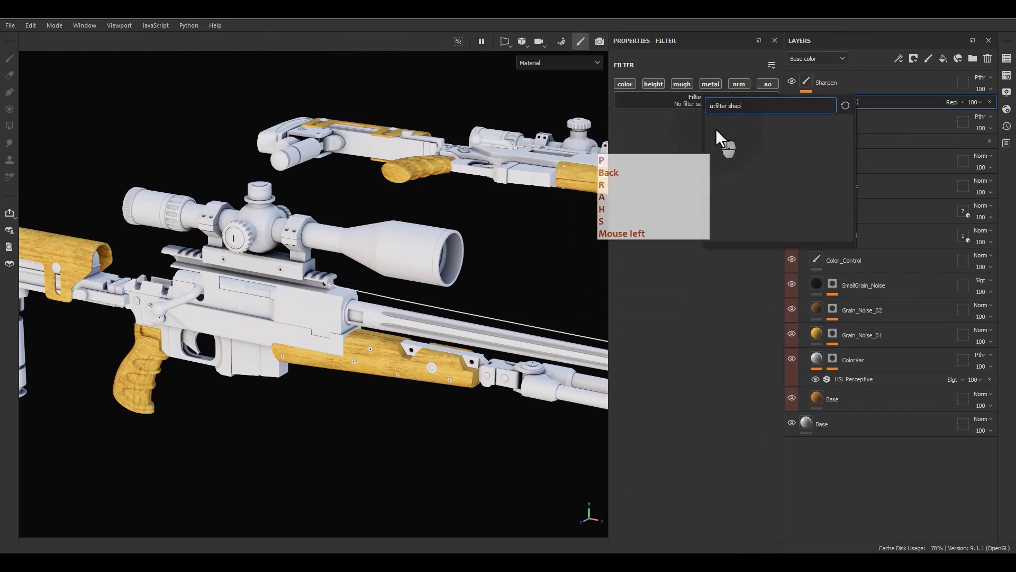
pyautogui.write('enl')
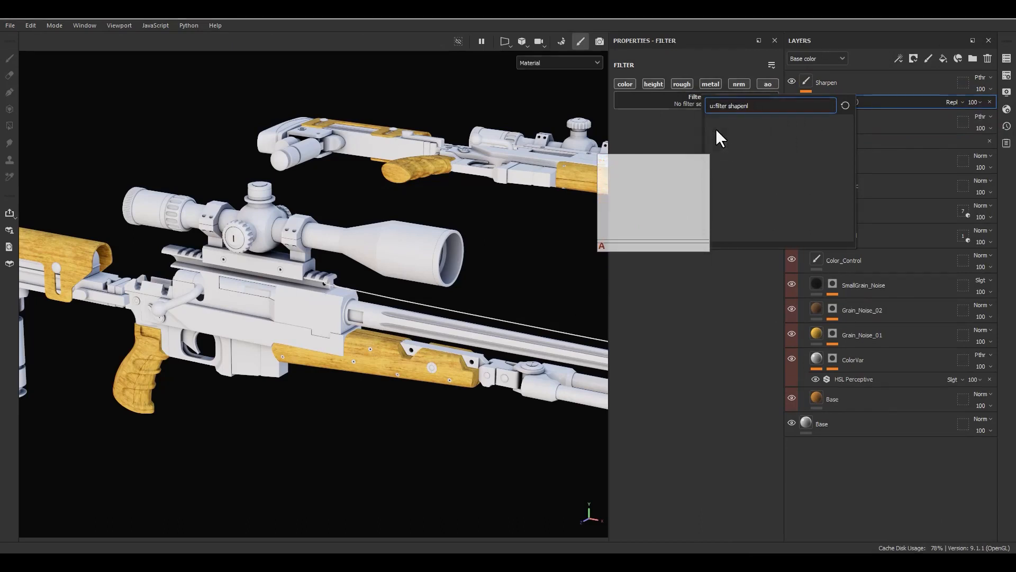
pyautogui.press('BackSpace')
pyautogui.press('BackSpace')
pyautogui.press('BackSpace')
pyautogui.press('BackSpace')
pyautogui.press('BackSpace')
pyautogui.press('BackSpace')
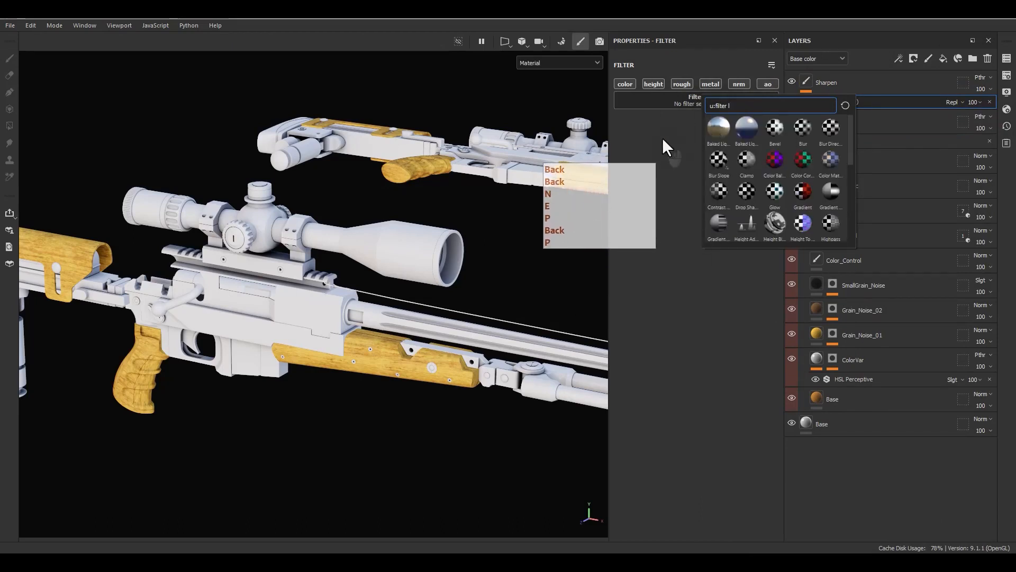
pyautogui.write('sha')
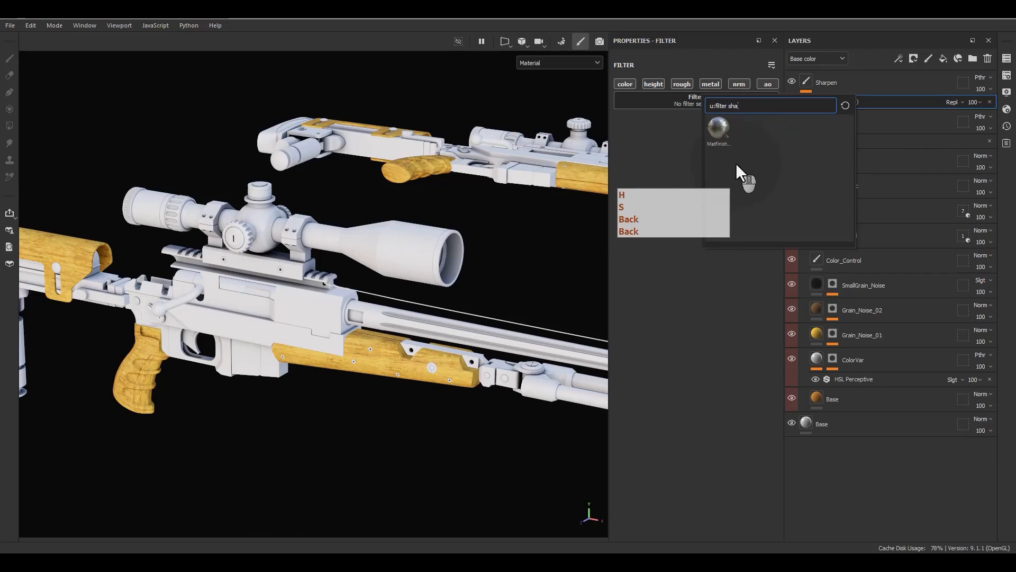
pyautogui.write('l')
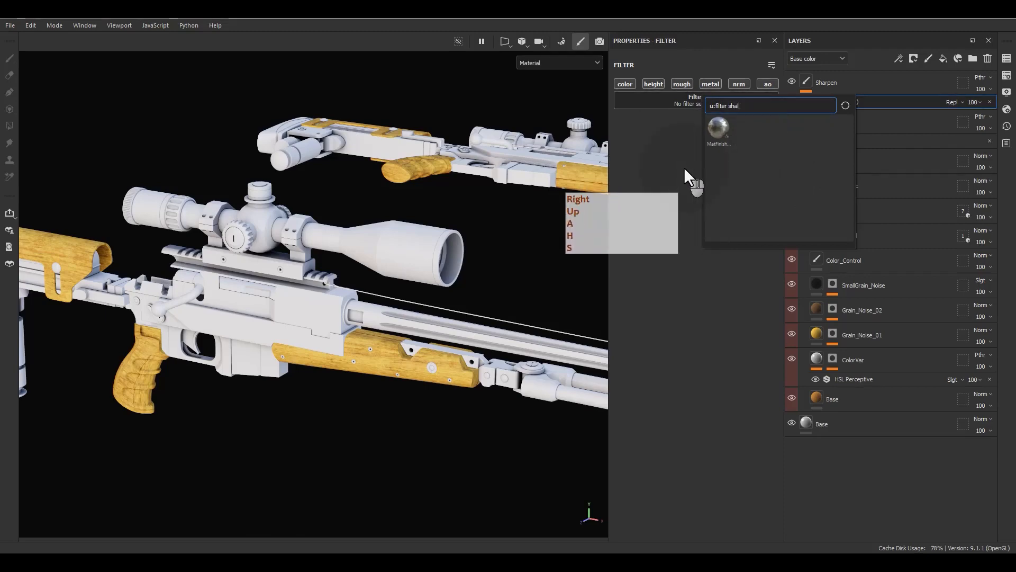
pyautogui.press('BackSpace')
pyautogui.click(714, 158)
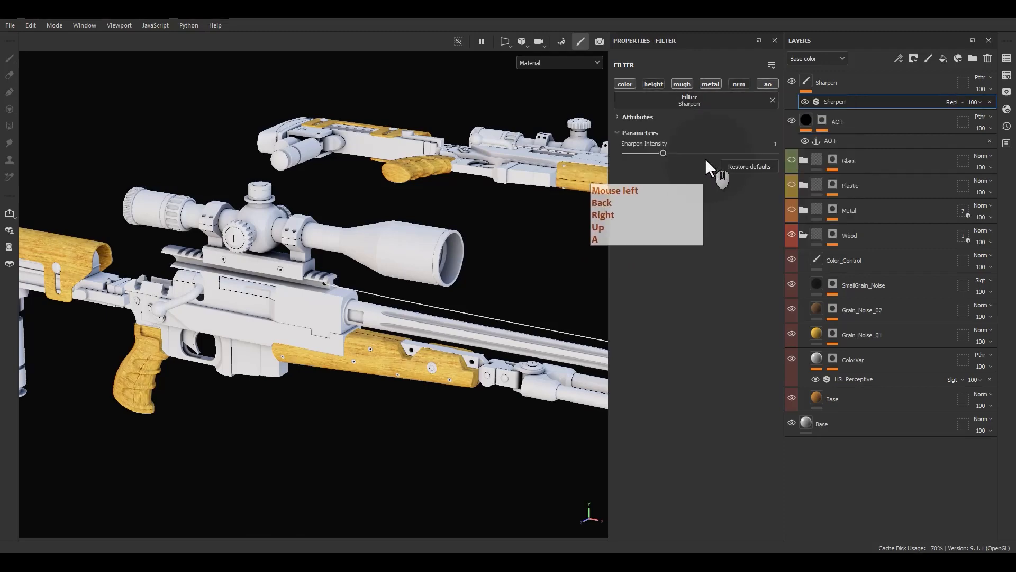
pyautogui.scroll(3, 332, 409)
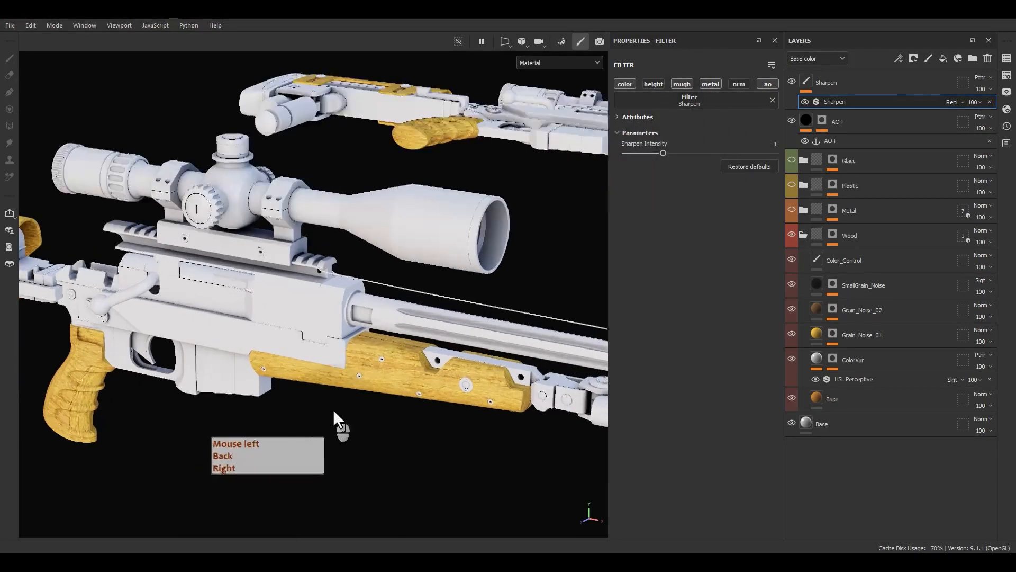
# Set the Sharpen filter's intensity to 0.35
pyautogui.scroll(3, 336, 409)
pyautogui.keyDown('alt'); pyautogui.moveTo(360, 405); pyautogui.dragTo(340, 396, button='middle'); pyautogui.keyUp('alt')
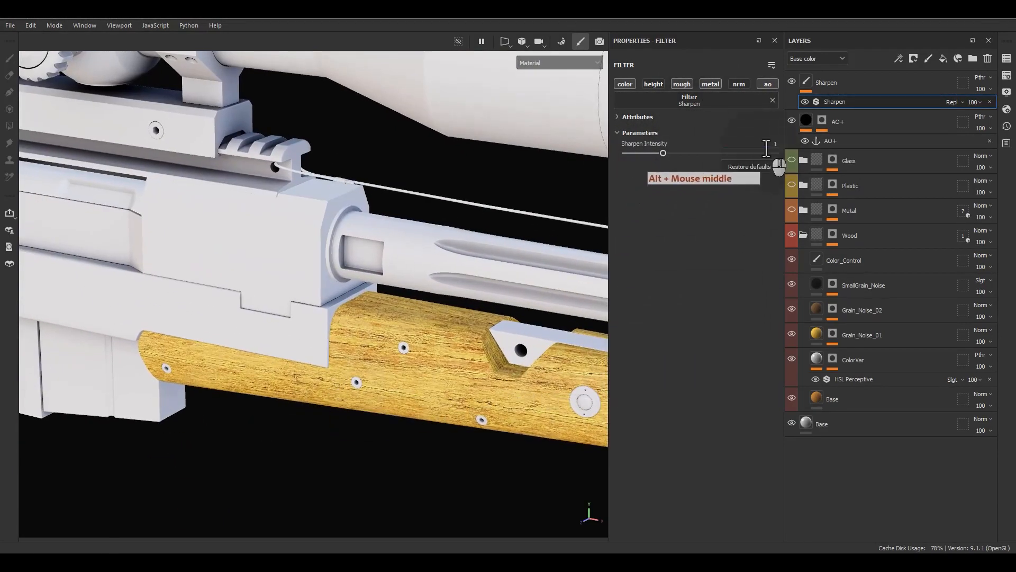
pyautogui.click(742, 143)
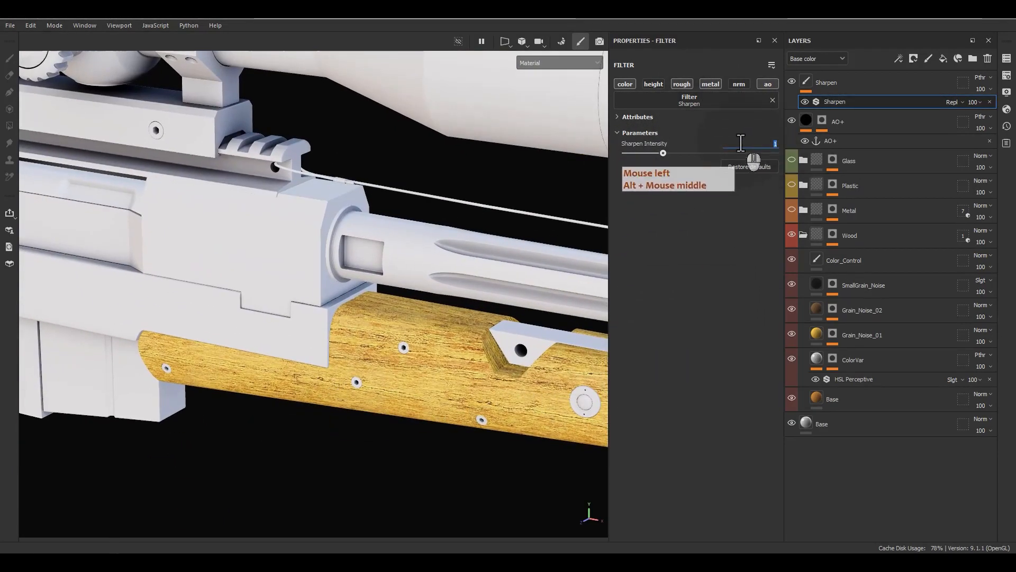
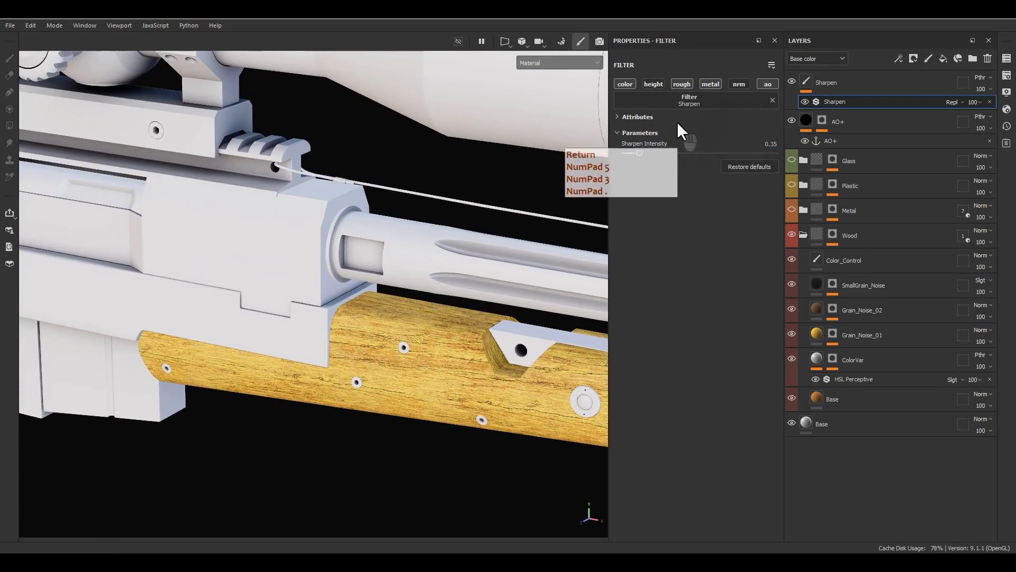
# Examine the sharpened wood grain on the handguard and grip up close and from several angles
pyautogui.keyDown('alt'); pyautogui.moveTo(522, 336); pyautogui.dragTo(275, 240, button='middle'); pyautogui.keyUp('alt')
pyautogui.keyDown('alt'); pyautogui.moveTo(275, 240); pyautogui.dragTo(317, 335); pyautogui.keyUp('alt')
pyautogui.keyDown('alt'); pyautogui.moveTo(318, 336); pyautogui.dragTo(545, 310, button='middle'); pyautogui.keyUp('alt')
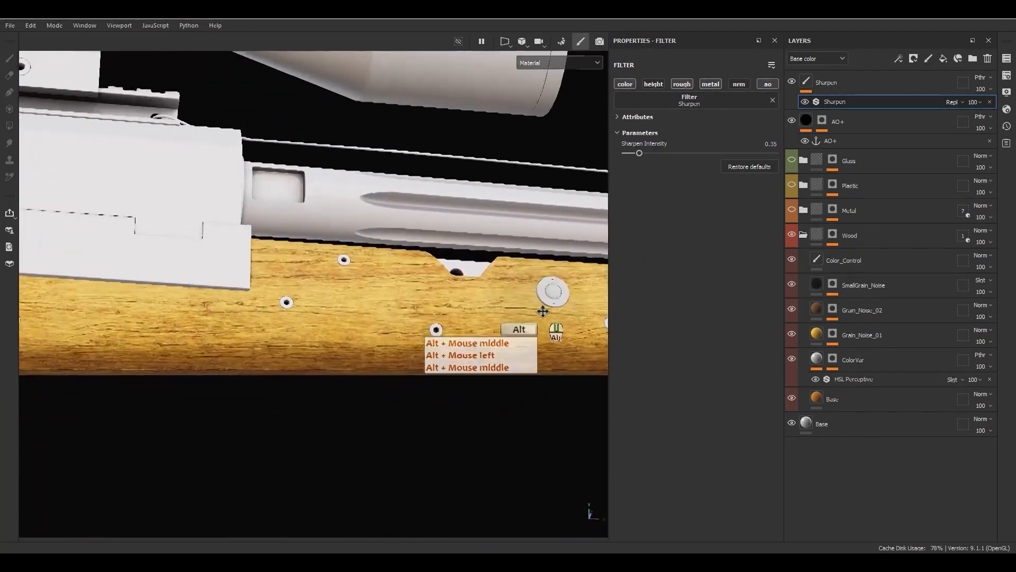
pyautogui.keyDown('alt'); pyautogui.moveTo(237, 317); pyautogui.dragTo(508, 274, button='middle'); pyautogui.keyUp('alt')
pyautogui.keyDown('alt'); pyautogui.moveTo(255, 299); pyautogui.dragTo(83, 290, button='middle'); pyautogui.keyUp('alt')
pyautogui.keyDown('alt'); pyautogui.moveTo(540, 281); pyautogui.dragTo(358, 263, button='middle'); pyautogui.keyUp('alt')
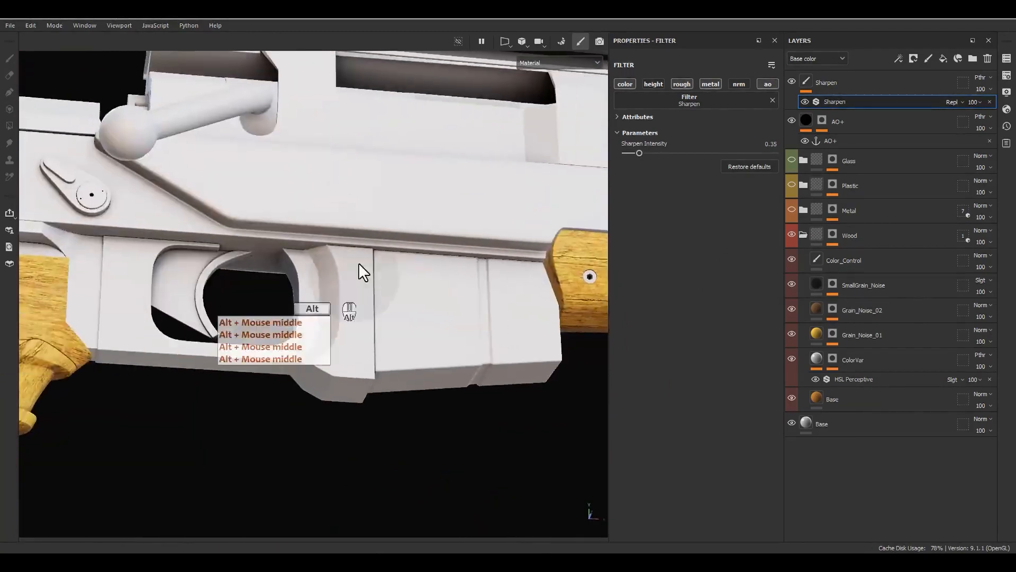
pyautogui.keyDown('alt'); pyautogui.moveTo(358, 263); pyautogui.dragTo(370, 267, button='right'); pyautogui.keyUp('alt')
pyautogui.keyDown('alt'); pyautogui.moveTo(578, 281); pyautogui.dragTo(278, 258, button='middle'); pyautogui.keyUp('alt')
pyautogui.keyDown('alt'); pyautogui.moveTo(493, 286); pyautogui.dragTo(373, 303); pyautogui.keyUp('alt')
pyautogui.keyDown('alt'); pyautogui.moveTo(577, 261); pyautogui.dragTo(392, 279, button='middle'); pyautogui.keyUp('alt')
pyautogui.keyDown('alt'); pyautogui.moveTo(392, 278); pyautogui.dragTo(435, 270); pyautogui.keyUp('alt')
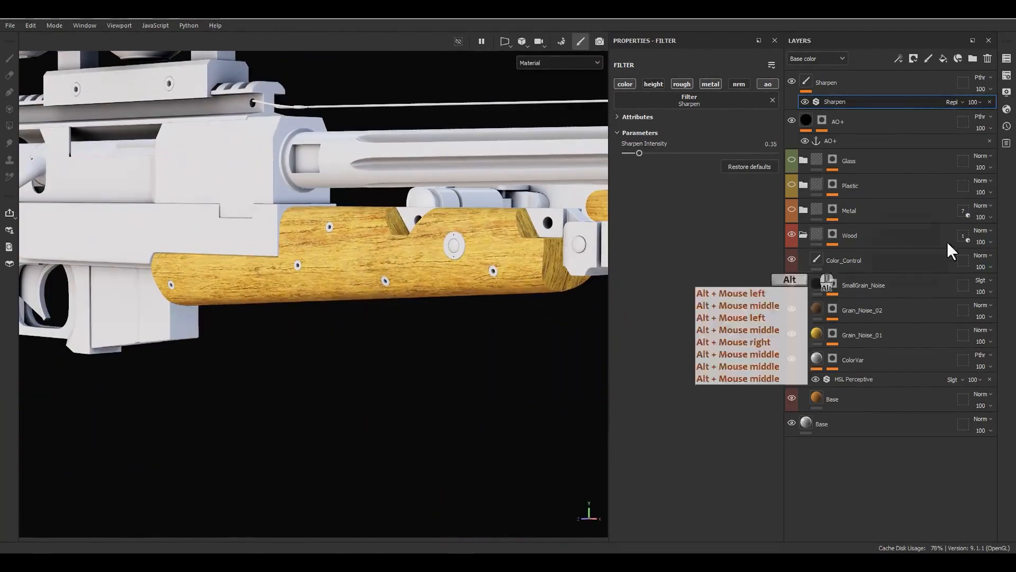
# Set the Color_Control layer's blending mode to Passthrough and apply it to all channels
pyautogui.click(836, 265)
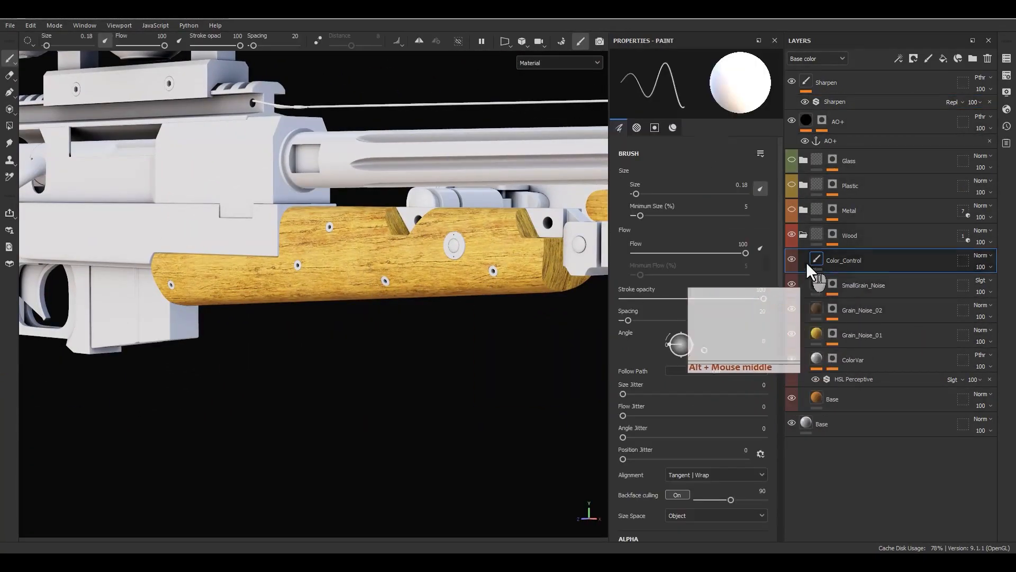
pyautogui.press('F9')
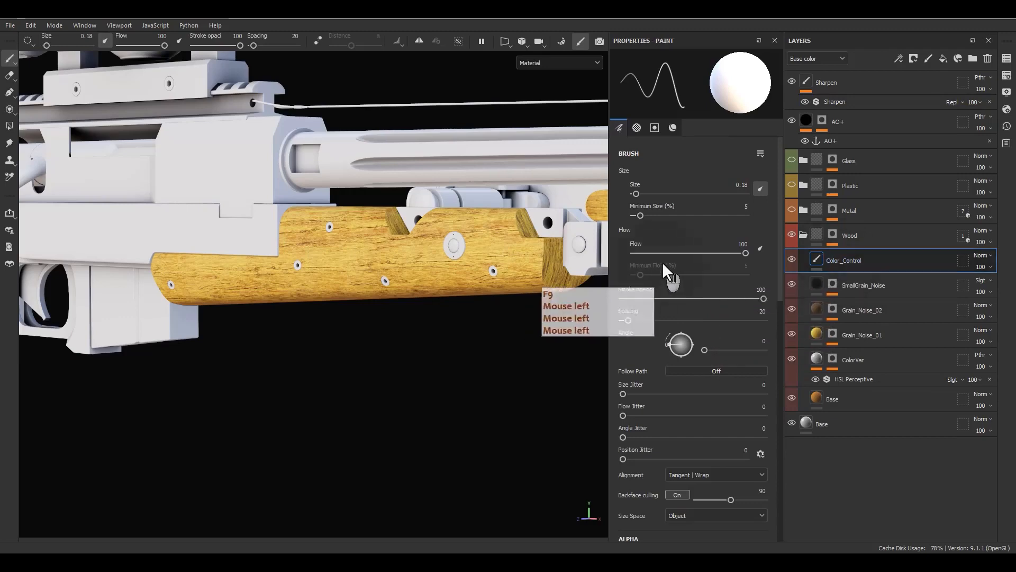
pyautogui.press('F9')
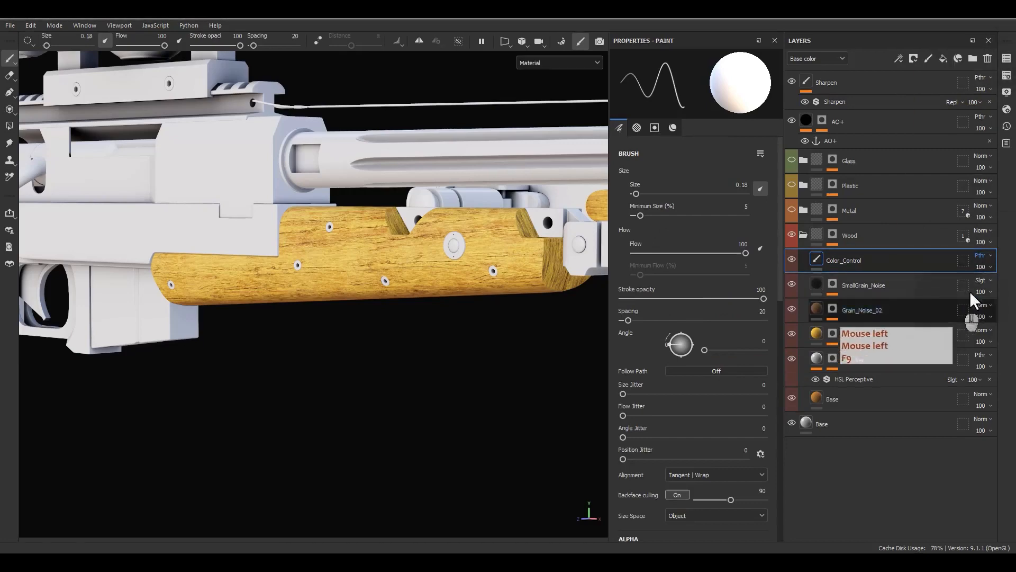
pyautogui.rightClick(981, 257)
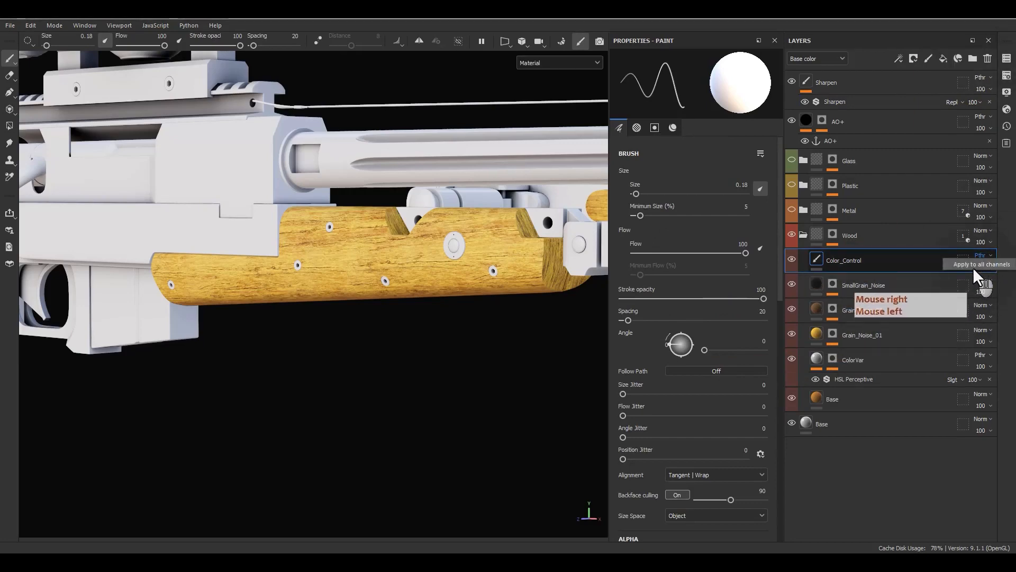
pyautogui.click(973, 267)
# Add a filter effect to the Color_Control layer and assign the HSL Perceptive filter to it
pyautogui.scroll(-4, 339, 310)
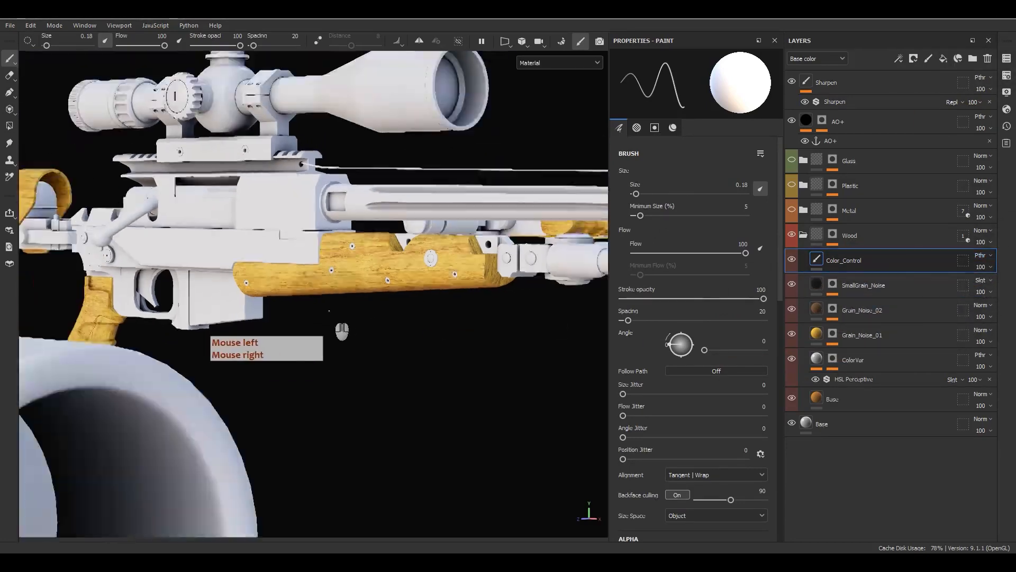
pyautogui.keyDown('alt'); pyautogui.moveTo(330, 309); pyautogui.dragTo(357, 323, button='middle'); pyautogui.keyUp('alt')
pyautogui.keyDown('alt'); pyautogui.moveTo(357, 323); pyautogui.dragTo(333, 340); pyautogui.keyUp('alt')
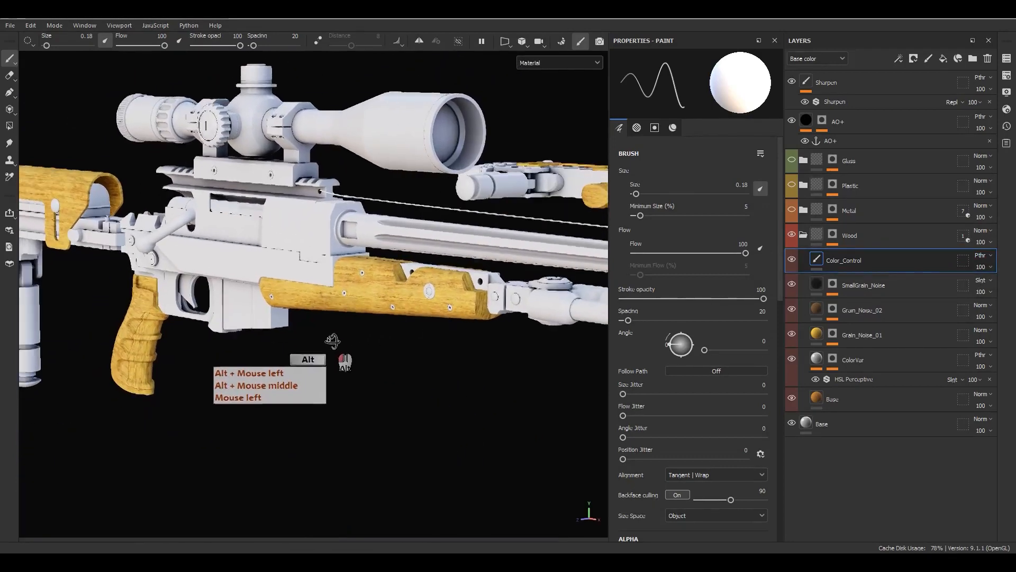
pyautogui.scroll(4, 326, 305)
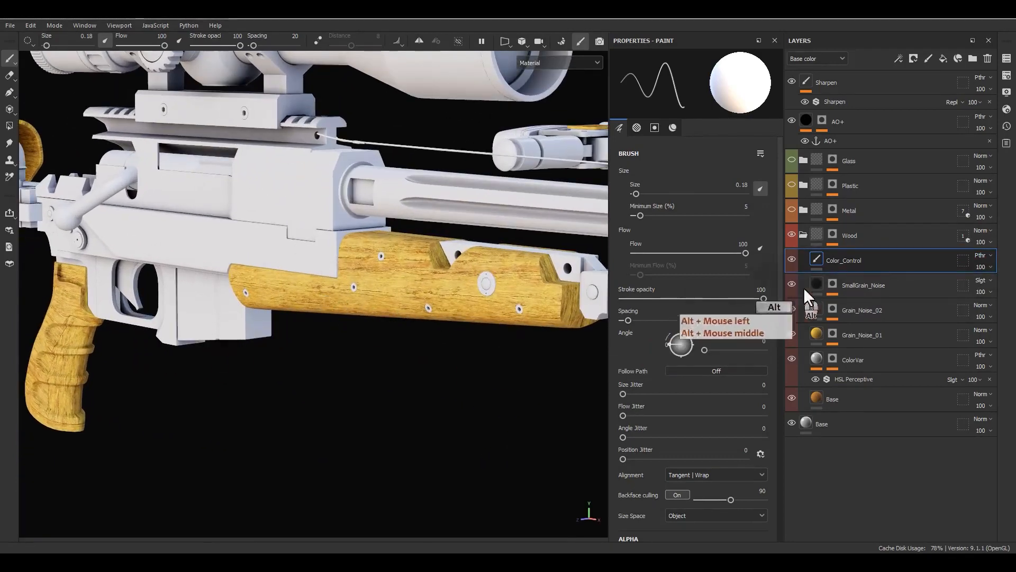
pyautogui.rightClick(854, 266)
pyautogui.click(885, 458)
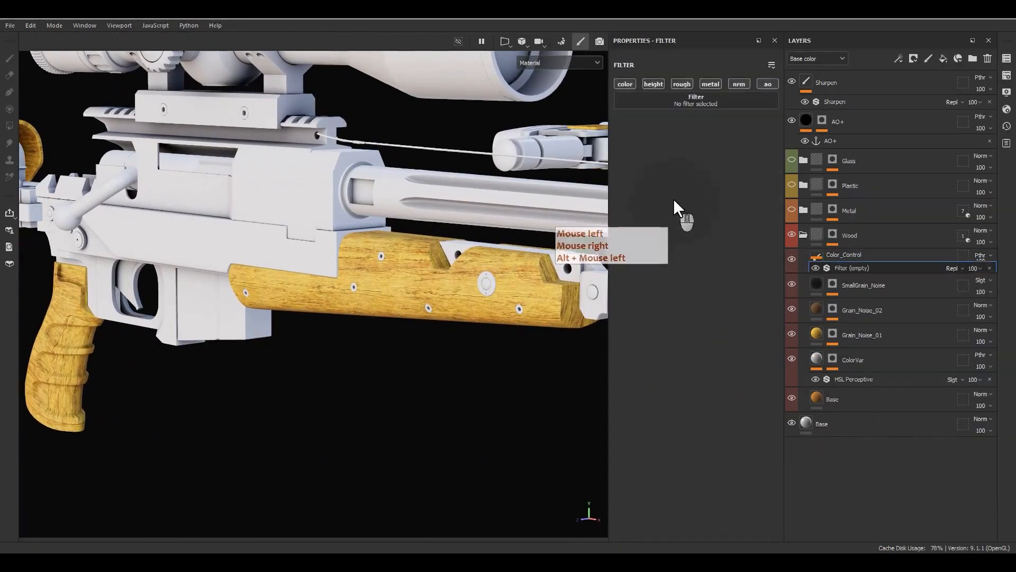
pyautogui.click(687, 101)
pyautogui.moveTo(728, 115); pyautogui.dragTo(715, 116)
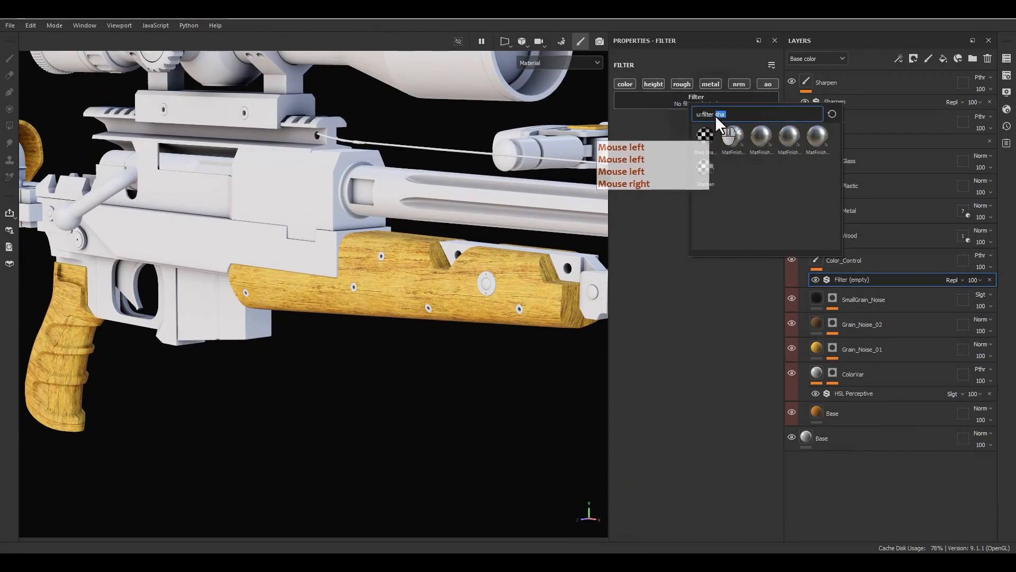
pyautogui.write('hsl')
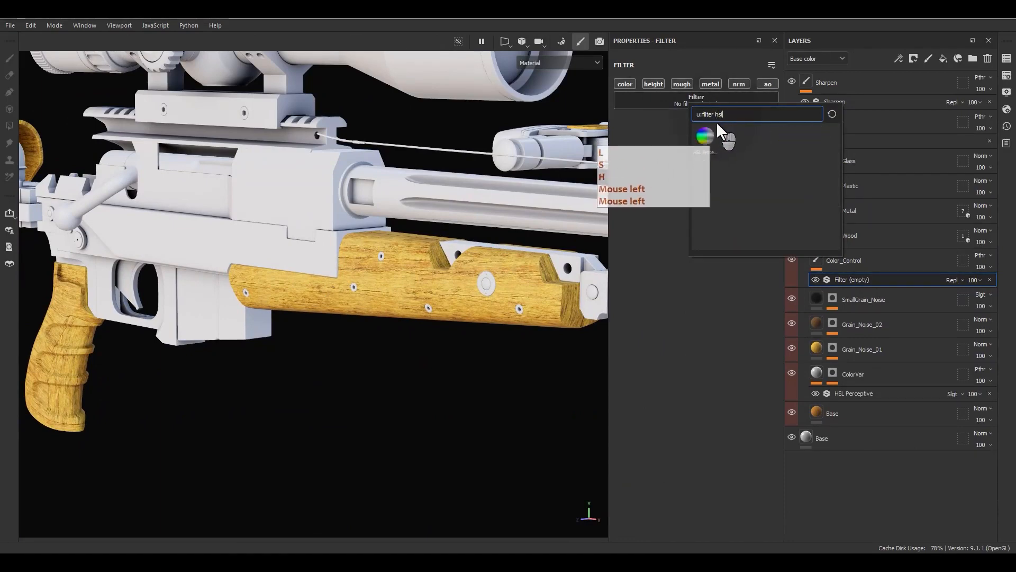
pyautogui.click(706, 135)
# Add a second filter effect above HSL Perceptive on the Color_Control layer and assign Contrast Luminosity to it
pyautogui.rightClick(858, 281)
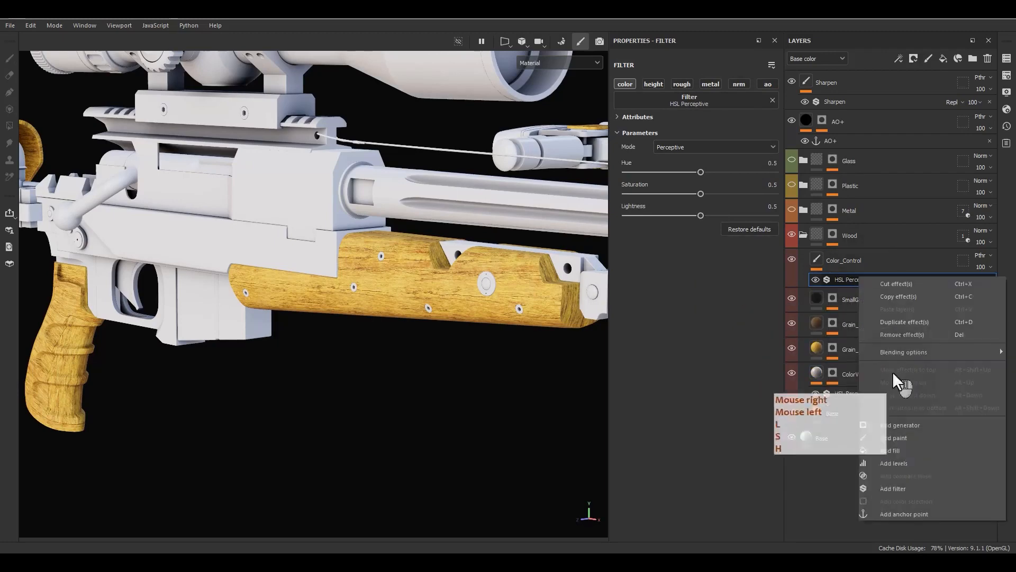
pyautogui.click(900, 488)
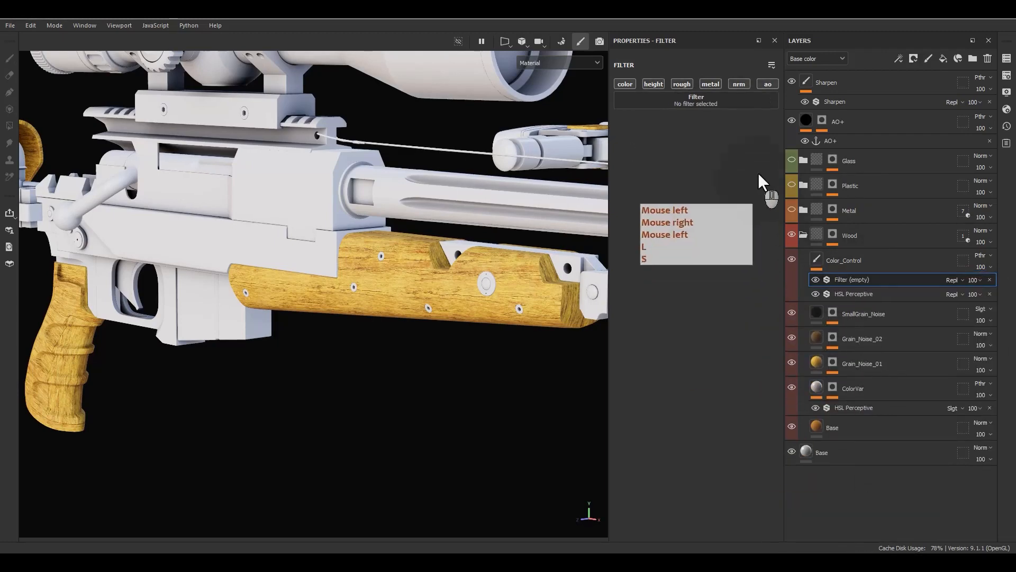
pyautogui.click(738, 103)
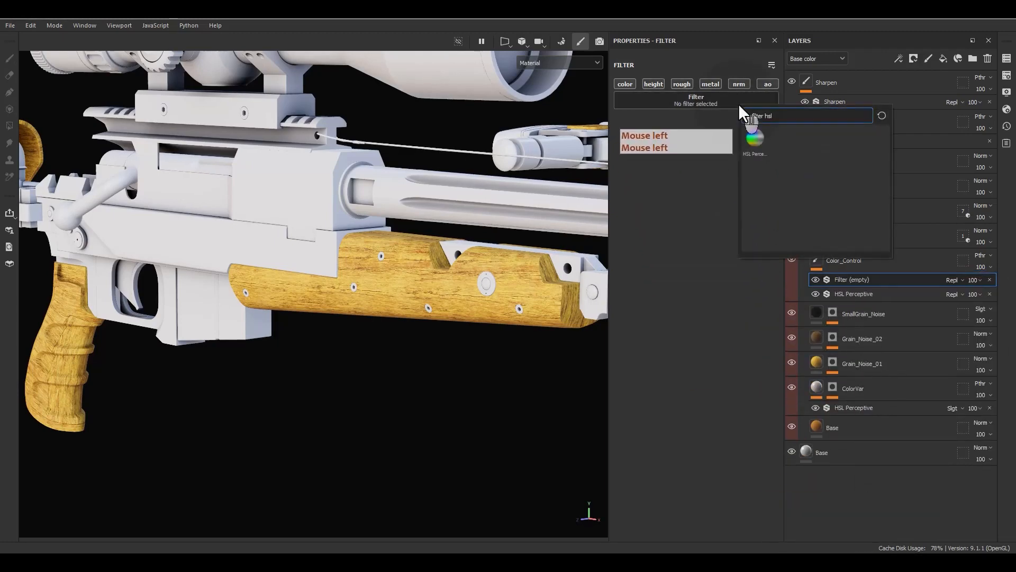
pyautogui.press('BackSpace')
pyautogui.press('BackSpace')
pyautogui.press('BackSpace')
pyautogui.write('cont')
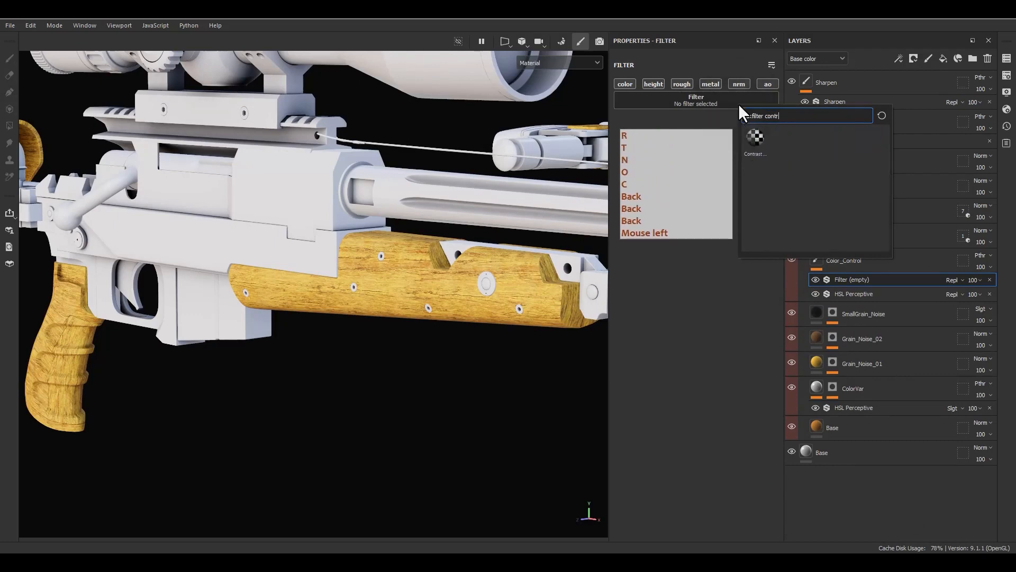
pyautogui.write('r')
pyautogui.click(755, 138)
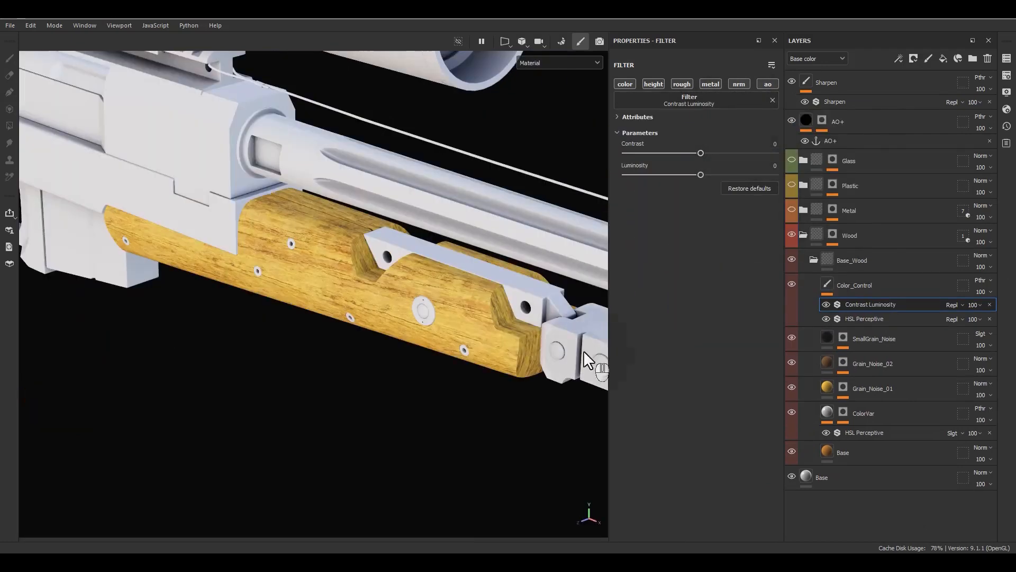
# Set the Color_Control layer's HSL Perceptive filter to hue 0.491, saturation 0.53 and lightness 0.388
pyautogui.keyDown('alt'); pyautogui.moveTo(498, 325); pyautogui.dragTo(458, 315, button='middle'); pyautogui.keyUp('alt')
pyautogui.click(859, 321)
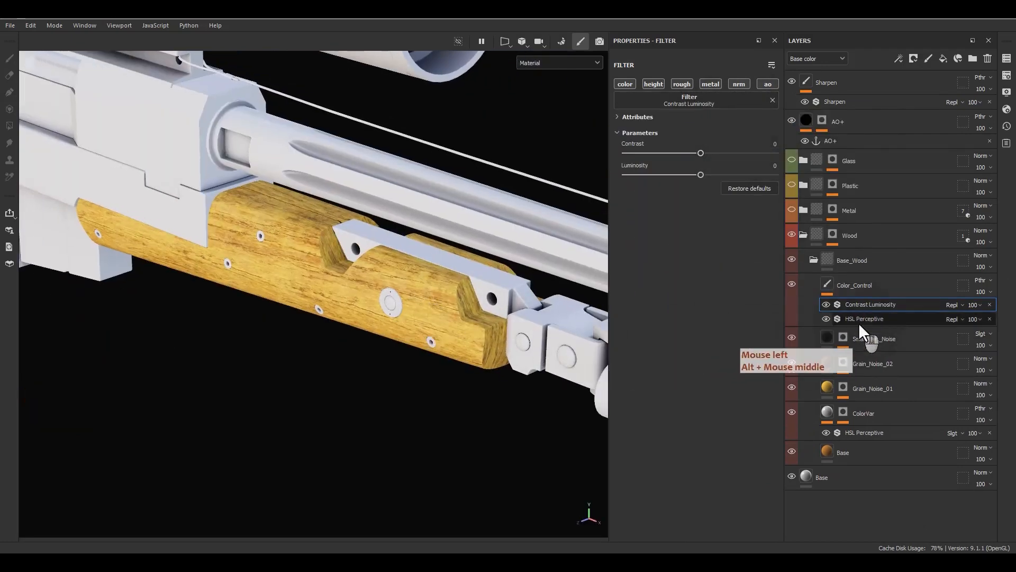
pyautogui.moveTo(694, 215); pyautogui.dragTo(699, 171)
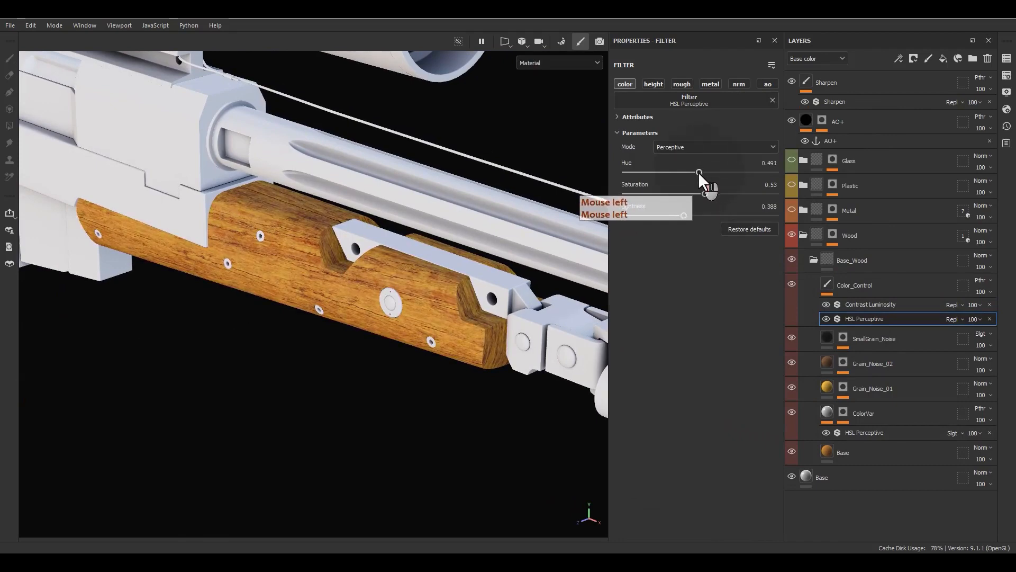
# Set the Color_Control layer's Contrast Luminosity filter to contrast about -0.16 and luminosity about -0.139
pyautogui.click(864, 305)
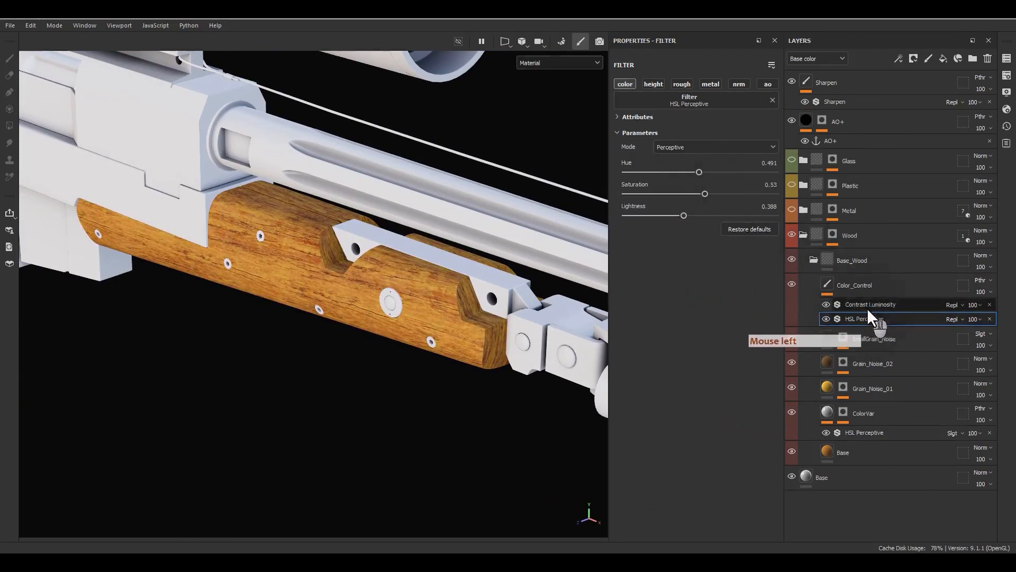
pyautogui.moveTo(700, 153); pyautogui.dragTo(690, 179)
pyautogui.click(688, 152)
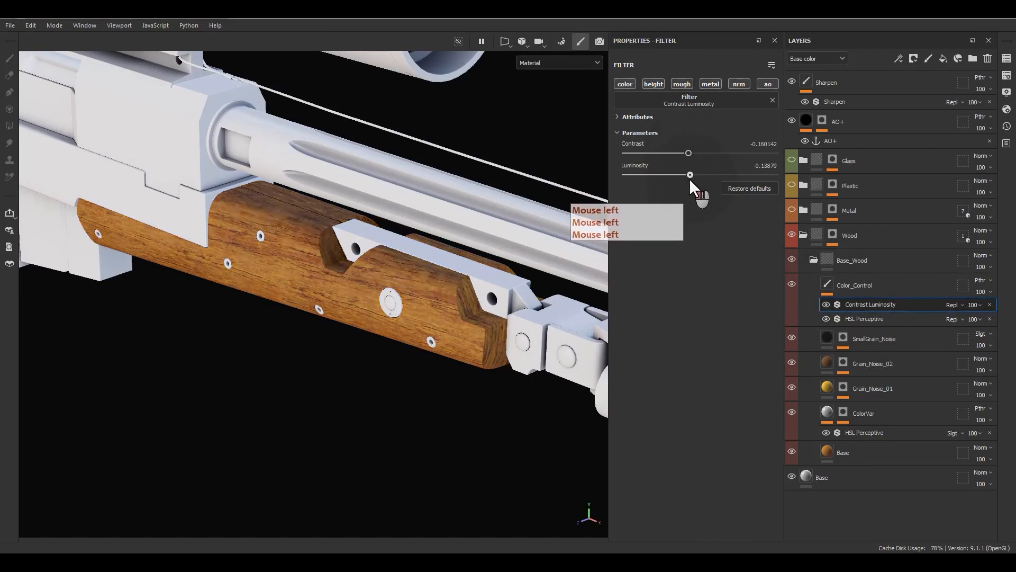
# Examine the recolored wood on the stock, grip and handguard from several angles
pyautogui.keyDown('alt'); pyautogui.moveTo(413, 311); pyautogui.dragTo(363, 307); pyautogui.keyUp('alt')
pyautogui.keyDown('alt'); pyautogui.moveTo(363, 307); pyautogui.dragTo(290, 152, button='right'); pyautogui.keyUp('alt')
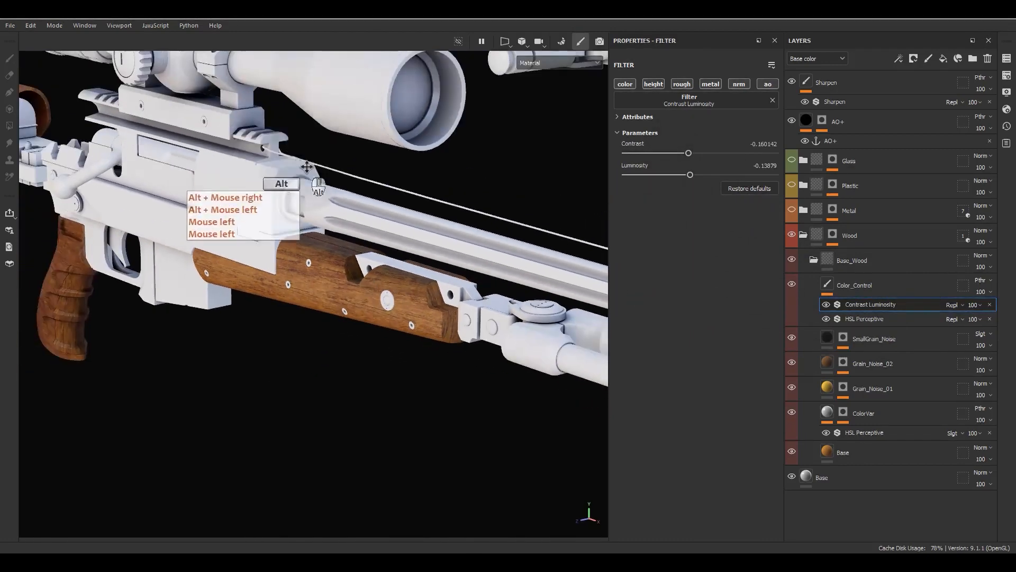
pyautogui.keyDown('alt'); pyautogui.moveTo(291, 152); pyautogui.dragTo(355, 243, button='middle'); pyautogui.keyUp('alt')
pyautogui.press('F9')
pyautogui.press('F9')
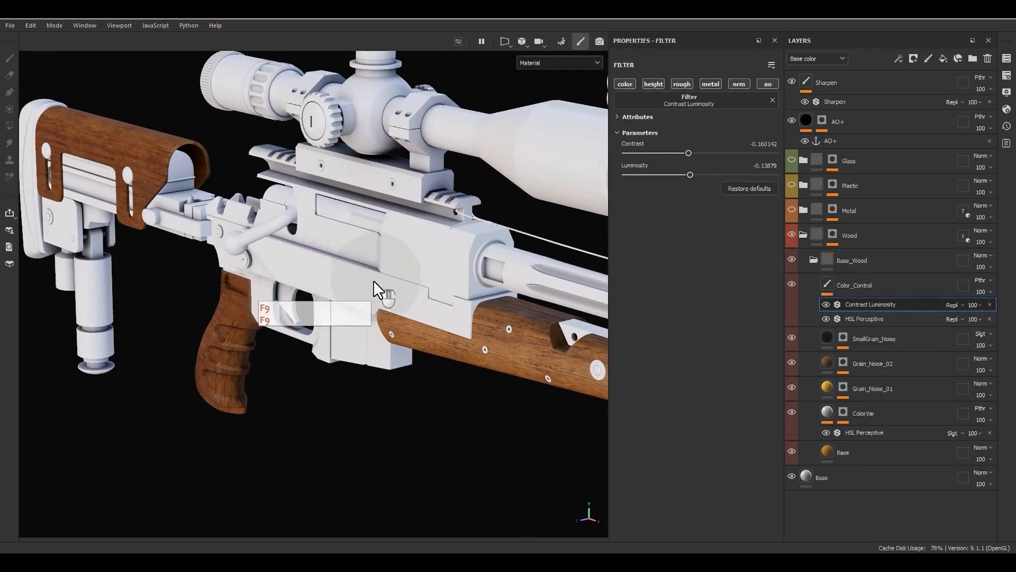
pyautogui.keyDown('alt'); pyautogui.moveTo(292, 313); pyautogui.dragTo(398, 373, button='middle'); pyautogui.keyUp('alt')
pyautogui.keyDown('alt'); pyautogui.moveTo(399, 372); pyautogui.dragTo(434, 342); pyautogui.keyUp('alt')
pyautogui.keyDown('alt'); pyautogui.moveTo(561, 313); pyautogui.dragTo(439, 329, button='middle'); pyautogui.keyUp('alt')
pyautogui.keyDown('alt'); pyautogui.moveTo(450, 329); pyautogui.dragTo(509, 347); pyautogui.keyUp('alt')
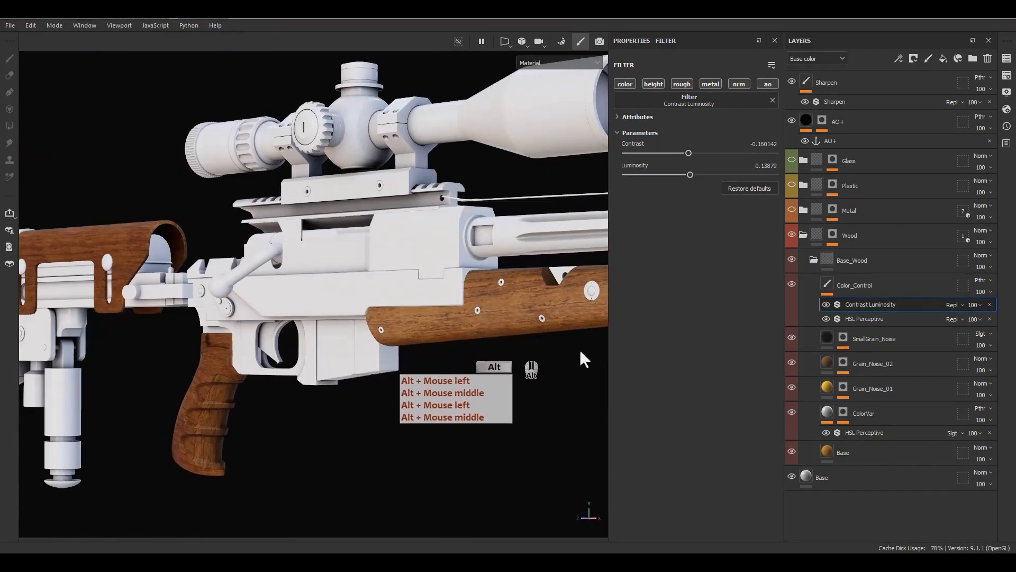
# Add a fill layer directly above Color_Control in the Base_Wood folder and name it Color_Var1
pyautogui.click(906, 283)
pyautogui.click(944, 58)
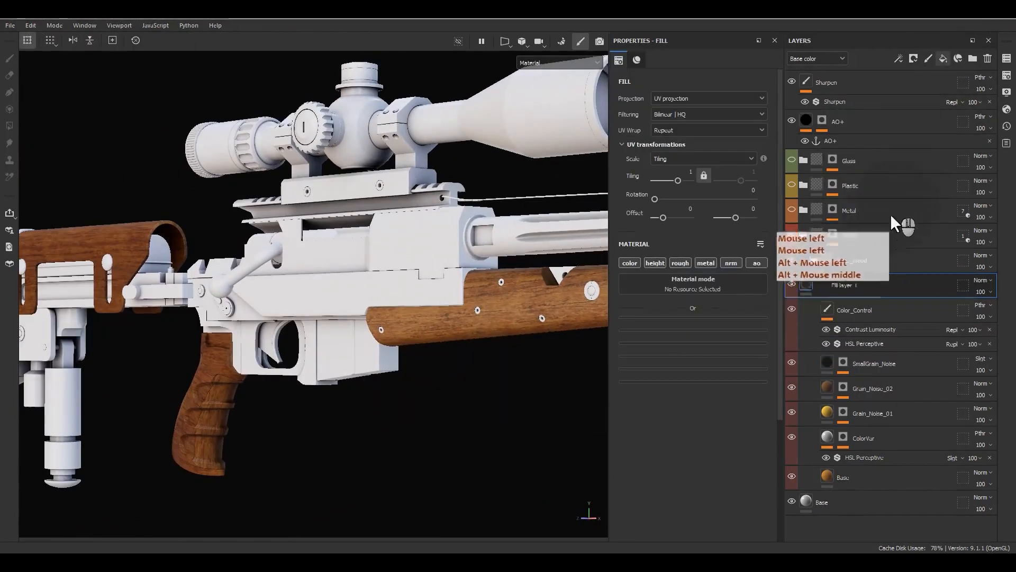
pyautogui.doubleClick(846, 285)
pyautogui.write('C')
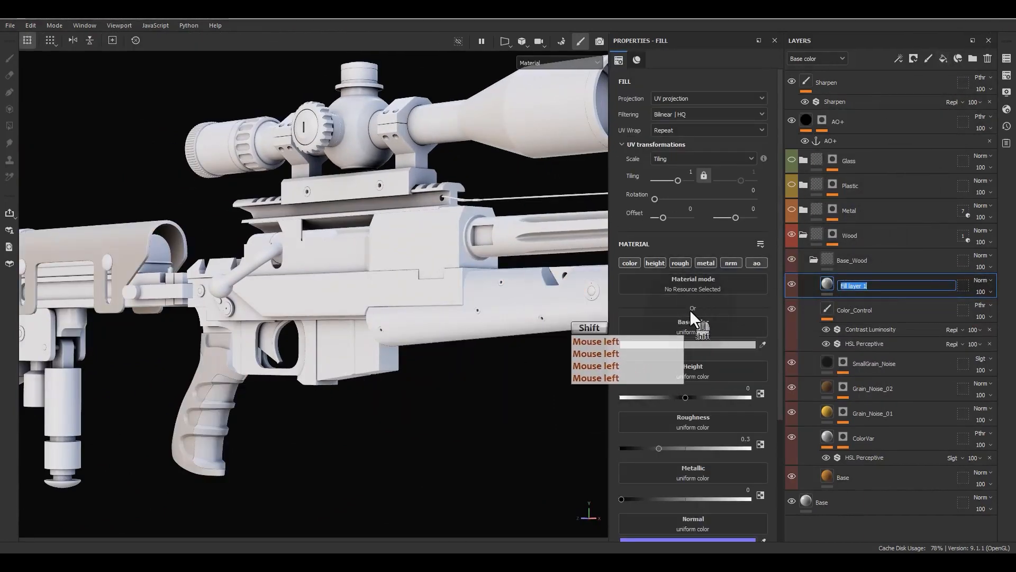
pyautogui.write('olor_')
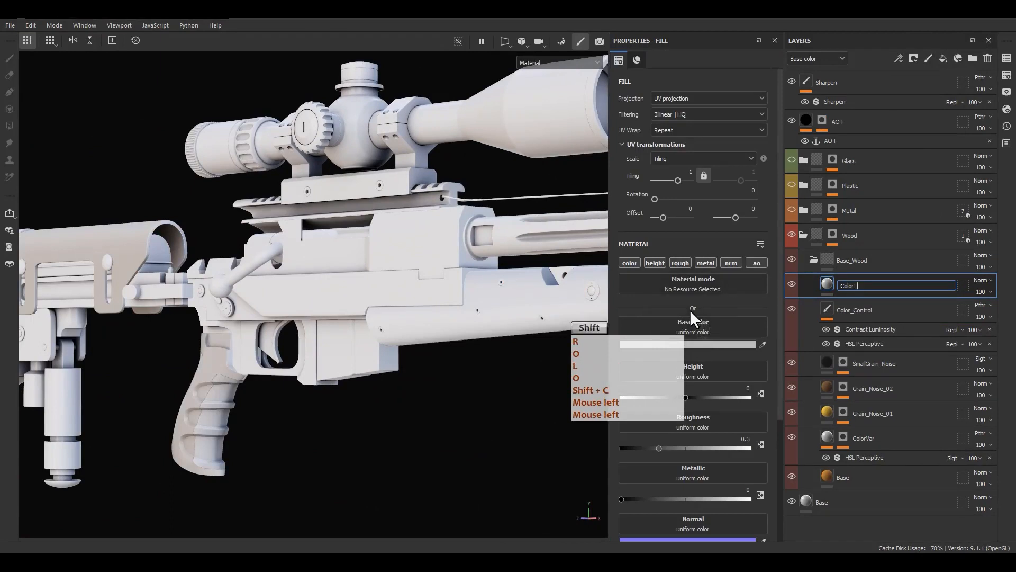
pyautogui.write('Var1')
pyautogui.press('Return')
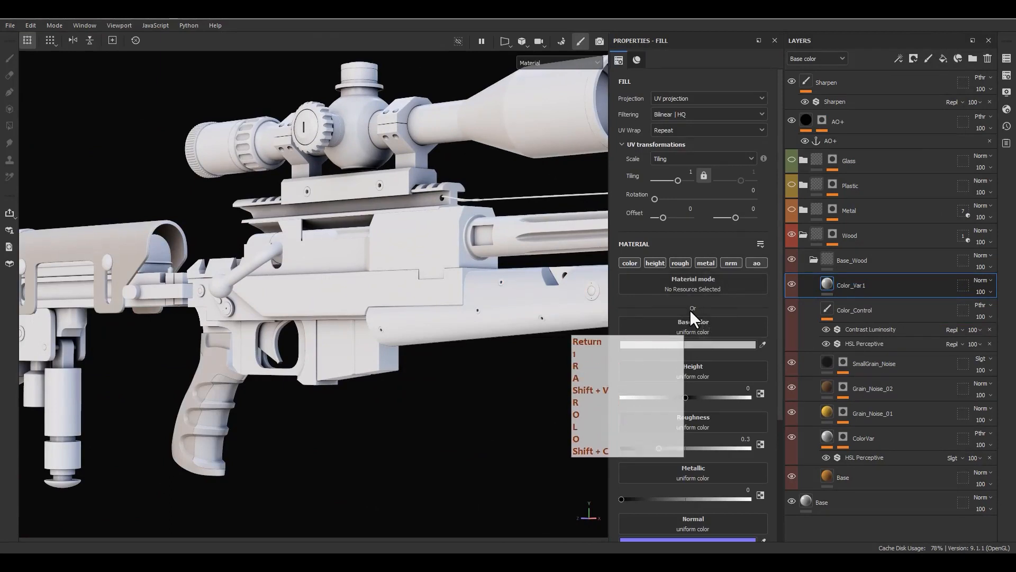
# Assign woodAlternativeTexture1 as Color_Var1's base color, keep only its color channel active, and inspect the texture on the stock
pyautogui.moveTo(763, 345); pyautogui.dragTo(692, 333)
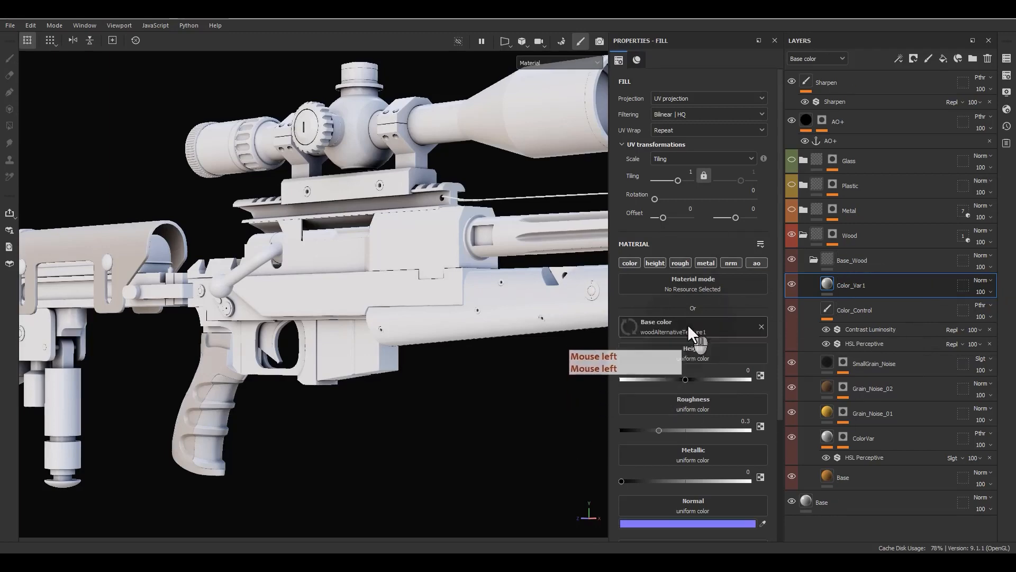
pyautogui.keyDown('alt'); pyautogui.click(626, 265); pyautogui.keyUp('alt')
pyautogui.keyDown('alt'); pyautogui.moveTo(233, 376); pyautogui.dragTo(327, 366, button='middle'); pyautogui.keyUp('alt')
pyautogui.keyDown('alt'); pyautogui.moveTo(328, 367); pyautogui.dragTo(393, 412); pyautogui.keyUp('alt')
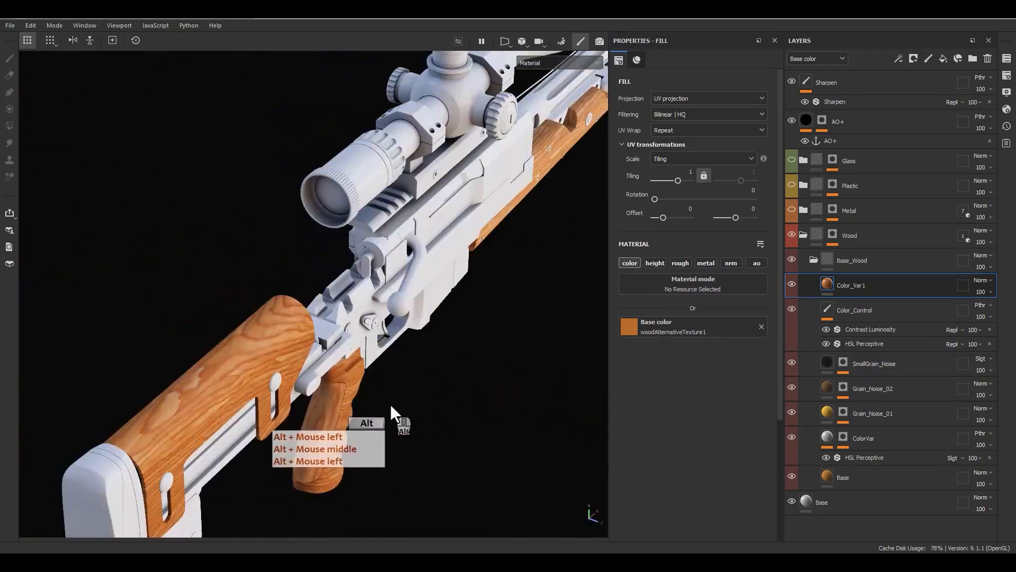
pyautogui.keyDown('alt'); pyautogui.moveTo(180, 417); pyautogui.dragTo(256, 379, button='middle'); pyautogui.keyUp('alt')
pyautogui.keyDown('alt'); pyautogui.moveTo(256, 379); pyautogui.dragTo(386, 411, button='right'); pyautogui.keyUp('alt')
pyautogui.keyDown('alt'); pyautogui.moveTo(386, 412); pyautogui.dragTo(427, 369, button='middle'); pyautogui.keyUp('alt')
pyautogui.keyDown('alt'); pyautogui.moveTo(427, 369); pyautogui.dragTo(378, 350); pyautogui.keyUp('alt')
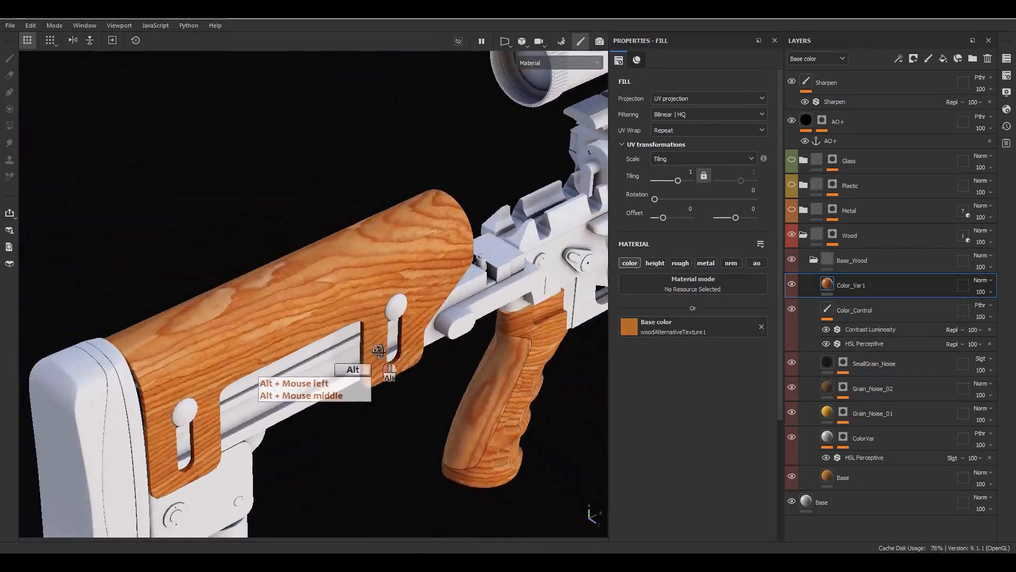
# Try a texture tiling of 0.6 on Color_Var1 and inspect the grain on the stock and grip
pyautogui.keyDown('alt'); pyautogui.moveTo(378, 351); pyautogui.dragTo(409, 218, button='right'); pyautogui.keyUp('alt')
pyautogui.keyDown('alt'); pyautogui.moveTo(409, 218); pyautogui.dragTo(567, 204, button='middle'); pyautogui.keyUp('alt')
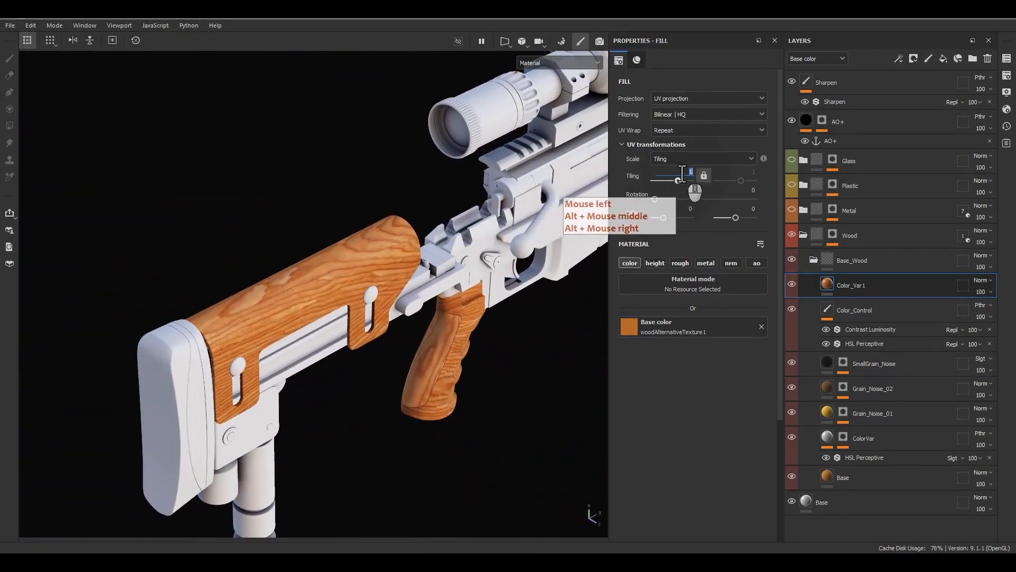
pyautogui.write('.6')
pyautogui.press('Return')
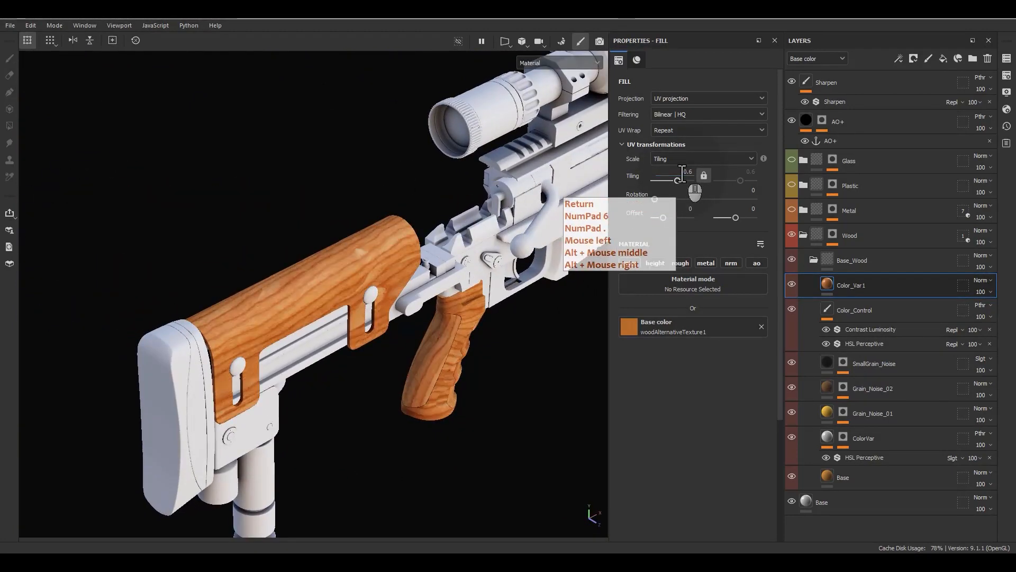
pyautogui.keyDown('alt'); pyautogui.middleClick(328, 300); pyautogui.keyUp('alt')
pyautogui.keyDown('alt'); pyautogui.moveTo(330, 300); pyautogui.dragTo(183, 320, button='middle'); pyautogui.keyUp('alt')
pyautogui.keyDown('alt'); pyautogui.moveTo(183, 320); pyautogui.dragTo(269, 253); pyautogui.keyUp('alt')
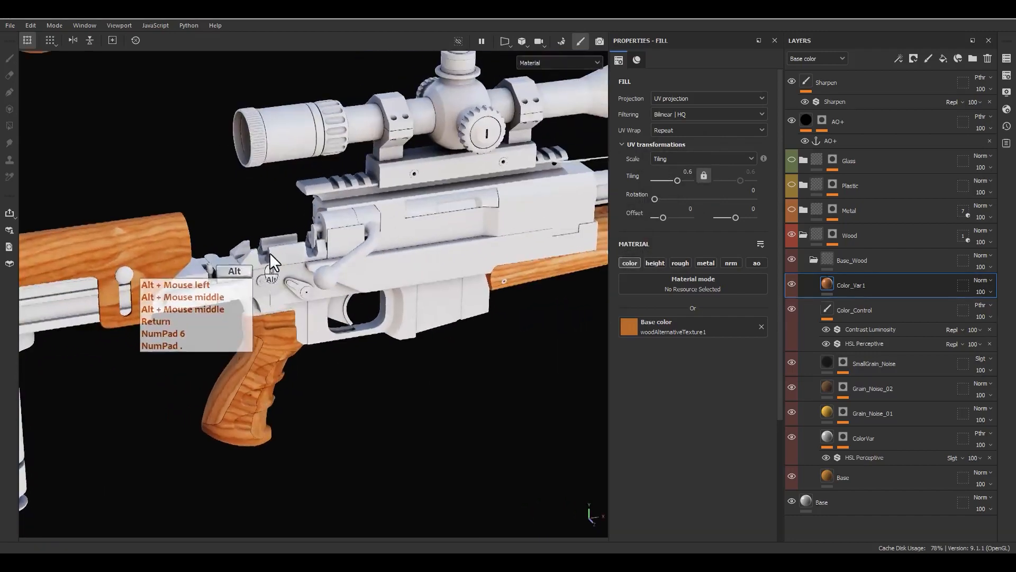
# Try a tiling of 0.8 on Color_Var1 and check the result from the handguard back to the stock
pyautogui.keyDown('alt'); pyautogui.moveTo(359, 258); pyautogui.dragTo(273, 277, button='middle'); pyautogui.keyUp('alt')
pyautogui.click(688, 174)
pyautogui.write('.8')
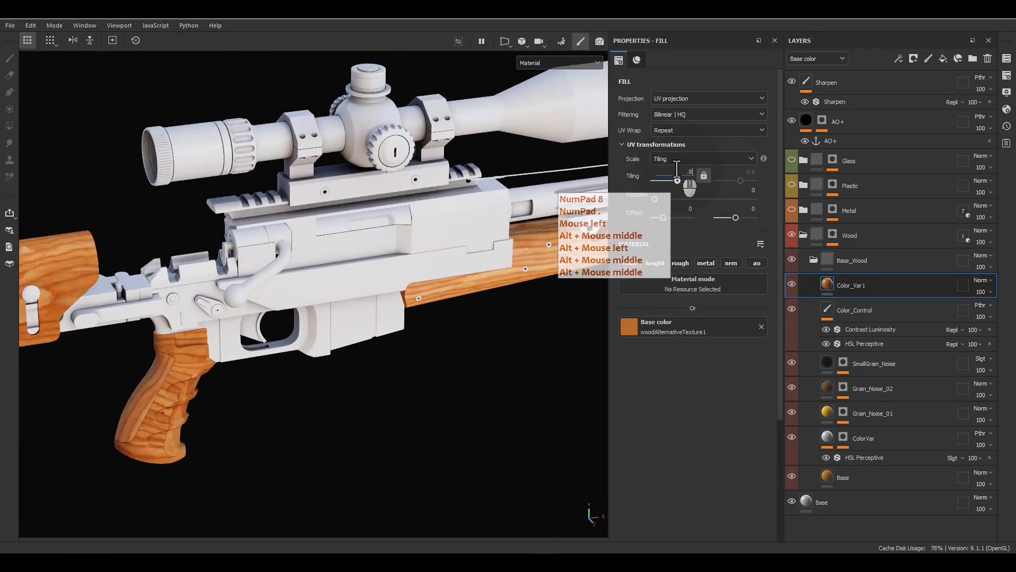
pyautogui.press('Return')
pyautogui.keyDown('alt'); pyautogui.moveTo(287, 298); pyautogui.dragTo(735, 312, button='middle'); pyautogui.keyUp('alt')
# Test Color_Var1's tiling at 0.1, then return it to 1
pyautogui.write('a')
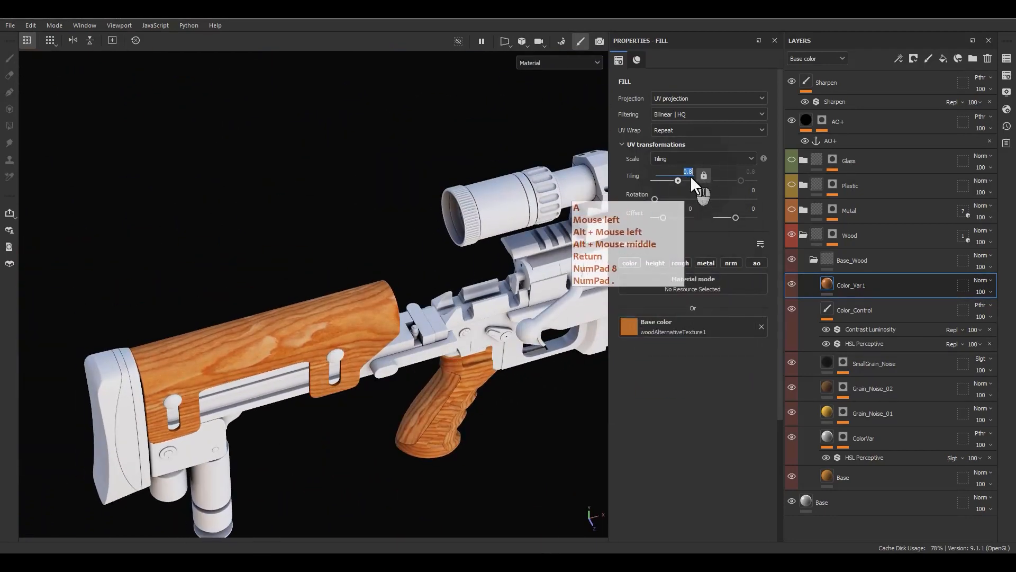
pyautogui.write('.1')
pyautogui.press('Return')
pyautogui.click(689, 173)
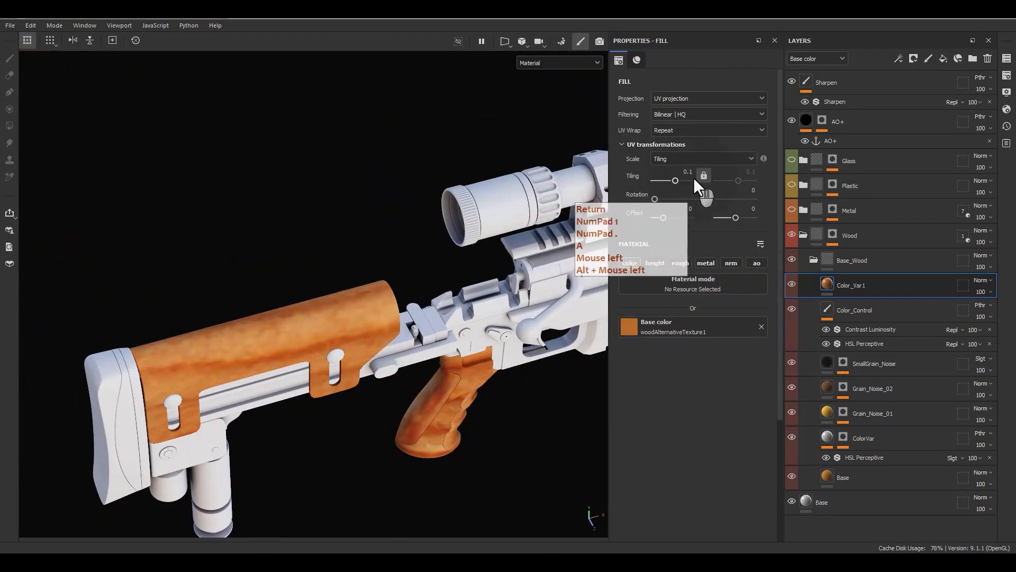
pyautogui.write('1')
pyautogui.press('Return')
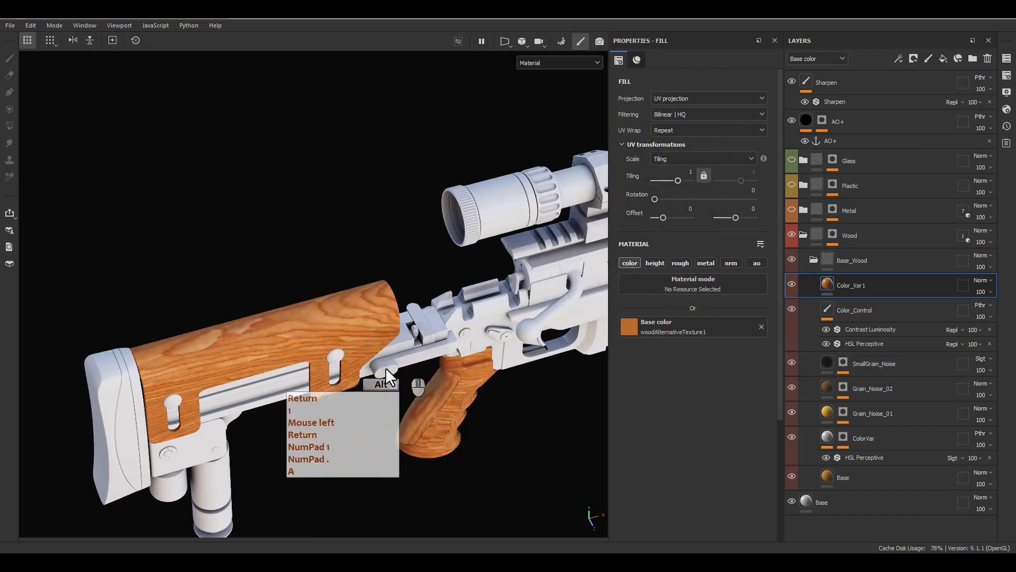
# Try the Overlay blending mode on Color_Var1's base color, using the wooden handguard as reference
pyautogui.keyDown('alt'); pyautogui.moveTo(386, 367); pyautogui.dragTo(347, 324, button='middle'); pyautogui.keyUp('alt')
pyautogui.keyDown('alt'); pyautogui.moveTo(347, 324); pyautogui.dragTo(220, 269); pyautogui.keyUp('alt')
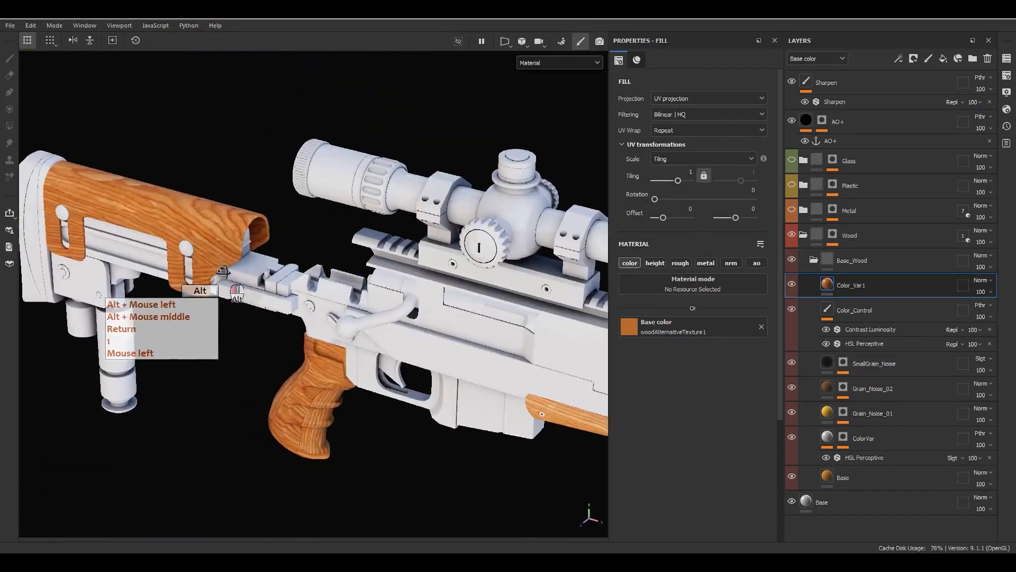
pyautogui.keyDown('alt'); pyautogui.moveTo(413, 270); pyautogui.dragTo(286, 243, button='middle'); pyautogui.keyUp('alt')
pyautogui.keyDown('alt'); pyautogui.moveTo(503, 307); pyautogui.dragTo(484, 254); pyautogui.keyUp('alt')
pyautogui.keyDown('alt'); pyautogui.moveTo(484, 254); pyautogui.dragTo(436, 294, button='middle'); pyautogui.keyUp('alt')
pyautogui.keyDown('alt'); pyautogui.moveTo(437, 294); pyautogui.dragTo(480, 261); pyautogui.keyUp('alt')
pyautogui.scroll(3, 482, 260)
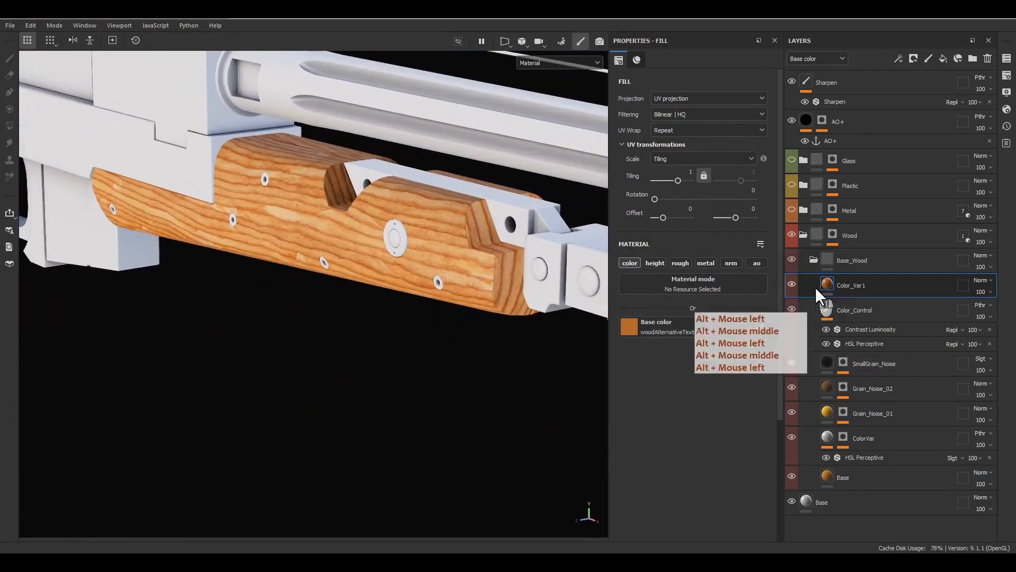
pyautogui.click(979, 280)
pyautogui.click(979, 214)
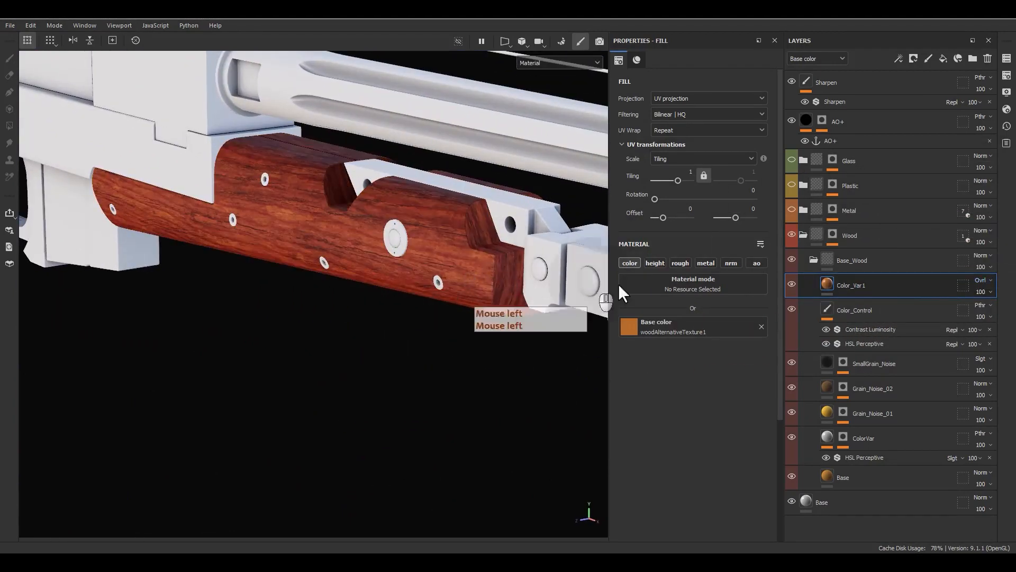
# Cycle through other base color blending modes for Color_Var1 and choose Lighten (Lgt)
pyautogui.click(978, 280)
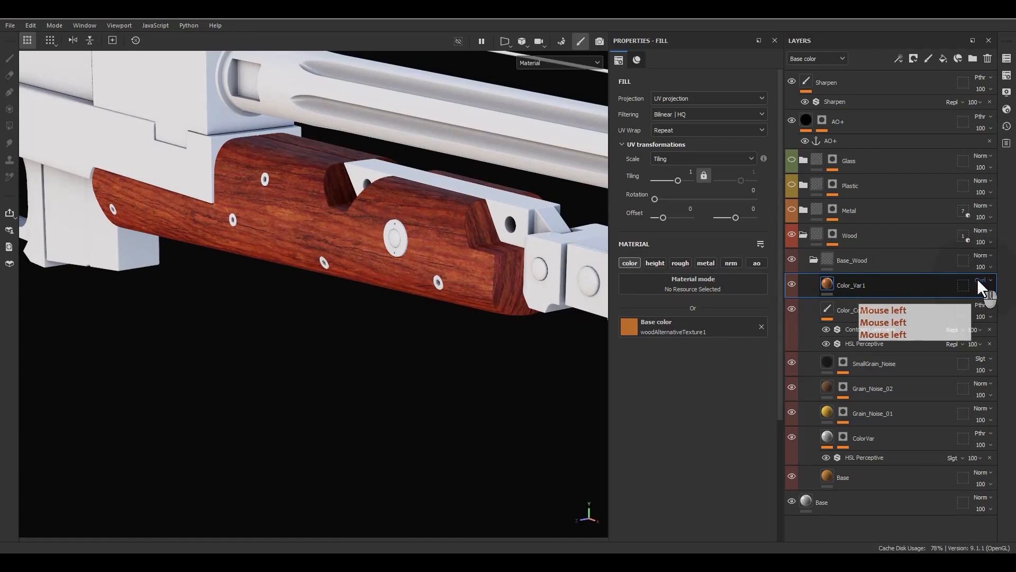
pyautogui.click(977, 279)
pyautogui.scroll(-1, 977, 279)
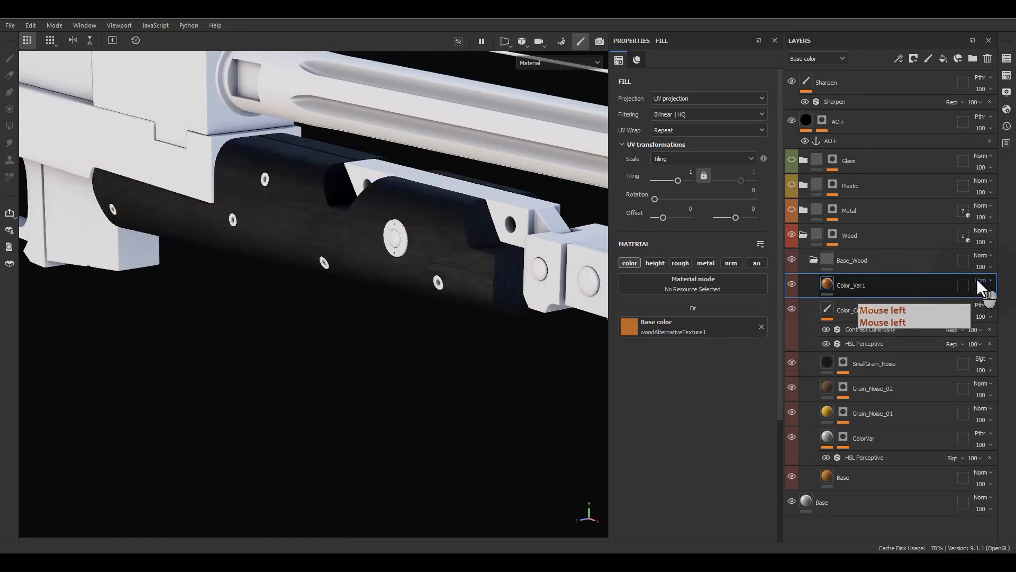
pyautogui.scroll(3, 977, 279)
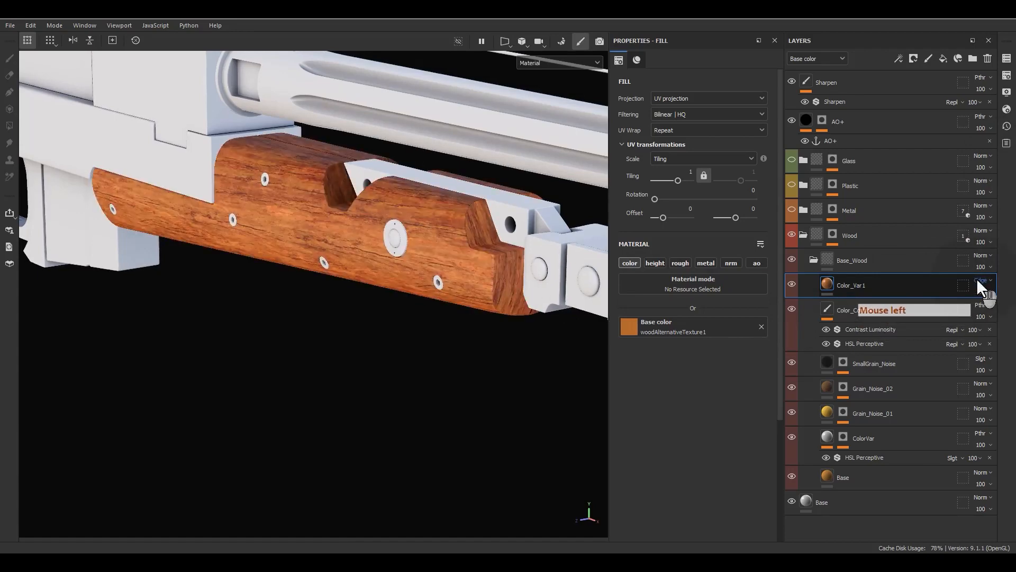
pyautogui.scroll(2, 976, 278)
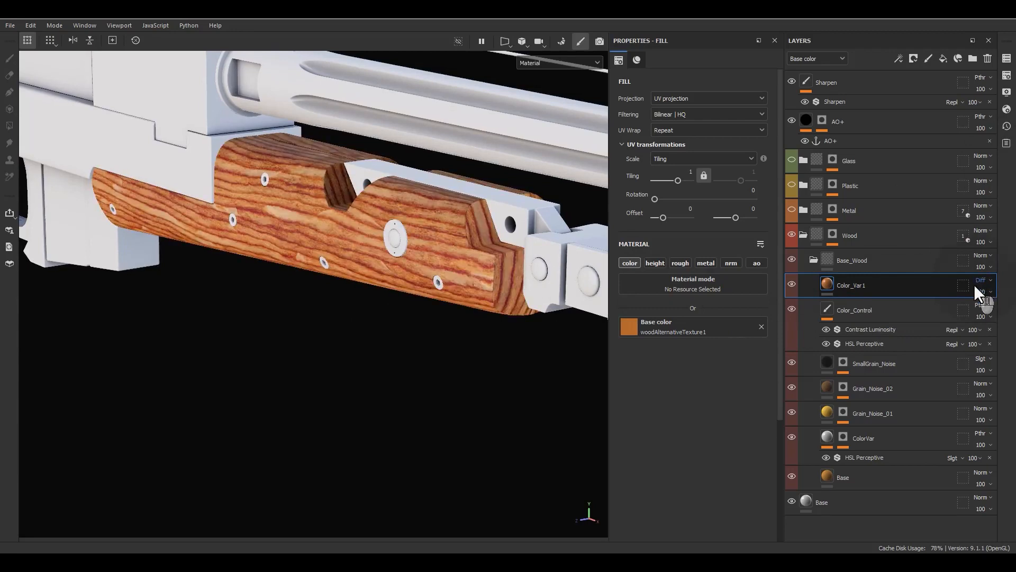
pyautogui.scroll(2, 977, 283)
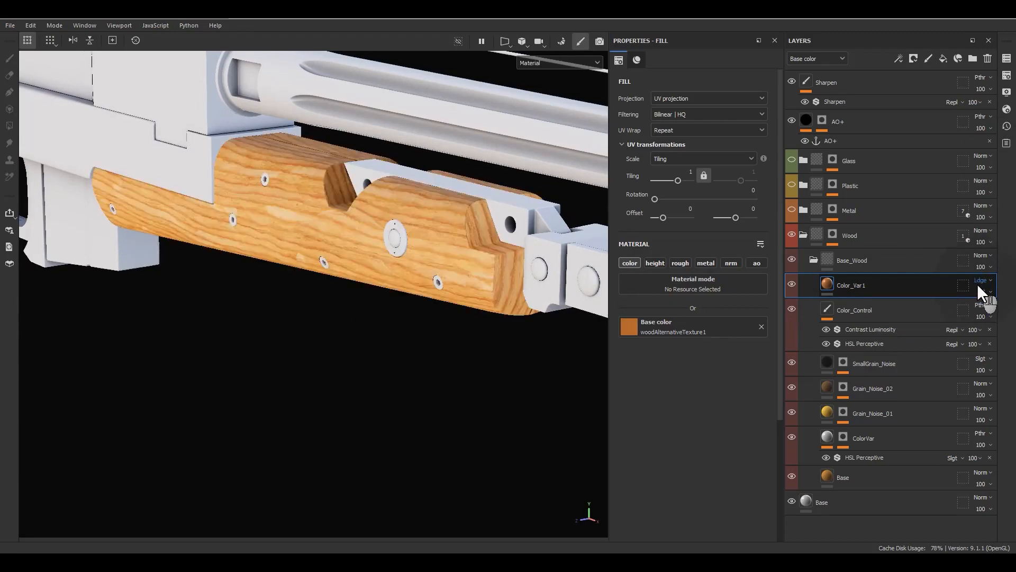
pyautogui.scroll(1, 977, 284)
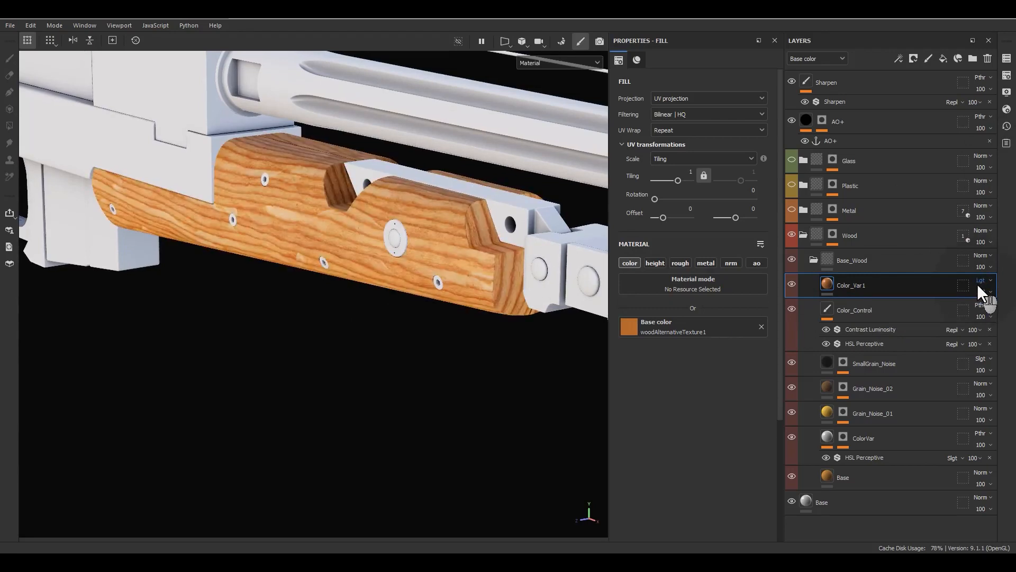
pyautogui.scroll(1, 978, 283)
pyautogui.scroll(-1, 977, 284)
pyautogui.click(977, 284)
pyautogui.click(979, 281)
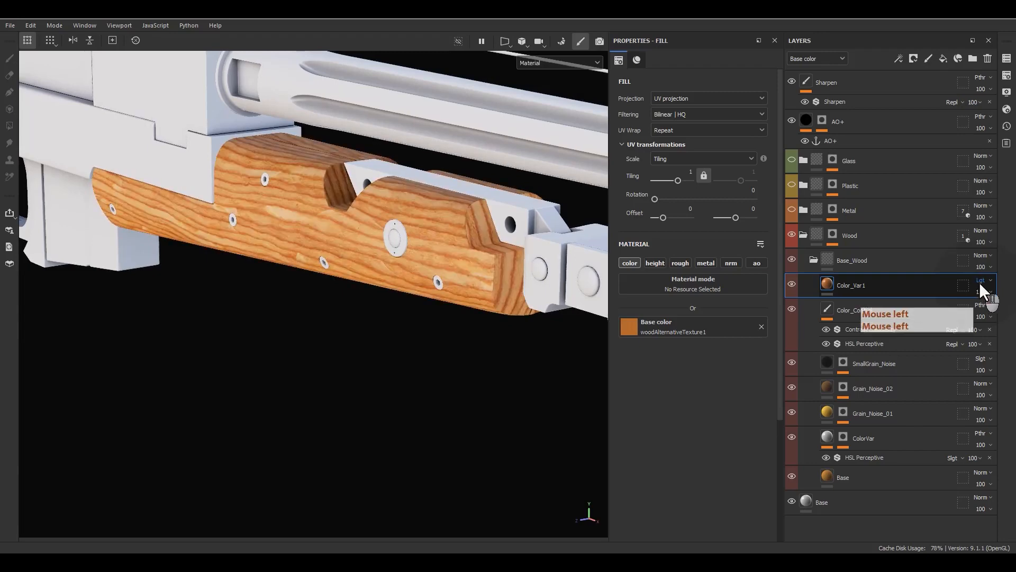
# Toggle Color_Var1's visibility to compare the handguard with and without the lightened texture
pyautogui.click(795, 287)
pyautogui.click(795, 287)
pyautogui.click(795, 288)
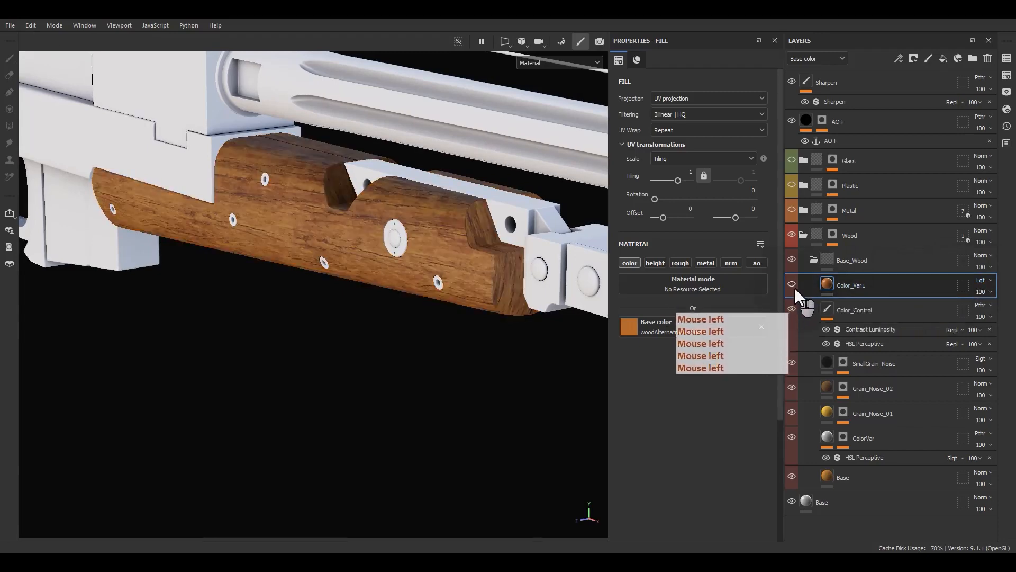
pyautogui.click(795, 287)
# Compare modes such as Multiply, Linear Dodge and Linear Burn on Color_Var1, and set its blending mode to Lighten (Lgt)
pyautogui.scroll(2, 985, 278)
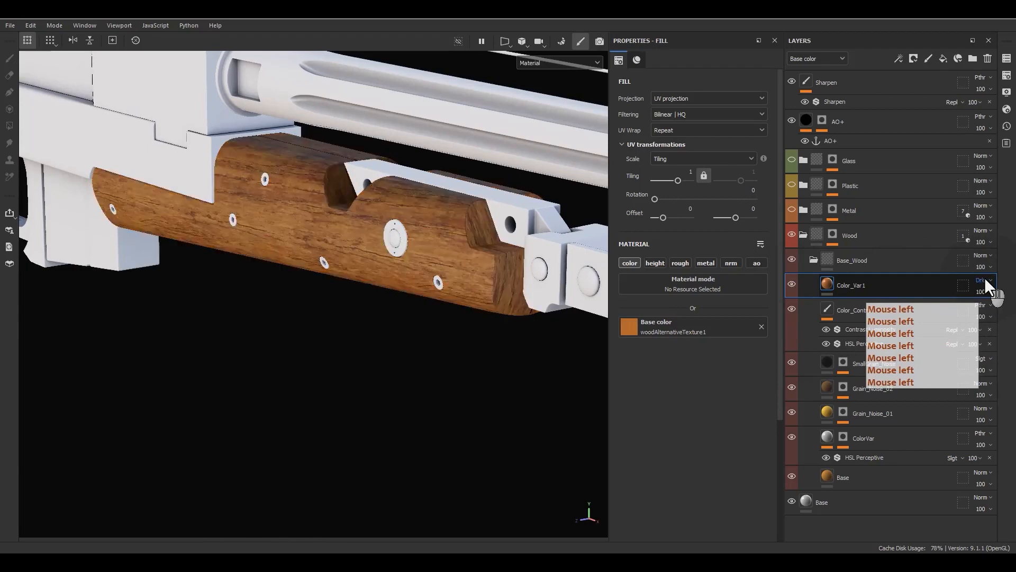
pyautogui.scroll(3, 984, 278)
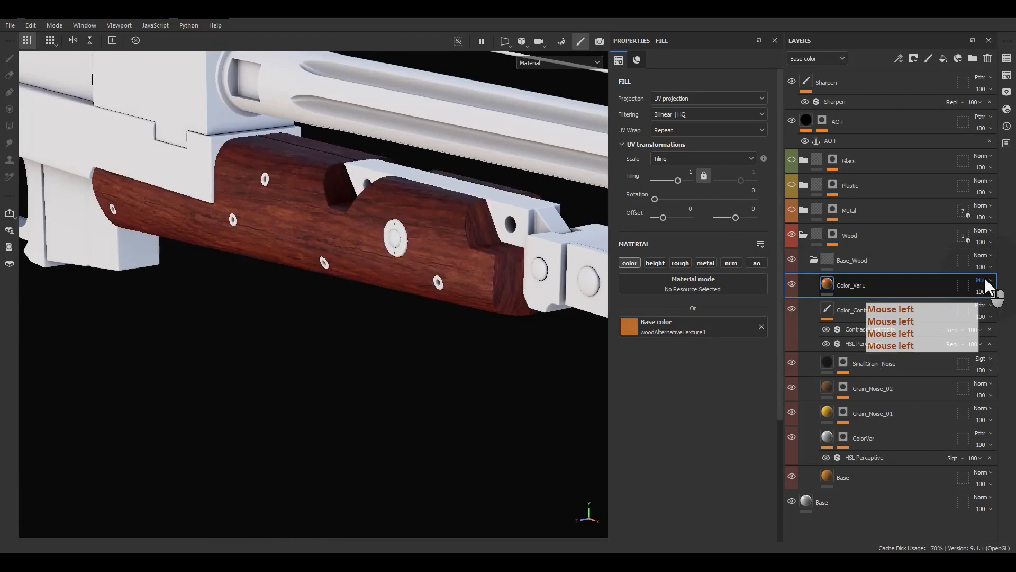
pyautogui.scroll(-4, 985, 277)
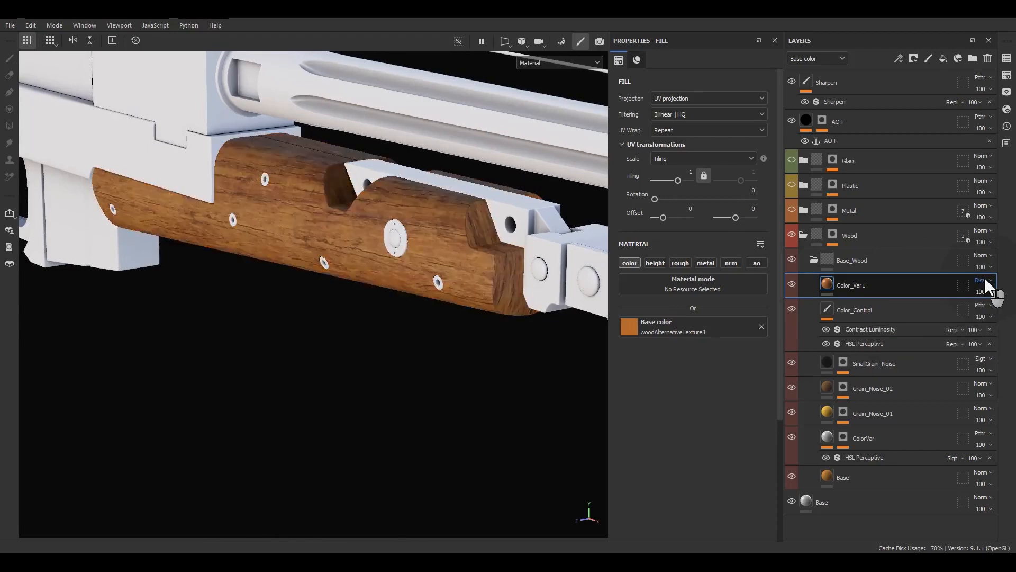
pyautogui.scroll(-2, 981, 280)
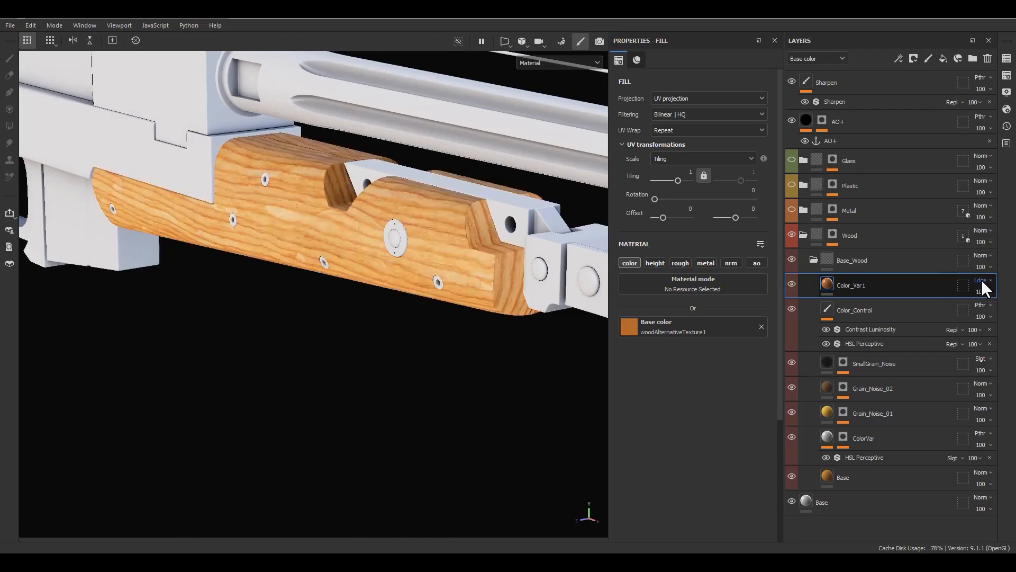
pyautogui.click(980, 282)
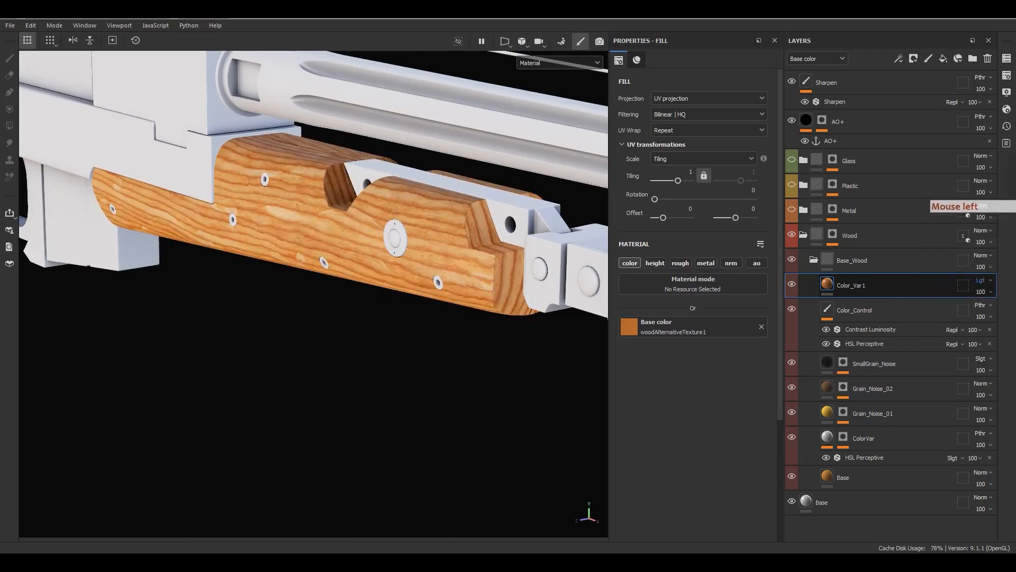
pyautogui.click(1015, 104)
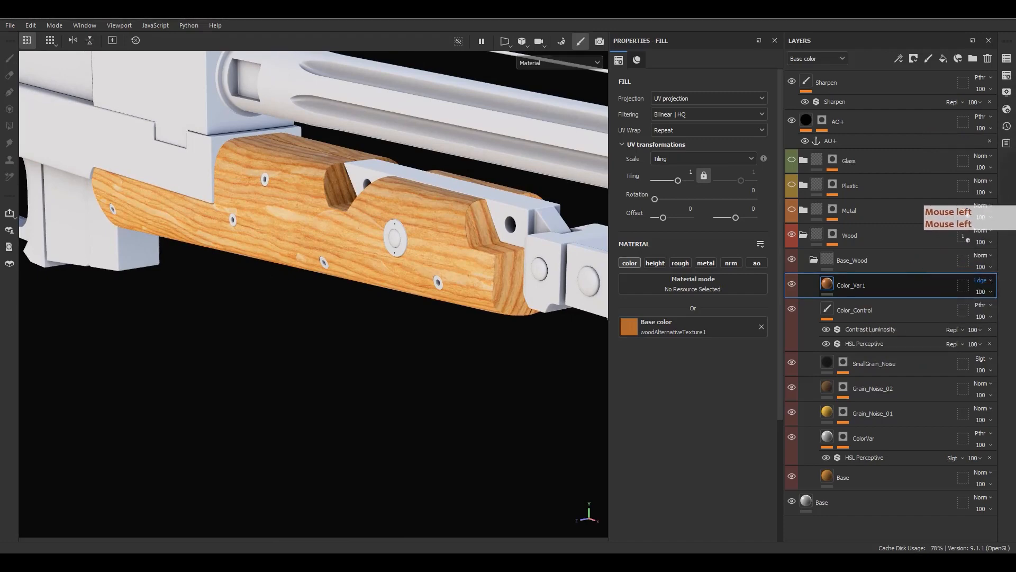
pyautogui.click(1015, 181)
pyautogui.click(990, 278)
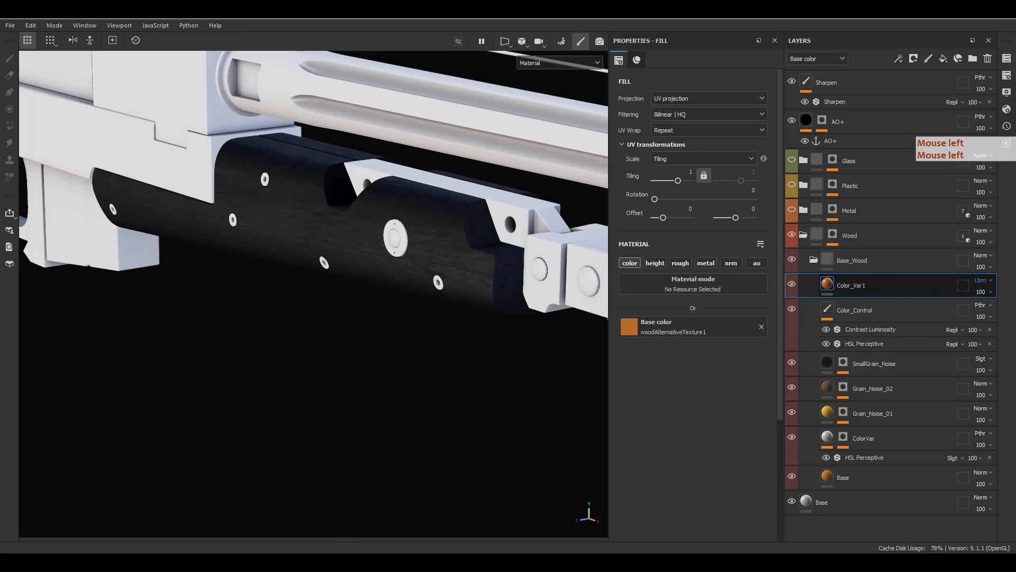
pyautogui.click(1015, 94)
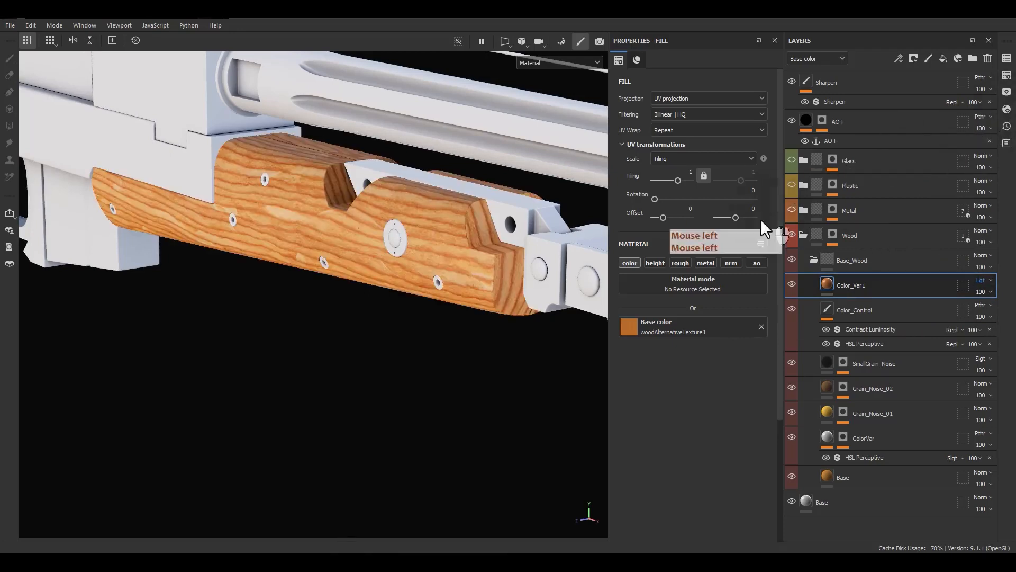
# Set Color_Var1's opacity to 30 and check the wood on the handguard
pyautogui.click(990, 292)
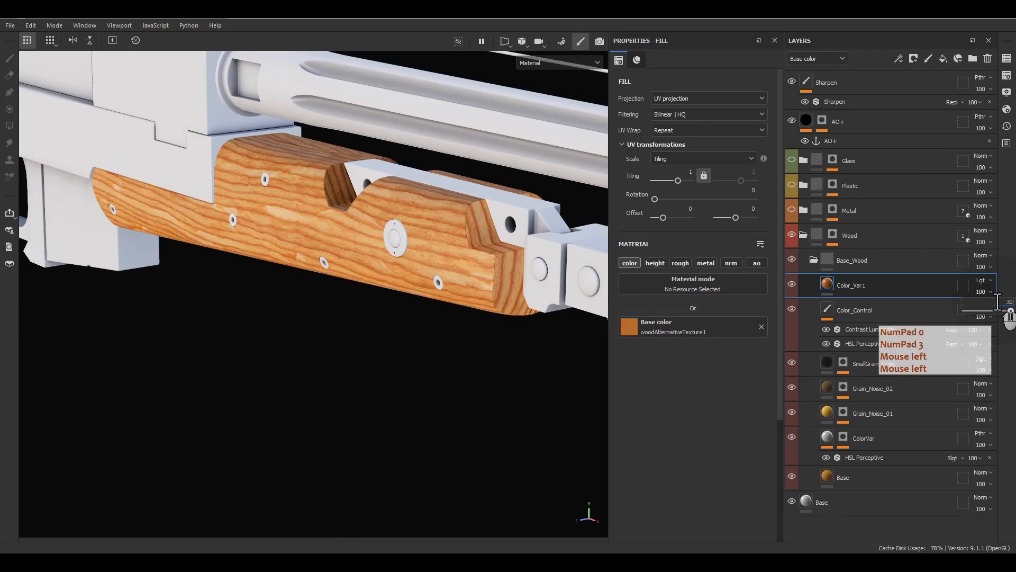
pyautogui.press('Return')
pyautogui.keyDown('alt'); pyautogui.moveTo(402, 275); pyautogui.dragTo(330, 317, button='middle'); pyautogui.keyUp('alt')
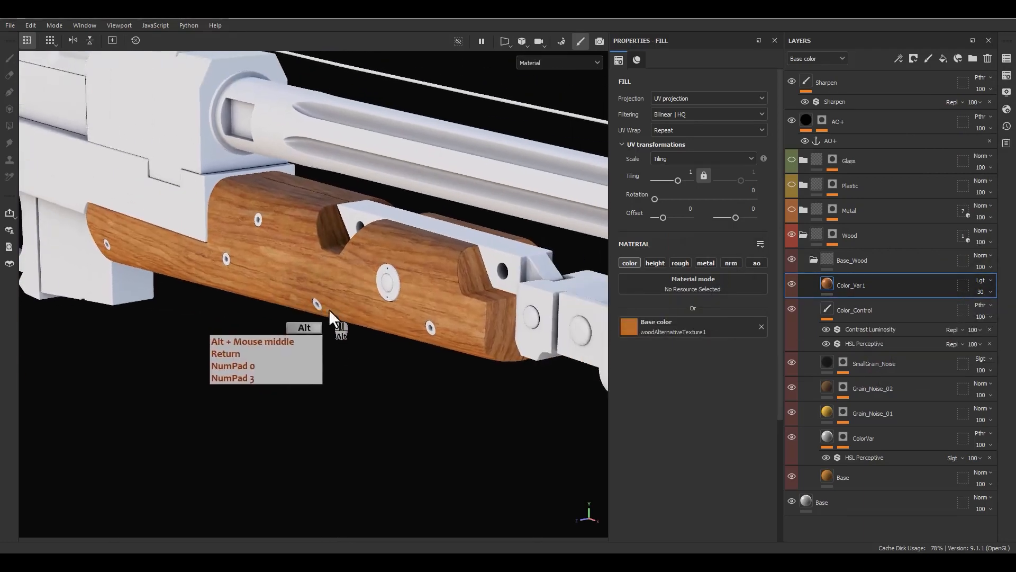
pyautogui.keyDown('alt'); pyautogui.moveTo(330, 317); pyautogui.dragTo(347, 296); pyautogui.keyUp('alt')
# Set Color_Var1's opacity to 45 and inspect the wood on the stock and grip
pyautogui.click(981, 292)
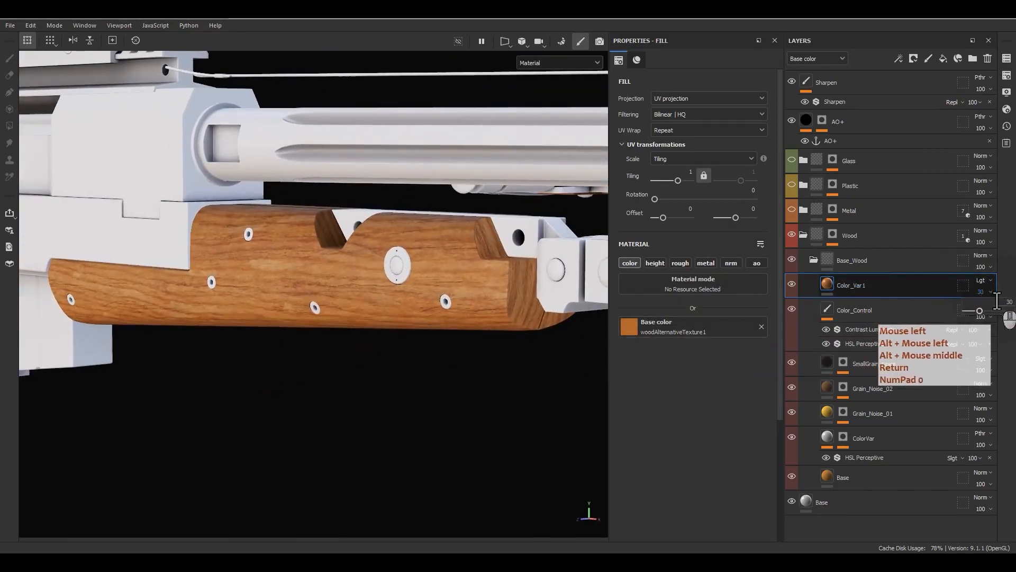
pyautogui.click(996, 300)
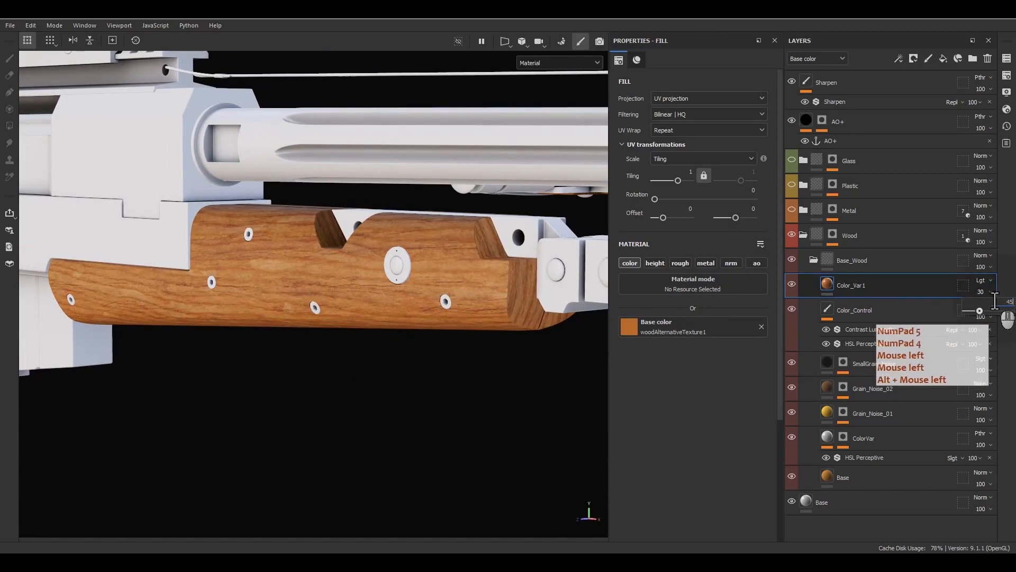
pyautogui.press('Return')
pyautogui.keyDown('alt'); pyautogui.moveTo(771, 302); pyautogui.dragTo(656, 318, button='middle'); pyautogui.keyUp('alt')
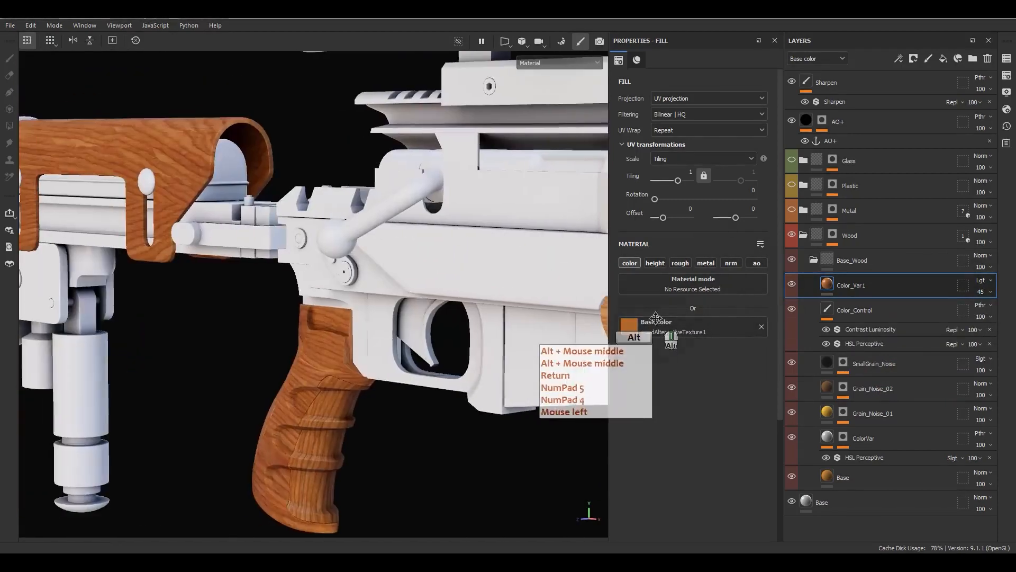
pyautogui.keyDown('alt'); pyautogui.moveTo(656, 318); pyautogui.dragTo(428, 314); pyautogui.keyUp('alt')
pyautogui.keyDown('alt'); pyautogui.moveTo(428, 313); pyautogui.dragTo(482, 351, button='middle'); pyautogui.keyUp('alt')
pyautogui.keyDown('alt'); pyautogui.moveTo(482, 350); pyautogui.dragTo(602, 342); pyautogui.keyUp('alt')
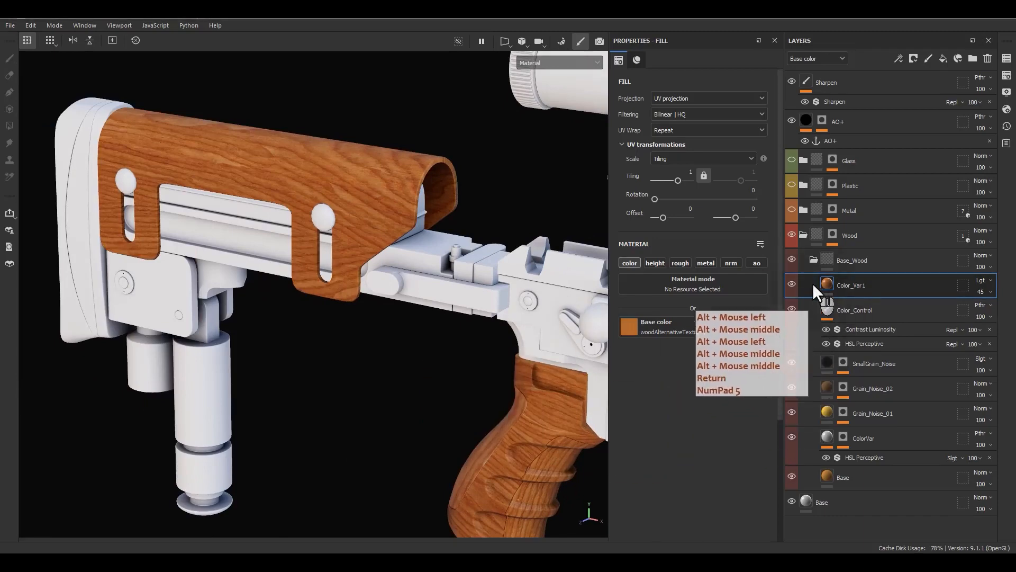
# Toggle Color_Var1's visibility to compare its effect on the stock and grip, and open its opacity for editing
pyautogui.click(797, 279)
pyautogui.click(796, 279)
pyautogui.click(796, 279)
pyautogui.click(796, 279)
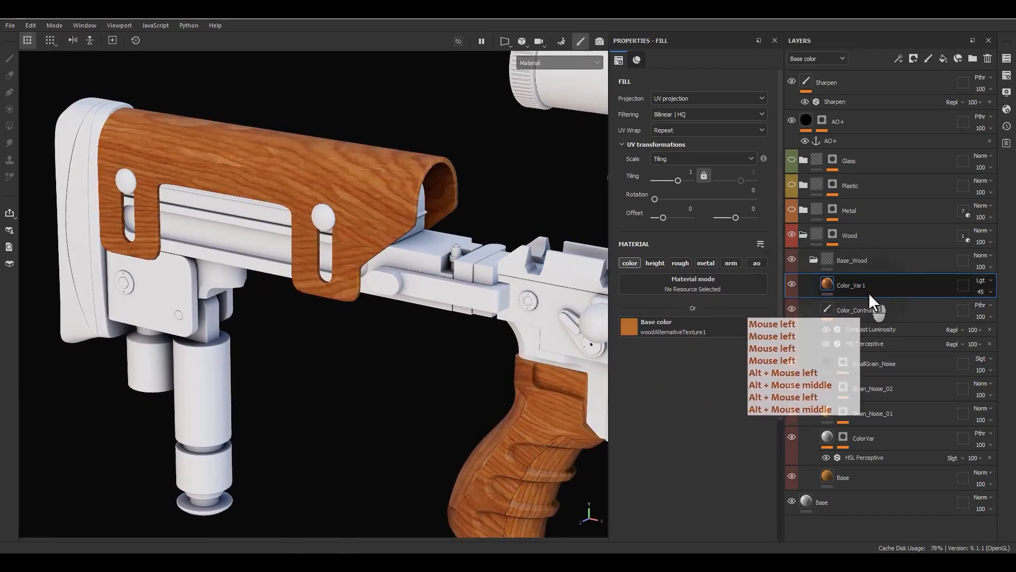
pyautogui.click(985, 290)
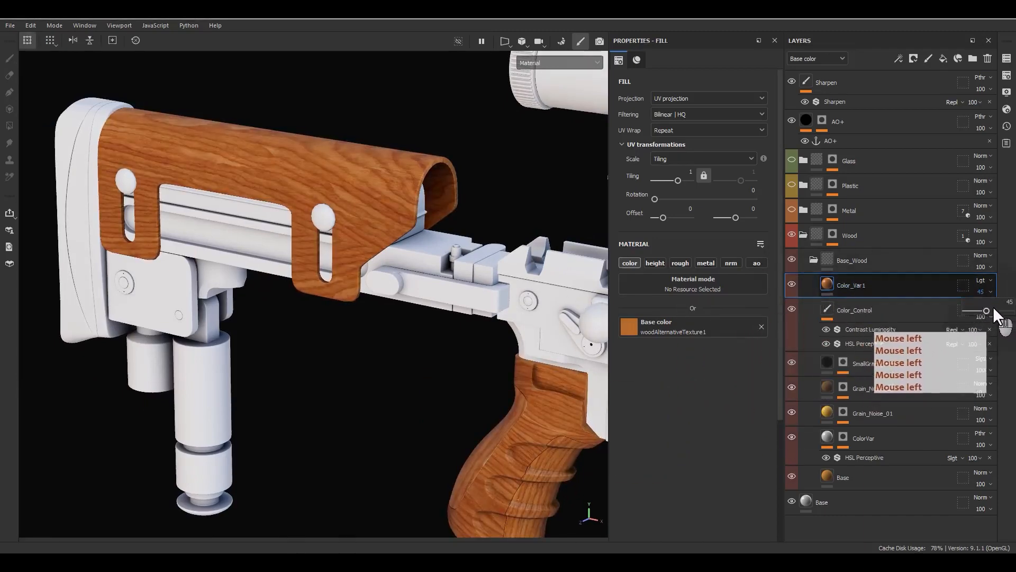
# Try the Soft light, Overlay and Multiply blend modes on the Color_Var1 layer
pyautogui.click(983, 279)
pyautogui.click(1015, 212)
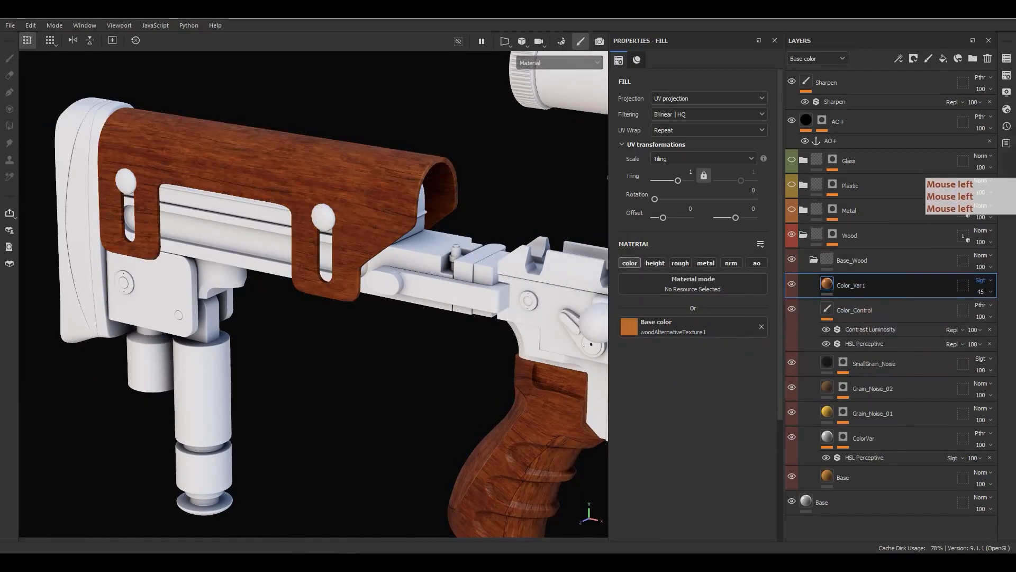
pyautogui.click(1015, 162)
pyautogui.click(982, 281)
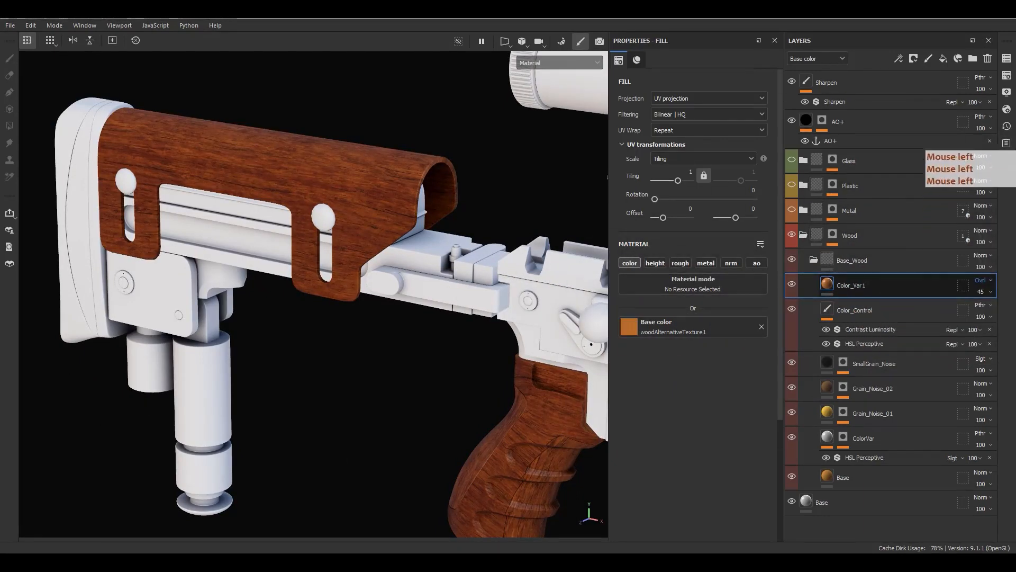
pyautogui.click(1015, 52)
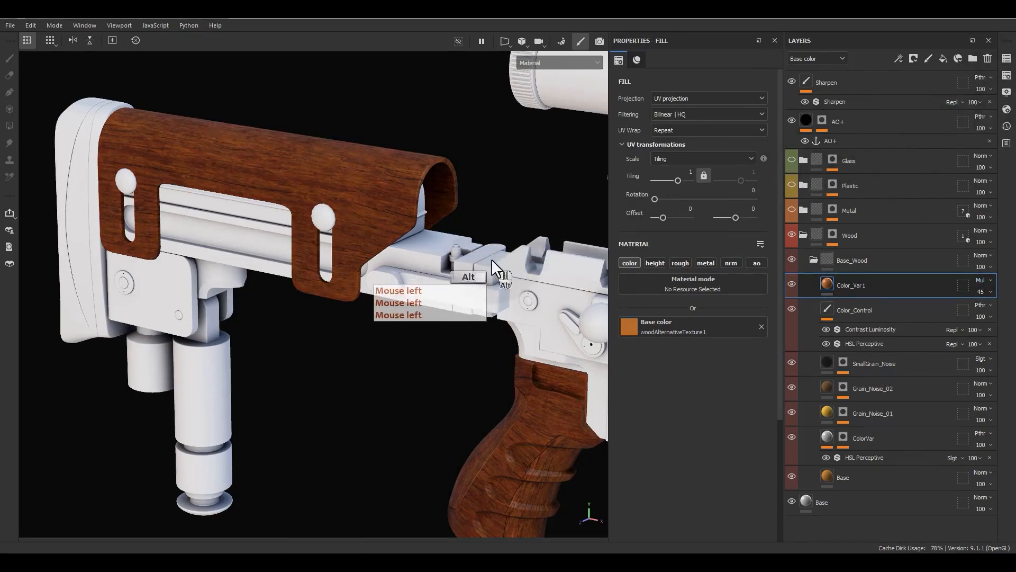
pyautogui.keyDown('alt'); pyautogui.moveTo(491, 259); pyautogui.dragTo(347, 233, button='middle'); pyautogui.keyUp('alt')
# Set the Color_Var1 layer's blend mode to Linear dodge (Ldge) and its opacity to 25
pyautogui.click(983, 279)
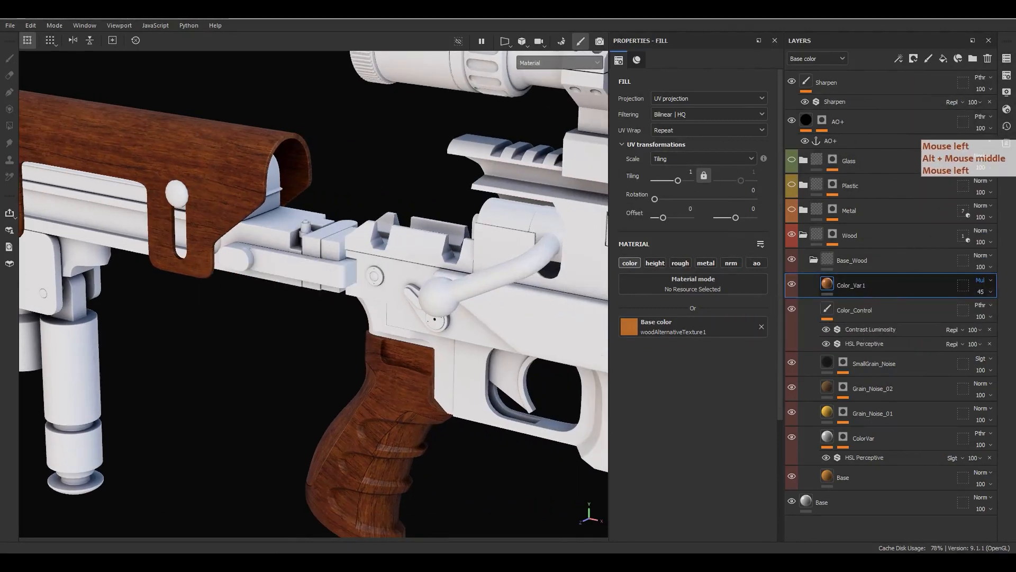
pyautogui.click(1015, 103)
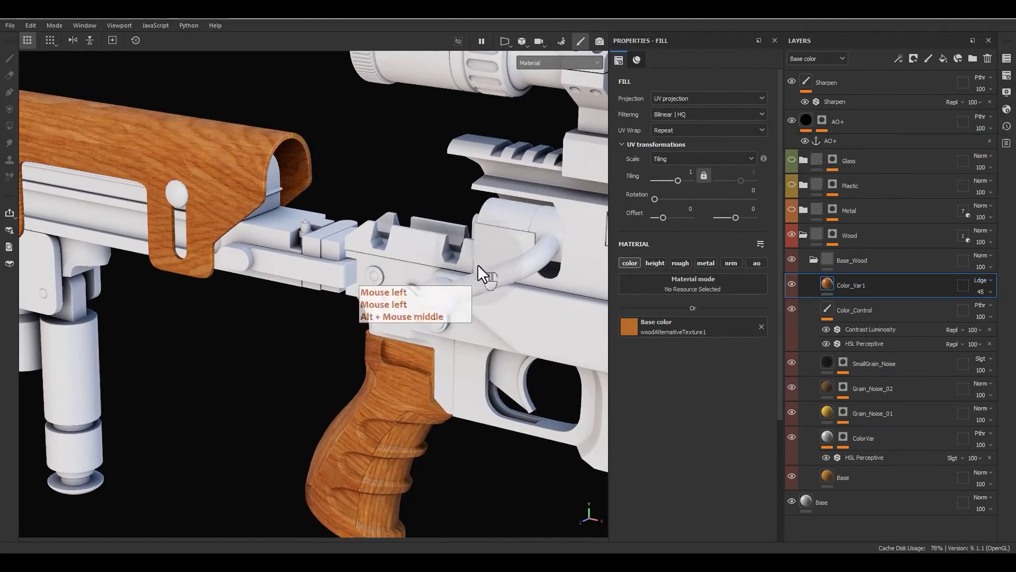
pyautogui.keyDown('alt'); pyautogui.moveTo(429, 275); pyautogui.dragTo(281, 279, button='middle'); pyautogui.keyUp('alt')
pyautogui.keyDown('alt'); pyautogui.moveTo(514, 297); pyautogui.dragTo(189, 204, button='middle'); pyautogui.keyUp('alt')
pyautogui.keyDown('alt'); pyautogui.moveTo(603, 278); pyautogui.dragTo(397, 277, button='middle'); pyautogui.keyUp('alt')
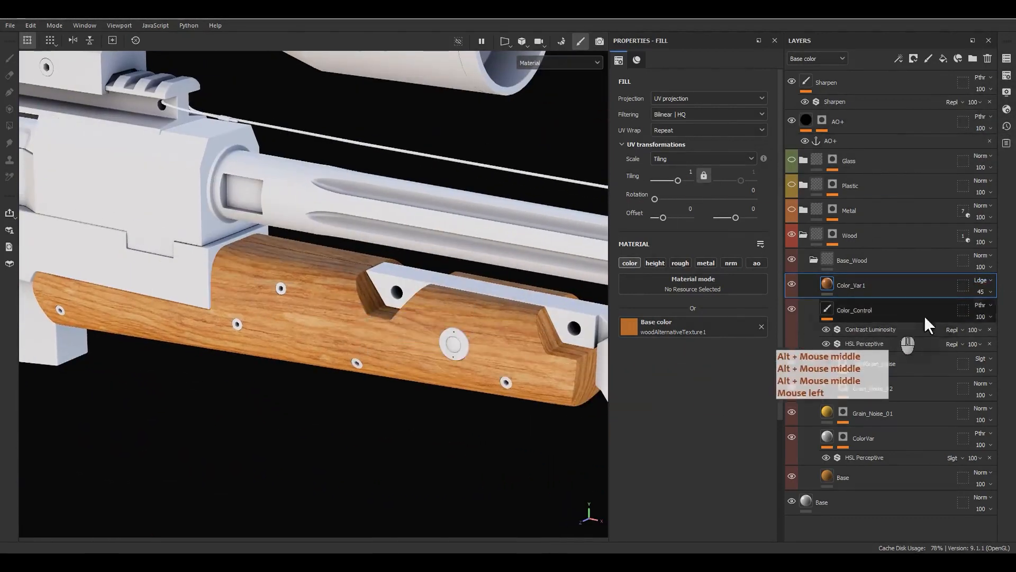
pyautogui.click(980, 291)
pyautogui.moveTo(985, 309); pyautogui.dragTo(977, 308)
pyautogui.keyDown('alt'); pyautogui.moveTo(162, 349); pyautogui.dragTo(320, 318); pyautogui.keyUp('alt')
pyautogui.keyDown('alt'); pyautogui.moveTo(320, 317); pyautogui.dragTo(113, 181, button='right'); pyautogui.keyUp('alt')
pyautogui.keyDown('alt'); pyautogui.moveTo(113, 182); pyautogui.dragTo(477, 196, button='middle'); pyautogui.keyUp('alt')
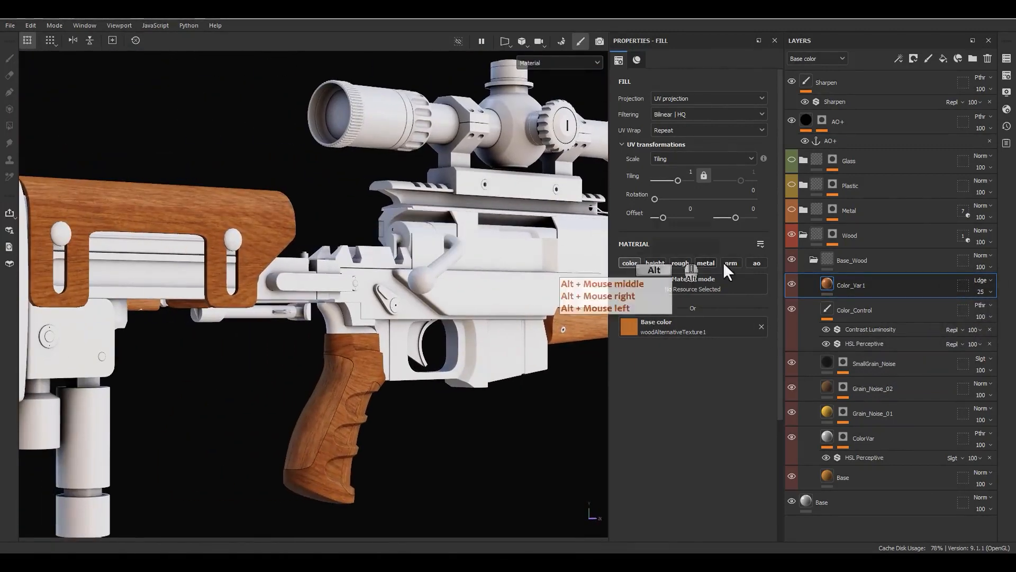
# Add a fill layer above Color_Var1 in the Base_Wood group and name it Color_Var2
pyautogui.click(928, 97)
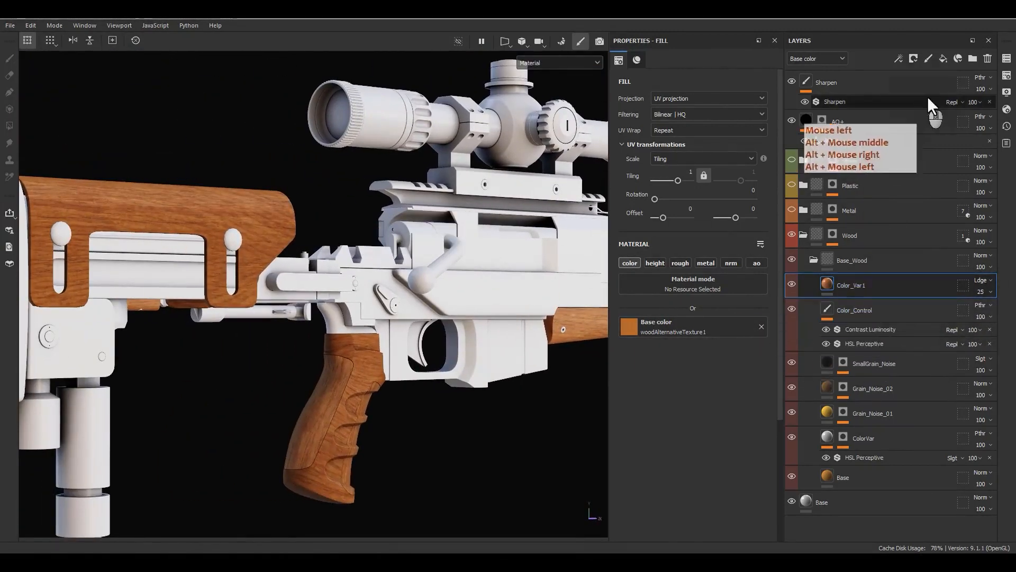
pyautogui.click(942, 58)
pyautogui.click(856, 282)
pyautogui.doubleClick(858, 282)
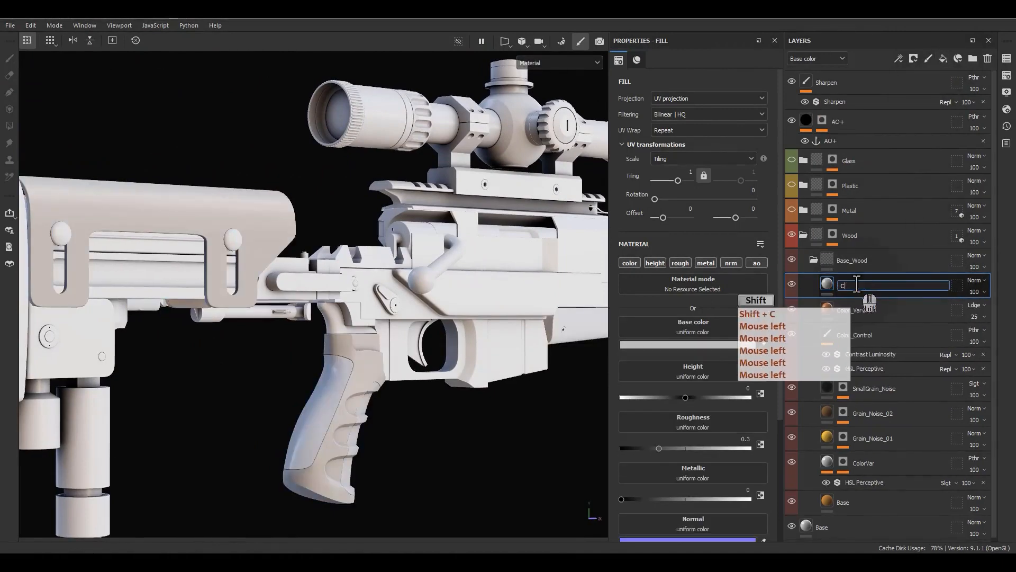
pyautogui.write('Color_Var2')
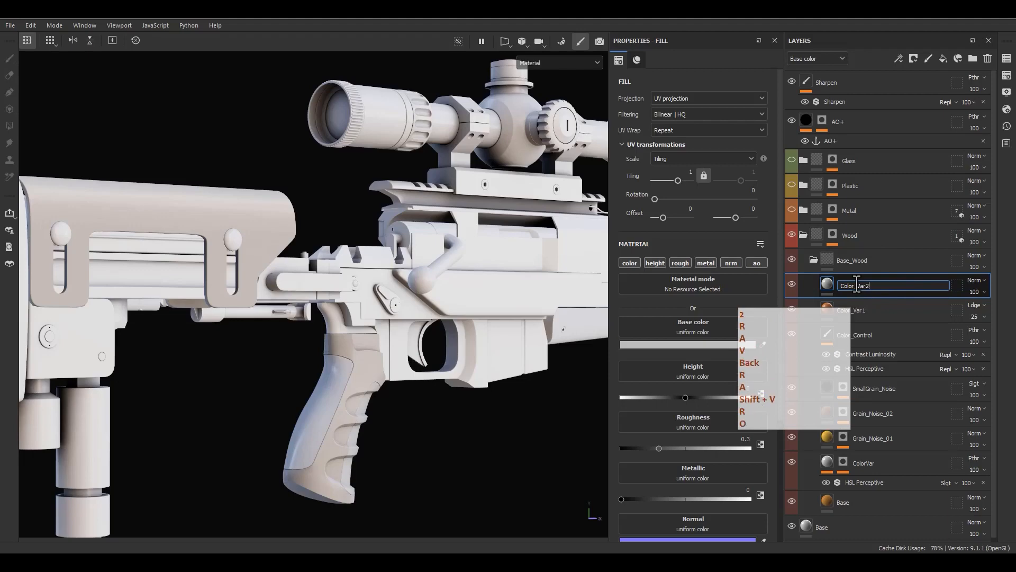
pyautogui.rightClick(856, 284)
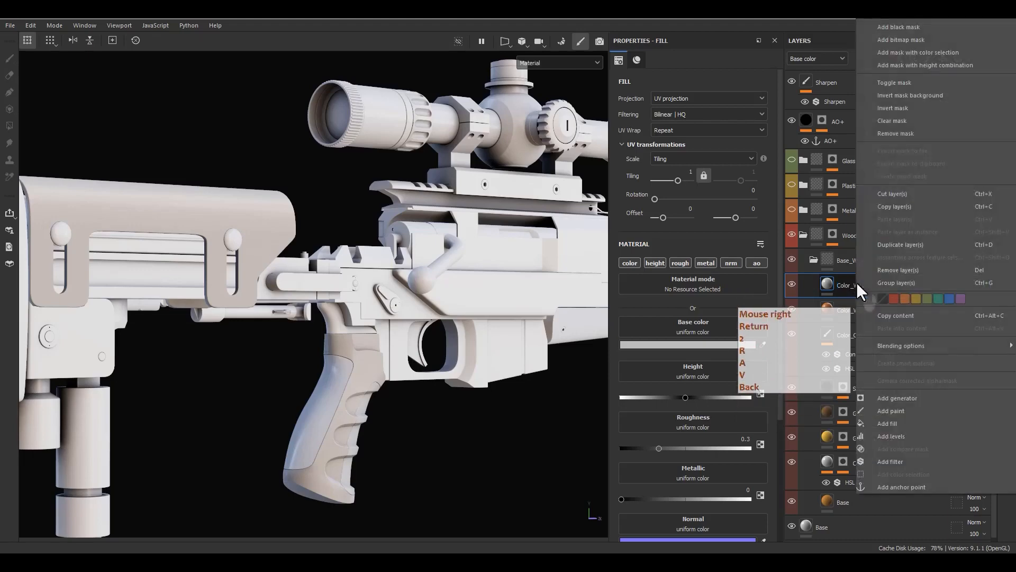
pyautogui.click(890, 40)
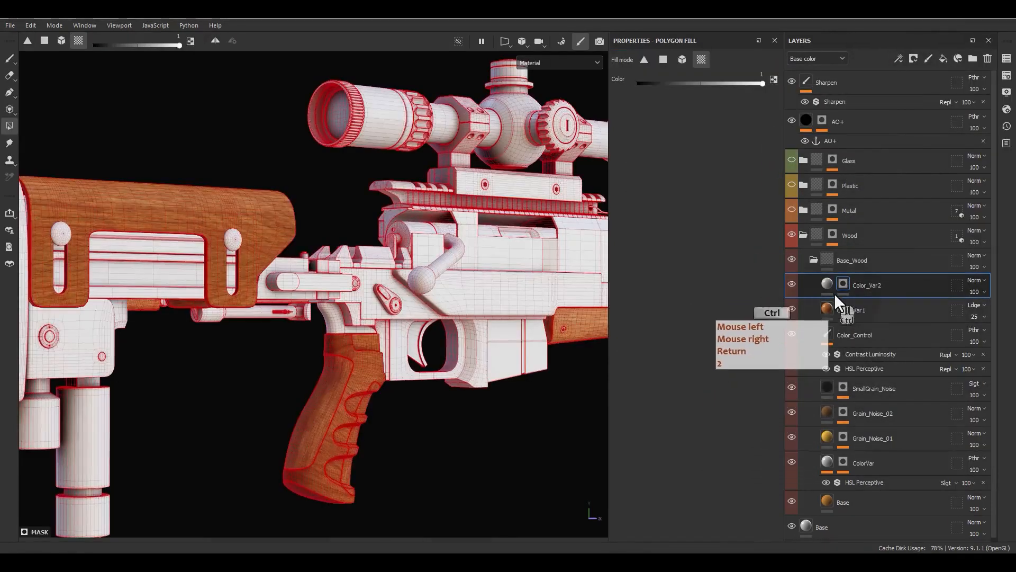
pyautogui.hotkey('ctrl', 'z')
# Assign woodAlternativeTexture2 as the base color of Color_Var2 and keep only the layer's color channel active
pyautogui.moveTo(800, 349); pyautogui.dragTo(680, 329)
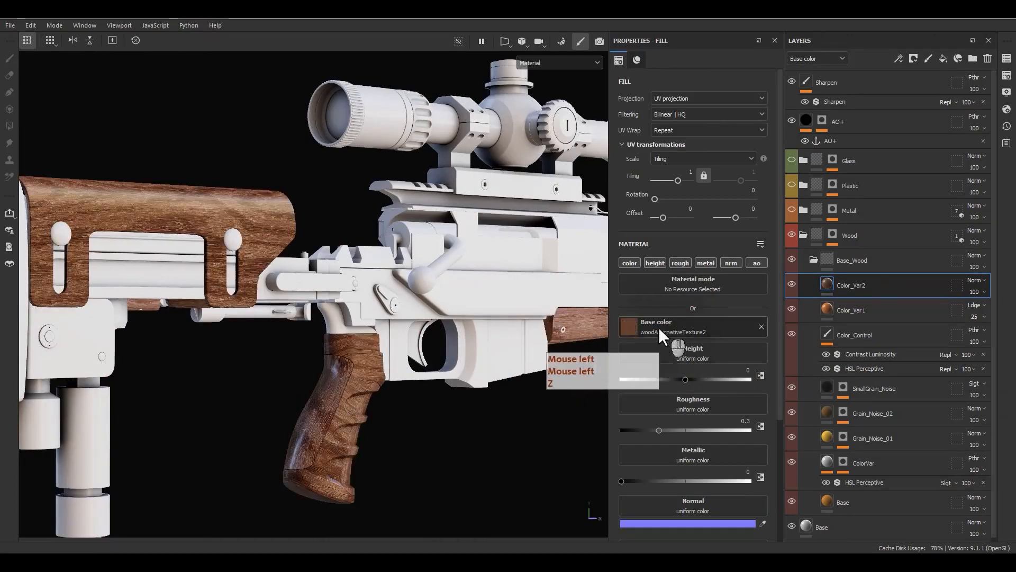
pyautogui.keyDown('alt'); pyautogui.moveTo(453, 314); pyautogui.dragTo(421, 320, button='middle'); pyautogui.keyUp('alt')
pyautogui.keyDown('alt'); pyautogui.moveTo(421, 320); pyautogui.dragTo(662, 317); pyautogui.keyUp('alt')
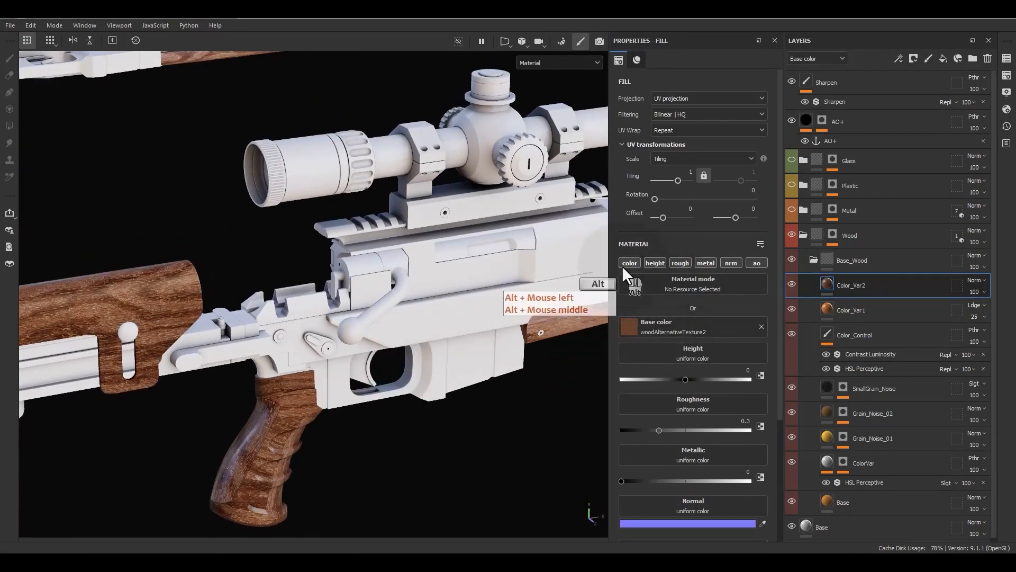
pyautogui.keyDown('alt'); pyautogui.moveTo(297, 313); pyautogui.dragTo(398, 287, button='middle'); pyautogui.keyUp('alt')
pyautogui.keyDown('alt'); pyautogui.moveTo(398, 287); pyautogui.dragTo(424, 255); pyautogui.keyUp('alt')
pyautogui.keyDown('alt'); pyautogui.moveTo(423, 254); pyautogui.dragTo(393, 252, button='middle'); pyautogui.keyUp('alt')
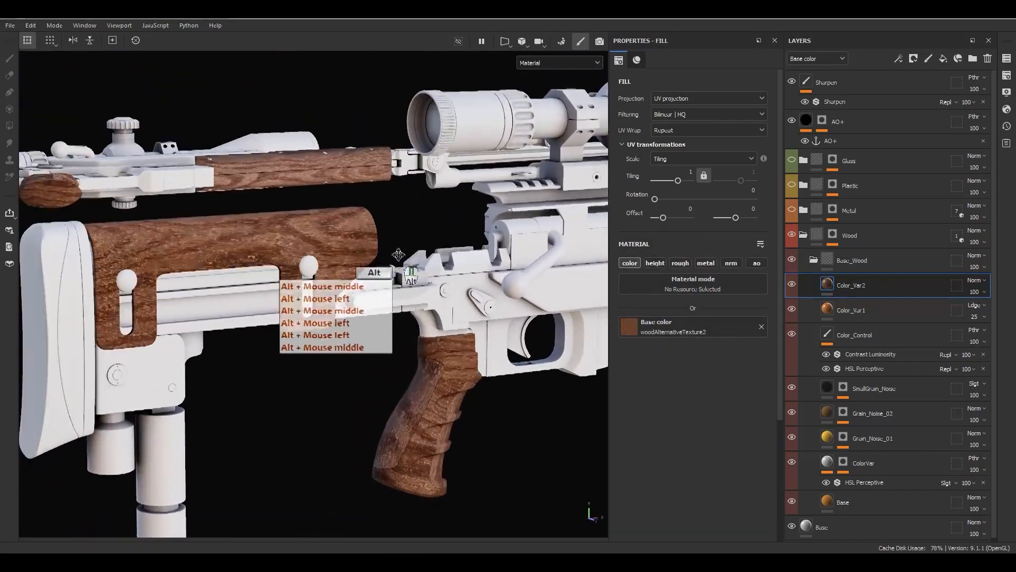
pyautogui.keyDown('alt'); pyautogui.moveTo(389, 259); pyautogui.dragTo(371, 326, button='right'); pyautogui.keyUp('alt')
pyautogui.keyDown('alt'); pyautogui.moveTo(371, 326); pyautogui.dragTo(670, 278); pyautogui.keyUp('alt')
# Enable the roughness channel on Color_Var2 and set its roughness to 0.45
pyautogui.click(331, 323)
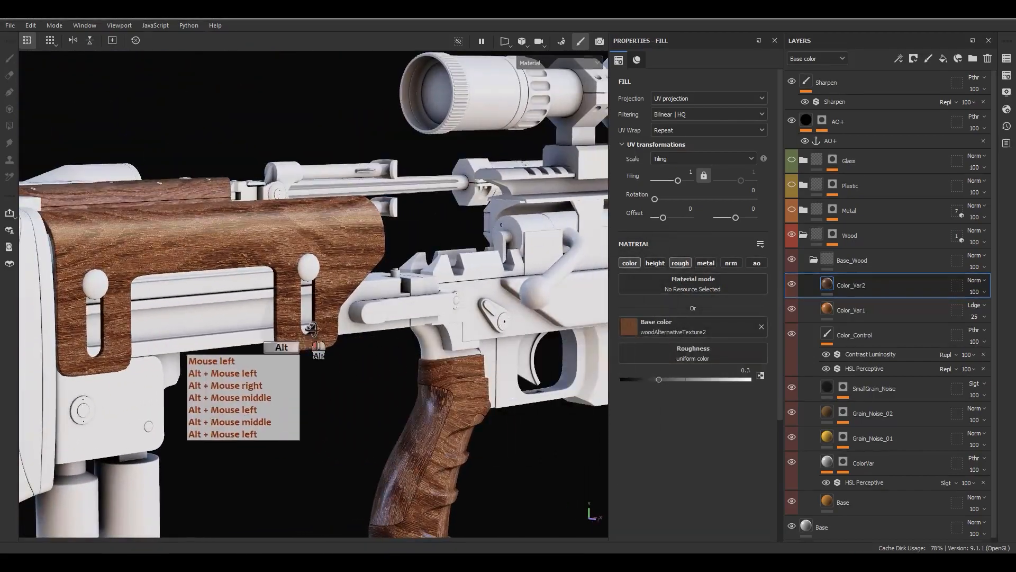
pyautogui.keyDown('alt'); pyautogui.moveTo(331, 323); pyautogui.dragTo(474, 349); pyautogui.keyUp('alt')
pyautogui.click(680, 263)
pyautogui.click(739, 371)
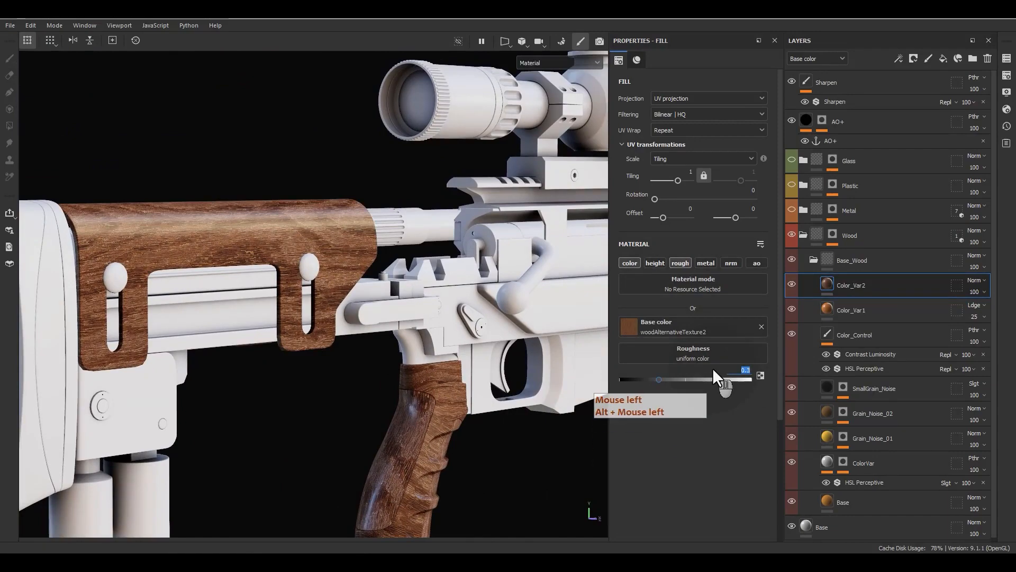
pyautogui.press('Return')
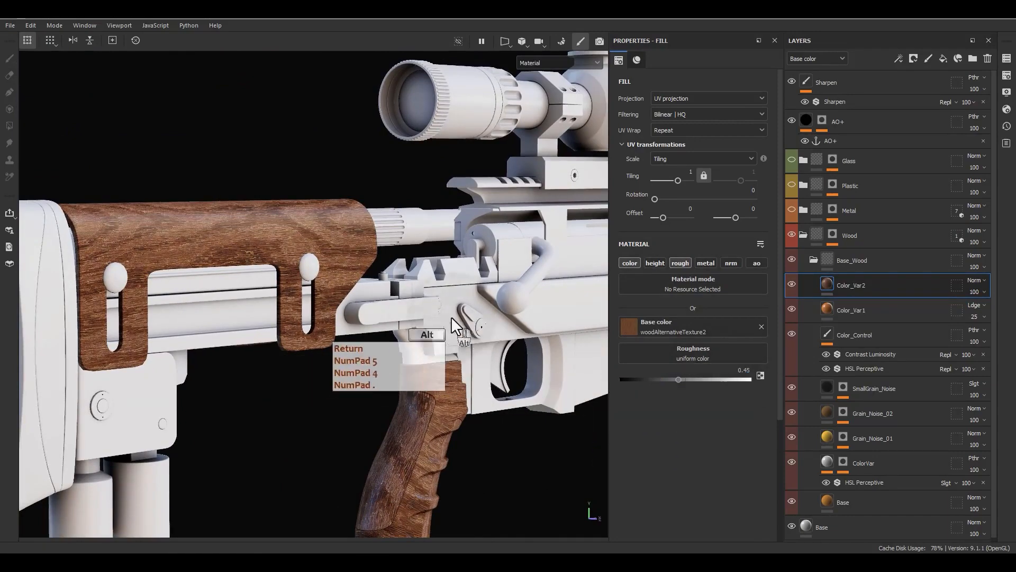
pyautogui.keyDown('alt'); pyautogui.moveTo(419, 317); pyautogui.dragTo(386, 261, button='middle'); pyautogui.keyUp('alt')
pyautogui.keyDown('alt'); pyautogui.moveTo(385, 261); pyautogui.dragTo(462, 264); pyautogui.keyUp('alt')
pyautogui.keyDown('alt'); pyautogui.moveTo(461, 265); pyautogui.dragTo(313, 284, button='middle'); pyautogui.keyUp('alt')
pyautogui.press('f')
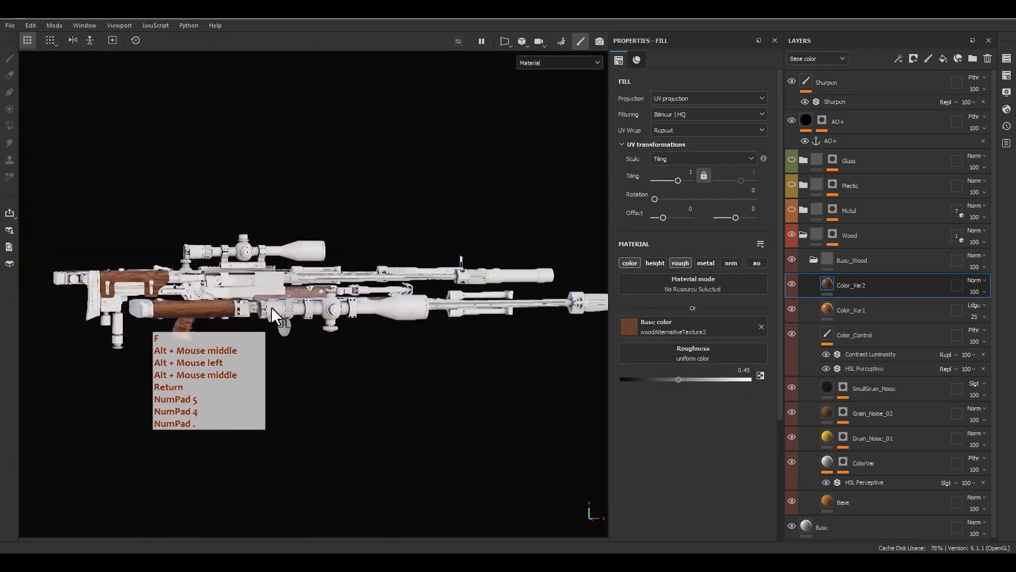
# Set the Color_Var2 layer's opacity to 69 and its blend mode to Overlay
pyautogui.keyDown('alt'); pyautogui.moveTo(297, 296); pyautogui.dragTo(582, 302); pyautogui.keyUp('alt')
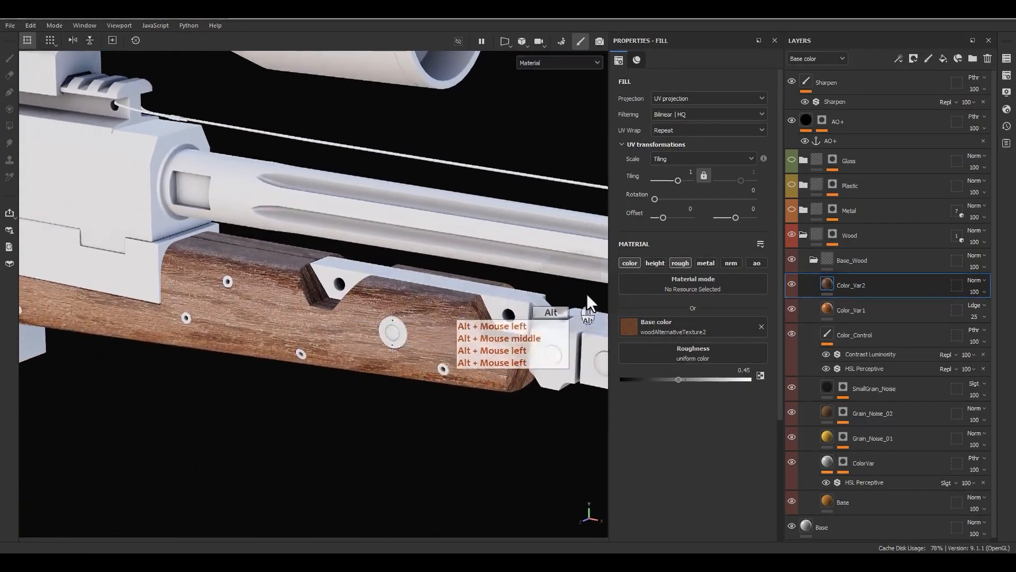
pyautogui.click(973, 295)
pyautogui.moveTo(979, 307); pyautogui.dragTo(997, 307)
pyautogui.keyDown('alt'); pyautogui.moveTo(513, 324); pyautogui.dragTo(582, 339); pyautogui.keyUp('alt')
pyautogui.click(978, 281)
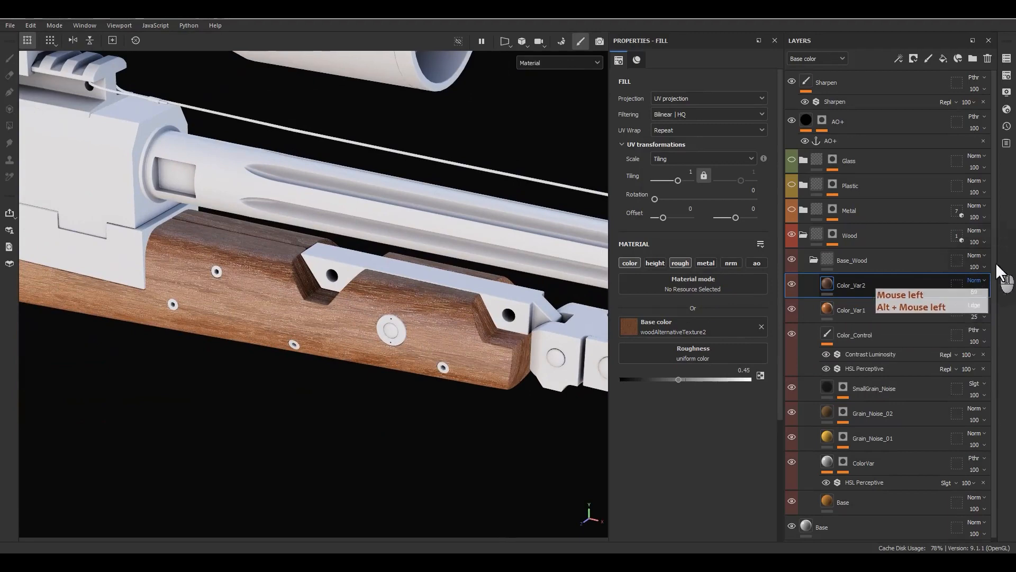
pyautogui.click(1014, 263)
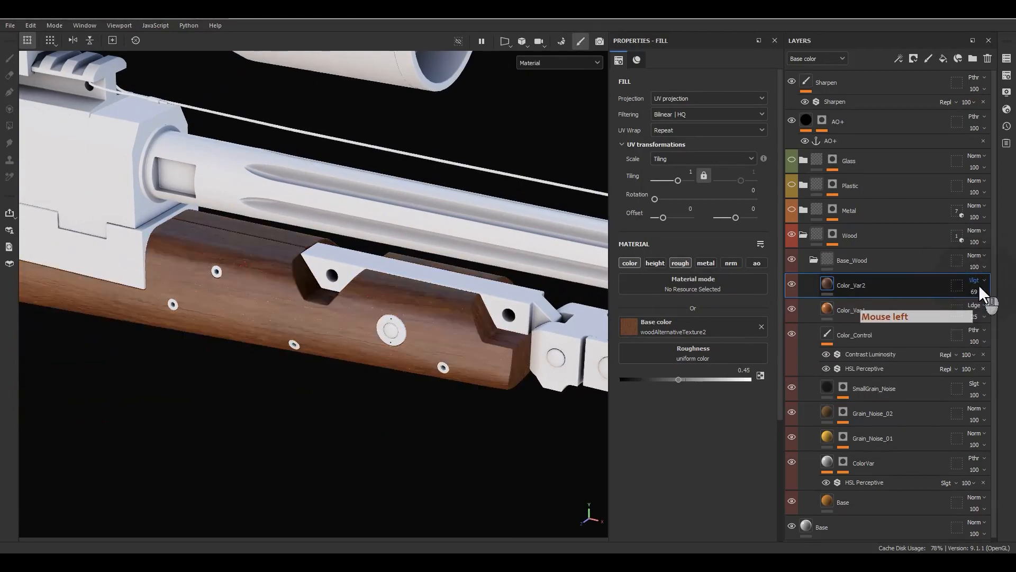
pyautogui.scroll(4, 979, 285)
pyautogui.scroll(3, 979, 285)
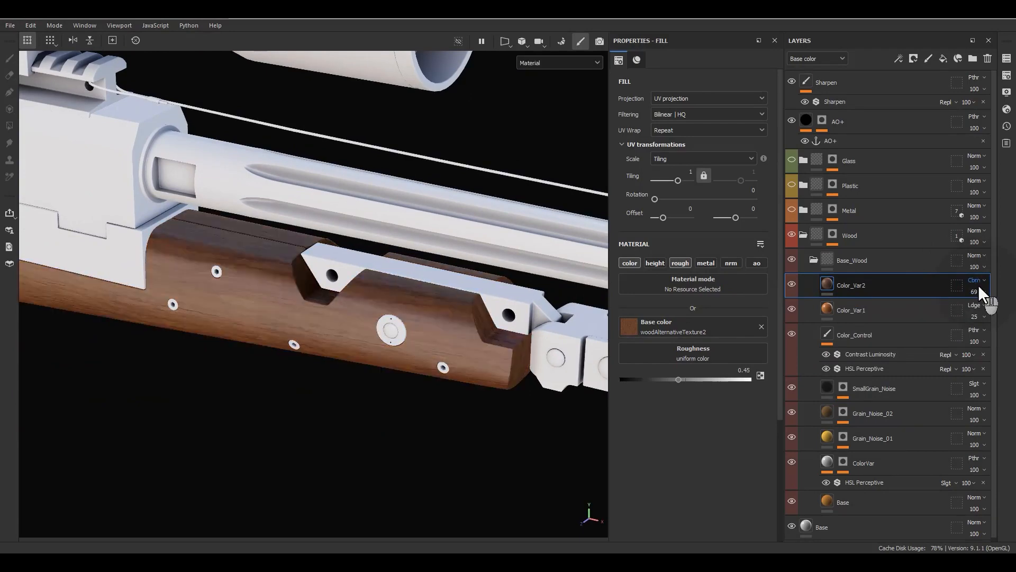
pyautogui.scroll(1, 979, 285)
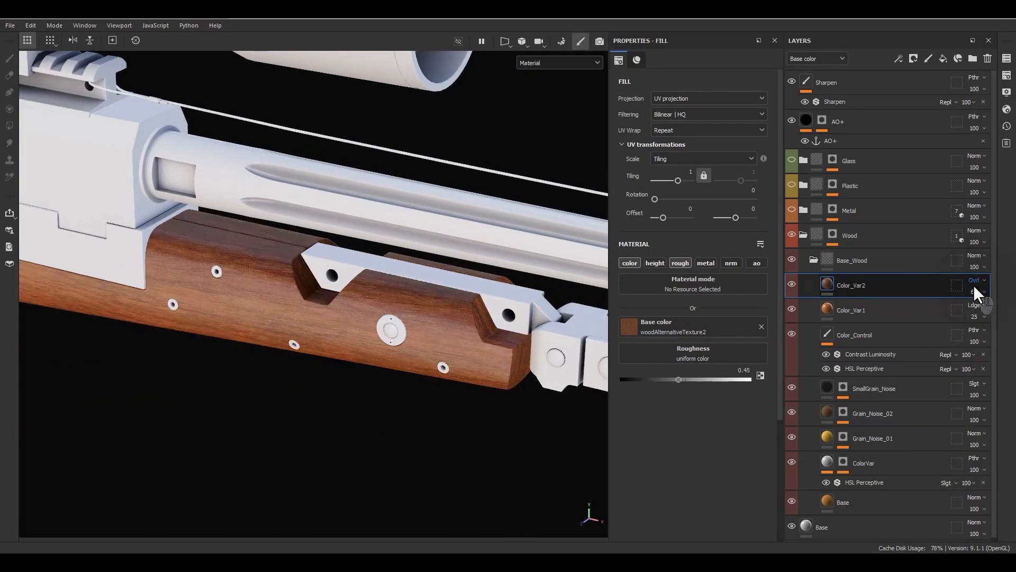
pyautogui.scroll(-1, 973, 285)
# Compare the wood with Color_Var2 hidden and shown, and set the layer's opacity to 56
pyautogui.keyDown('alt'); pyautogui.moveTo(469, 325); pyautogui.dragTo(604, 339); pyautogui.keyUp('alt')
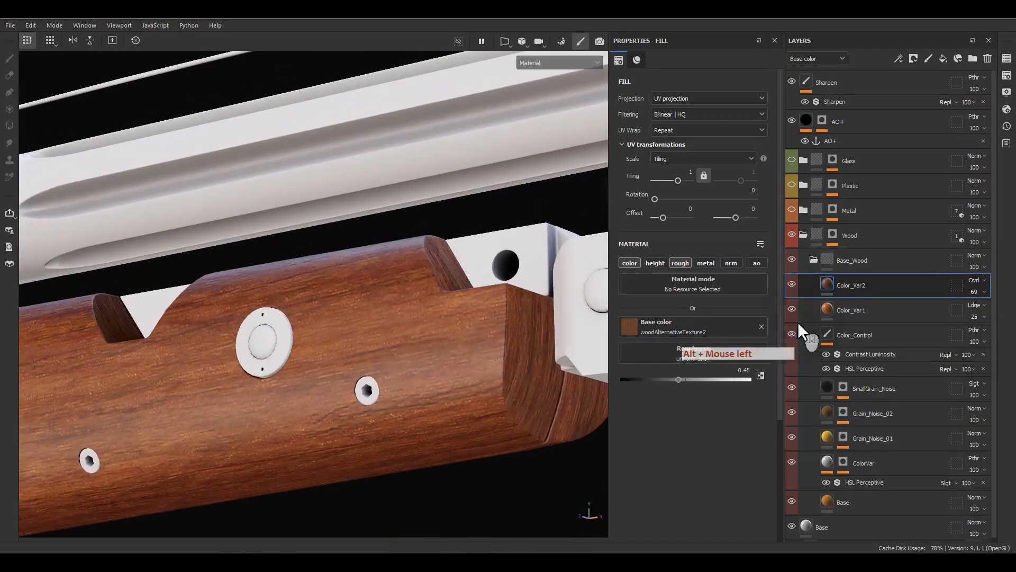
pyautogui.click(792, 285)
pyautogui.click(792, 284)
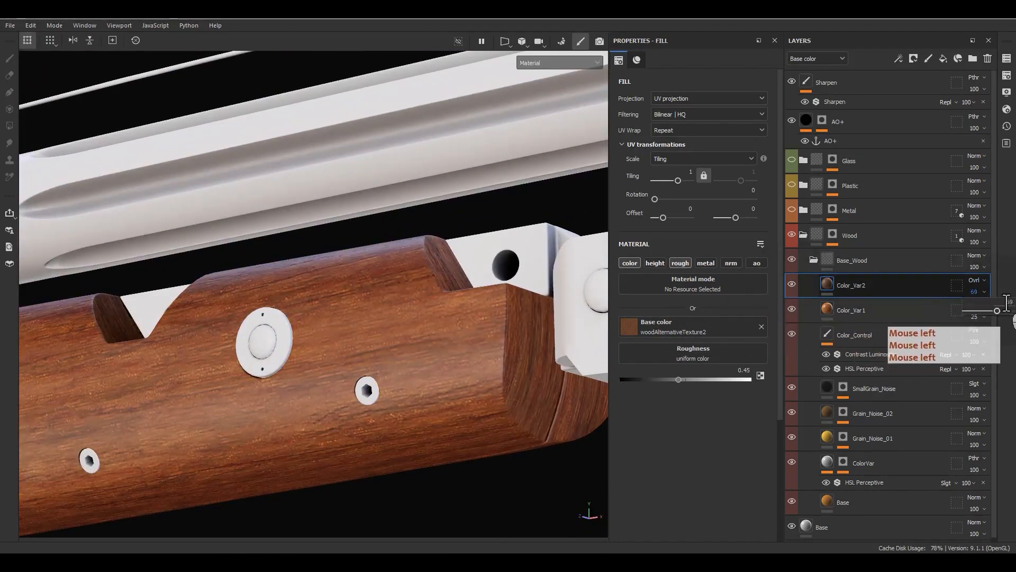
pyautogui.moveTo(986, 313); pyautogui.dragTo(973, 310)
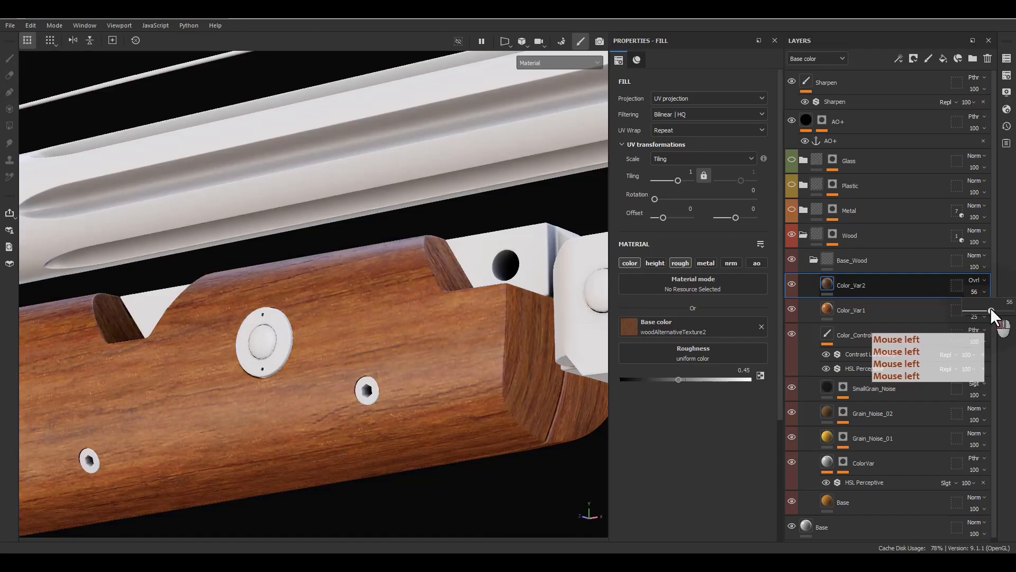
# Set the texture tiling of the Color_Var2 fill to 2
pyautogui.keyDown('alt'); pyautogui.moveTo(493, 308); pyautogui.dragTo(489, 370); pyautogui.keyUp('alt')
pyautogui.keyDown('alt'); pyautogui.moveTo(490, 371); pyautogui.dragTo(389, 109, button='right'); pyautogui.keyUp('alt')
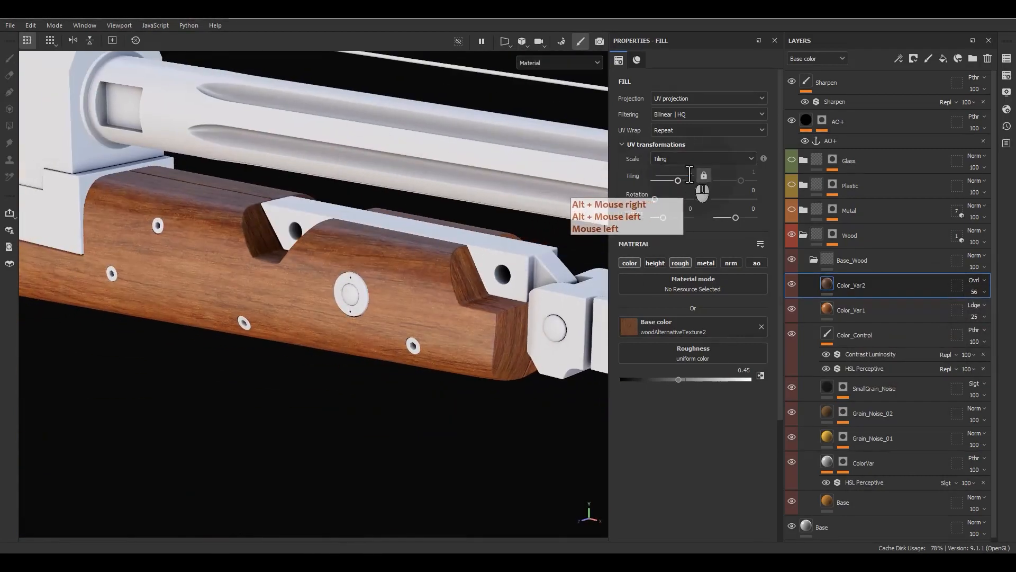
pyautogui.write('2')
pyautogui.press('Return')
# Examine the blended wood grain on the rifle's handguard, grip and stock from several angles
pyautogui.keyDown('alt'); pyautogui.moveTo(351, 295); pyautogui.dragTo(260, 324, button='middle'); pyautogui.keyUp('alt')
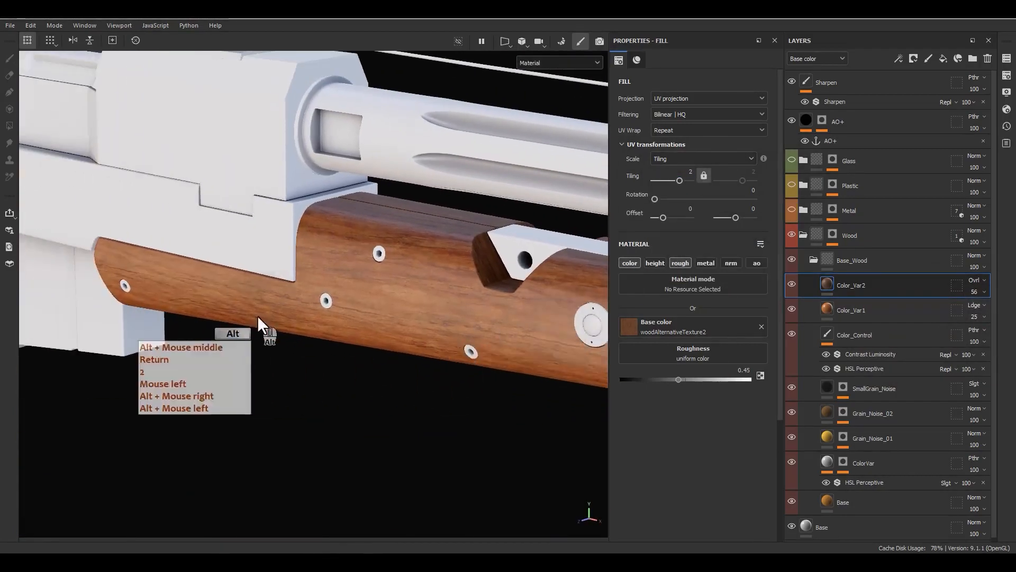
pyautogui.keyDown('alt'); pyautogui.moveTo(259, 318); pyautogui.dragTo(289, 289); pyautogui.keyUp('alt')
pyautogui.keyDown('alt'); pyautogui.moveTo(288, 289); pyautogui.dragTo(150, 75, button='right'); pyautogui.keyUp('alt')
pyautogui.keyDown('alt'); pyautogui.moveTo(127, 174); pyautogui.dragTo(438, 225, button='middle'); pyautogui.keyUp('alt')
pyautogui.keyDown('alt'); pyautogui.moveTo(211, 260); pyautogui.dragTo(403, 281, button='middle'); pyautogui.keyUp('alt')
pyautogui.keyDown('alt'); pyautogui.moveTo(402, 280); pyautogui.dragTo(411, 218); pyautogui.keyUp('alt')
pyautogui.scroll(4, 418, 268)
pyautogui.keyDown('alt'); pyautogui.moveTo(411, 218); pyautogui.dragTo(378, 222, button='right'); pyautogui.keyUp('alt')
pyautogui.keyDown('alt'); pyautogui.moveTo(381, 318); pyautogui.dragTo(439, 281, button='middle'); pyautogui.keyUp('alt')
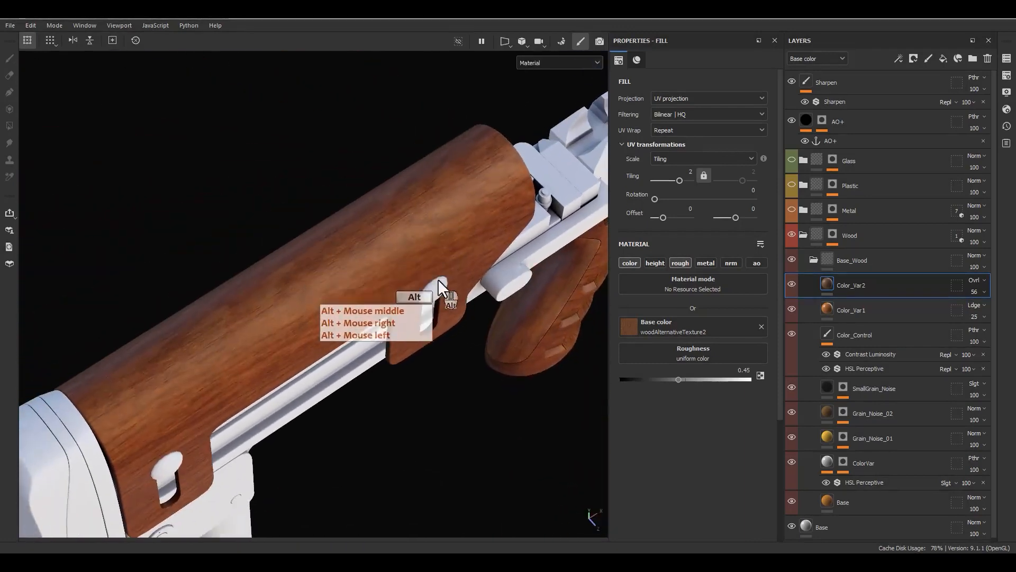
# Set the Color_Var2 layer's opacity to 62
pyautogui.keyDown('alt'); pyautogui.moveTo(439, 289); pyautogui.dragTo(455, 297); pyautogui.keyUp('alt')
pyautogui.click(974, 292)
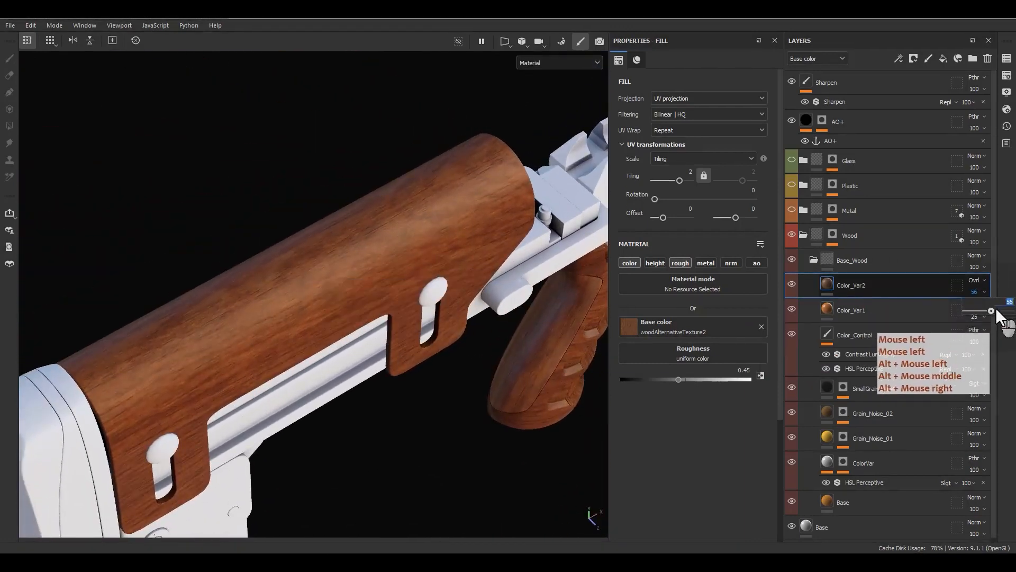
pyautogui.moveTo(996, 310)
pyautogui.mouseDown()
pyautogui.moveTo(1007, 311)
pyautogui.moveTo(995, 313)
pyautogui.mouseUp()
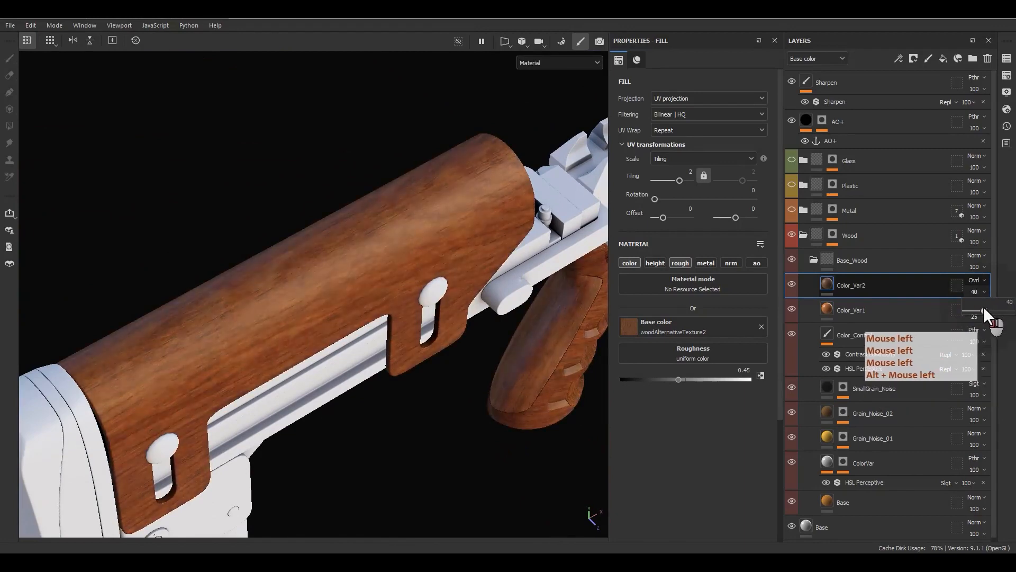
# Add a black mask to the Color_Var2 layer and a fill effect on that mask
pyautogui.rightClick(849, 284)
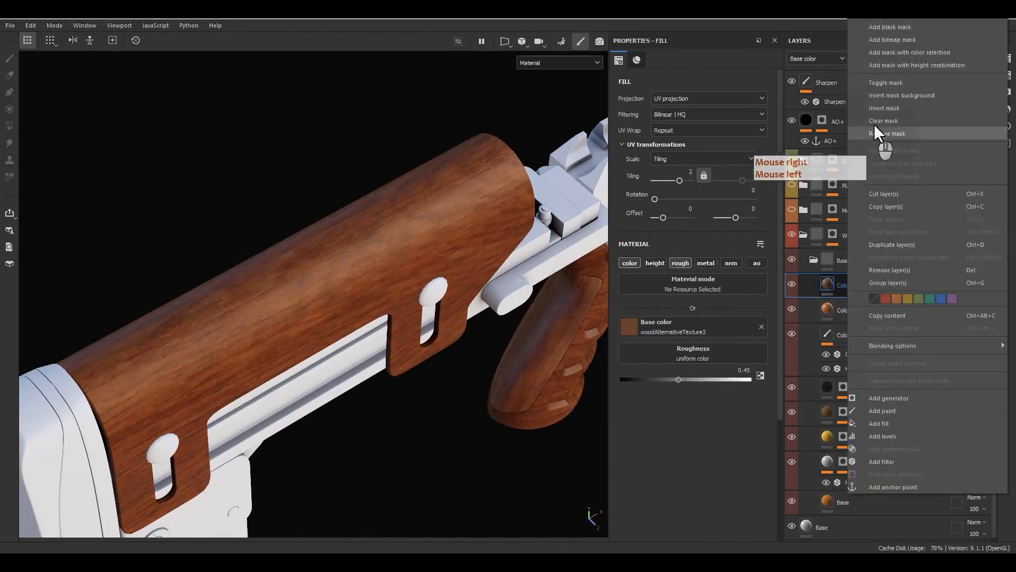
pyautogui.click(886, 36)
pyautogui.rightClick(840, 292)
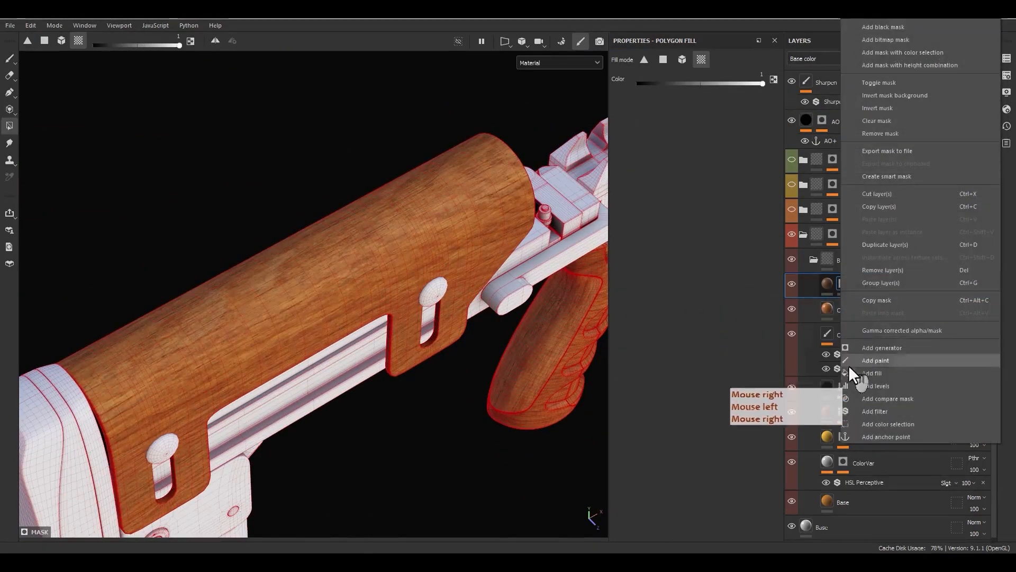
pyautogui.click(872, 374)
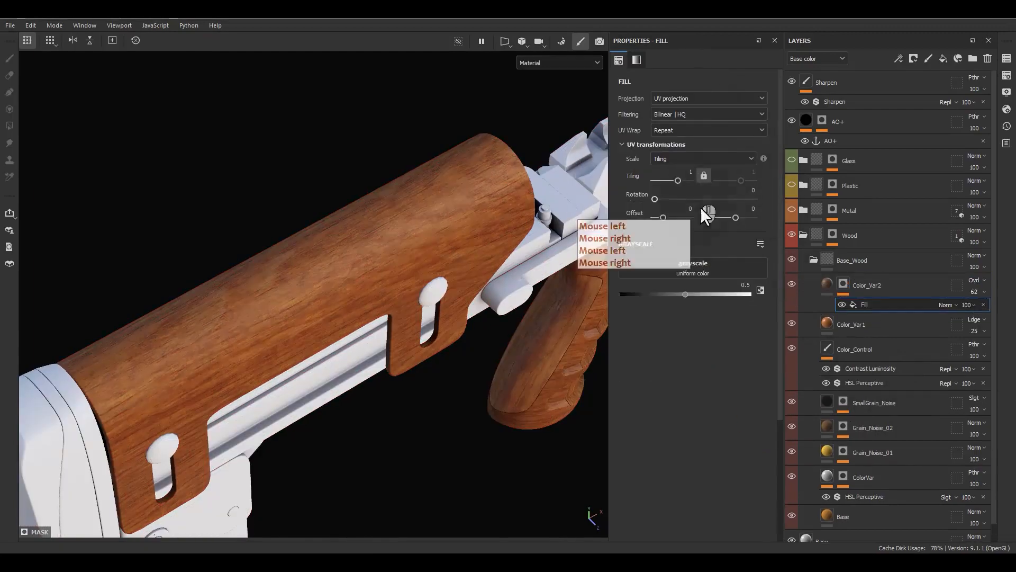
# Assign the Grunge Wood Hard texture to the fill effect on the Color_Var2 mask
pyautogui.click(684, 269)
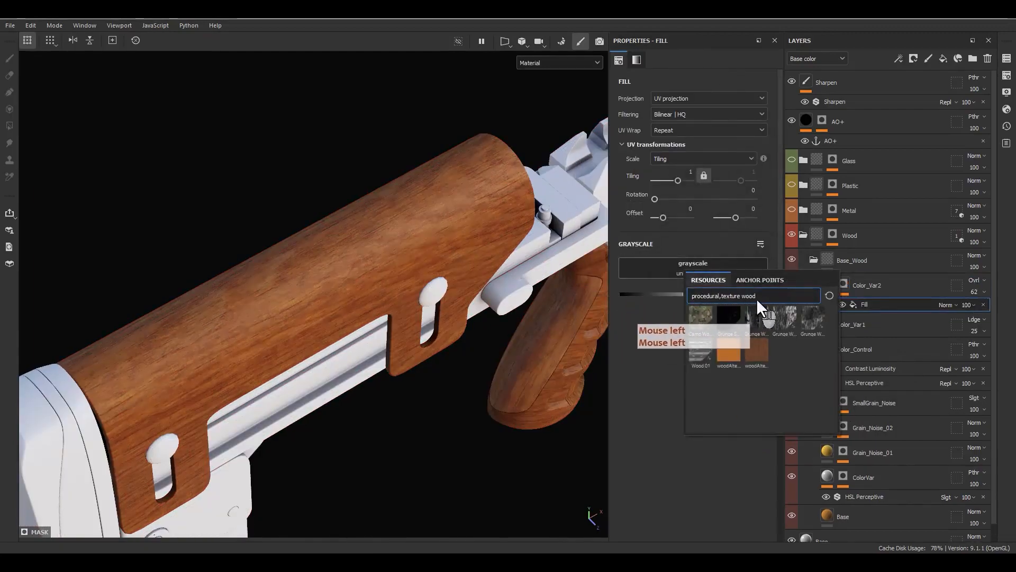
pyautogui.moveTo(757, 297); pyautogui.dragTo(747, 297)
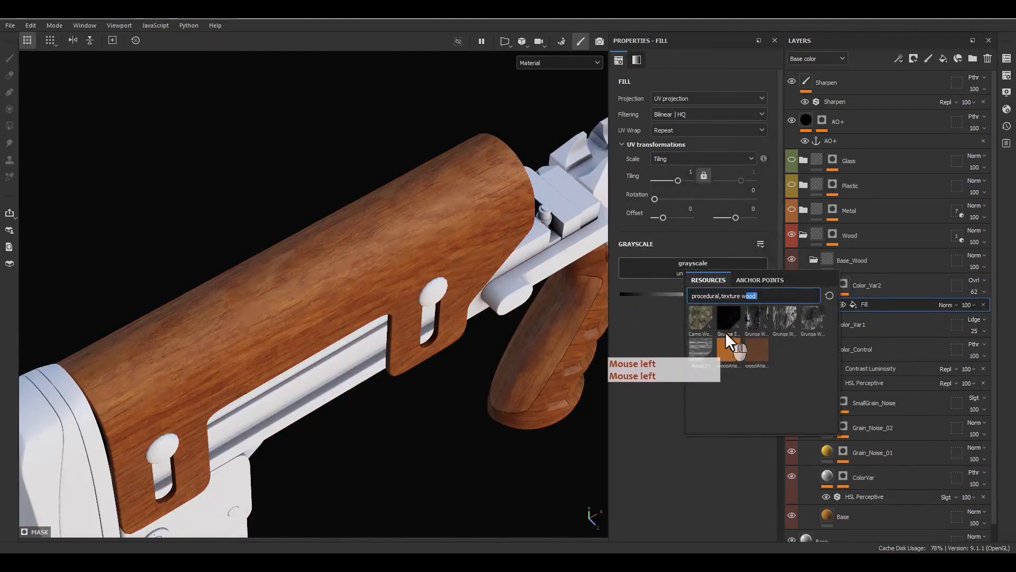
pyautogui.click(755, 316)
pyautogui.keyDown('alt'); pyautogui.moveTo(508, 334); pyautogui.dragTo(545, 325); pyautogui.keyUp('alt')
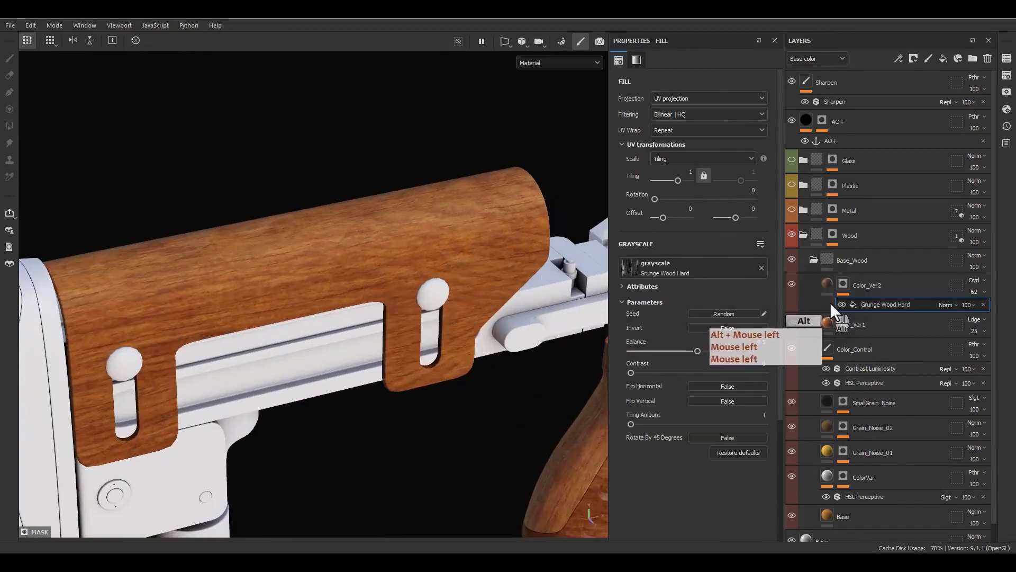
# Preview the Color_Var2 mask and set its Grunge Wood Hard fill to balance 0.88, contrast 0 and opacity 73
pyautogui.keyDown('alt'); pyautogui.click(843, 286); pyautogui.keyUp('alt')
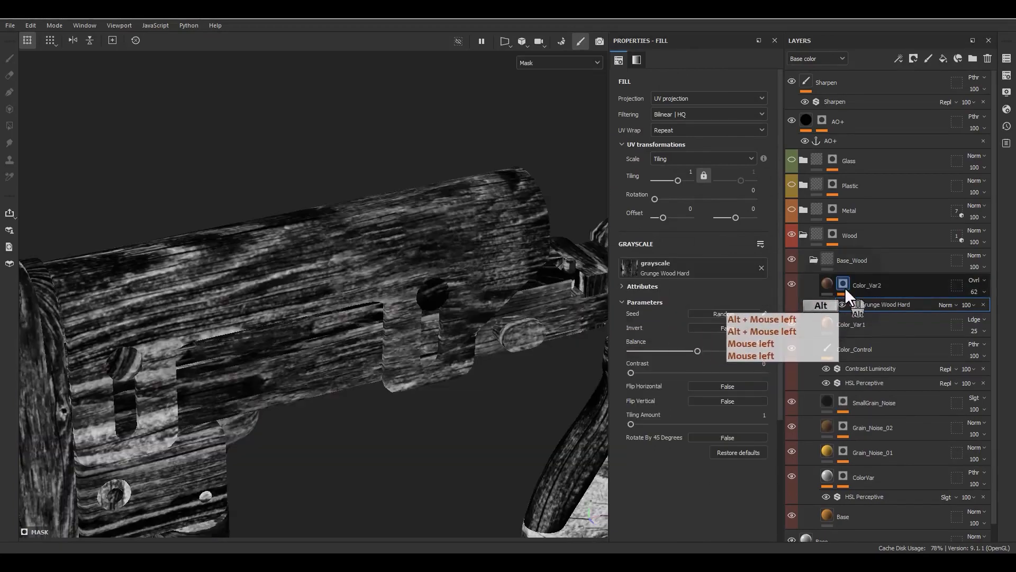
pyautogui.click(711, 354)
pyautogui.moveTo(710, 354); pyautogui.dragTo(737, 350)
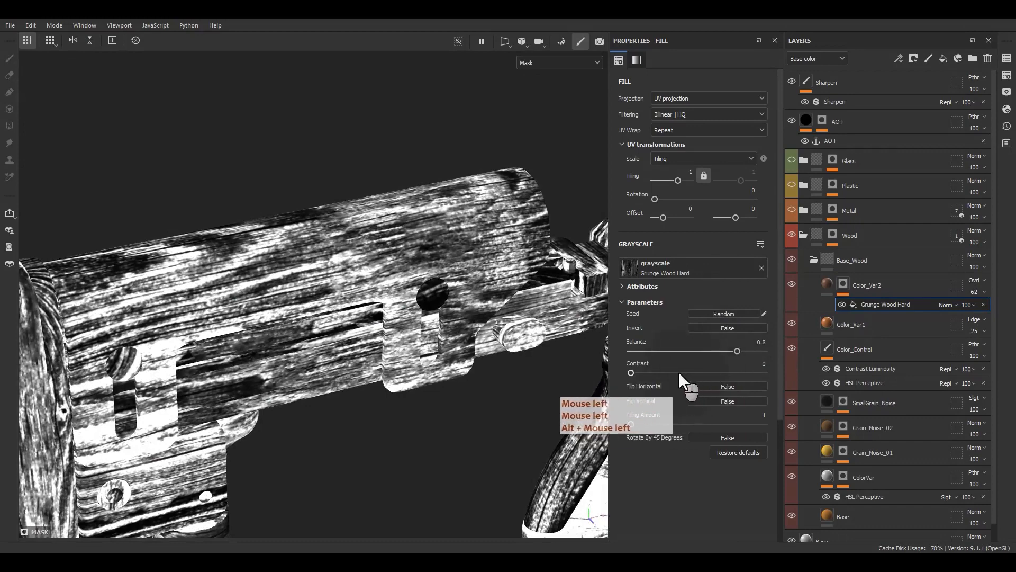
pyautogui.moveTo(678, 371); pyautogui.dragTo(745, 351)
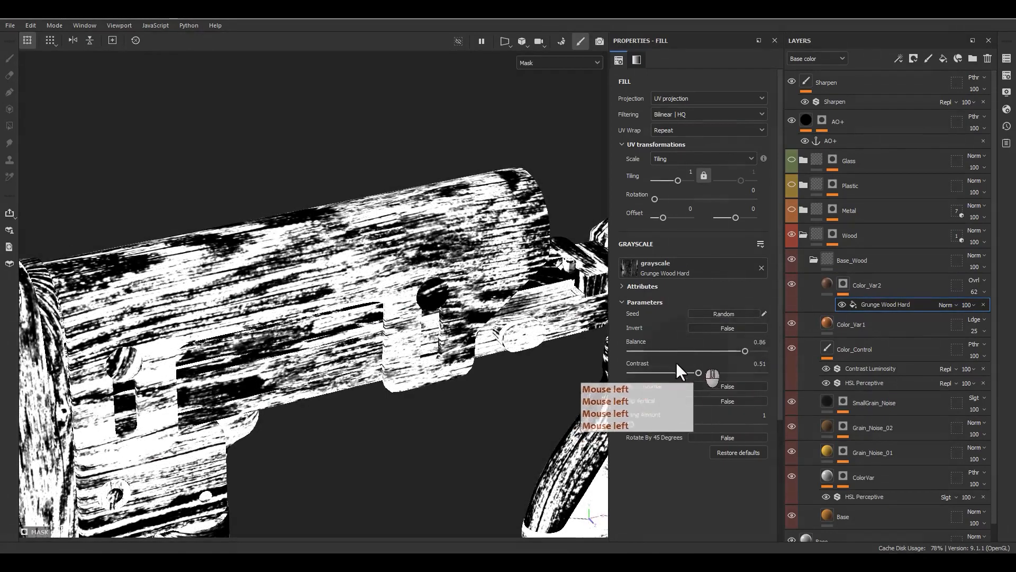
pyautogui.press('m')
pyautogui.keyDown('alt'); pyautogui.moveTo(490, 311); pyautogui.dragTo(395, 225); pyautogui.keyUp('alt')
pyautogui.moveTo(668, 372); pyautogui.dragTo(636, 369)
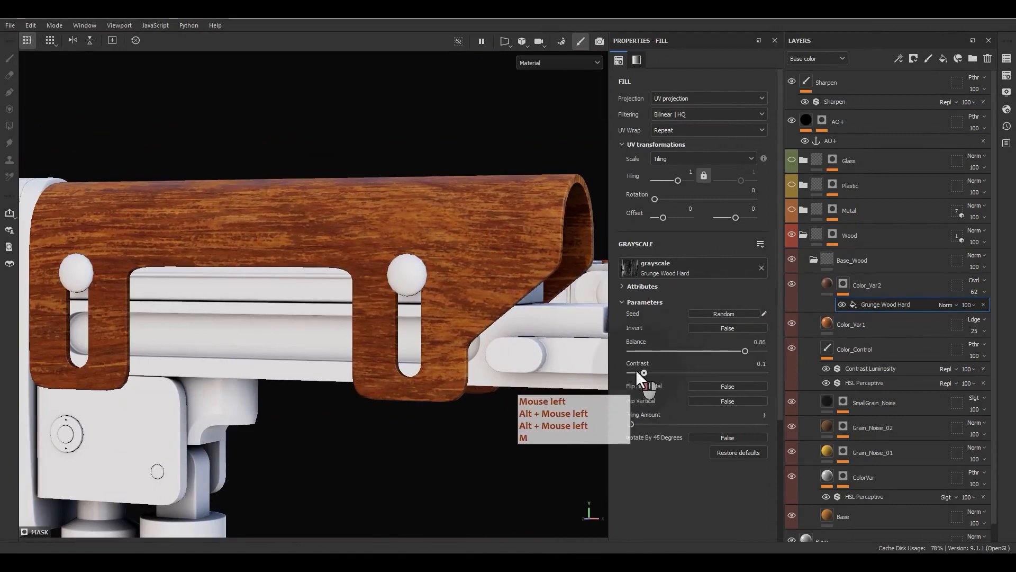
pyautogui.moveTo(744, 350)
pyautogui.mouseDown()
pyautogui.moveTo(762, 347)
pyautogui.moveTo(746, 343)
pyautogui.mouseUp()
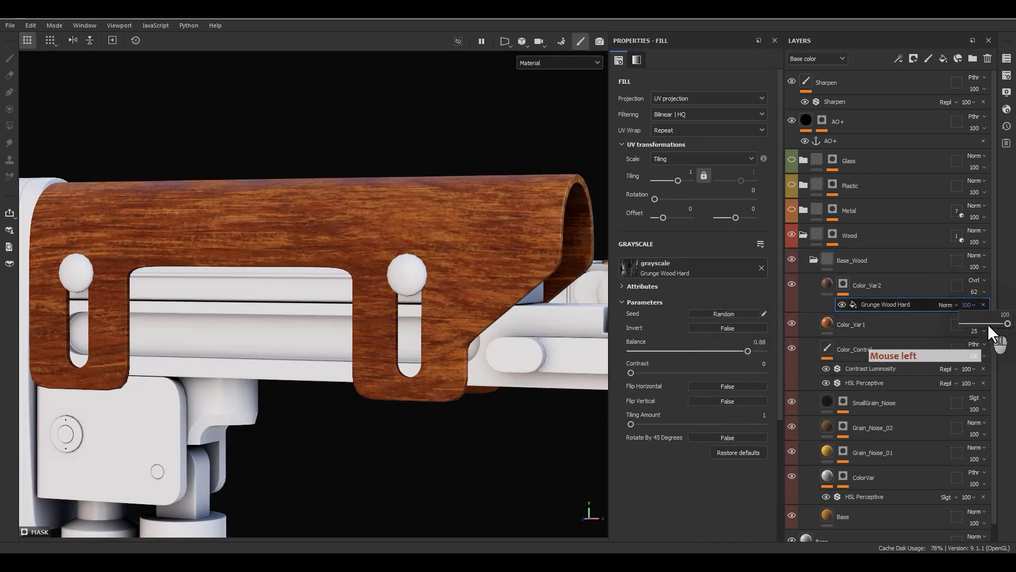
pyautogui.moveTo(980, 325); pyautogui.dragTo(995, 322)
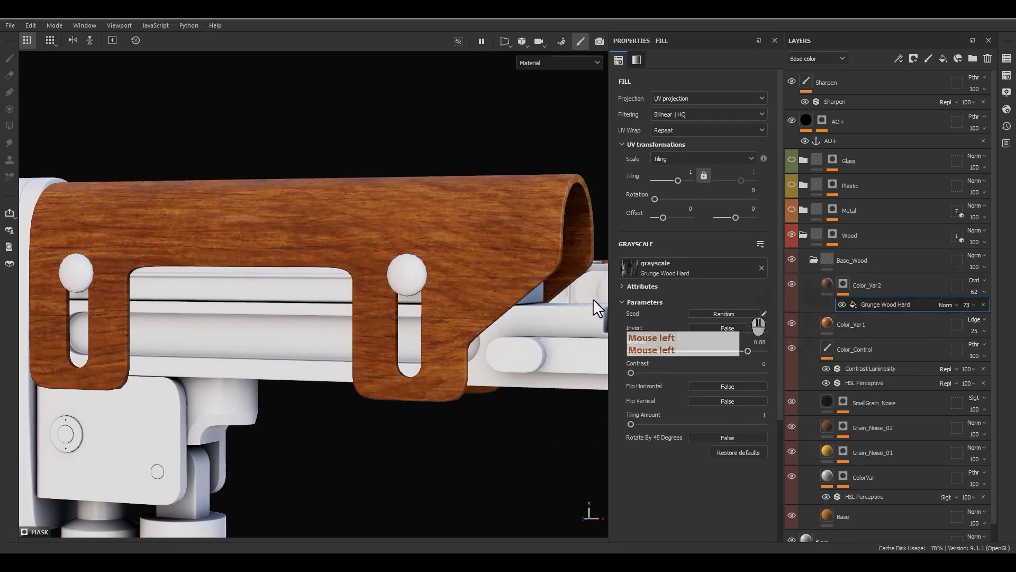
# Examine the masked wood color variation on the rifle's stock, handguard and grip from several angles
pyautogui.keyDown('alt'); pyautogui.moveTo(317, 293); pyautogui.dragTo(459, 307); pyautogui.keyUp('alt')
pyautogui.keyDown('alt'); pyautogui.moveTo(530, 315); pyautogui.dragTo(390, 335, button='middle'); pyautogui.keyUp('alt')
pyautogui.keyDown('alt'); pyautogui.moveTo(471, 265); pyautogui.dragTo(371, 341, button='middle'); pyautogui.keyUp('alt')
pyautogui.keyDown('alt'); pyautogui.moveTo(450, 281); pyautogui.dragTo(351, 380, button='middle'); pyautogui.keyUp('alt')
pyautogui.keyDown('alt'); pyautogui.moveTo(503, 281); pyautogui.dragTo(389, 267); pyautogui.keyUp('alt')
pyautogui.keyDown('alt'); pyautogui.moveTo(497, 286); pyautogui.dragTo(204, 97, button='middle'); pyautogui.keyUp('alt')
pyautogui.keyDown('alt'); pyautogui.moveTo(513, 254); pyautogui.dragTo(450, 263, button='middle'); pyautogui.keyUp('alt')
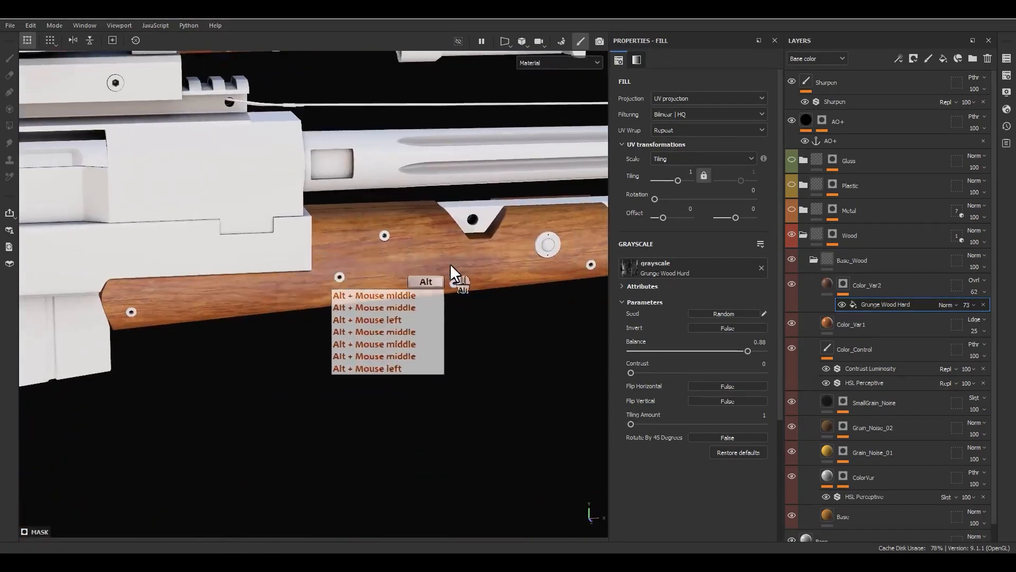
pyautogui.keyDown('alt'); pyautogui.moveTo(450, 264); pyautogui.dragTo(283, 265); pyautogui.keyUp('alt')
pyautogui.keyDown('alt'); pyautogui.moveTo(454, 284); pyautogui.dragTo(350, 274, button='middle'); pyautogui.keyUp('alt')
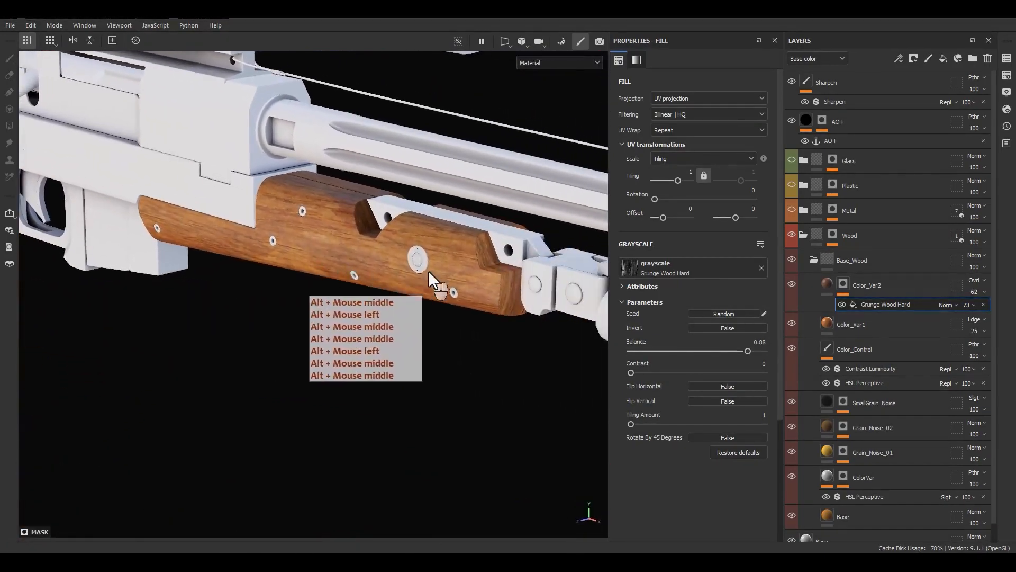
pyautogui.scroll(5, 450, 288)
pyautogui.keyDown('alt'); pyautogui.moveTo(458, 304); pyautogui.dragTo(488, 318); pyautogui.keyUp('alt')
pyautogui.keyDown('alt'); pyautogui.moveTo(489, 319); pyautogui.dragTo(285, 246, button='right'); pyautogui.keyUp('alt')
pyautogui.keyDown('alt'); pyautogui.moveTo(286, 246); pyautogui.dragTo(640, 322, button='middle'); pyautogui.keyUp('alt')
pyautogui.keyDown('alt'); pyautogui.moveTo(463, 355); pyautogui.dragTo(532, 368); pyautogui.keyUp('alt')
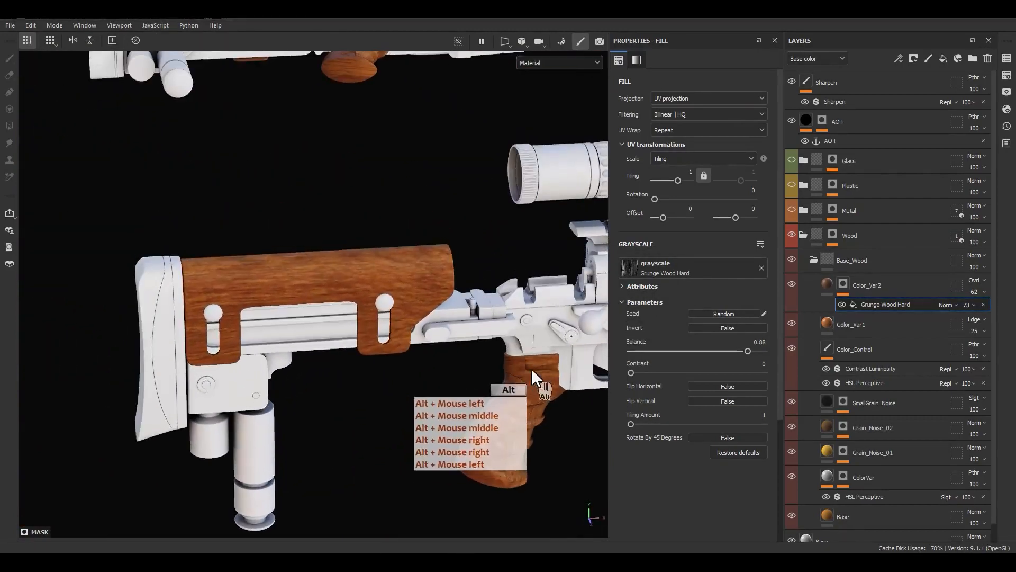
pyautogui.keyDown('alt'); pyautogui.moveTo(532, 369); pyautogui.dragTo(521, 297, button='right'); pyautogui.keyUp('alt')
pyautogui.keyDown('alt'); pyautogui.moveTo(522, 296); pyautogui.dragTo(329, 256, button='middle'); pyautogui.keyUp('alt')
# Add a fill layer above Color_Var2 in the Base_Wood group and name it Color_Var3
pyautogui.click(833, 285)
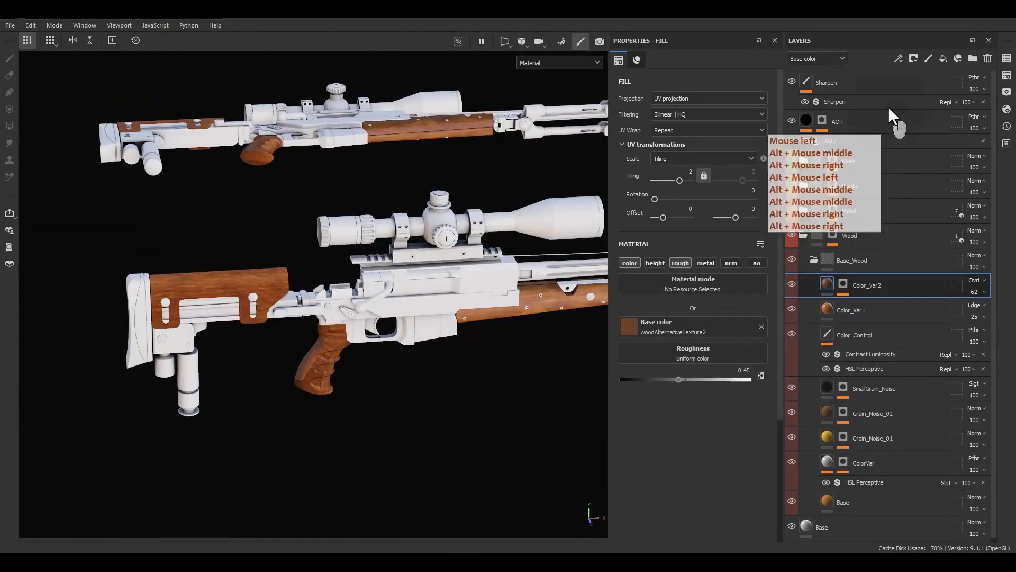
pyautogui.click(943, 59)
pyautogui.doubleClick(855, 288)
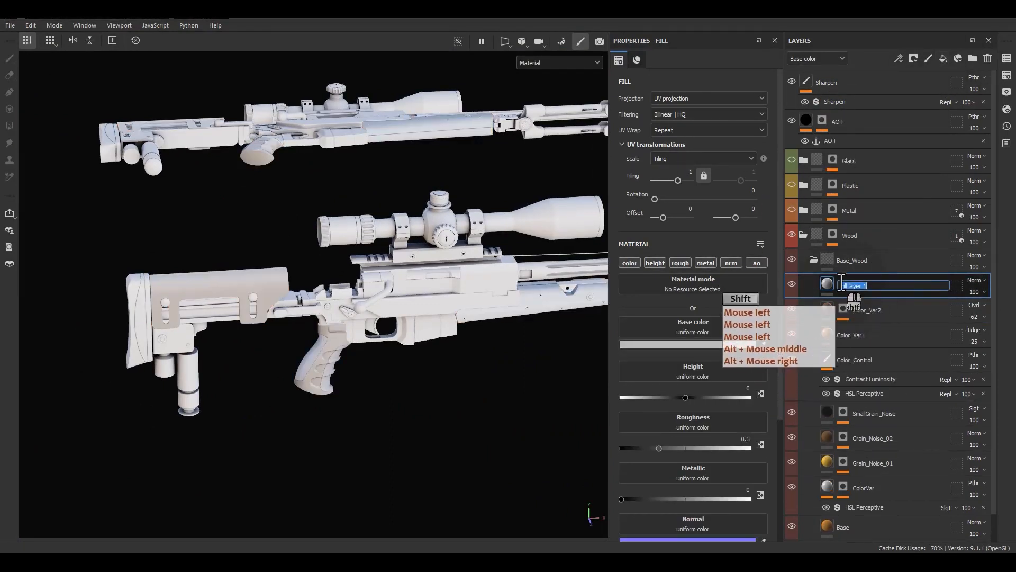
pyautogui.write('Color_')
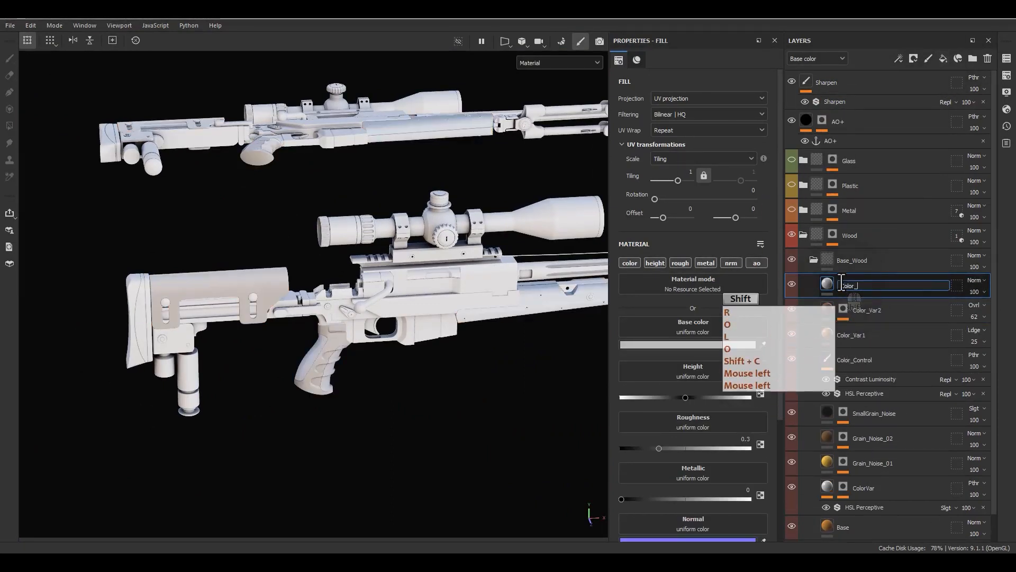
pyautogui.write('Var3')
pyautogui.press('Return')
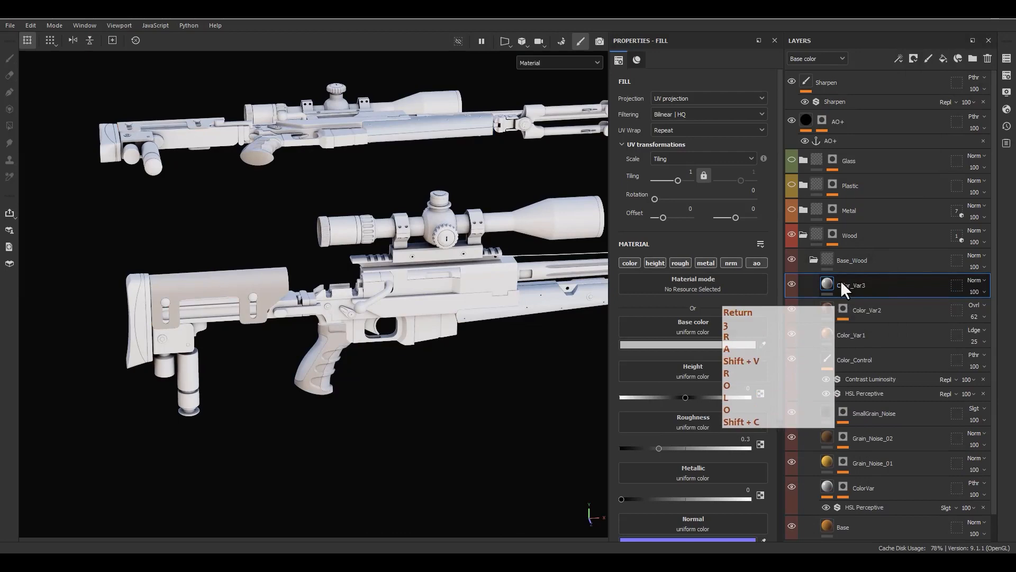
# Add a black mask to the Color_Var3 layer and apply a 3D Linear Gradient generator to it
pyautogui.rightClick(834, 279)
pyautogui.click(880, 24)
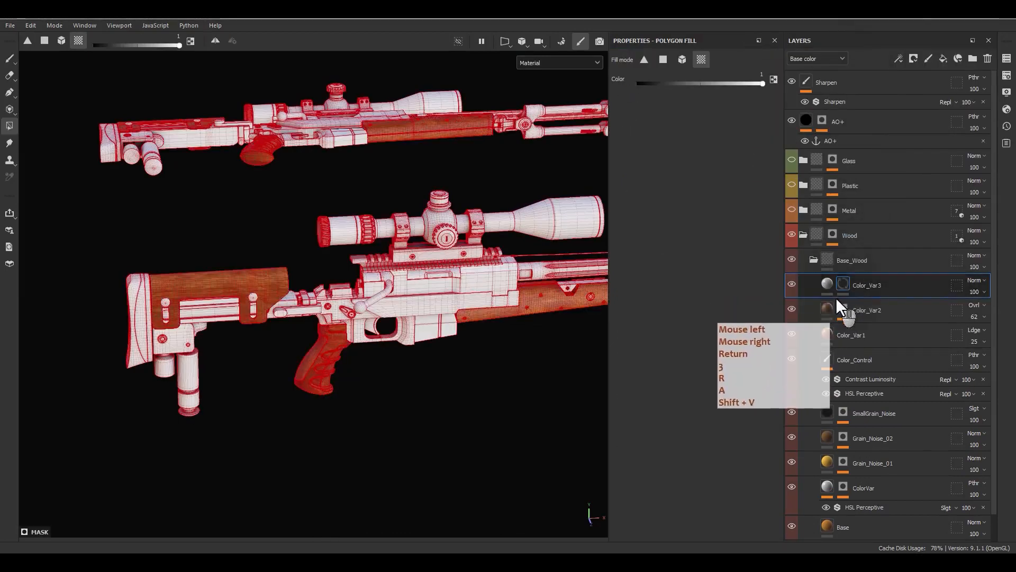
pyautogui.rightClick(842, 288)
pyautogui.click(882, 351)
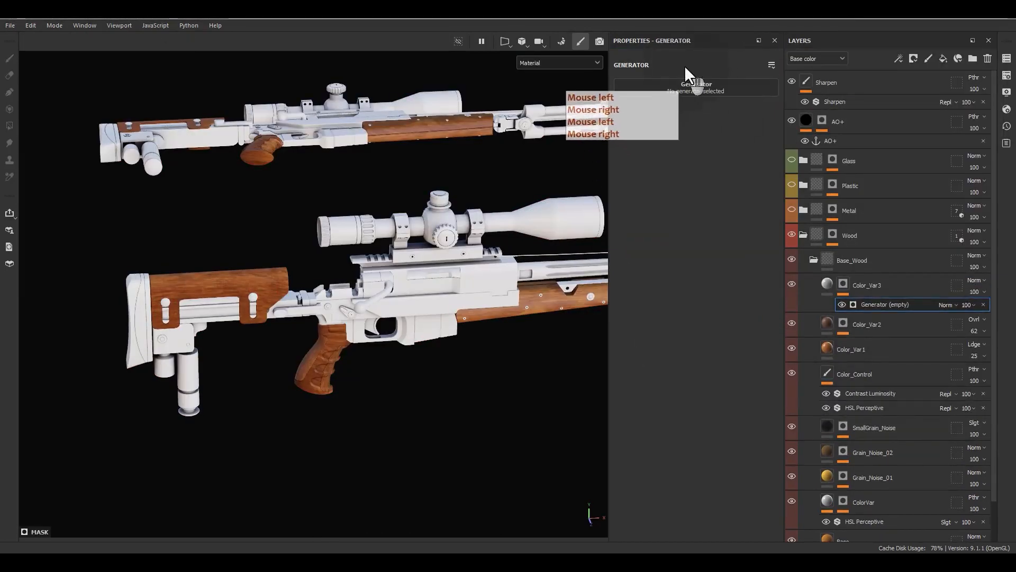
pyautogui.click(688, 86)
pyautogui.click(731, 121)
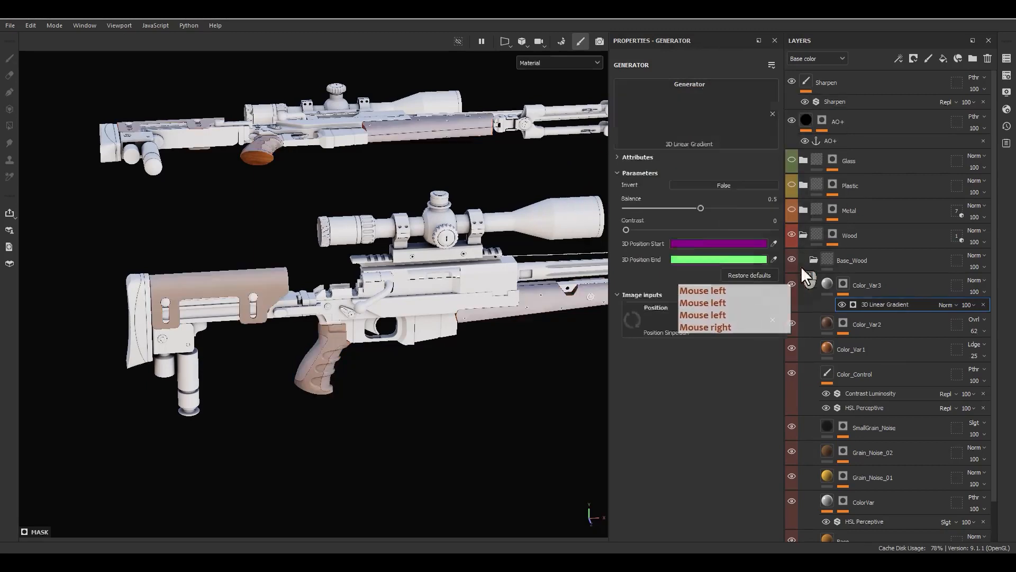
# Preview the Color_Var3 mask and set its 3D Linear Gradient to balance 0.45, contrast 0.74 and inverted
pyautogui.keyDown('alt'); pyautogui.click(843, 286); pyautogui.keyUp('alt')
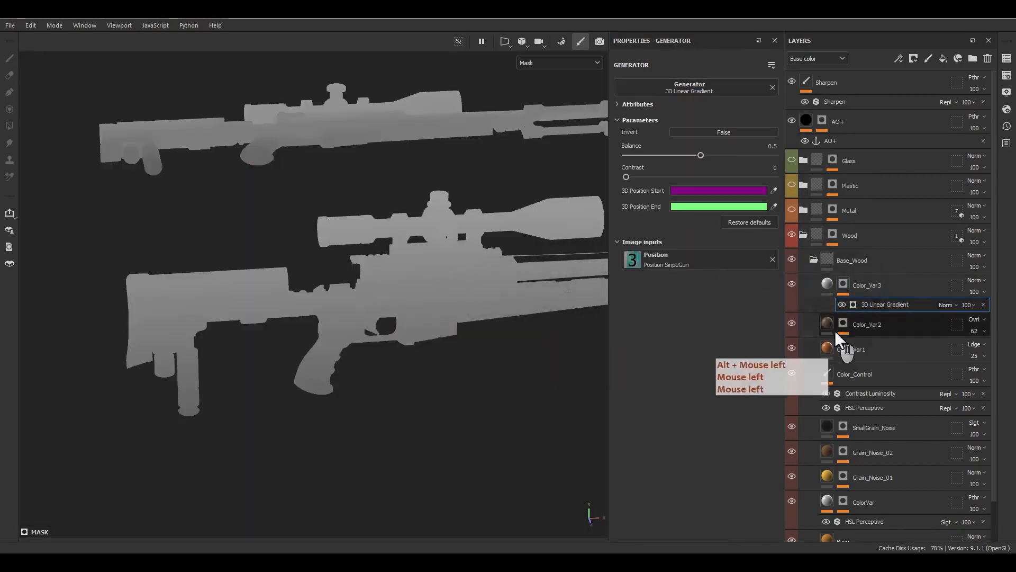
pyautogui.moveTo(700, 156)
pyautogui.mouseDown()
pyautogui.moveTo(663, 155)
pyautogui.moveTo(680, 158)
pyautogui.moveTo(685, 177)
pyautogui.moveTo(688, 155)
pyautogui.moveTo(675, 155)
pyautogui.moveTo(741, 176)
pyautogui.moveTo(695, 155)
pyautogui.mouseUp()
pyautogui.keyDown('alt'); pyautogui.moveTo(438, 324); pyautogui.dragTo(285, 267, button='middle'); pyautogui.keyUp('alt')
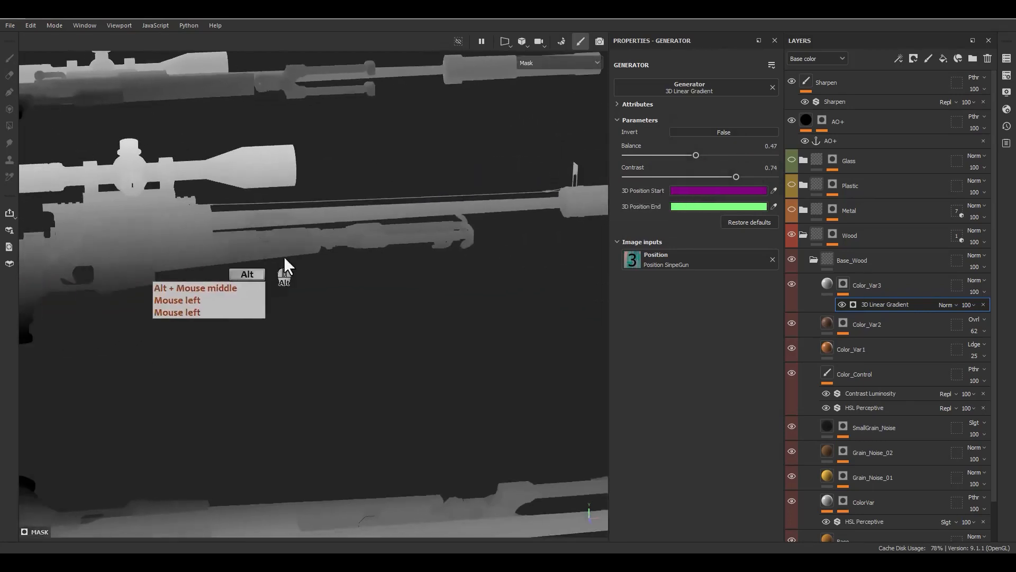
pyautogui.keyDown('alt'); pyautogui.moveTo(284, 258); pyautogui.dragTo(260, 255); pyautogui.keyUp('alt')
pyautogui.keyDown('alt'); pyautogui.moveTo(260, 256); pyautogui.dragTo(464, 299, button='middle'); pyautogui.keyUp('alt')
pyautogui.keyDown('alt'); pyautogui.moveTo(464, 300); pyautogui.dragTo(452, 300); pyautogui.keyUp('alt')
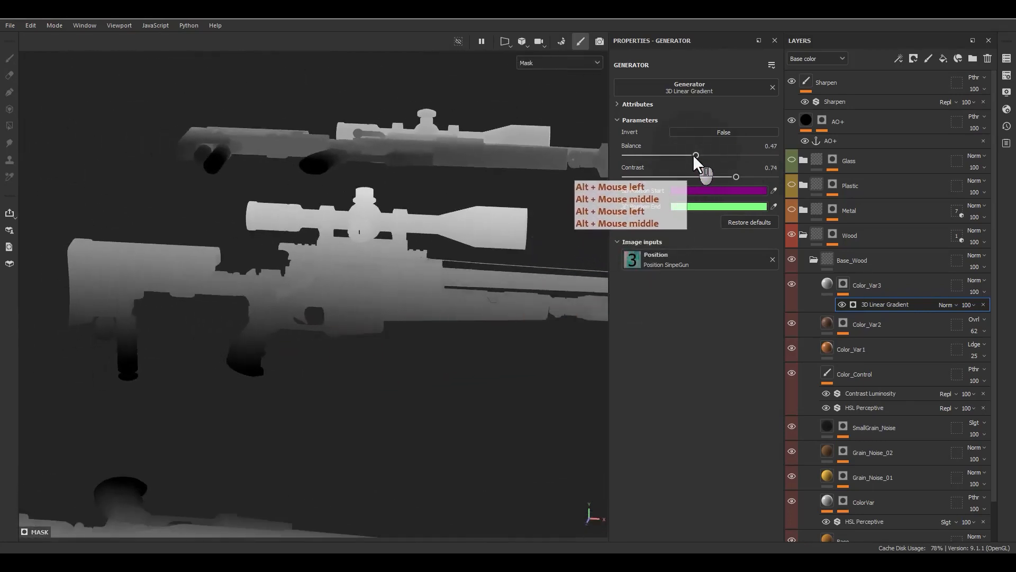
pyautogui.moveTo(695, 155); pyautogui.dragTo(693, 155)
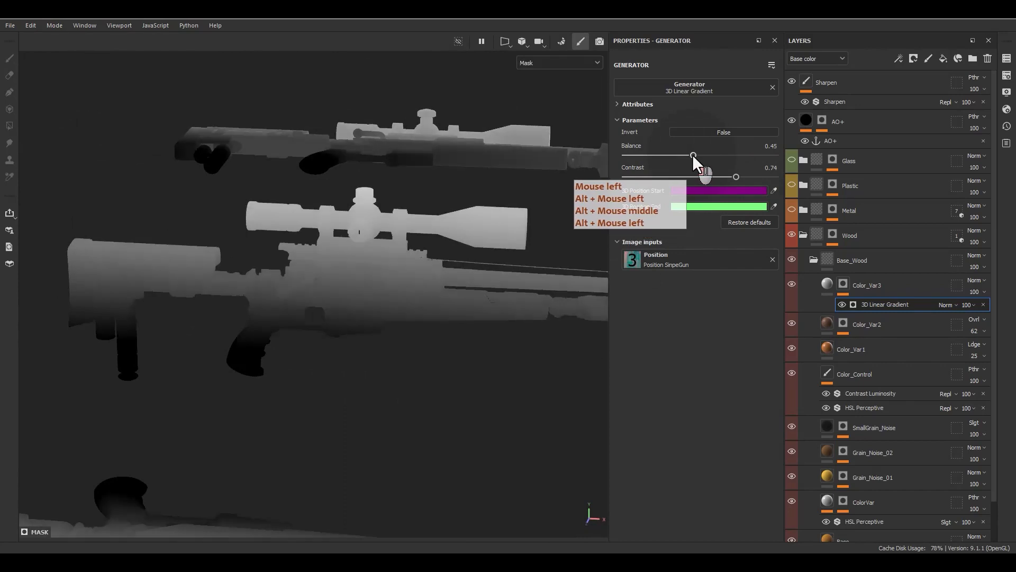
pyautogui.click(713, 131)
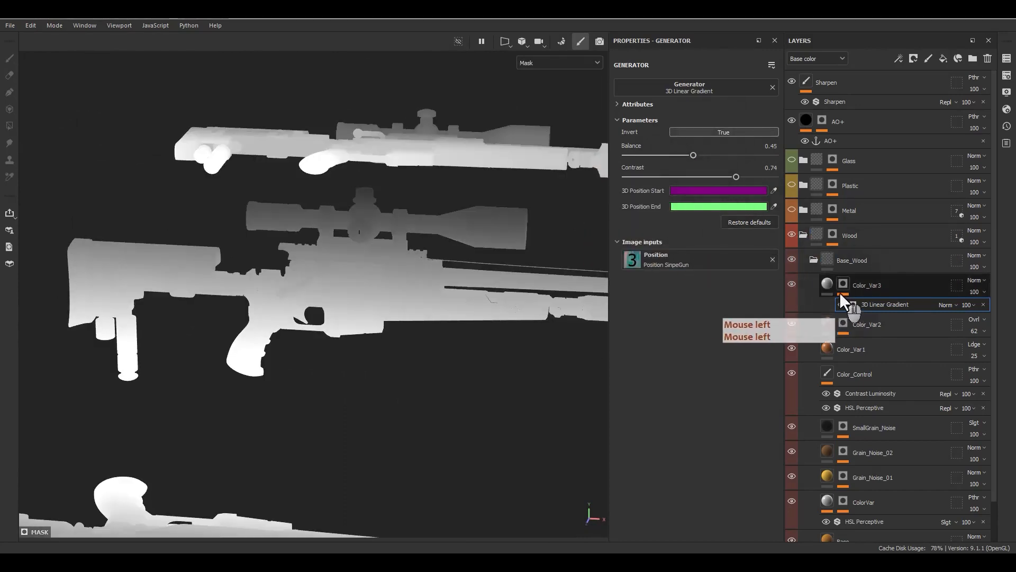
# Limit the Color_Var3 fill to the color channel and set the layer's blend mode to Soft light
pyautogui.click(826, 285)
pyautogui.keyDown('alt'); pyautogui.click(629, 262); pyautogui.keyUp('alt')
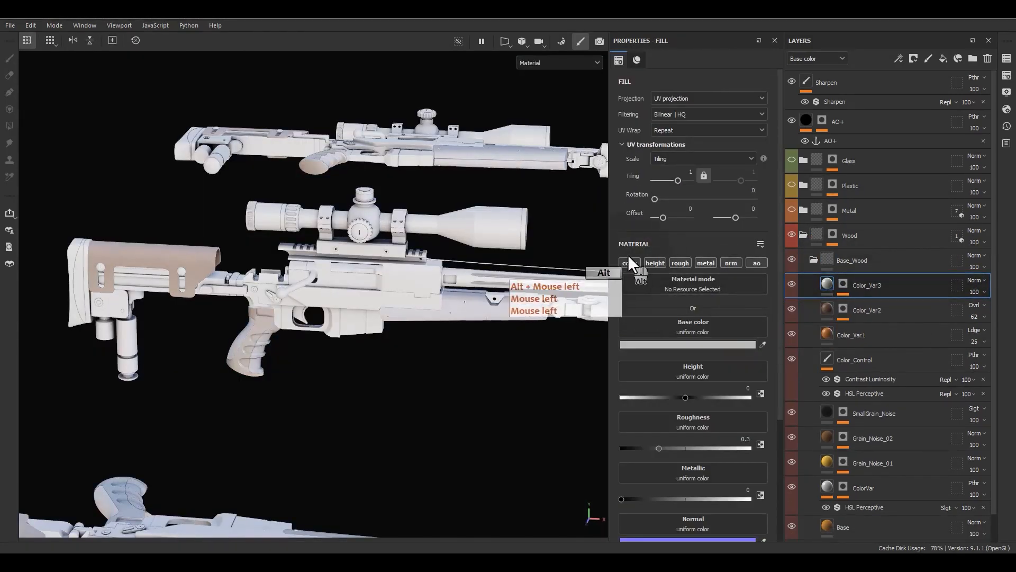
pyautogui.keyDown('alt'); pyautogui.click(629, 263); pyautogui.keyUp('alt')
pyautogui.click(976, 280)
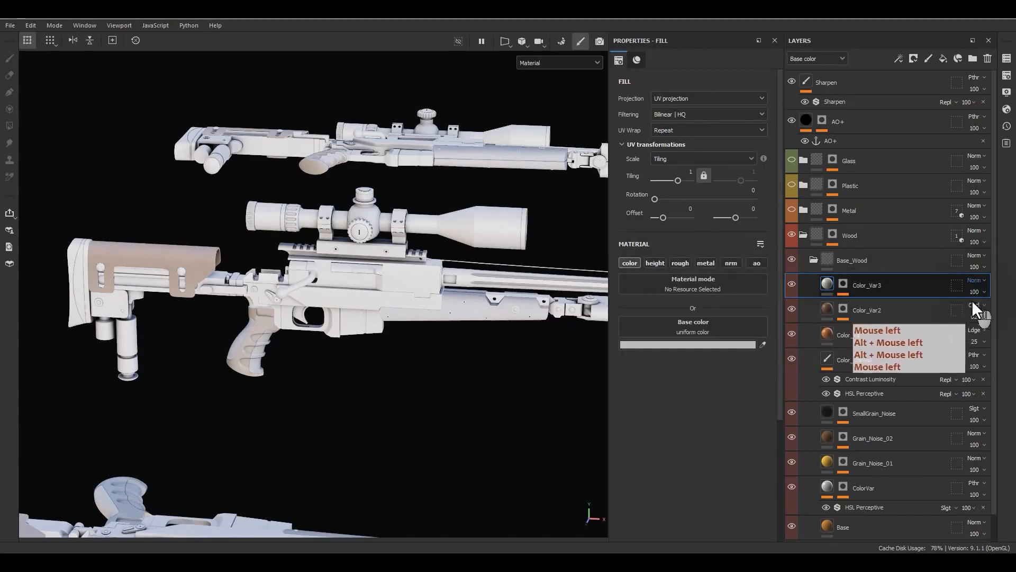
pyautogui.click(1015, 208)
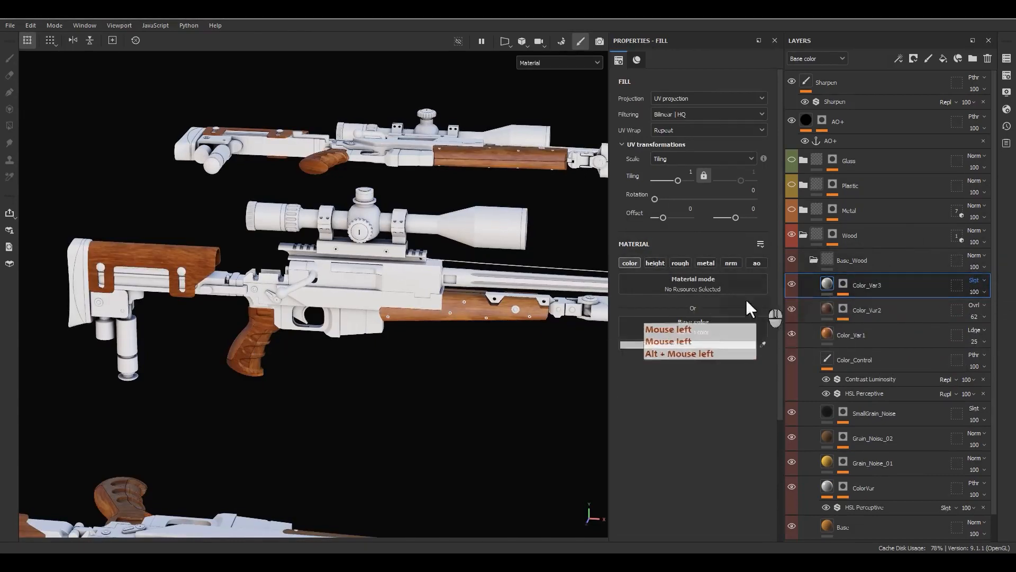
# Set the Color_Var3 fill's base color to black (000000)
pyautogui.click(660, 345)
pyautogui.moveTo(720, 398); pyautogui.dragTo(576, 329)
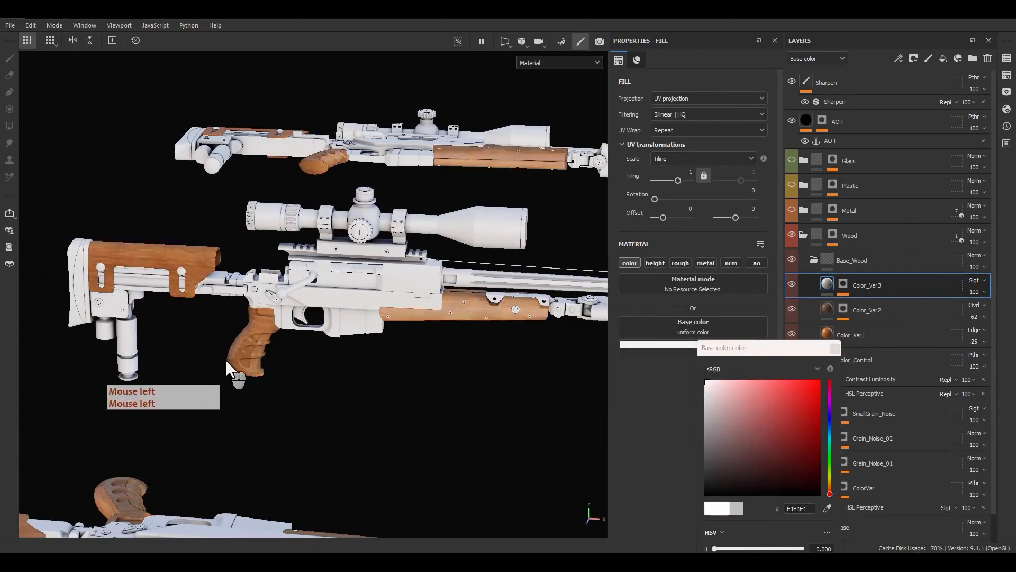
pyautogui.scroll(5, 223, 359)
pyautogui.keyDown('alt'); pyautogui.moveTo(215, 357); pyautogui.dragTo(579, 325, button='middle'); pyautogui.keyUp('alt')
pyautogui.moveTo(729, 489); pyautogui.dragTo(565, 519)
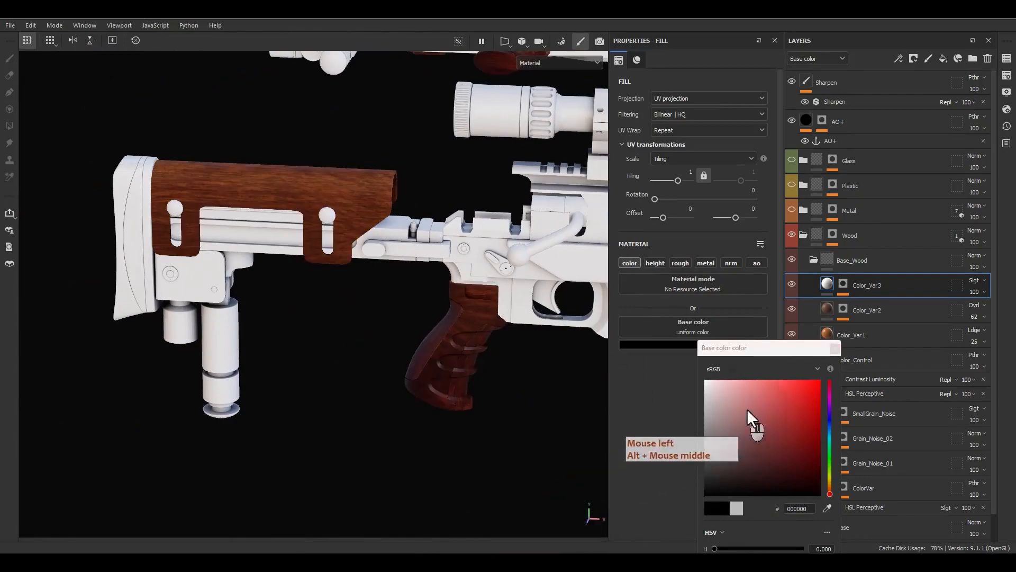
pyautogui.click(832, 349)
# Set the 3D Linear Gradient on the Color_Var3 mask to balance 0.54 and contrast 0.91, checking the grip up close
pyautogui.keyDown('alt'); pyautogui.moveTo(593, 354); pyautogui.dragTo(513, 347); pyautogui.keyUp('alt')
pyautogui.keyDown('alt'); pyautogui.moveTo(514, 347); pyautogui.dragTo(473, 337, button='right'); pyautogui.keyUp('alt')
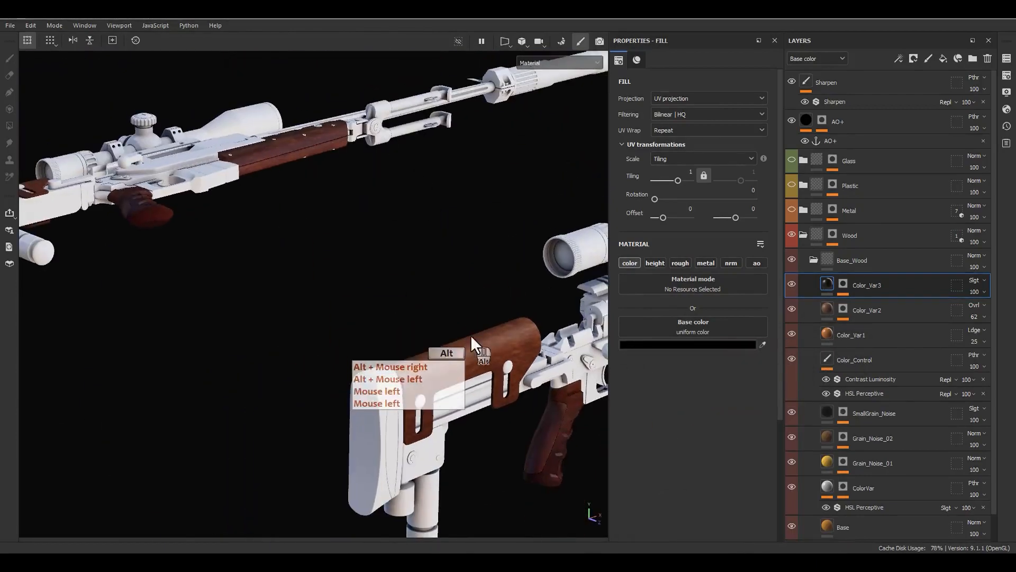
pyautogui.keyDown('alt'); pyautogui.moveTo(474, 336); pyautogui.dragTo(378, 289, button='middle'); pyautogui.keyUp('alt')
pyautogui.keyDown('alt'); pyautogui.moveTo(378, 289); pyautogui.dragTo(349, 280); pyautogui.keyUp('alt')
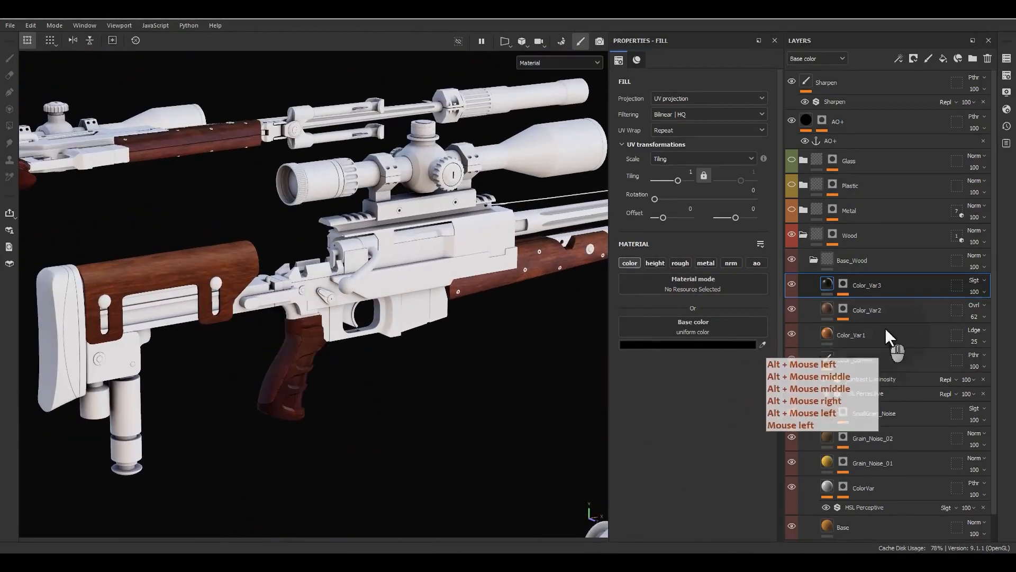
pyautogui.click(844, 285)
pyautogui.click(868, 304)
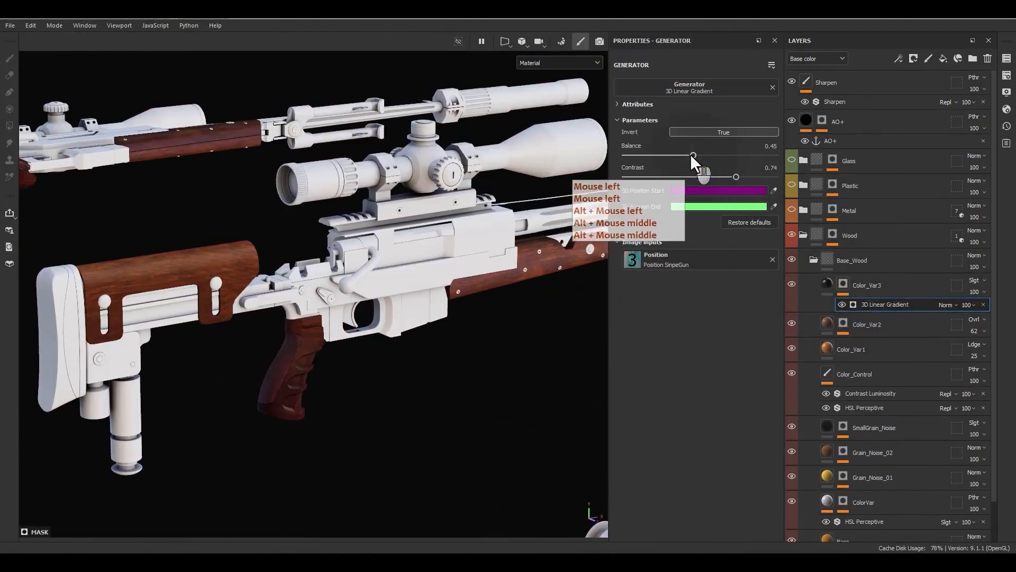
pyautogui.moveTo(691, 154); pyautogui.dragTo(678, 176)
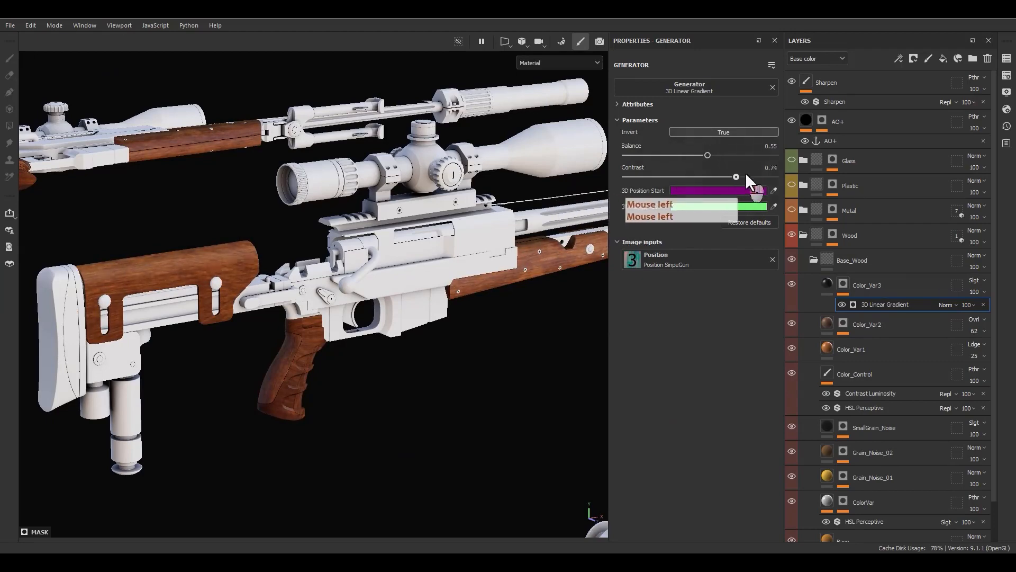
pyautogui.moveTo(764, 175); pyautogui.dragTo(761, 175)
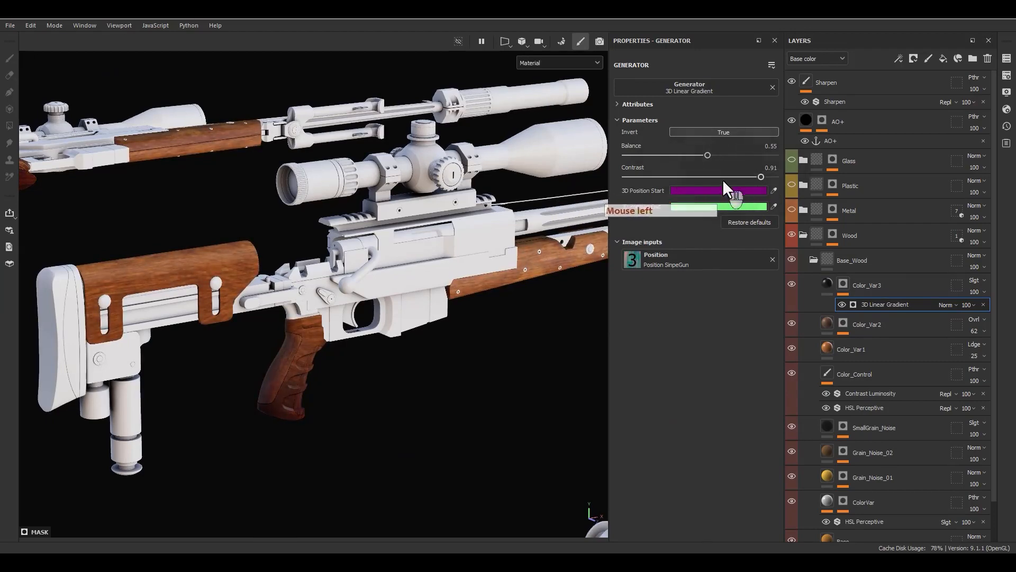
pyautogui.click(706, 155)
pyautogui.keyDown('alt'); pyautogui.moveTo(470, 261); pyautogui.dragTo(277, 399); pyautogui.keyUp('alt')
pyautogui.scroll(5, 276, 398)
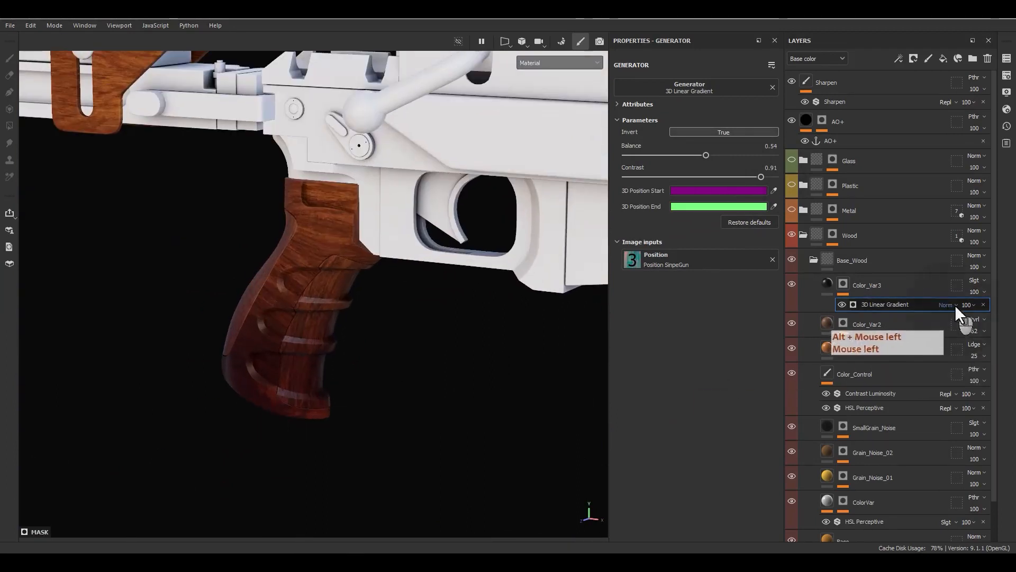
# Set the Color_Var3 layer's opacity to 50 and check the stock, grip and handguard
pyautogui.click(975, 289)
pyautogui.moveTo(1010, 311); pyautogui.dragTo(963, 305)
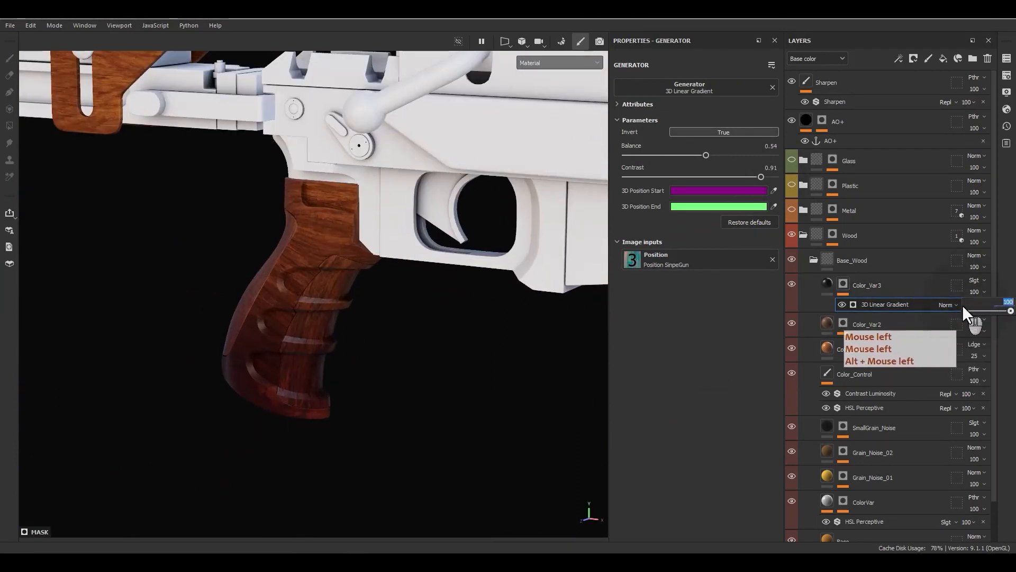
pyautogui.write('50')
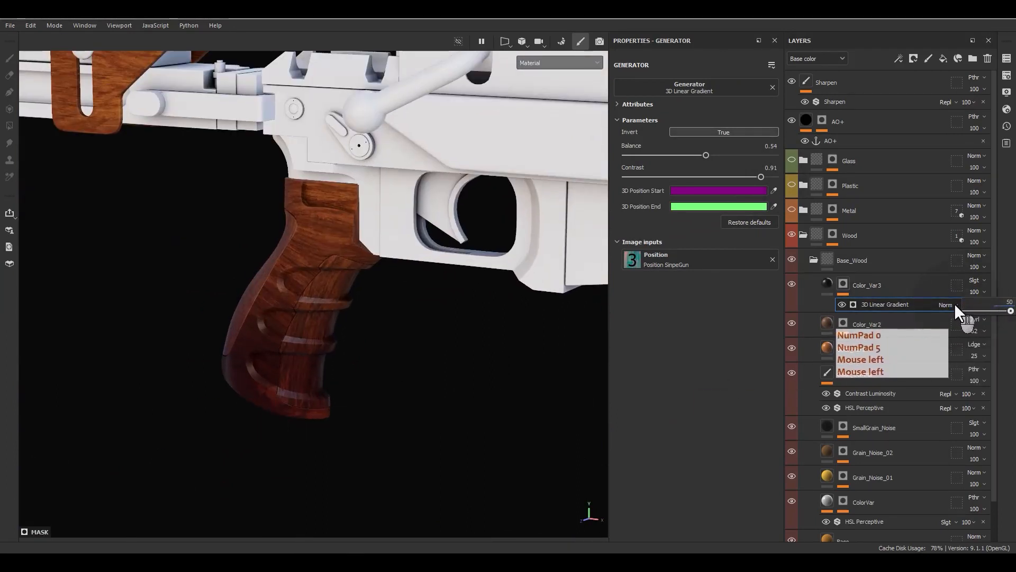
pyautogui.press('Return')
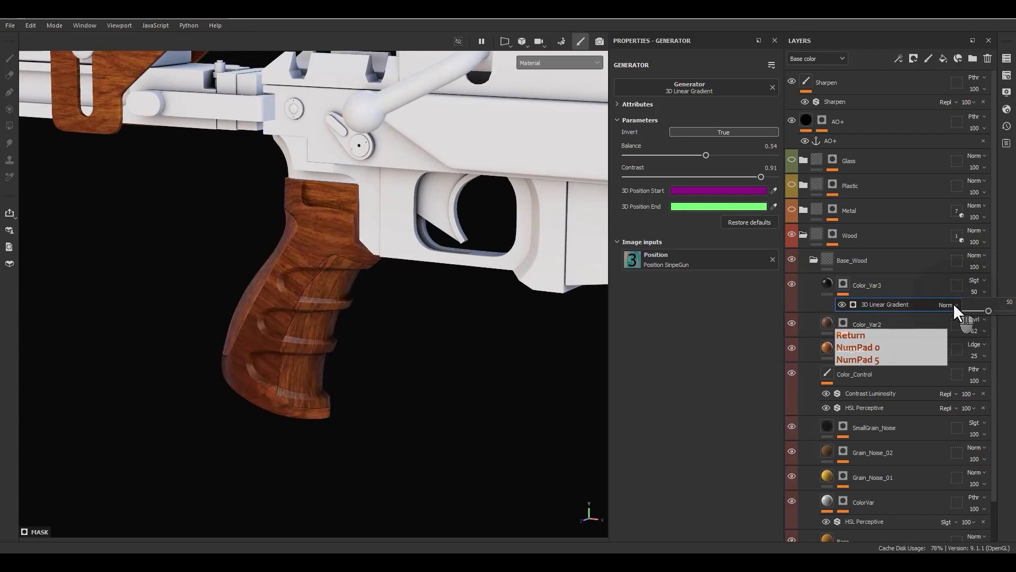
pyautogui.click(390, 301)
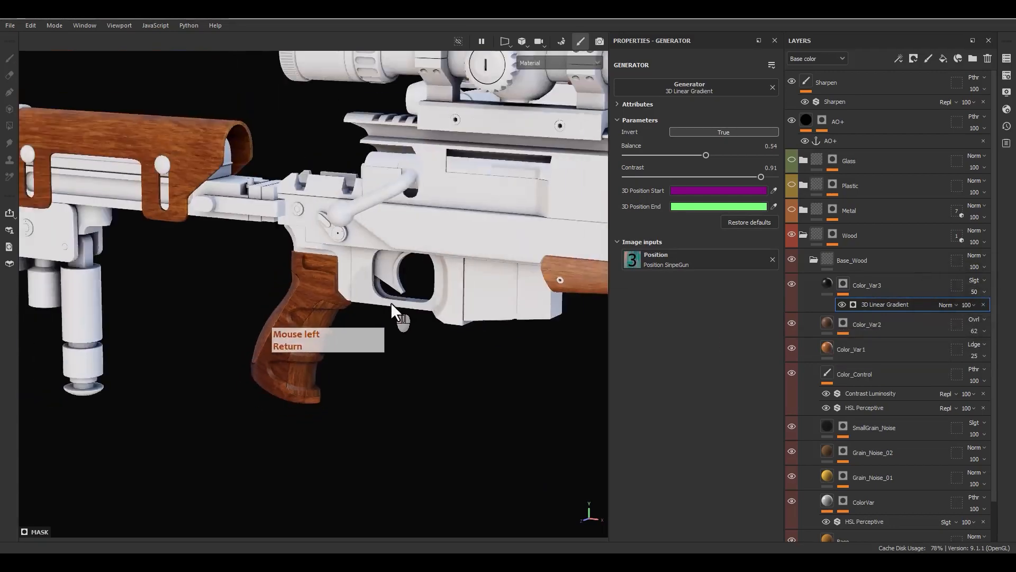
pyautogui.keyDown('alt'); pyautogui.moveTo(391, 302); pyautogui.dragTo(300, 295, button='middle'); pyautogui.keyUp('alt')
pyautogui.keyDown('alt'); pyautogui.moveTo(300, 294); pyautogui.dragTo(325, 324); pyautogui.keyUp('alt')
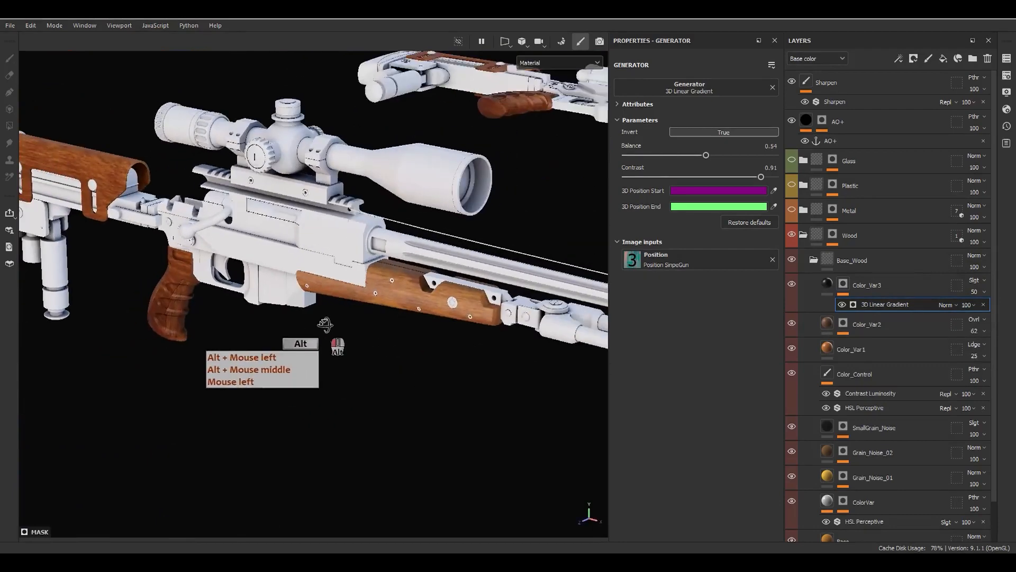
pyautogui.keyDown('alt'); pyautogui.moveTo(325, 324); pyautogui.dragTo(424, 316, button='middle'); pyautogui.keyUp('alt')
# Add a new fill layer above Color_Var3 and give it a black mask
pyautogui.click(822, 286)
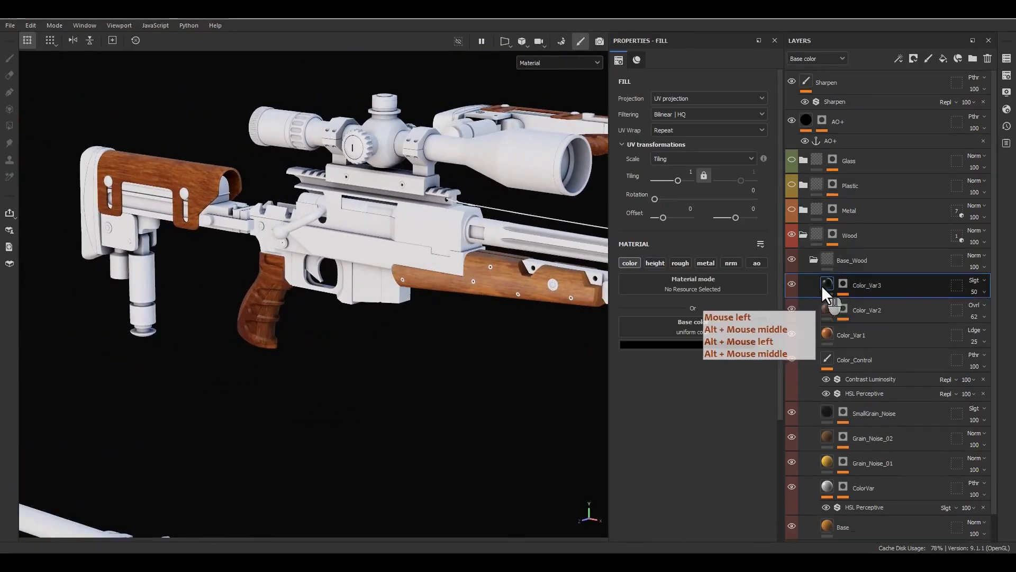
pyautogui.click(943, 60)
pyautogui.rightClick(849, 283)
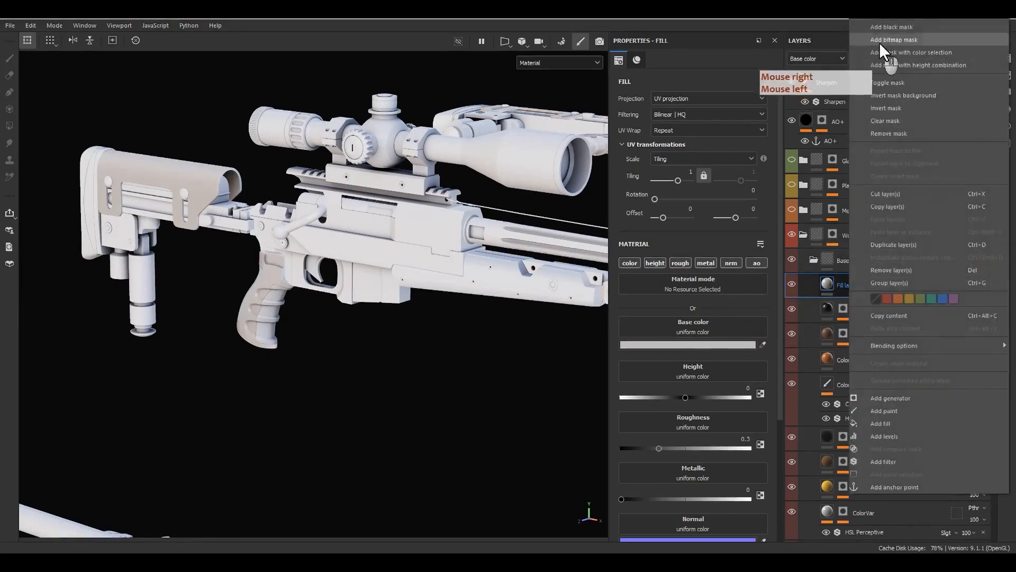
pyautogui.click(879, 40)
# Add a UV Random Color generator to the new fill layer's mask and preview the mask on the rifle
pyautogui.rightClick(845, 286)
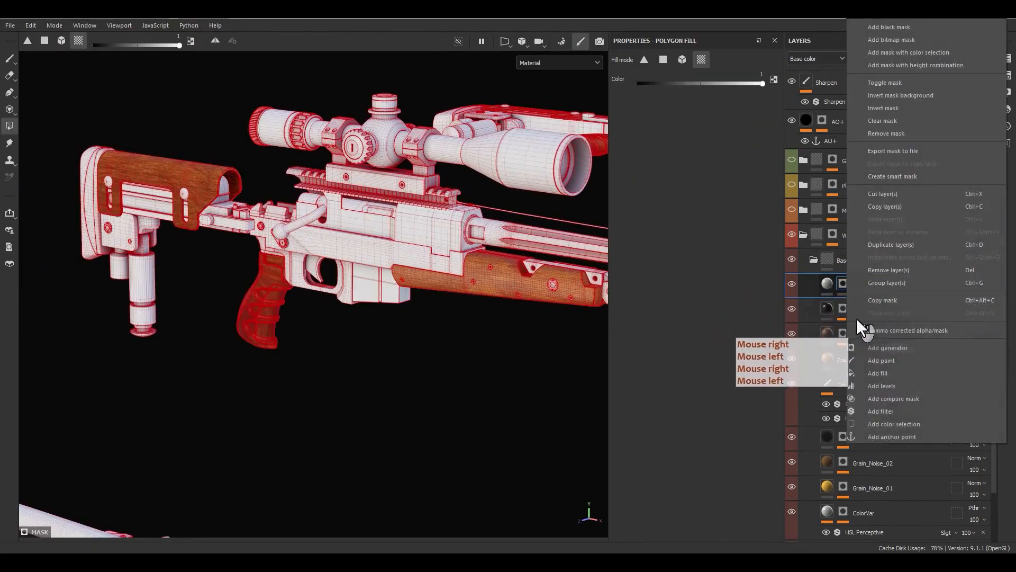
pyautogui.click(889, 348)
pyautogui.click(697, 86)
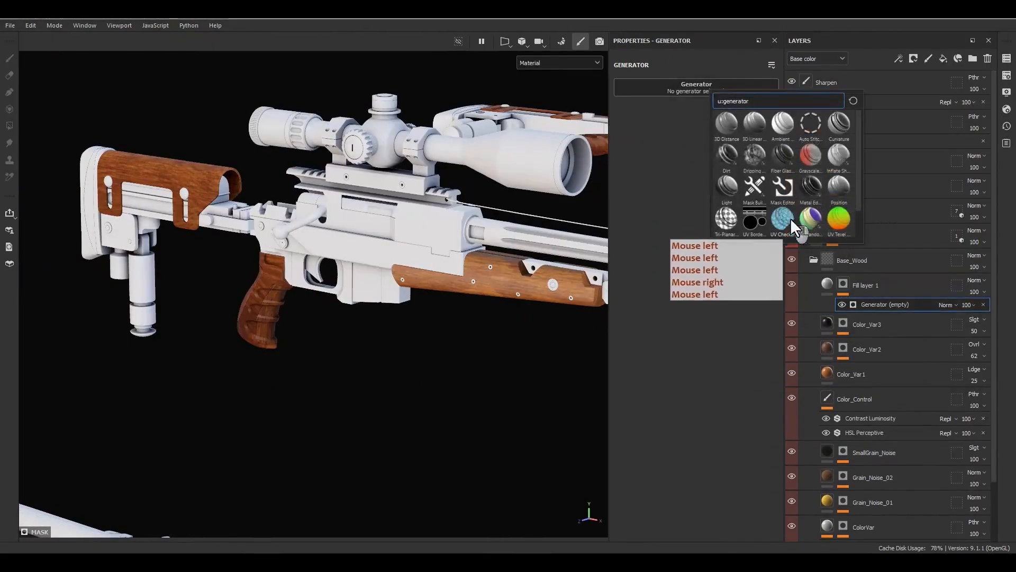
pyautogui.click(803, 228)
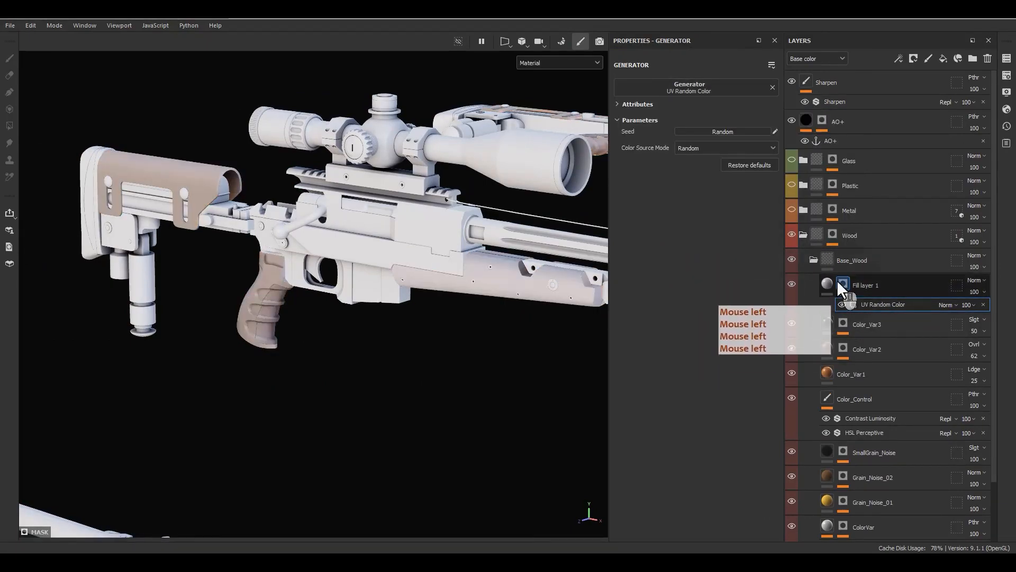
pyautogui.keyDown('alt'); pyautogui.click(844, 285); pyautogui.keyUp('alt')
pyautogui.keyDown('alt'); pyautogui.moveTo(394, 292); pyautogui.dragTo(360, 305); pyautogui.keyUp('alt')
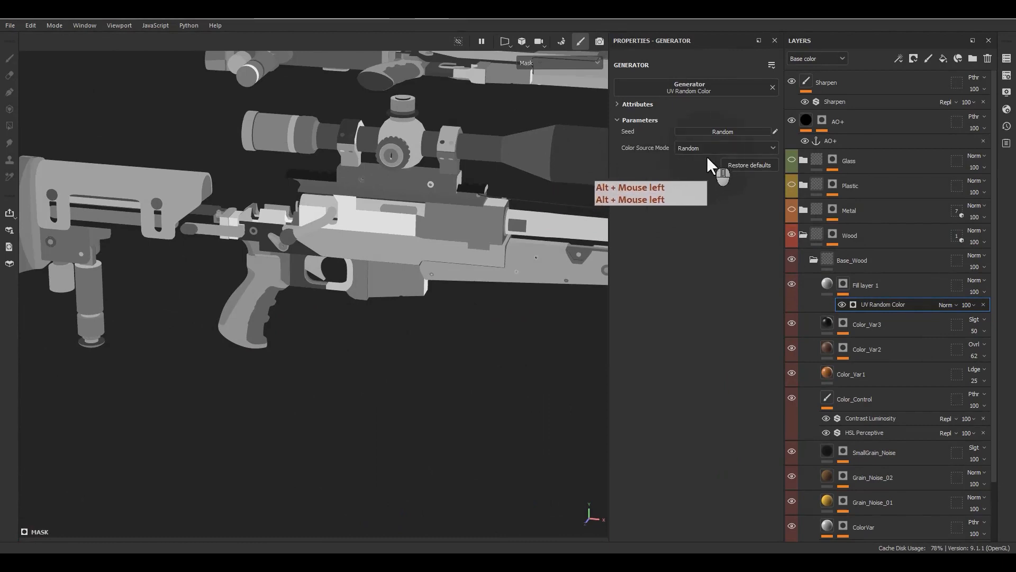
# Limit the new fill layer to the color channel and set its base color to black
pyautogui.keyDown('alt'); pyautogui.click(827, 284); pyautogui.keyUp('alt')
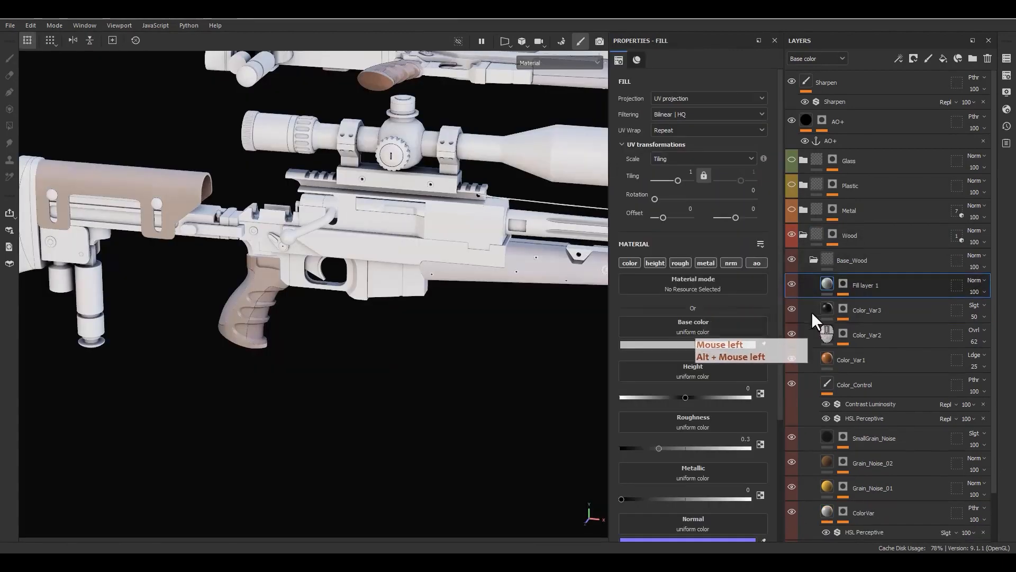
pyautogui.keyDown('alt'); pyautogui.click(630, 262); pyautogui.keyUp('alt')
pyautogui.click(691, 344)
pyautogui.click(691, 345)
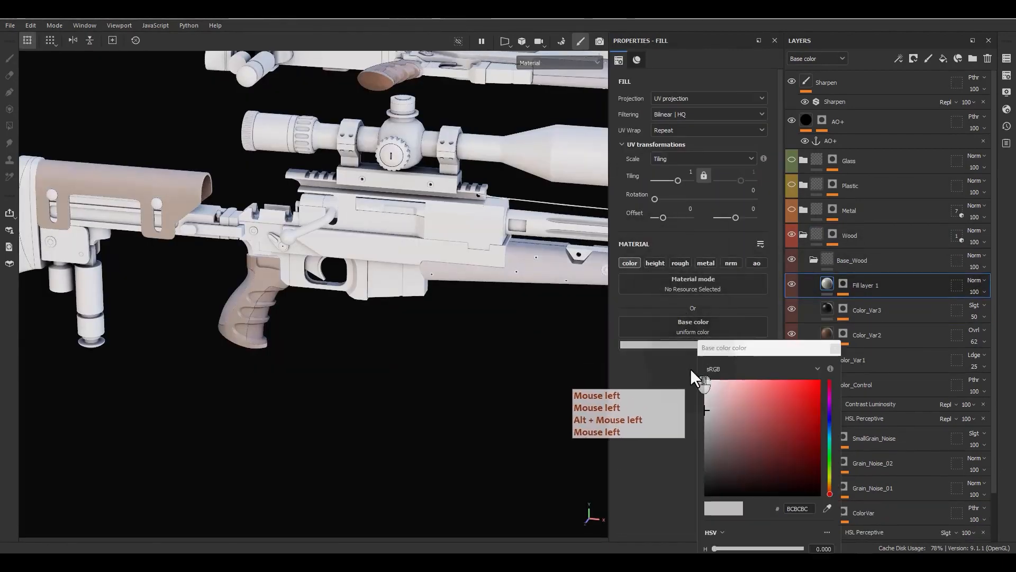
pyautogui.click(707, 382)
pyautogui.moveTo(640, 539); pyautogui.dragTo(621, 552)
pyautogui.click(835, 349)
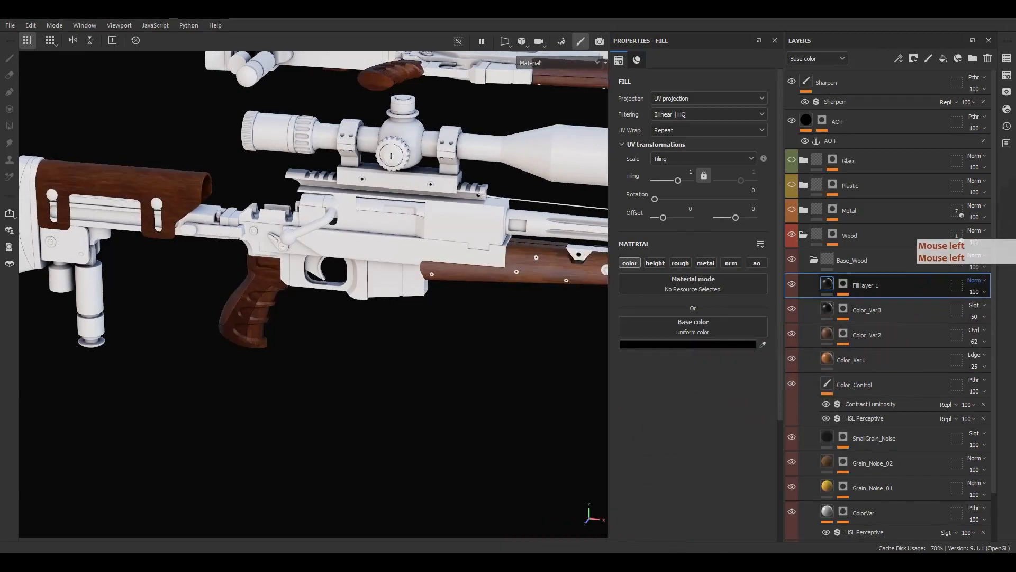
# Set the new fill layer's blend mode to Soft light and inspect the grip up close
pyautogui.click(995, 213)
pyautogui.keyDown('alt'); pyautogui.moveTo(396, 377); pyautogui.dragTo(388, 352); pyautogui.keyUp('alt')
pyautogui.keyDown('alt'); pyautogui.moveTo(388, 353); pyautogui.dragTo(297, 336, button='middle'); pyautogui.keyUp('alt')
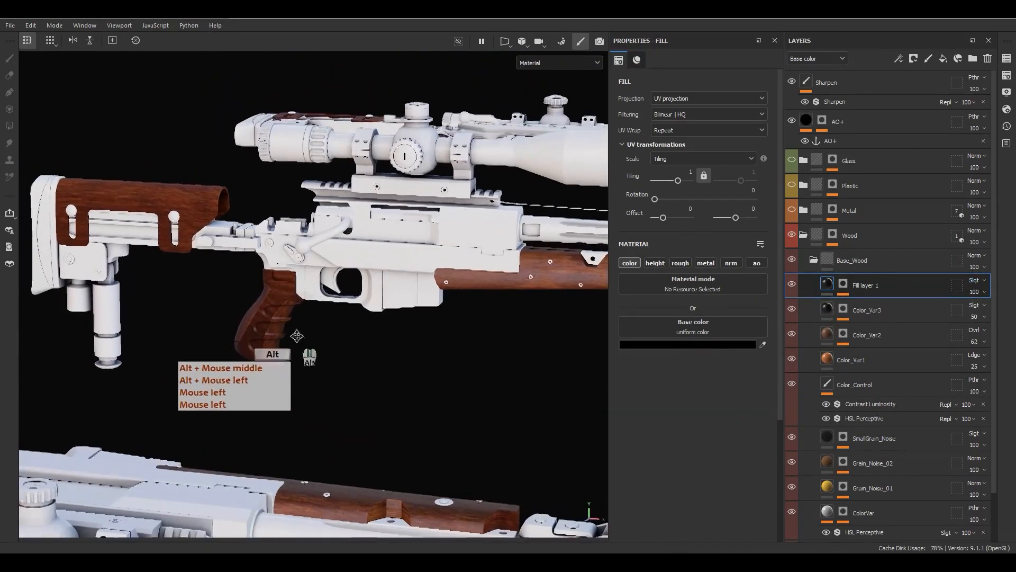
pyautogui.scroll(6, 260, 331)
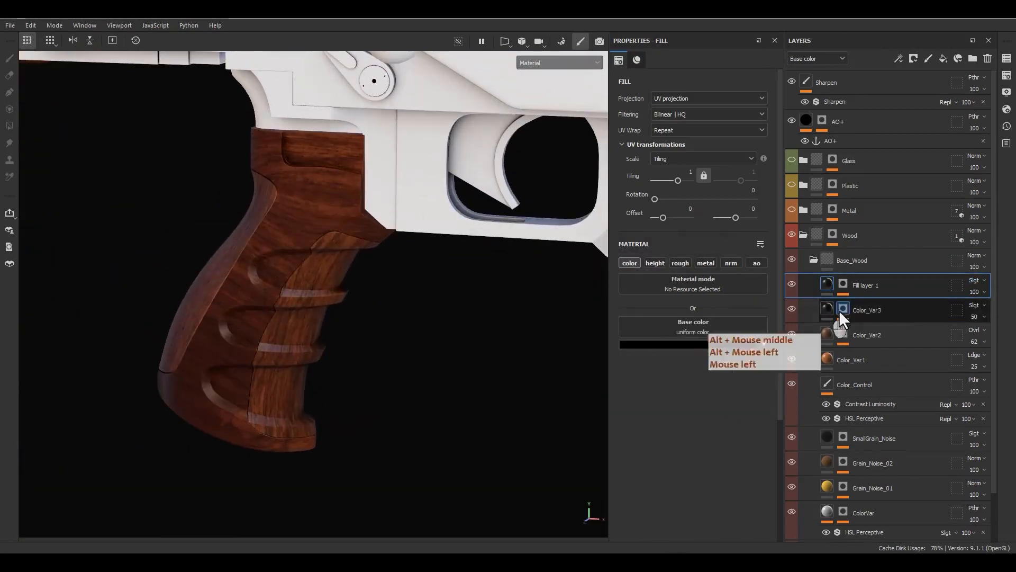
# Rename the new fill layer as Color_Var4
pyautogui.doubleClick(872, 287)
pyautogui.write('Co')
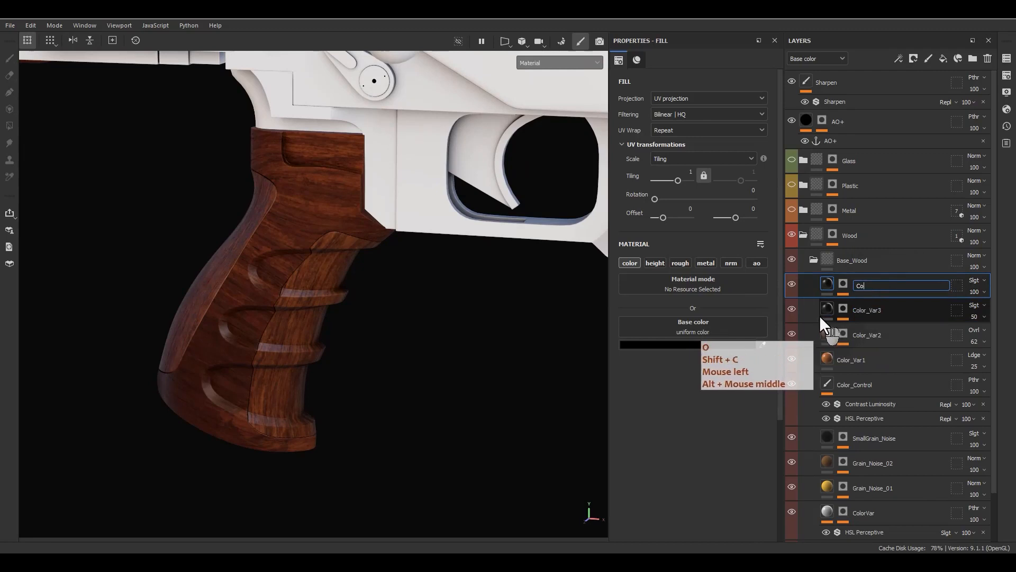
pyautogui.write('lor_Va')
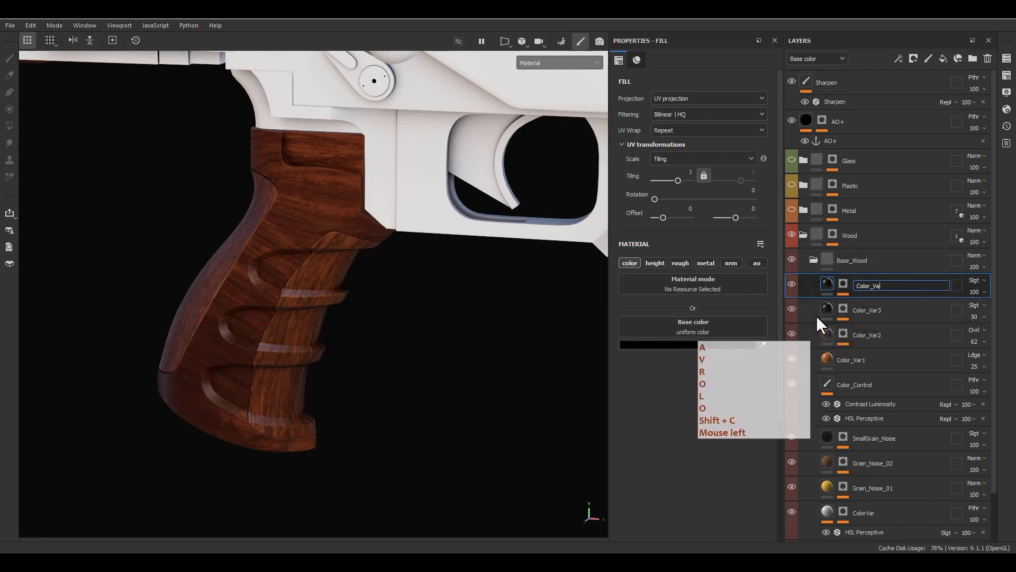
pyautogui.write('r4')
pyautogui.press('Return')
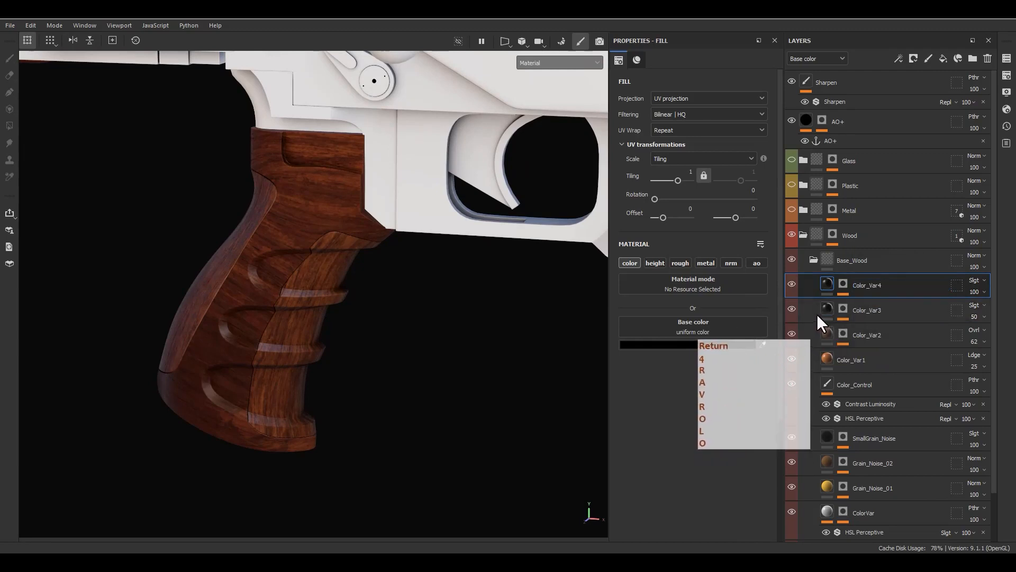
# Lower the Color_Var4 layer's opacity to 39 and check the variation across the rifle's wood parts
pyautogui.click(975, 293)
pyautogui.moveTo(1012, 302); pyautogui.dragTo(971, 306)
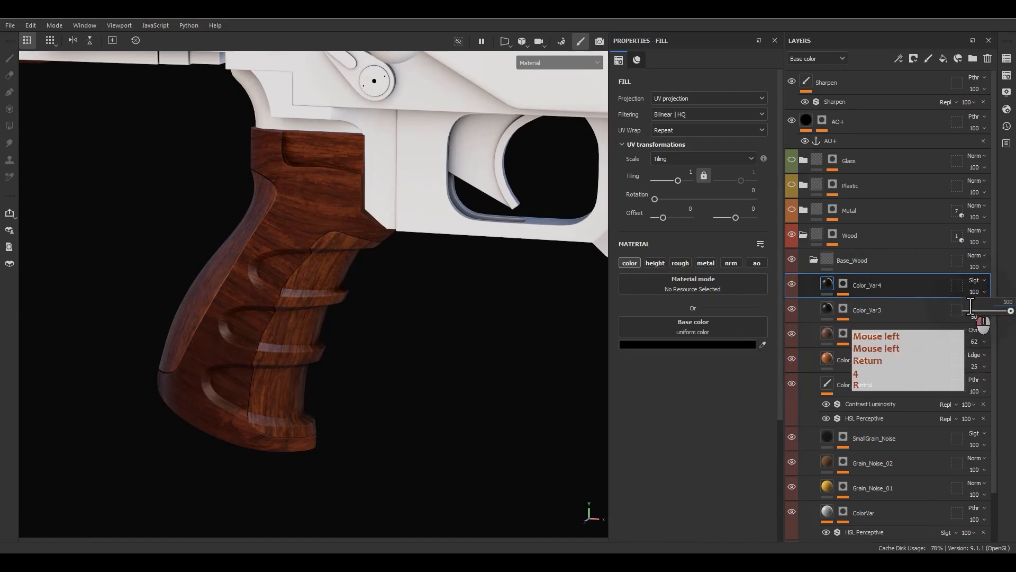
pyautogui.click(983, 307)
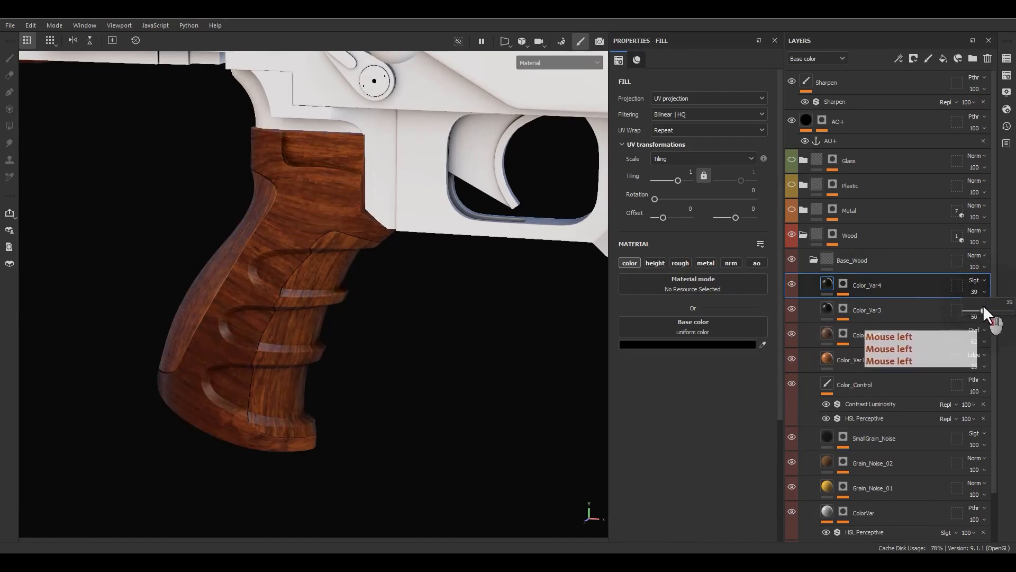
pyautogui.keyDown('alt'); pyautogui.moveTo(303, 254); pyautogui.dragTo(217, 323, button='right'); pyautogui.keyUp('alt')
pyautogui.keyDown('alt'); pyautogui.moveTo(318, 254); pyautogui.dragTo(334, 307, button='middle'); pyautogui.keyUp('alt')
pyautogui.keyDown('alt'); pyautogui.moveTo(334, 307); pyautogui.dragTo(435, 311); pyautogui.keyUp('alt')
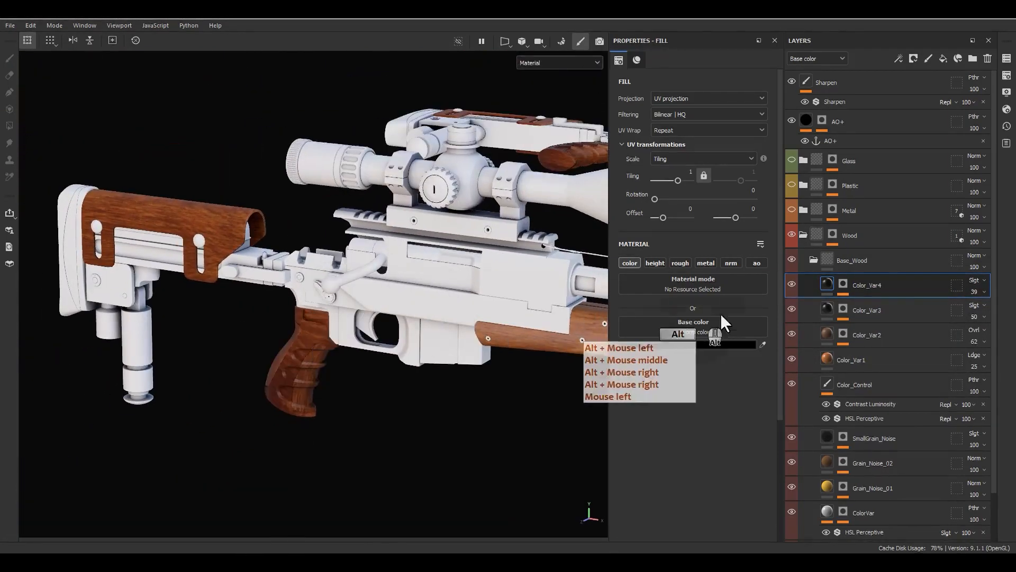
# Try white as the Color_Var4 base color, then set it to dark gray 2F2F2F and check the whole rifle
pyautogui.click(809, 288)
pyautogui.click(676, 344)
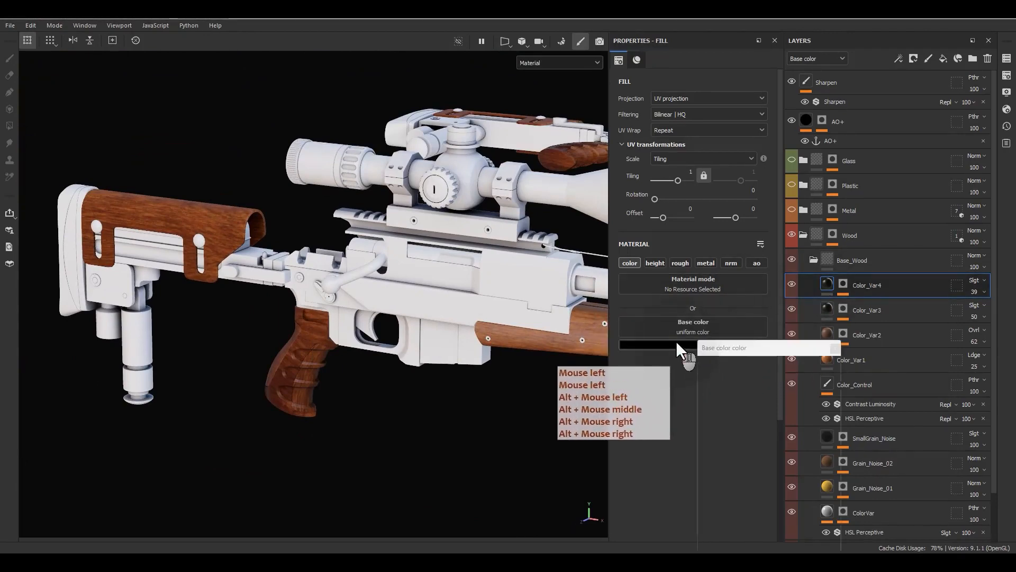
pyautogui.click(709, 384)
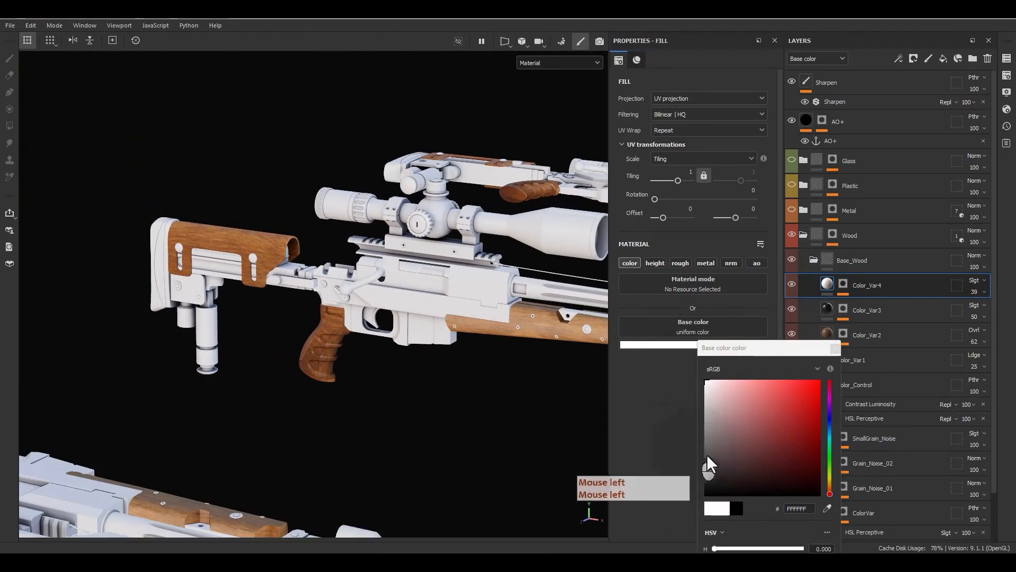
pyautogui.click(704, 474)
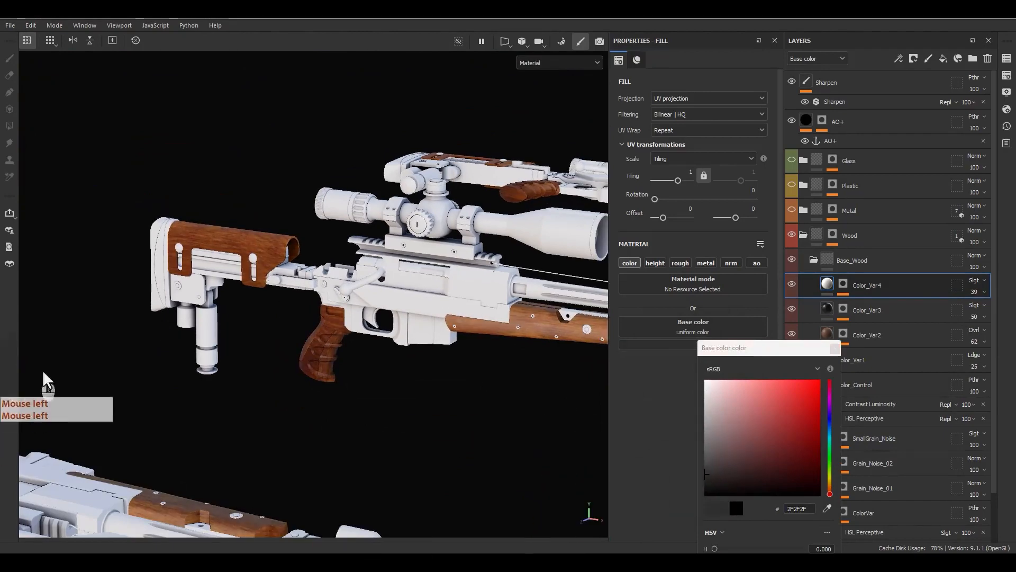
pyautogui.keyDown('alt'); pyautogui.moveTo(243, 361); pyautogui.dragTo(529, 335, button='right'); pyautogui.keyUp('alt')
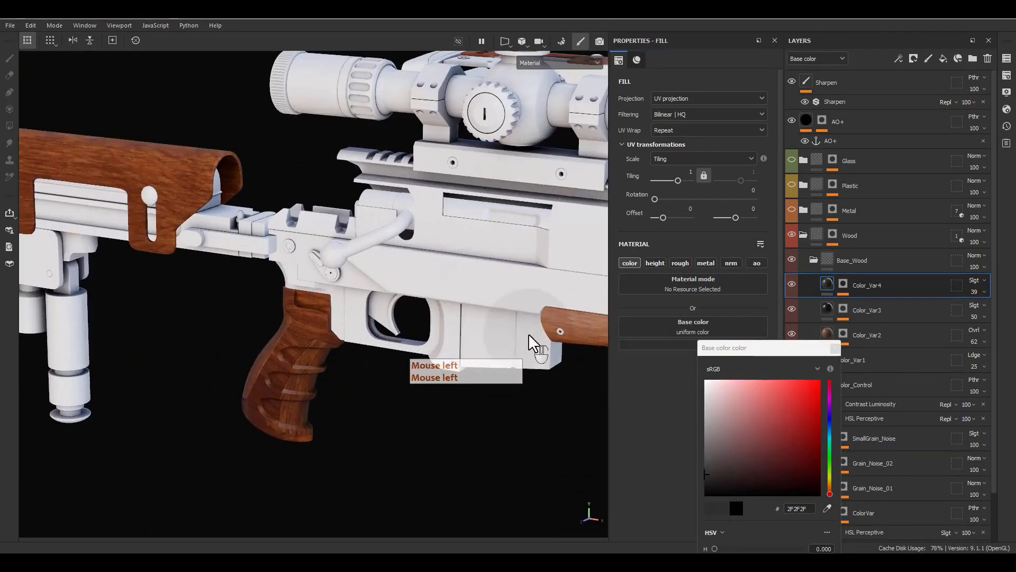
pyautogui.click(835, 348)
pyautogui.scroll(-6, 551, 323)
pyautogui.keyDown('alt'); pyautogui.moveTo(439, 318); pyautogui.dragTo(389, 291, button='middle'); pyautogui.keyUp('alt')
pyautogui.keyDown('alt'); pyautogui.moveTo(389, 291); pyautogui.dragTo(560, 289); pyautogui.keyUp('alt')
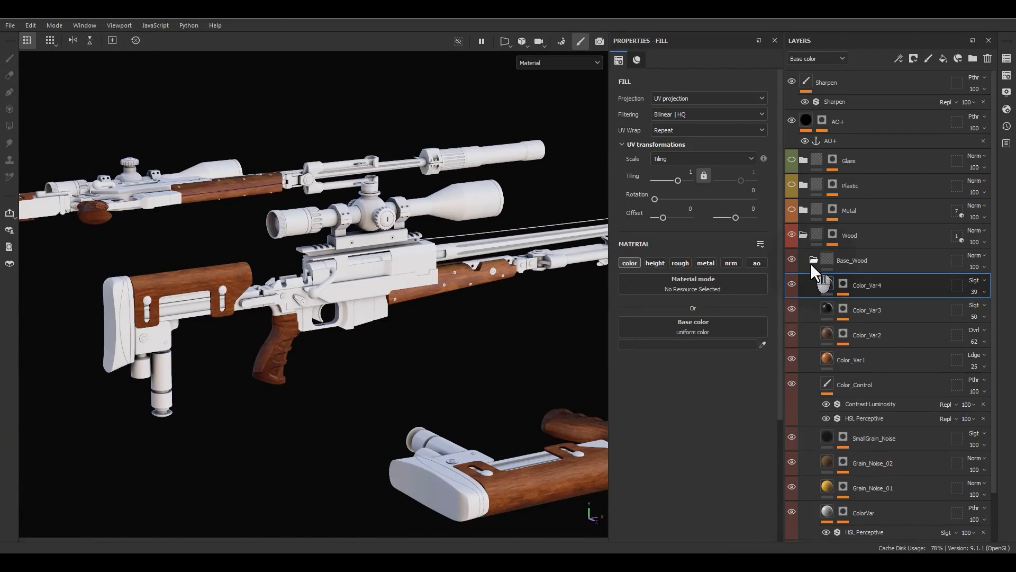
pyautogui.click(810, 263)
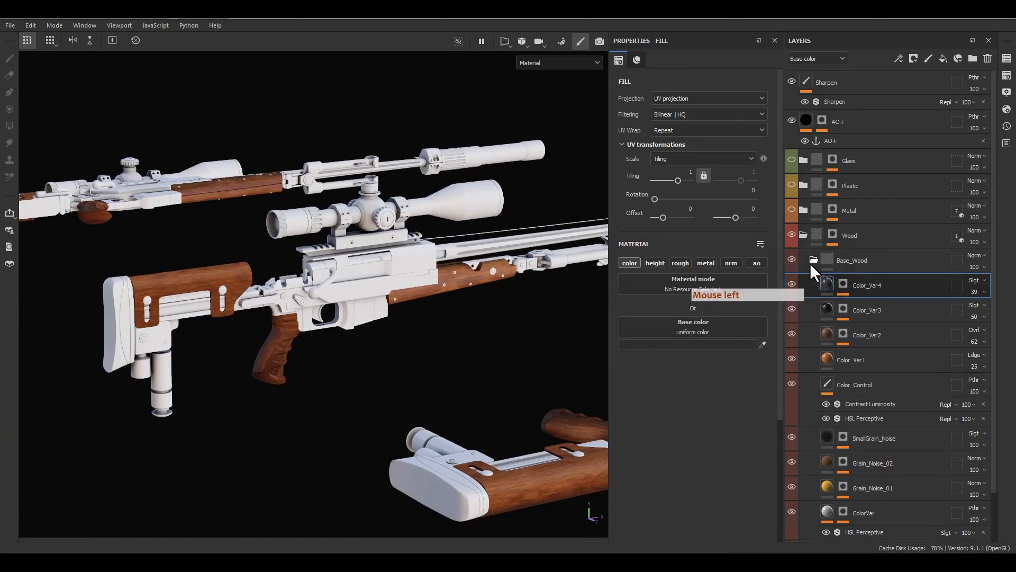
pyautogui.keyDown('alt'); pyautogui.click(816, 259); pyautogui.keyUp('alt')
pyautogui.press('F9')
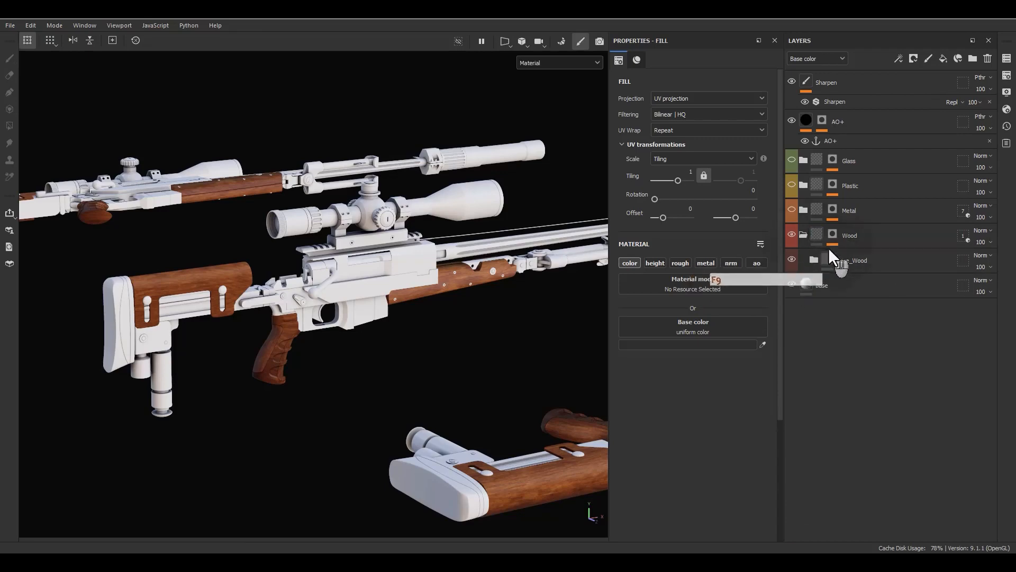
pyautogui.click(812, 260)
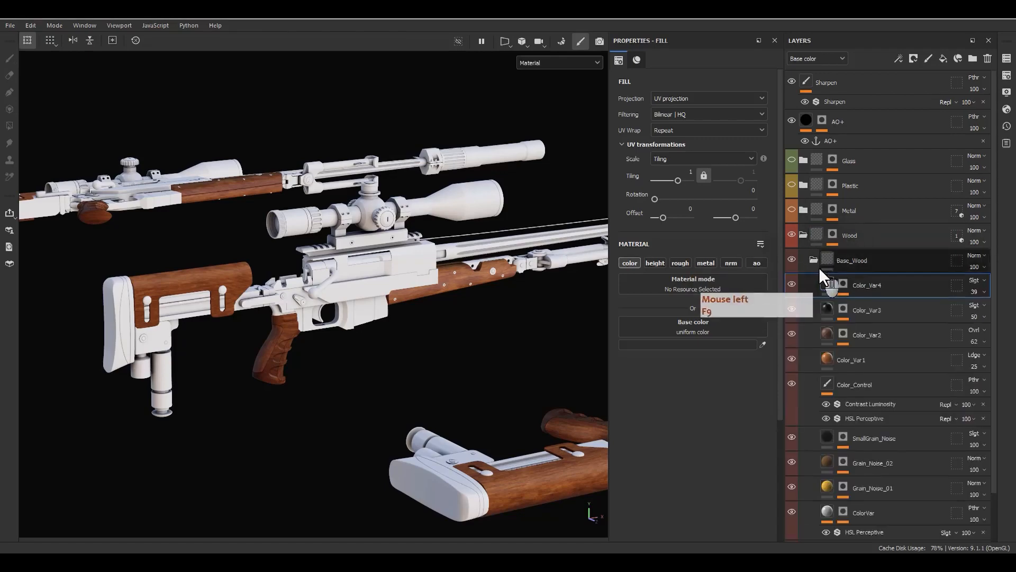
# Raise the Color_Var2 layer's opacity to 100 and examine the grain on the stock up close
pyautogui.click(874, 336)
pyautogui.click(976, 344)
pyautogui.moveTo(987, 353); pyautogui.dragTo(1014, 356)
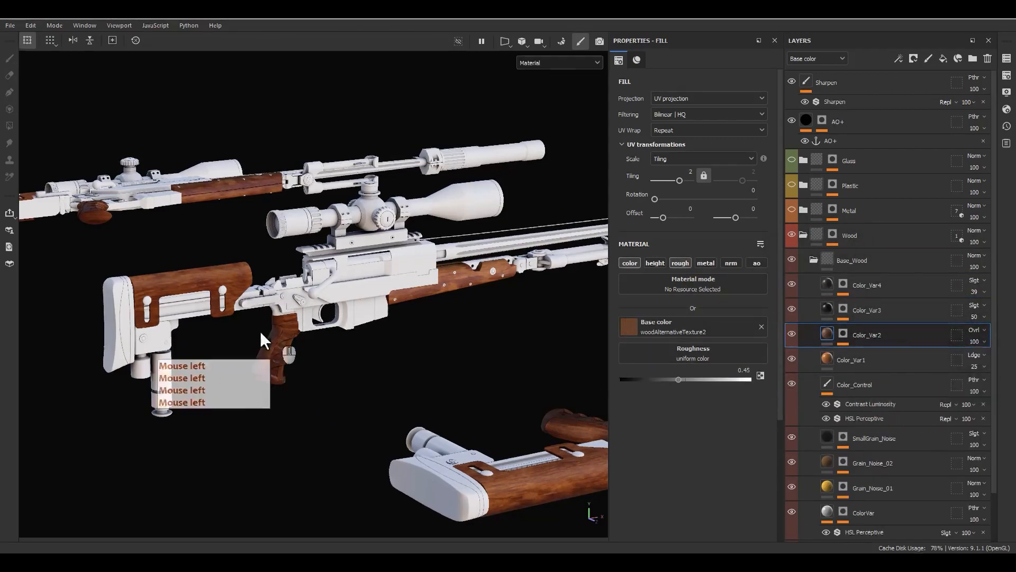
pyautogui.scroll(5, 222, 297)
pyautogui.scroll(3, 170, 273)
pyautogui.keyDown('alt'); pyautogui.moveTo(313, 293); pyautogui.dragTo(435, 323, button='middle'); pyautogui.keyUp('alt')
pyautogui.keyDown('alt'); pyautogui.moveTo(450, 320); pyautogui.dragTo(427, 337); pyautogui.keyUp('alt')
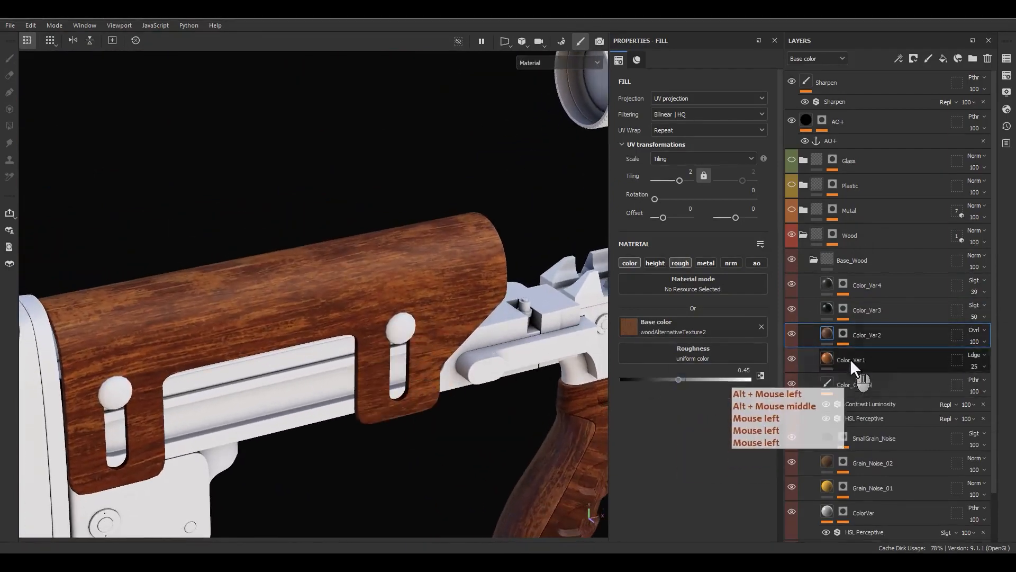
# Remove the mask from the Color_Var2 layer and select the Color_Var1 layer
pyautogui.rightClick(846, 335)
pyautogui.click(880, 149)
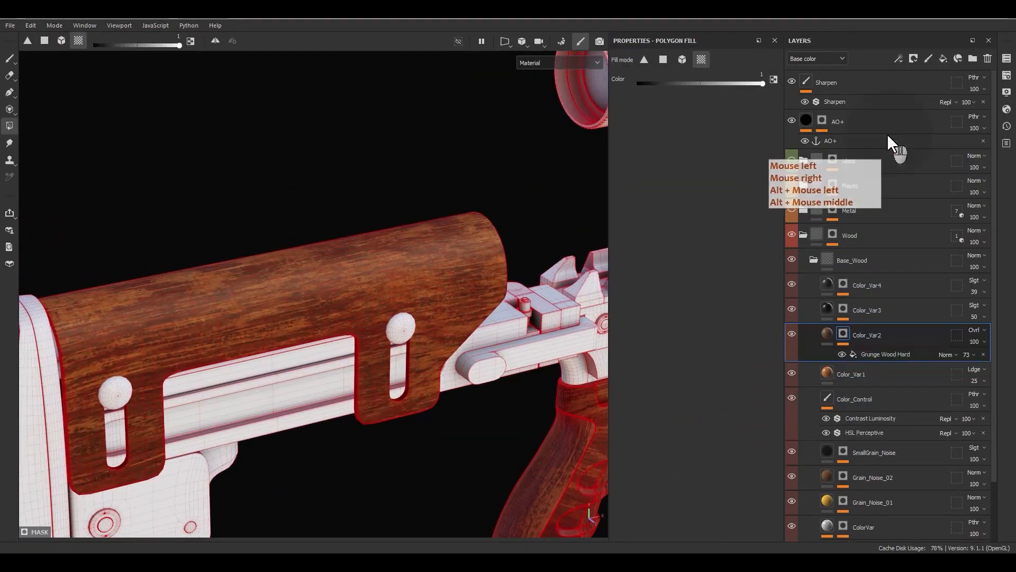
pyautogui.keyDown('alt'); pyautogui.moveTo(434, 296); pyautogui.dragTo(407, 308); pyautogui.keyUp('alt')
pyautogui.moveTo(862, 335)
pyautogui.mouseDown()
pyautogui.moveTo(862, 350)
pyautogui.moveTo(853, 342)
pyautogui.mouseUp()
pyautogui.click(849, 353)
pyautogui.rightClick(846, 355)
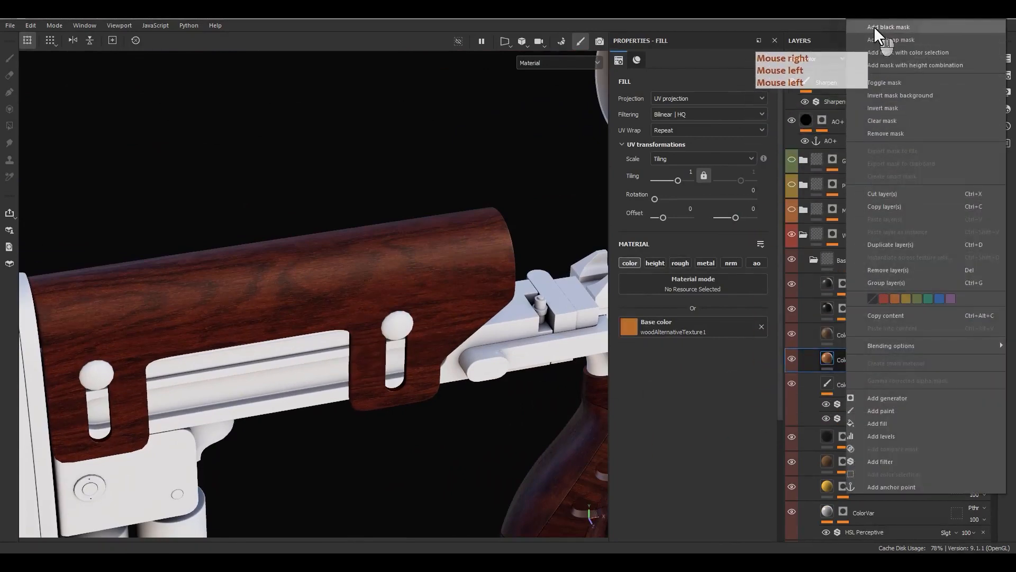
pyautogui.click(832, 369)
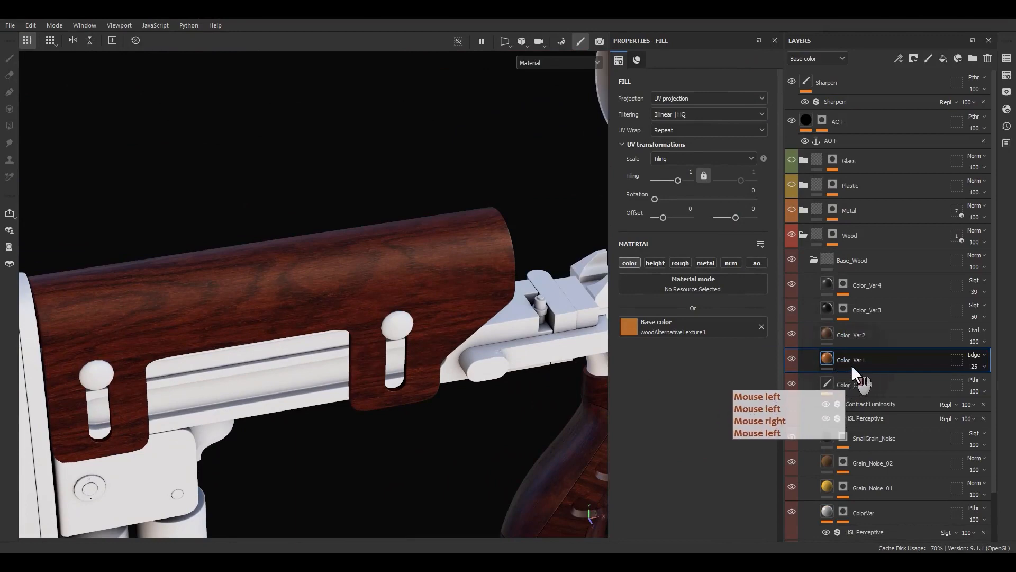
# Move the Color_Var1 layer above Color_Var2 and give it a mask containing a fill effect
pyautogui.moveTo(851, 364); pyautogui.dragTo(853, 329)
pyautogui.rightClick(855, 338)
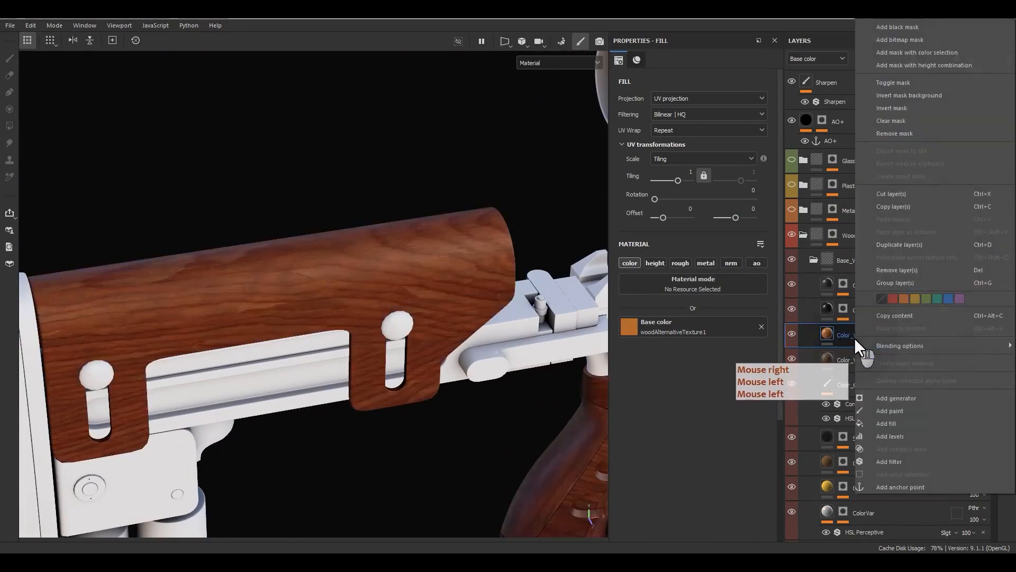
pyautogui.click(888, 52)
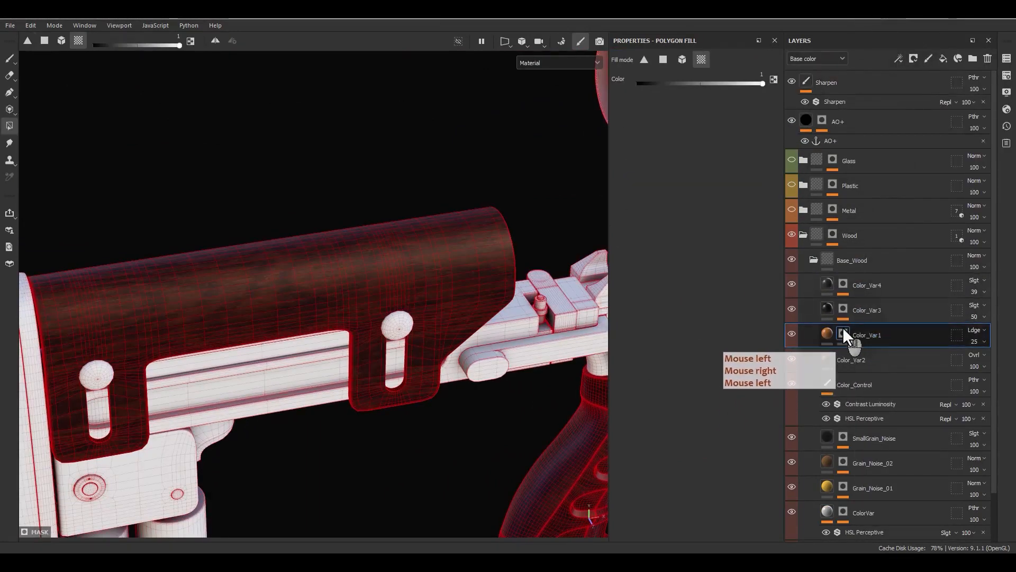
pyautogui.rightClick(843, 333)
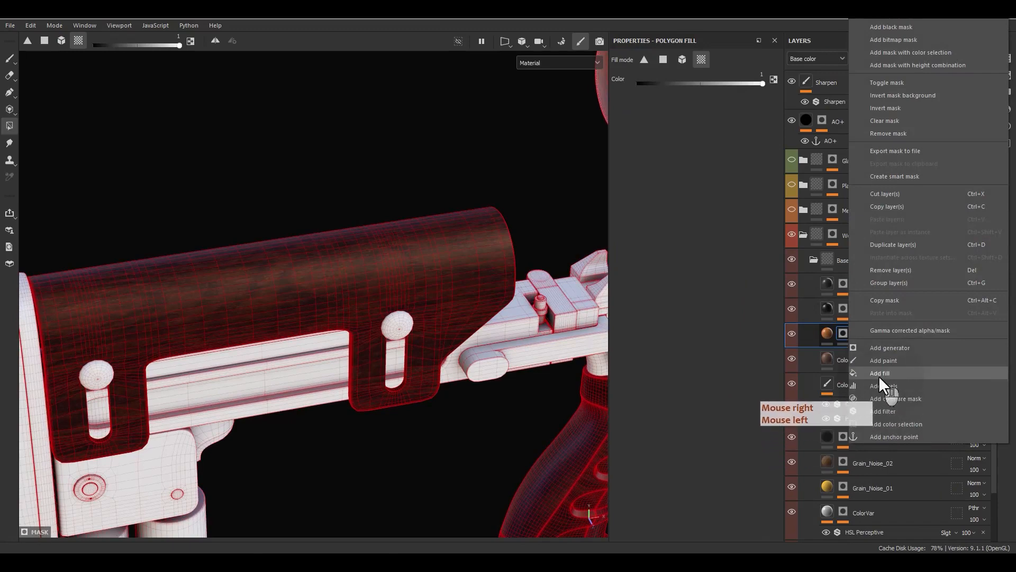
pyautogui.click(881, 374)
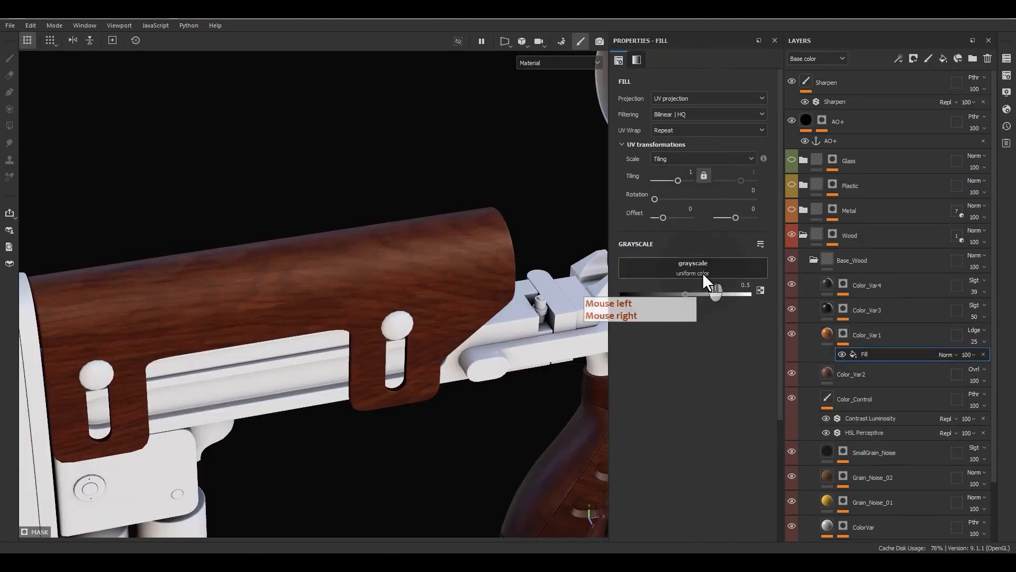
# Use the Grunge Wood Soft texture in the Color_Var1 mask fill and set its contrast to 0.45
pyautogui.click(699, 270)
pyautogui.doubleClick(765, 303)
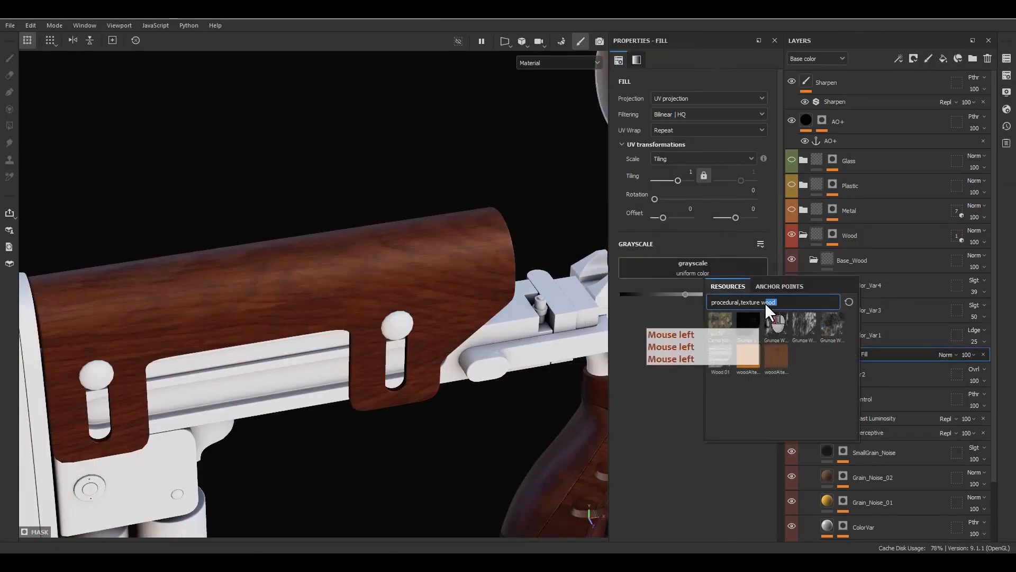
pyautogui.click(828, 325)
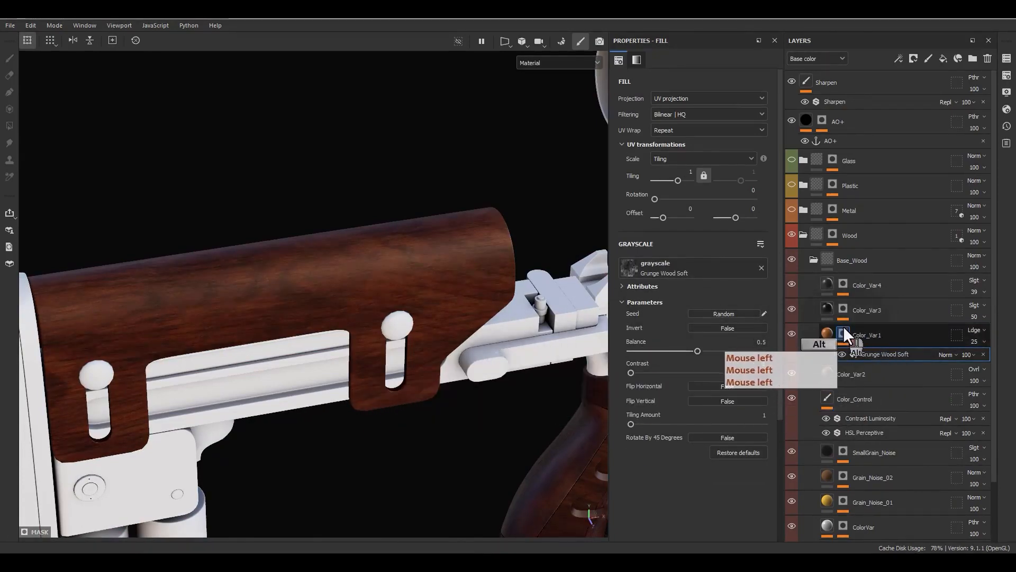
pyautogui.keyDown('alt'); pyautogui.click(843, 333); pyautogui.keyUp('alt')
pyautogui.click(691, 373)
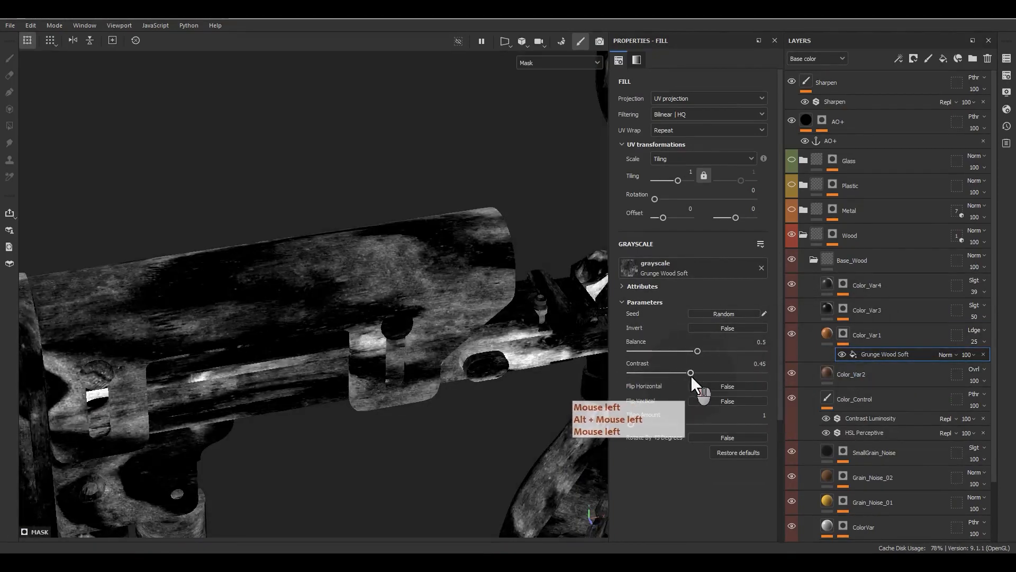
# Return to the material view, compare the wood with Color_Var1 on and off, and examine the grip
pyautogui.click(828, 336)
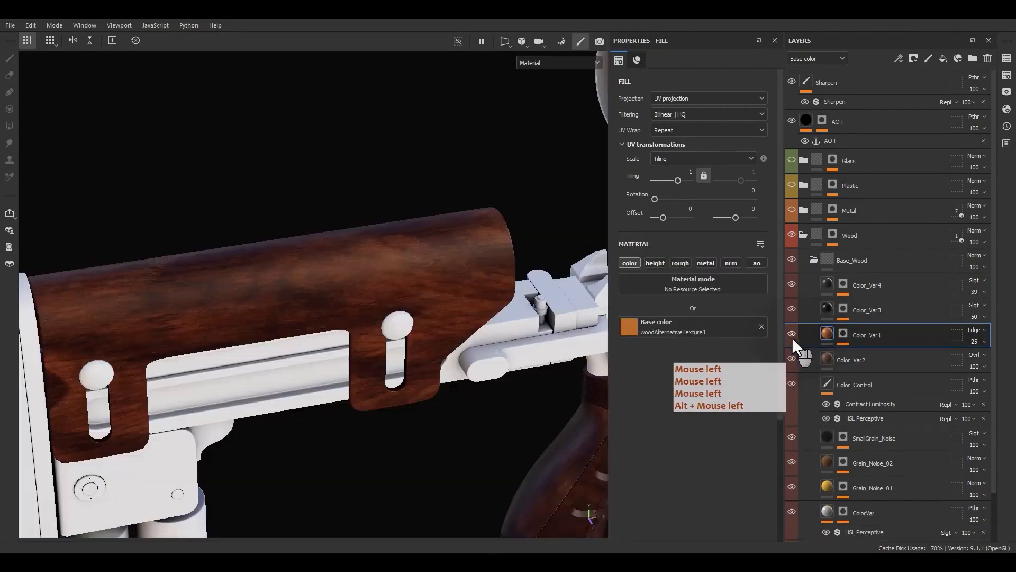
pyautogui.click(790, 336)
pyautogui.click(789, 336)
pyautogui.keyDown('alt'); pyautogui.moveTo(568, 309); pyautogui.dragTo(437, 260); pyautogui.keyUp('alt')
pyautogui.keyDown('alt'); pyautogui.moveTo(436, 260); pyautogui.dragTo(390, 238, button='middle'); pyautogui.keyUp('alt')
pyautogui.keyDown('alt'); pyautogui.moveTo(390, 238); pyautogui.dragTo(638, 301); pyautogui.keyUp('alt')
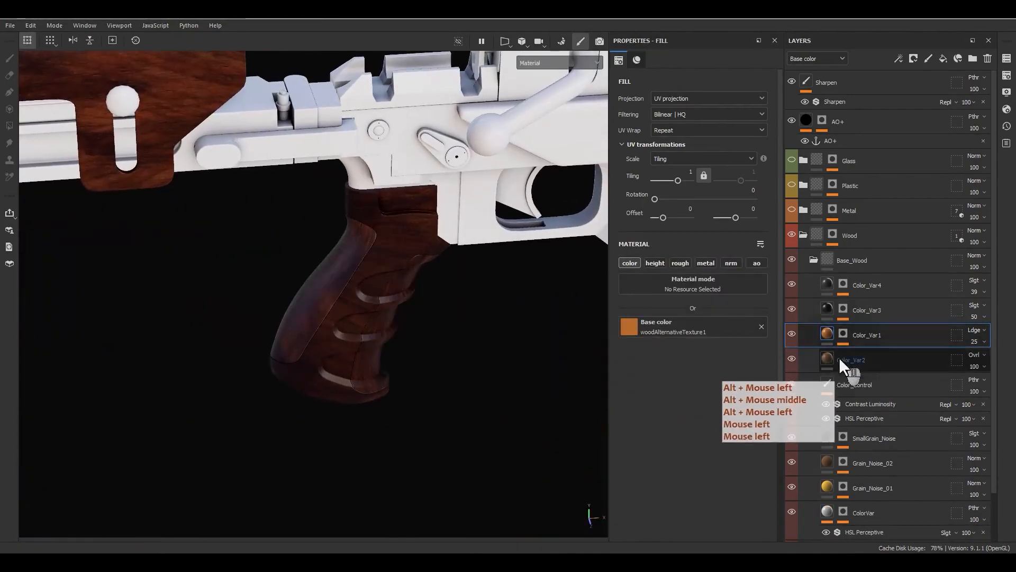
# Toggle the visibility of the Color_Var2 layer to compare its effect on the grip and stock
pyautogui.click(802, 363)
pyautogui.click(789, 359)
pyautogui.click(790, 359)
pyautogui.click(790, 359)
pyautogui.click(790, 359)
pyautogui.click(790, 360)
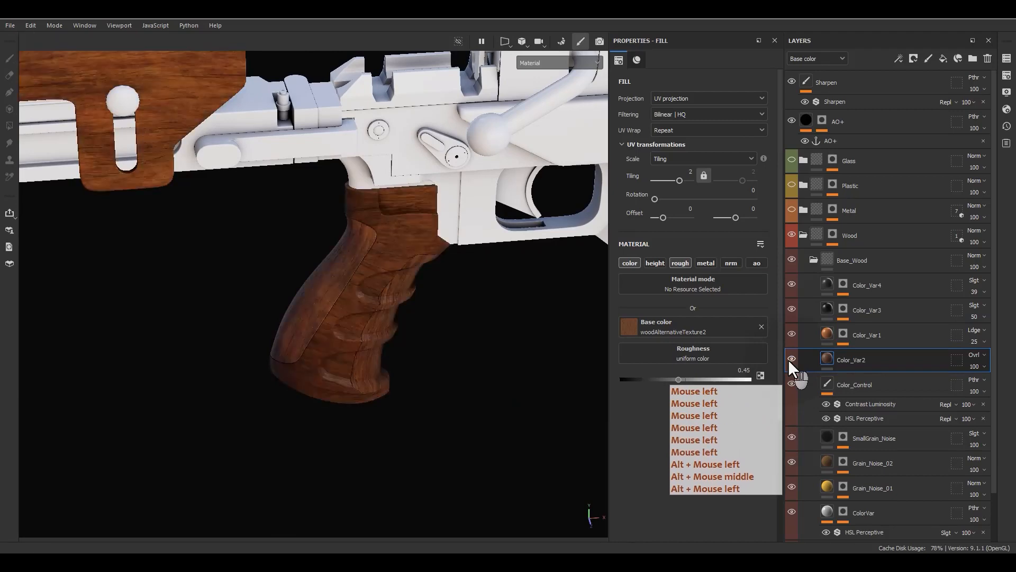
pyautogui.click(790, 359)
pyautogui.keyDown('alt'); pyautogui.moveTo(376, 211); pyautogui.dragTo(621, 364, button='middle'); pyautogui.keyUp('alt')
pyautogui.keyDown('alt'); pyautogui.moveTo(333, 307); pyautogui.dragTo(385, 374); pyautogui.keyUp('alt')
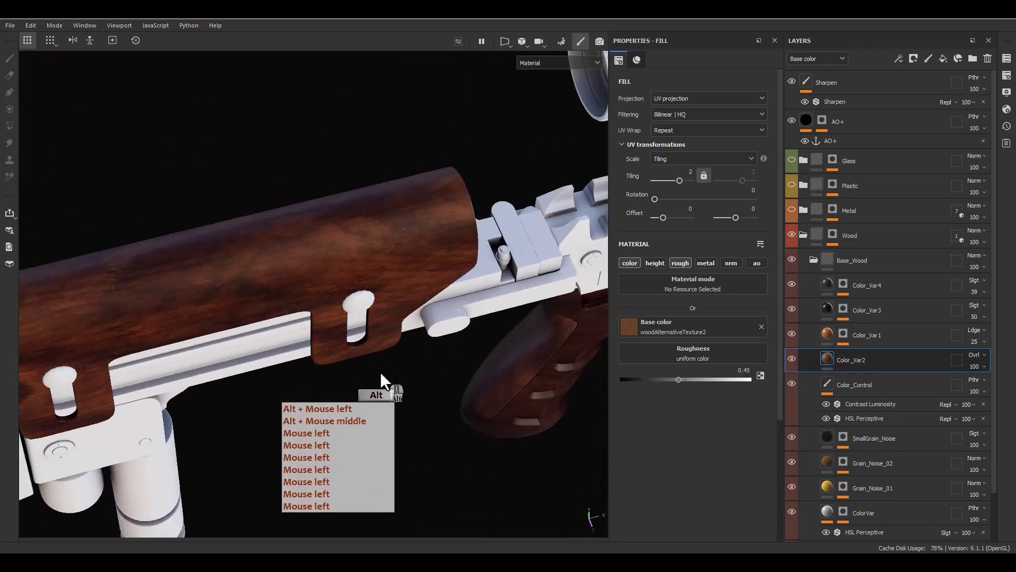
pyautogui.keyDown('alt'); pyautogui.moveTo(275, 355); pyautogui.dragTo(342, 341, button='middle'); pyautogui.keyUp('alt')
pyautogui.keyDown('alt'); pyautogui.moveTo(341, 350); pyautogui.dragTo(381, 338); pyautogui.keyUp('alt')
# Lower the Color_Var1 layer's opacity to 20 and set the Color_Var2 layer's tiling to 1.4
pyautogui.click(973, 341)
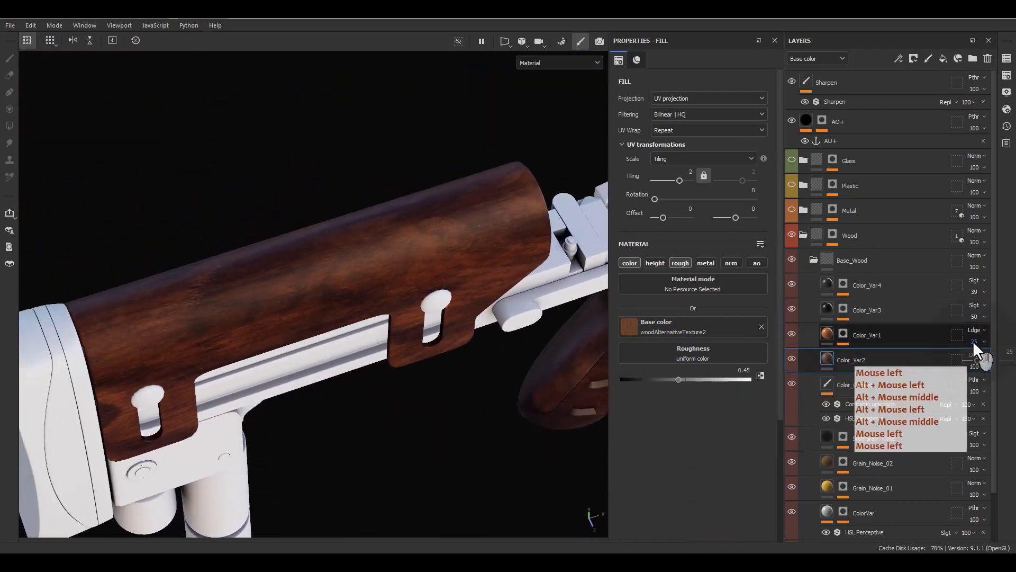
pyautogui.moveTo(971, 359); pyautogui.dragTo(972, 355)
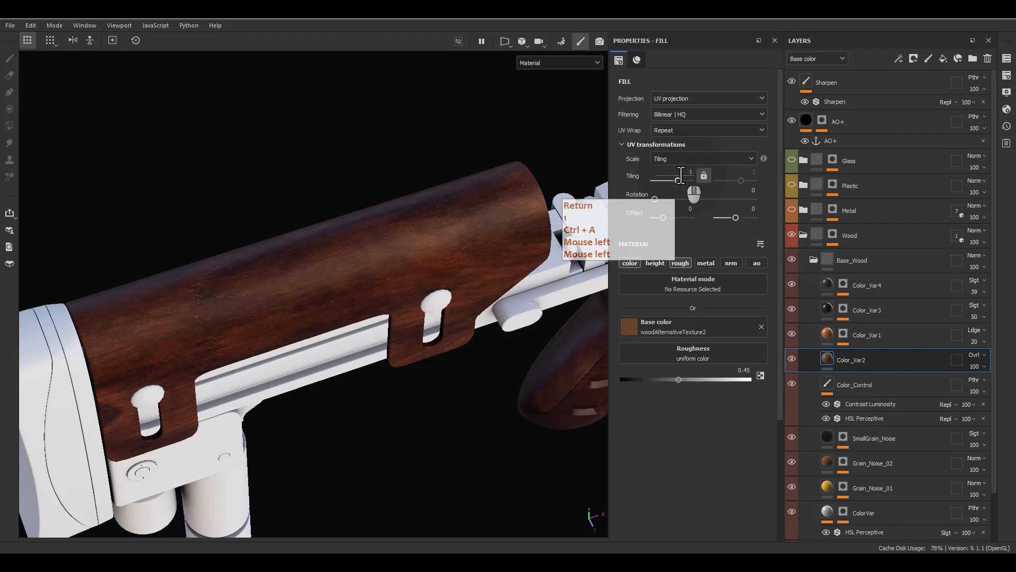
pyautogui.keyDown('alt'); pyautogui.moveTo(540, 307); pyautogui.dragTo(529, 234); pyautogui.keyUp('alt')
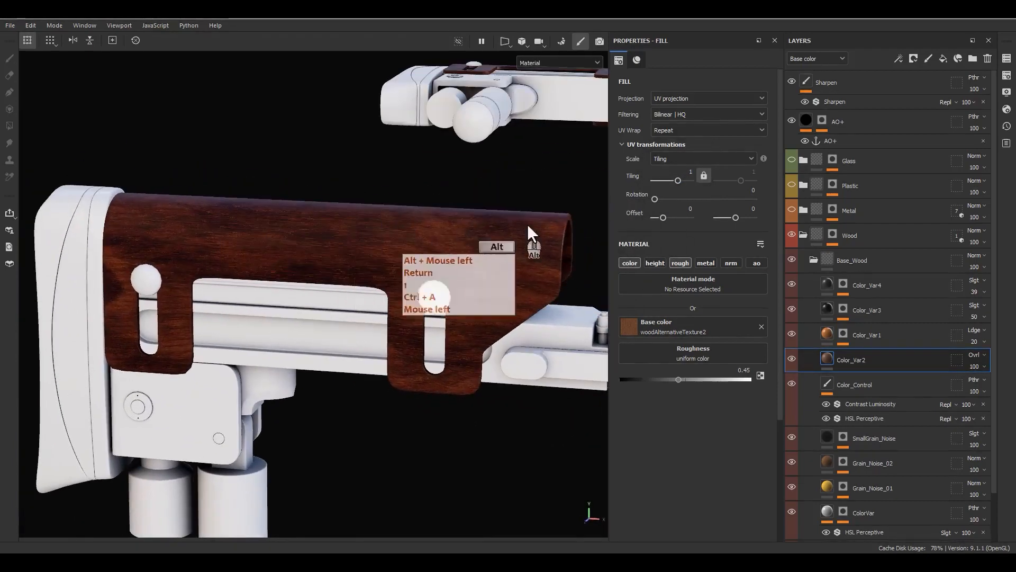
pyautogui.click(680, 175)
pyautogui.write('1.4')
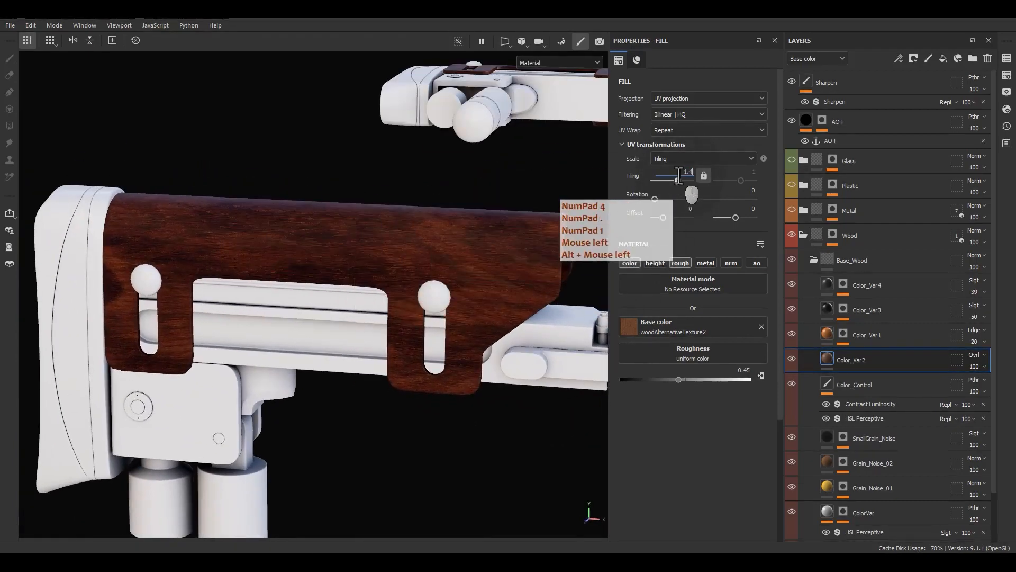
pyautogui.press('Return')
# Isolate Color_Var2 by hiding Color_Var1, Color_Var3 and Color_Var4, and set its blending mode to Normal
pyautogui.keyDown('alt'); pyautogui.moveTo(548, 182); pyautogui.dragTo(782, 288); pyautogui.keyUp('alt')
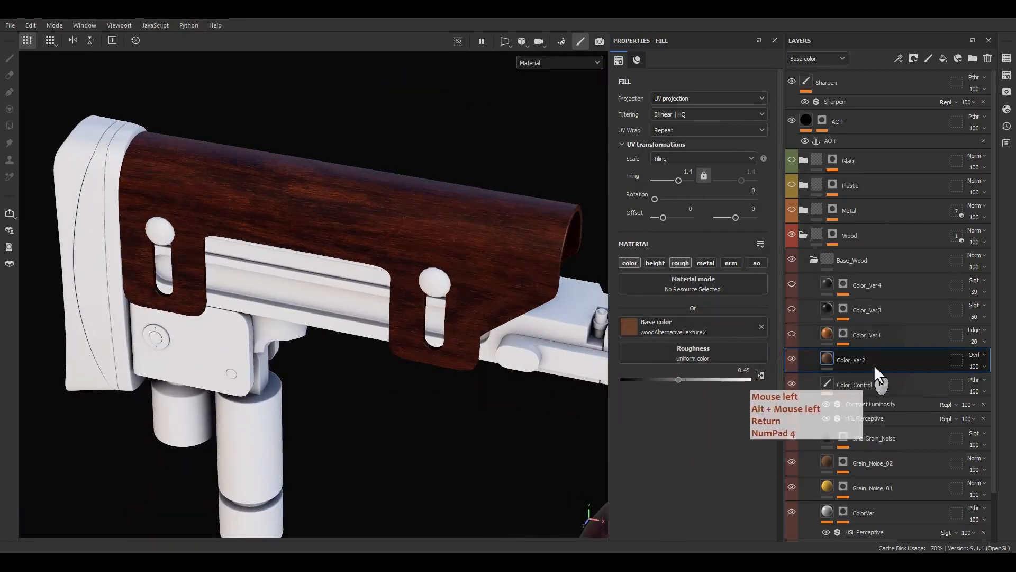
pyautogui.click(973, 355)
pyautogui.click(958, 37)
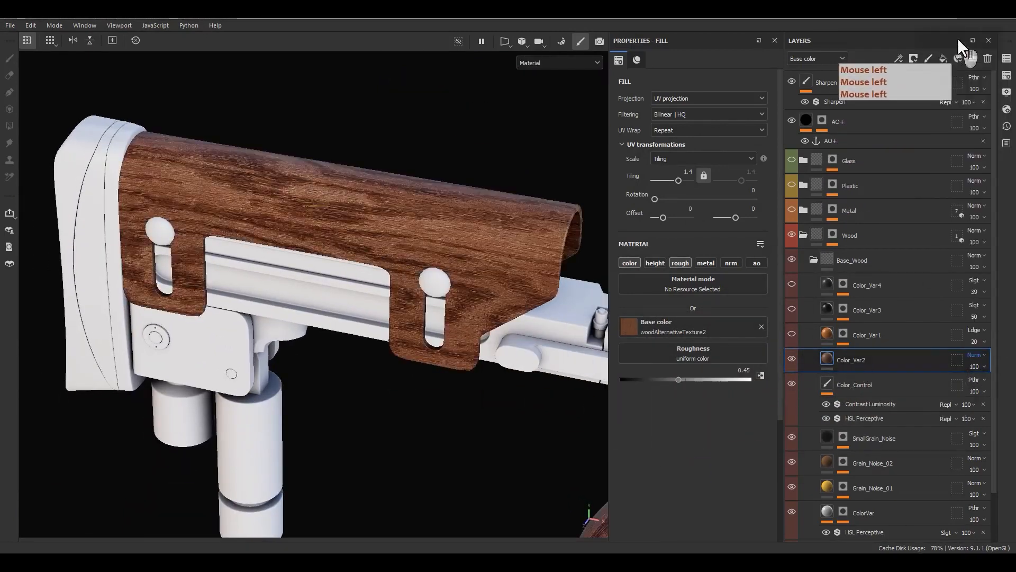
pyautogui.keyDown('alt'); pyautogui.moveTo(557, 313); pyautogui.dragTo(586, 367); pyautogui.keyUp('alt')
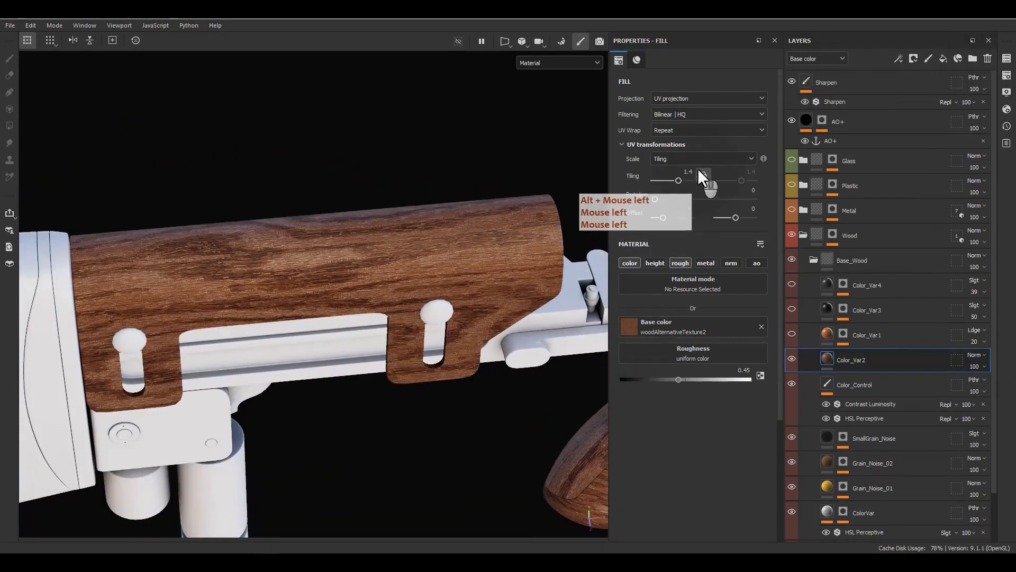
# Try a tiling of 2 on the Color_Var2 layer, then set it to 1.8 and check the grain on the stock
pyautogui.click(688, 172)
pyautogui.write('2')
pyautogui.press('Return')
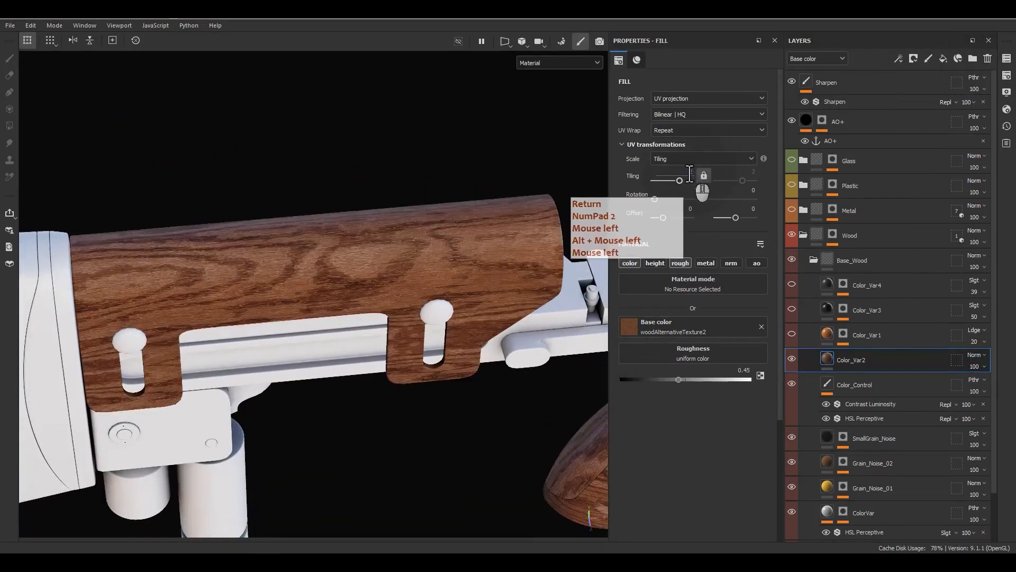
pyautogui.keyDown('alt'); pyautogui.moveTo(561, 275); pyautogui.dragTo(447, 307); pyautogui.keyUp('alt')
pyautogui.click(691, 171)
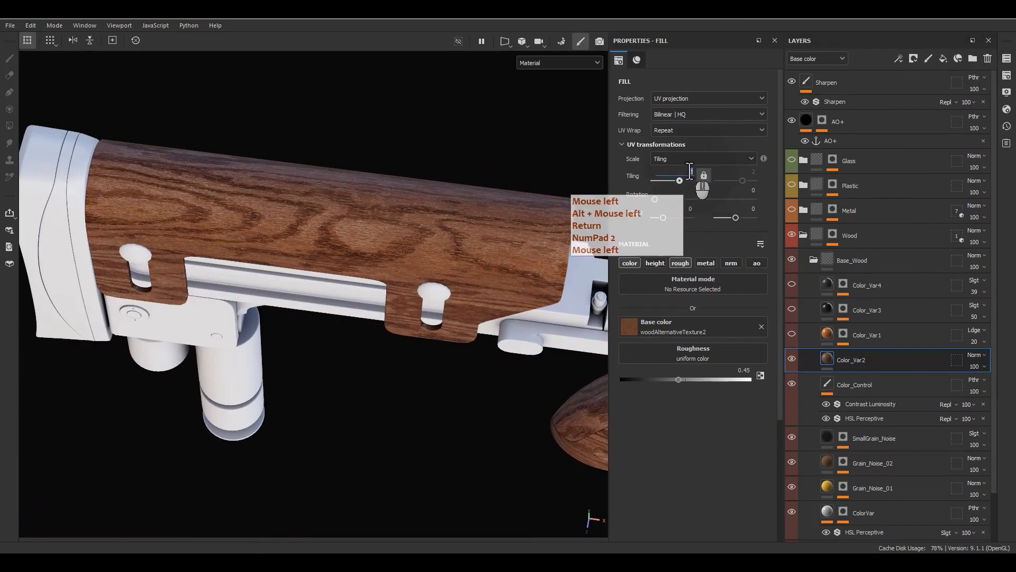
pyautogui.write('1.8')
pyautogui.press('Return')
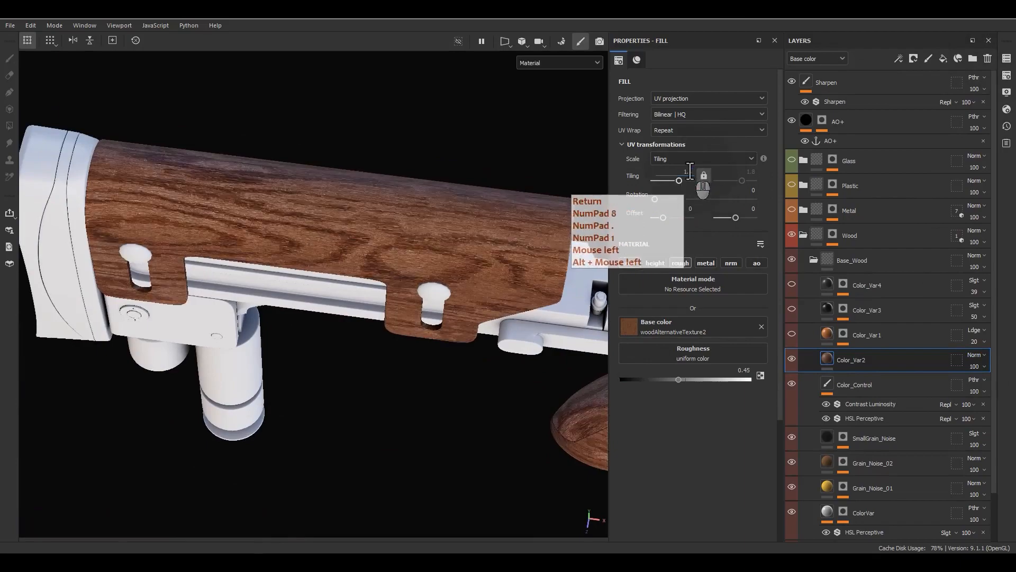
pyautogui.keyDown('alt'); pyautogui.moveTo(533, 232); pyautogui.dragTo(370, 222); pyautogui.keyUp('alt')
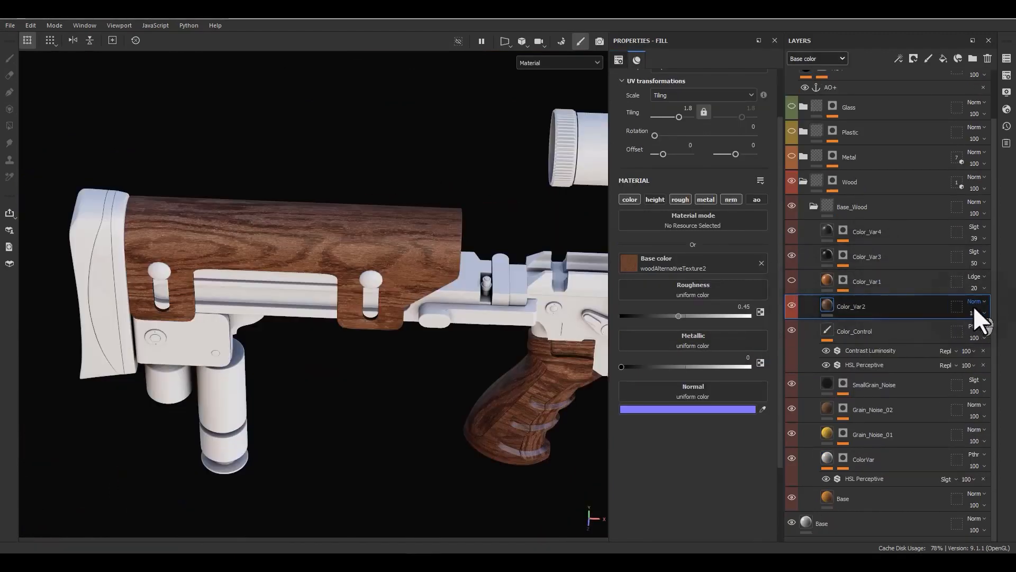
# Set the Color_Var2 layer's blending mode to Linear dodge and compare the stock with the layer on and off
pyautogui.click(974, 306)
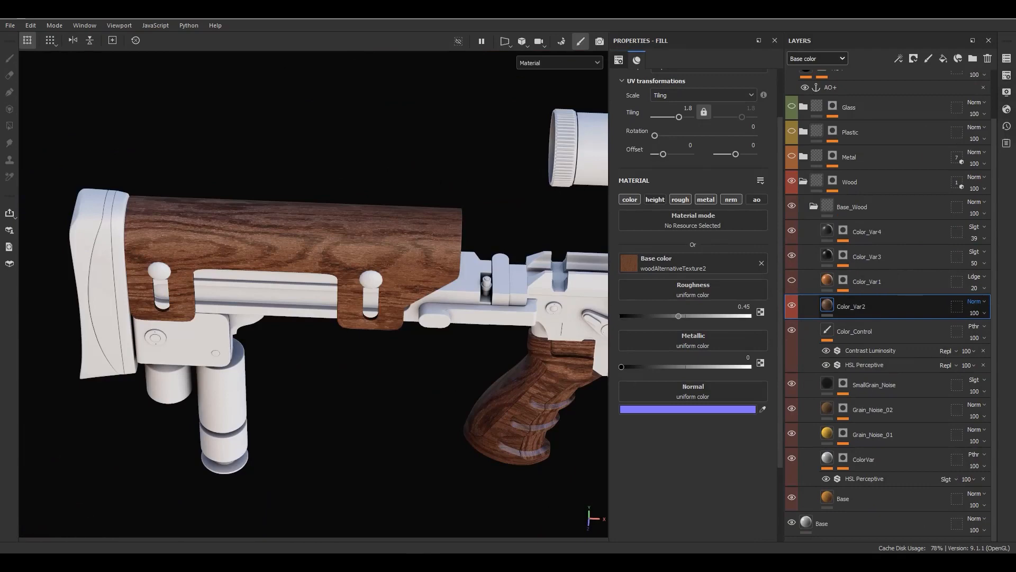
pyautogui.click(960, 280)
pyautogui.scroll(5, 422, 281)
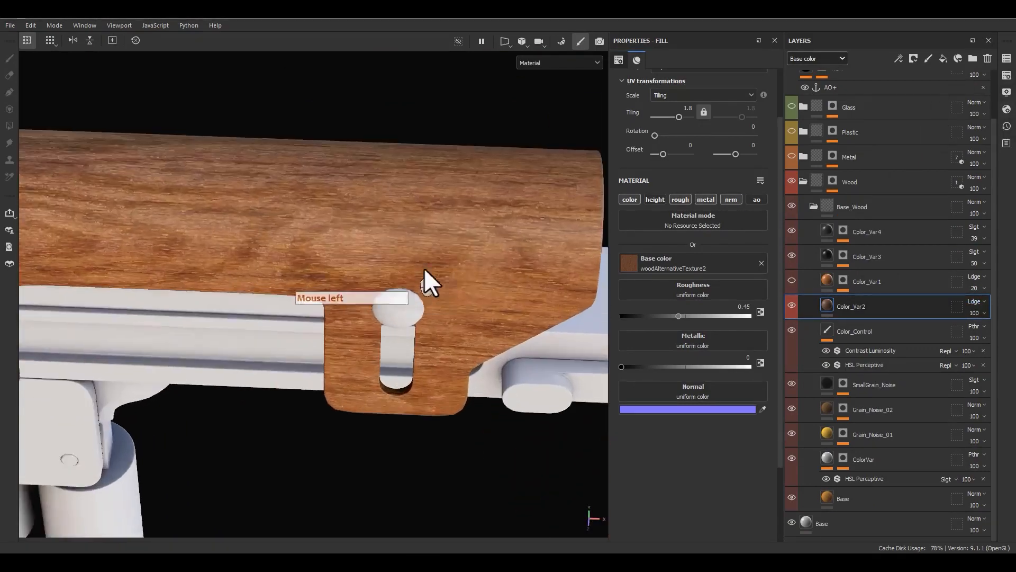
pyautogui.keyDown('alt'); pyautogui.moveTo(424, 270); pyautogui.dragTo(499, 245); pyautogui.keyUp('alt')
pyautogui.click(792, 306)
pyautogui.click(792, 306)
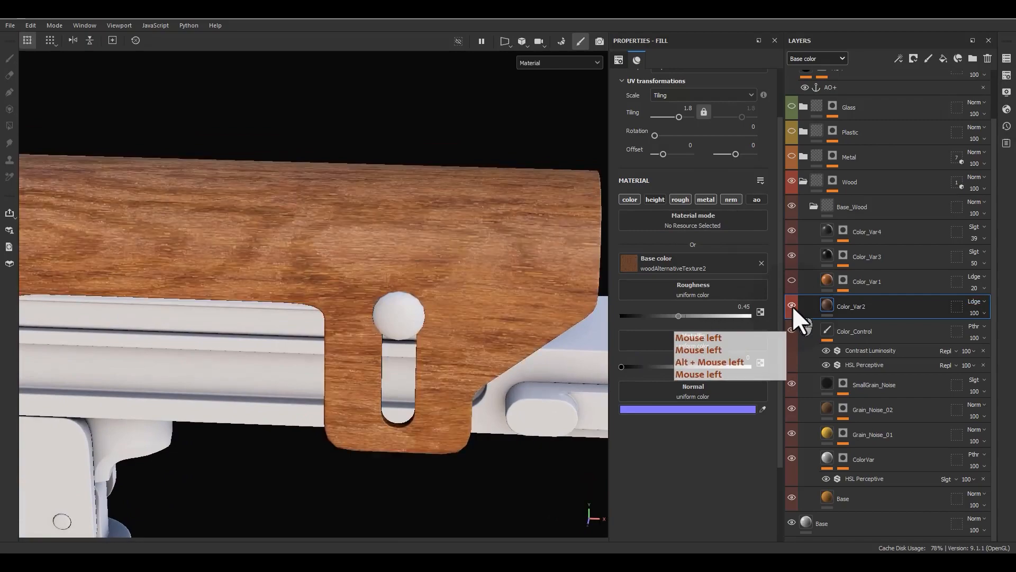
pyautogui.click(793, 306)
pyautogui.click(792, 306)
pyautogui.keyDown('alt'); pyautogui.moveTo(604, 314); pyautogui.dragTo(705, 300); pyautogui.keyUp('alt')
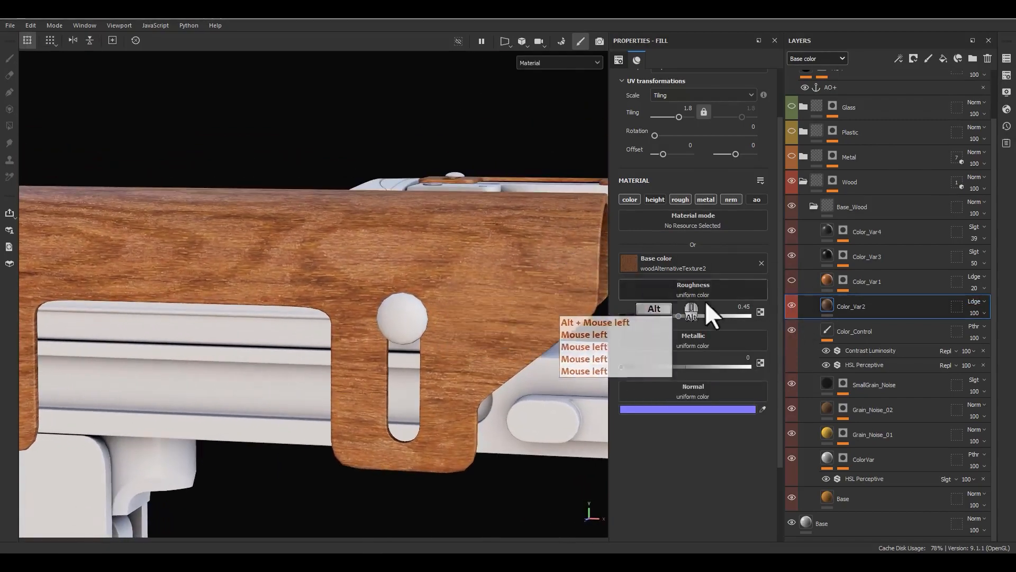
# Show the Color_Var1 layer again and raise its opacity to 43
pyautogui.click(791, 280)
pyautogui.keyDown('alt'); pyautogui.moveTo(530, 312); pyautogui.dragTo(696, 366); pyautogui.keyUp('alt')
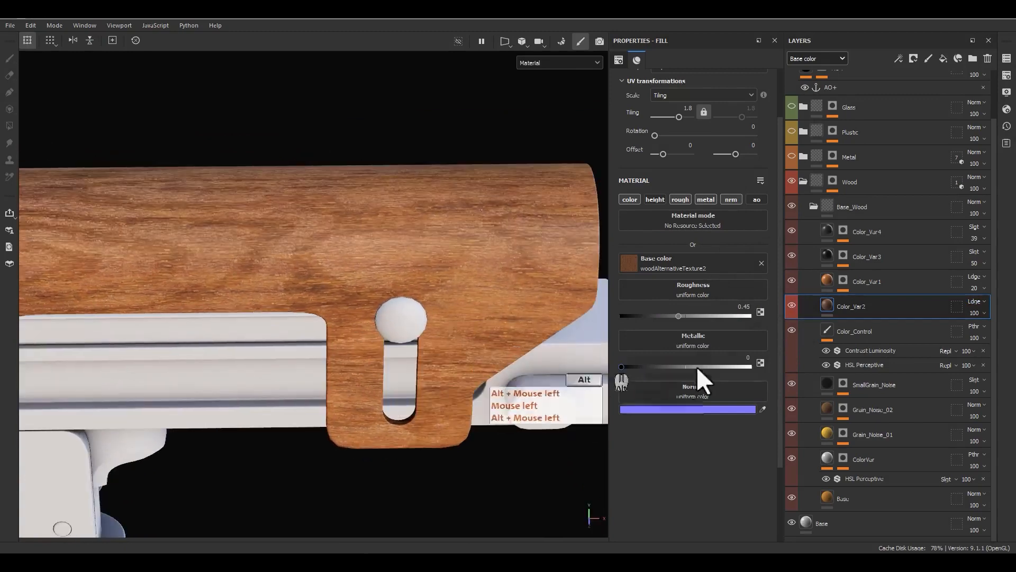
pyautogui.click(823, 280)
pyautogui.click(976, 288)
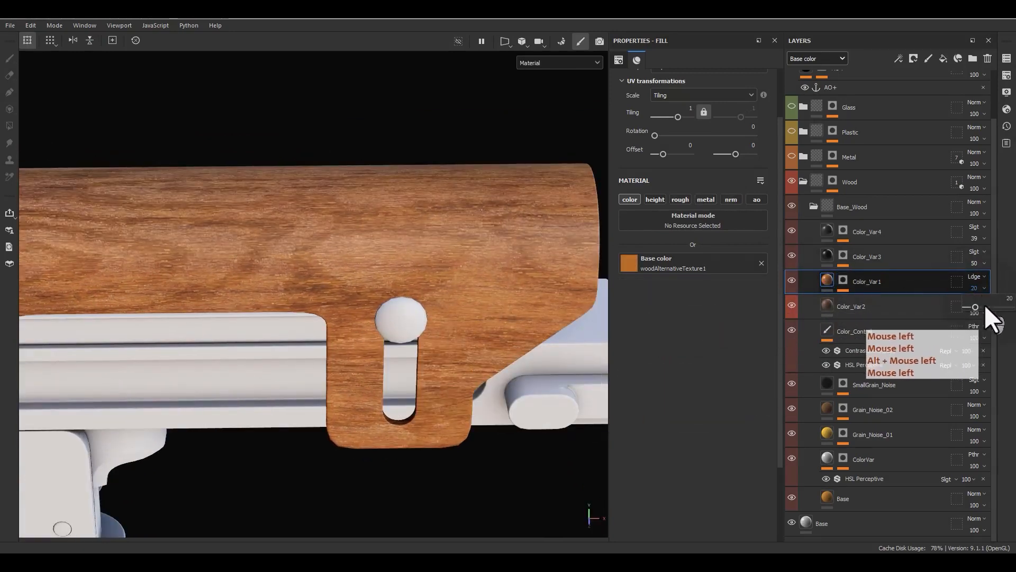
pyautogui.moveTo(984, 303); pyautogui.dragTo(985, 306)
# Examine the wood on the stock, grip and handguard in both the base color channel and the full material view
pyautogui.scroll(-2, 378, 296)
pyautogui.scroll(-5, 380, 296)
pyautogui.keyDown('alt'); pyautogui.moveTo(484, 319); pyautogui.dragTo(325, 269, button='middle'); pyautogui.keyUp('alt')
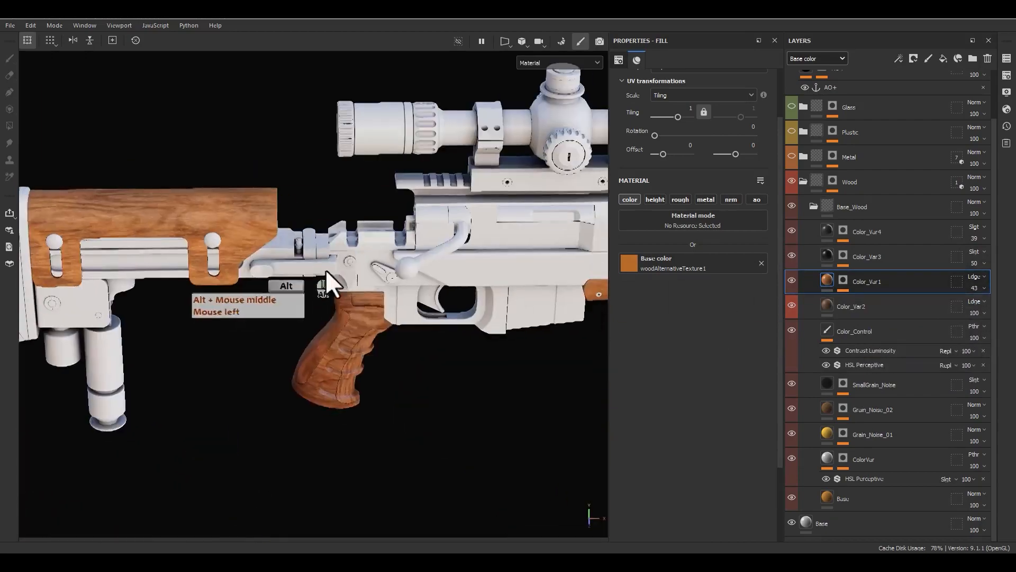
pyautogui.keyDown('alt'); pyautogui.moveTo(325, 269); pyautogui.dragTo(309, 275); pyautogui.keyUp('alt')
pyautogui.press('c')
pyautogui.scroll(4, 173, 251)
pyautogui.keyDown('alt'); pyautogui.moveTo(313, 257); pyautogui.dragTo(421, 292, button='middle'); pyautogui.keyUp('alt')
pyautogui.keyDown('alt'); pyautogui.moveTo(420, 293); pyautogui.dragTo(411, 236); pyautogui.keyUp('alt')
pyautogui.keyDown('alt'); pyautogui.moveTo(531, 331); pyautogui.dragTo(327, 170, button='middle'); pyautogui.keyUp('alt')
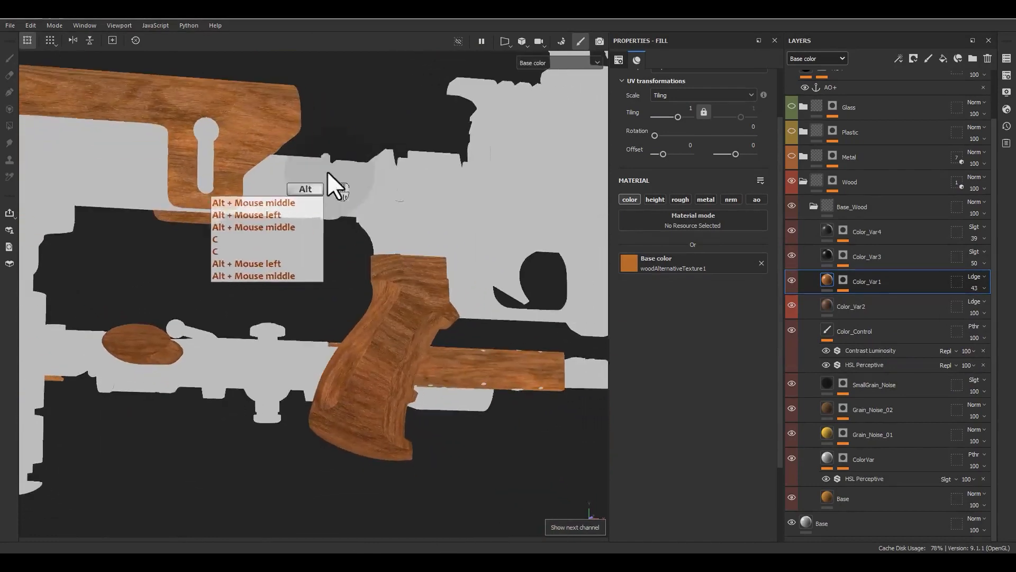
pyautogui.keyDown('alt'); pyautogui.moveTo(379, 229); pyautogui.dragTo(295, 294); pyautogui.keyUp('alt')
pyautogui.keyDown('alt'); pyautogui.moveTo(295, 295); pyautogui.dragTo(448, 312, button='middle'); pyautogui.keyUp('alt')
pyautogui.press('m')
pyautogui.keyDown('alt'); pyautogui.moveTo(308, 233); pyautogui.dragTo(371, 328, button='middle'); pyautogui.keyUp('alt')
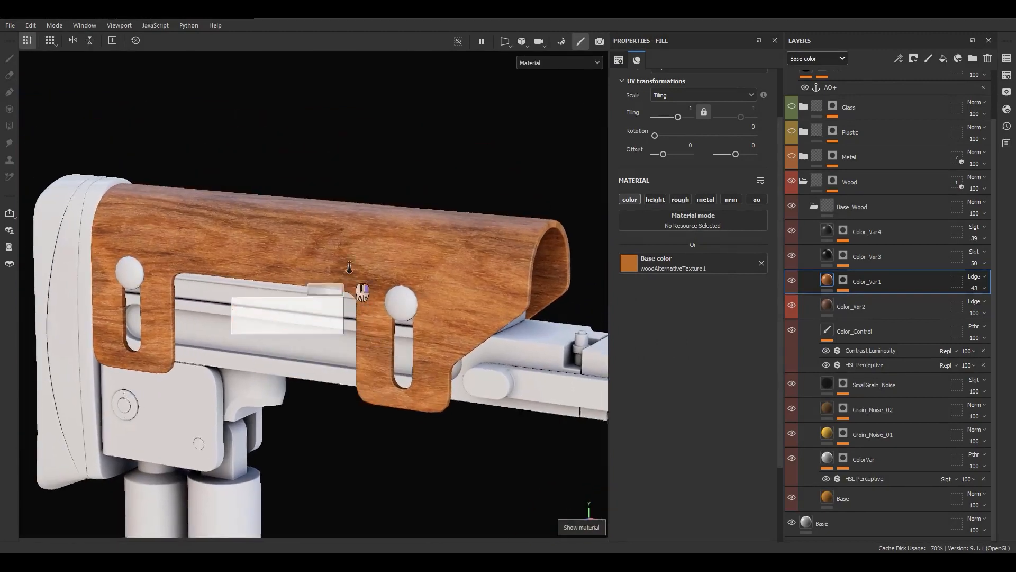
pyautogui.keyDown('alt'); pyautogui.moveTo(348, 269); pyautogui.dragTo(333, 264, button='right'); pyautogui.keyUp('alt')
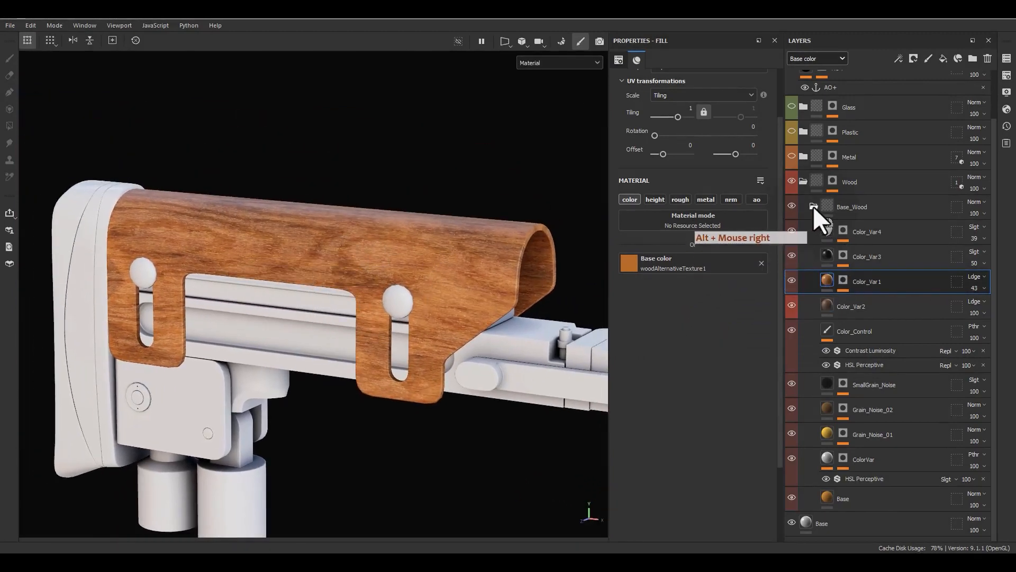
# Collapse the Base_Wood folder and add a fill layer named RoughnessVar above it, using only the roughness channel
pyautogui.click(813, 205)
pyautogui.click(851, 238)
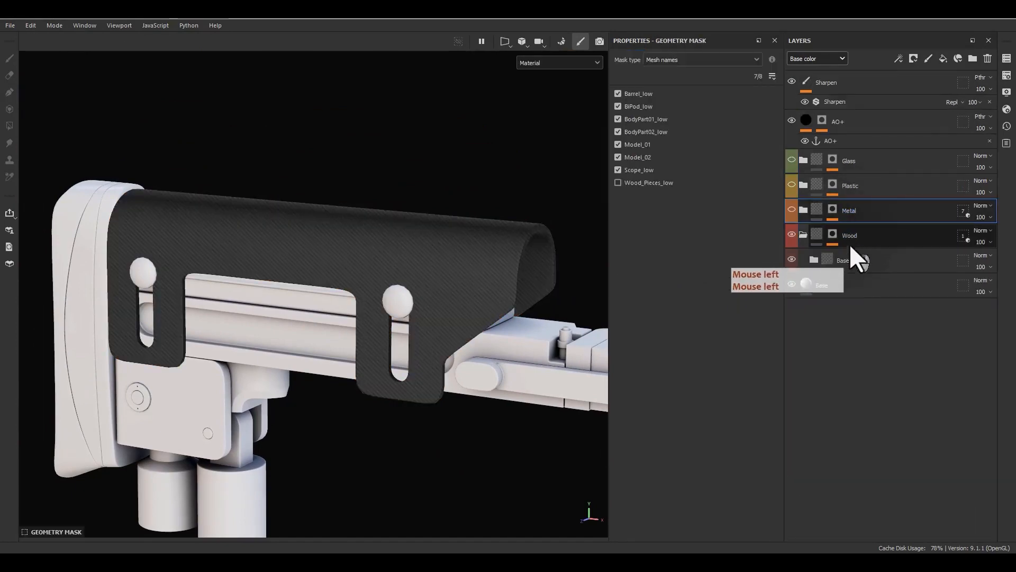
pyautogui.click(852, 258)
pyautogui.click(943, 58)
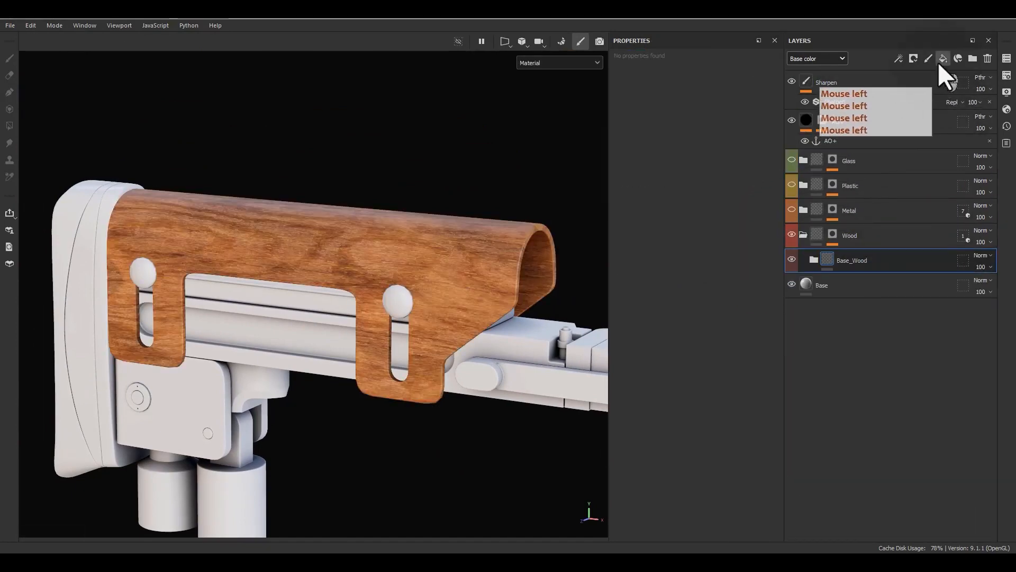
pyautogui.doubleClick(840, 262)
pyautogui.write('R o')
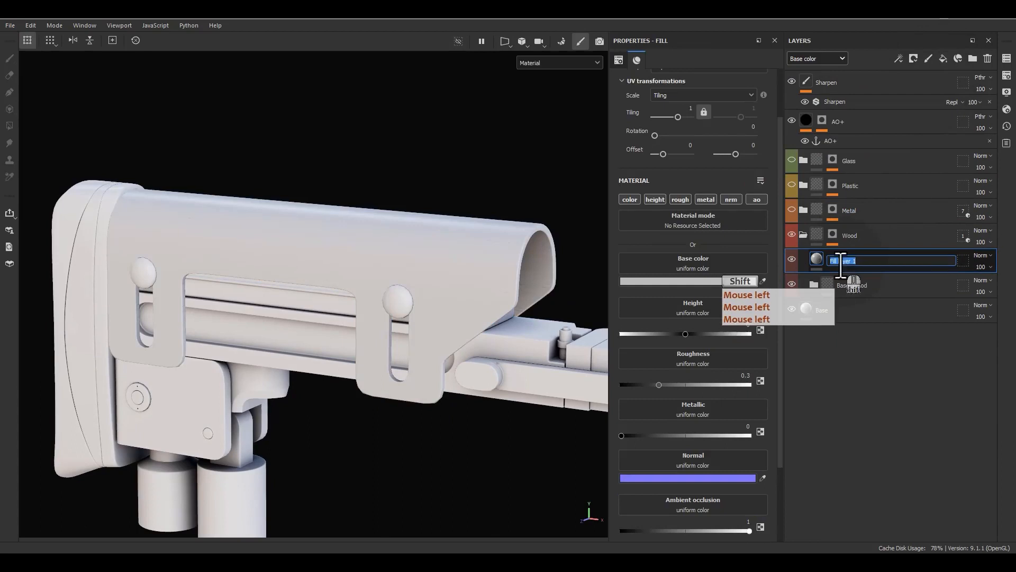
pyautogui.write('ugh')
pyautogui.press('BackSpace')
pyautogui.press('BackSpace')
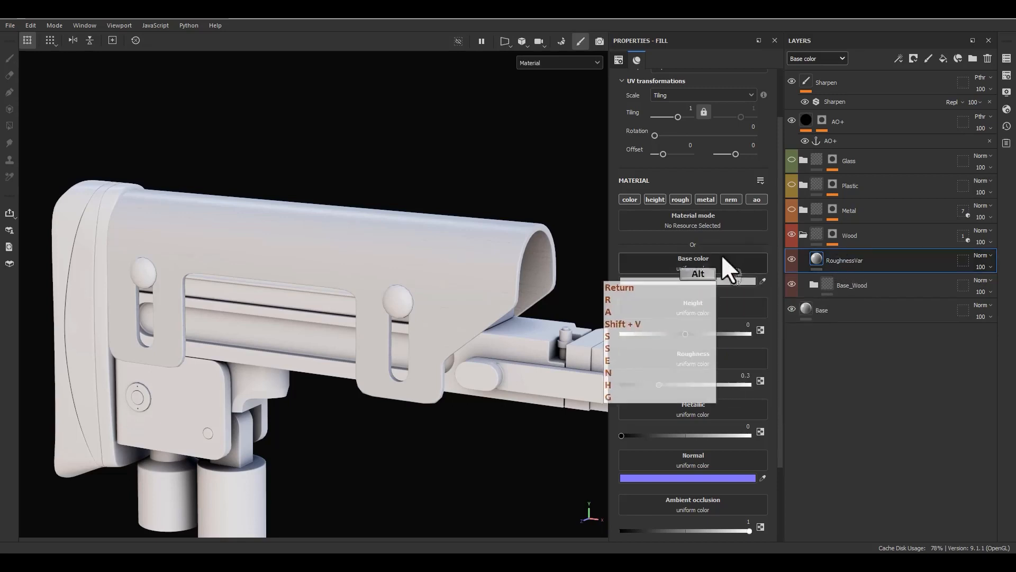
pyautogui.keyDown('alt'); pyautogui.click(680, 199); pyautogui.keyUp('alt')
# Give the RoughnessVar layer a black mask with a fill using the Grunge Fingerprints Smeared texture
pyautogui.rightClick(850, 261)
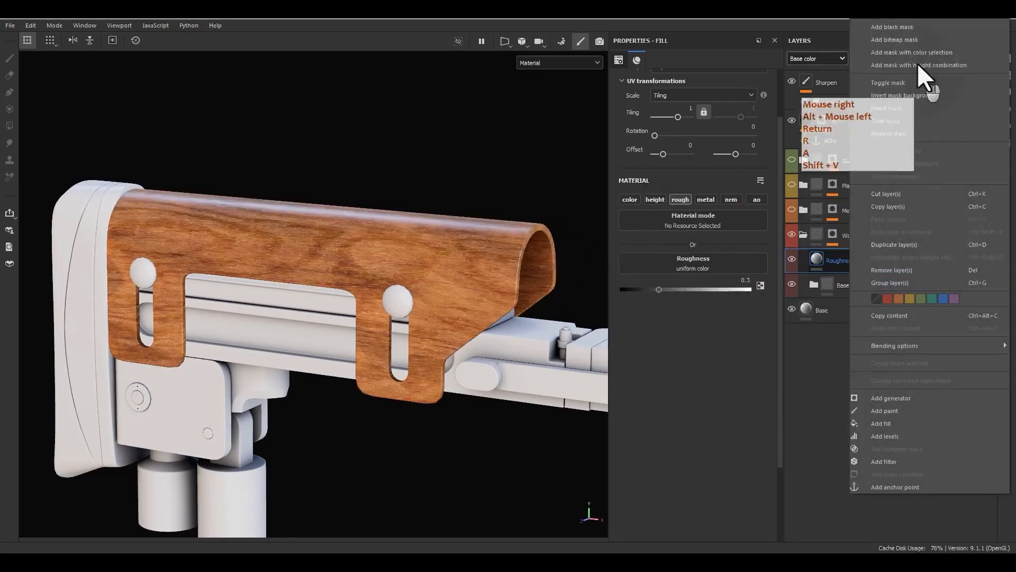
pyautogui.click(896, 31)
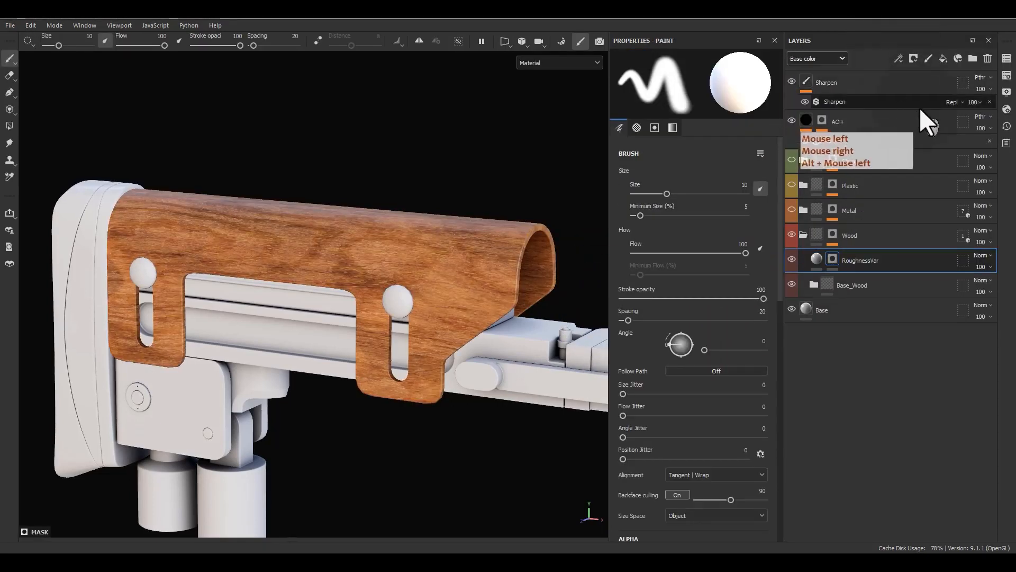
pyautogui.rightClick(845, 258)
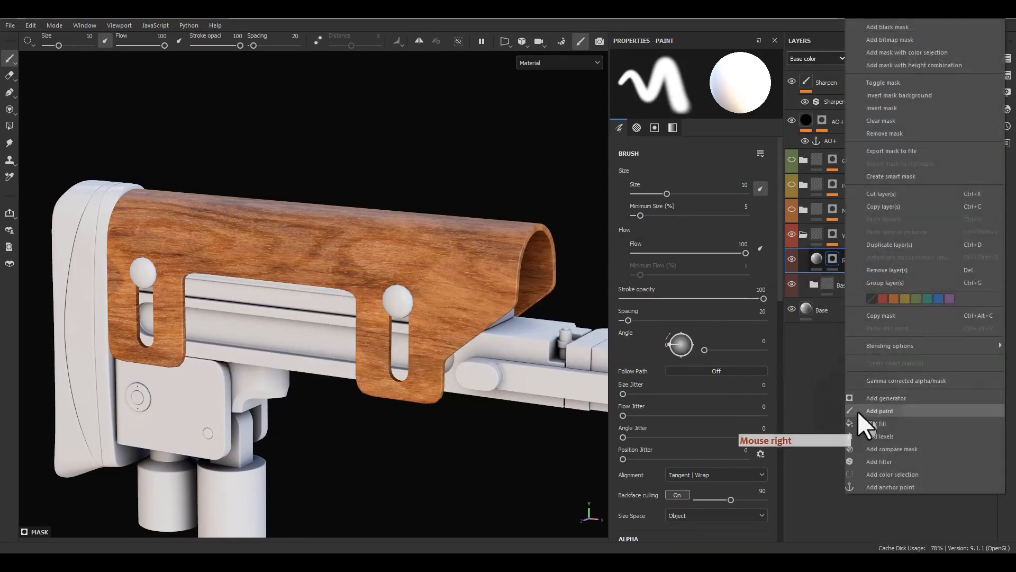
pyautogui.click(880, 424)
pyautogui.click(713, 200)
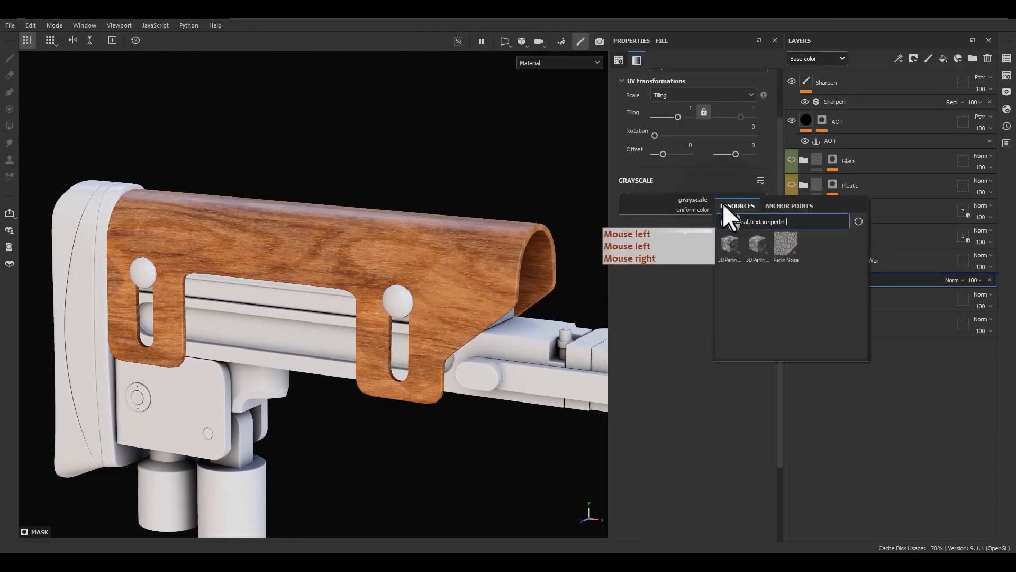
pyautogui.click(781, 239)
pyautogui.doubleClick(767, 224)
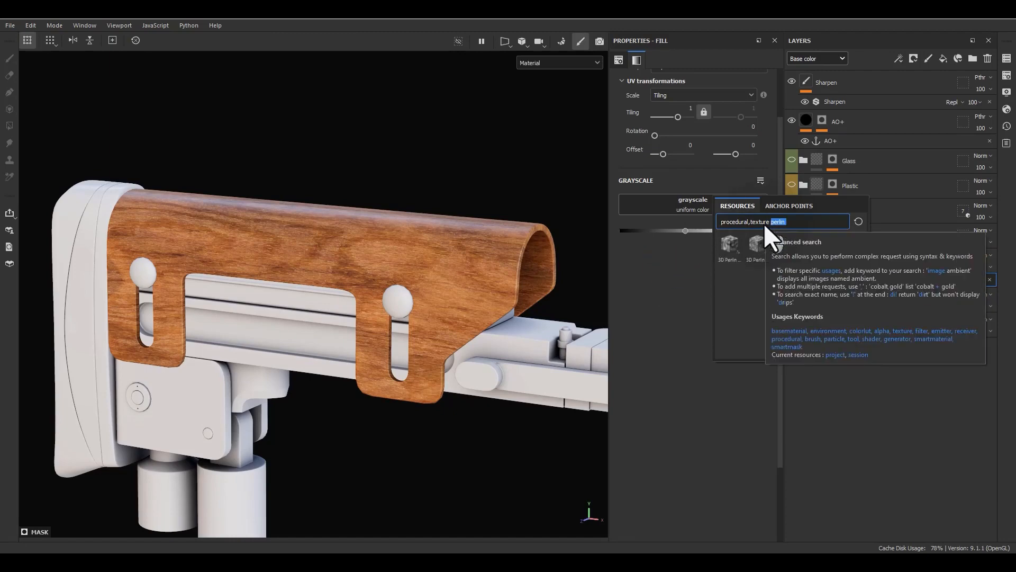
pyautogui.write('fing')
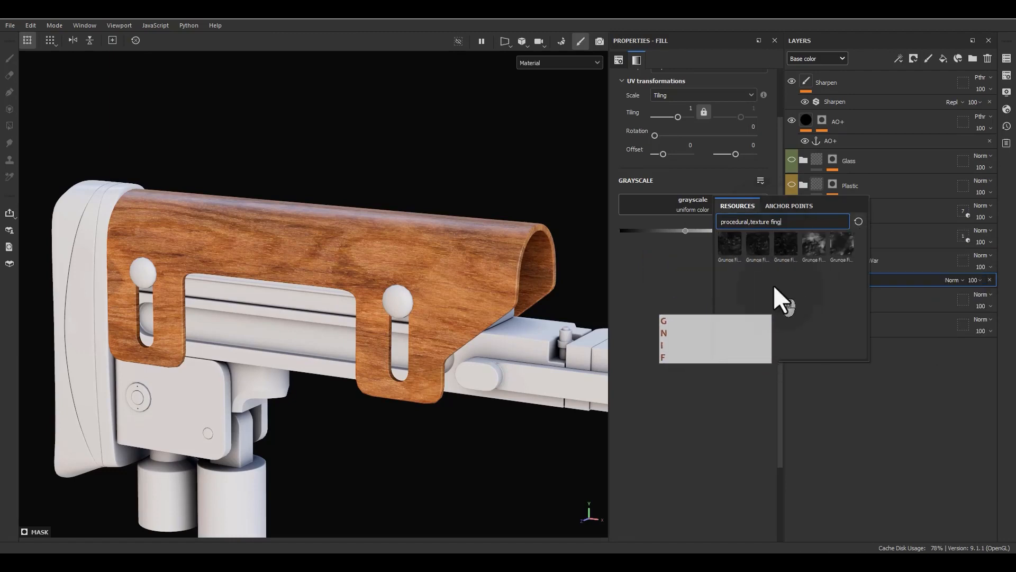
pyautogui.click(814, 245)
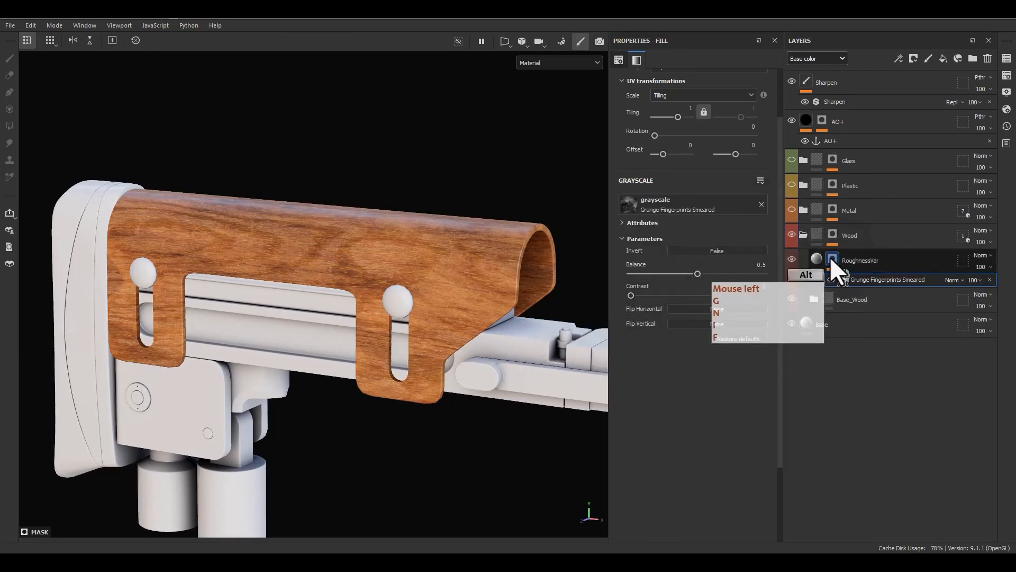
# Show the RoughnessVar mask on the model and try a tiling of 5 on its grunge fill
pyautogui.keyDown('alt'); pyautogui.click(832, 258); pyautogui.keyUp('alt')
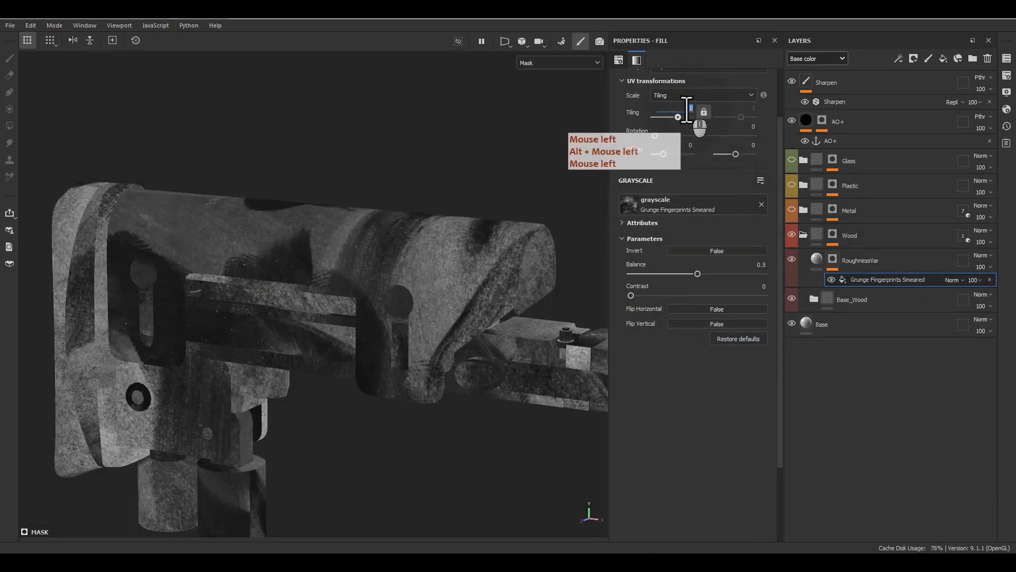
pyautogui.write('5')
pyautogui.press('Return')
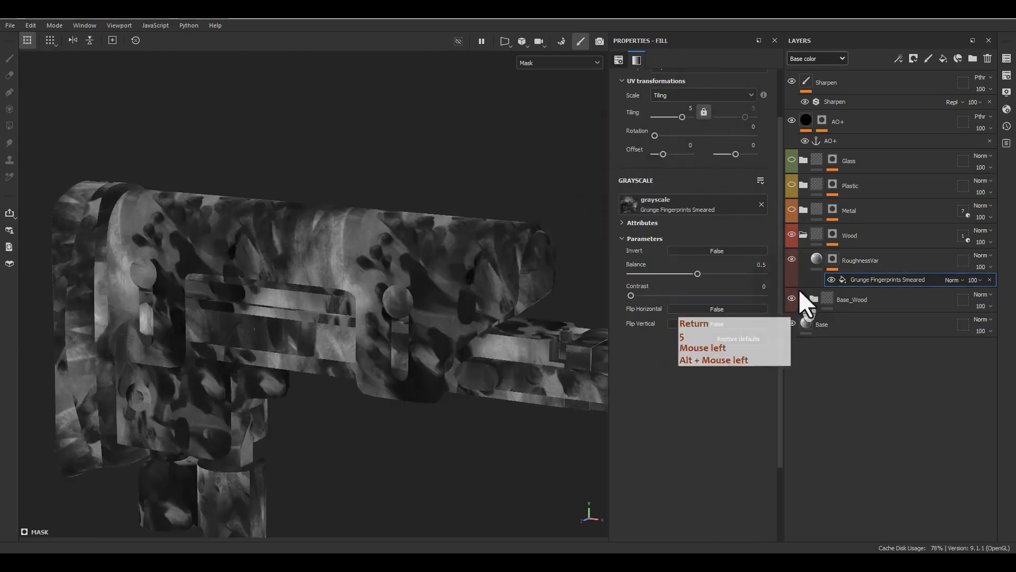
# Test different roughness values on the RoughnessVar layer, set it to 0.8, and check the reflections on the stock
pyautogui.click(812, 254)
pyautogui.moveTo(672, 289)
pyautogui.mouseDown()
pyautogui.moveTo(735, 290)
pyautogui.moveTo(657, 287)
pyautogui.mouseUp()
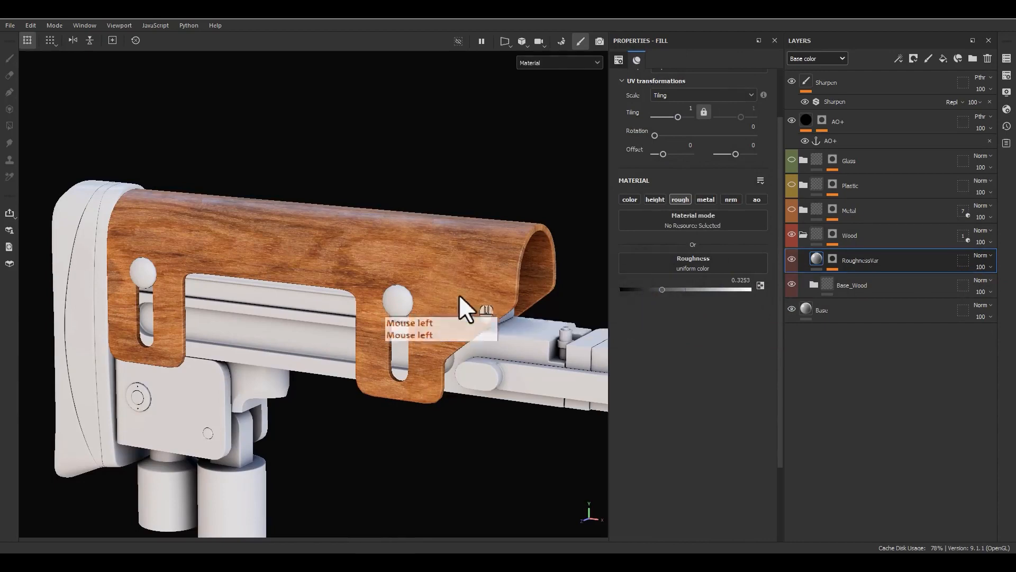
pyautogui.keyDown('alt'); pyautogui.moveTo(459, 294); pyautogui.dragTo(394, 286); pyautogui.keyUp('alt')
pyautogui.keyDown('alt'); pyautogui.moveTo(395, 286); pyautogui.dragTo(574, 318, button='right'); pyautogui.keyUp('alt')
pyautogui.moveTo(669, 289); pyautogui.dragTo(703, 276)
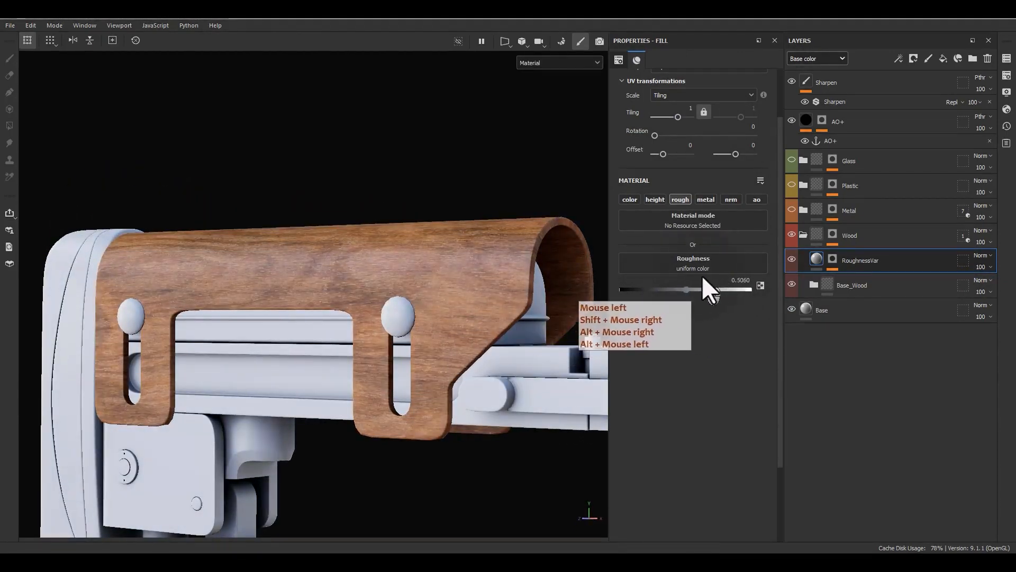
pyautogui.click(706, 280)
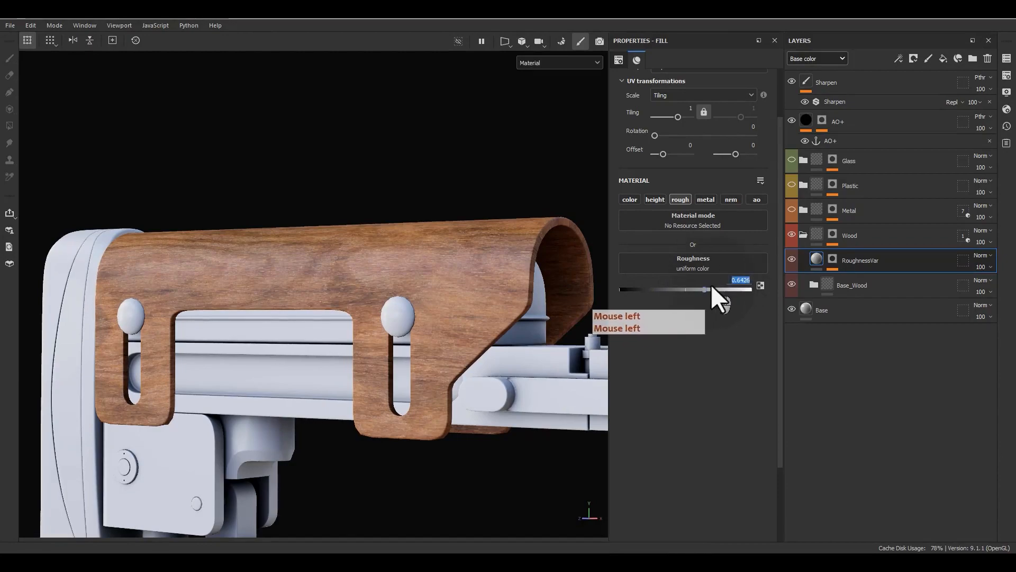
pyautogui.write('.8')
pyautogui.press('Return')
pyautogui.moveTo(476, 286)
pyautogui.keyDown('alt'); pyautogui.mouseDown()
pyautogui.moveTo(447, 320)
pyautogui.moveTo(385, 292)
pyautogui.moveTo(461, 317)
pyautogui.mouseUp(); pyautogui.keyUp('alt')
pyautogui.moveTo(460, 318)
pyautogui.keyDown('shift'); pyautogui.mouseDown(button='right')
pyautogui.moveTo(474, 303)
pyautogui.moveTo(517, 306)
pyautogui.mouseUp(button='right'); pyautogui.keyUp('shift')
# Set the RoughnessVar mask's grunge fill to a balance of 0.75 and a tiling of 8, then check it in the material view
pyautogui.keyDown('alt'); pyautogui.click(832, 259); pyautogui.keyUp('alt')
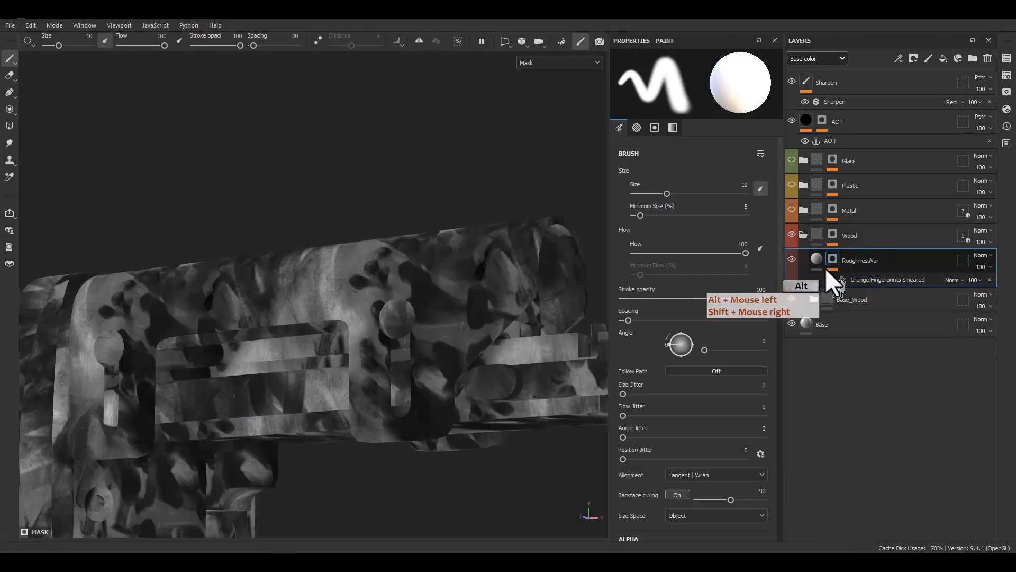
pyautogui.click(850, 279)
pyautogui.moveTo(698, 274); pyautogui.dragTo(733, 273)
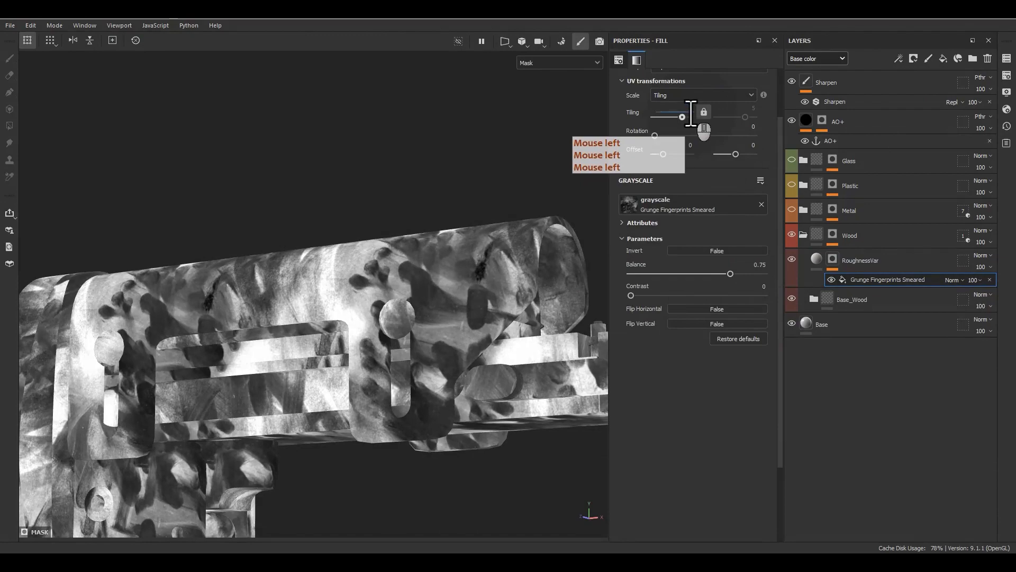
pyautogui.write('8')
pyautogui.press('Return')
pyautogui.click(432, 187)
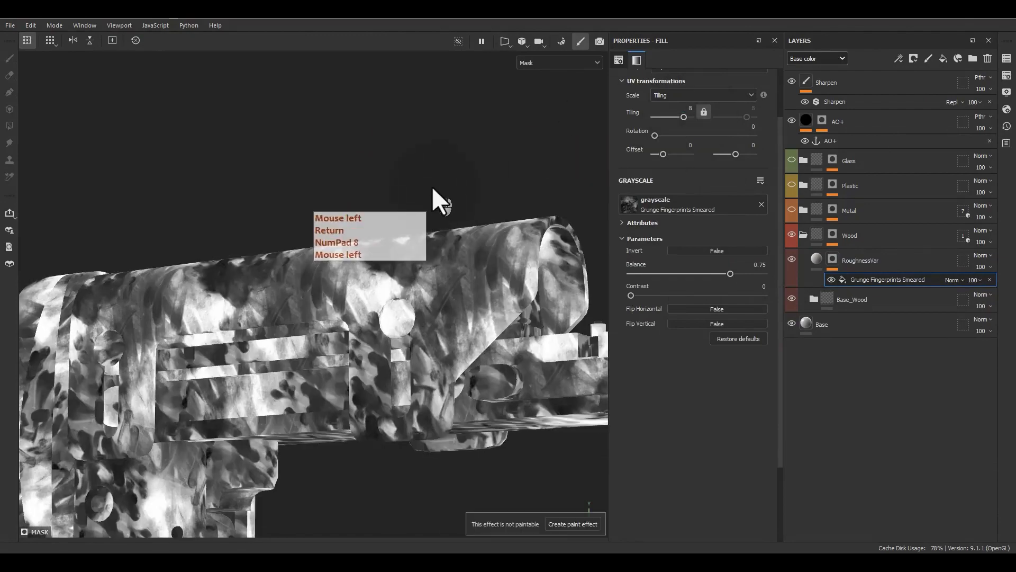
pyautogui.press('m')
pyautogui.moveTo(450, 339)
pyautogui.keyDown('alt'); pyautogui.mouseDown()
pyautogui.moveTo(474, 389)
pyautogui.moveTo(602, 354)
pyautogui.moveTo(669, 364)
pyautogui.moveTo(496, 411)
pyautogui.moveTo(437, 412)
pyautogui.moveTo(369, 328)
pyautogui.moveTo(438, 342)
pyautogui.mouseUp(); pyautogui.keyUp('alt')
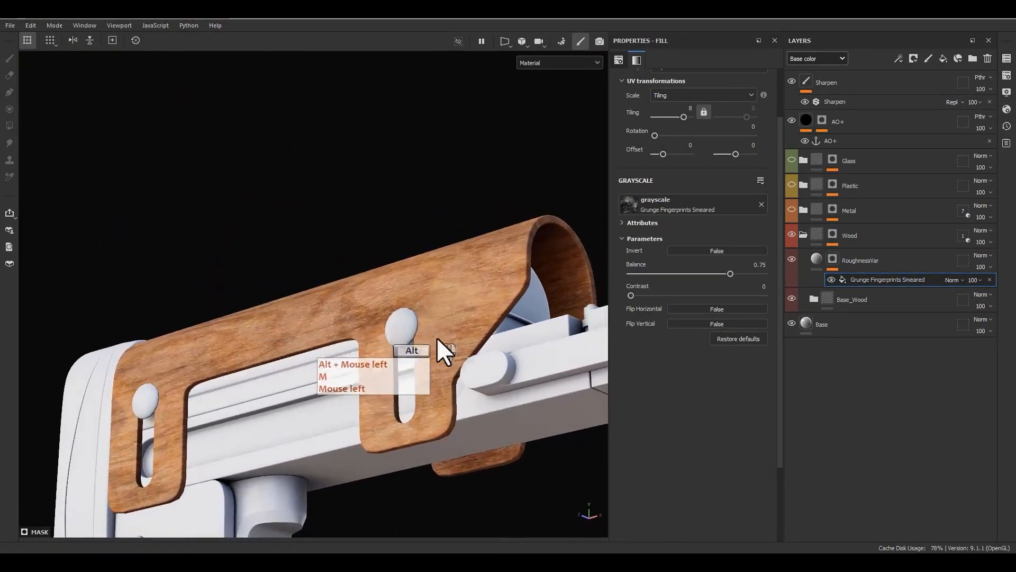
pyautogui.moveTo(437, 342)
pyautogui.keyDown('shift'); pyautogui.mouseDown(button='right')
pyautogui.moveTo(414, 346)
pyautogui.moveTo(429, 349)
pyautogui.mouseUp(button='right'); pyautogui.keyUp('shift')
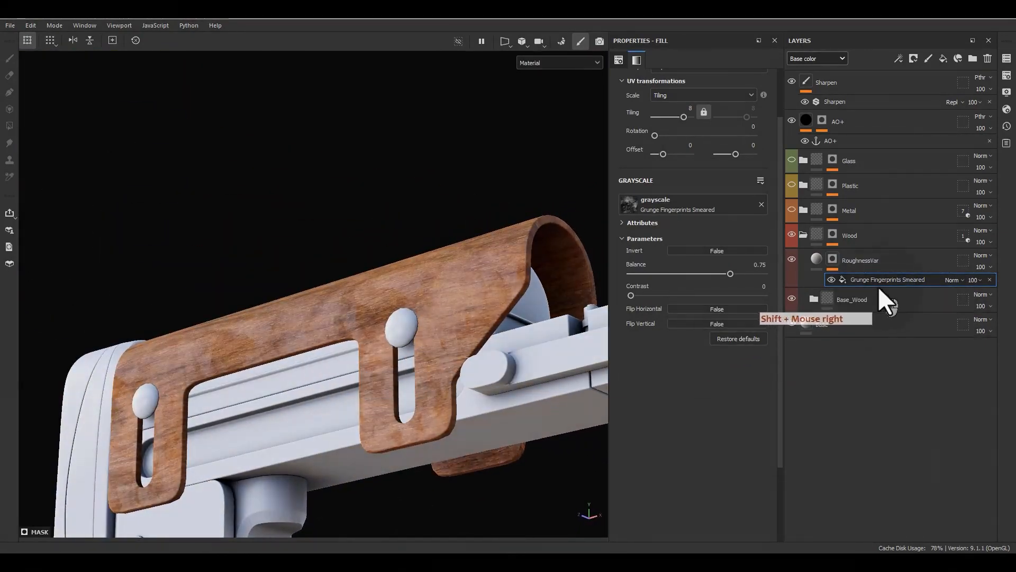
# Compare other roughness strengths on the RoughnessVar layer and settle on a value of 0.8
pyautogui.rightClick(887, 279)
pyautogui.click(818, 266)
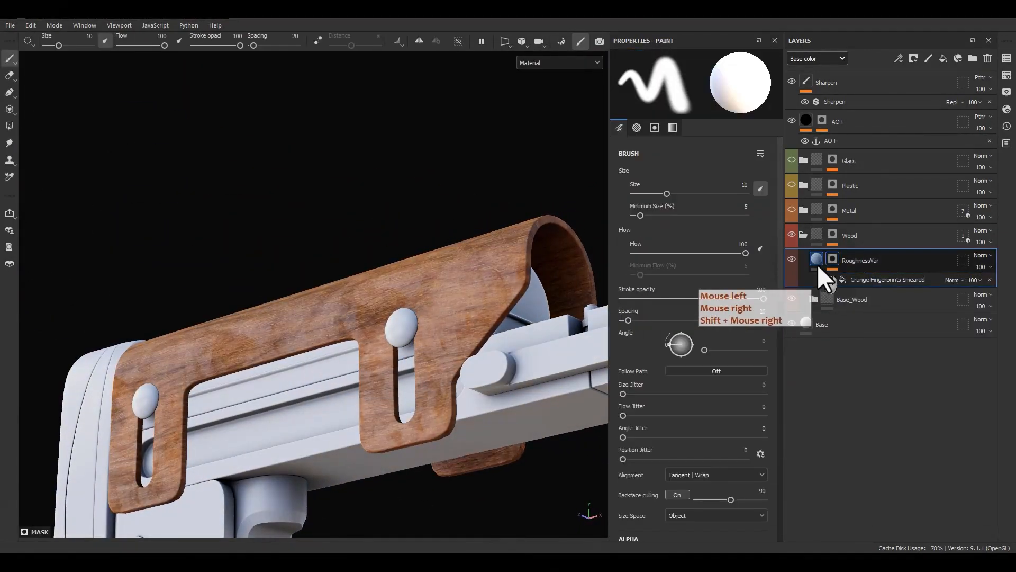
pyautogui.click(817, 264)
pyautogui.moveTo(685, 290); pyautogui.dragTo(732, 286)
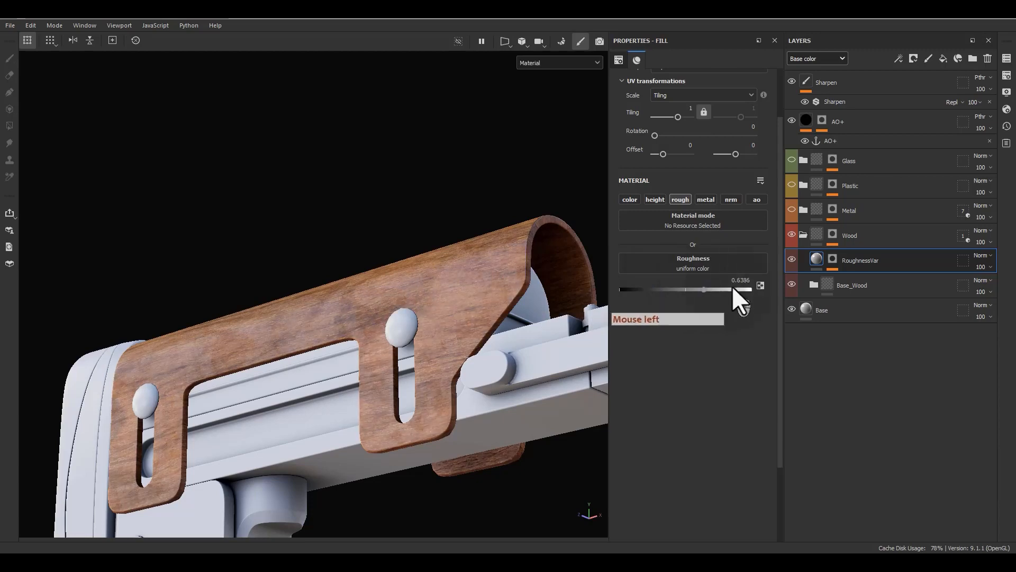
pyautogui.click(737, 286)
pyautogui.write('.8')
pyautogui.press('Return')
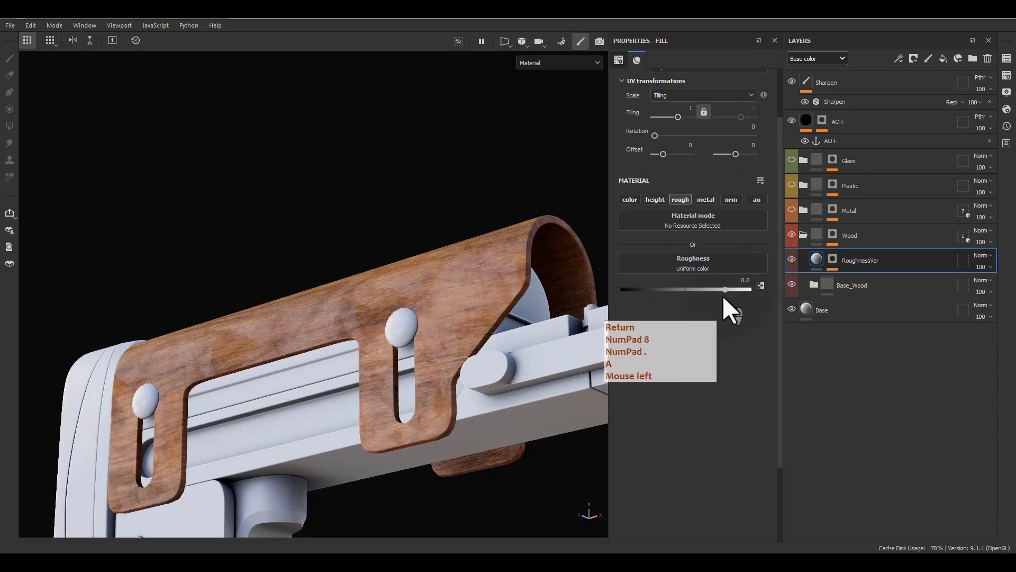
# Copy the Color_Control layer with its filters from Base_Wood to above RoughnessVar and collapse the Base_Wood folder
pyautogui.click(849, 287)
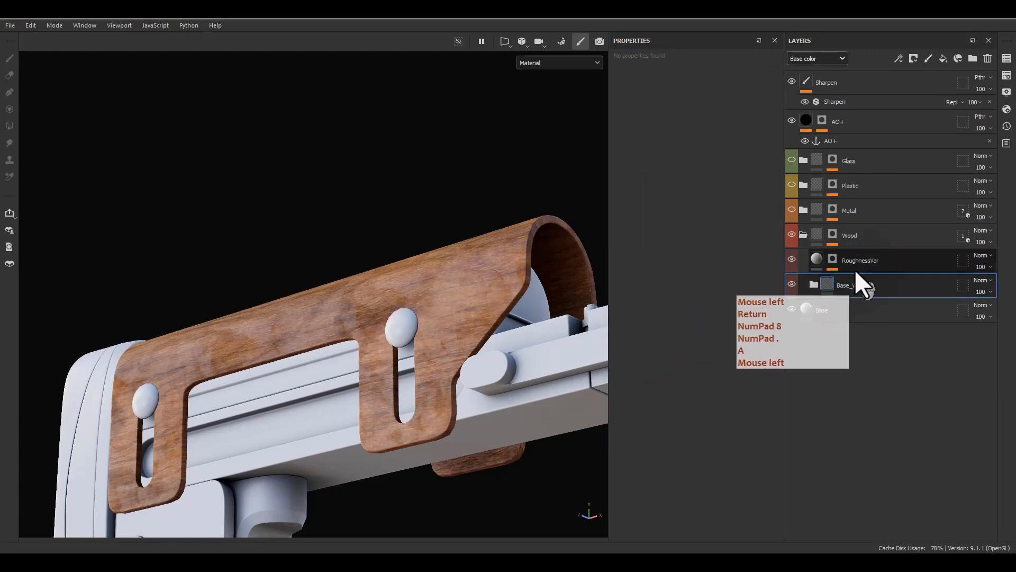
pyautogui.click(861, 259)
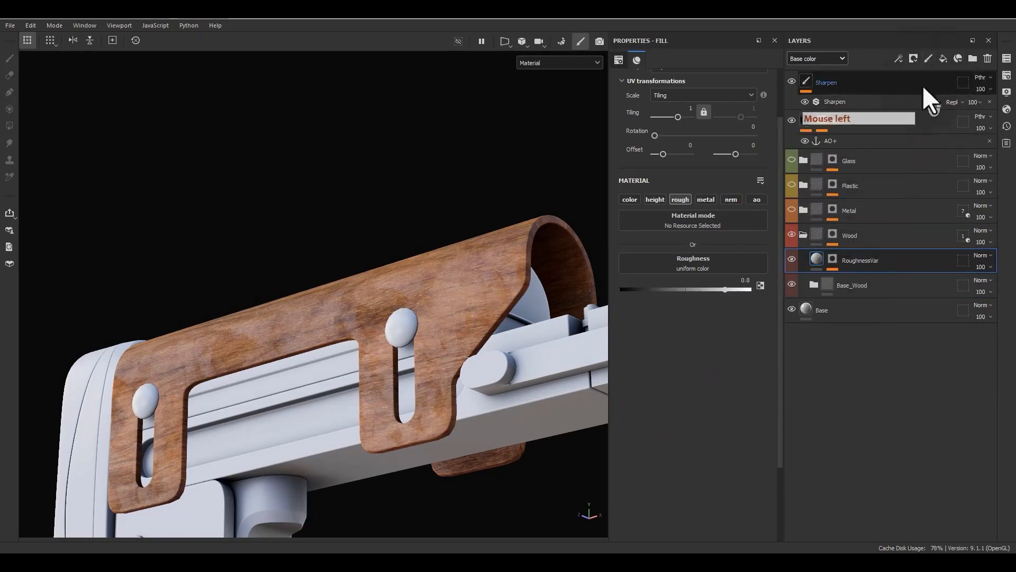
pyautogui.click(815, 281)
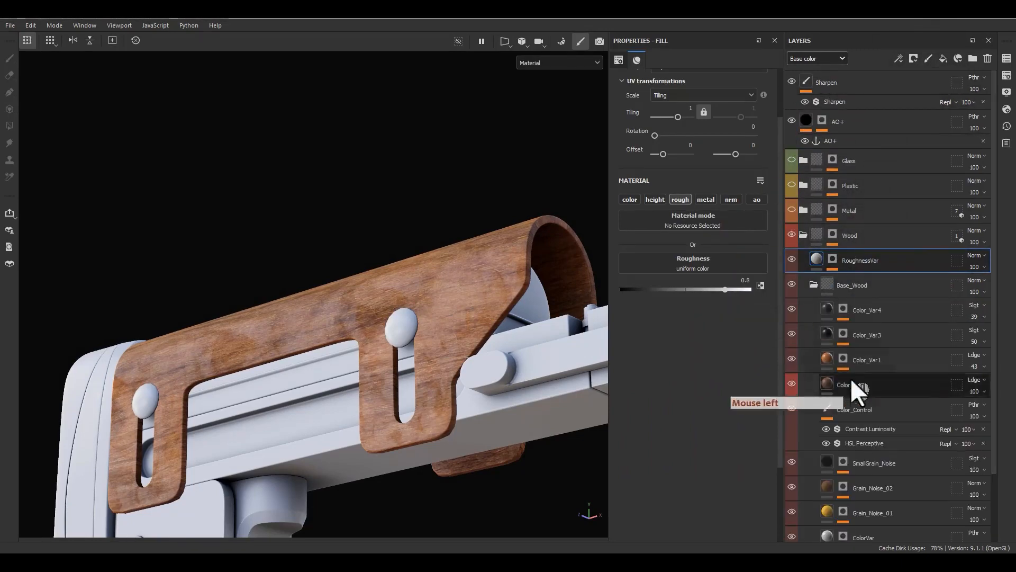
pyautogui.click(891, 409)
pyautogui.keyDown('alt'); pyautogui.moveTo(894, 410); pyautogui.dragTo(859, 251); pyautogui.keyUp('alt')
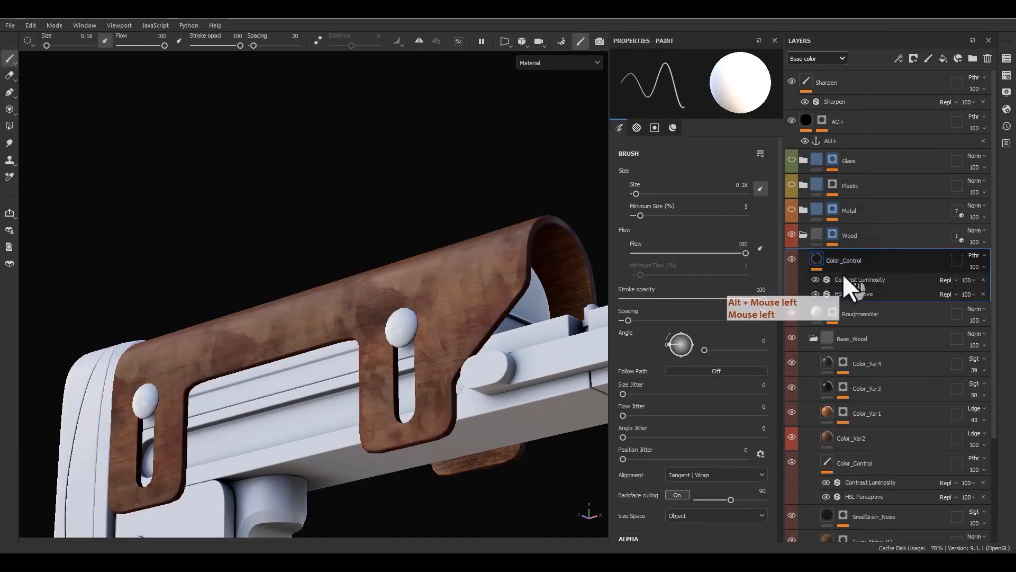
pyautogui.click(816, 339)
# Examine the effect of the copied Color_Control layer on the stock and grip from several angles
pyautogui.keyDown('alt'); pyautogui.moveTo(425, 293); pyautogui.dragTo(466, 377); pyautogui.keyUp('alt')
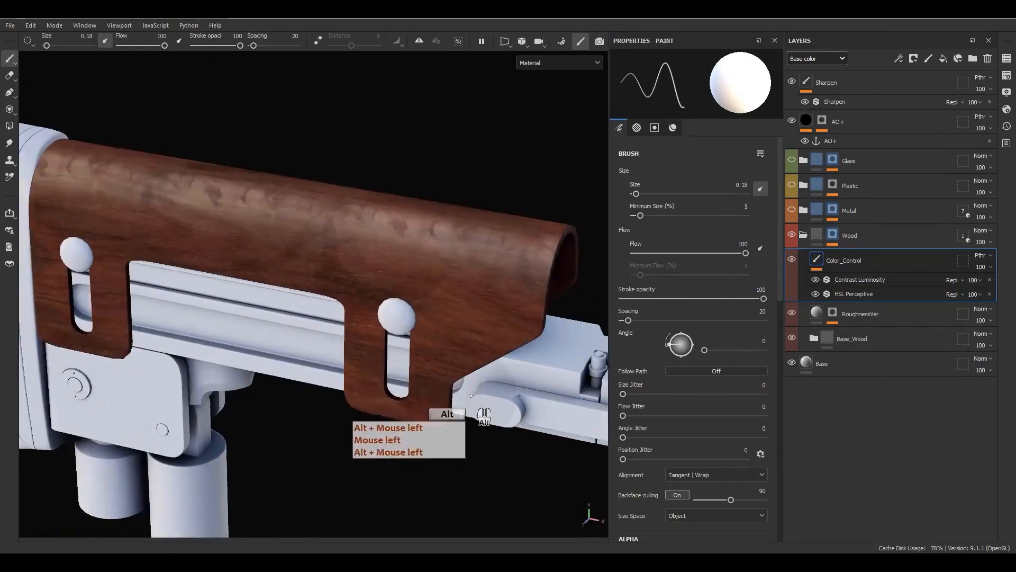
pyautogui.keyDown('alt'); pyautogui.moveTo(466, 377); pyautogui.dragTo(577, 339, button='right'); pyautogui.keyUp('alt')
pyautogui.keyDown('alt'); pyautogui.moveTo(577, 338); pyautogui.dragTo(489, 348, button='middle'); pyautogui.keyUp('alt')
pyautogui.keyDown('alt'); pyautogui.moveTo(488, 348); pyautogui.dragTo(476, 296); pyautogui.keyUp('alt')
pyautogui.keyDown('alt'); pyautogui.moveTo(476, 296); pyautogui.dragTo(458, 242, button='middle'); pyautogui.keyUp('alt')
pyautogui.keyDown('alt'); pyautogui.moveTo(459, 242); pyautogui.dragTo(551, 295); pyautogui.keyUp('alt')
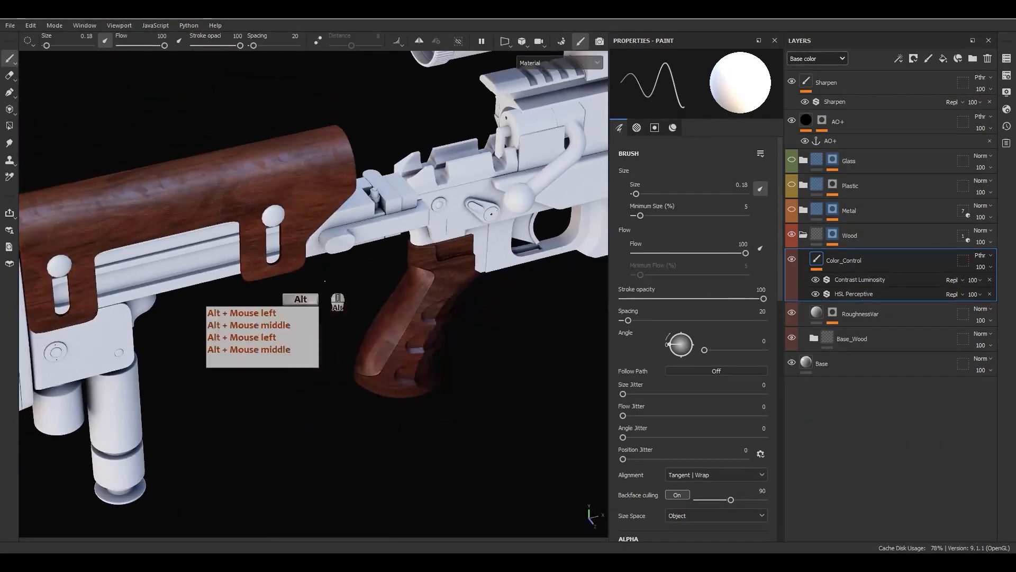
pyautogui.keyDown('alt'); pyautogui.moveTo(323, 275); pyautogui.dragTo(687, 271); pyautogui.keyUp('alt')
pyautogui.keyDown('alt'); pyautogui.moveTo(524, 272); pyautogui.dragTo(445, 344); pyautogui.keyUp('alt')
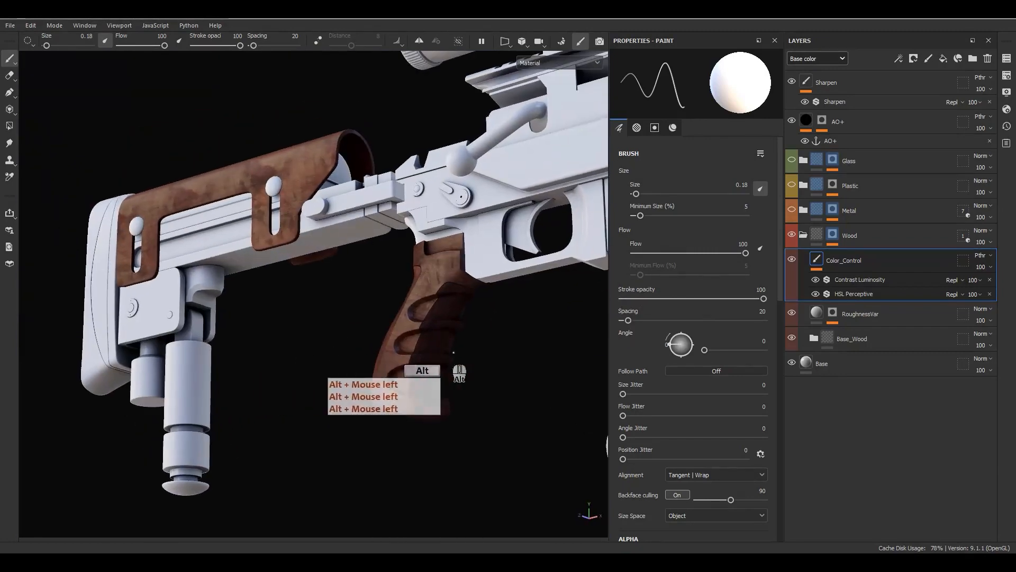
# Restrict the Contrast Luminosity filter of the copied Color_Control layer to the color channel
pyautogui.click(813, 268)
pyautogui.click(835, 281)
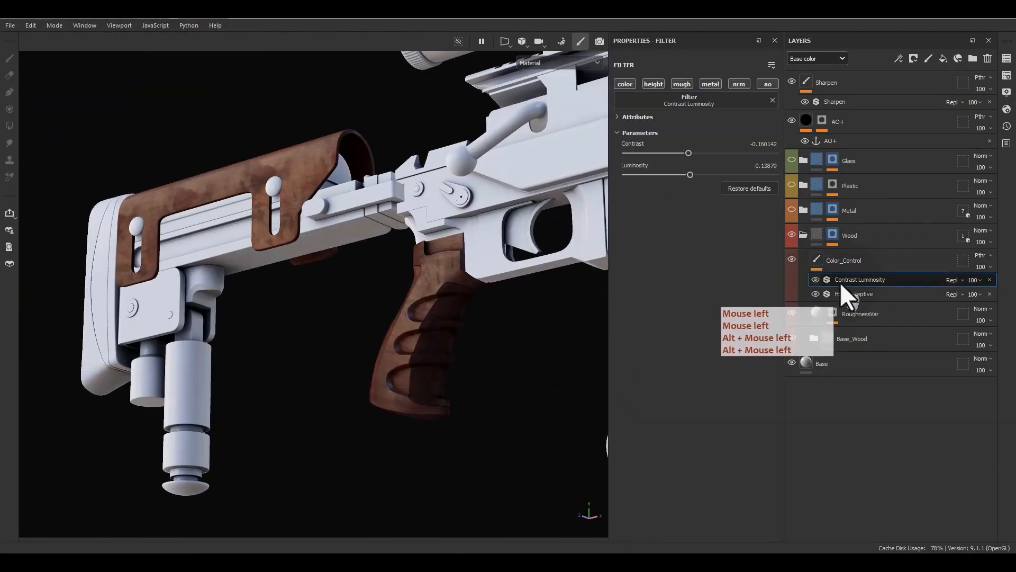
pyautogui.keyDown('alt'); pyautogui.click(618, 83); pyautogui.keyUp('alt')
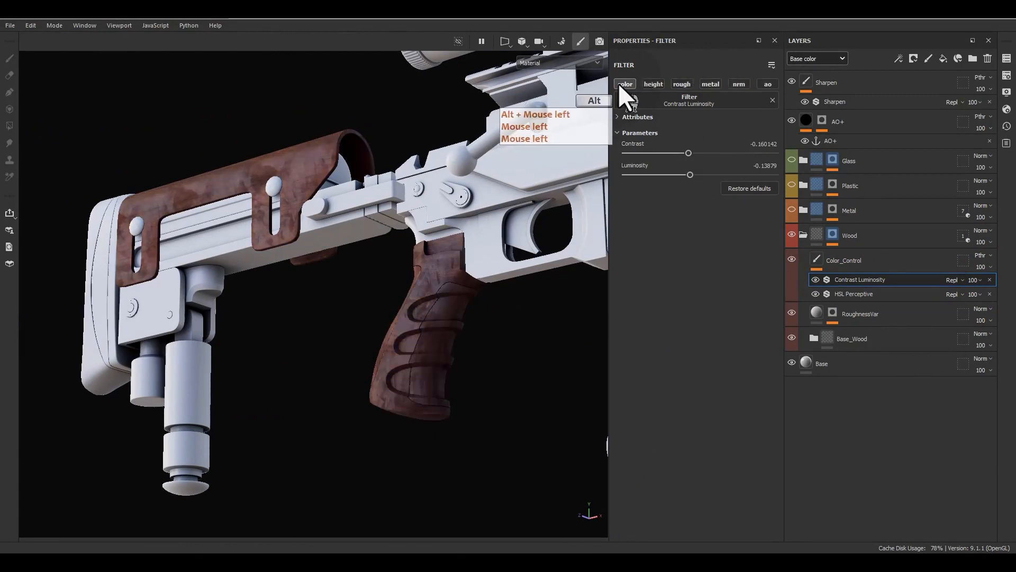
# Expand Base_Wood and restrict the Contrast Luminosity filter of its Color_Control layer to the color channel
pyautogui.click(814, 338)
pyautogui.scroll(-1, 848, 466)
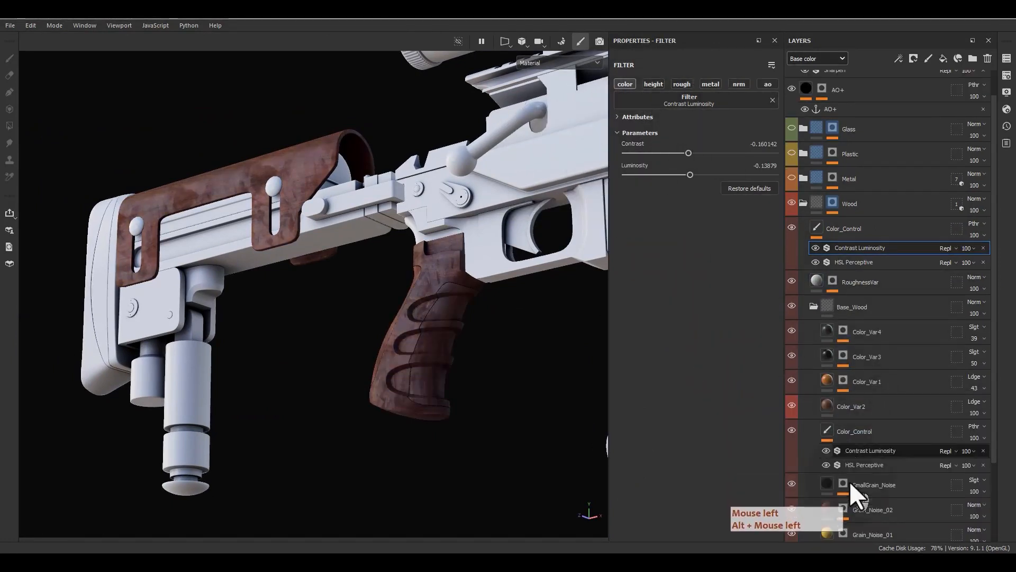
pyautogui.click(851, 450)
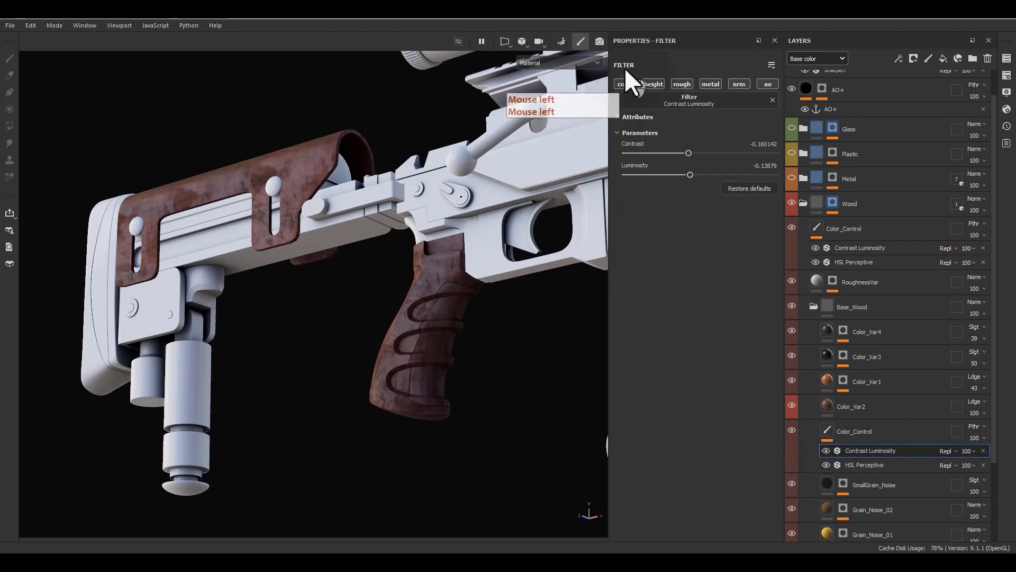
pyautogui.keyDown('alt'); pyautogui.click(628, 87); pyautogui.keyUp('alt')
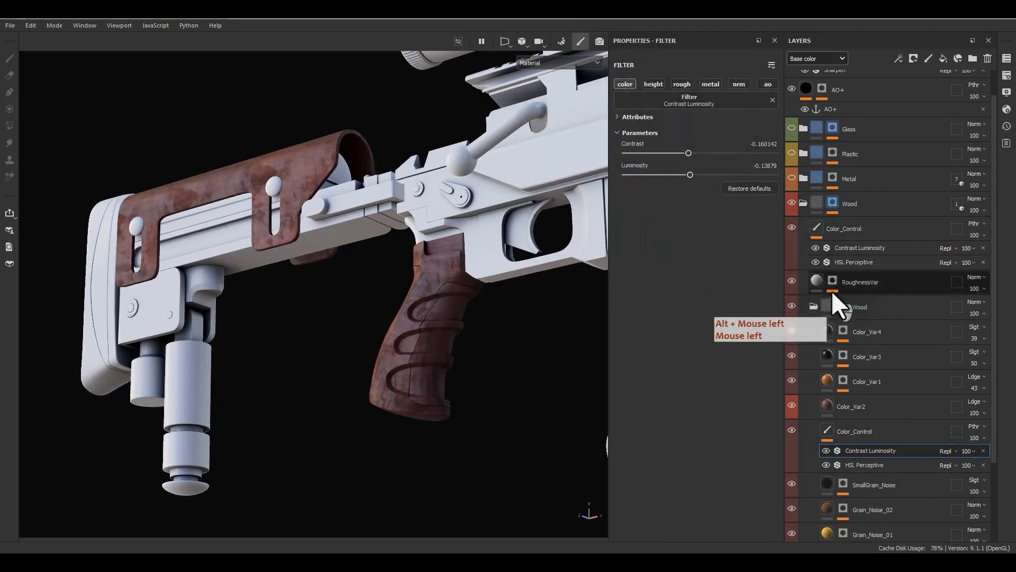
pyautogui.scroll(1, 826, 283)
# Hide Contrast Luminosity on the upper Color_Control layer and set its HSL Perceptive hue to 0.498
pyautogui.click(812, 262)
pyautogui.keyDown('alt'); pyautogui.moveTo(323, 182); pyautogui.dragTo(354, 220, button='middle'); pyautogui.keyUp('alt')
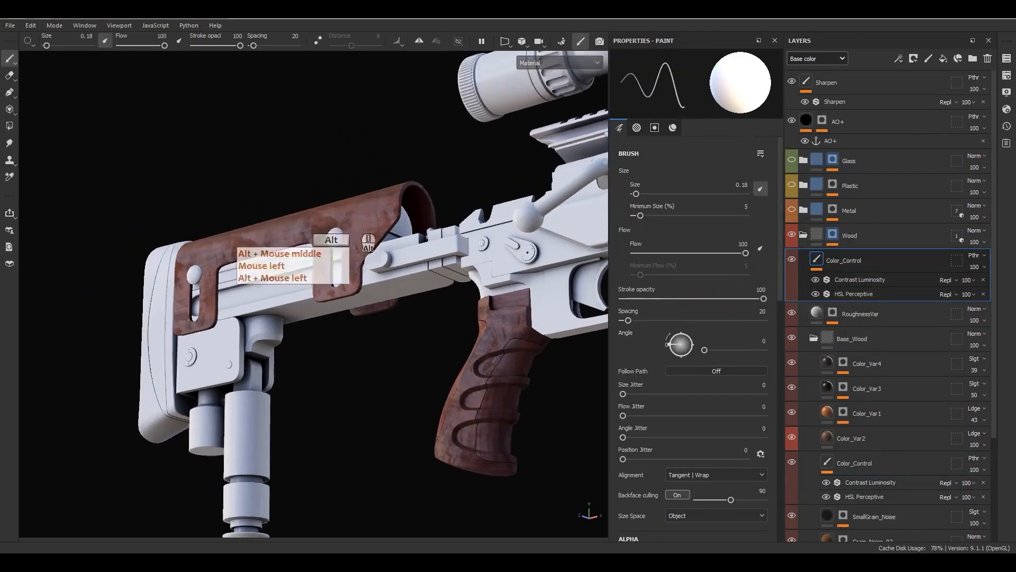
pyautogui.moveTo(355, 219)
pyautogui.keyDown('alt'); pyautogui.mouseDown()
pyautogui.moveTo(327, 252)
pyautogui.moveTo(348, 254)
pyautogui.mouseUp(); pyautogui.keyUp('alt')
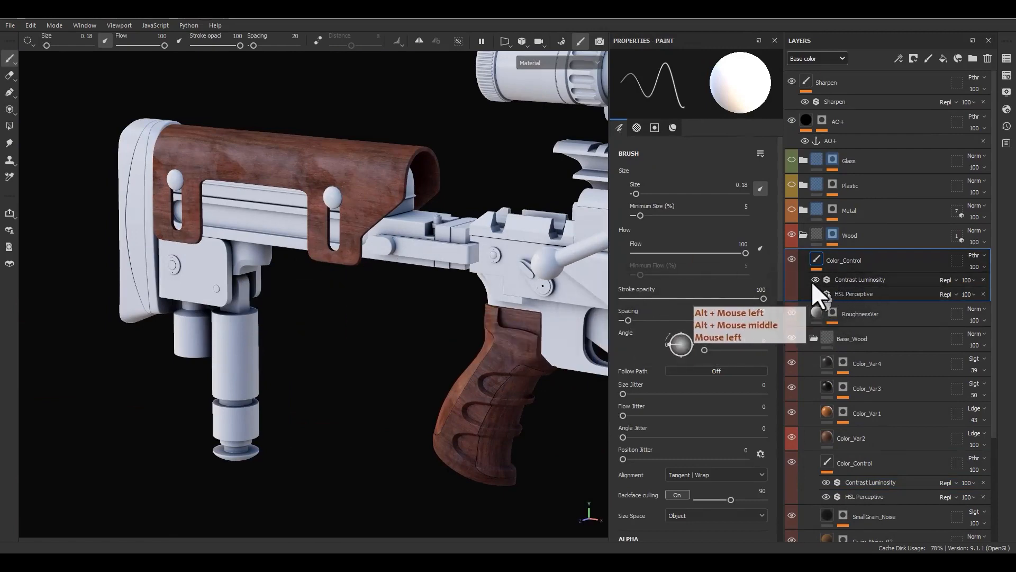
pyautogui.moveTo(815, 280); pyautogui.dragTo(815, 295)
pyautogui.click(831, 295)
pyautogui.click(817, 294)
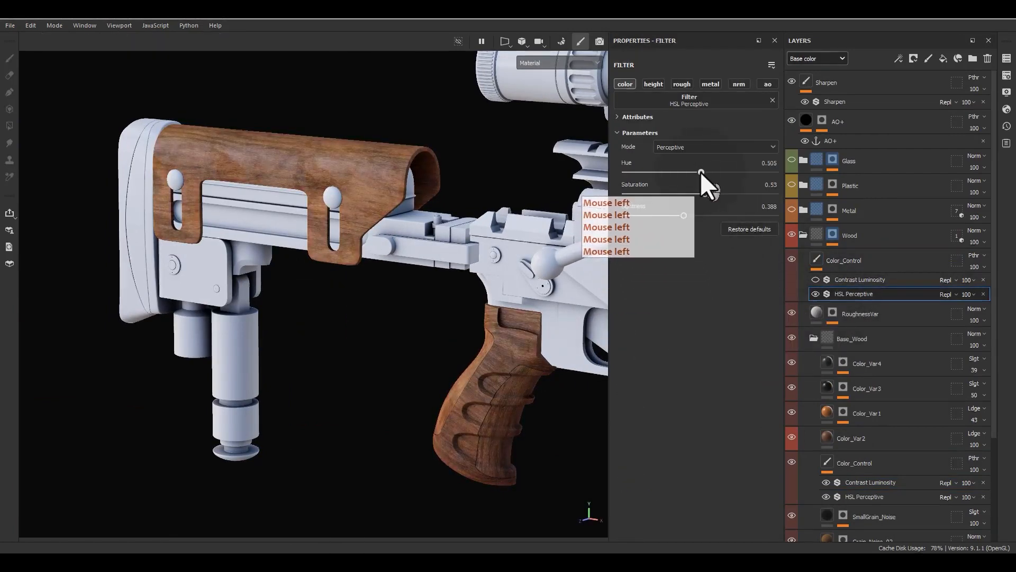
pyautogui.moveTo(699, 172); pyautogui.dragTo(700, 174)
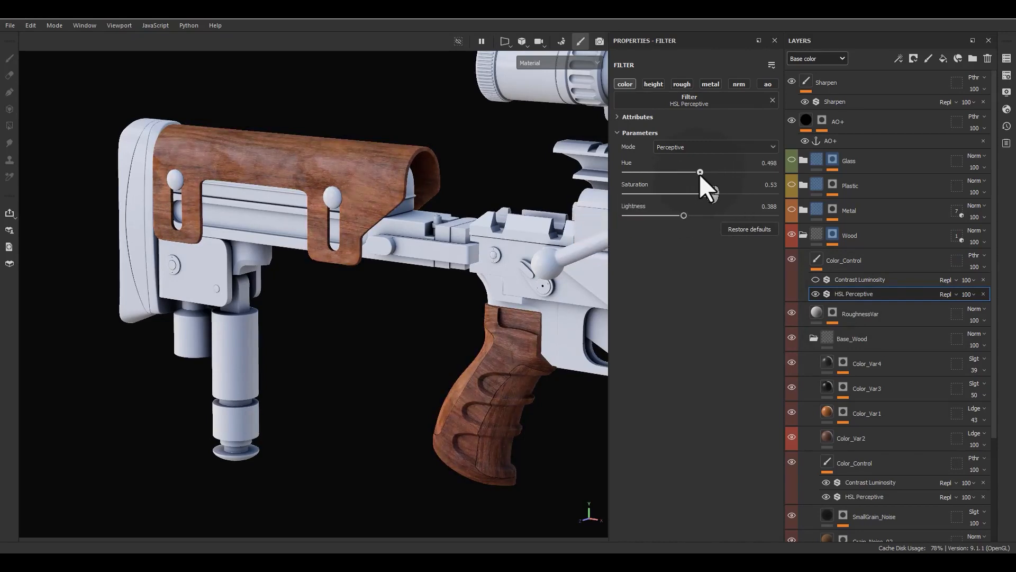
# Set the lightness of the upper HSL Perceptive filter to 0.438
pyautogui.keyDown('alt'); pyautogui.moveTo(545, 264); pyautogui.dragTo(672, 228); pyautogui.keyUp('alt')
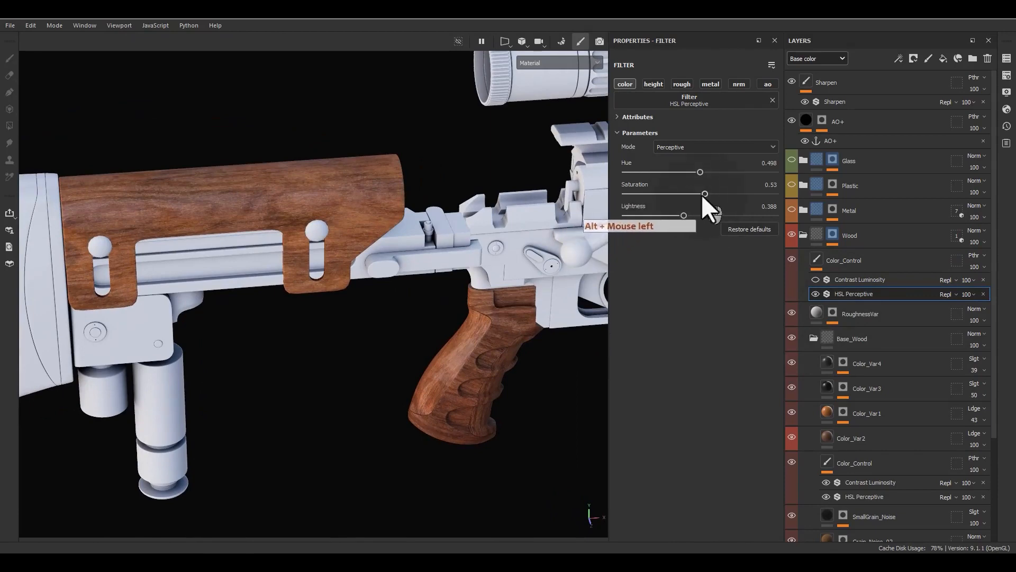
pyautogui.moveTo(705, 194); pyautogui.dragTo(693, 216)
pyautogui.hotkey('ctrl', 'z')
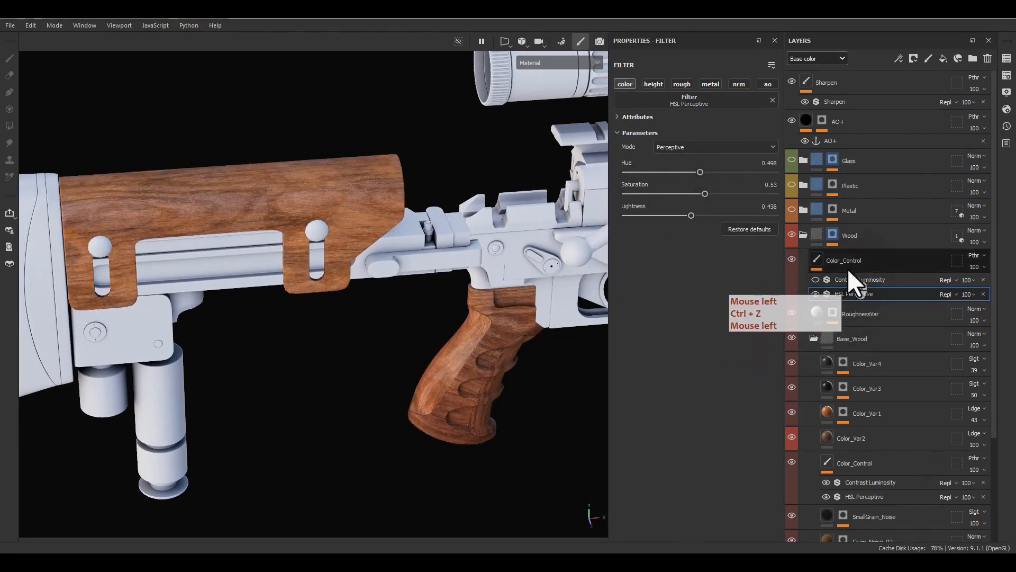
# Add a mask with a fill effect to the upper Color_Control layer
pyautogui.rightClick(847, 262)
pyautogui.click(893, 27)
pyautogui.rightClick(834, 259)
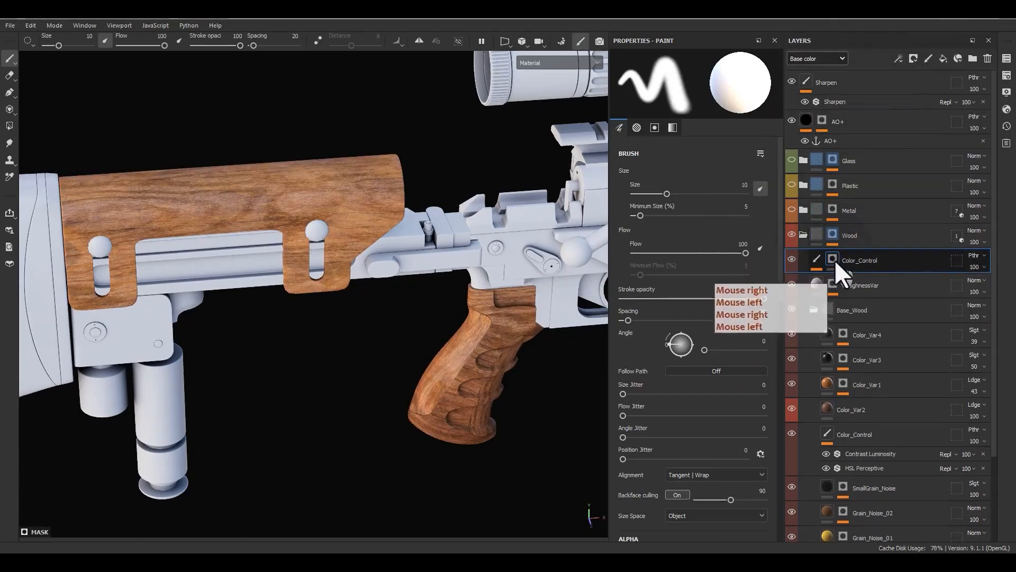
pyautogui.click(875, 374)
# Search the grayscale resources for "grunge" and assign Grunge Cobweb to the Color_Control mask fill
pyautogui.click(702, 205)
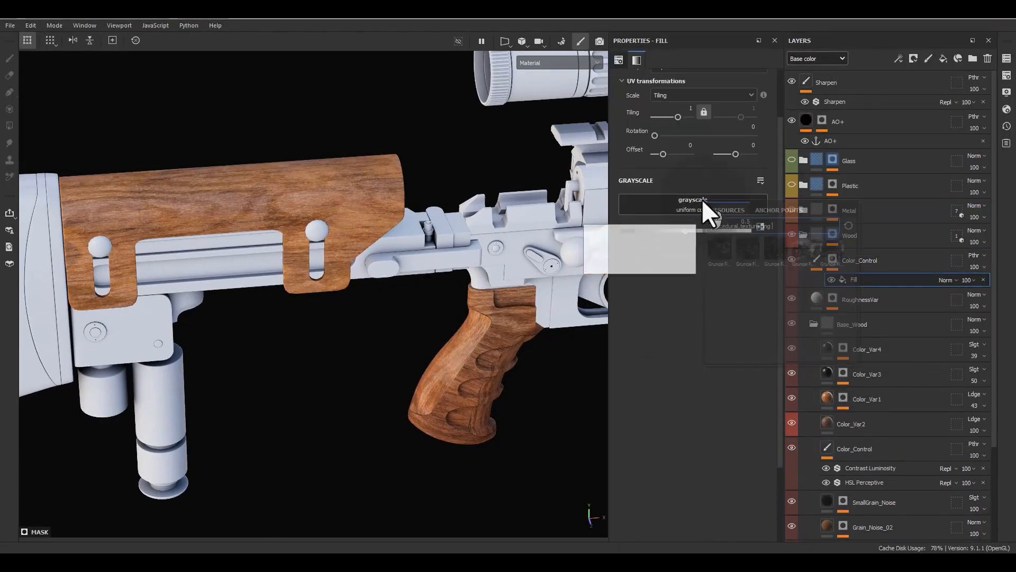
pyautogui.click(765, 227)
pyautogui.moveTo(774, 227); pyautogui.dragTo(761, 227)
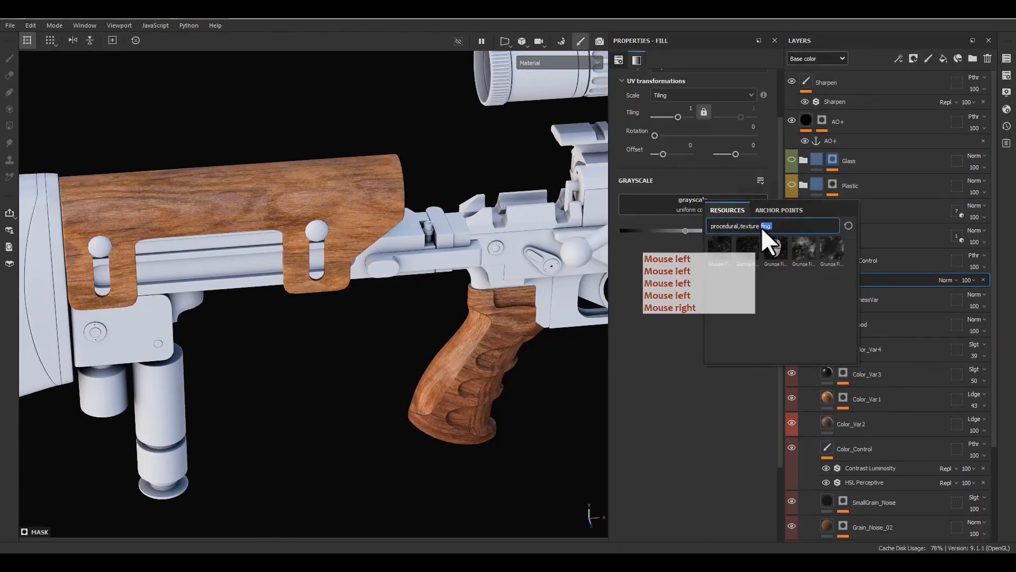
pyautogui.write('grunge')
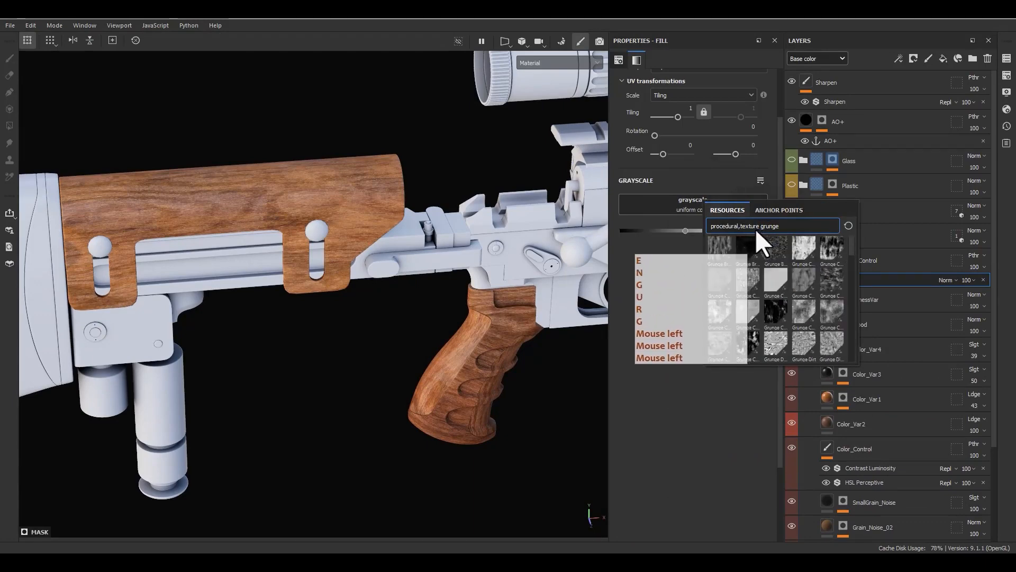
pyautogui.click(838, 258)
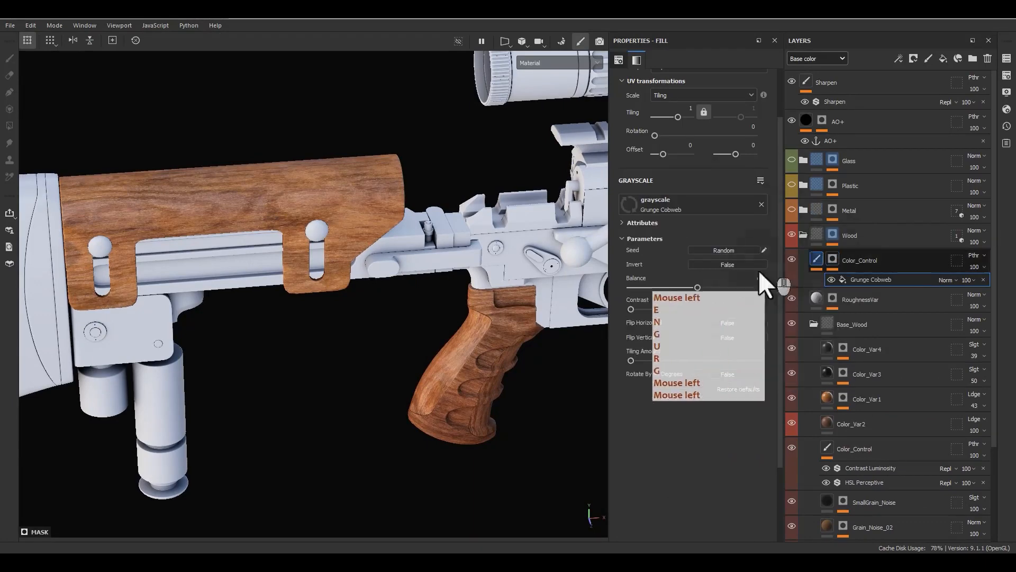
# View the mask alone, set the Grunge Cobweb balance to 0.6, and try tiling 5 before settling on 3
pyautogui.keyDown('alt'); pyautogui.click(837, 256); pyautogui.keyUp('alt')
pyautogui.moveTo(697, 287); pyautogui.dragTo(710, 287)
pyautogui.click(683, 109)
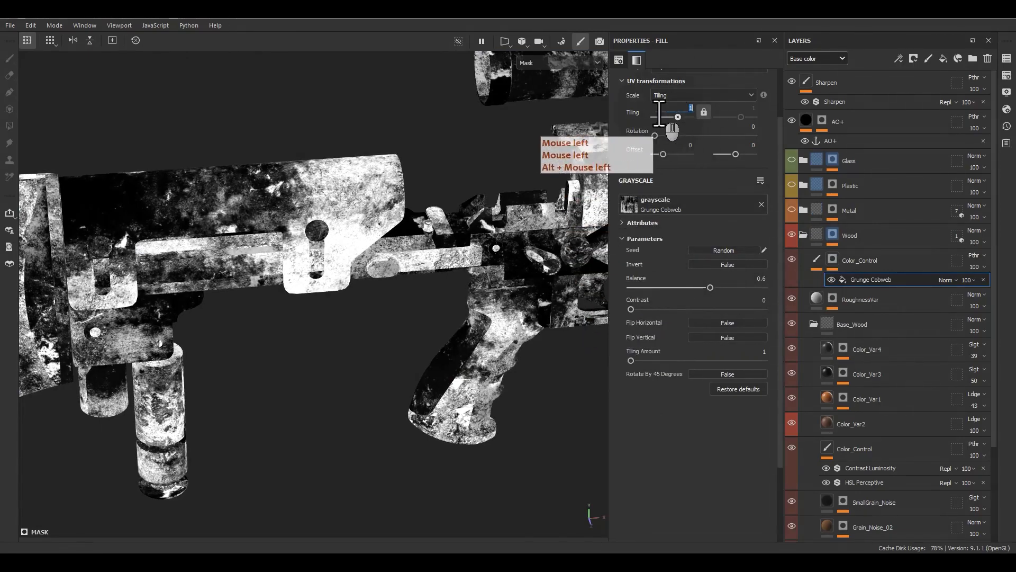
pyautogui.write('5')
pyautogui.press('Return')
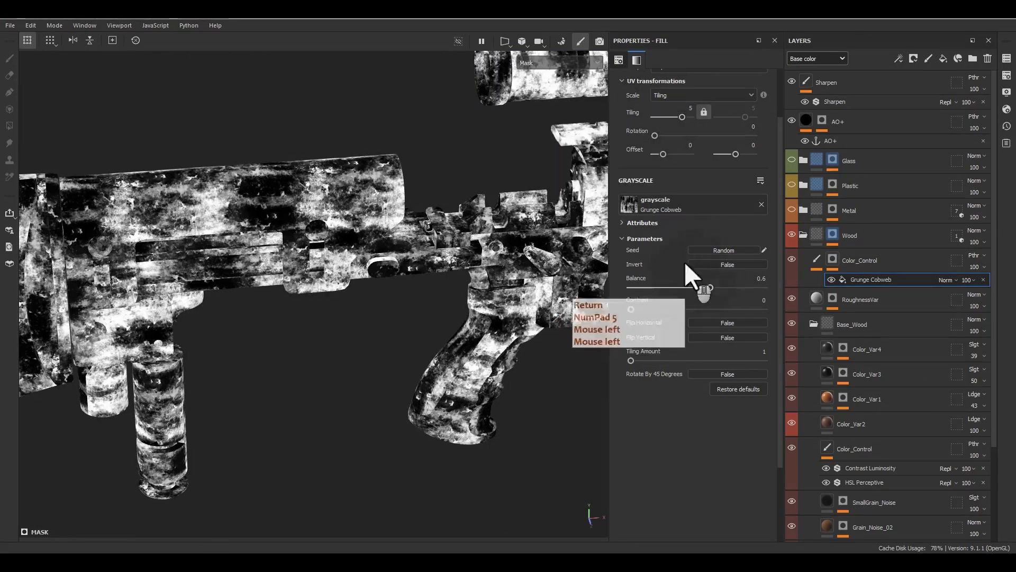
pyautogui.click(678, 109)
pyautogui.write('3')
pyautogui.press('Return')
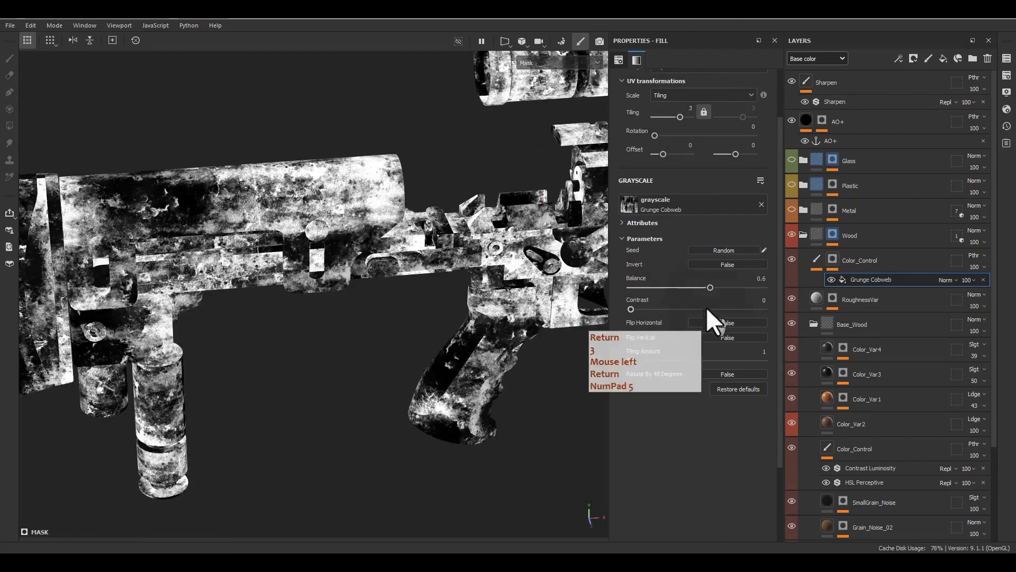
# Show Contrast Luminosity again on the upper Color_Control layer and set contrast to about 0.153 and luminosity to about 0.004
pyautogui.click(837, 264)
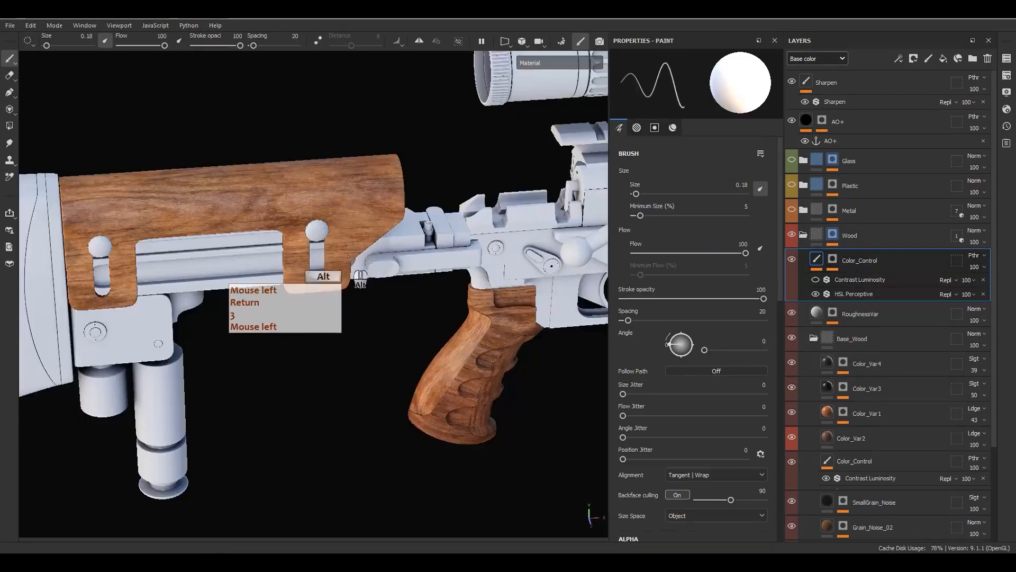
pyautogui.keyDown('alt'); pyautogui.moveTo(348, 256); pyautogui.dragTo(314, 187); pyautogui.keyUp('alt')
pyautogui.click(816, 280)
pyautogui.keyDown('alt'); pyautogui.moveTo(314, 186); pyautogui.dragTo(371, 206, button='right'); pyautogui.keyUp('alt')
pyautogui.click(869, 282)
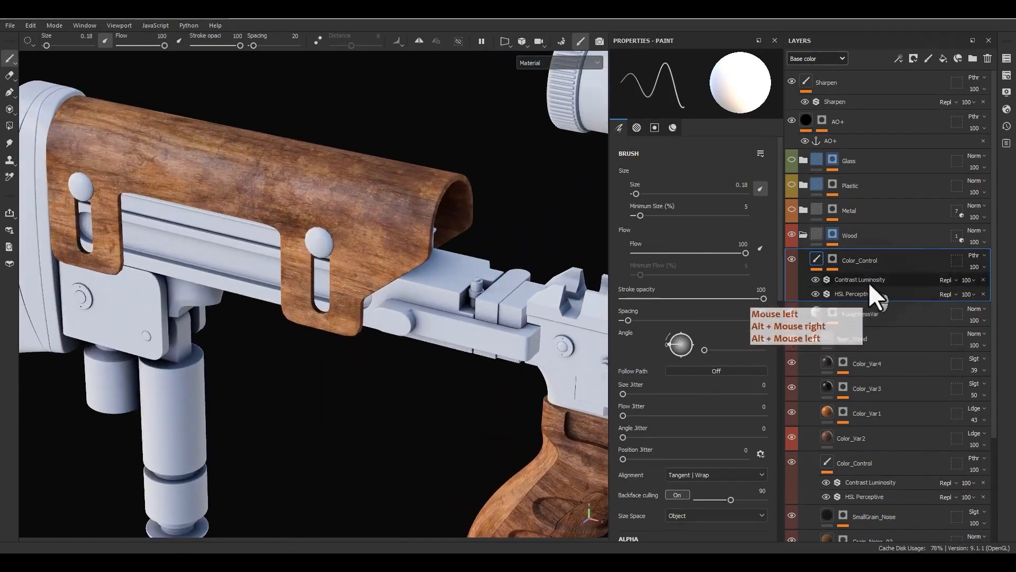
pyautogui.moveTo(700, 153)
pyautogui.mouseDown()
pyautogui.moveTo(716, 155)
pyautogui.moveTo(700, 172)
pyautogui.moveTo(710, 151)
pyautogui.mouseUp()
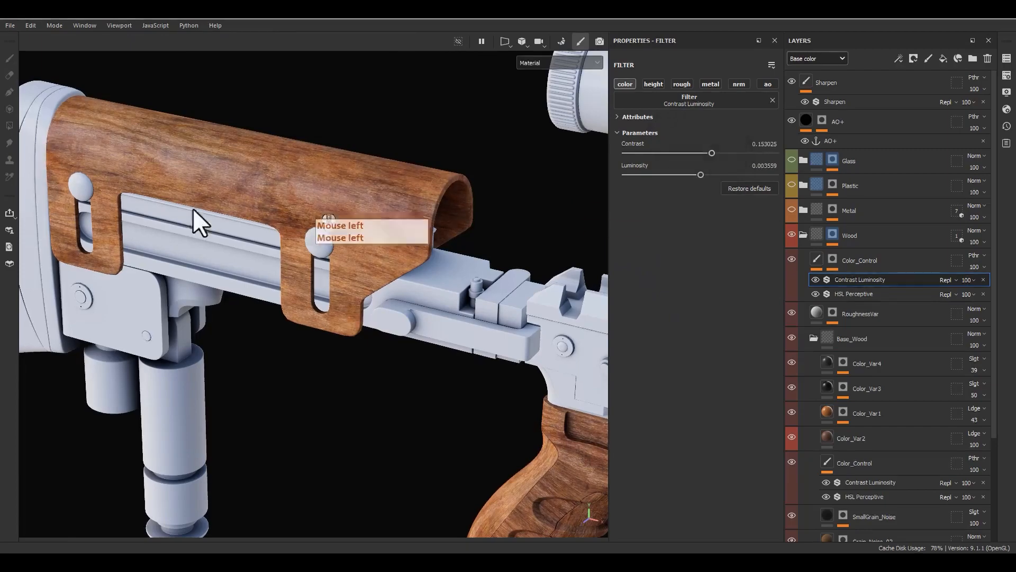
# Raise the Grunge Cobweb balance in the upper Color_Control mask to 0.78, checking it in the mask and material views
pyautogui.keyDown('alt'); pyautogui.moveTo(193, 216); pyautogui.dragTo(296, 299); pyautogui.keyUp('alt')
pyautogui.keyDown('alt'); pyautogui.moveTo(296, 299); pyautogui.dragTo(336, 153, button='right'); pyautogui.keyUp('alt')
pyautogui.keyDown('alt'); pyautogui.moveTo(336, 153); pyautogui.dragTo(355, 292, button='middle'); pyautogui.keyUp('alt')
pyautogui.keyDown('alt'); pyautogui.moveTo(357, 295); pyautogui.dragTo(463, 236); pyautogui.keyUp('alt')
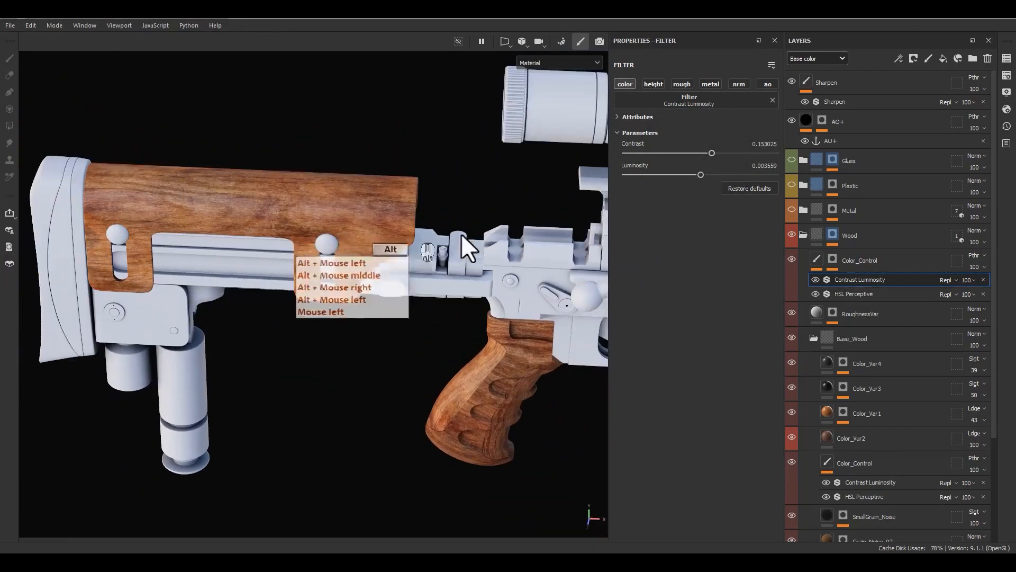
pyautogui.keyDown('alt'); pyautogui.click(836, 260); pyautogui.keyUp('alt')
pyautogui.click(865, 284)
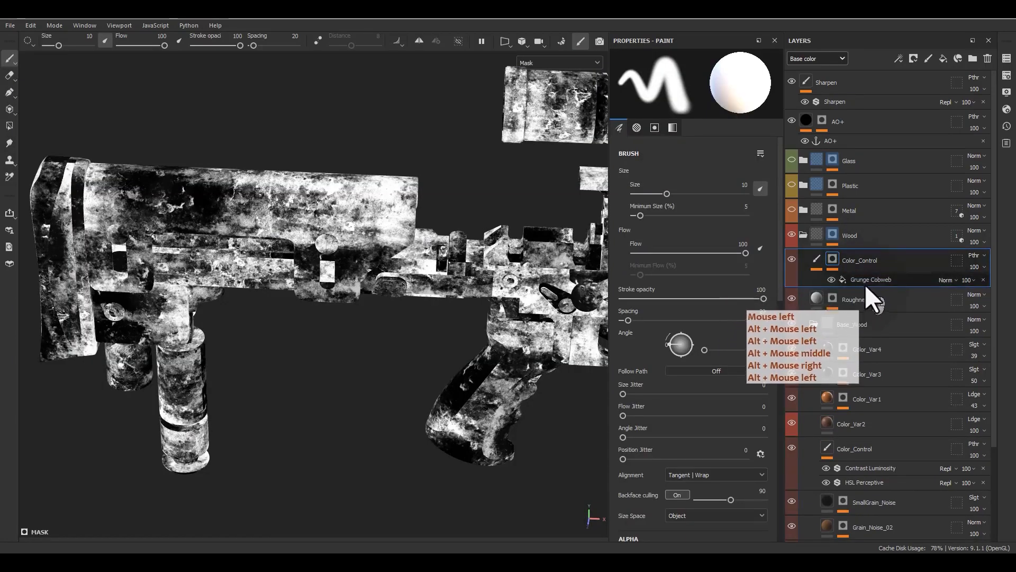
pyautogui.click(865, 285)
pyautogui.click(730, 284)
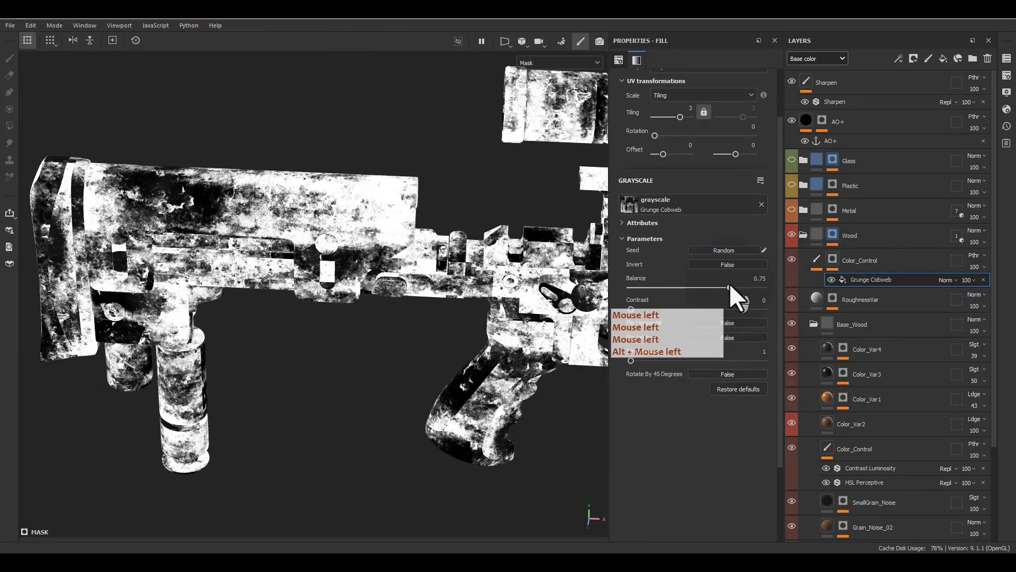
pyautogui.press('m')
pyautogui.moveTo(729, 284); pyautogui.dragTo(733, 287)
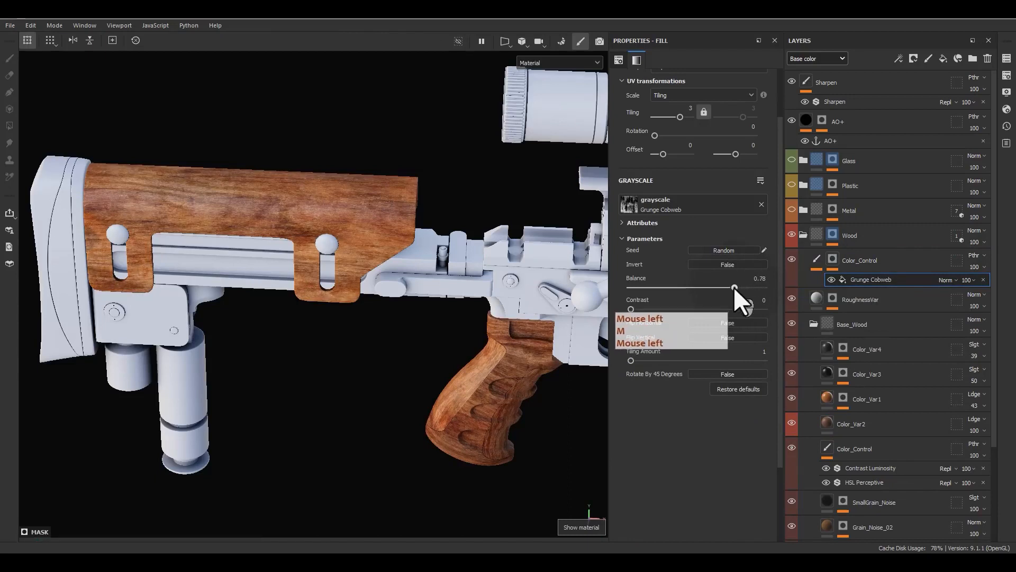
# Set the tiling of the Grunge Cobweb mask fill to 4
pyautogui.click(688, 109)
pyautogui.write('4')
pyautogui.press('Return')
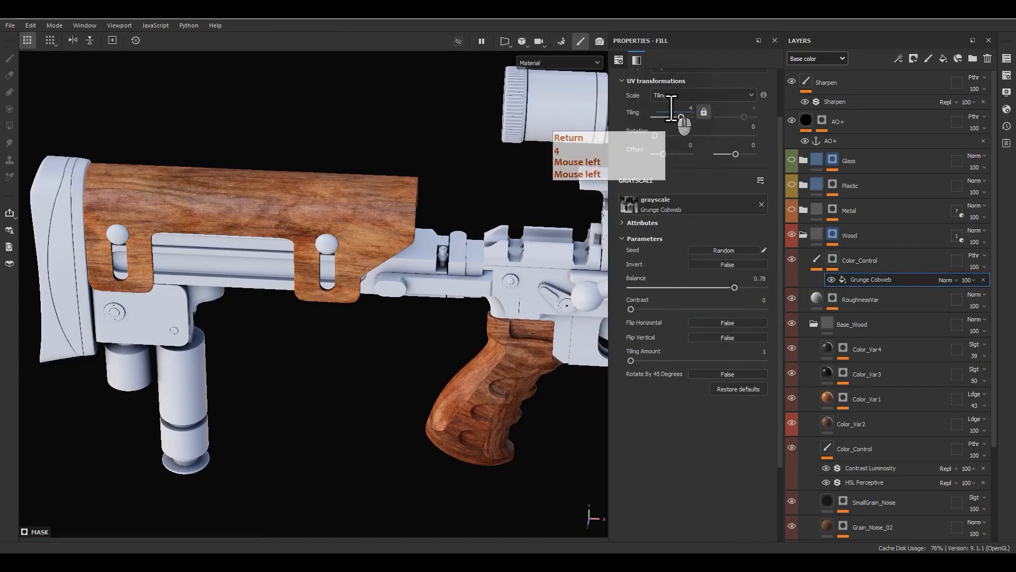
# Set the opacity of the upper Color_Control layer to 50
pyautogui.scroll(-5, 421, 343)
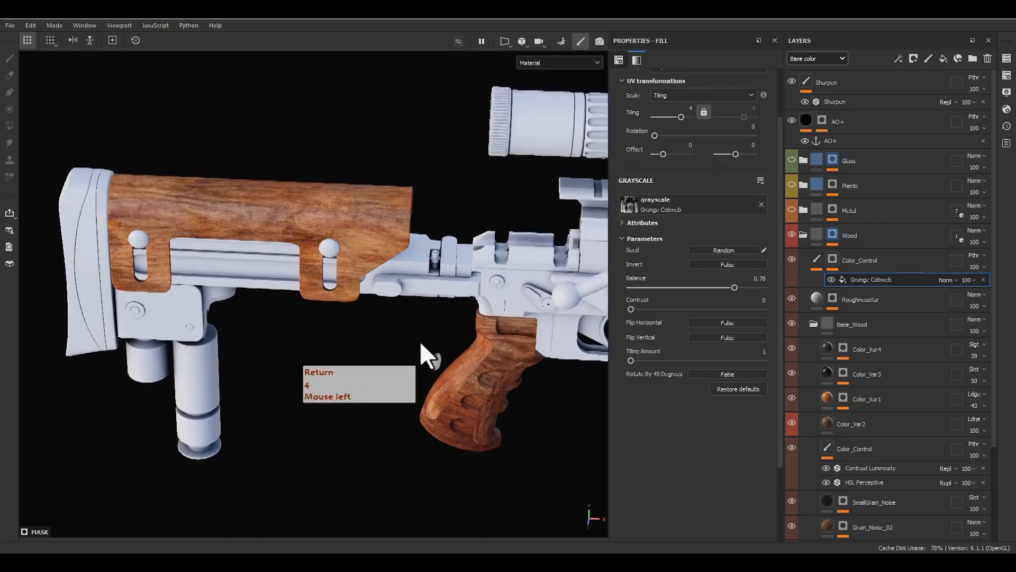
pyautogui.keyDown('alt'); pyautogui.moveTo(421, 346); pyautogui.dragTo(222, 328, button='middle'); pyautogui.keyUp('alt')
pyautogui.keyDown('alt'); pyautogui.moveTo(222, 328); pyautogui.dragTo(255, 201); pyautogui.keyUp('alt')
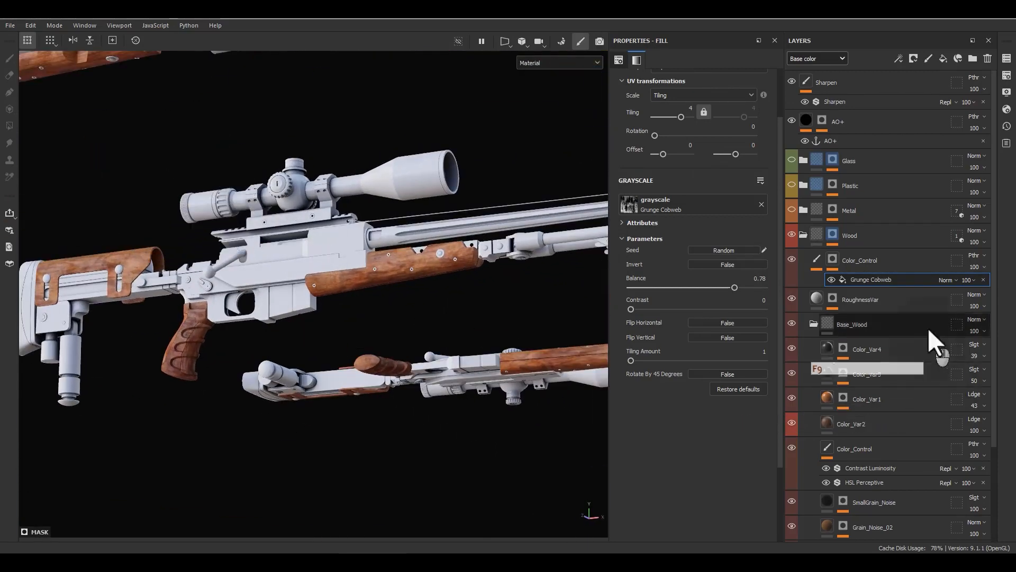
pyautogui.press('F9')
pyautogui.click(985, 271)
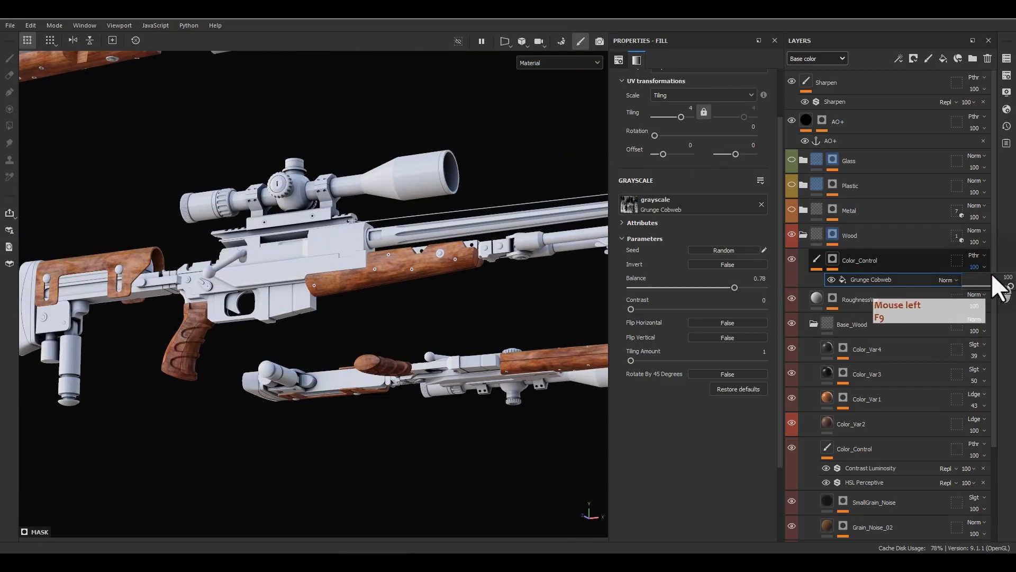
pyautogui.click(992, 273)
pyautogui.write('50')
pyautogui.press('Return')
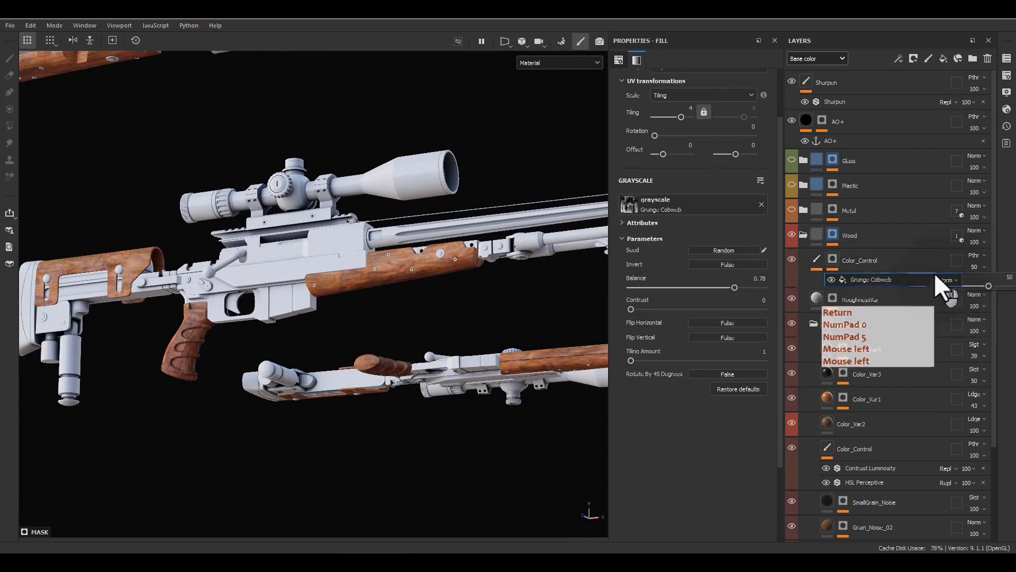
# Lower the balance of the Grunge Fingerprints Smeared fill in the RoughnessVar mask while viewing the mask alone
pyautogui.keyDown('alt'); pyautogui.moveTo(66, 319); pyautogui.dragTo(324, 352, button='middle'); pyautogui.keyUp('alt')
pyautogui.keyDown('alt'); pyautogui.moveTo(323, 353); pyautogui.dragTo(486, 440); pyautogui.keyUp('alt')
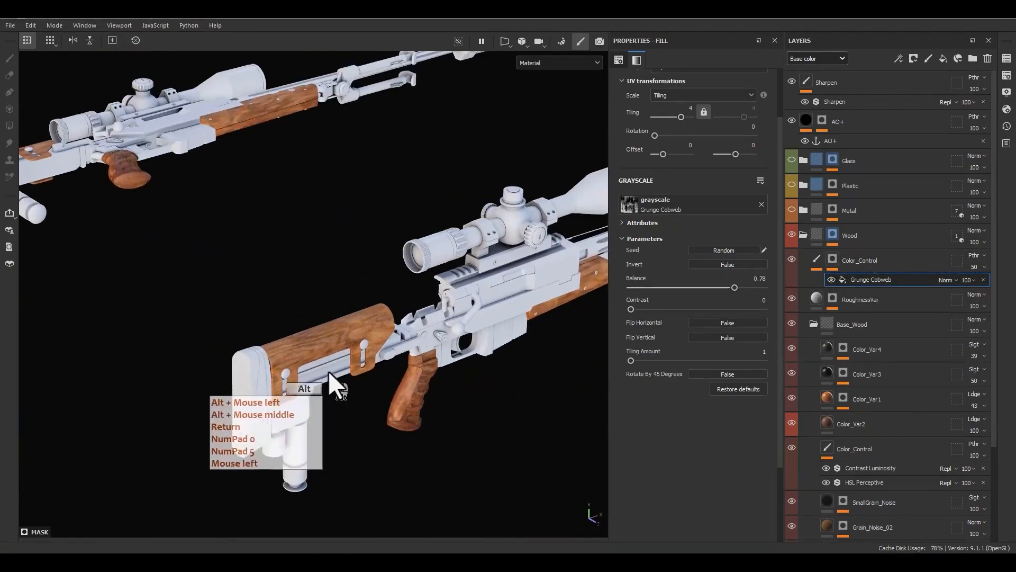
pyautogui.scroll(5, 328, 369)
pyautogui.keyDown('alt'); pyautogui.moveTo(322, 349); pyautogui.dragTo(174, 310); pyautogui.keyUp('alt')
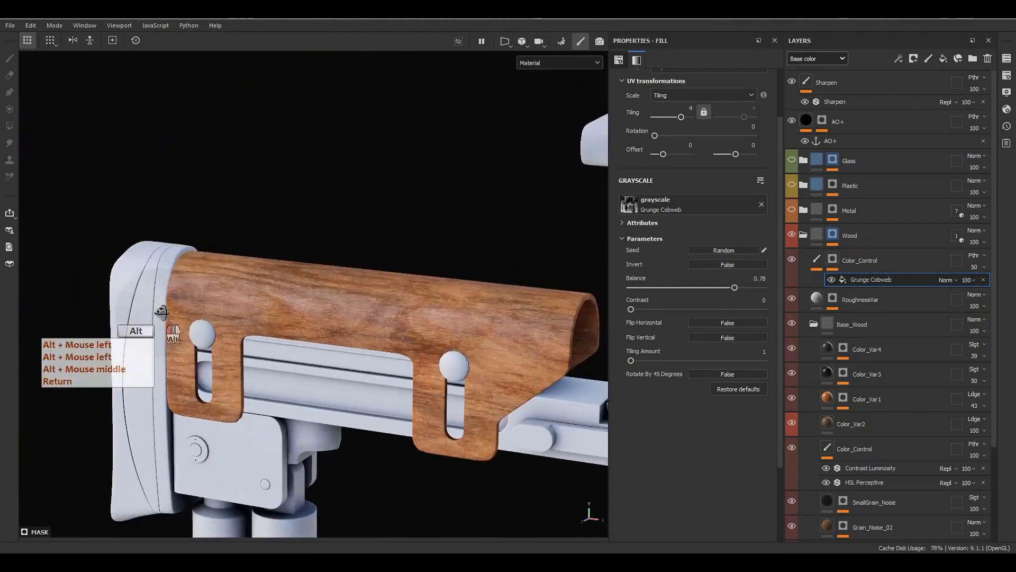
pyautogui.click(816, 301)
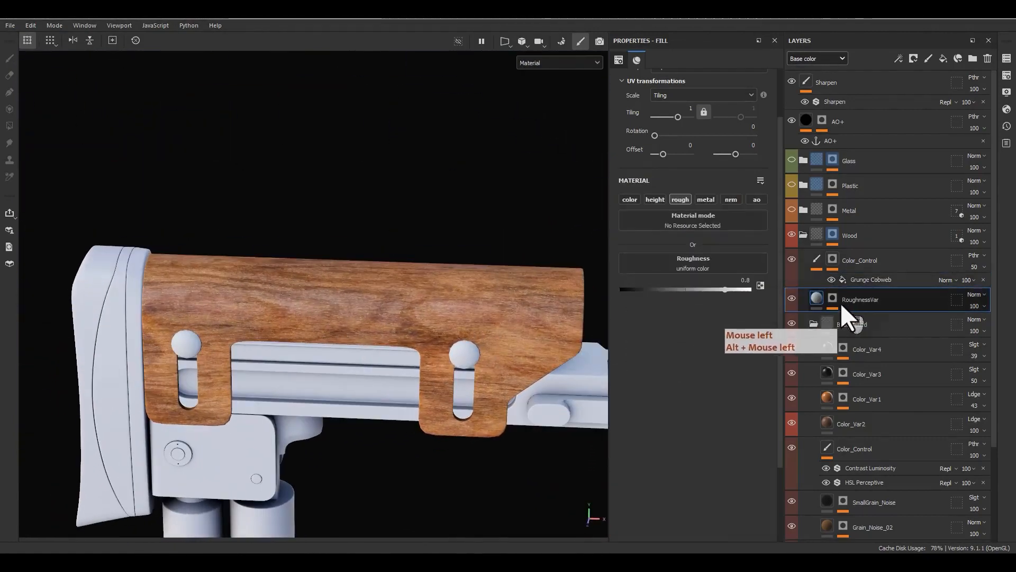
pyautogui.click(830, 300)
pyautogui.click(875, 320)
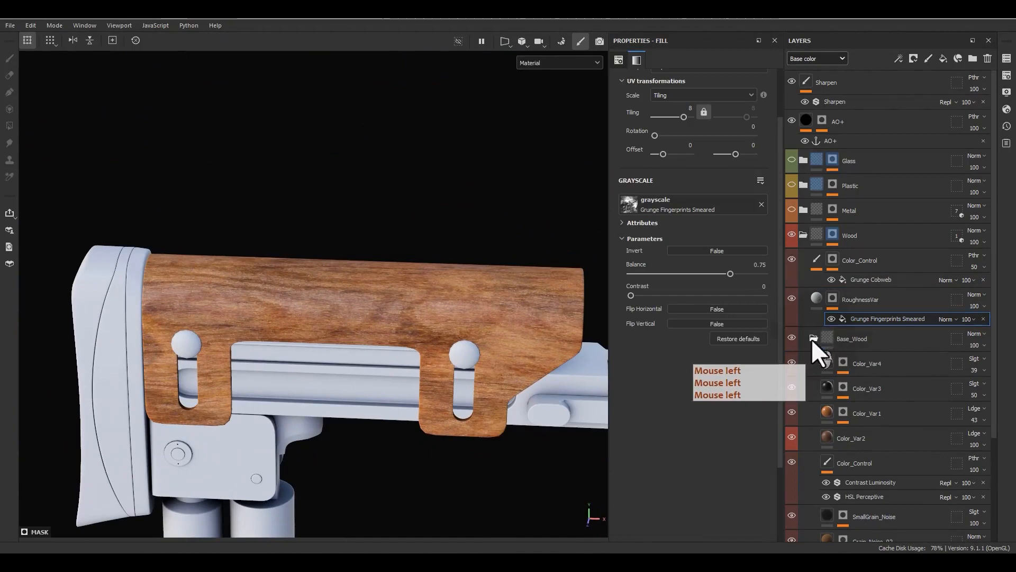
pyautogui.keyDown('alt'); pyautogui.click(834, 304); pyautogui.keyUp('alt')
pyautogui.moveTo(731, 273)
pyautogui.mouseDown()
pyautogui.moveTo(706, 272)
pyautogui.moveTo(714, 275)
pyautogui.mouseUp()
pyautogui.press('m')
# Set the Sharpen filter's intensity to 0.3
pyautogui.keyDown('alt'); pyautogui.moveTo(554, 325); pyautogui.dragTo(389, 254); pyautogui.keyUp('alt')
pyautogui.keyDown('alt'); pyautogui.moveTo(514, 385); pyautogui.dragTo(401, 99, button='right'); pyautogui.keyUp('alt')
pyautogui.keyDown('alt'); pyautogui.moveTo(454, 311); pyautogui.dragTo(323, 292, button='middle'); pyautogui.keyUp('alt')
pyautogui.click(844, 103)
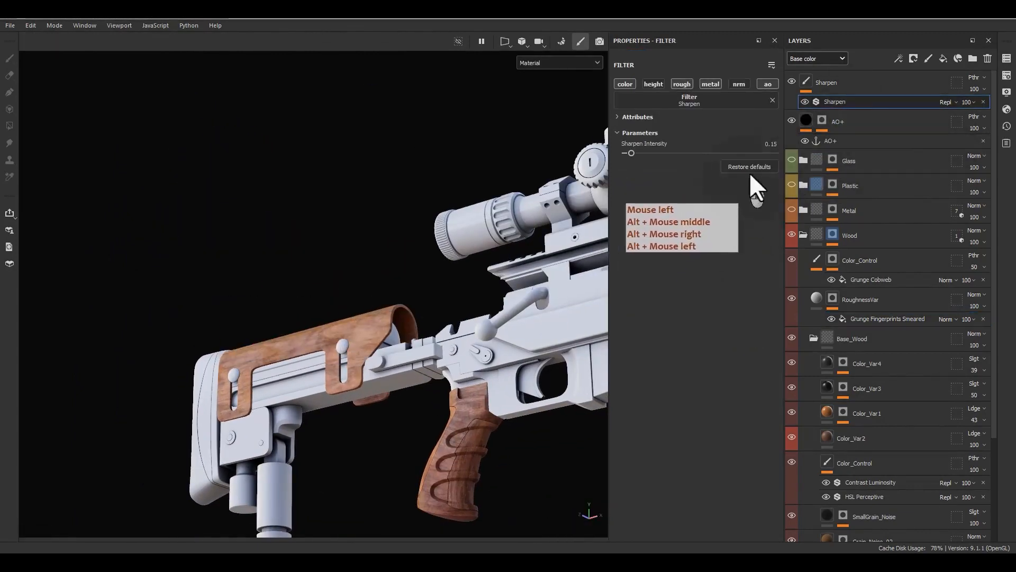
pyautogui.click(767, 144)
pyautogui.write('.3')
pyautogui.press('Return')
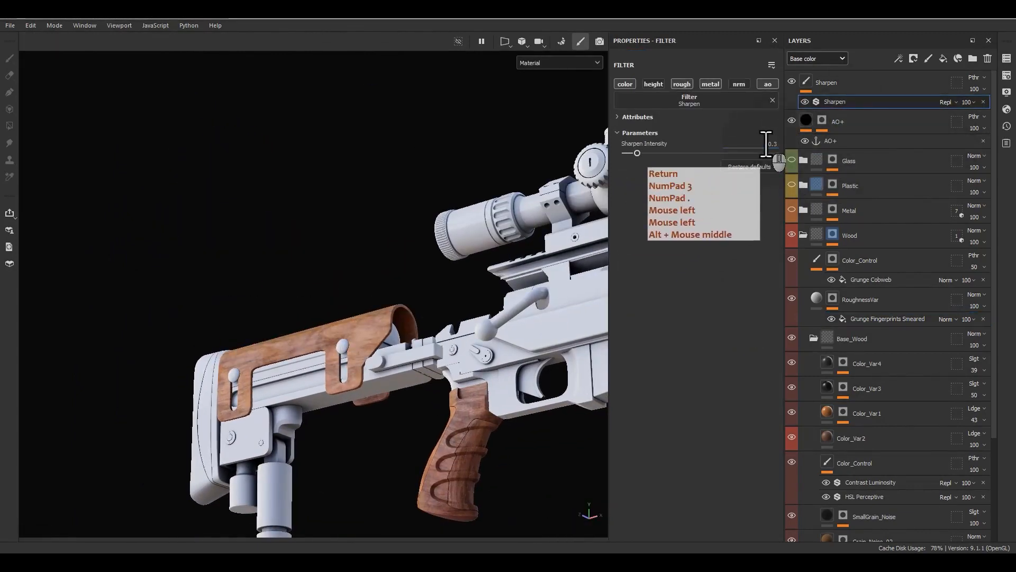
# Inspect the sharpened wood on the rifle's stock and grip up close and from several angles
pyautogui.keyDown('alt'); pyautogui.moveTo(354, 349); pyautogui.dragTo(351, 366, button='middle'); pyautogui.keyUp('alt')
pyautogui.keyDown('alt'); pyautogui.moveTo(351, 367); pyautogui.dragTo(359, 437); pyautogui.keyUp('alt')
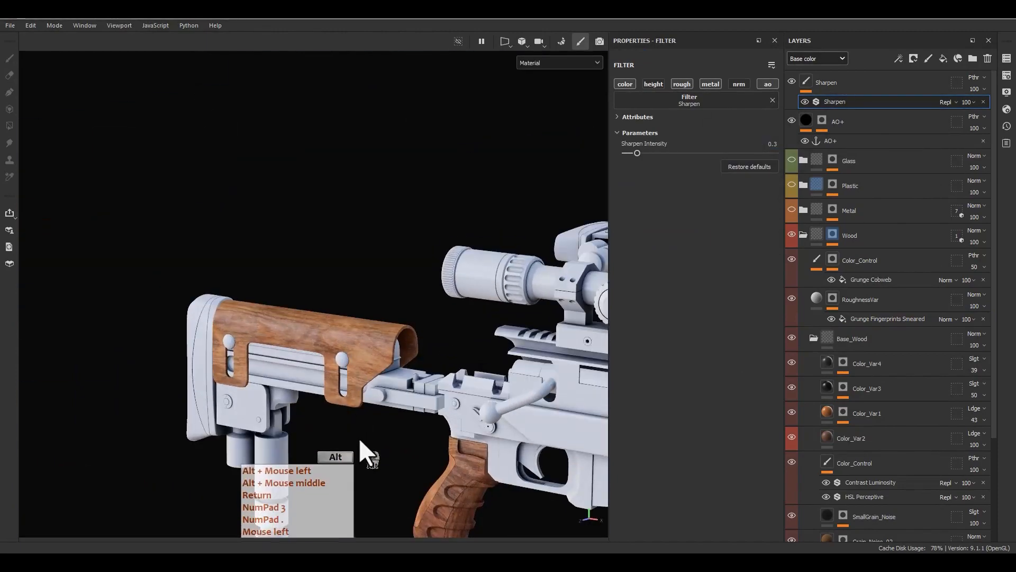
pyautogui.scroll(3, 352, 421)
pyautogui.scroll(4, 351, 421)
pyautogui.keyDown('alt'); pyautogui.moveTo(383, 379); pyautogui.dragTo(407, 427, button='middle'); pyautogui.keyUp('alt')
pyautogui.keyDown('alt'); pyautogui.moveTo(407, 426); pyautogui.dragTo(389, 411); pyautogui.keyUp('alt')
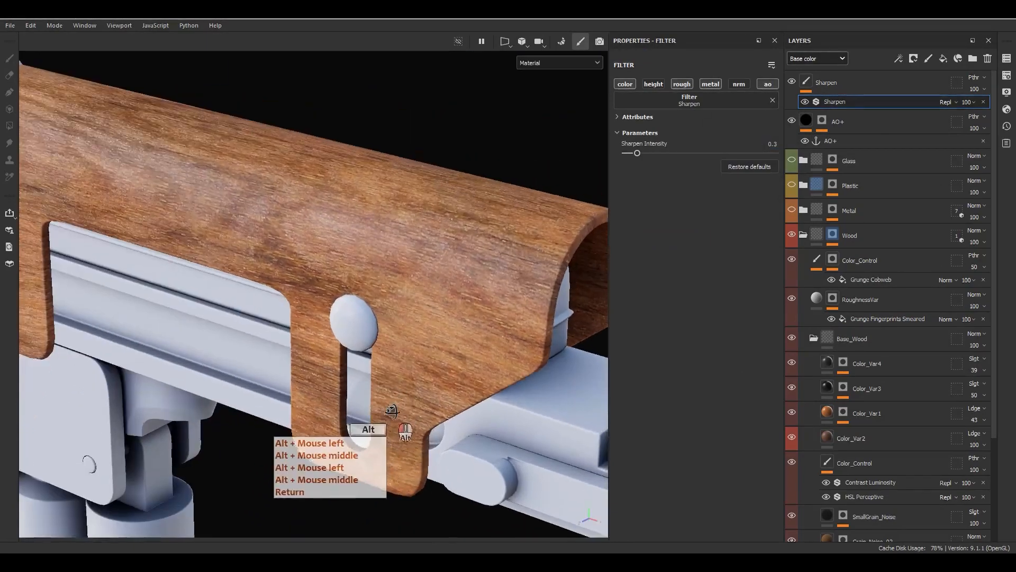
pyautogui.keyDown('alt'); pyautogui.moveTo(389, 411); pyautogui.dragTo(379, 179, button='right'); pyautogui.keyUp('alt')
pyautogui.keyDown('alt'); pyautogui.moveTo(427, 338); pyautogui.dragTo(442, 287, button='right'); pyautogui.keyUp('alt')
pyautogui.keyDown('alt'); pyautogui.moveTo(423, 239); pyautogui.dragTo(379, 198, button='middle'); pyautogui.keyUp('alt')
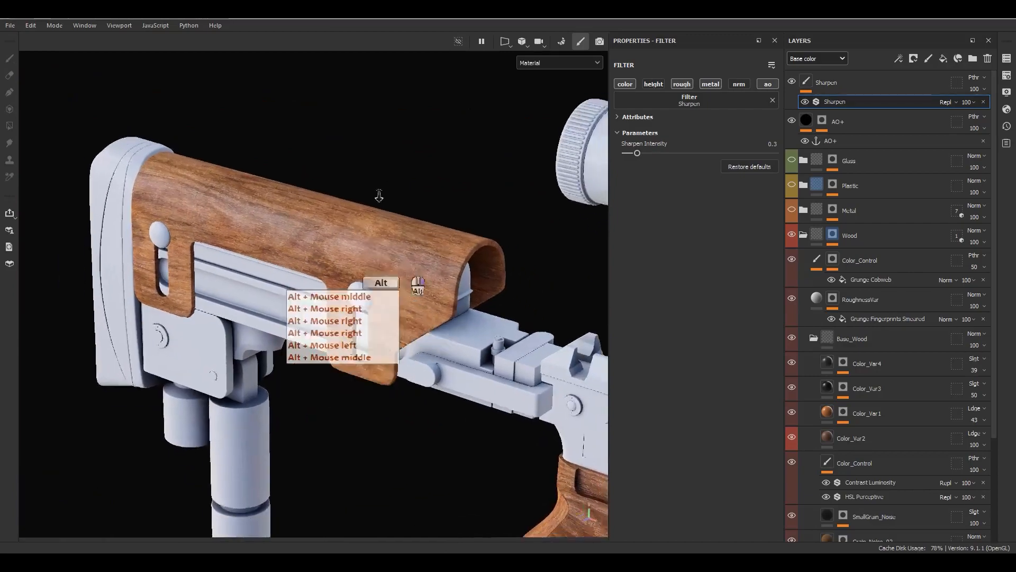
pyautogui.keyDown('alt'); pyautogui.moveTo(395, 297); pyautogui.dragTo(386, 211, button='right'); pyautogui.keyUp('alt')
pyautogui.keyDown('alt'); pyautogui.moveTo(394, 318); pyautogui.dragTo(390, 268, button='right'); pyautogui.keyUp('alt')
pyautogui.keyDown('alt'); pyautogui.moveTo(390, 268); pyautogui.dragTo(306, 94, button='middle'); pyautogui.keyUp('alt')
pyautogui.keyDown('alt'); pyautogui.moveTo(306, 95); pyautogui.dragTo(405, 245); pyautogui.keyUp('alt')
pyautogui.keyDown('alt'); pyautogui.moveTo(404, 245); pyautogui.dragTo(456, 199, button='right'); pyautogui.keyUp('alt')
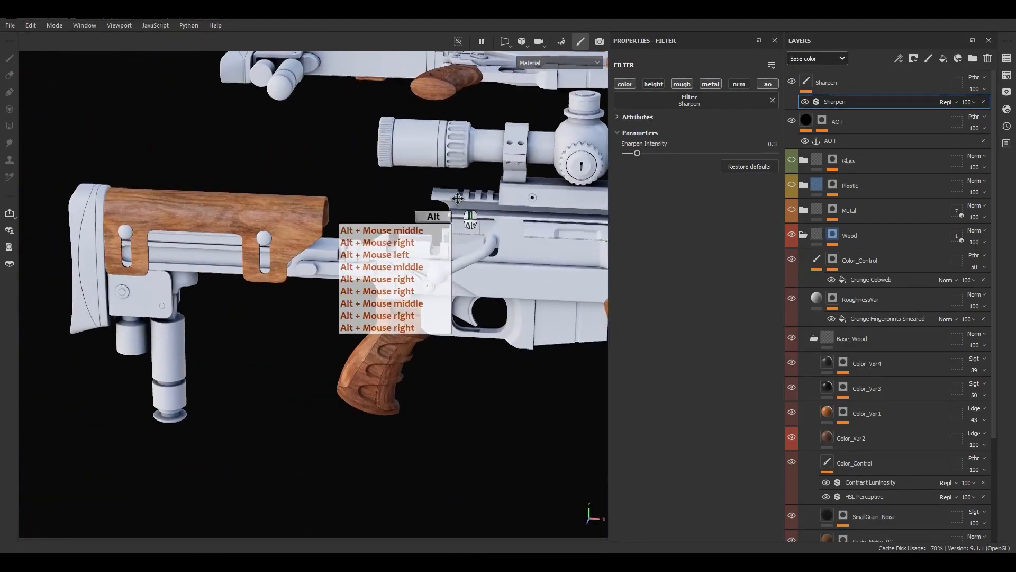
# Collapse the Base_Wood folder and add a folder named Text above the upper Color_Control layer in the Wood folder
pyautogui.click(812, 339)
pyautogui.click(866, 264)
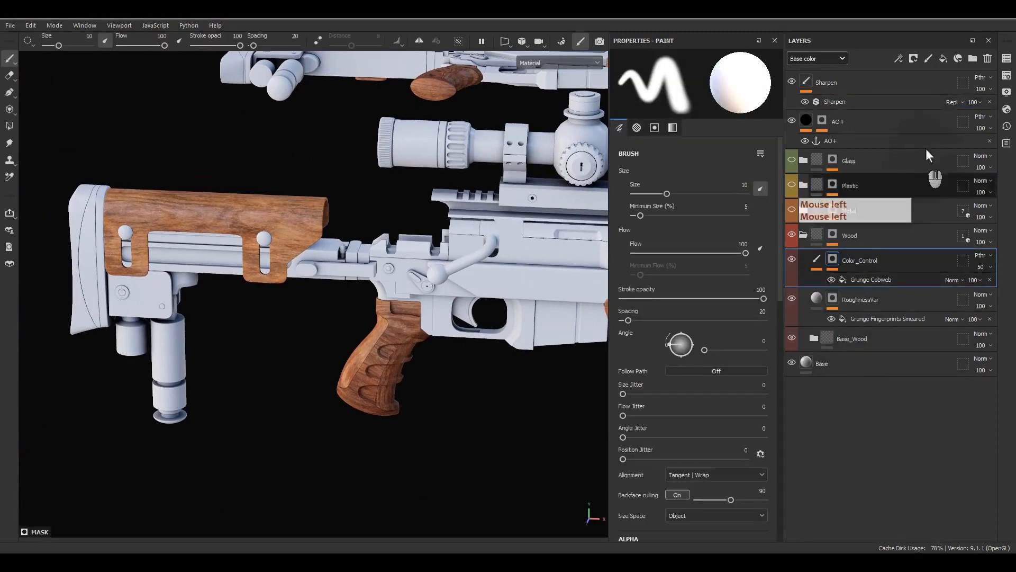
pyautogui.click(973, 59)
pyautogui.doubleClick(847, 260)
pyautogui.write('Text')
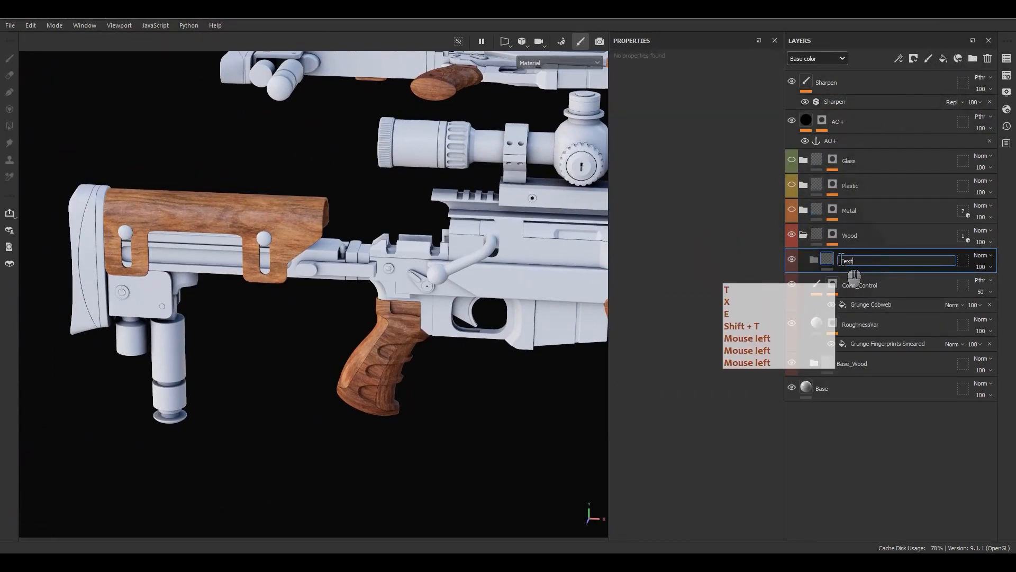
pyautogui.press('Return')
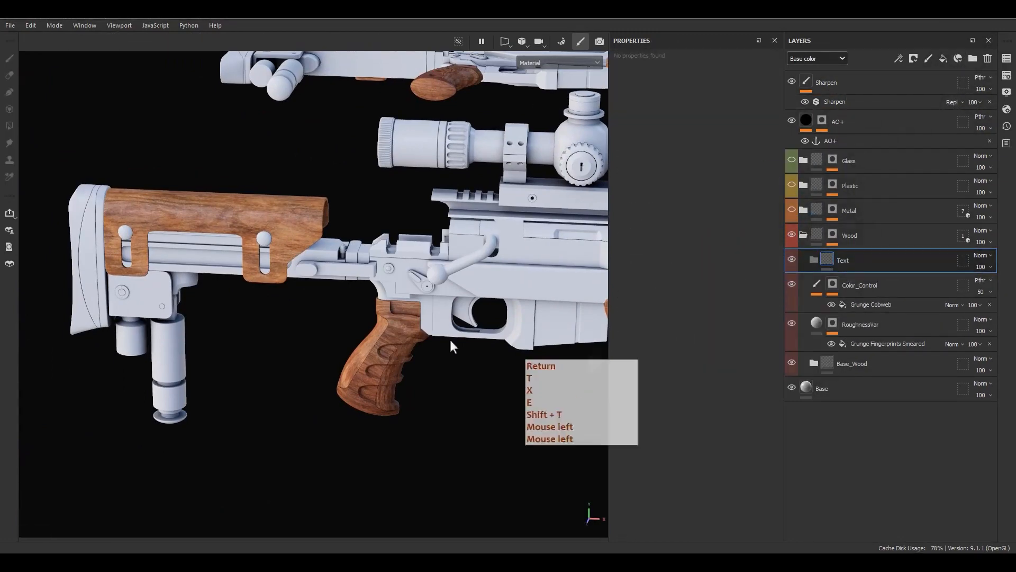
# Add a fill layer named Text_Base inside the Text folder
pyautogui.keyDown('alt'); pyautogui.moveTo(185, 366); pyautogui.dragTo(280, 377, button='middle'); pyautogui.keyUp('alt')
pyautogui.keyDown('alt'); pyautogui.moveTo(281, 377); pyautogui.dragTo(338, 301); pyautogui.keyUp('alt')
pyautogui.scroll(6, 339, 242)
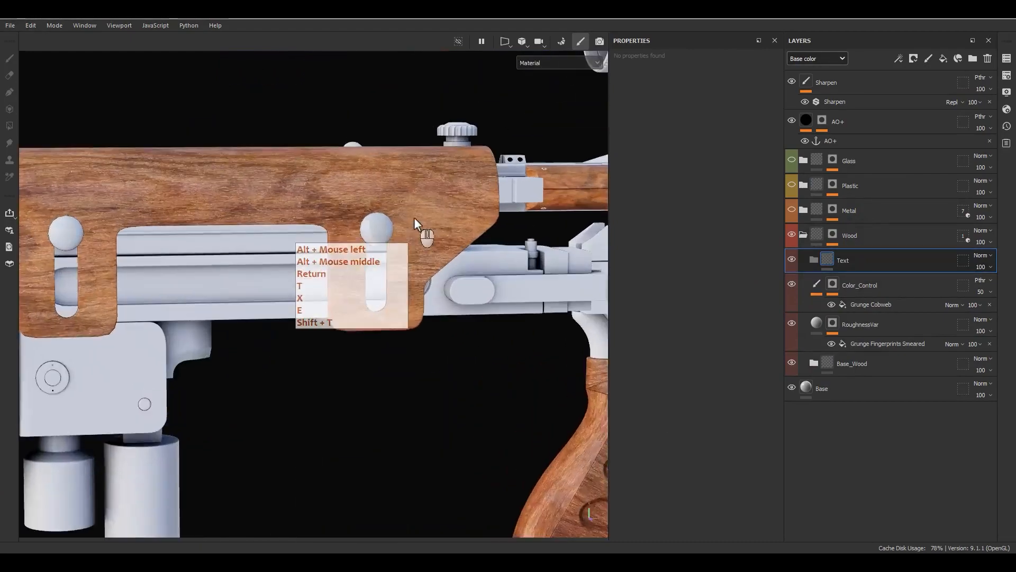
pyautogui.keyDown('alt'); pyautogui.moveTo(414, 218); pyautogui.dragTo(476, 257, button='middle'); pyautogui.keyUp('alt')
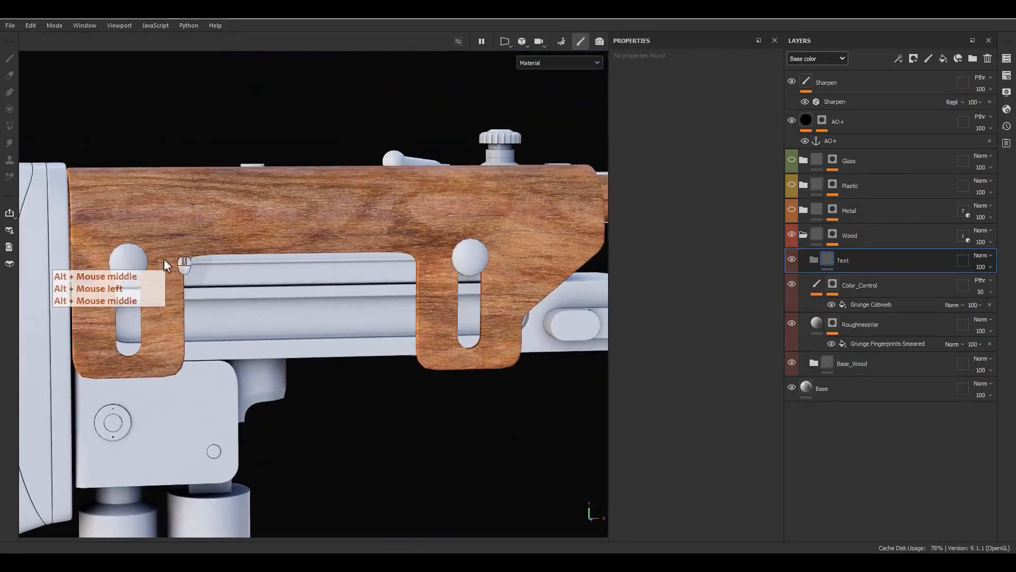
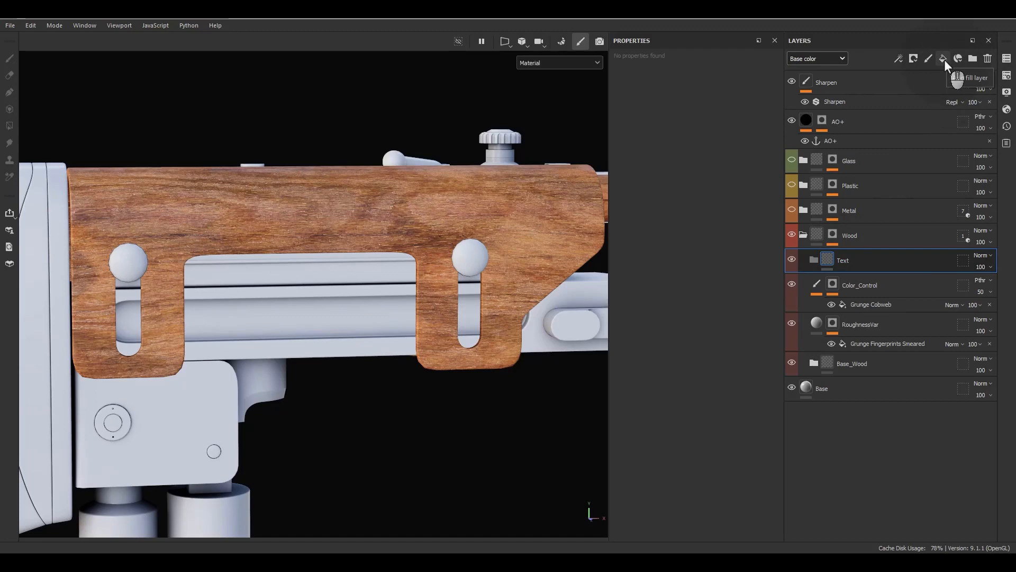
pyautogui.click(943, 59)
pyautogui.doubleClick(853, 284)
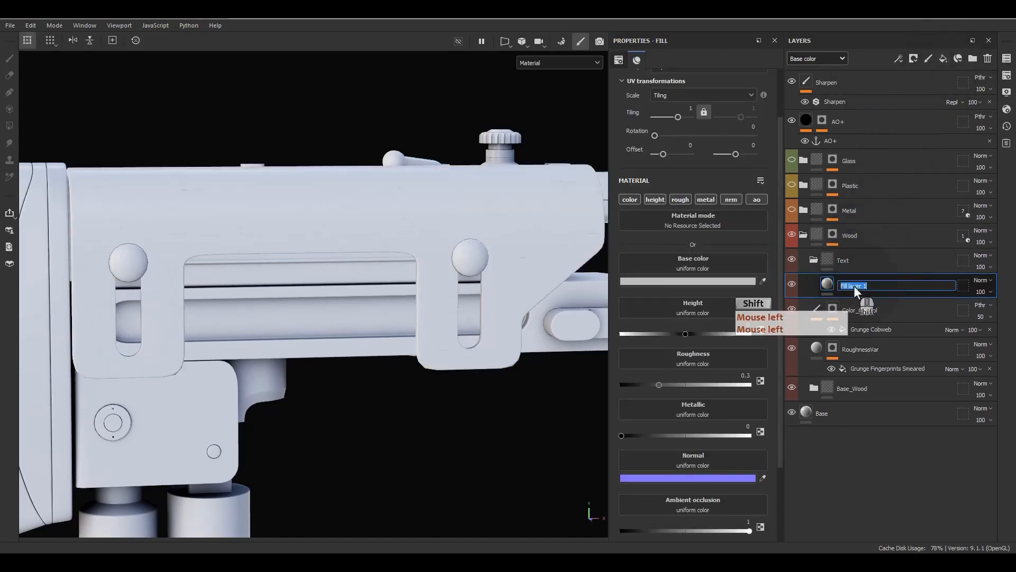
pyautogui.write('Text B')
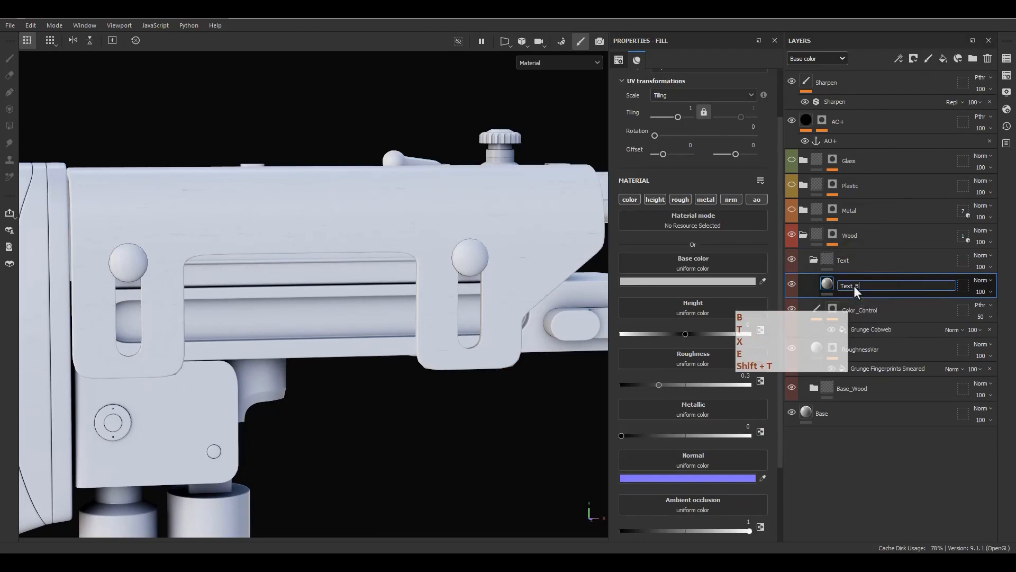
pyautogui.write('ase')
pyautogui.press('Return')
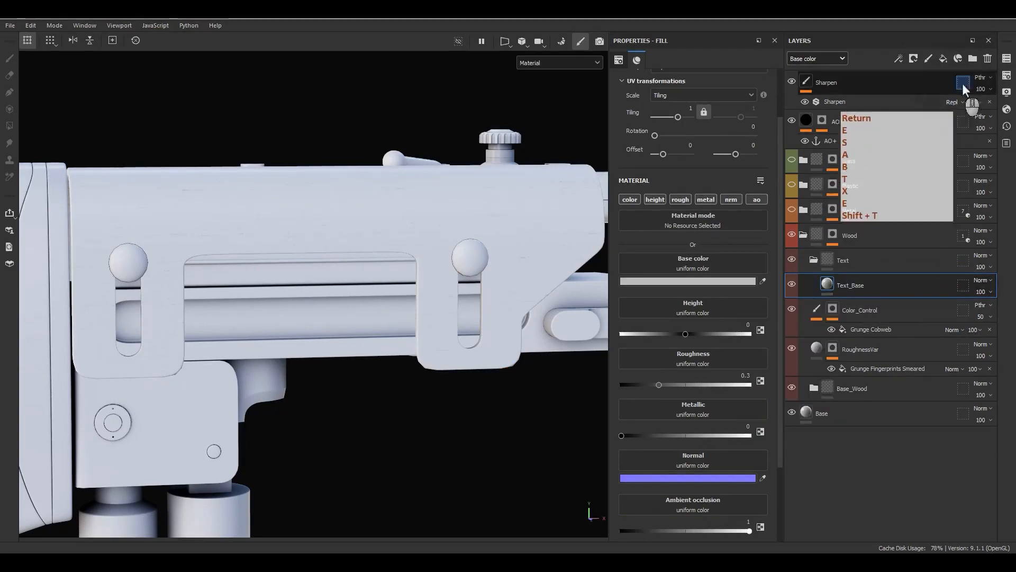
# Add a fill layer named Base above Text_Base in the Text folder
pyautogui.click(944, 60)
pyautogui.click(856, 290)
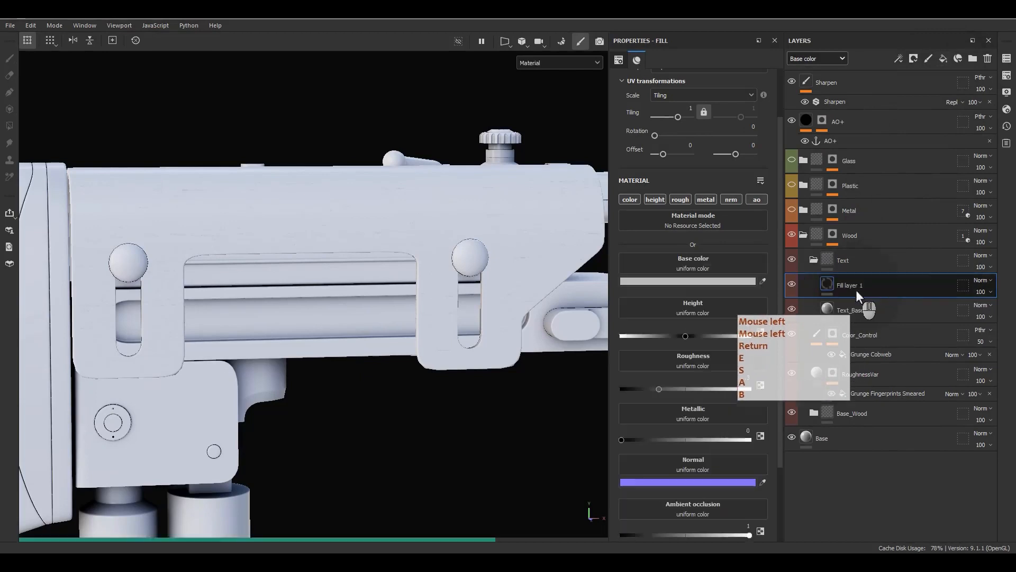
pyautogui.click(856, 290)
pyautogui.doubleClick(857, 287)
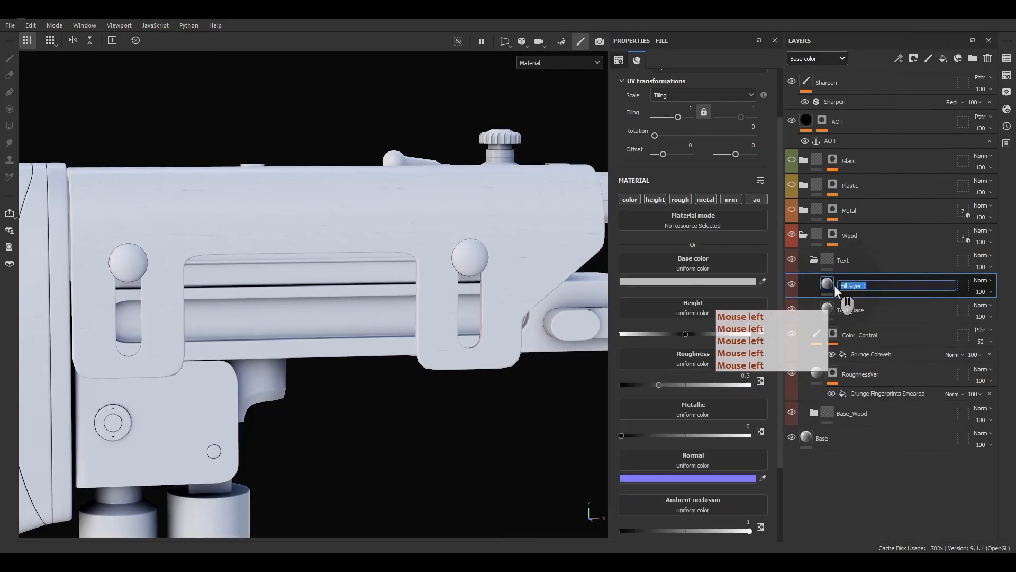
pyautogui.write('Base')
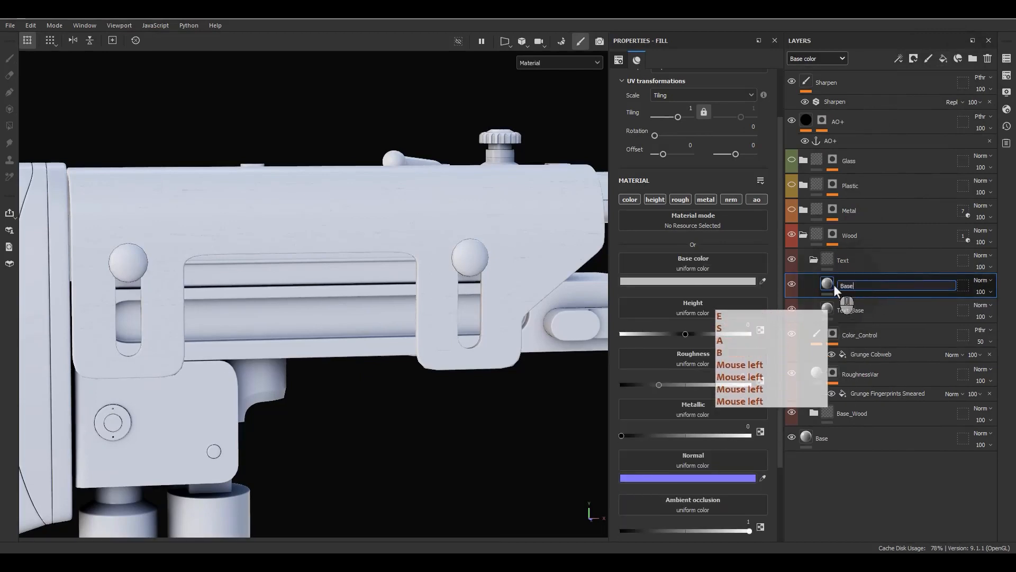
pyautogui.press('Return')
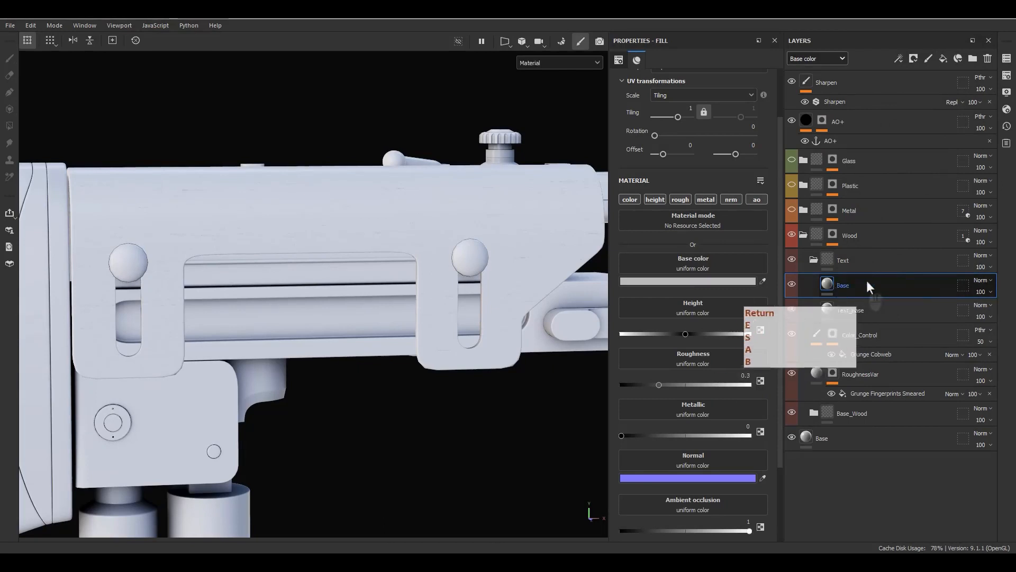
# Add a fill layer named Outline above the Base layer in the Text folder
pyautogui.click(944, 60)
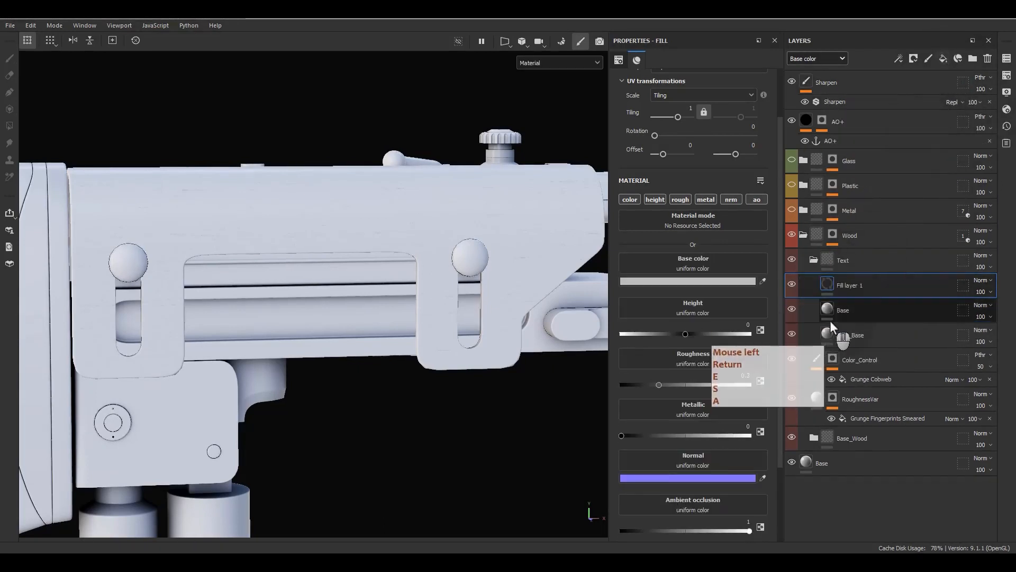
pyautogui.doubleClick(852, 285)
pyautogui.write('Outl')
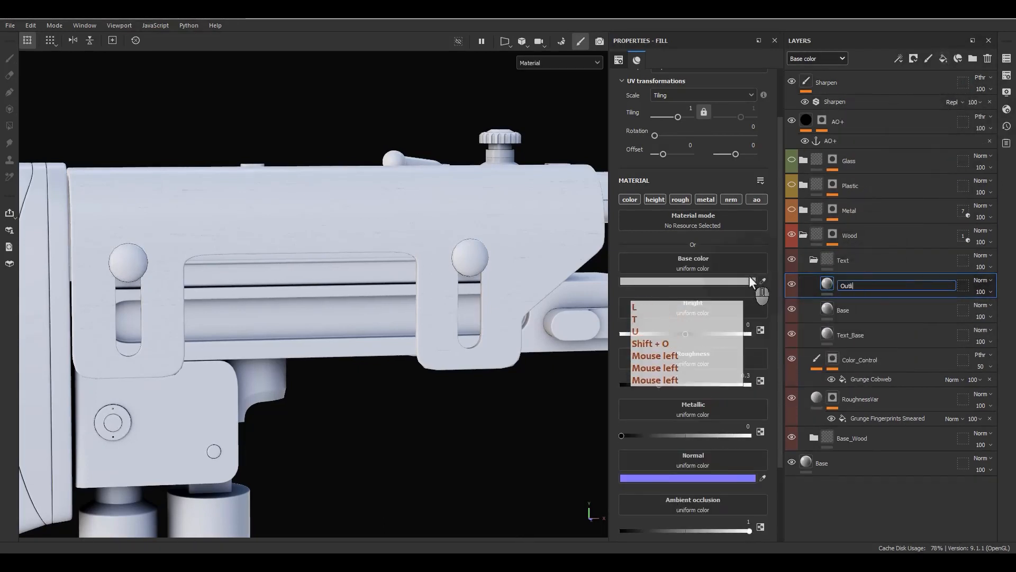
pyautogui.write('ine')
pyautogui.press('Return')
pyautogui.press('F9')
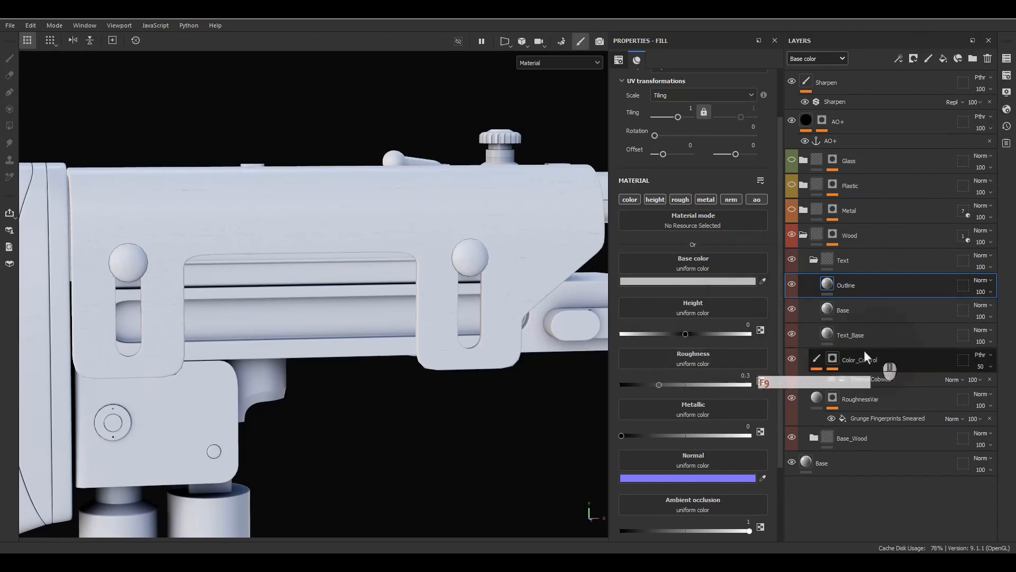
# Tag the Text_Base layer with the orange color and disable all of its material channels
pyautogui.keyDown('alt'); pyautogui.moveTo(426, 307); pyautogui.dragTo(420, 295, button='middle'); pyautogui.keyUp('alt')
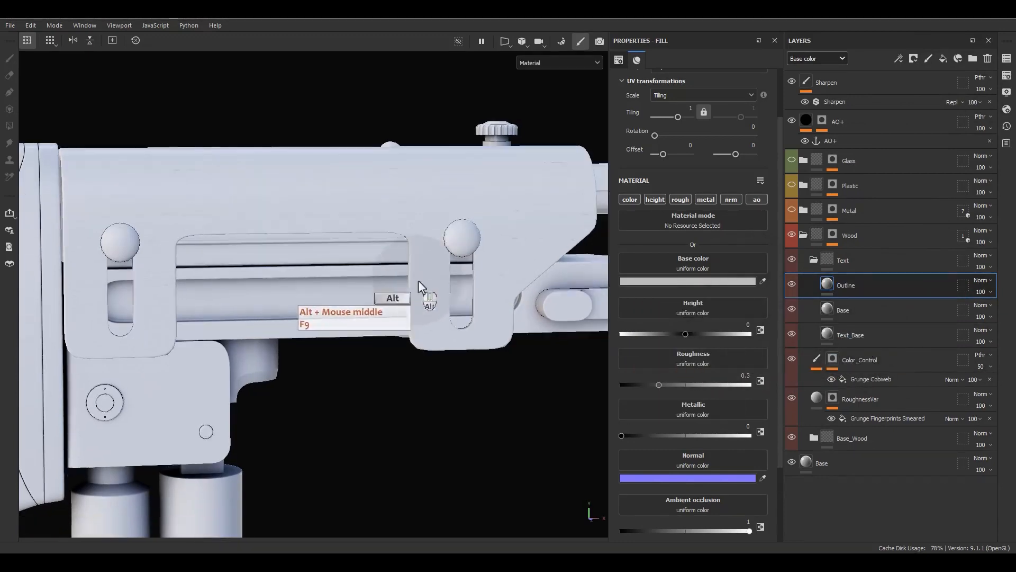
pyautogui.keyDown('alt'); pyautogui.moveTo(420, 295); pyautogui.dragTo(582, 285); pyautogui.keyUp('alt')
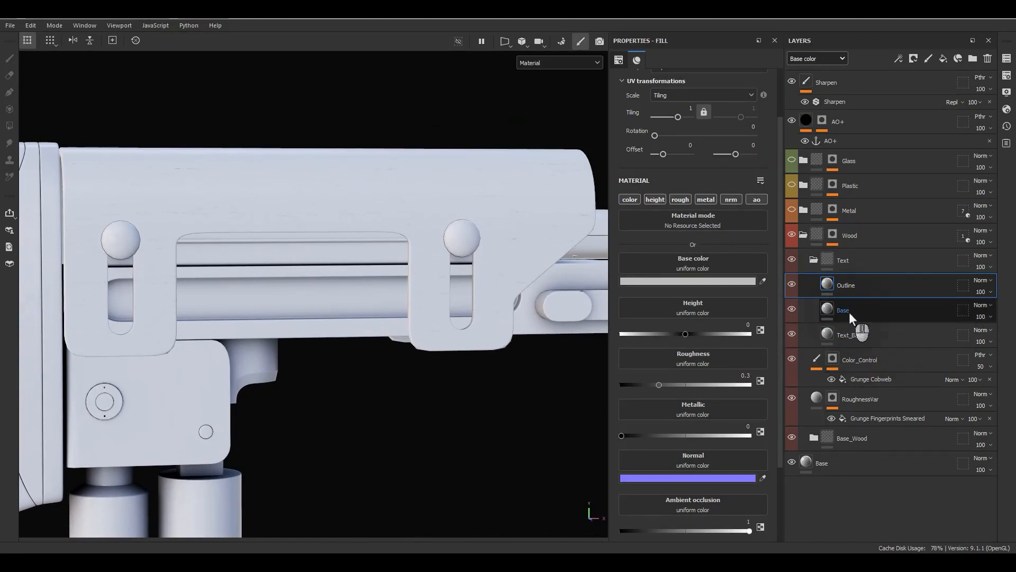
pyautogui.rightClick(853, 330)
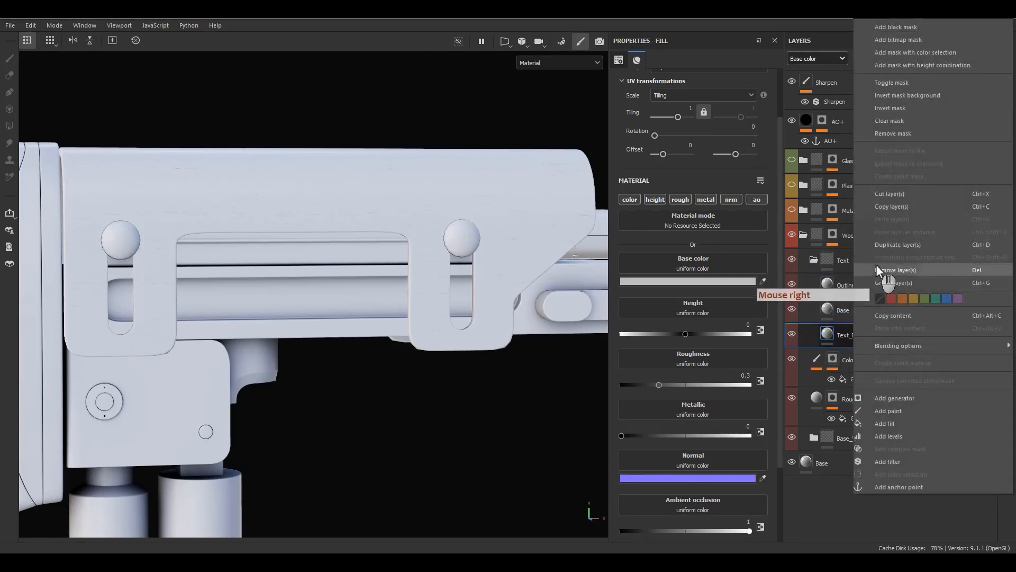
pyautogui.click(904, 299)
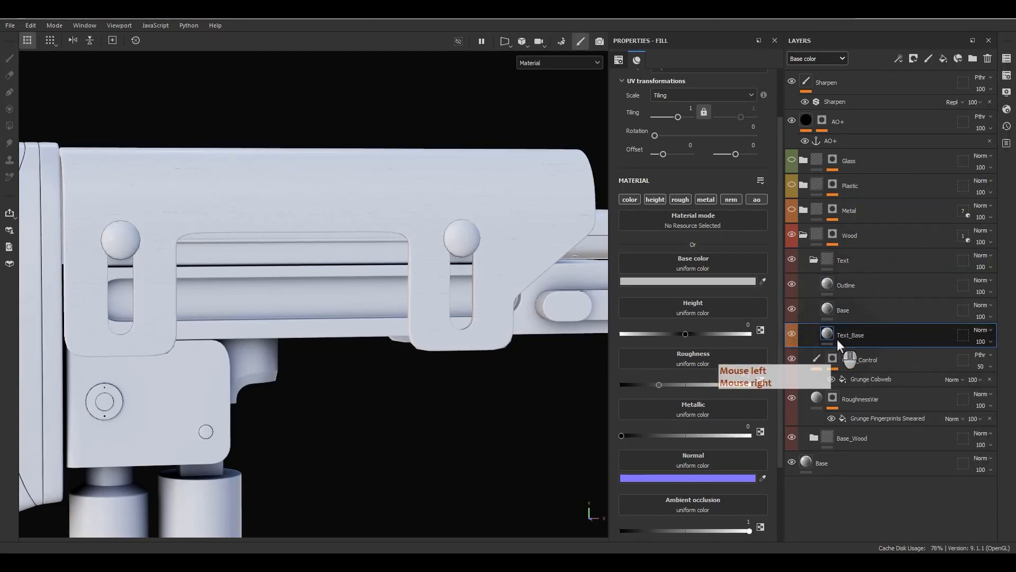
pyautogui.keyDown('alt'); pyautogui.click(630, 199); pyautogui.keyUp('alt')
pyautogui.click(630, 199)
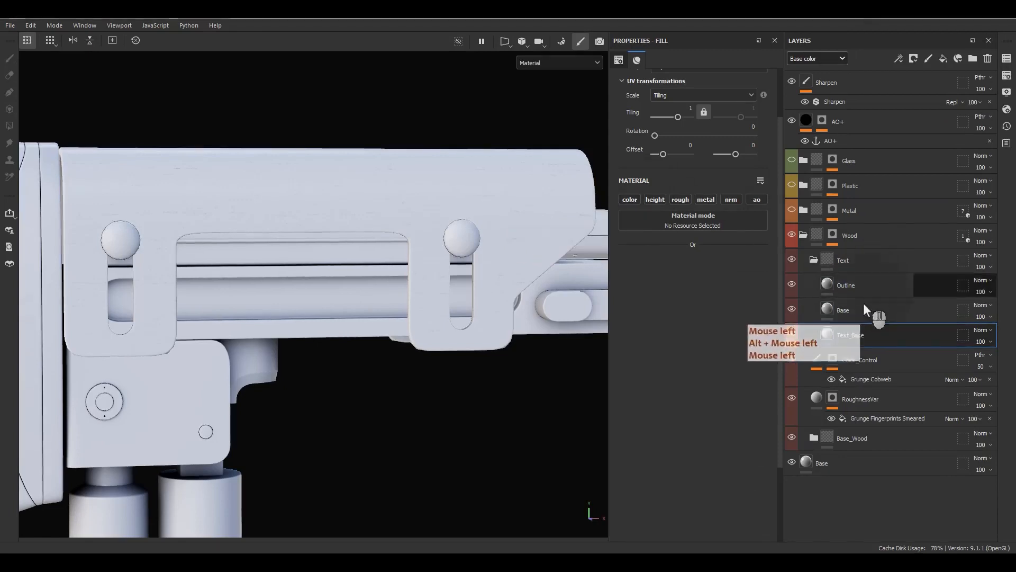
# Add a black mask with an anchor point to the Text_Base layer
pyautogui.click(850, 313)
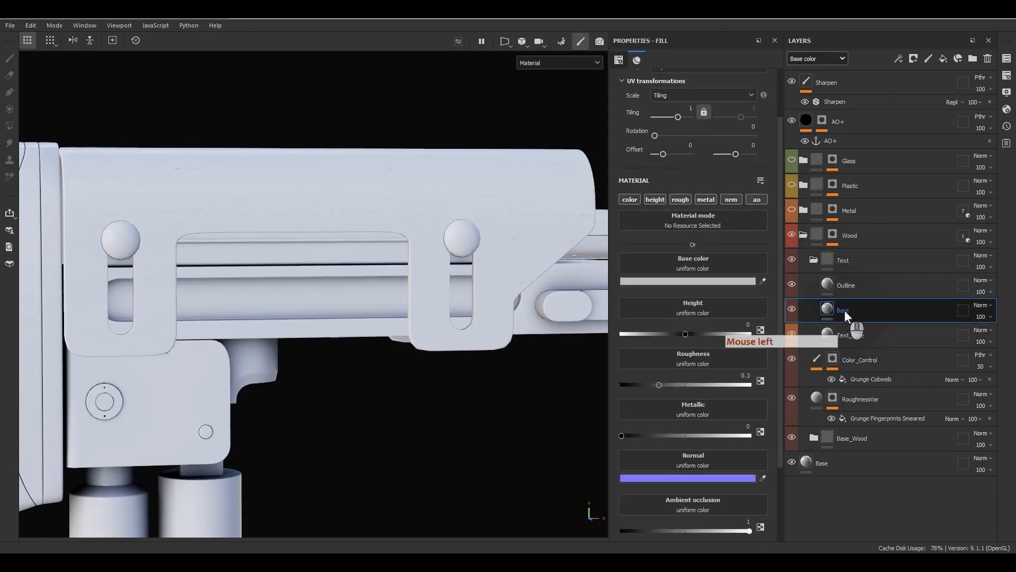
pyautogui.click(842, 332)
pyautogui.rightClick(843, 331)
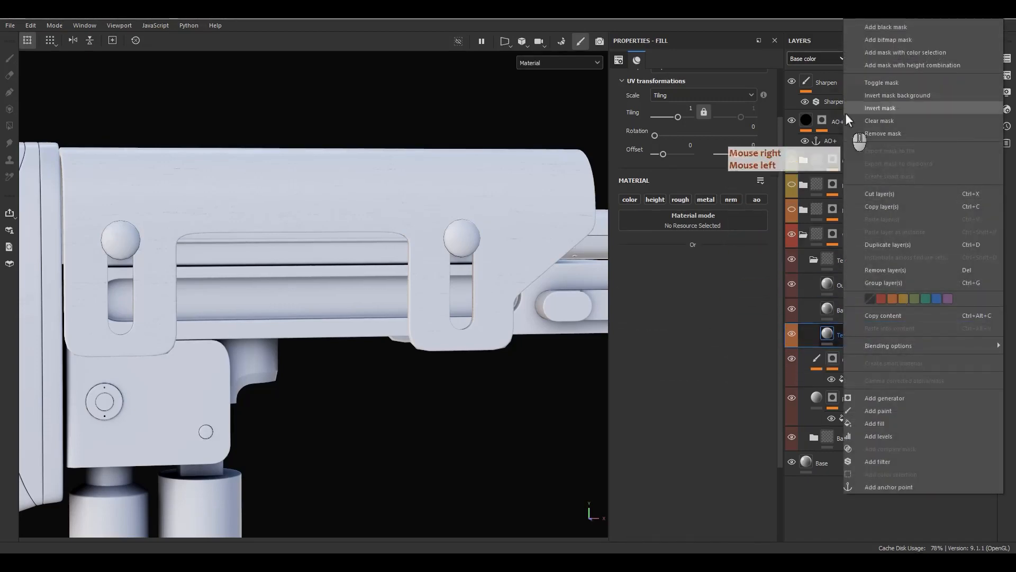
pyautogui.click(866, 26)
pyautogui.rightClick(846, 341)
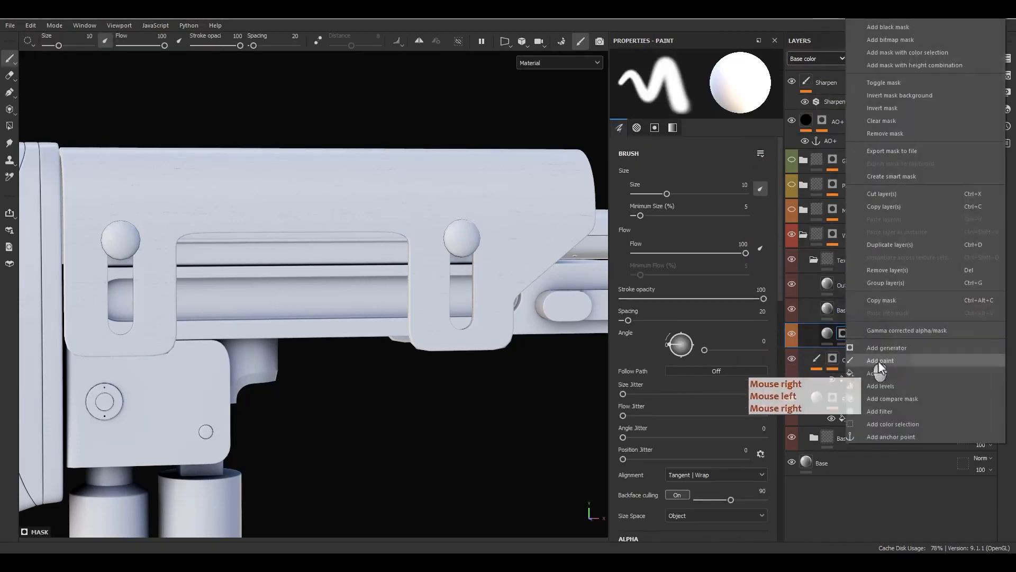
pyautogui.click(900, 434)
# Limit the Text folder's Base layer to the height and roughness channels and set its roughness to 0.8
pyautogui.click(846, 308)
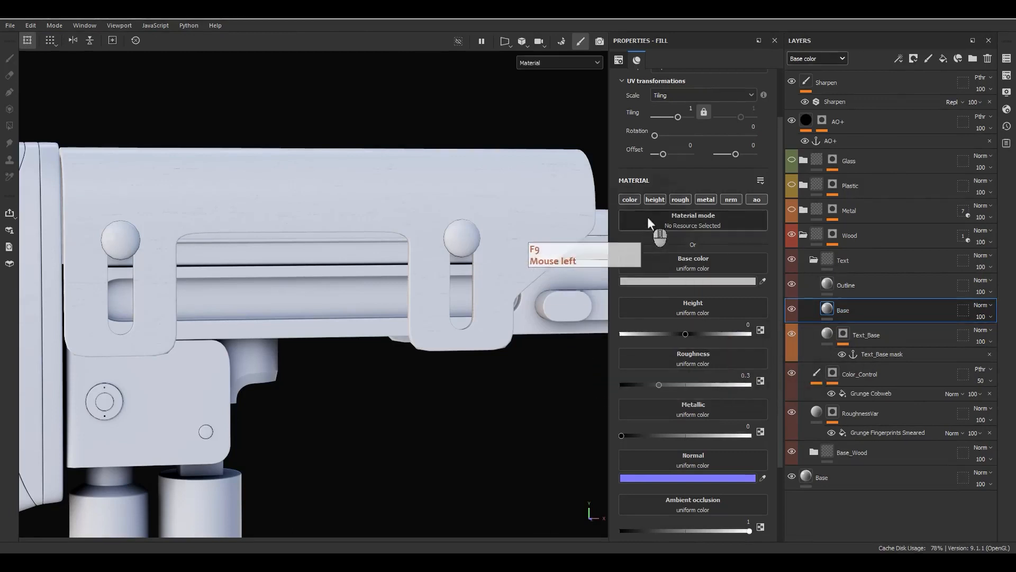
pyautogui.keyDown('alt'); pyautogui.click(655, 200); pyautogui.keyUp('alt')
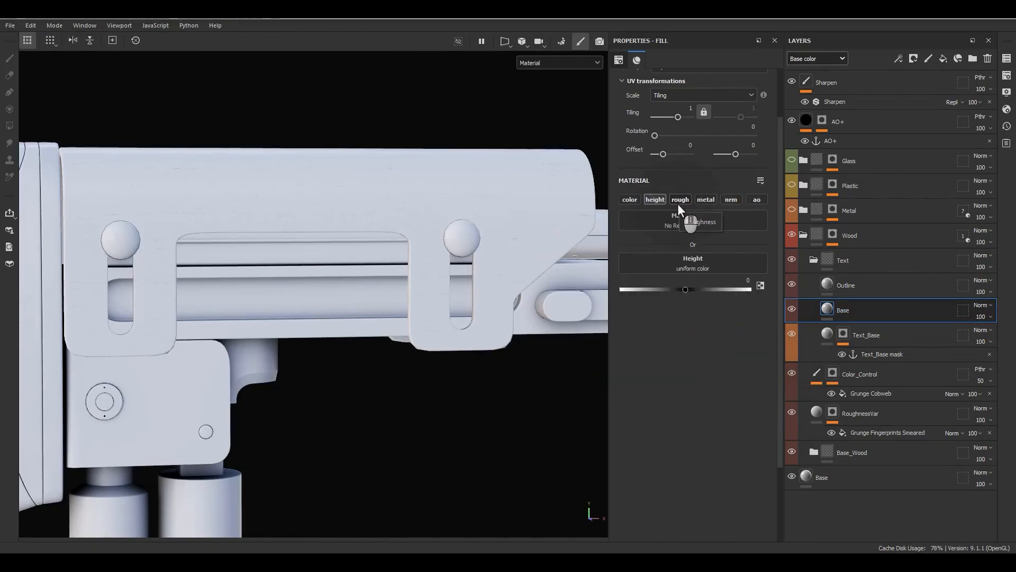
pyautogui.click(679, 200)
pyautogui.click(745, 331)
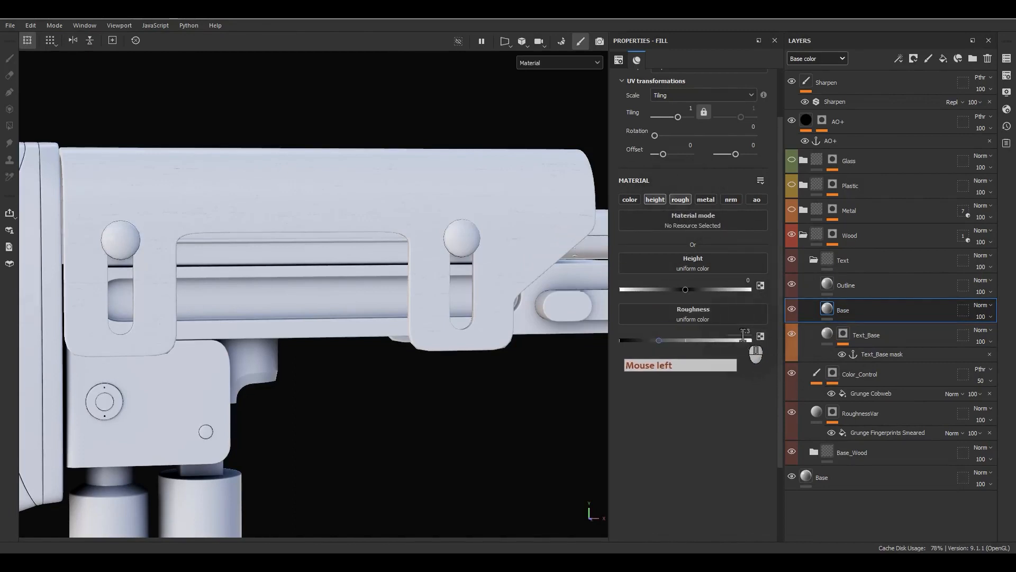
pyautogui.click(745, 331)
pyautogui.write('0')
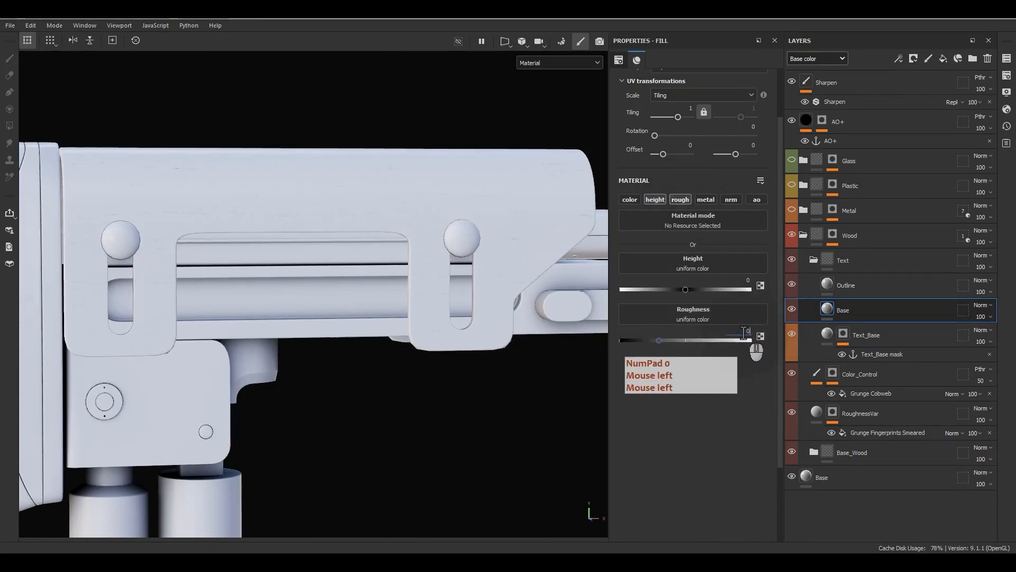
pyautogui.write('.8')
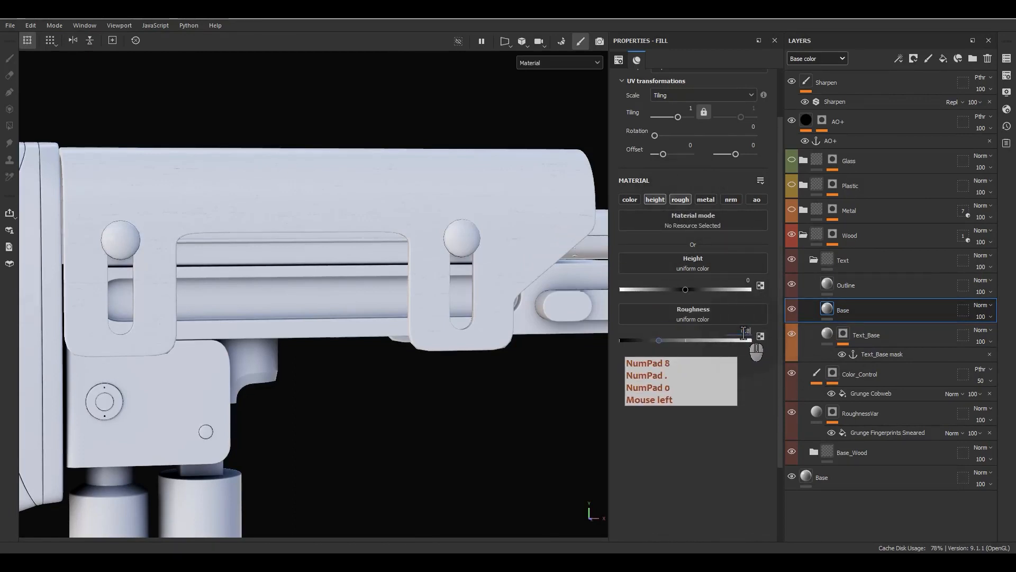
pyautogui.press('Return')
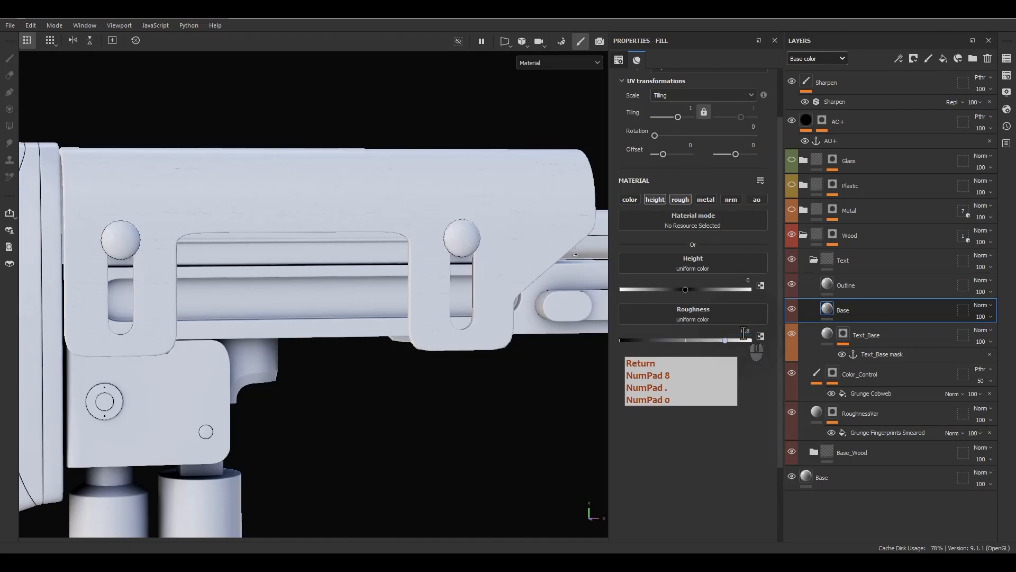
# Set the height of the Text folder's Base layer to -0.05
pyautogui.click(736, 279)
pyautogui.write('-')
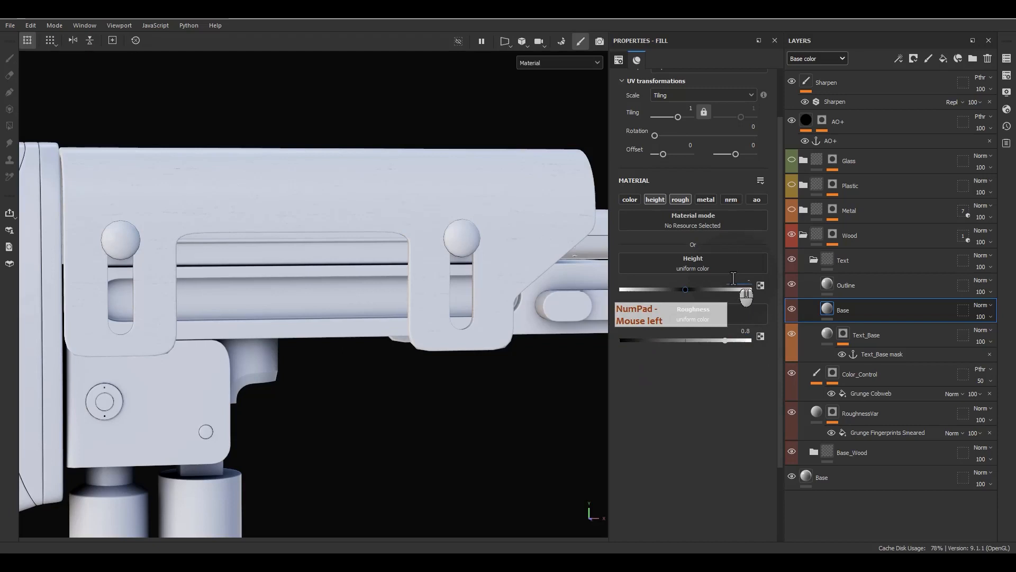
pyautogui.write('0.05')
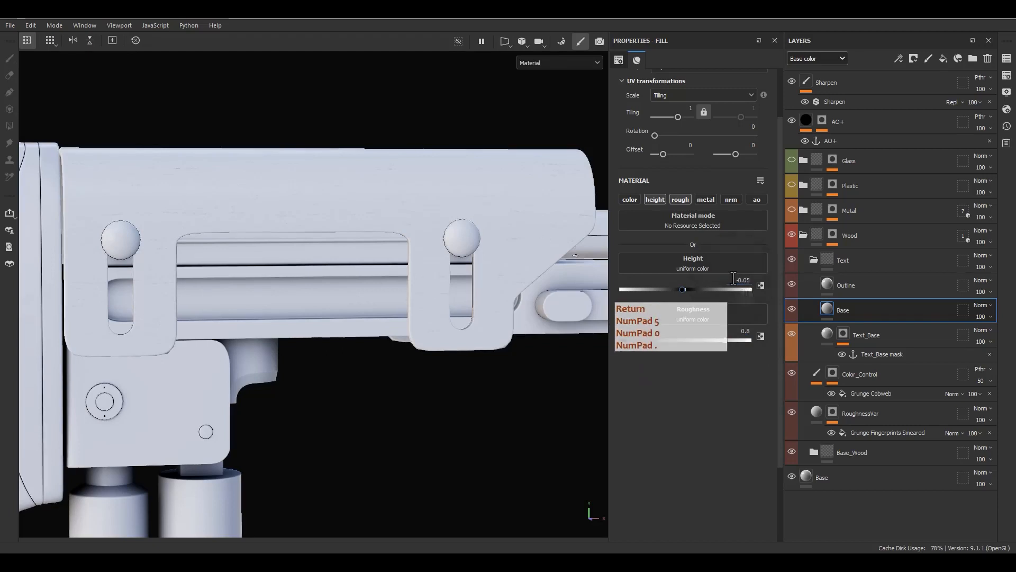
pyautogui.press('Return')
# Add an HSL Perceptive filter to the content of the Text folder's Base layer
pyautogui.rightClick(859, 312)
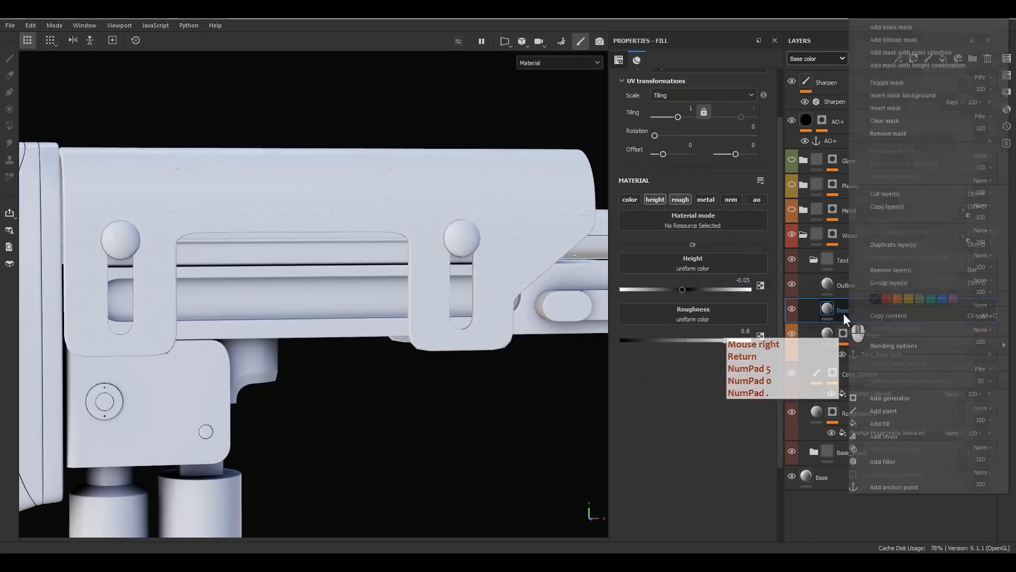
pyautogui.click(881, 461)
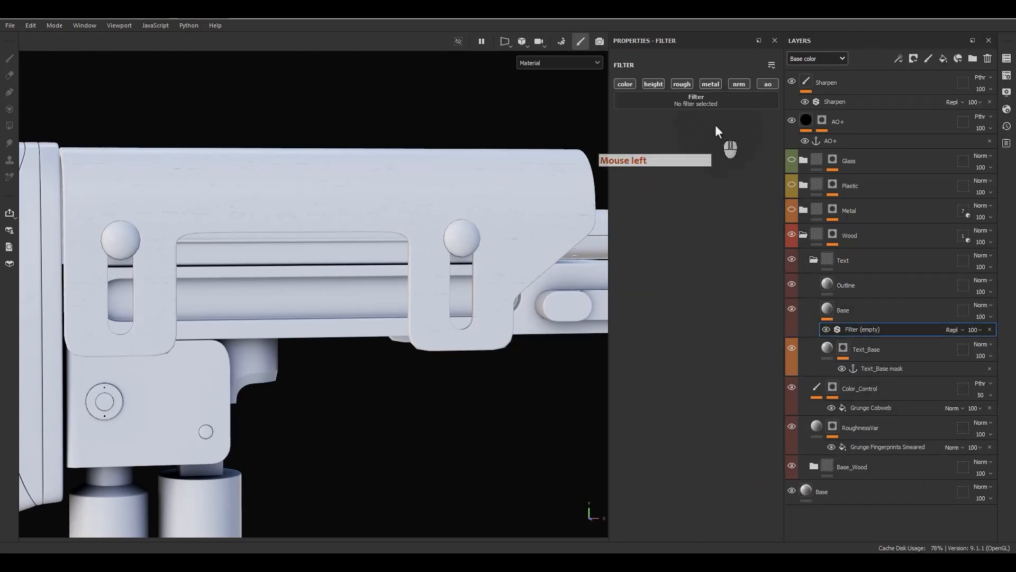
pyautogui.click(718, 103)
pyautogui.write('contr')
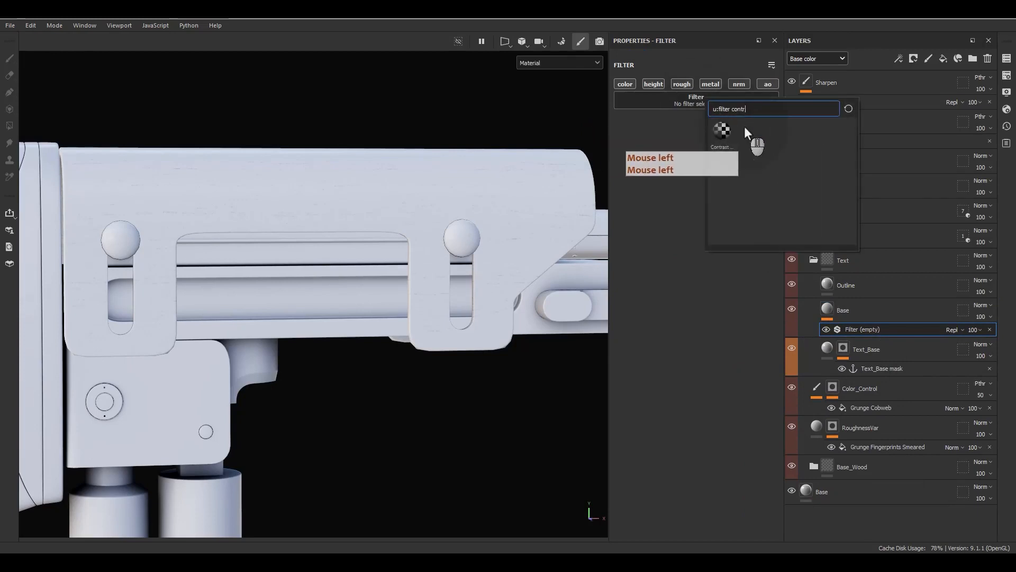
pyautogui.press('BackSpace')
pyautogui.press('BackSpace')
pyautogui.press('BackSpace')
pyautogui.press('BackSpace')
pyautogui.press('BackSpace')
pyautogui.write('hsl')
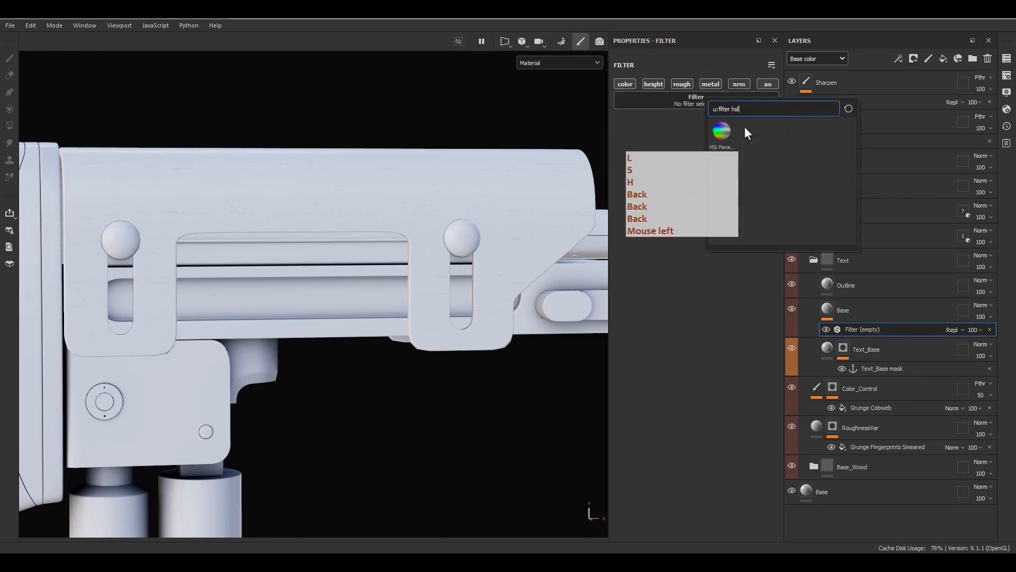
pyautogui.click(722, 131)
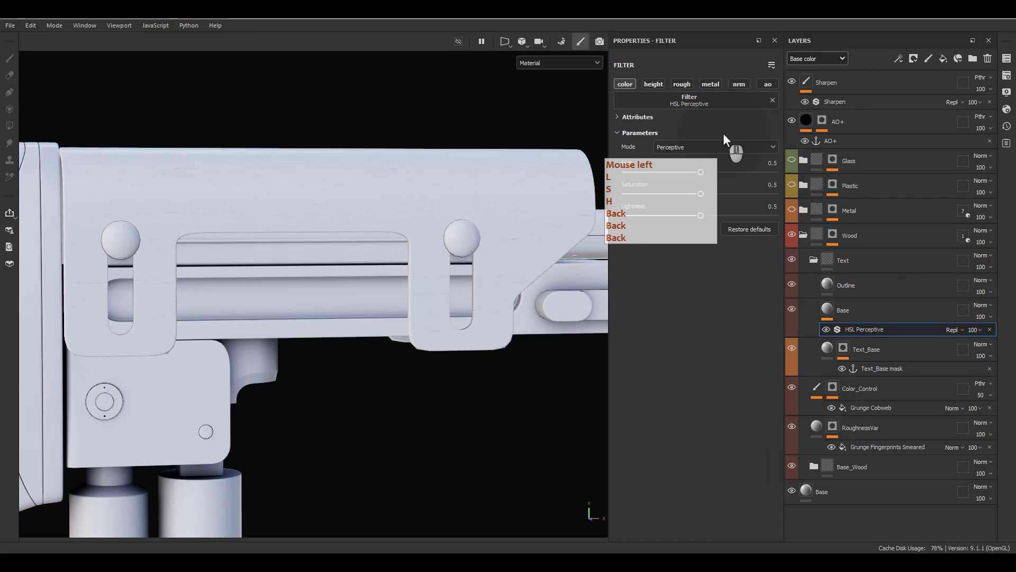
# Set the HSL Perceptive filter's lightness to 0.8
pyautogui.press('F9')
pyautogui.click(762, 207)
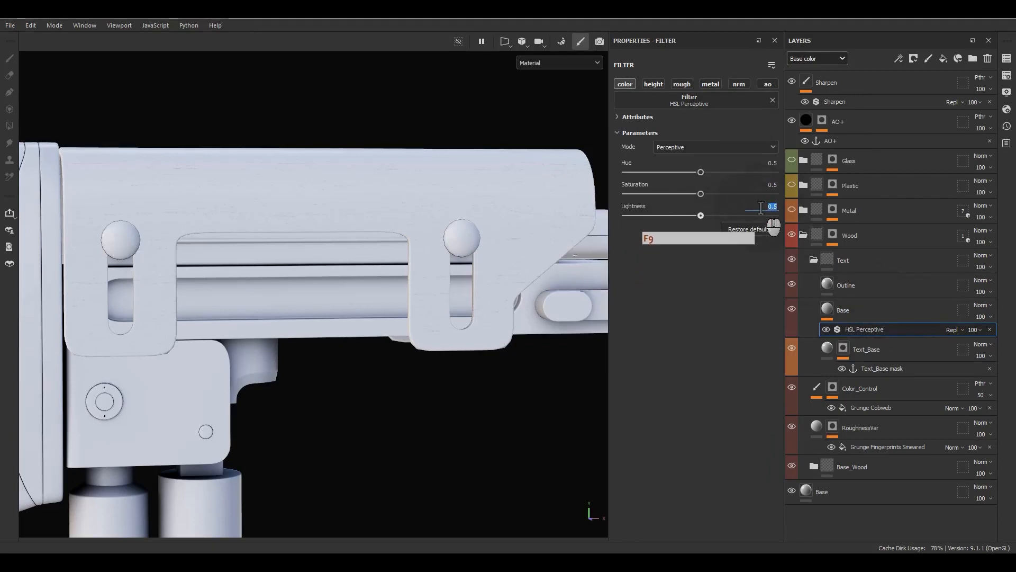
pyautogui.write('.8')
pyautogui.press('Return')
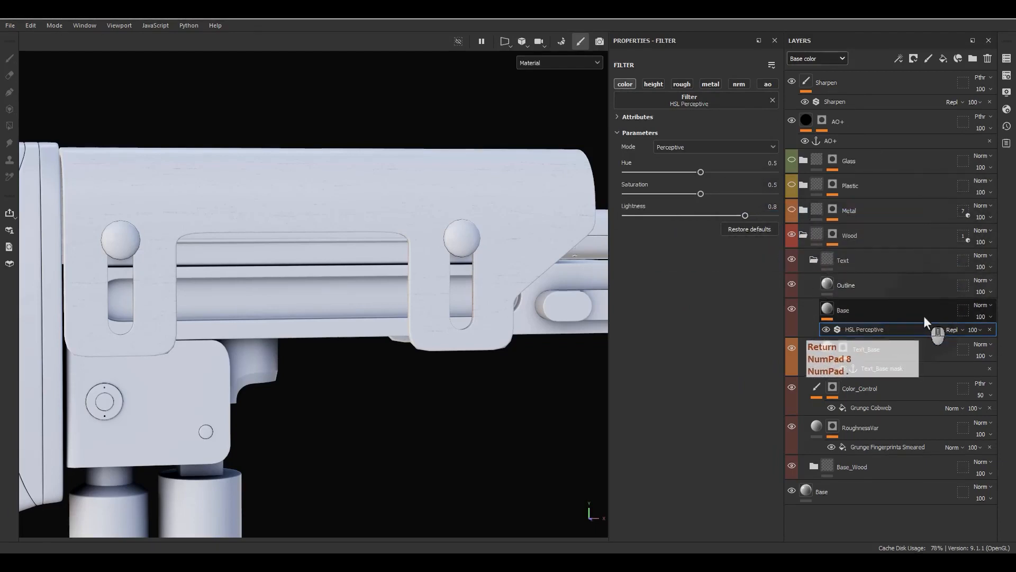
# Add a black mask with an anchor point to the Text folder's Base layer
pyautogui.click(907, 313)
pyautogui.rightClick(907, 313)
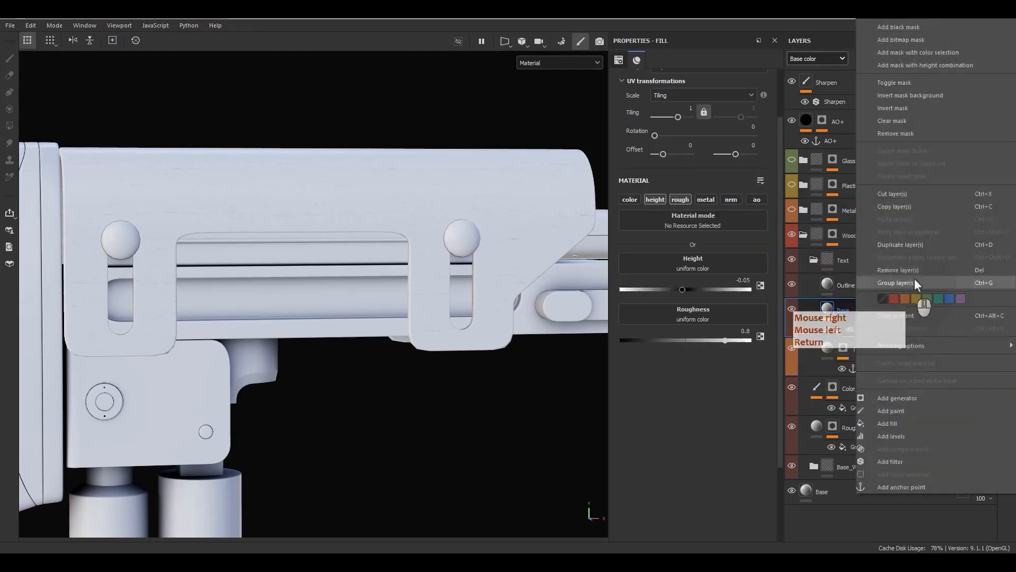
pyautogui.click(892, 24)
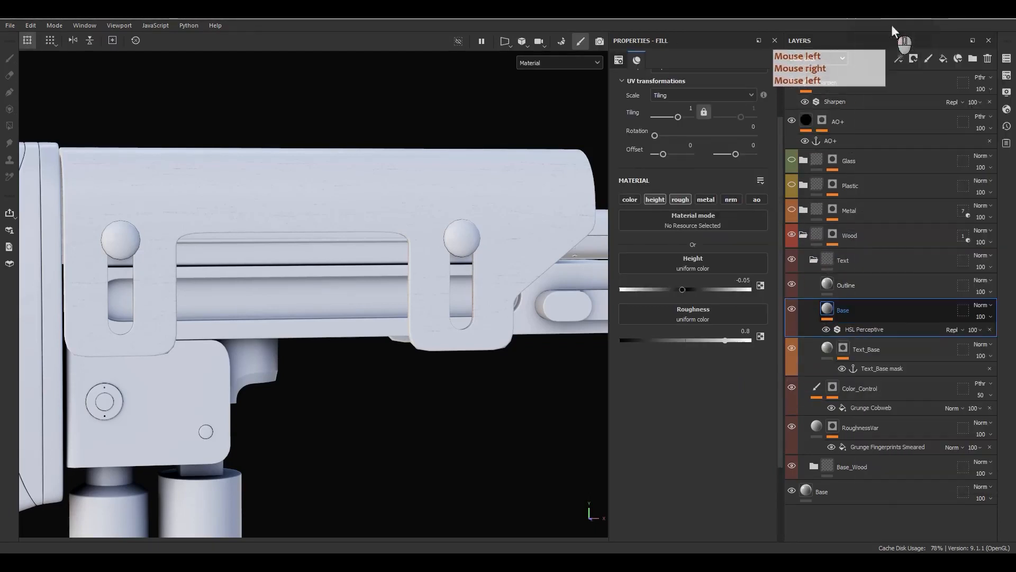
pyautogui.rightClick(850, 307)
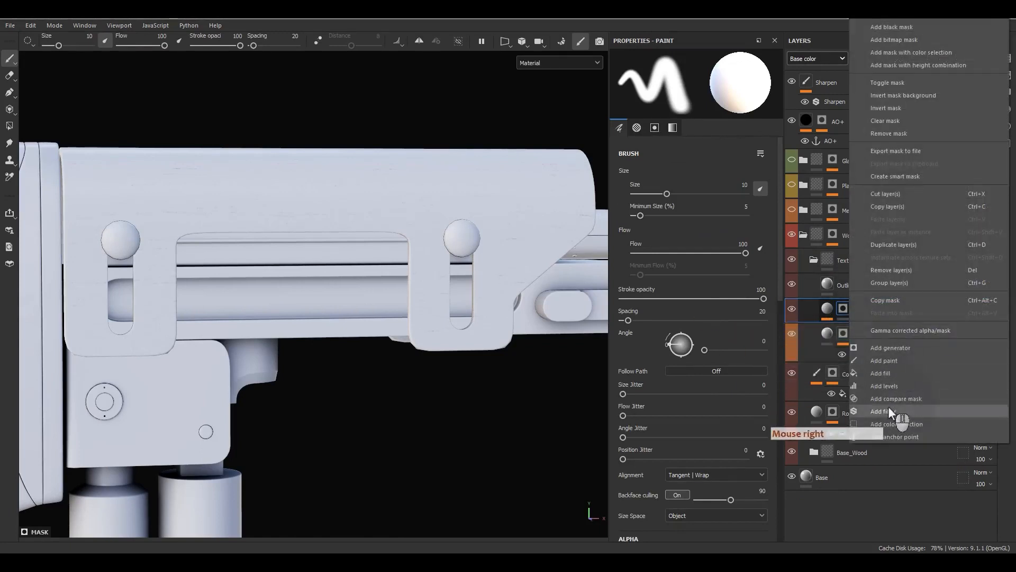
pyautogui.click(880, 434)
pyautogui.click(827, 310)
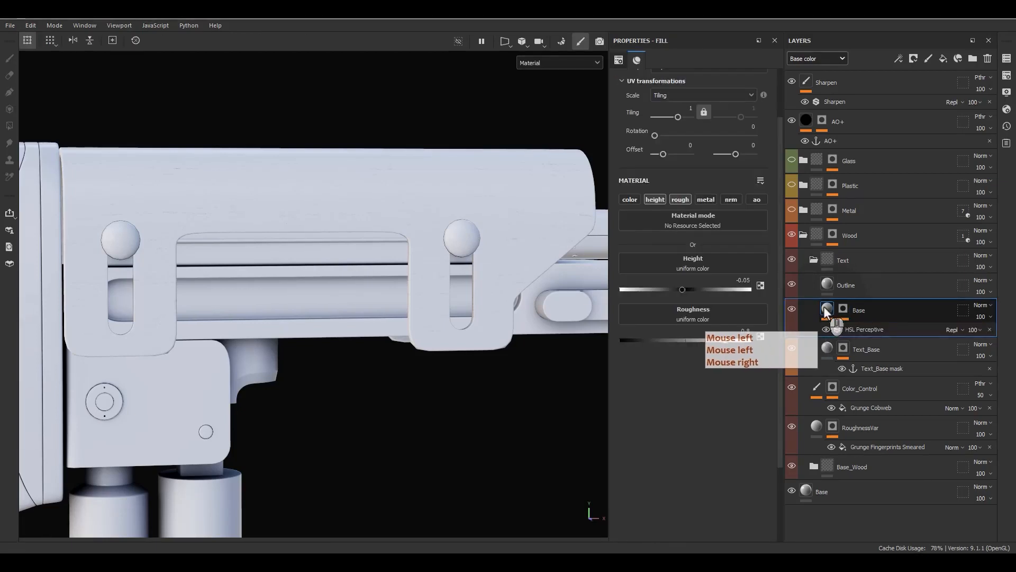
pyautogui.moveTo(825, 307)
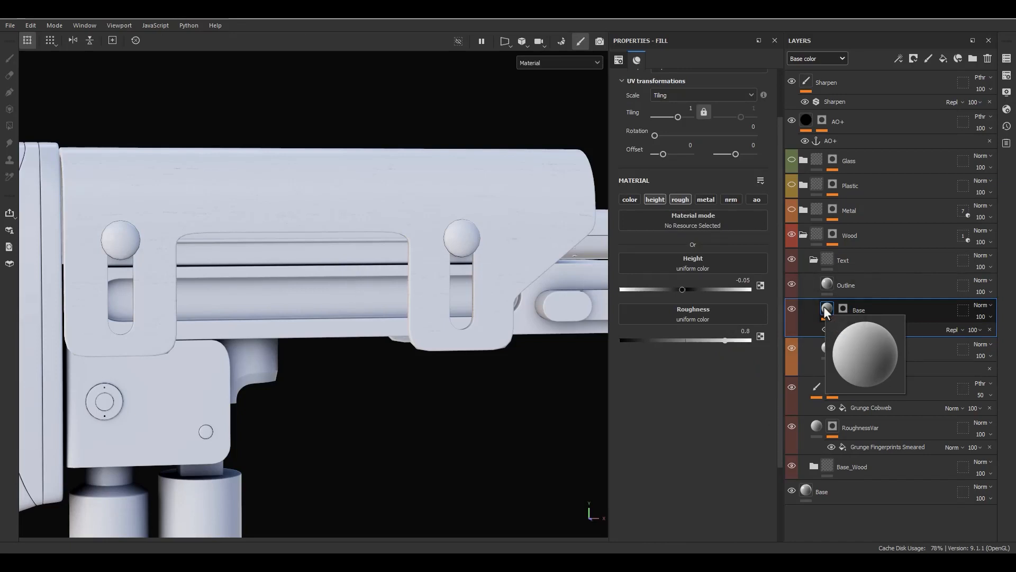
# Add a black mask to the Outline layer and a fill in it that uses the Base mask anchor point
pyautogui.rightClick(859, 288)
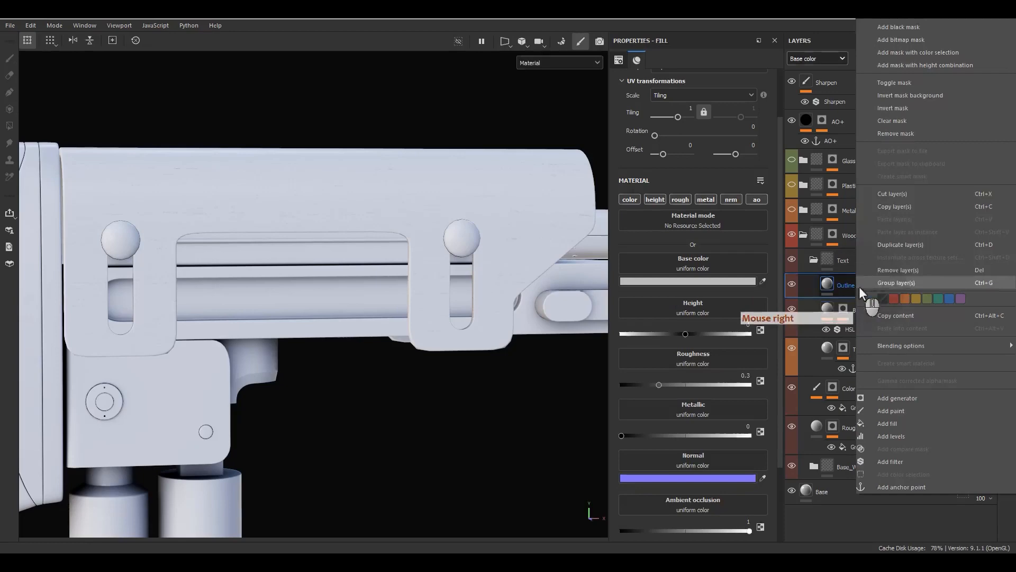
pyautogui.click(898, 26)
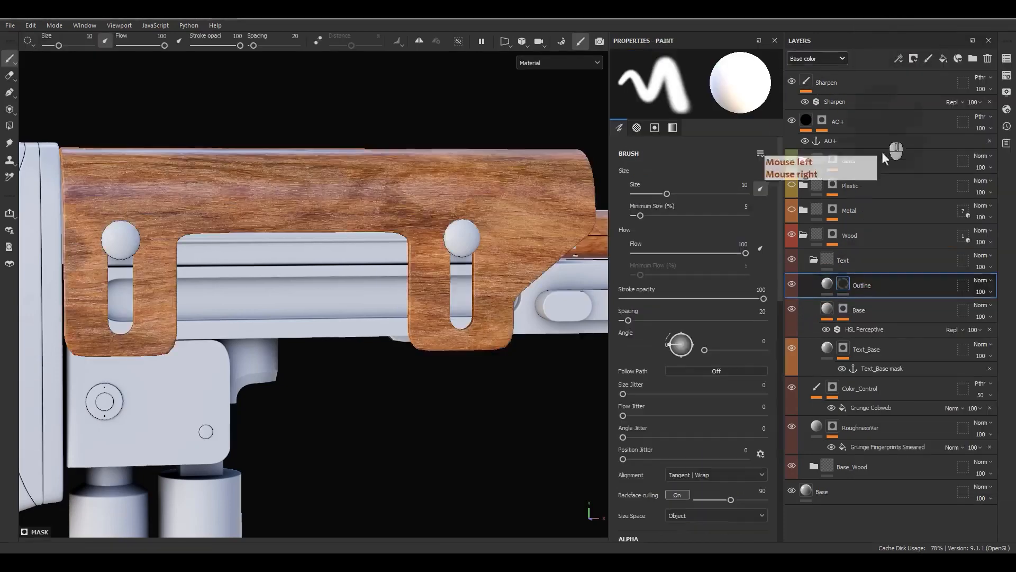
pyautogui.rightClick(852, 288)
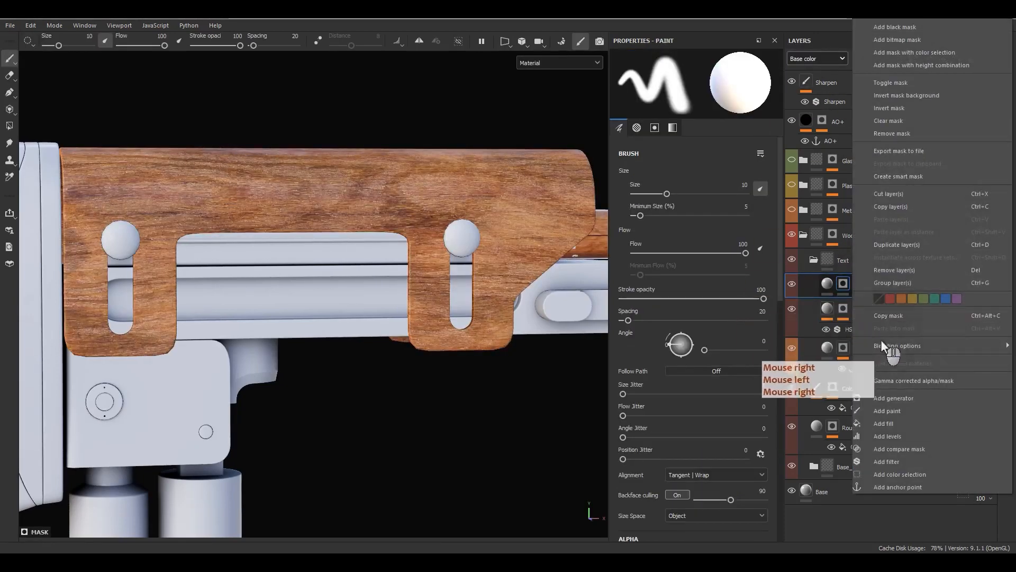
pyautogui.click(873, 424)
pyautogui.click(861, 304)
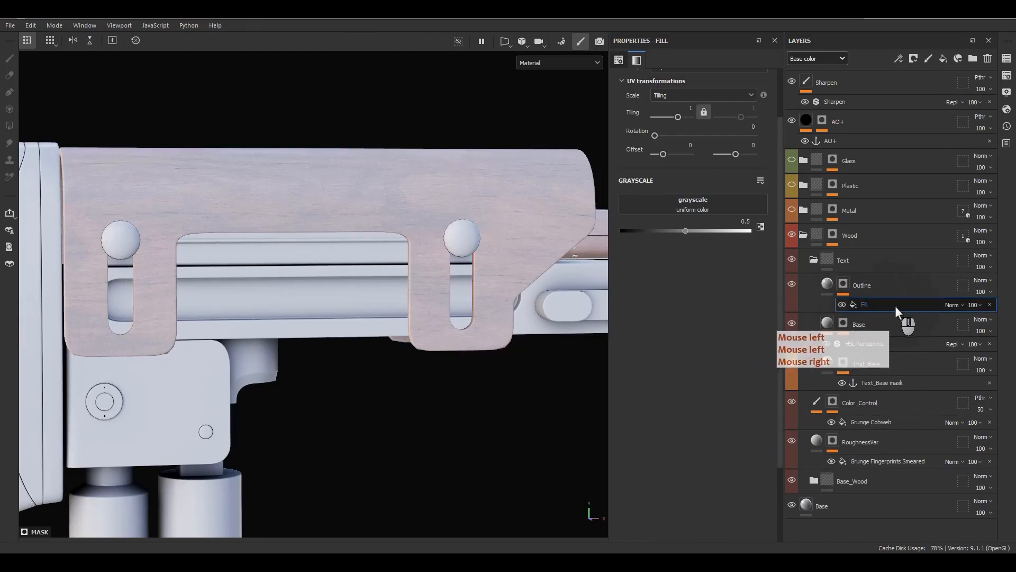
pyautogui.click(703, 201)
pyautogui.click(766, 205)
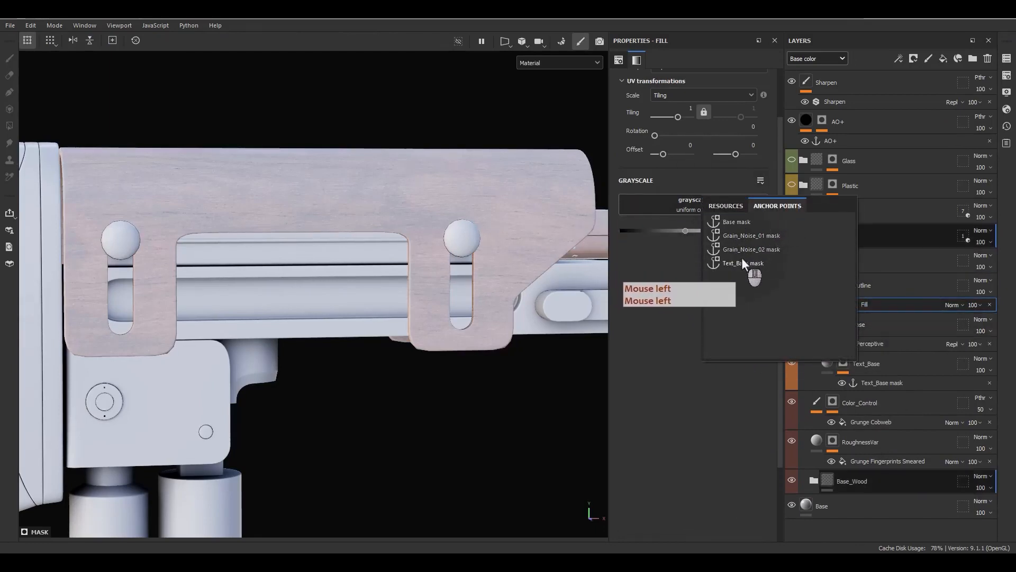
pyautogui.click(735, 223)
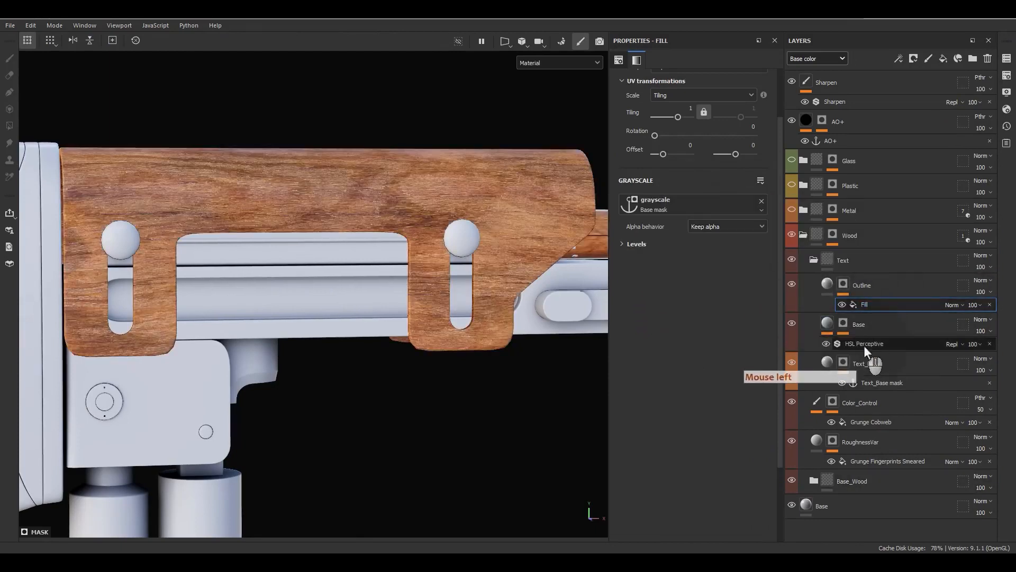
# Duplicate the fill in the Outline layer's mask and set the upper copy's blending mode to Subtract
pyautogui.keyDown('ctrl'); pyautogui.click(860, 302); pyautogui.keyUp('ctrl')
pyautogui.hotkey('ctrl', 'd')
pyautogui.click(953, 305)
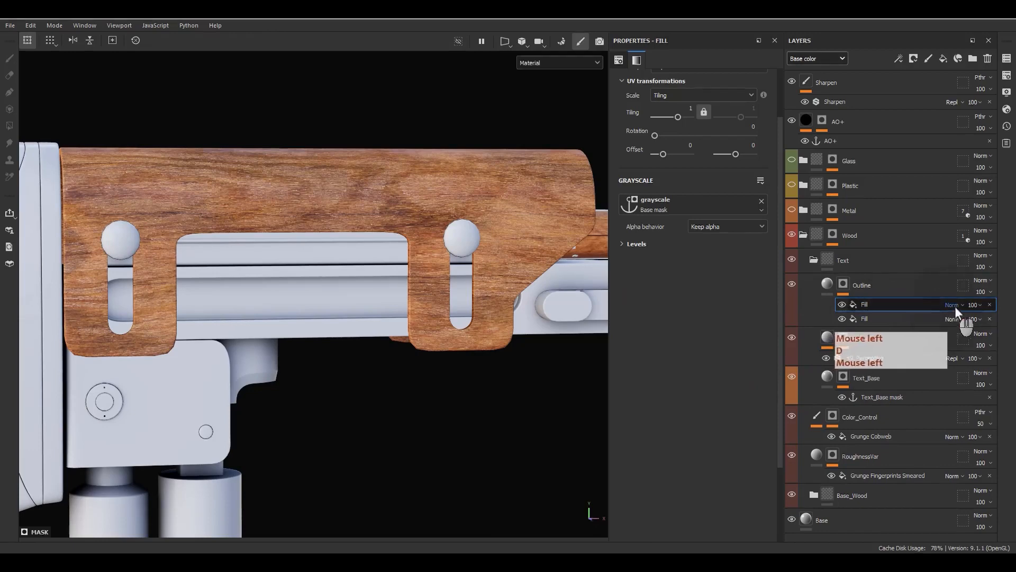
# Add a Blur filter between the two fills in the Outline layer's mask
pyautogui.click(866, 313)
pyautogui.rightClick(866, 313)
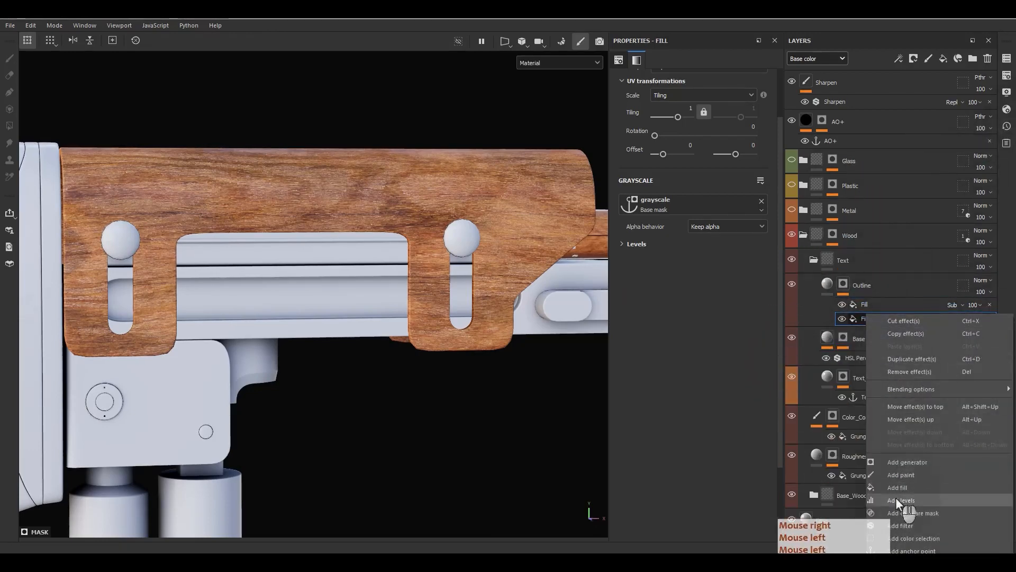
pyautogui.click(891, 527)
pyautogui.click(723, 89)
pyautogui.moveTo(769, 106); pyautogui.dragTo(748, 103)
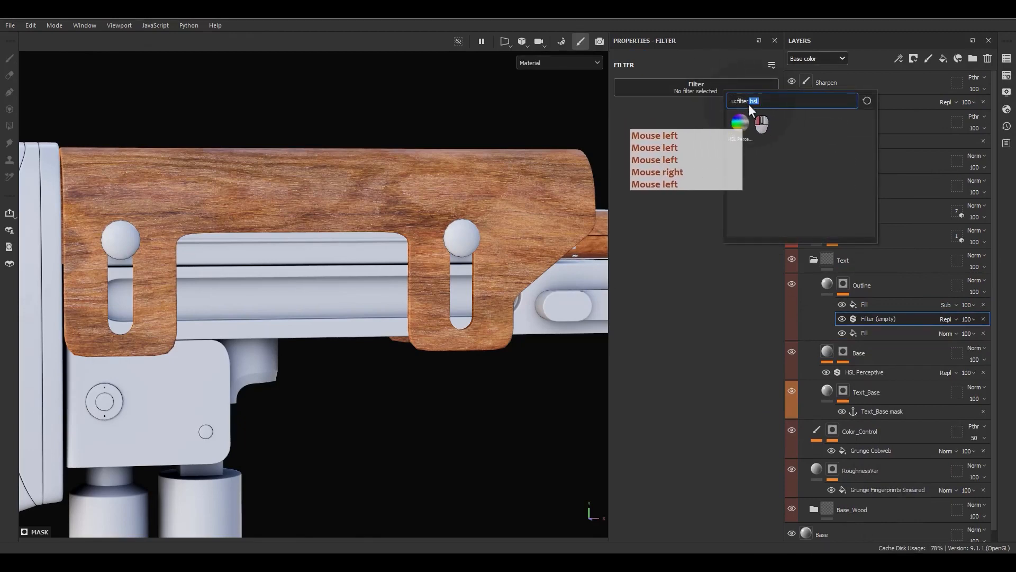
pyautogui.write('blu')
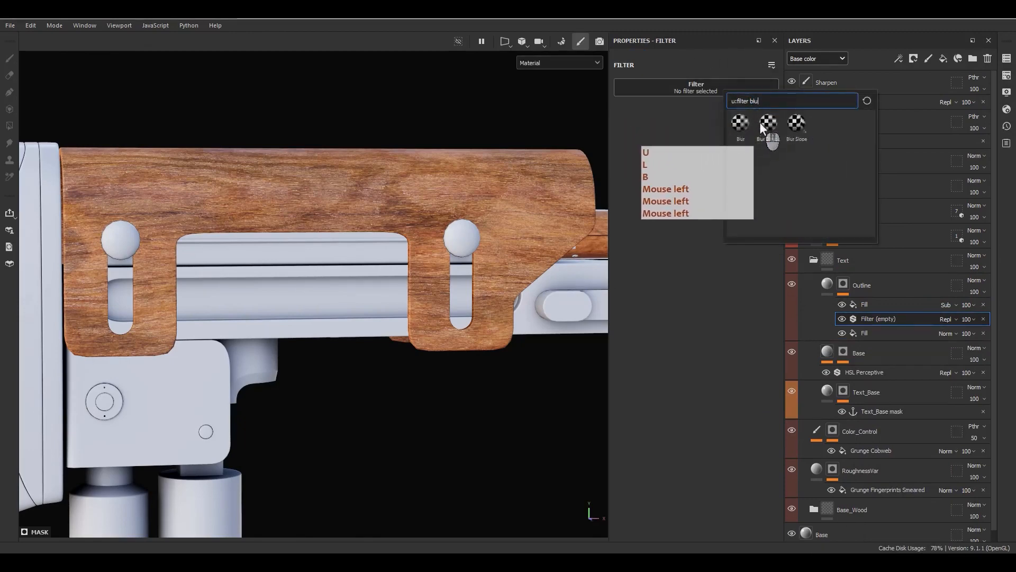
pyautogui.click(748, 128)
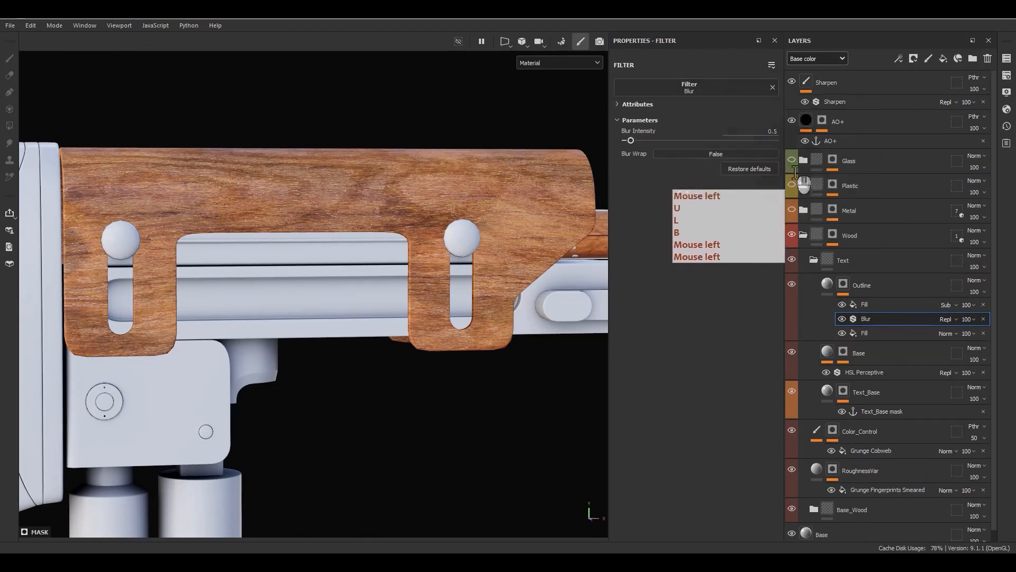
# Limit the Outline layer to the height and roughness channels, with height 0.05 and roughness 0.5
pyautogui.click(827, 289)
pyautogui.click(819, 286)
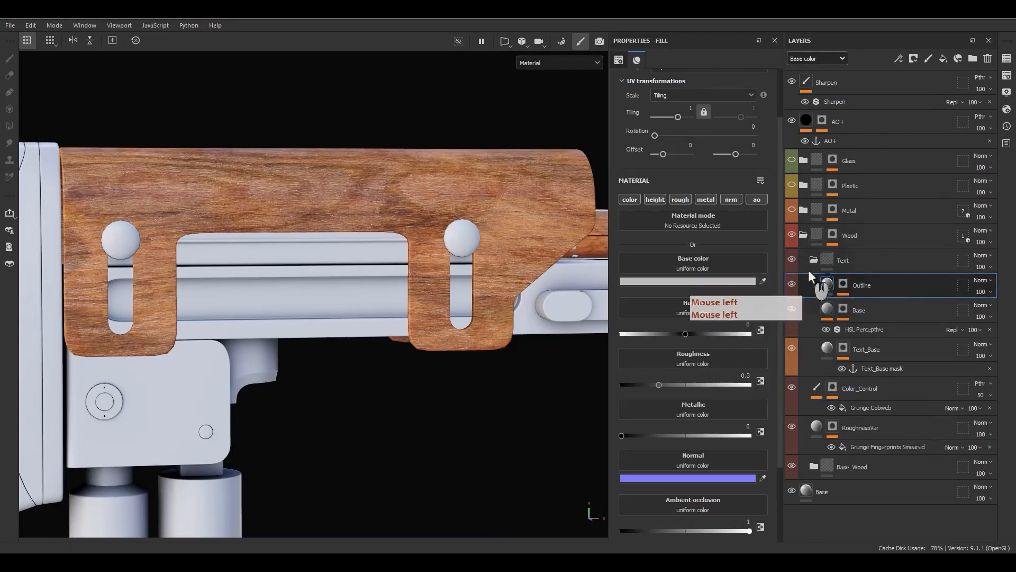
pyautogui.click(845, 260)
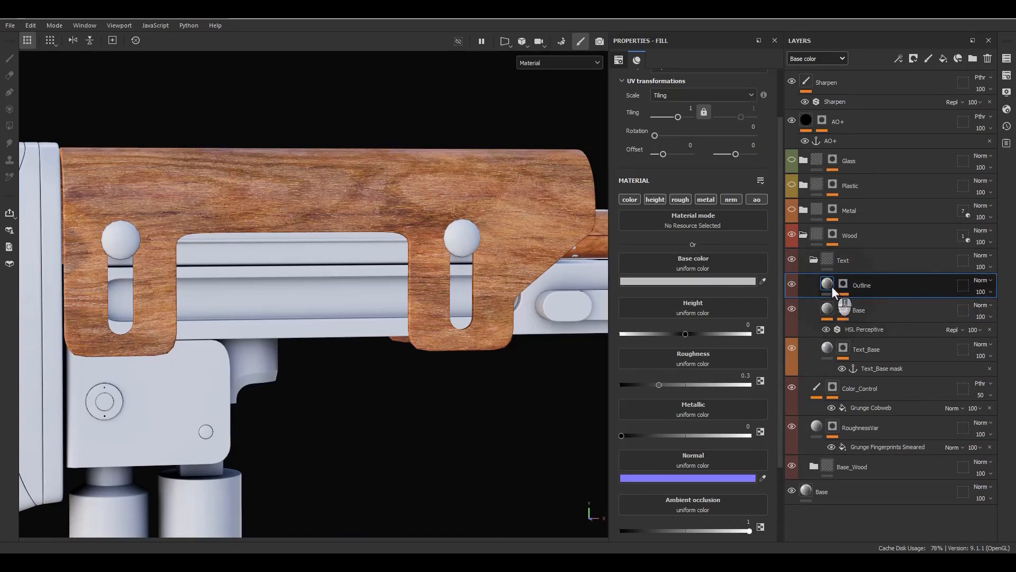
pyautogui.moveTo(826, 289)
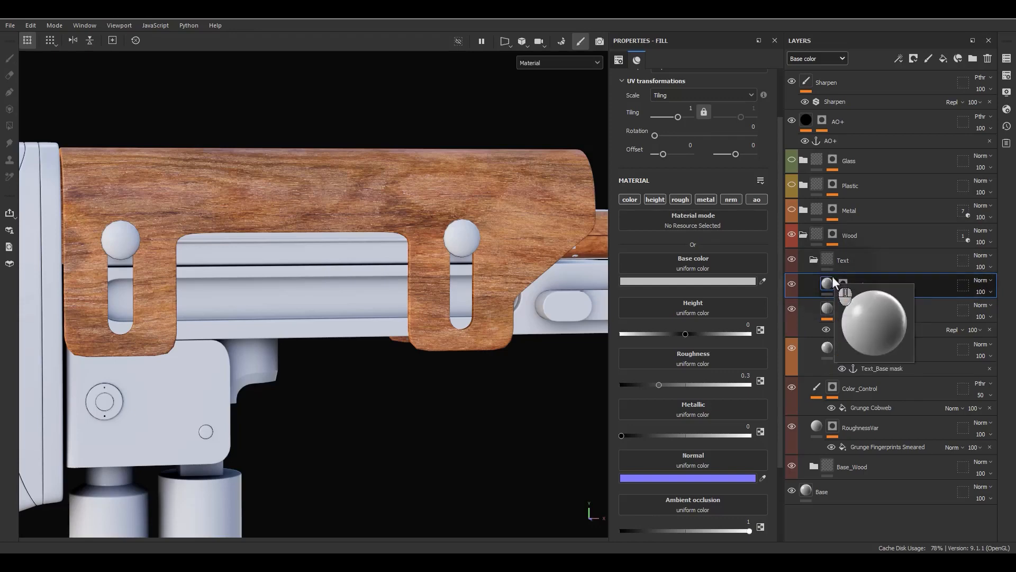
pyautogui.press('F9')
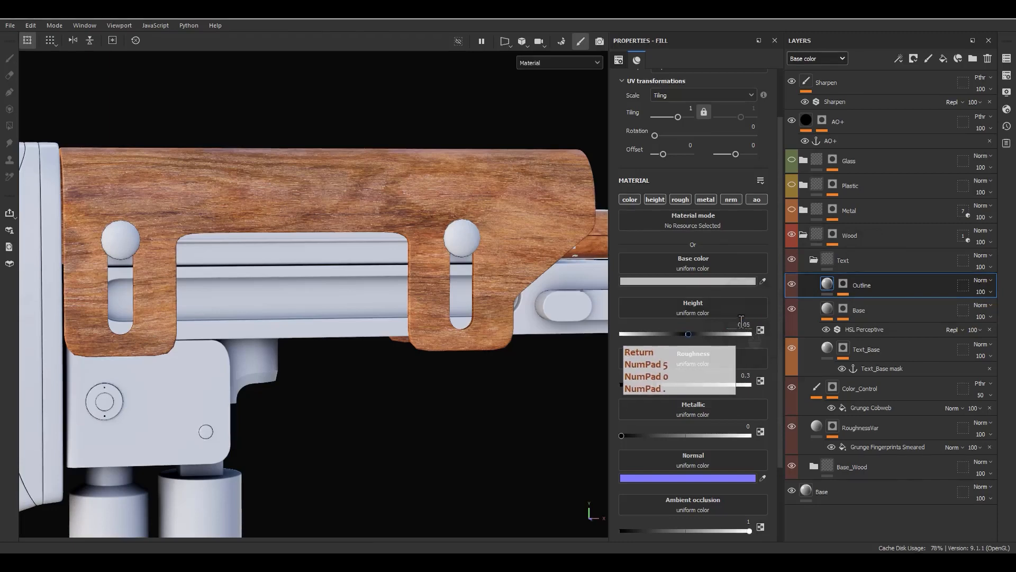
pyautogui.press('alt')
pyautogui.keyDown('alt'); pyautogui.click(661, 200); pyautogui.keyUp('alt')
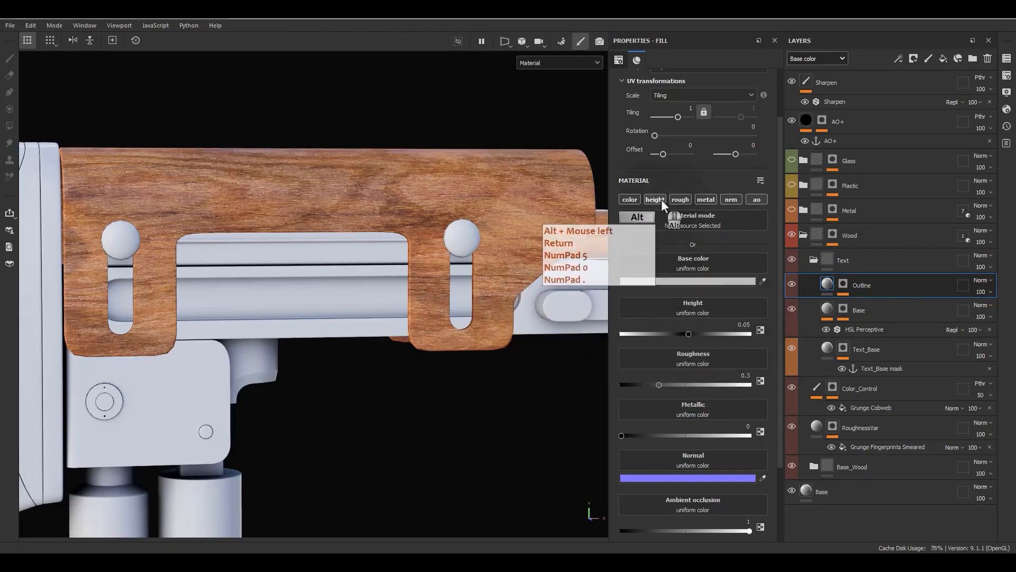
pyautogui.click(682, 200)
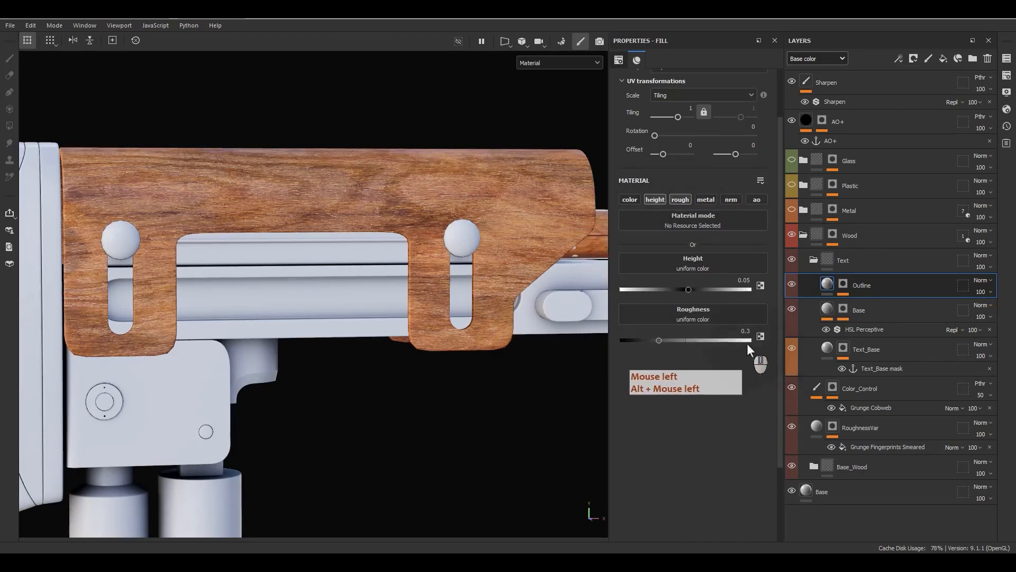
pyautogui.click(734, 330)
pyautogui.write('.5')
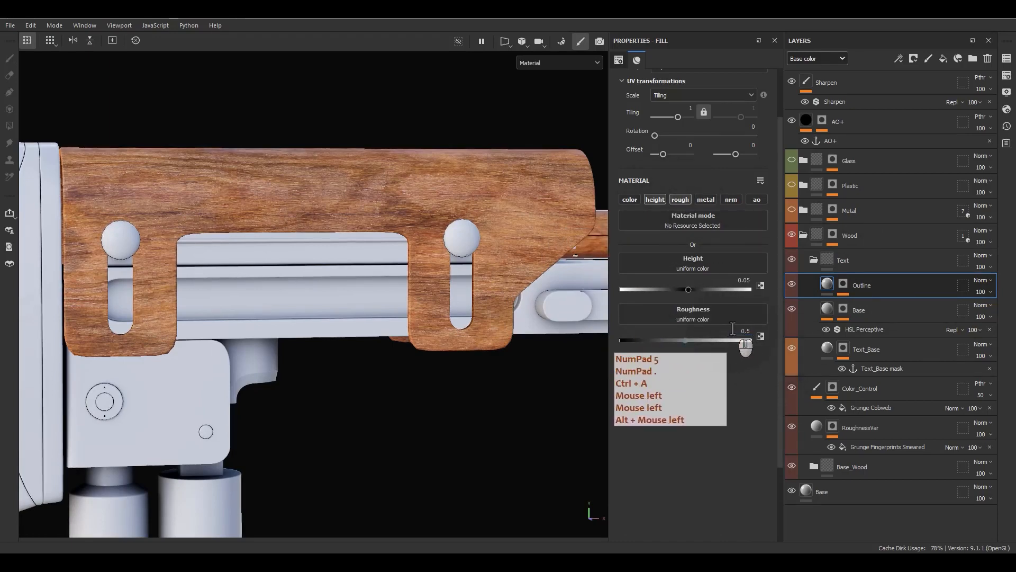
# Enable the Outline layer's color channel and set its base color to white (FFFFFF)
pyautogui.click(630, 200)
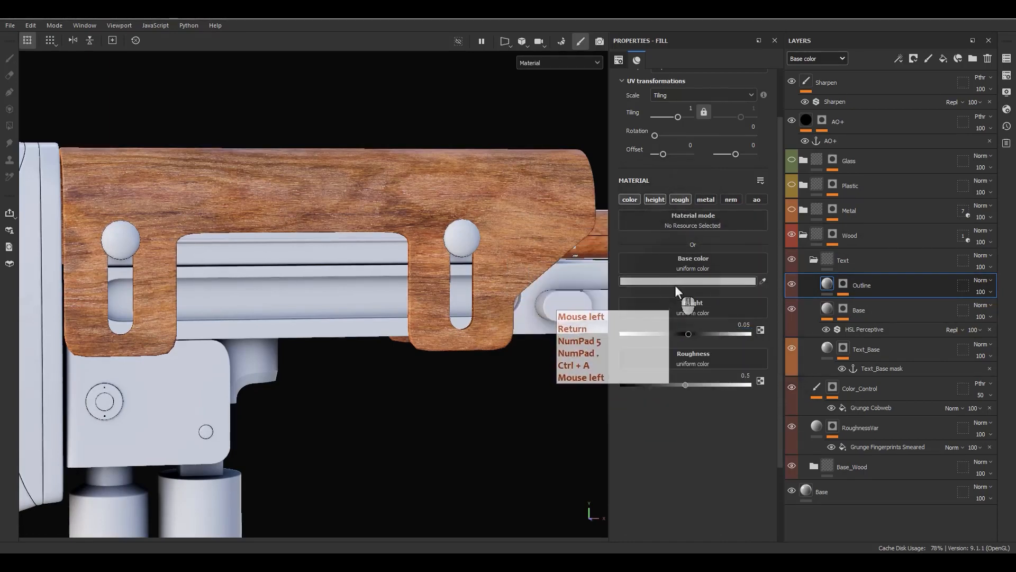
pyautogui.click(675, 281)
pyautogui.click(734, 389)
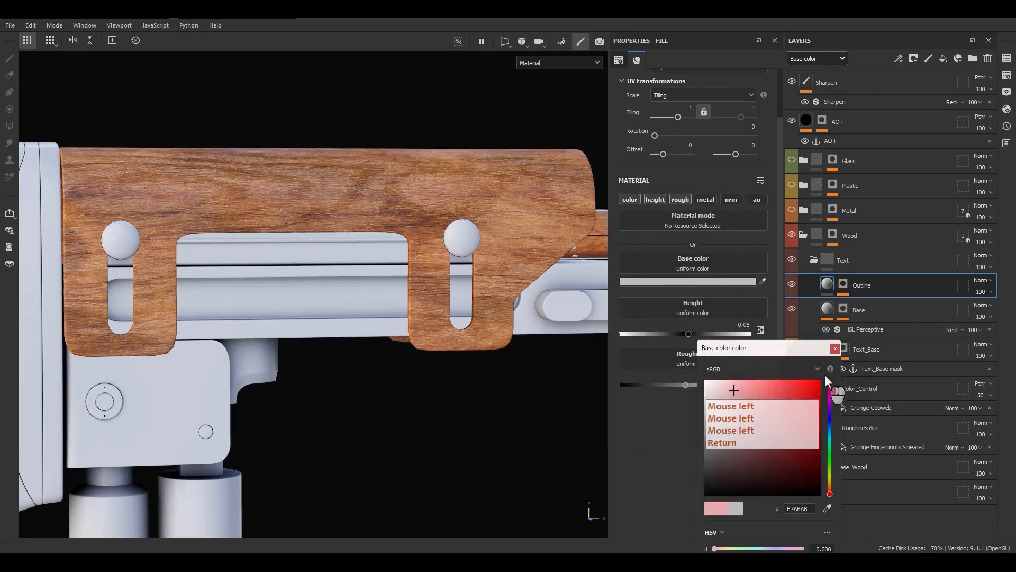
pyautogui.click(708, 384)
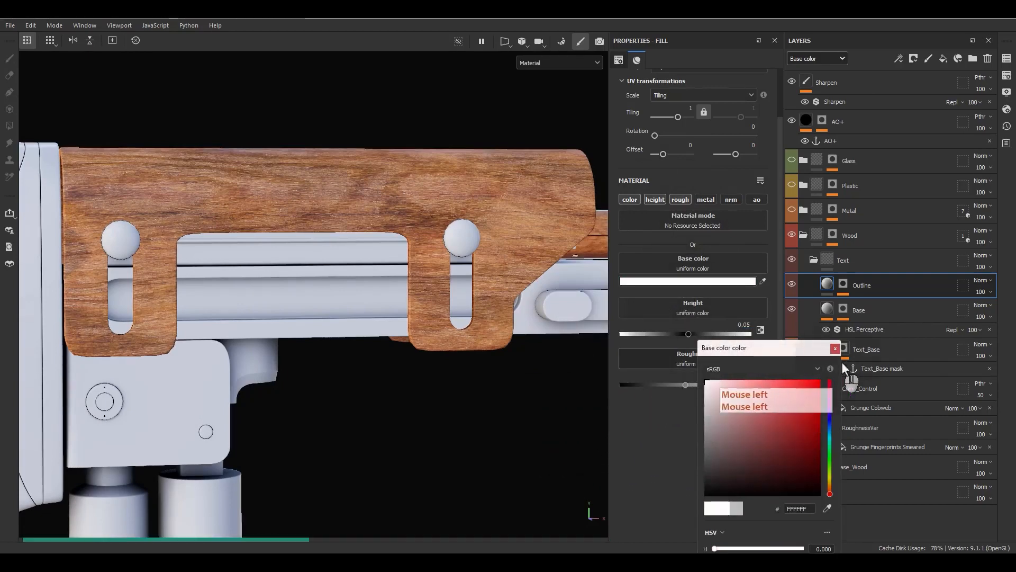
# Set the Outline layer's base color blending mode to Soft light
pyautogui.click(835, 348)
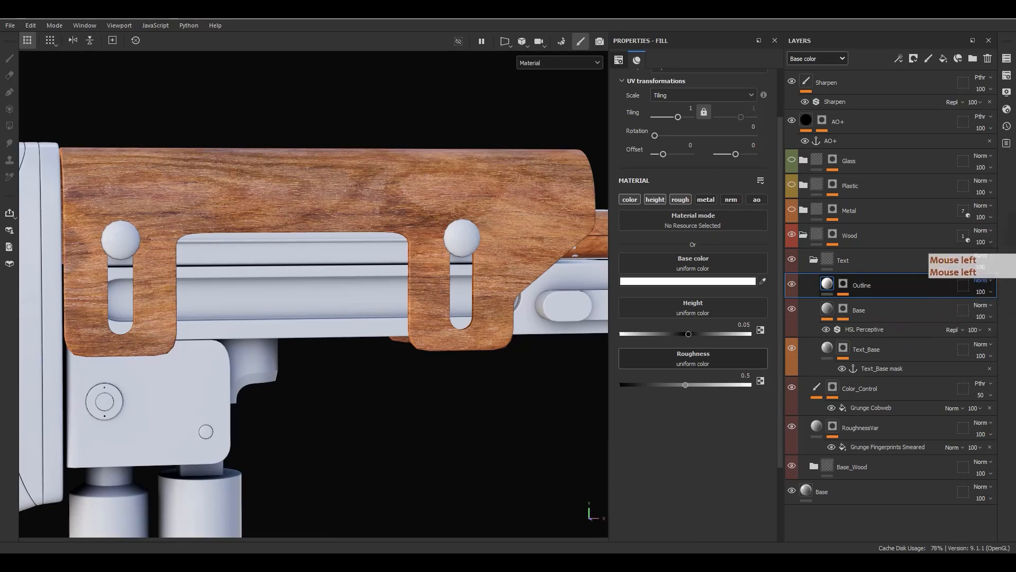
pyautogui.click(1015, 208)
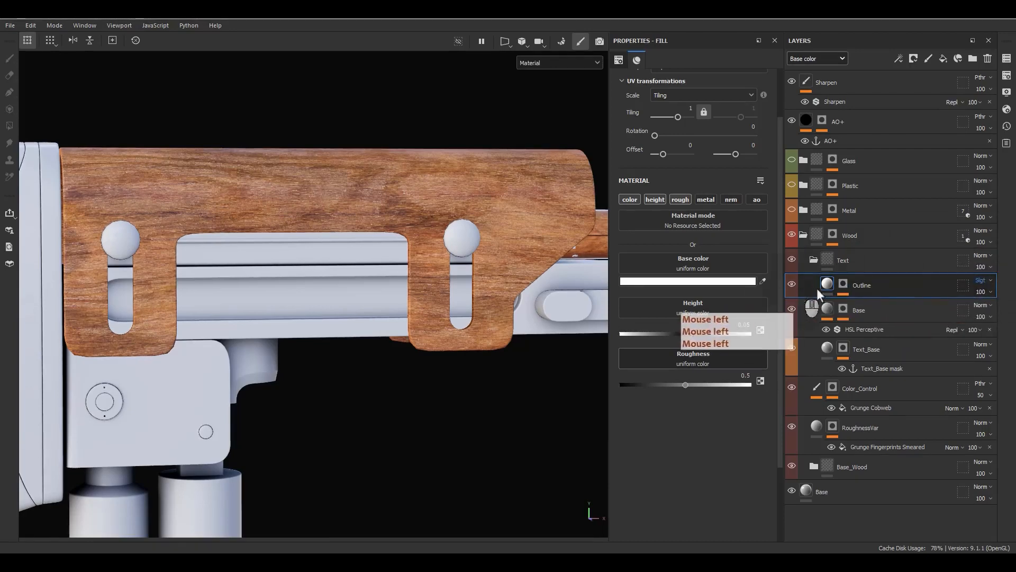
pyautogui.click(814, 260)
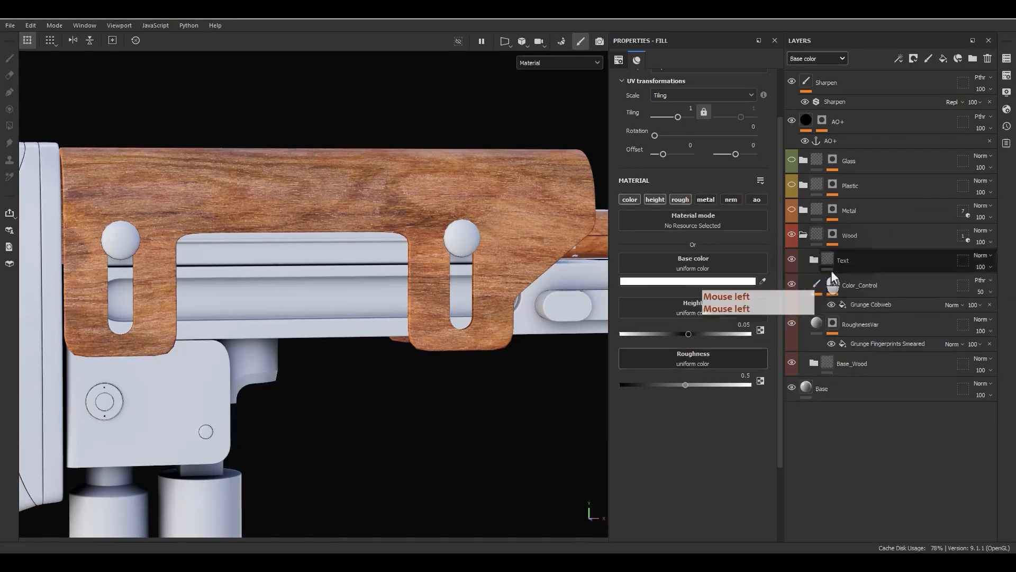
pyautogui.click(813, 260)
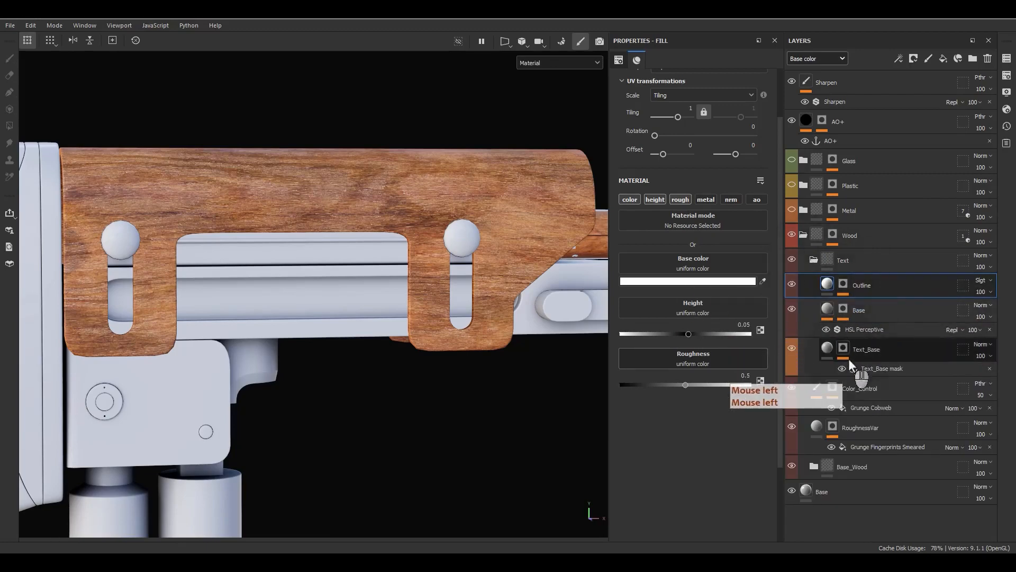
# Add a paint effect below the anchor point in the Text_Base mask and reduce the brush size to 1.31
pyautogui.click(863, 368)
pyautogui.rightClick(866, 368)
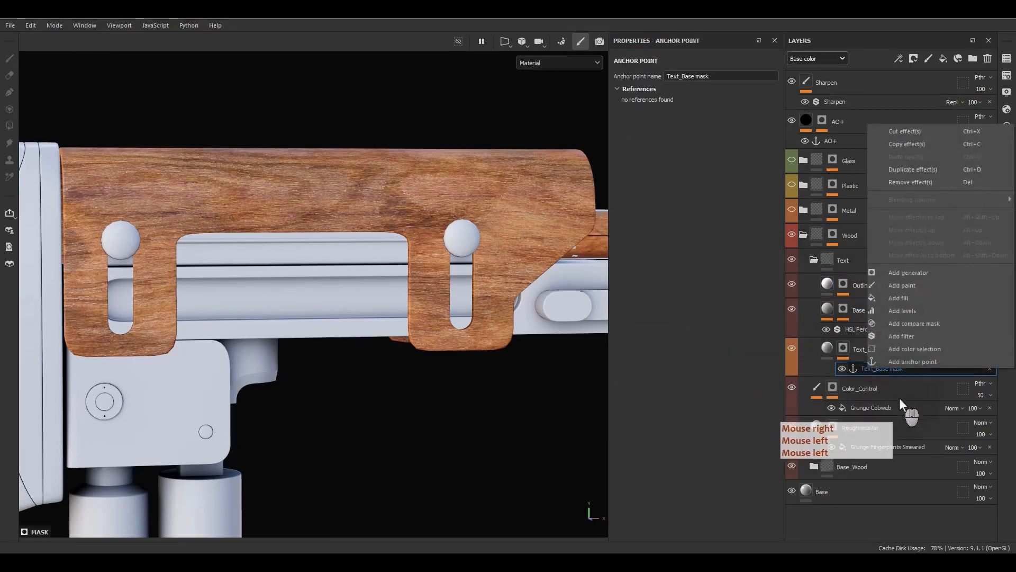
pyautogui.click(900, 286)
pyautogui.moveTo(867, 371); pyautogui.dragTo(875, 389)
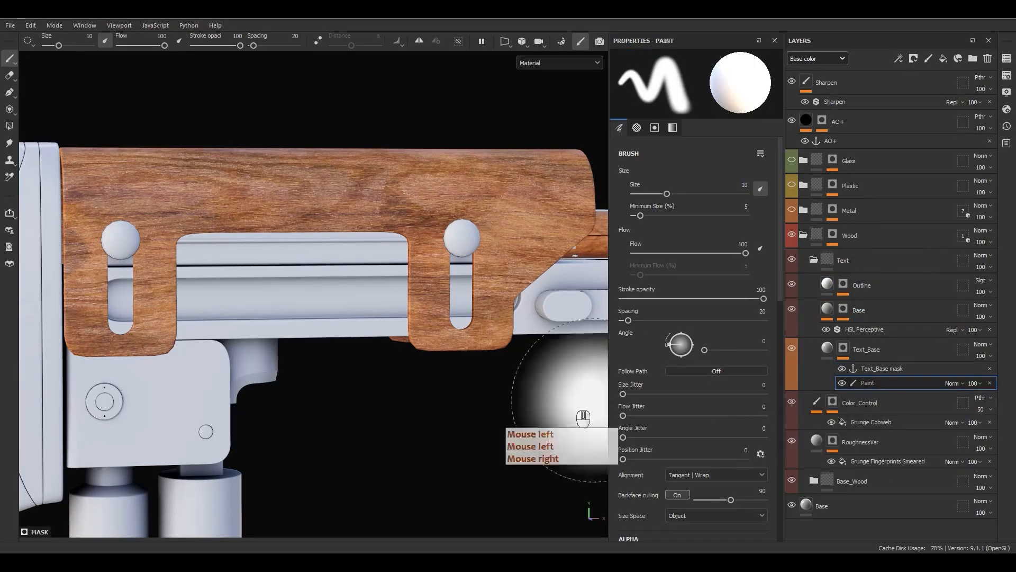
pyautogui.moveTo(499, 226)
pyautogui.keyDown('ctrl'); pyautogui.mouseDown(button='right')
pyautogui.moveTo(448, 253)
pyautogui.moveTo(405, 244)
pyautogui.mouseUp(button='right'); pyautogui.keyUp('ctrl')
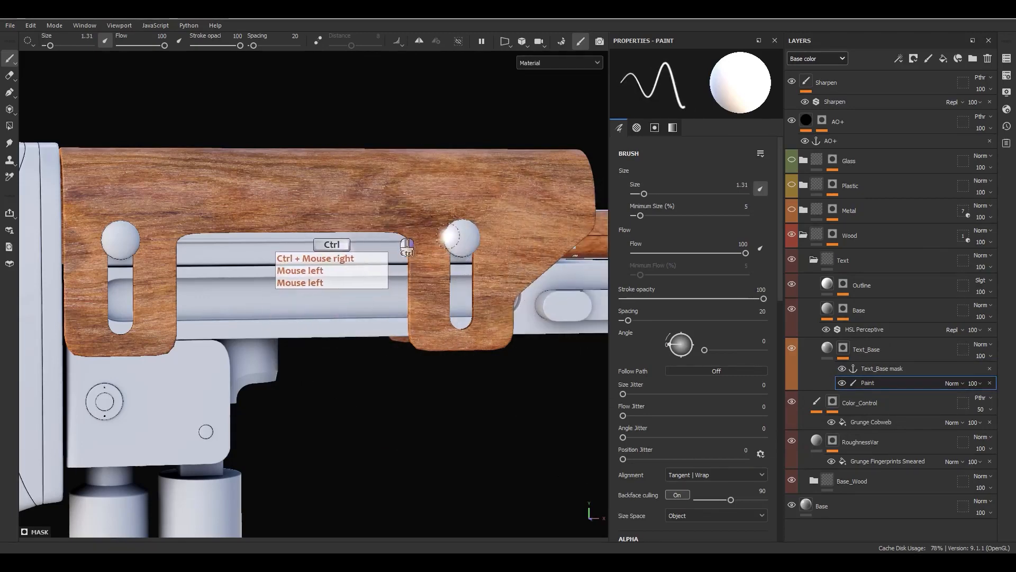
# Move the paint effect below the anchor point in the Base layer's mask and paint a test band along the wooden handguard
pyautogui.click(846, 310)
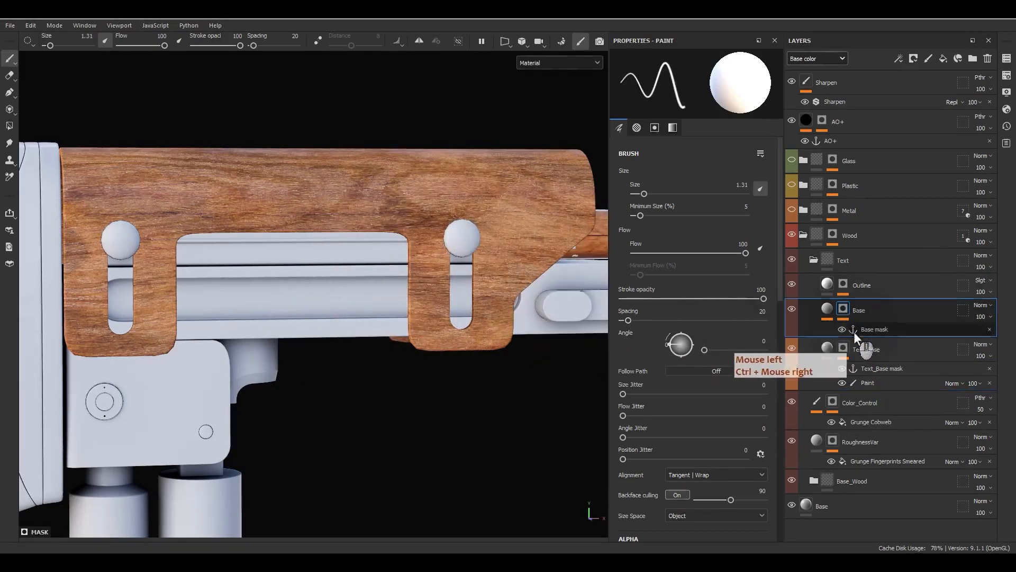
pyautogui.moveTo(866, 385)
pyautogui.mouseDown()
pyautogui.moveTo(874, 335)
pyautogui.moveTo(866, 332)
pyautogui.moveTo(874, 339)
pyautogui.mouseUp()
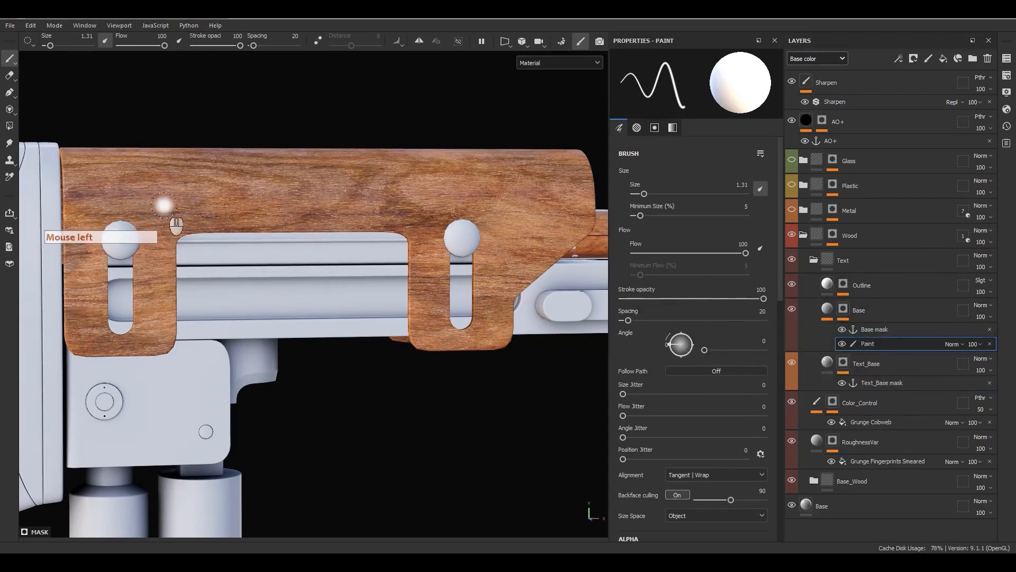
pyautogui.moveTo(171, 205); pyautogui.dragTo(392, 200)
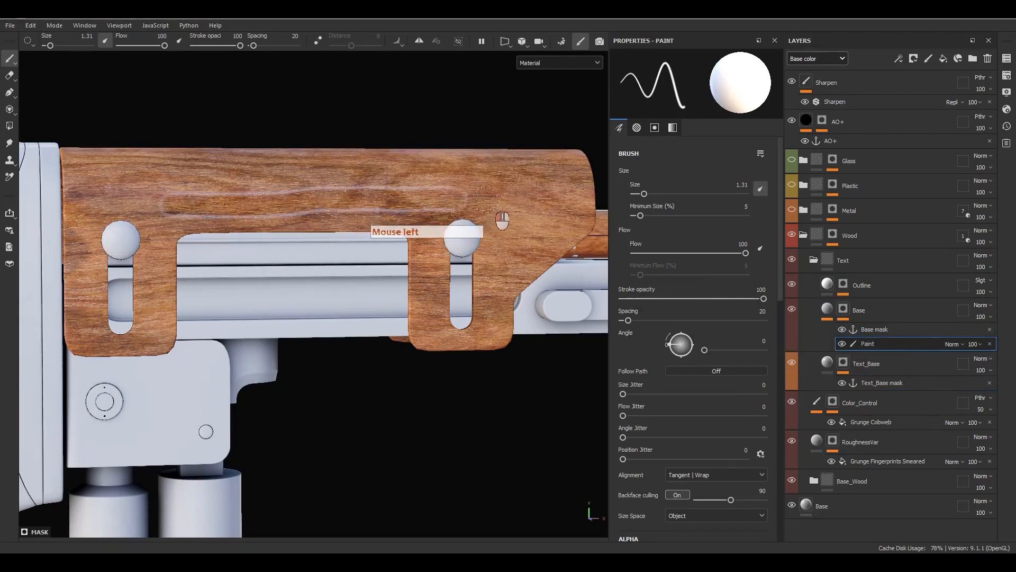
pyautogui.moveTo(490, 200); pyautogui.dragTo(494, 200)
pyautogui.scroll(2, 307, 198)
pyautogui.moveTo(307, 197)
pyautogui.keyDown('alt'); pyautogui.mouseDown()
pyautogui.moveTo(472, 239)
pyautogui.moveTo(334, 214)
pyautogui.mouseUp(); pyautogui.keyUp('alt')
pyautogui.keyDown('alt'); pyautogui.moveTo(332, 211); pyautogui.dragTo(343, 247, button='middle'); pyautogui.keyUp('alt')
pyautogui.keyDown('alt'); pyautogui.moveTo(343, 247); pyautogui.dragTo(307, 251); pyautogui.keyUp('alt')
pyautogui.moveTo(829, 310)
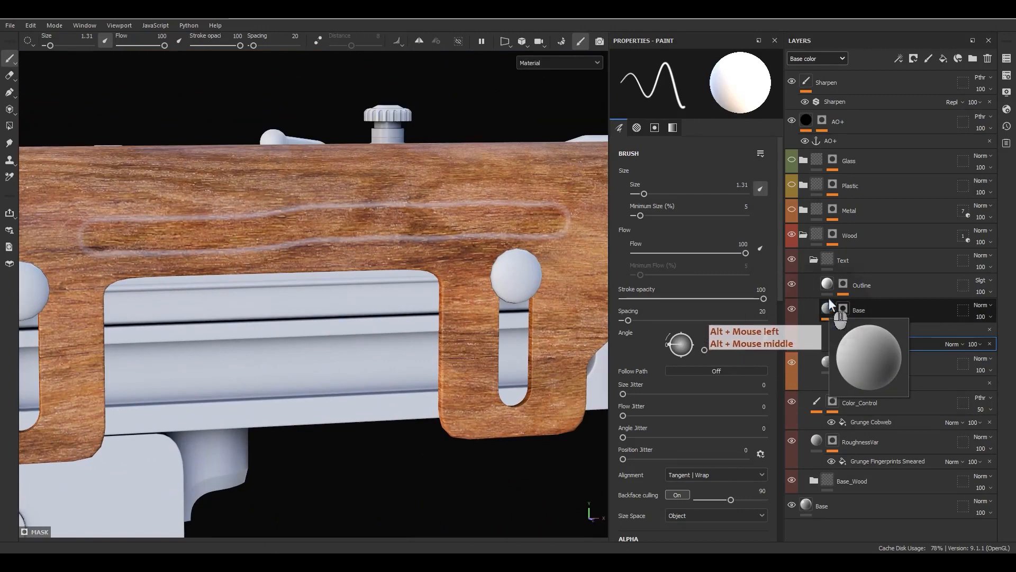
# Set the Text folder's base color blending mode to Passthrough
pyautogui.click(980, 257)
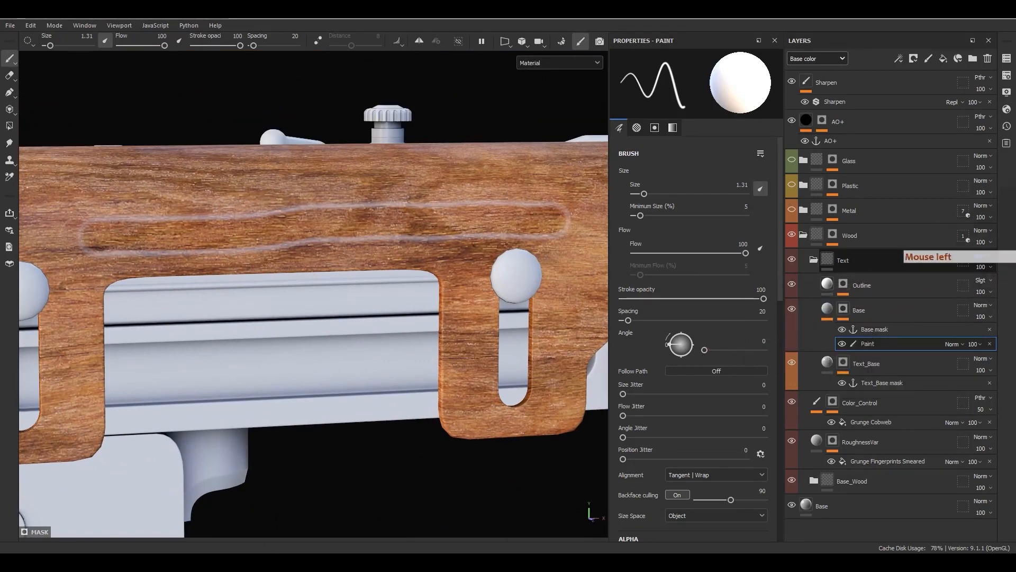
pyautogui.click(1008, 29)
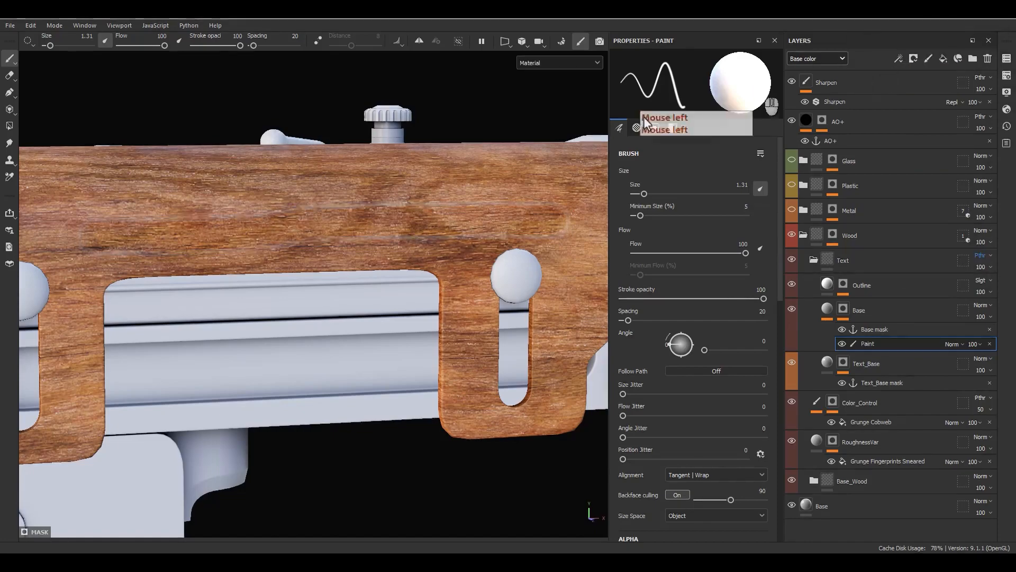
pyautogui.keyDown('alt'); pyautogui.moveTo(417, 294); pyautogui.dragTo(403, 254); pyautogui.keyUp('alt')
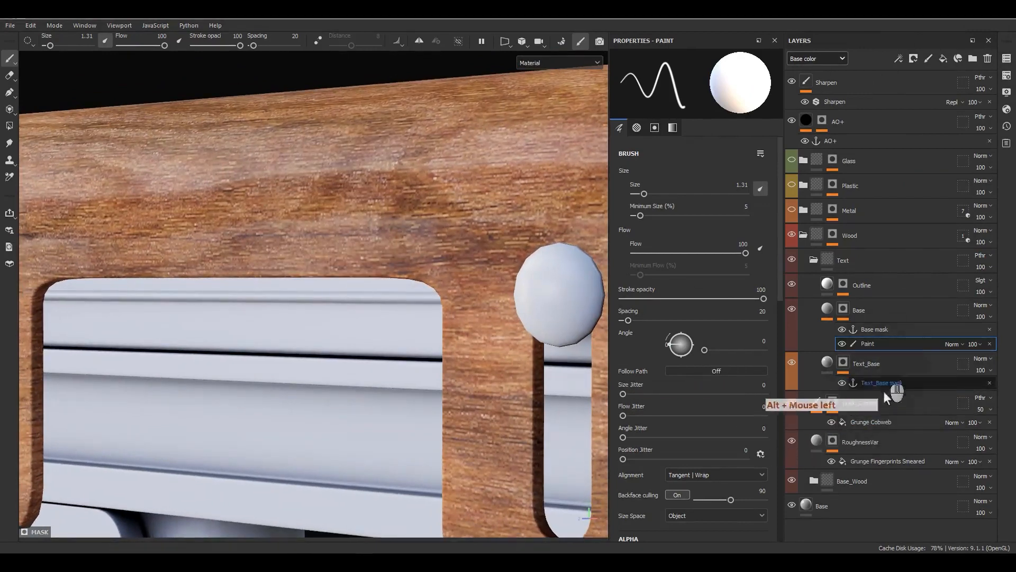
# Try a lightness of 0.982 in the Base layer's HSL Perceptive filter and undo the change
pyautogui.click(830, 312)
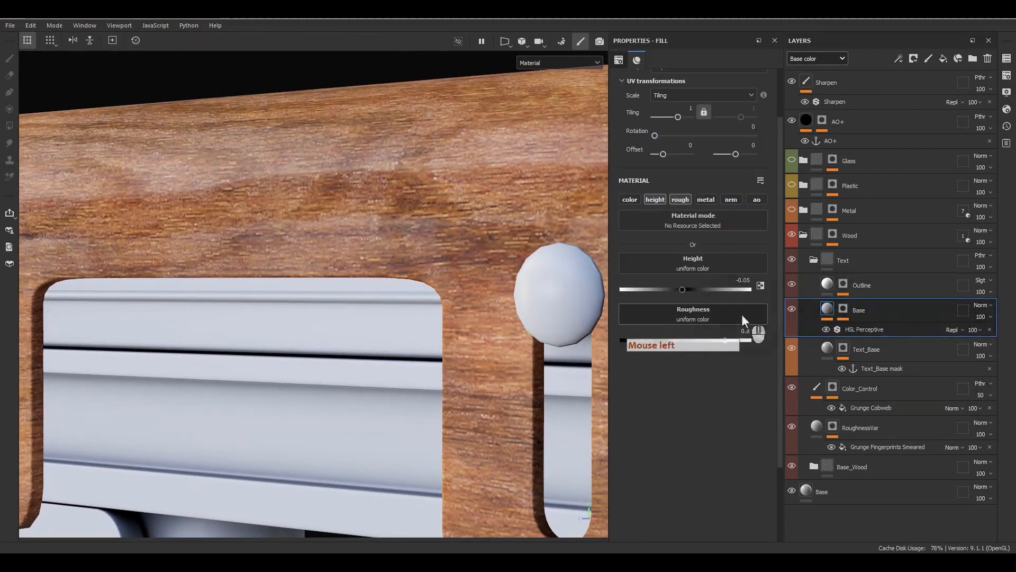
pyautogui.click(851, 327)
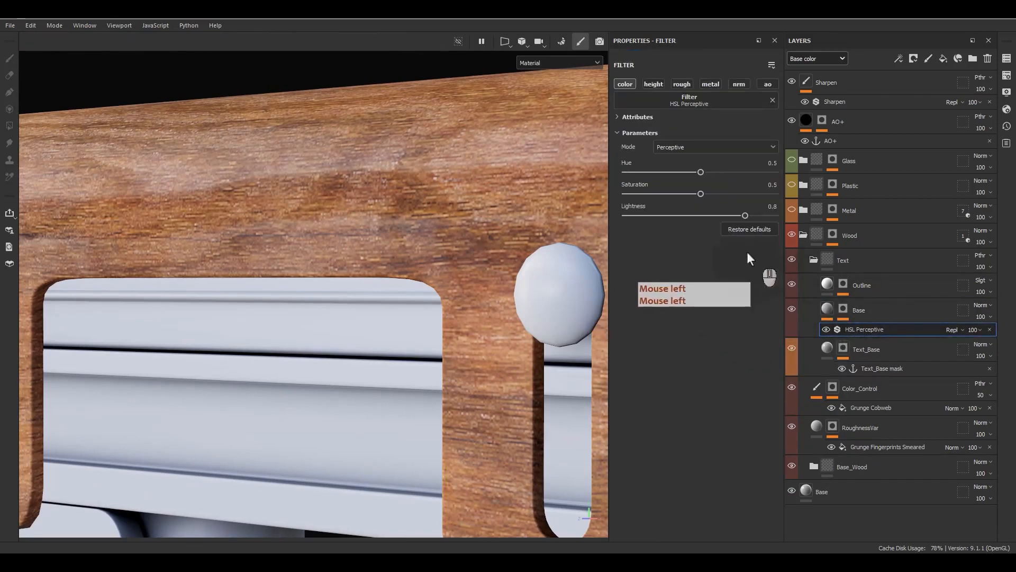
pyautogui.moveTo(744, 216); pyautogui.dragTo(773, 219)
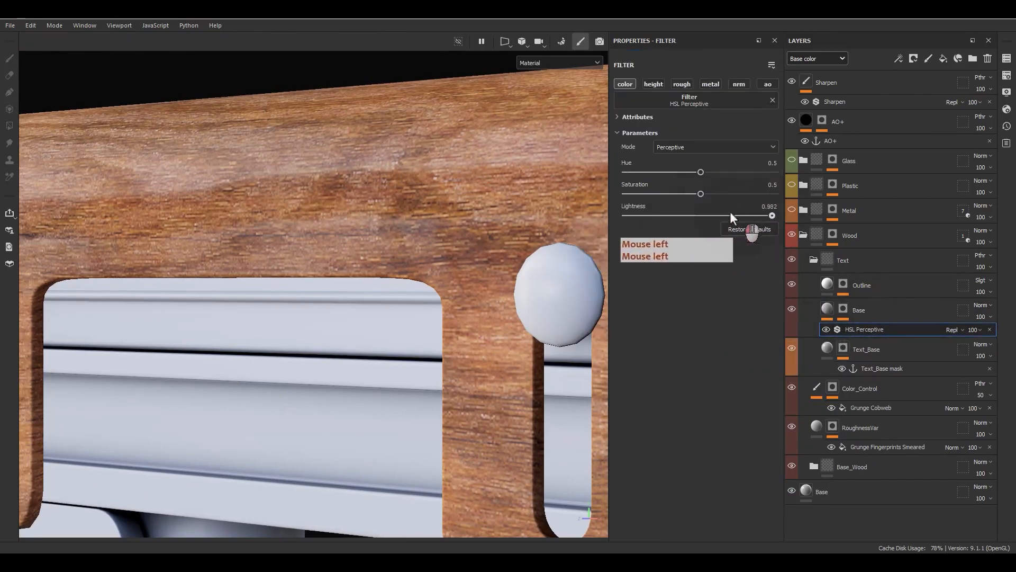
pyautogui.hotkey('ctrl', 'z')
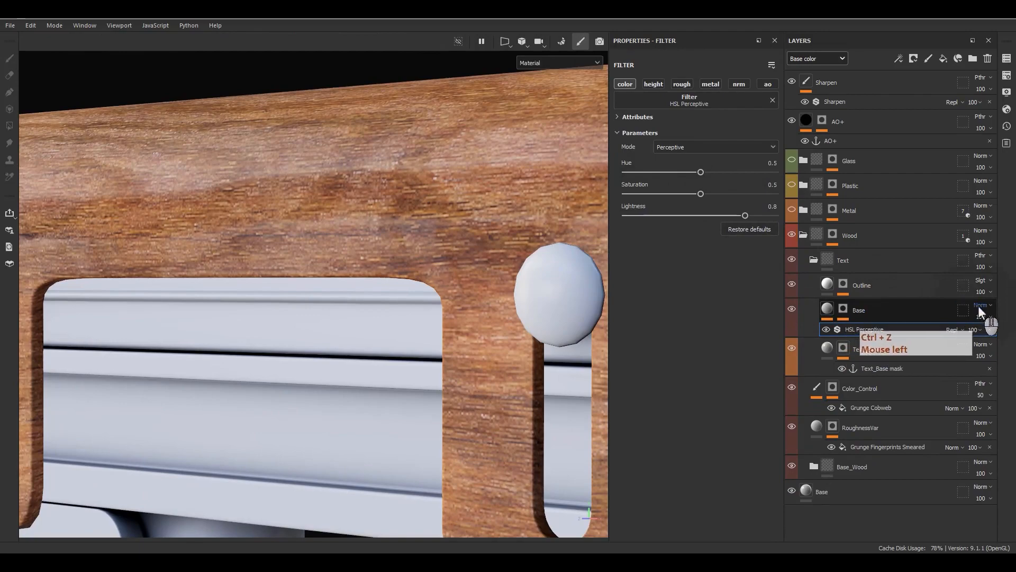
# Set the Base layer in the Text folder to Passthrough blending and its HSL Perceptive lightness to 0.665
pyautogui.click(979, 306)
pyautogui.click(980, 40)
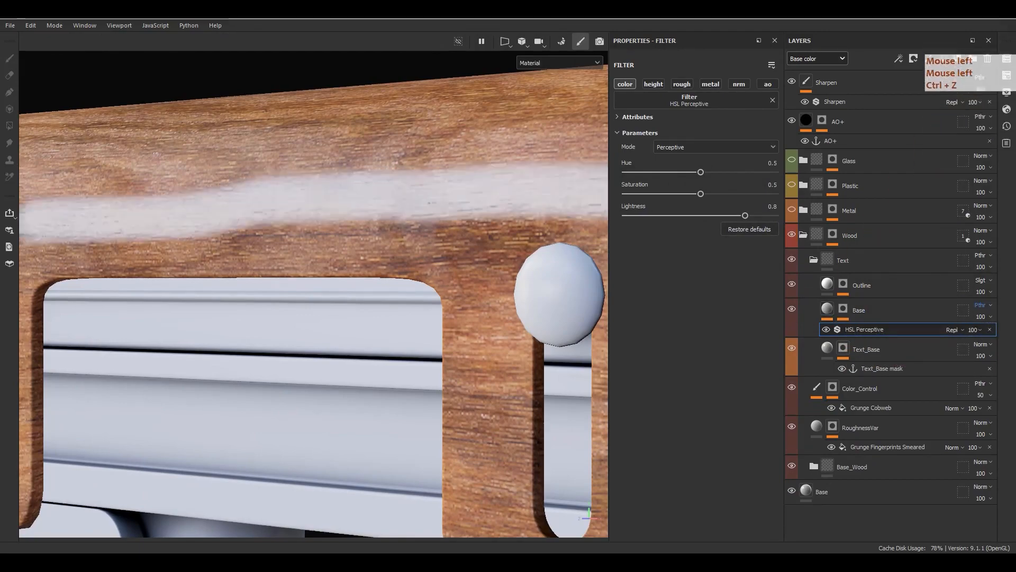
pyautogui.keyDown('alt'); pyautogui.moveTo(372, 330); pyautogui.dragTo(495, 259); pyautogui.keyUp('alt')
pyautogui.keyDown('alt'); pyautogui.moveTo(495, 260); pyautogui.dragTo(488, 184, button='right'); pyautogui.keyUp('alt')
pyautogui.keyDown('alt'); pyautogui.moveTo(488, 184); pyautogui.dragTo(408, 214); pyautogui.keyUp('alt')
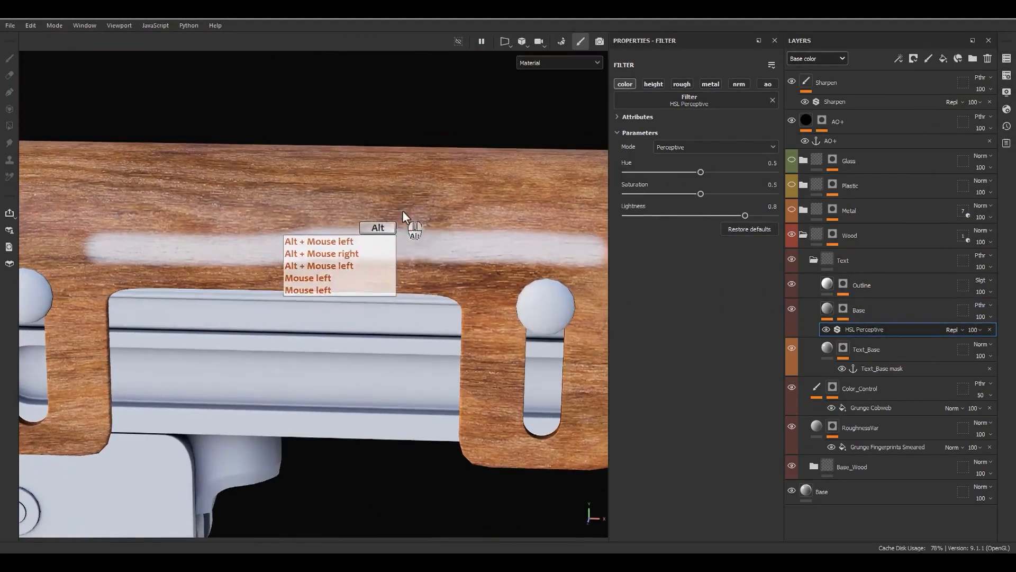
pyautogui.moveTo(745, 215)
pyautogui.mouseDown()
pyautogui.moveTo(716, 212)
pyautogui.moveTo(725, 211)
pyautogui.mouseUp()
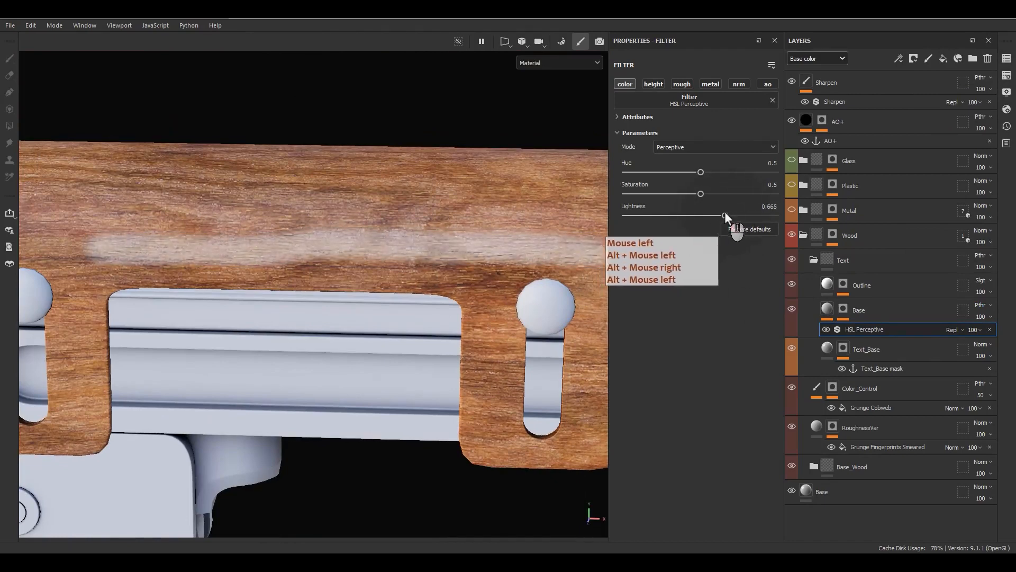
# Remove the HSL Perceptive filter from the Text folder's Base layer and set the layer's blending mode to Soft light
pyautogui.click(989, 331)
pyautogui.click(983, 307)
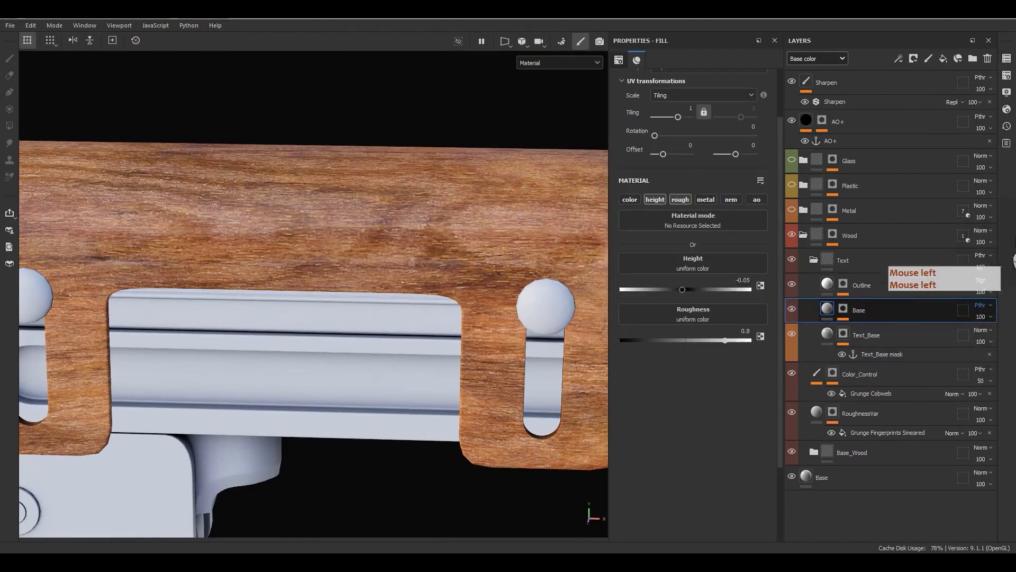
pyautogui.click(1014, 215)
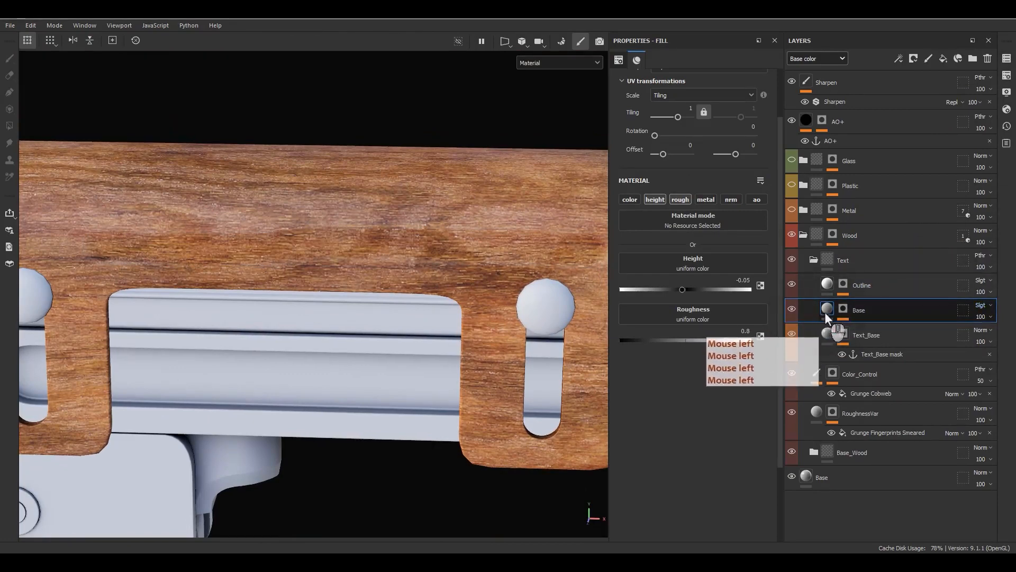
# Enable the Base layer's color channel and set its base color to near-black (0D0C0C)
pyautogui.click(630, 199)
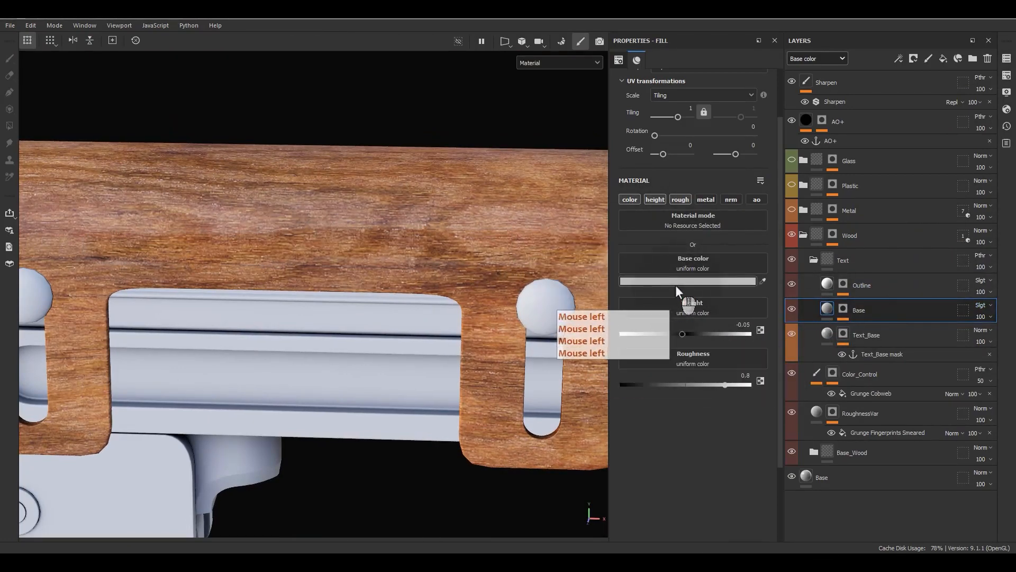
pyautogui.click(677, 281)
pyautogui.click(695, 493)
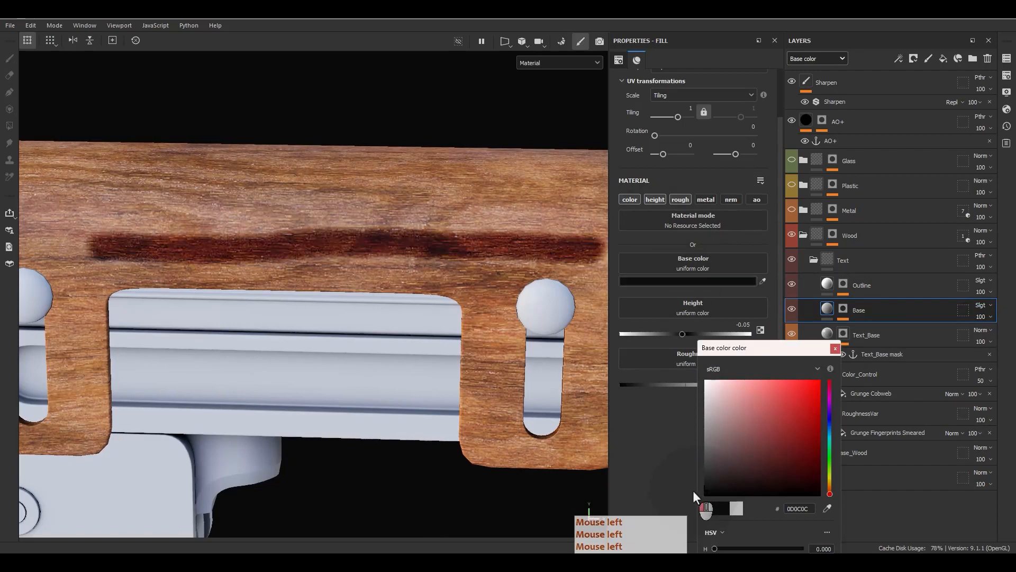
pyautogui.click(835, 348)
# Paint V-shaped test strokes on the handguard in the Base layer's mask with a brush size of 0.34
pyautogui.click(843, 310)
pyautogui.click(859, 336)
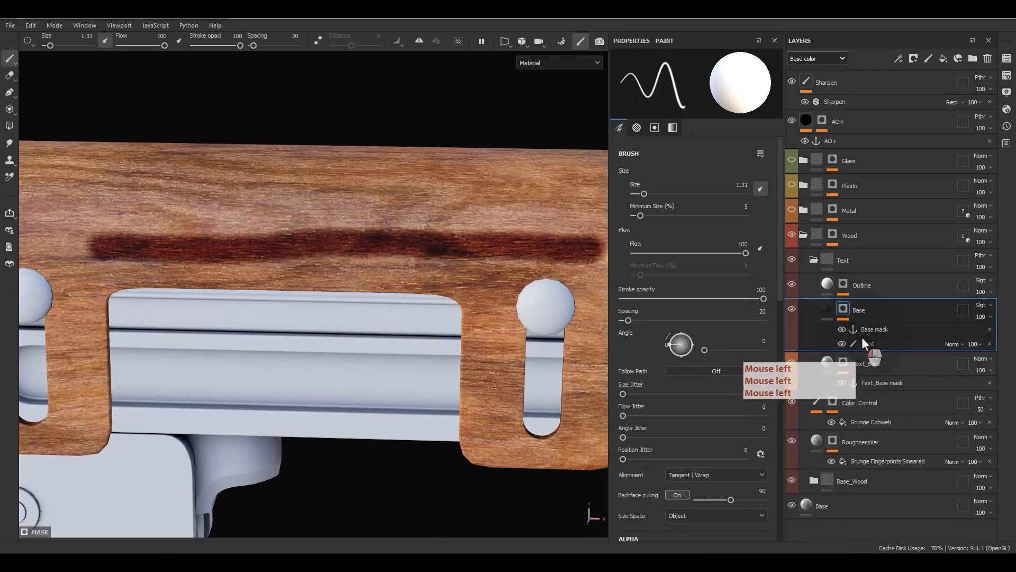
pyautogui.click(862, 338)
pyautogui.scroll(2, 539, 272)
pyautogui.keyDown('ctrl'); pyautogui.moveTo(498, 234); pyautogui.dragTo(483, 233, button='right'); pyautogui.keyUp('ctrl')
pyautogui.moveTo(499, 194)
pyautogui.mouseDown()
pyautogui.moveTo(483, 345)
pyautogui.moveTo(527, 257)
pyautogui.mouseUp()
pyautogui.moveTo(553, 188); pyautogui.dragTo(555, 186)
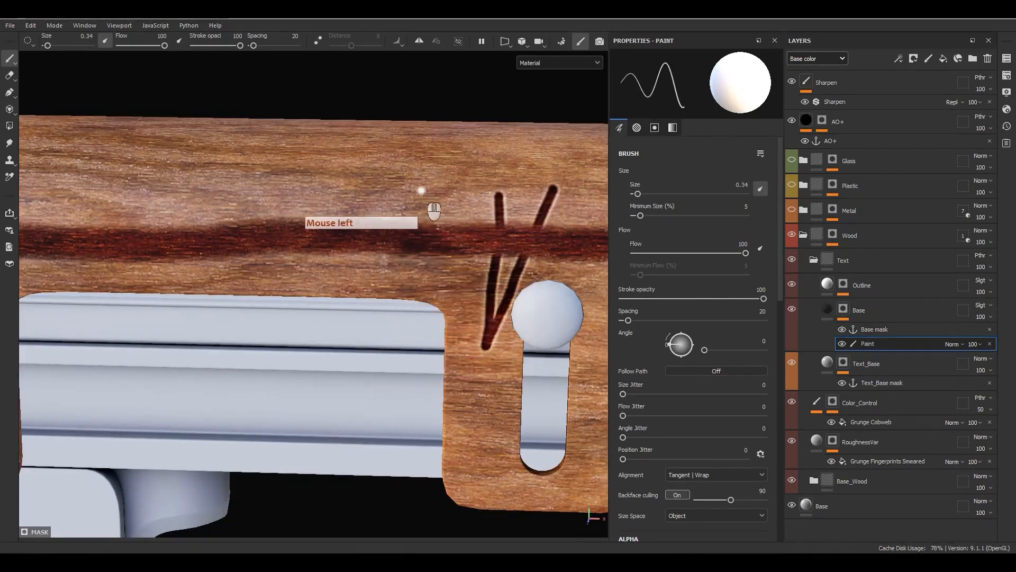
pyautogui.moveTo(419, 189); pyautogui.dragTo(294, 270)
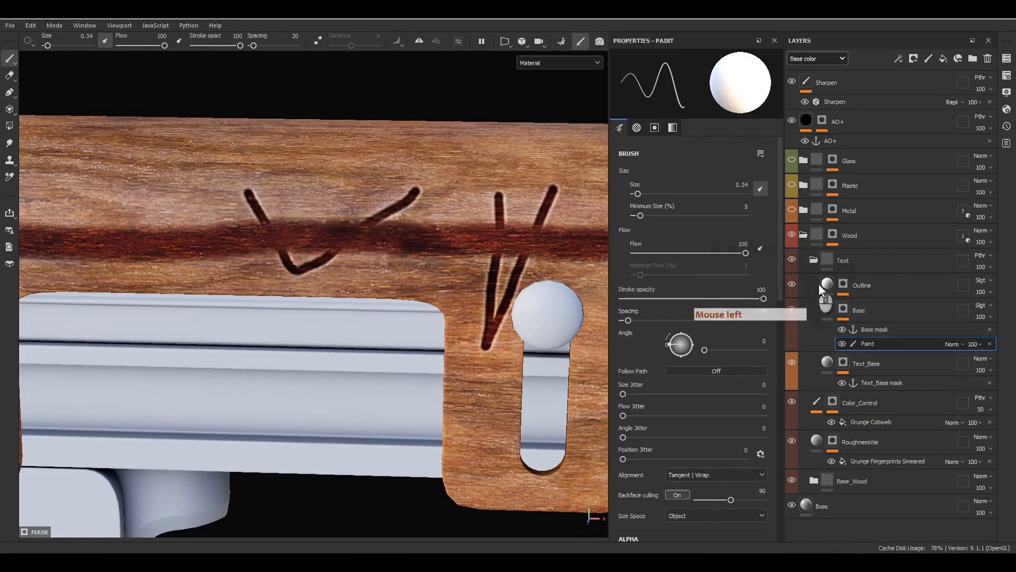
# Inspect the Outline layer's mask on its own and examine the test strokes in the material view
pyautogui.keyDown('alt'); pyautogui.click(844, 284); pyautogui.keyUp('alt')
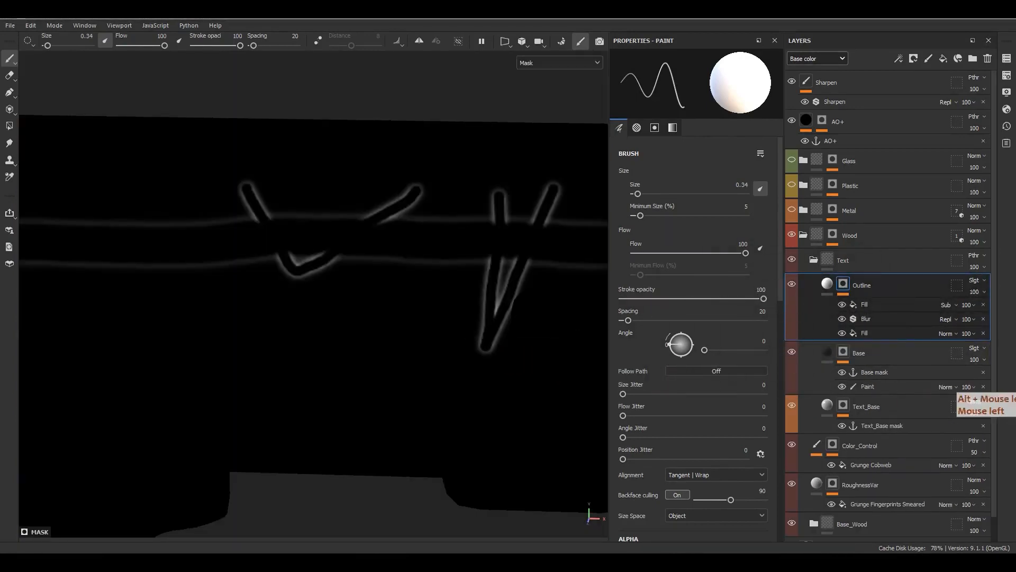
pyautogui.keyDown('alt'); pyautogui.click(828, 285); pyautogui.keyUp('alt')
pyautogui.click(829, 287)
pyautogui.keyDown('alt'); pyautogui.moveTo(338, 276); pyautogui.dragTo(416, 263); pyautogui.keyUp('alt')
pyautogui.keyDown('alt'); pyautogui.moveTo(416, 263); pyautogui.dragTo(306, 238, button='middle'); pyautogui.keyUp('alt')
pyautogui.keyDown('alt'); pyautogui.moveTo(306, 238); pyautogui.dragTo(339, 244); pyautogui.keyUp('alt')
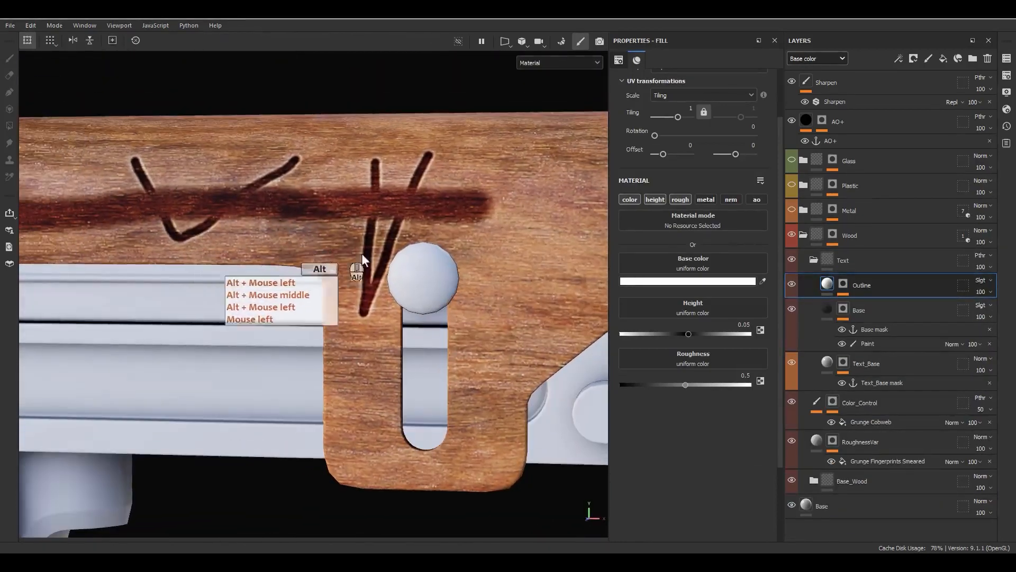
# Delete the test paint effect from the Base layer's mask, collapse the Text folder and select it
pyautogui.click(989, 344)
pyautogui.click(828, 307)
pyautogui.click(813, 261)
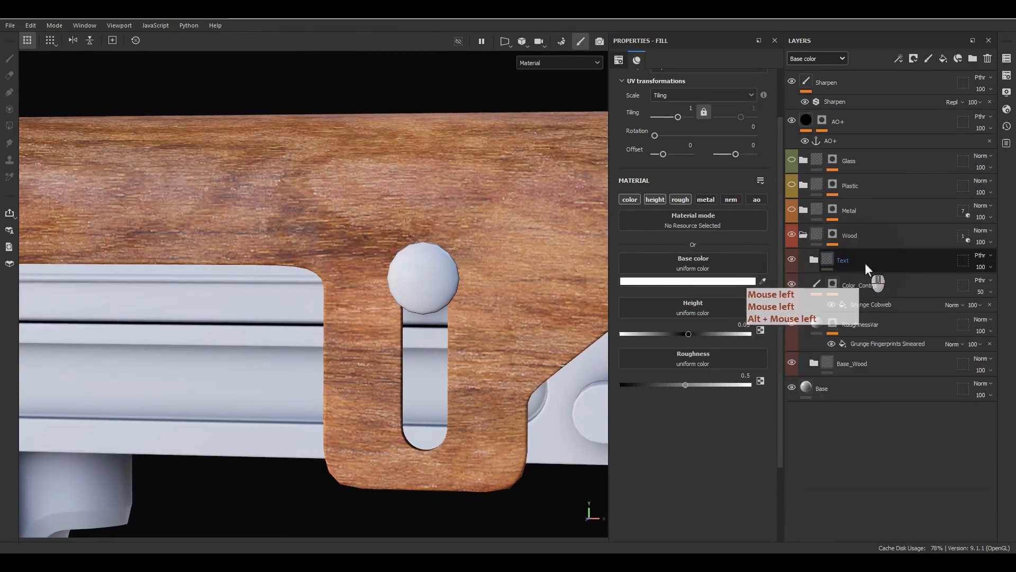
pyautogui.click(864, 262)
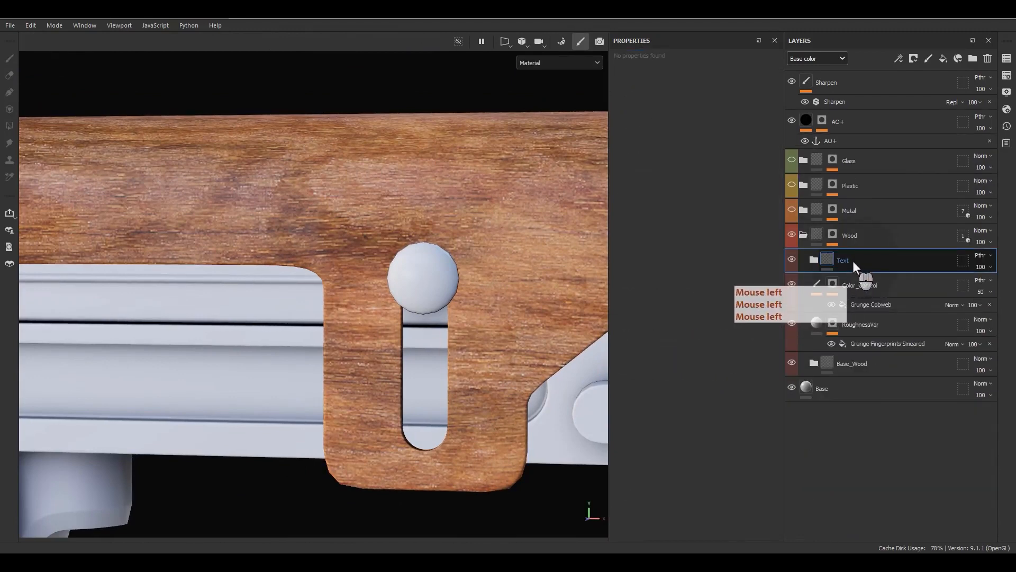